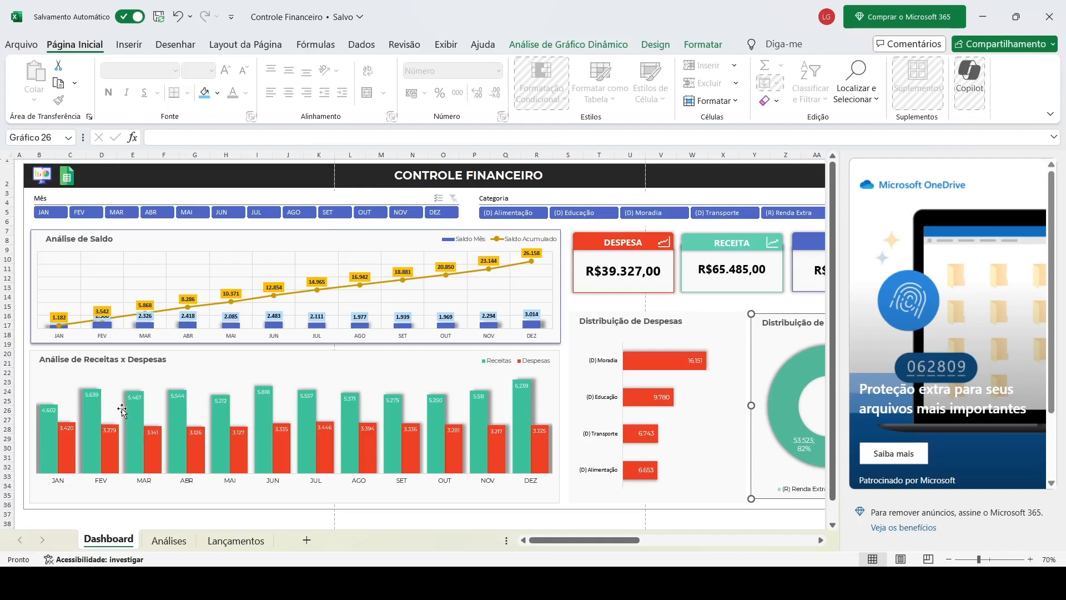
Filter the dashboard to January, April and July in turn, then clear the month filter
left_click(55, 212)
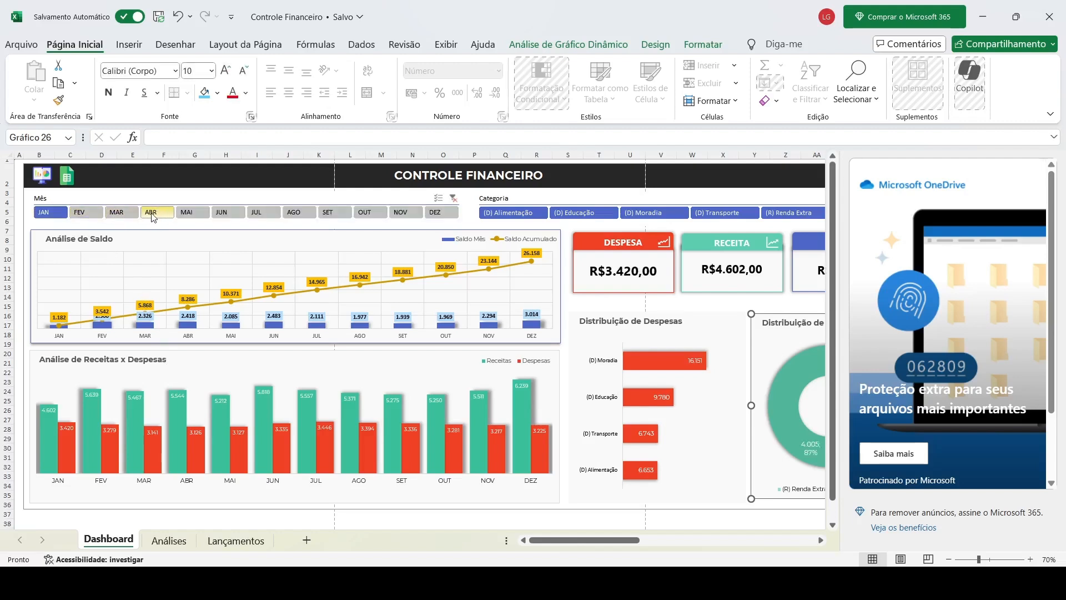
left_click(152, 214)
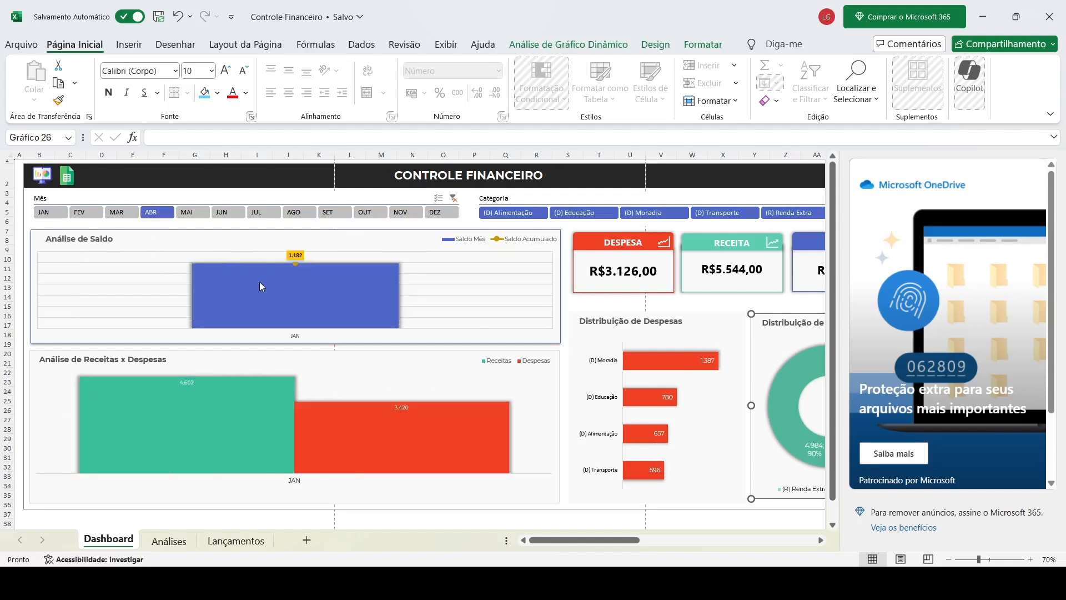
left_click(263, 216)
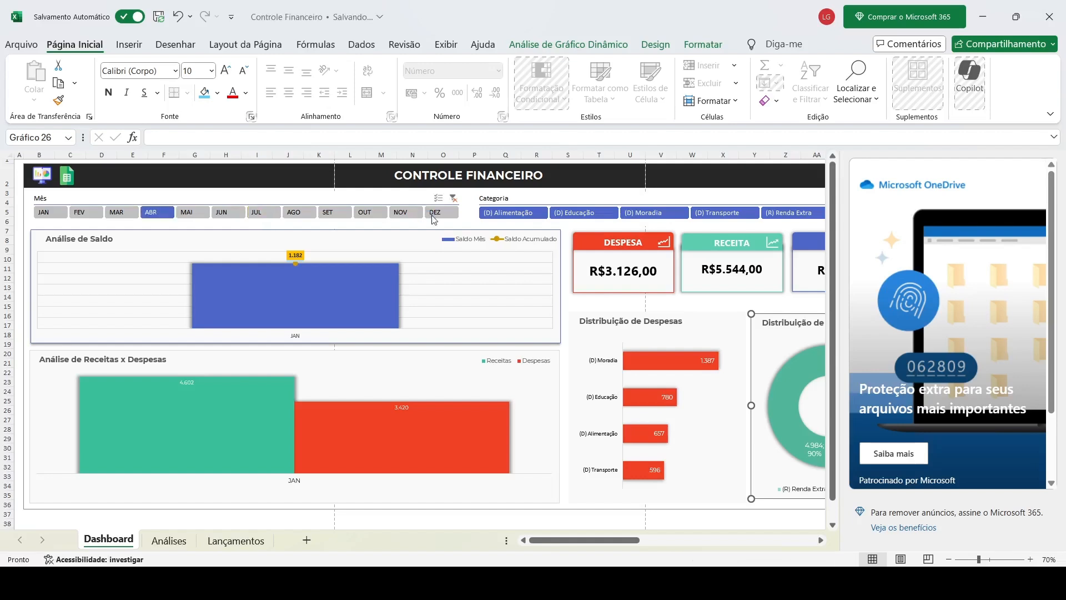
left_click(453, 199)
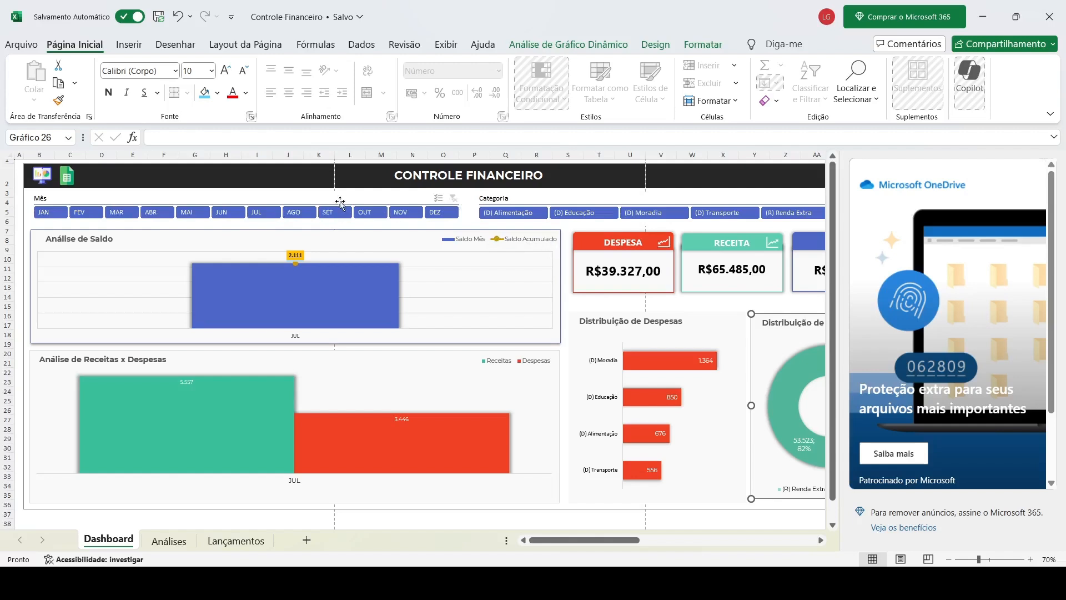
Filter the dashboard to the (D) Alimentação category, then to (D) Transporte
scroll(549, 236, "right", 1)
scroll(548, 234, "right", 1)
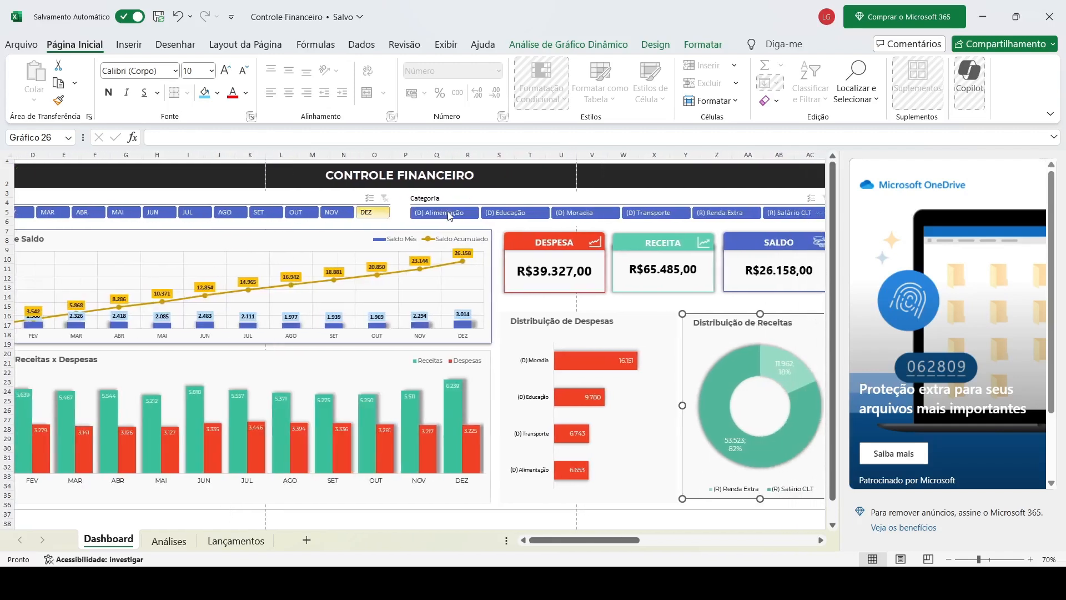
left_click(456, 215)
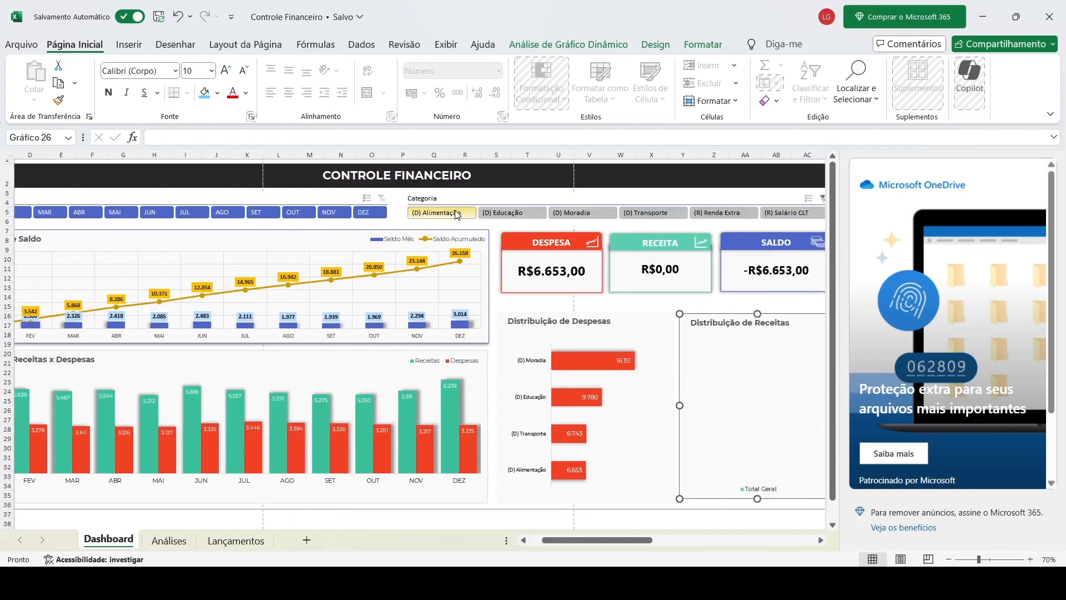
scroll(457, 215, "right", 1)
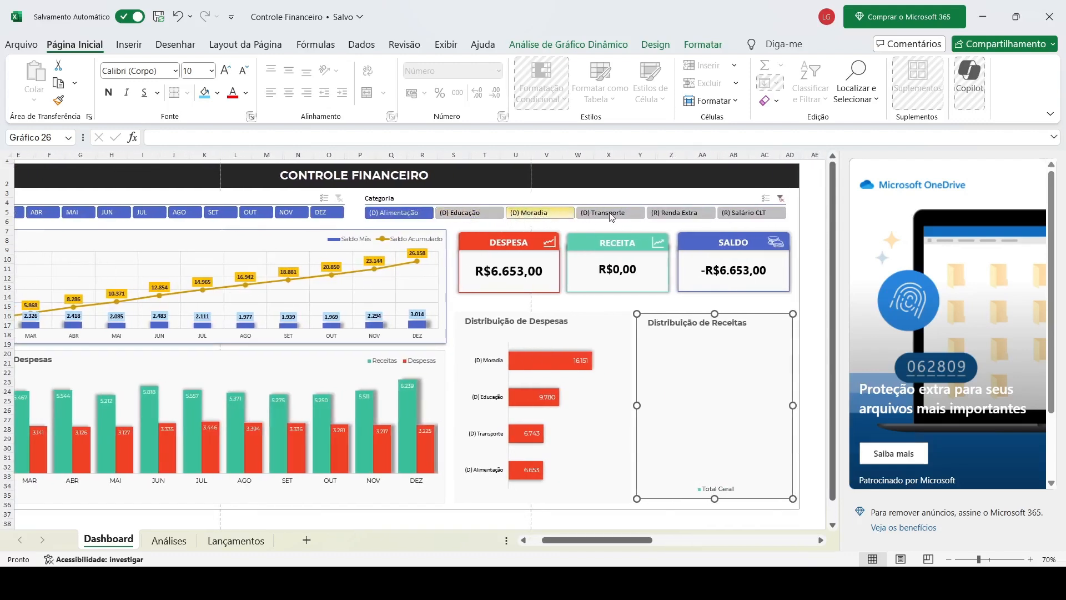
left_click(615, 216)
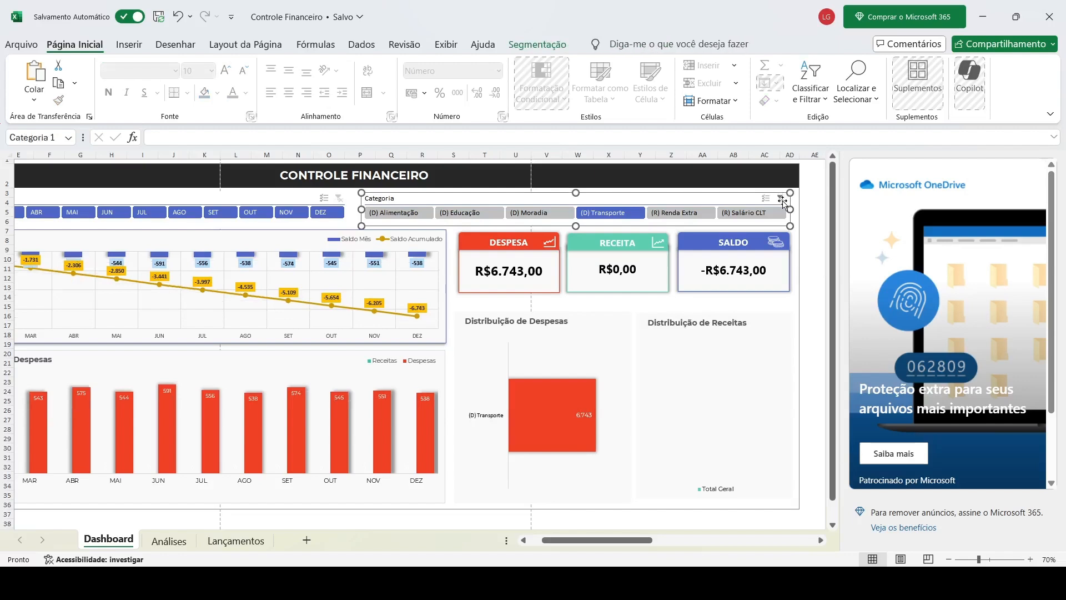
Filter the Categoria slicer to (D) Educação, then clear the category filter
left_click(783, 240)
left_click(780, 203)
left_click(470, 213)
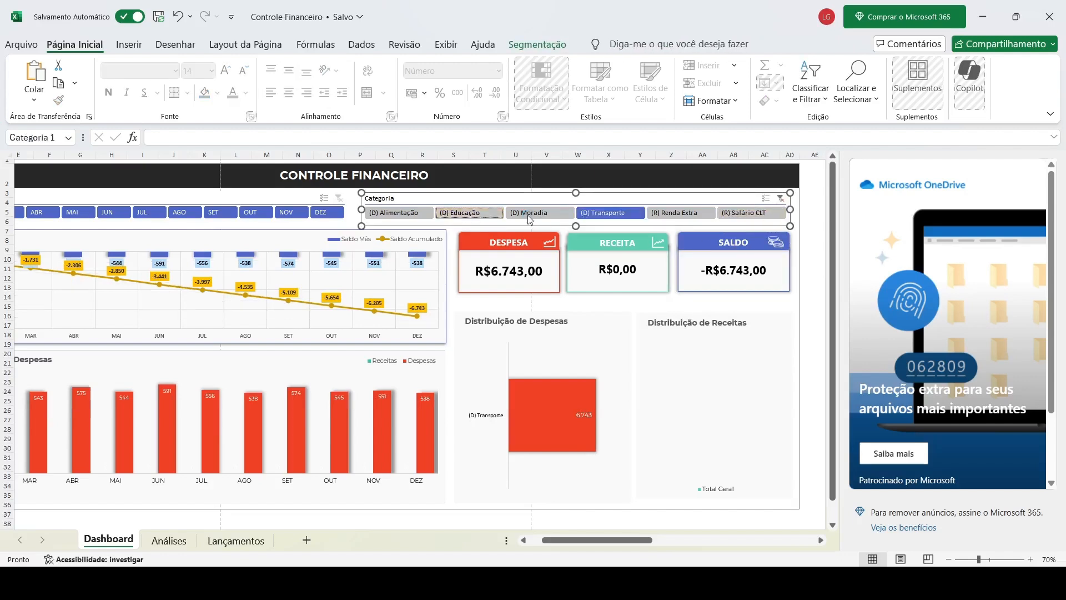
left_click(416, 232)
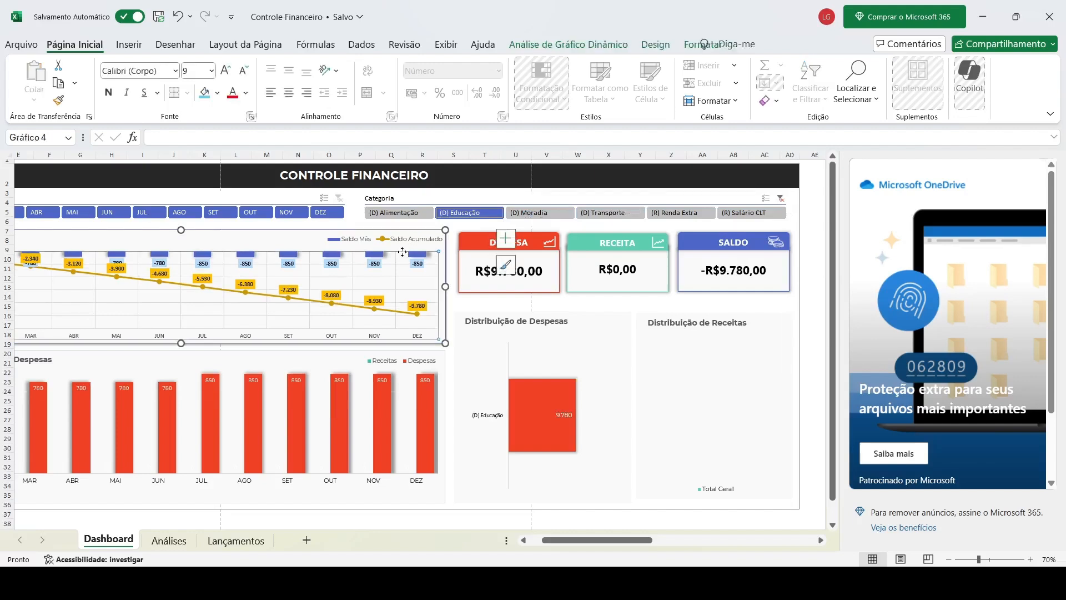
left_click(780, 200)
scroll(773, 243, "right", 3)
left_click(646, 202)
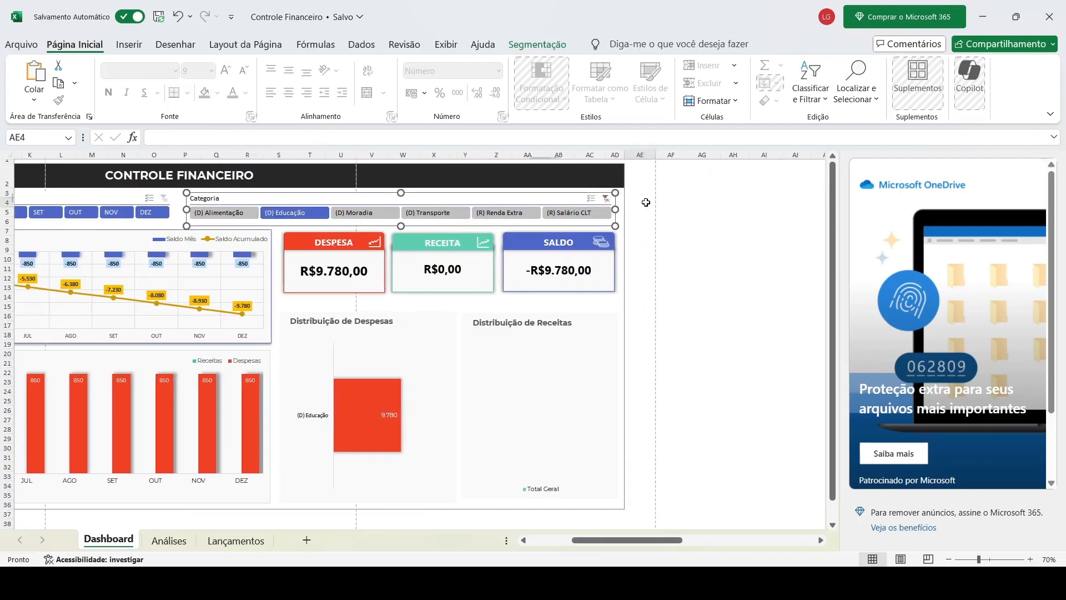
left_click(606, 199)
Scroll across the Dashboard sheet and switch to the Análises pivot-table sheet
scroll(281, 269, "left", 5)
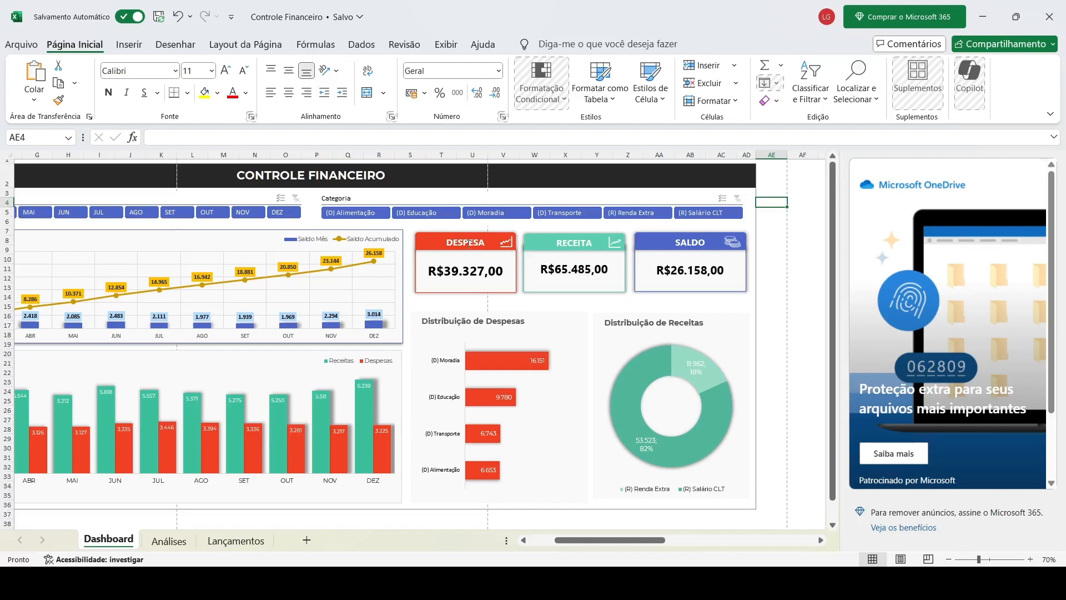
scroll(403, 244, "right", 2)
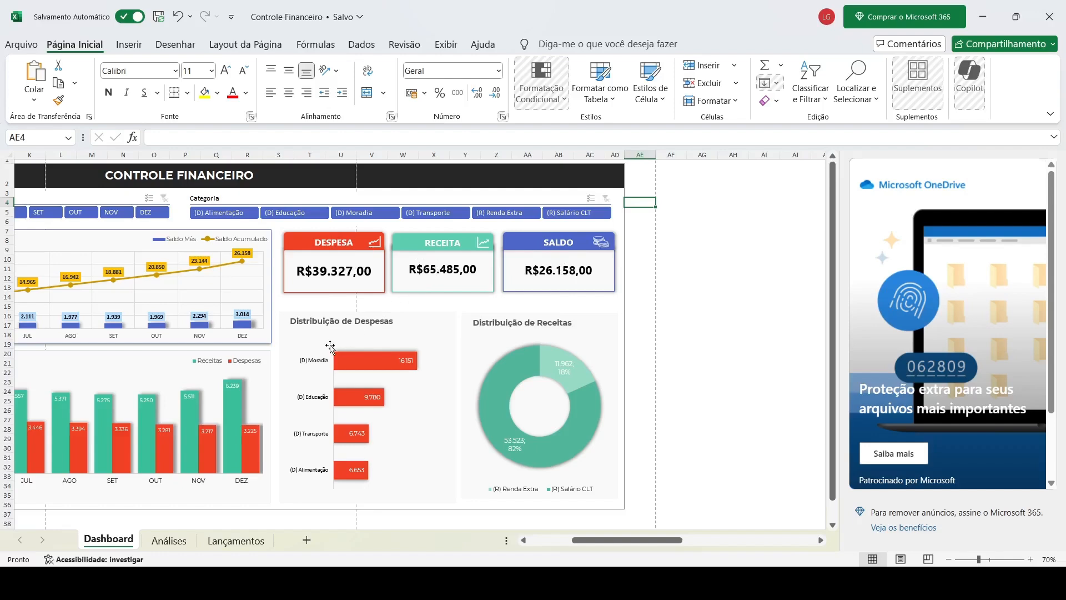
scroll(330, 347, "left", 9)
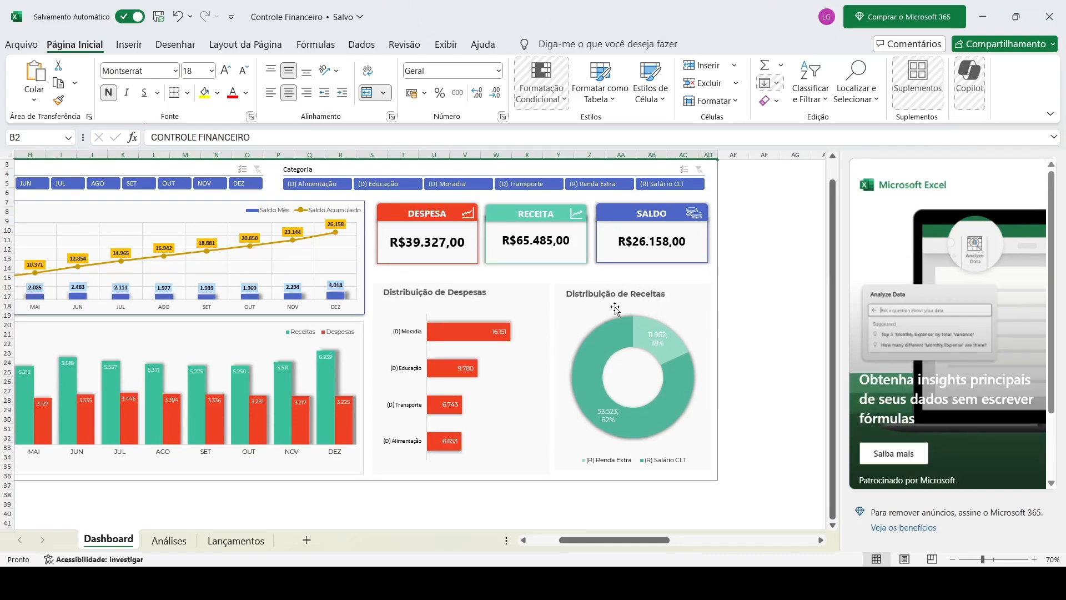
scroll(483, 297, "left", 3)
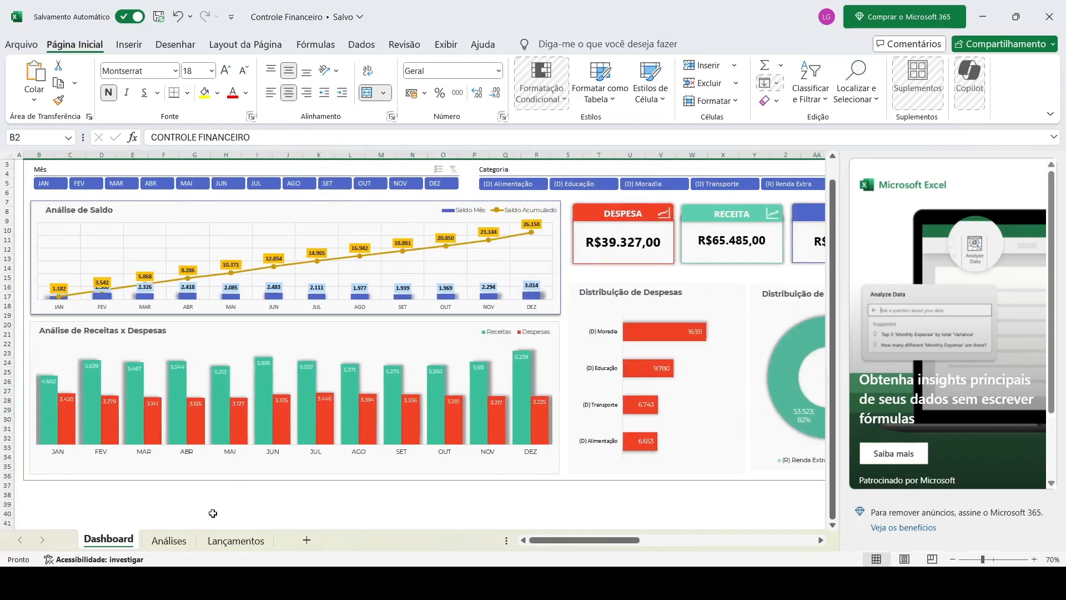
left_click(169, 541)
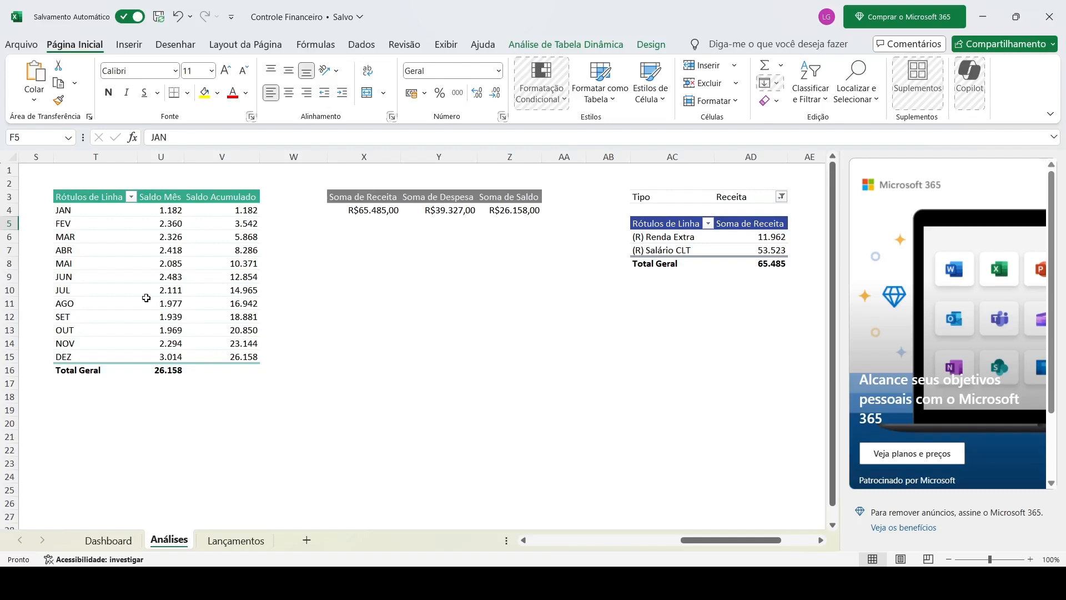
Check the Lançamentos entries table from cell A1, then return to the Dashboard sheet
scroll(173, 315, "right", 5)
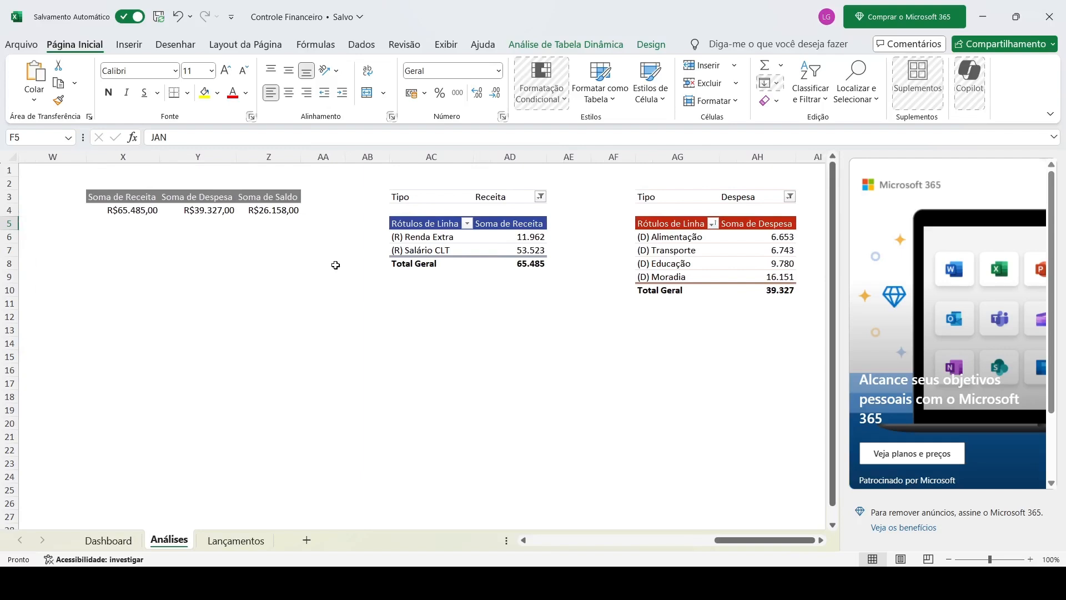
key("ctrl+Page_Down")
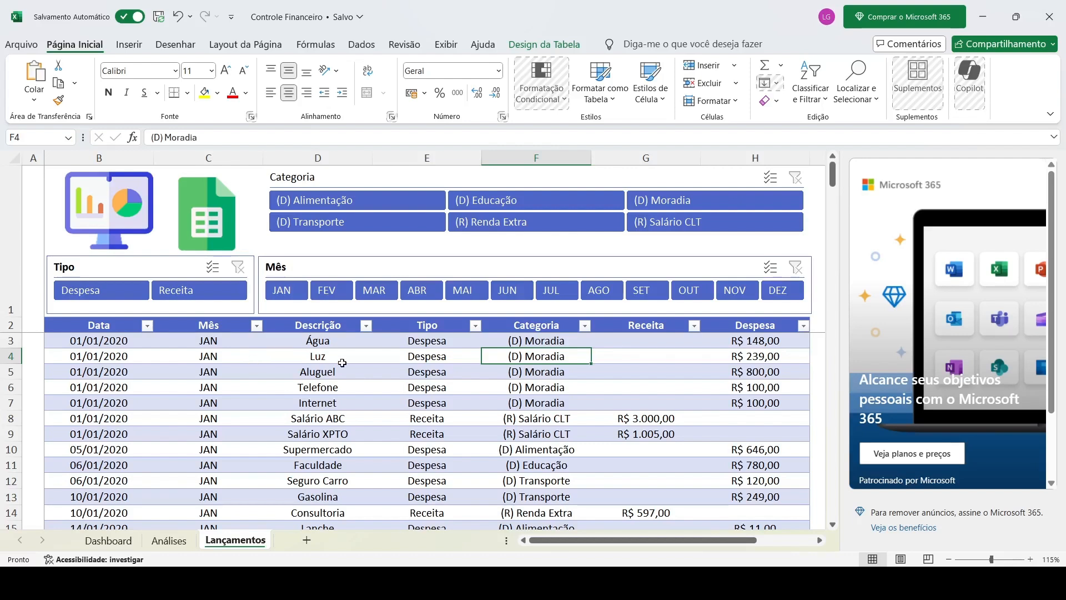
key("ctrl+Home")
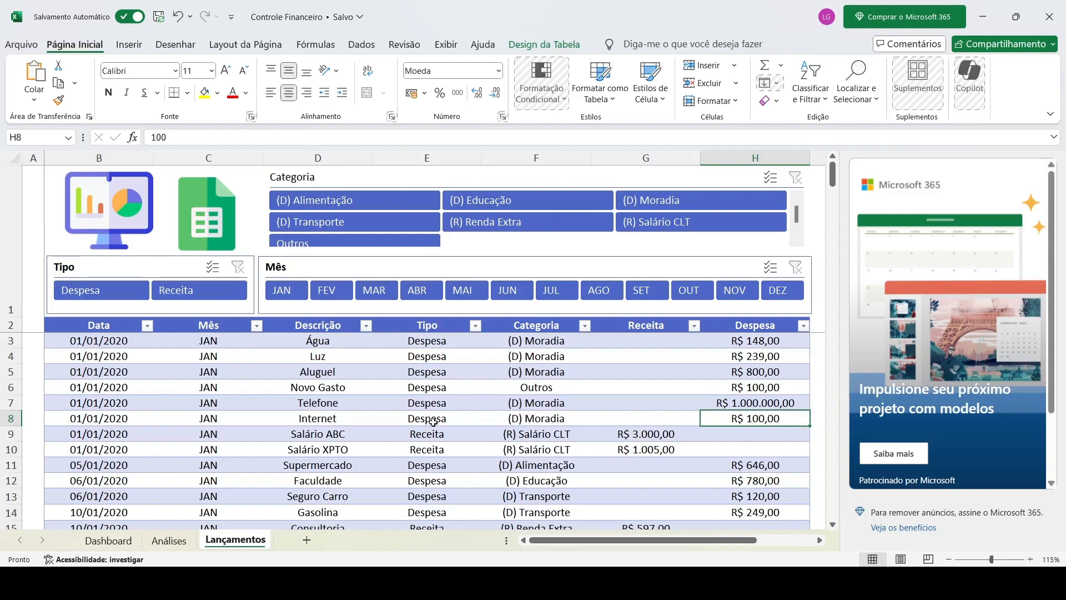
left_click(109, 540)
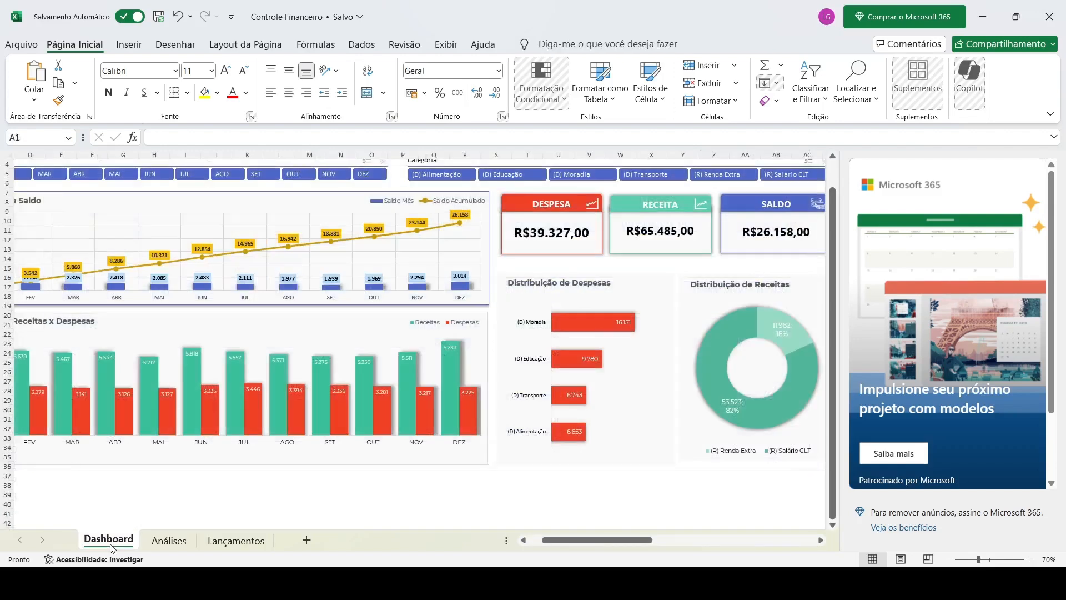
Look through the Análises and Lançamentos sheets, then switch to the browser's bubble io results
scroll(272, 354, "left", 3)
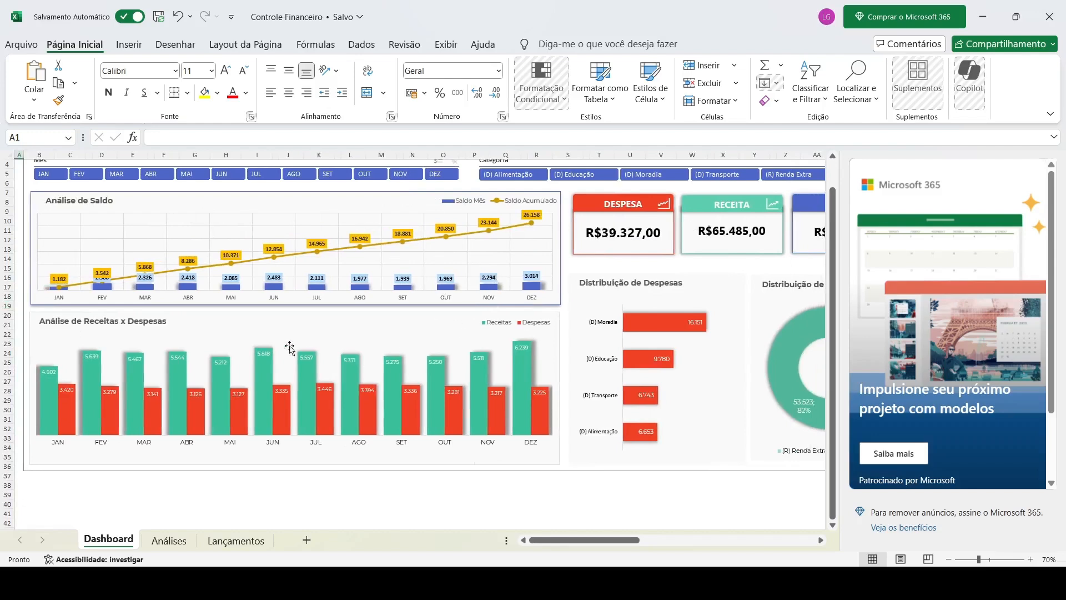
left_click(182, 543)
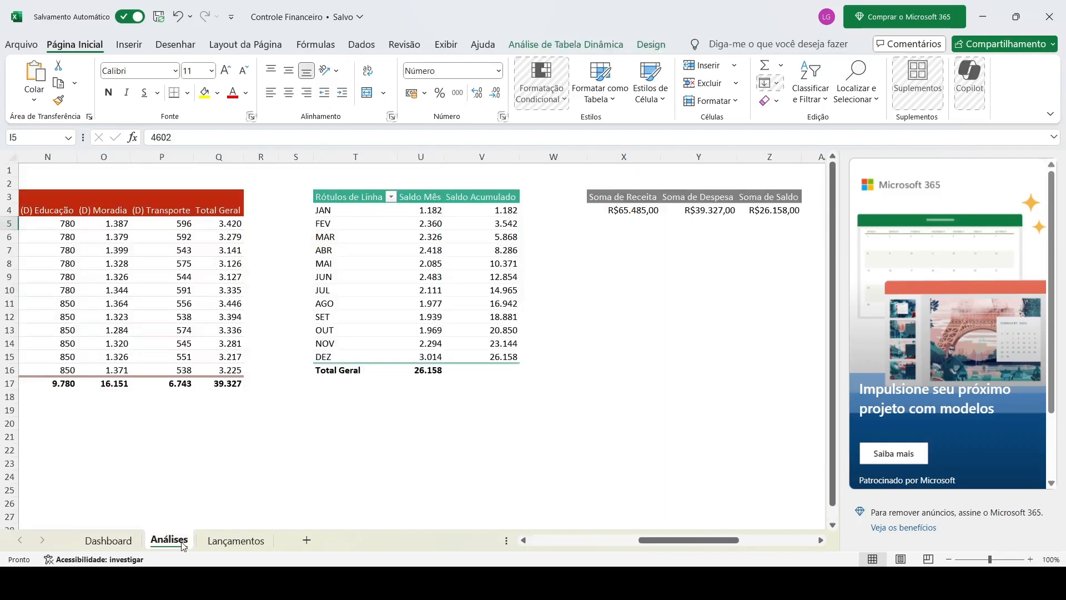
left_click(227, 542)
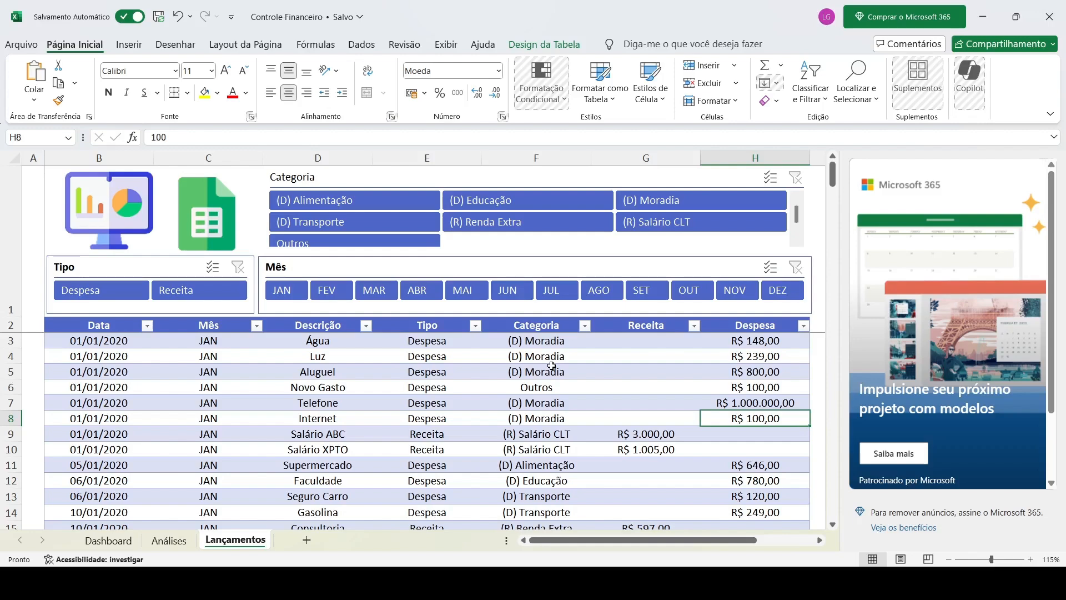
scroll(551, 366, "down", 10)
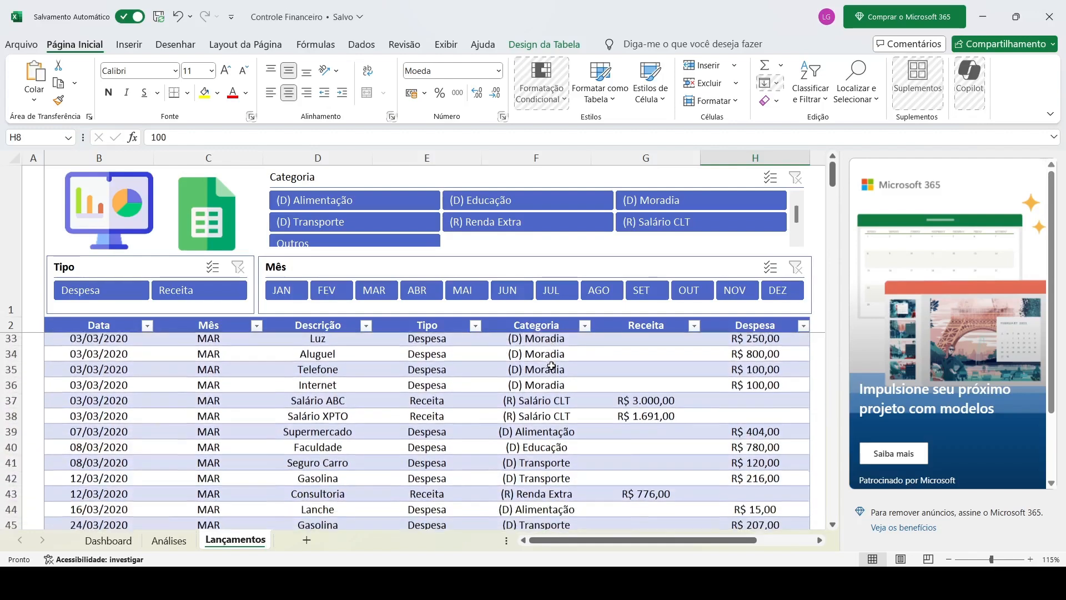
scroll(551, 366, "down", 1)
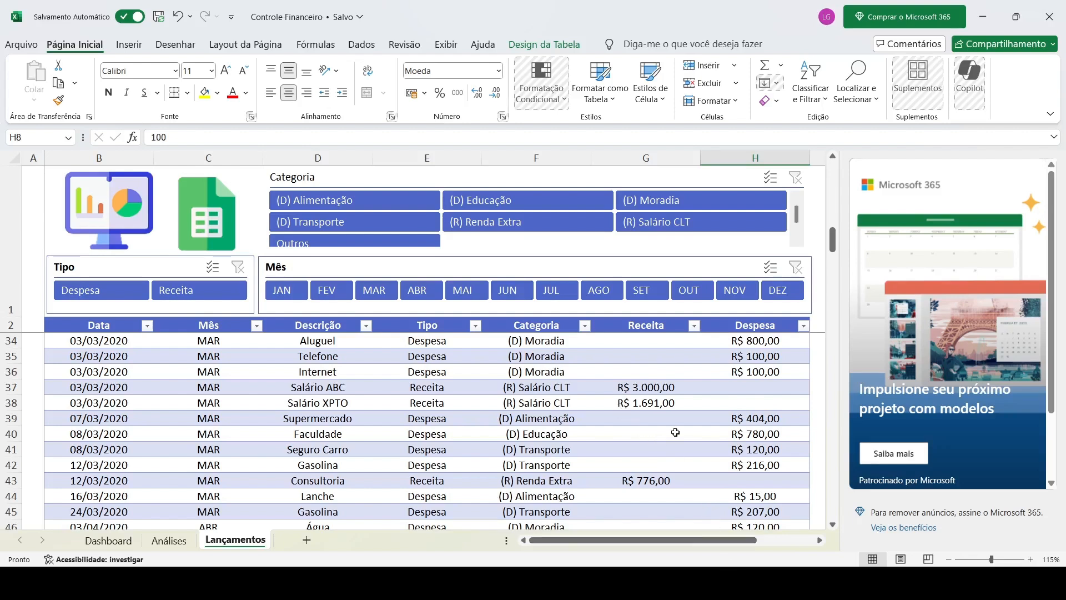
left_click(739, 582)
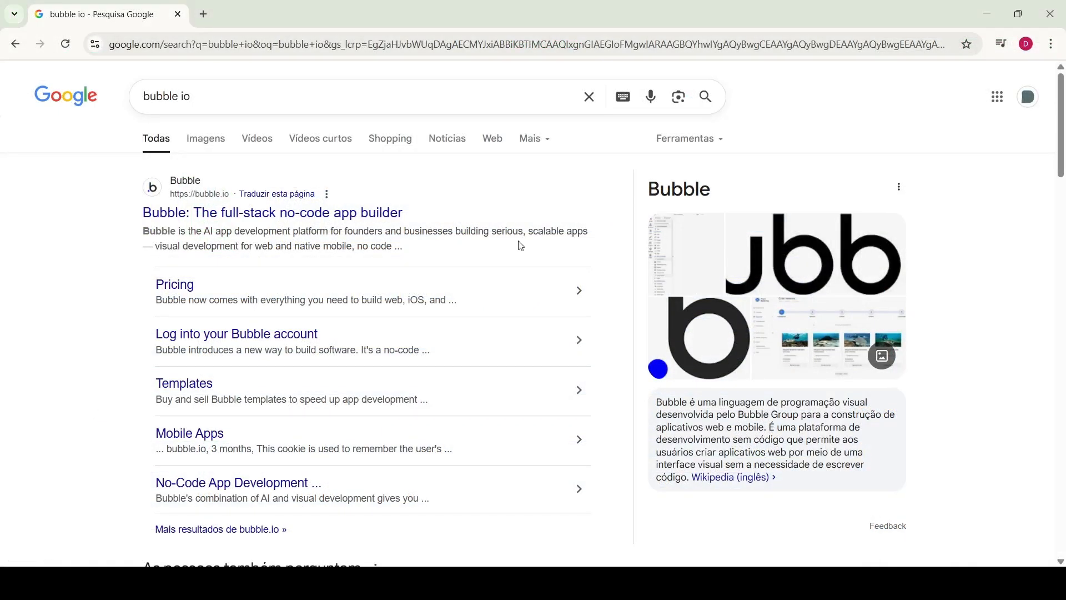
Open bubble.io from the search results and sign up to load the Digifar2025 editor
left_click(243, 87)
key("Escape")
left_click(193, 216)
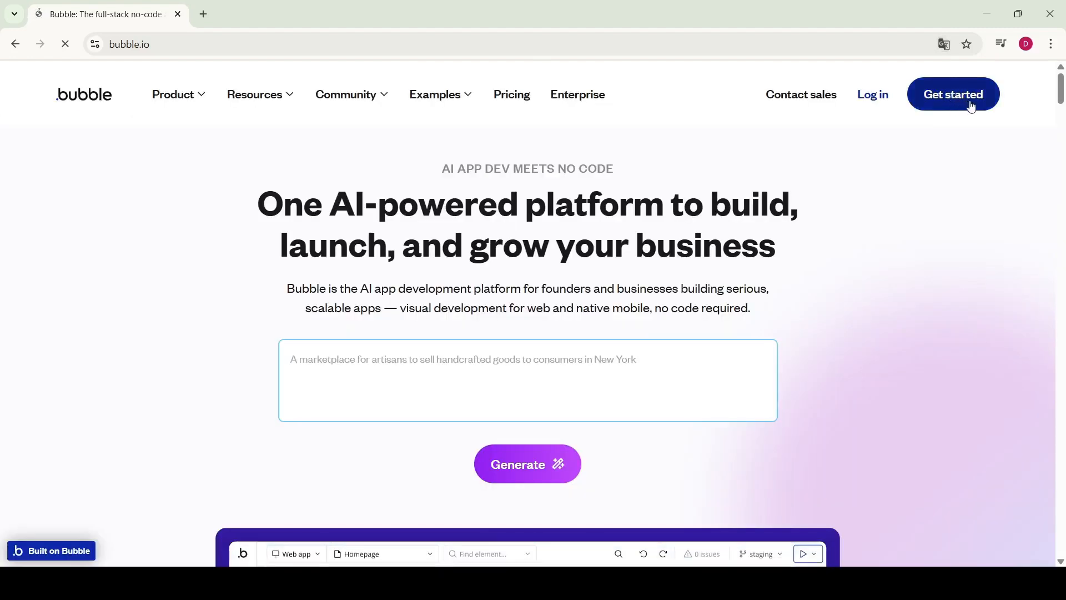
left_click(972, 106)
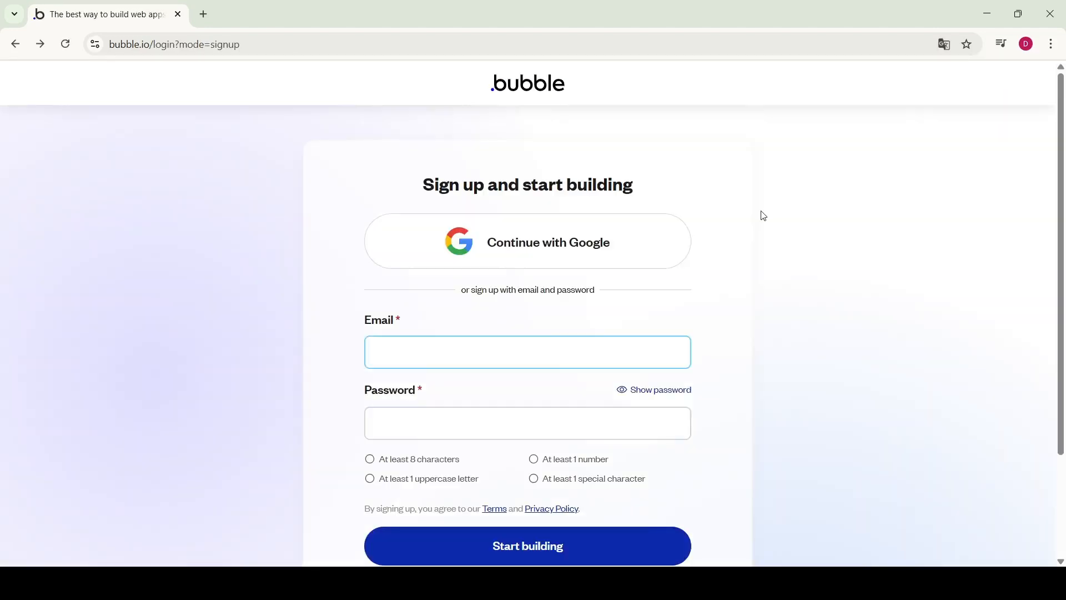
left_click(541, 245)
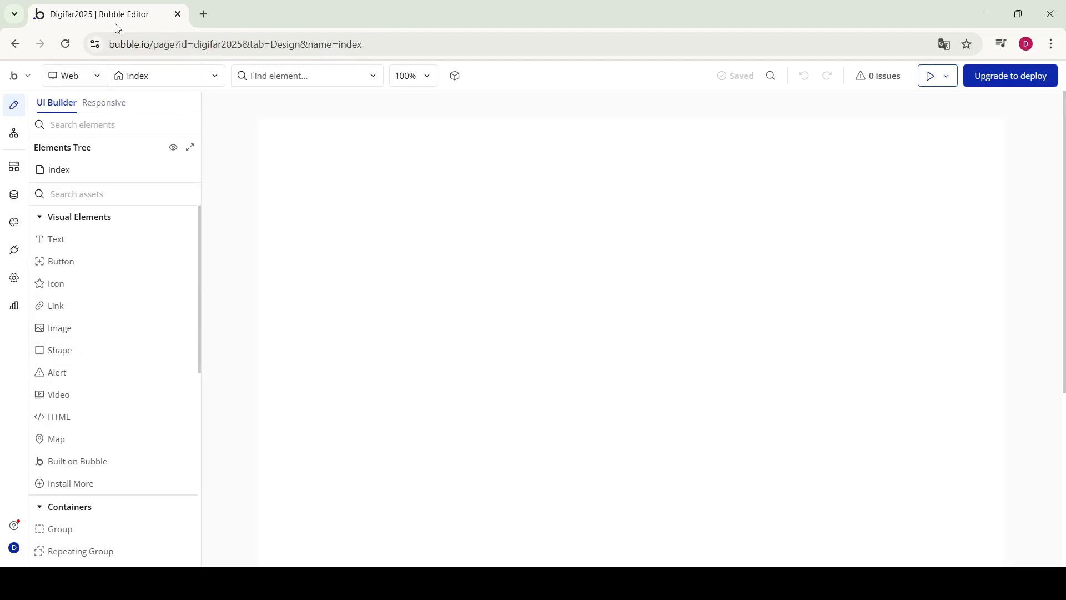
Use the Bubble logo menu's 'Back to my Apps' to reach the projects dashboard
left_click(17, 76)
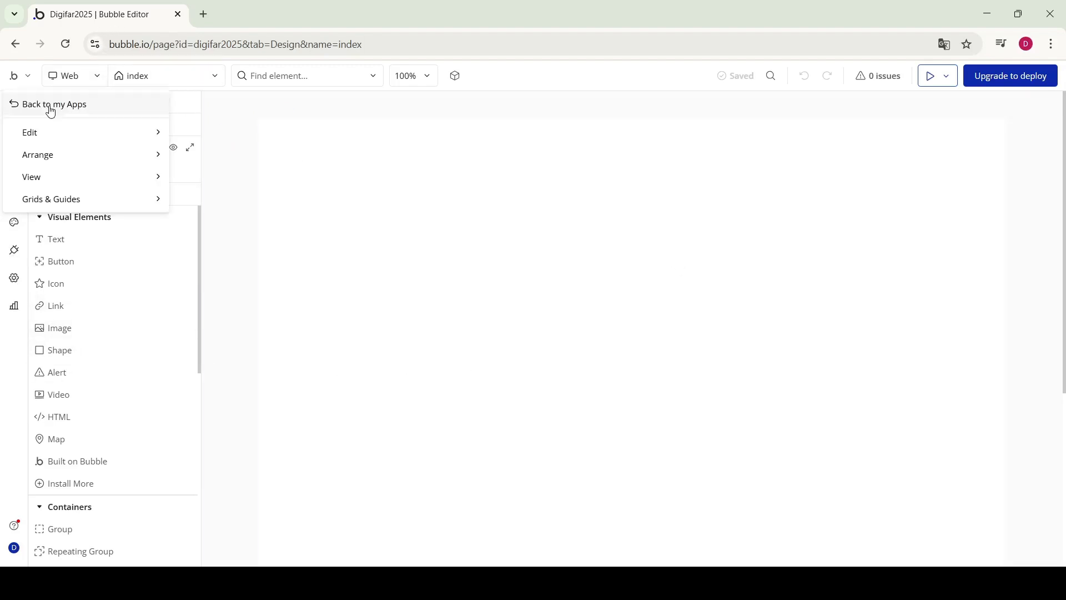
left_click(51, 111)
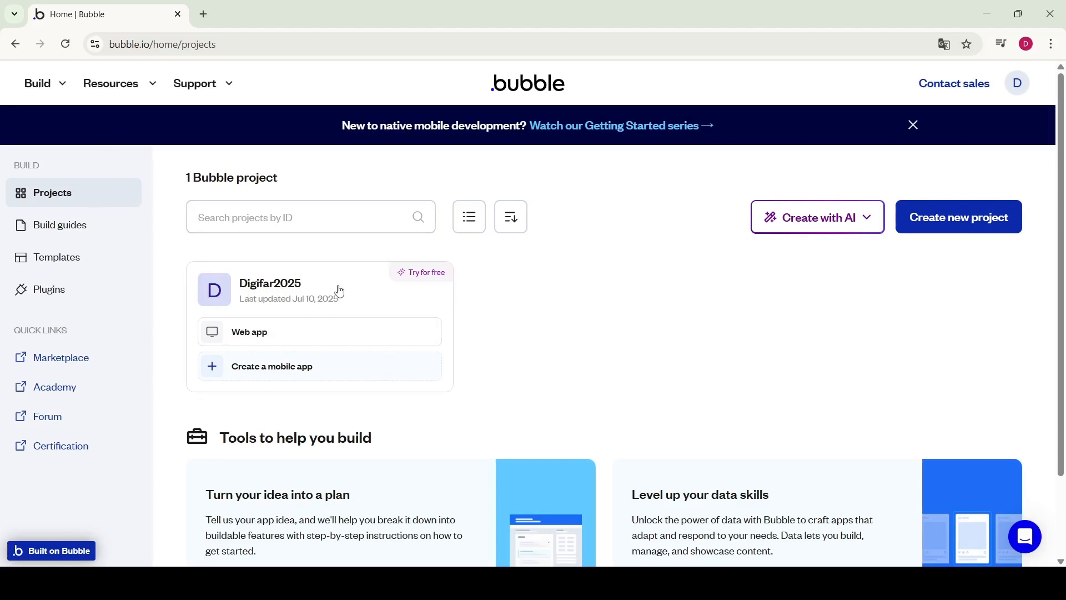
Start a new project named 'Controle Financeiro'
left_click(973, 221)
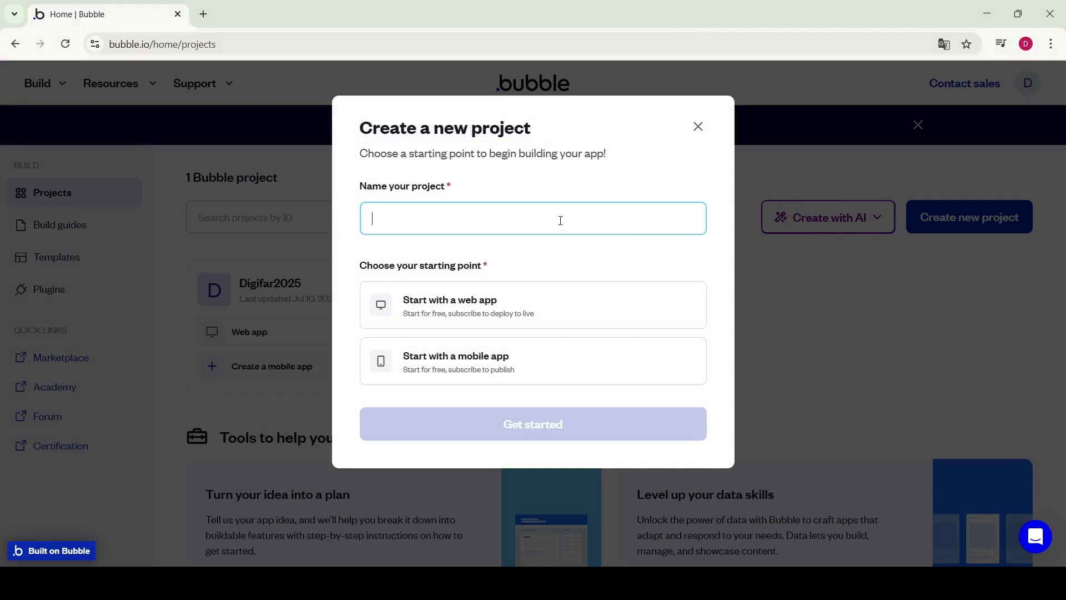
type("Con")
type("trole G")
key("BackSpace")
key("BackSpace")
type("Fiance")
type("na")
type("nceiro")
left_click(494, 271)
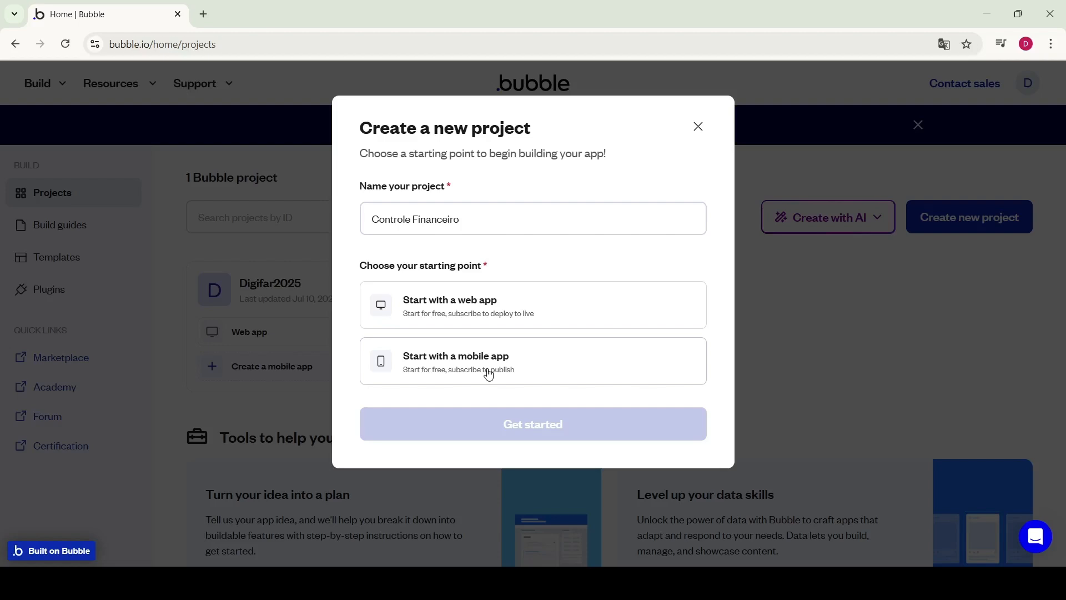
Create it as a blank web app and continue on the basic features plan
left_click(432, 307)
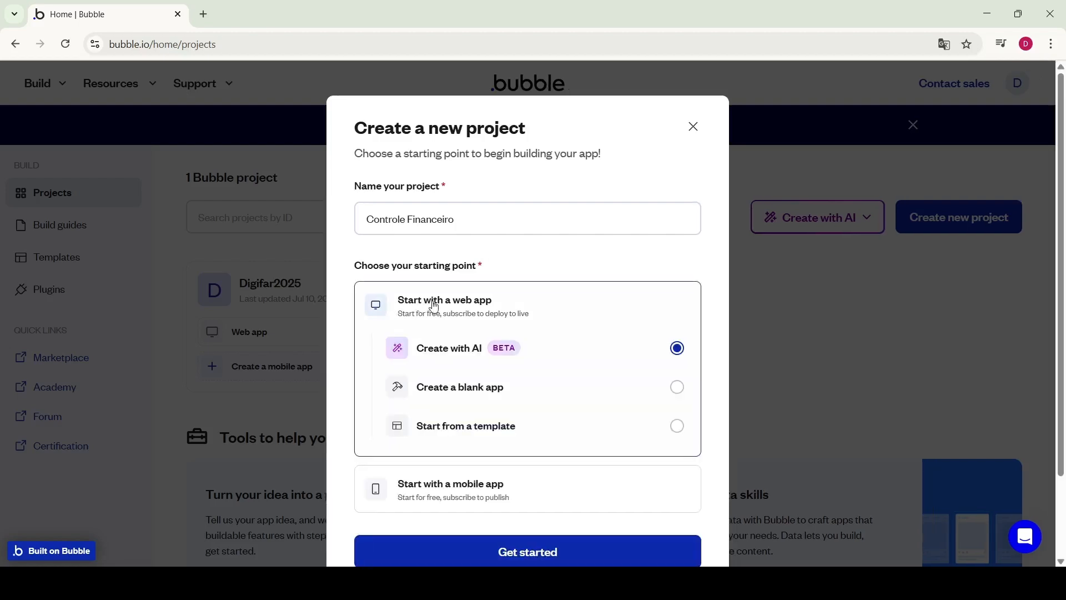
left_click(489, 393)
scroll(533, 438, "down", 2)
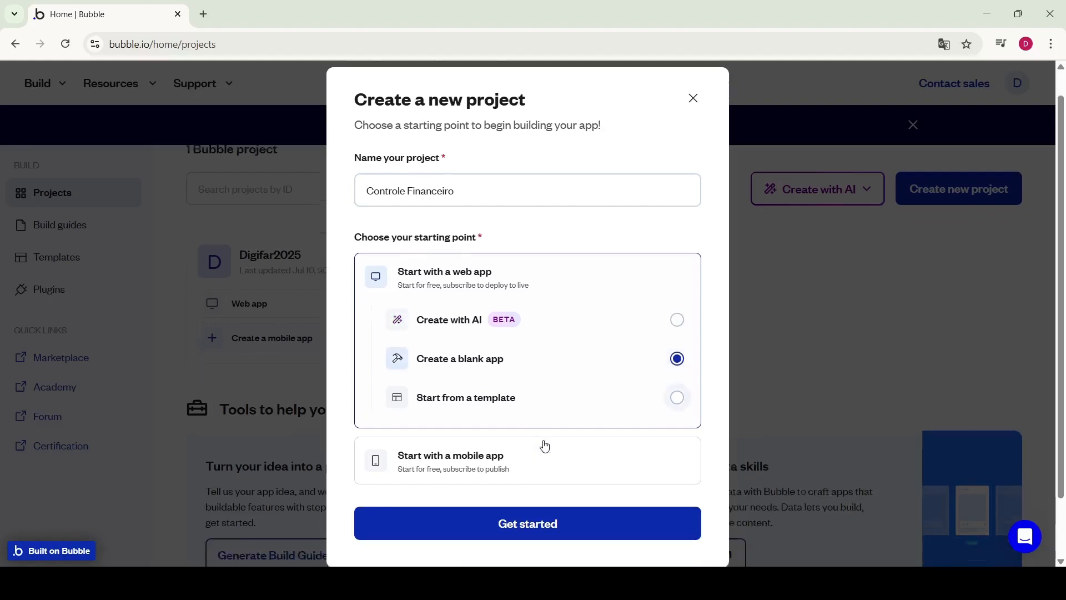
left_click(538, 466)
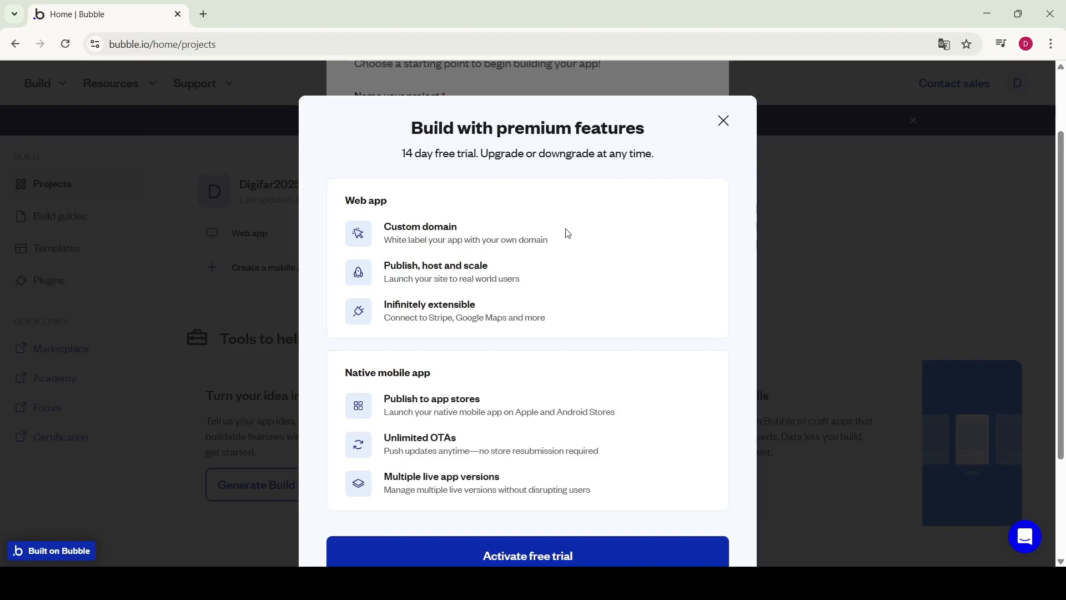
scroll(559, 299, "down", 3)
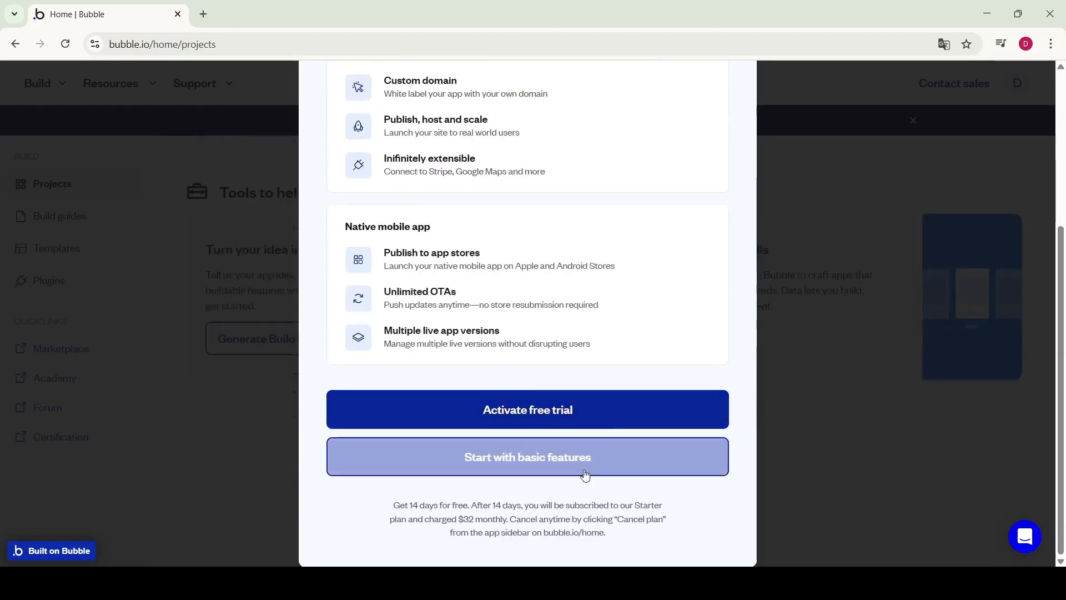
left_click(554, 458)
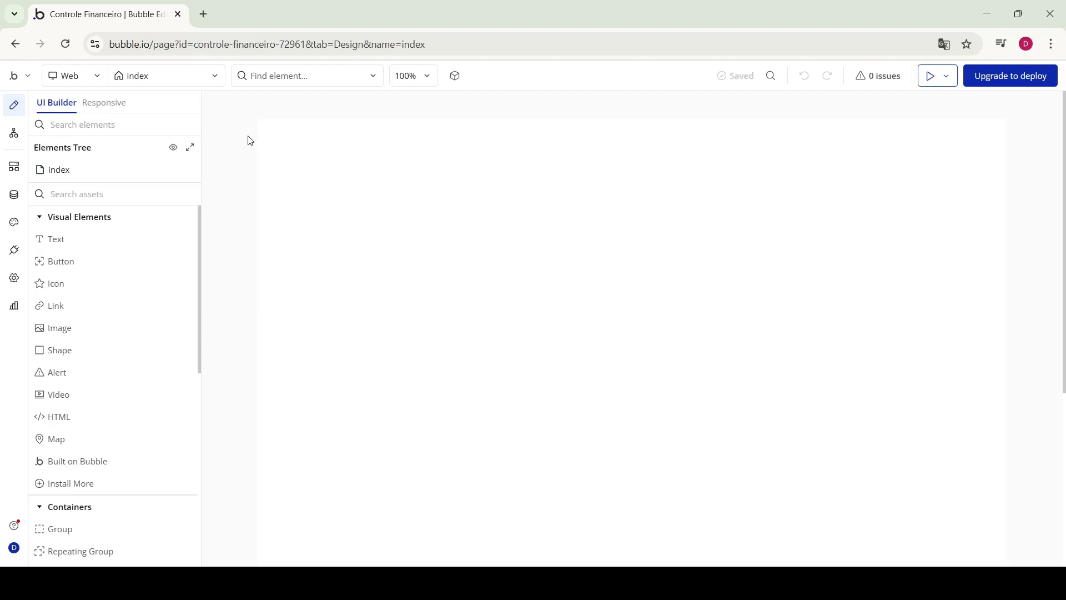
Open the page dropdown to list the index and reset_pw pages
left_click(211, 79)
mouse_move(72, 172)
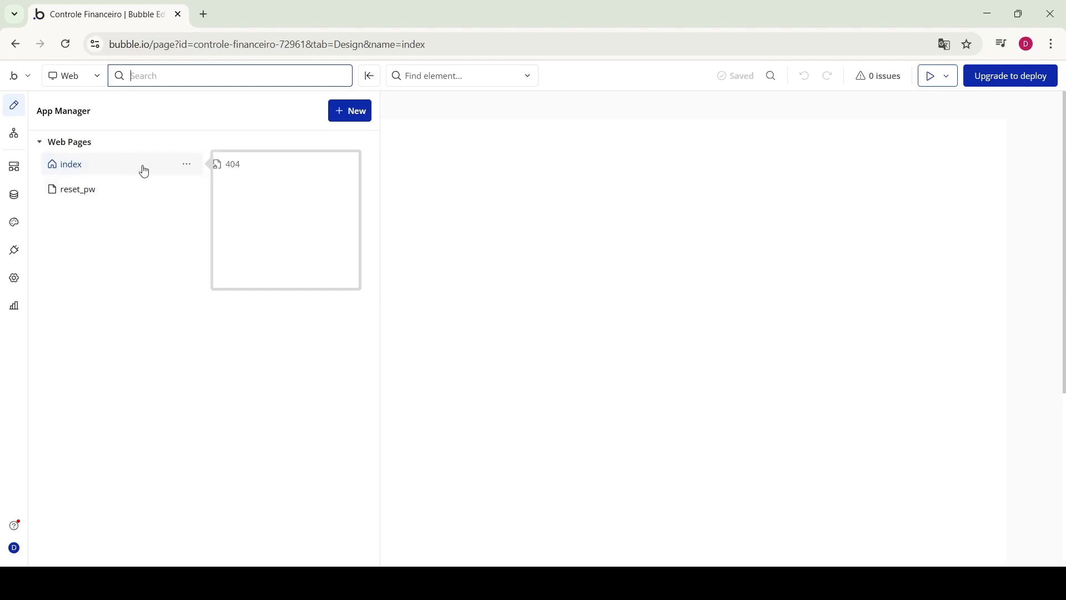
Open the index page and set its page title to 'Login'
left_click(78, 166)
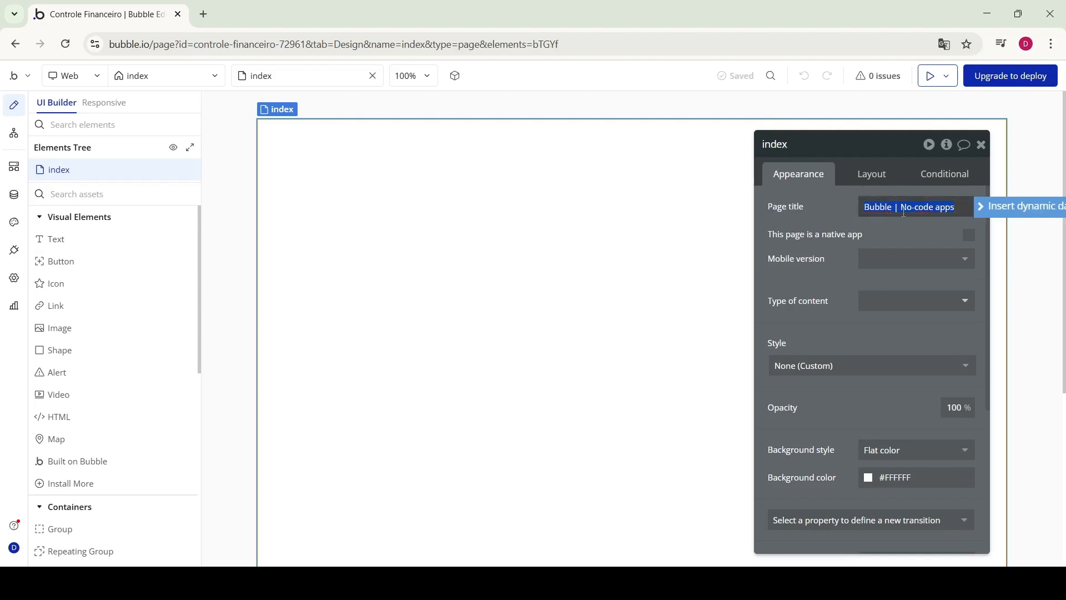
type("Login")
left_click(911, 230)
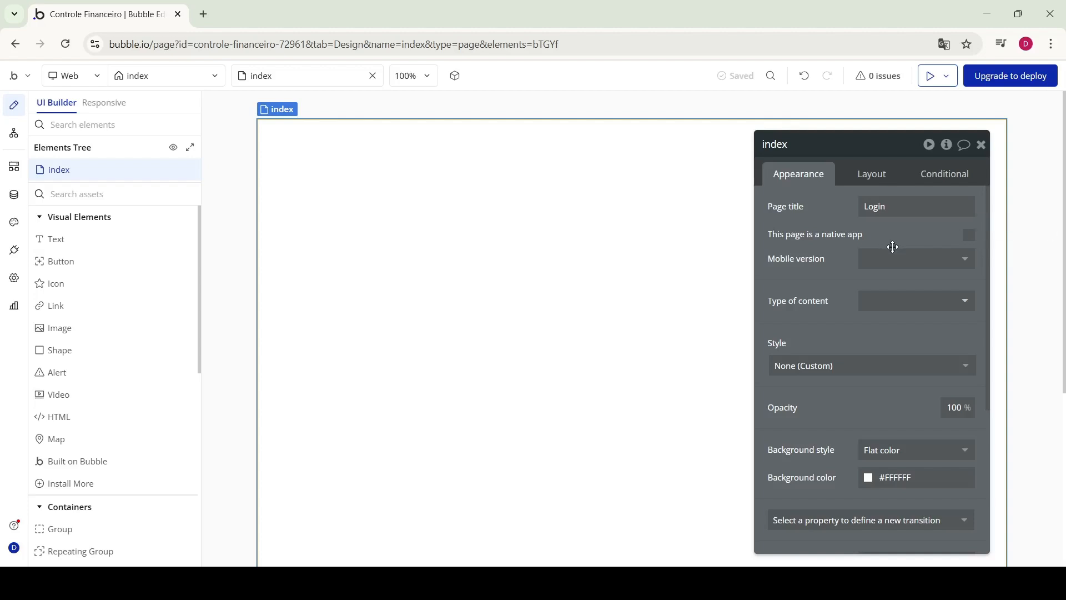
Set the index page's container layout to Column in the Layout settings
scroll(899, 300, "down", 3)
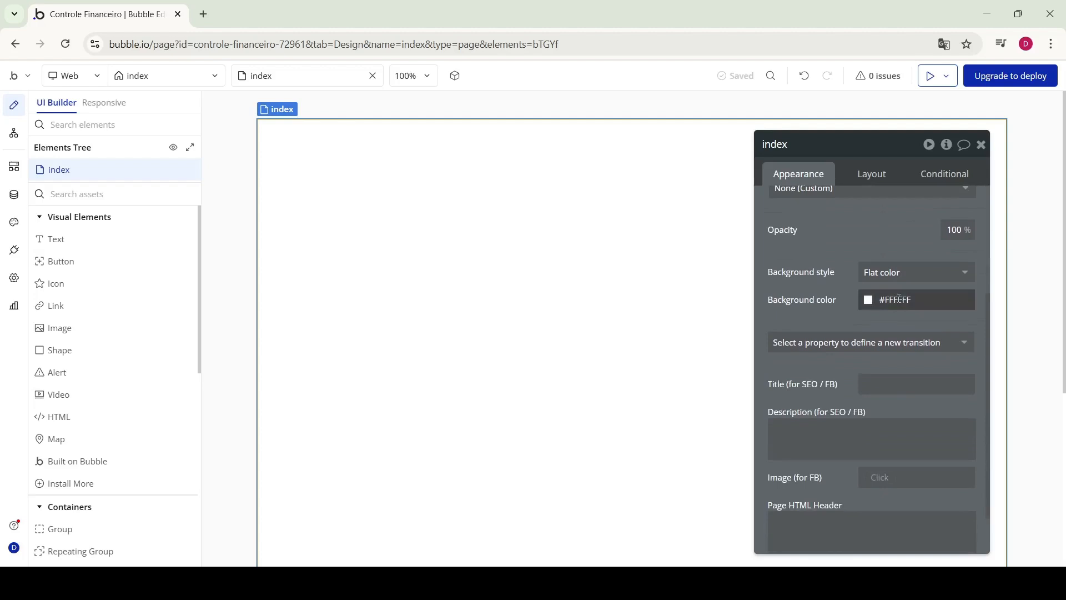
scroll(900, 299, "down", 1)
scroll(888, 250, "up", 5)
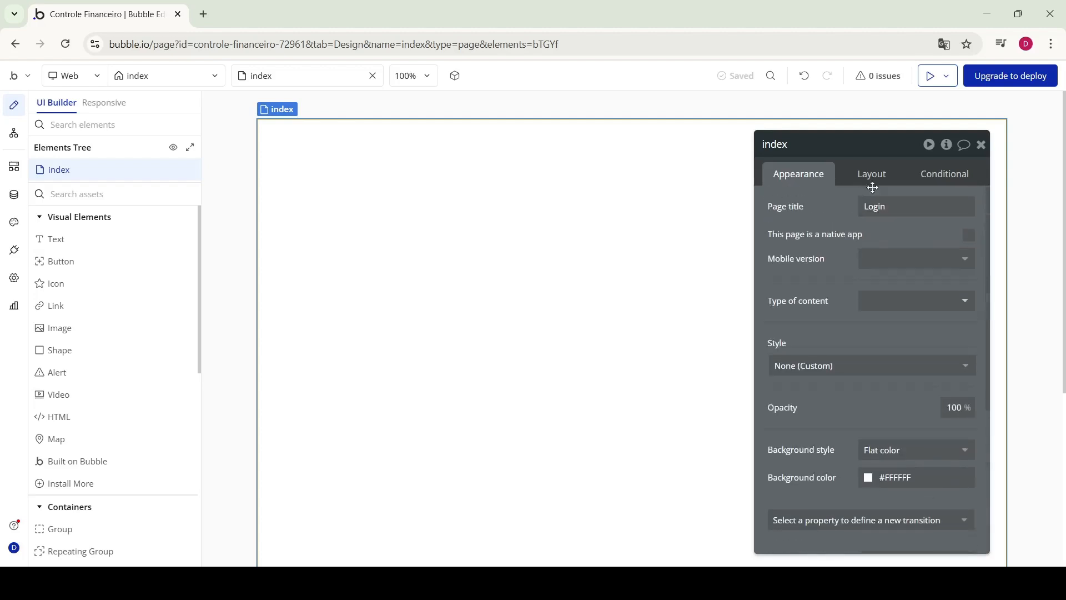
left_click(871, 174)
left_click(790, 180)
left_click(871, 174)
left_click(890, 207)
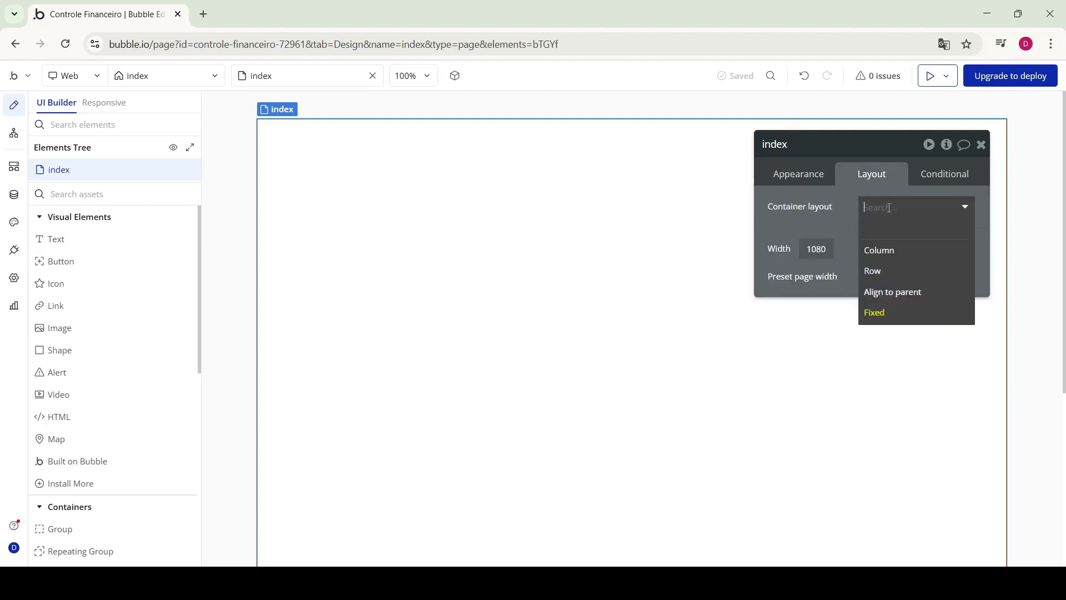
left_click(892, 248)
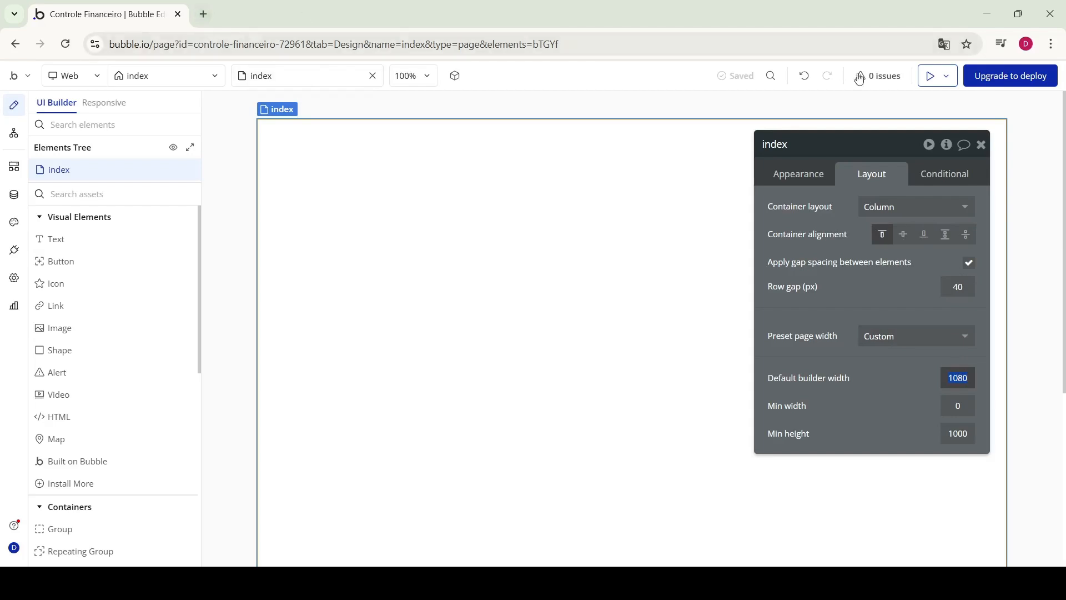
Preview the app, then check the page in the Responsive view at 320 px width
left_click(929, 76)
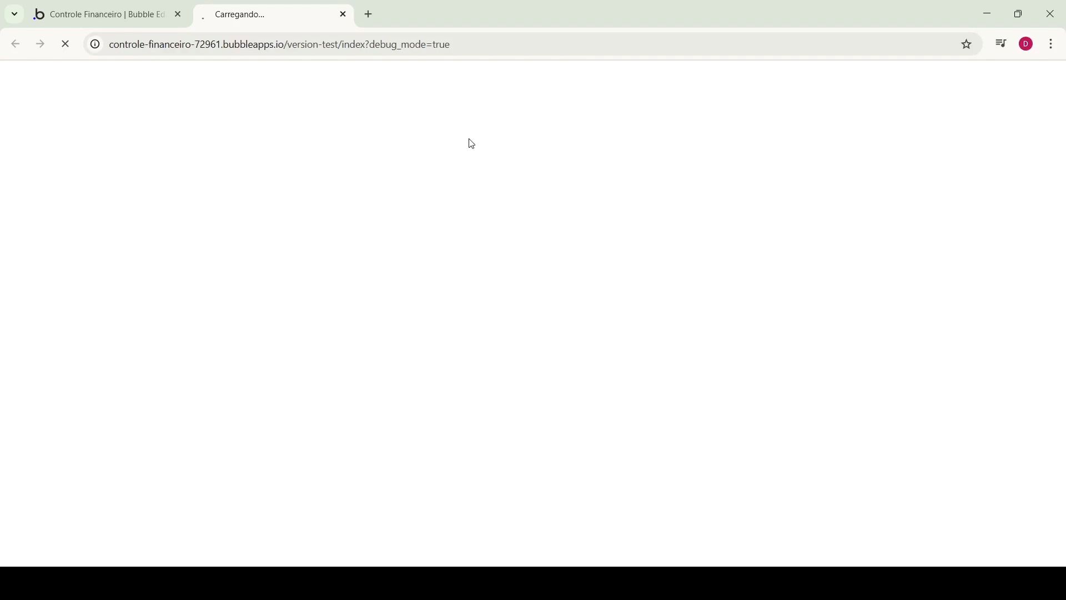
left_click(157, 11)
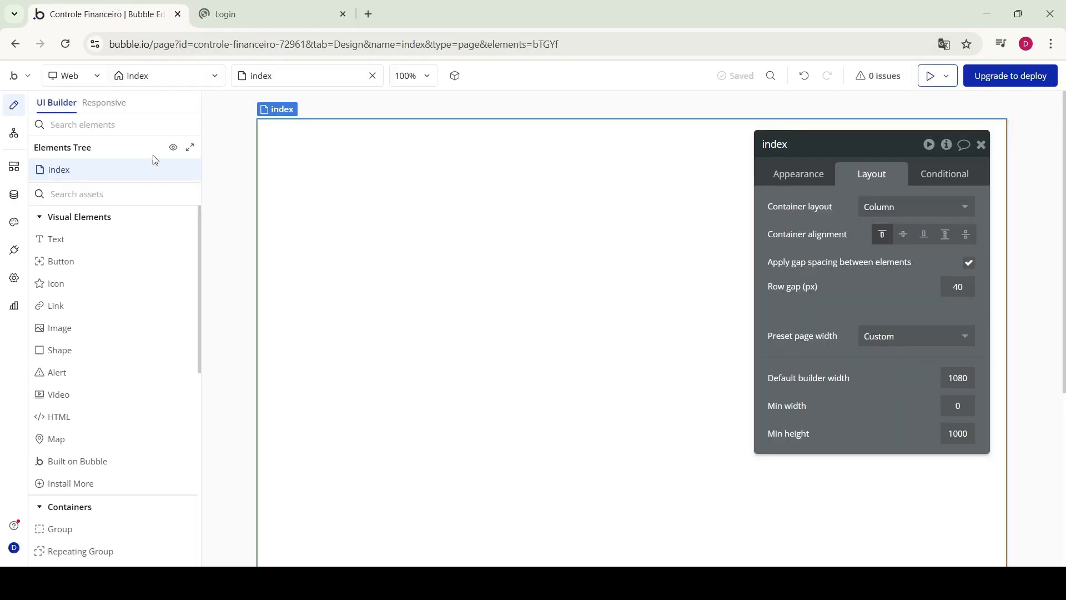
left_click(110, 106)
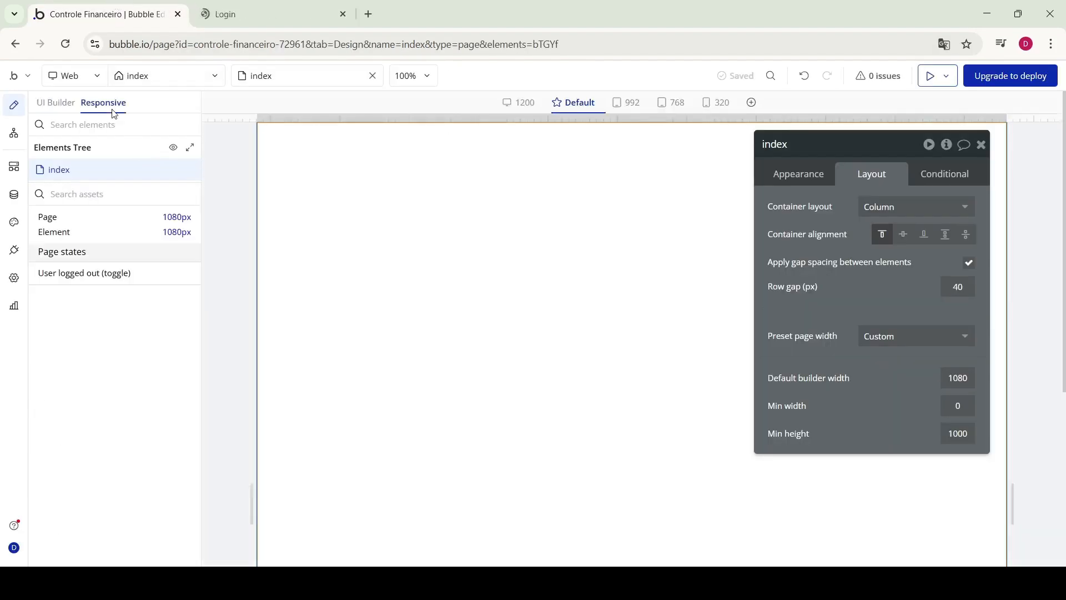
left_click(724, 108)
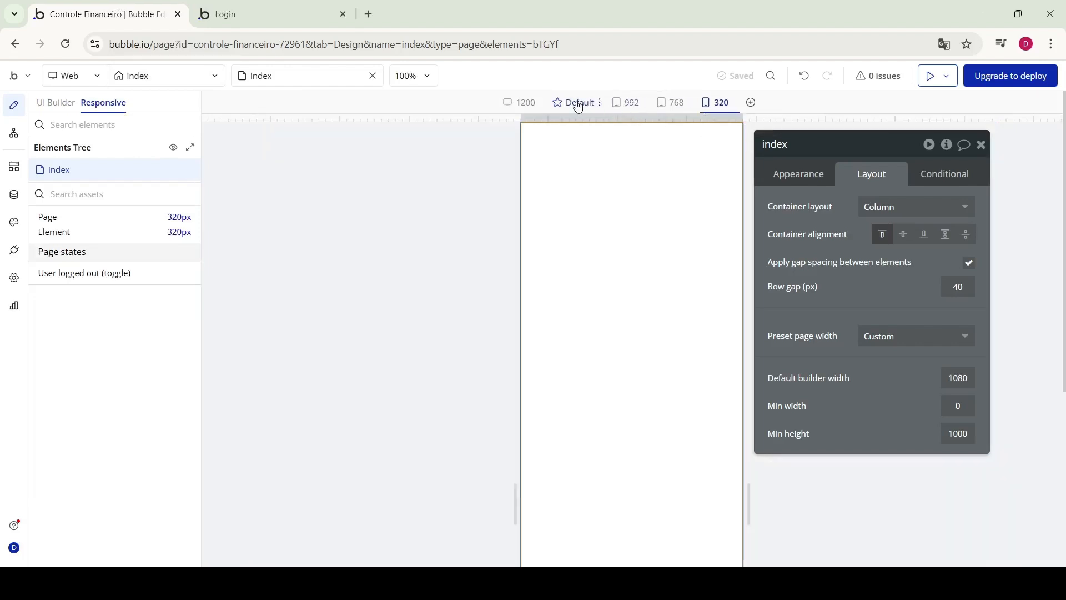
left_click(60, 105)
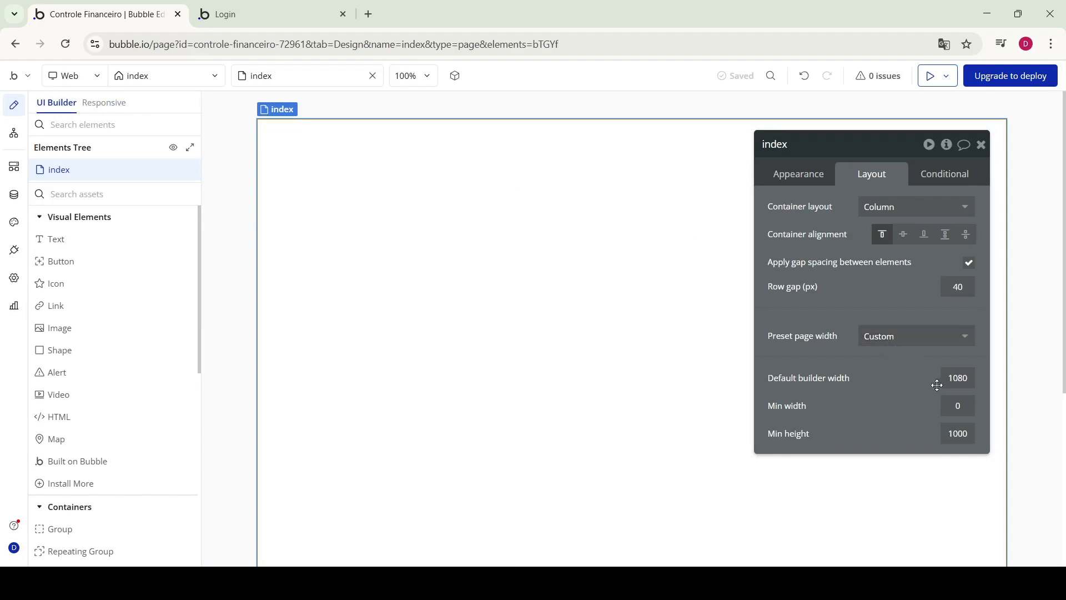
Set the default builder width to 400 and go to the Login preview tab
left_click(960, 383)
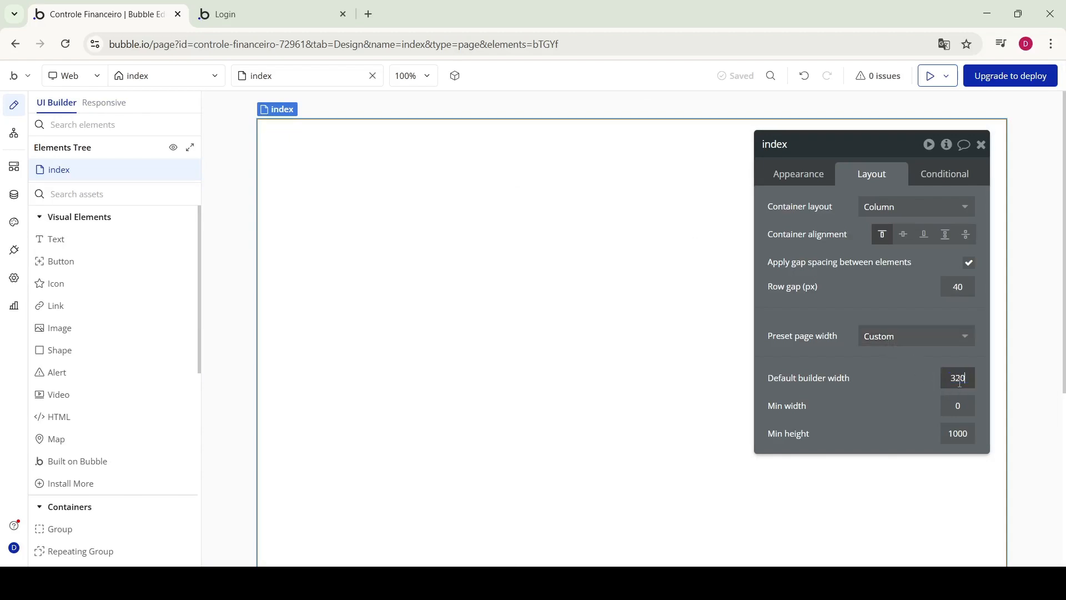
type("400")
left_click(258, 6)
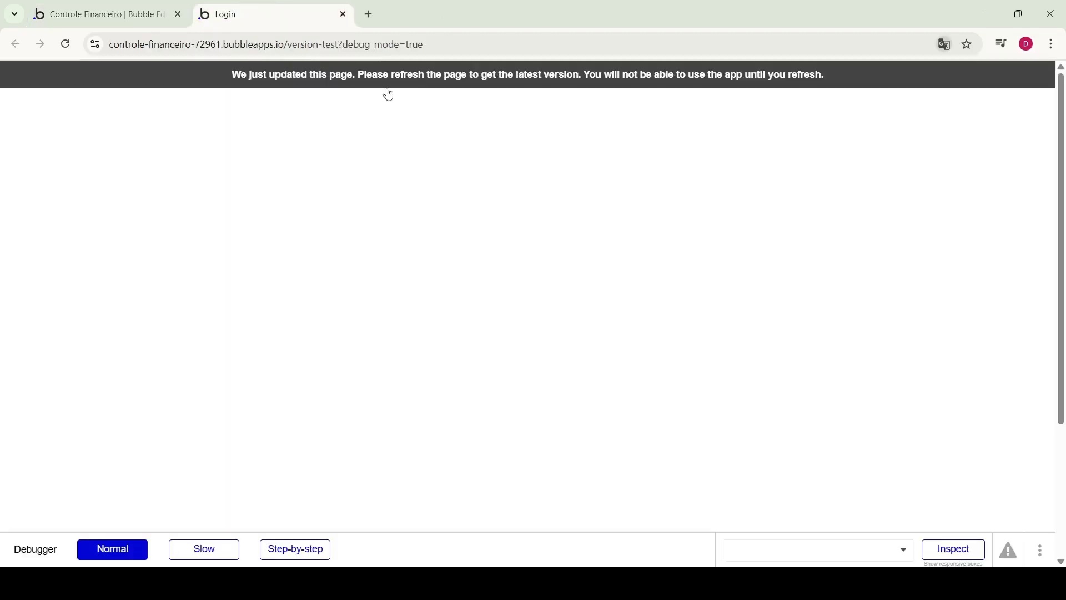
Inspect the preview's HTML, reload it, and turn off the Bubble debugger
left_click(479, 476)
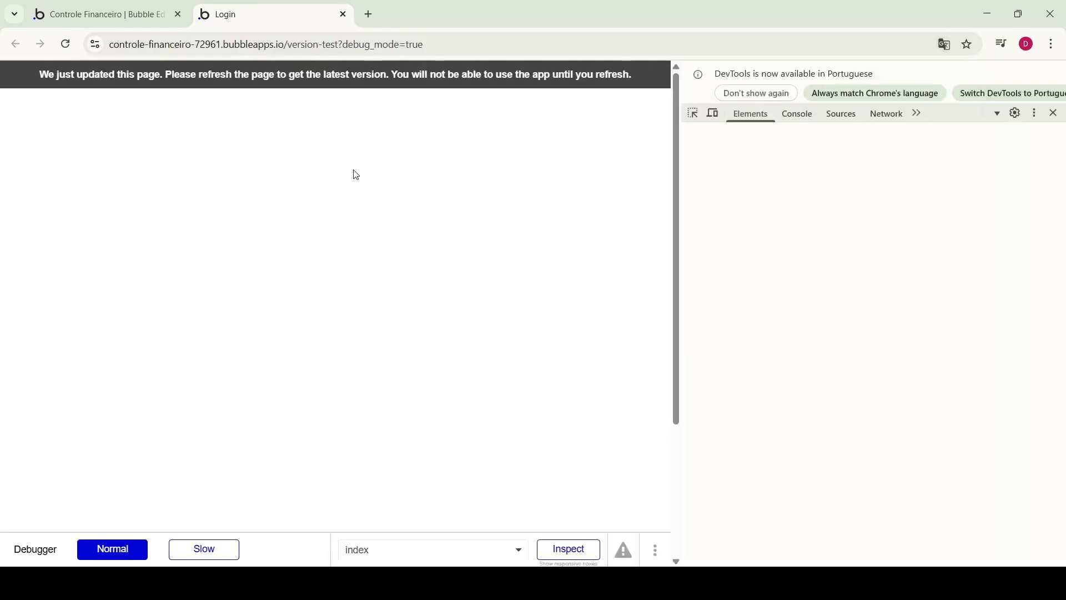
left_click(454, 78)
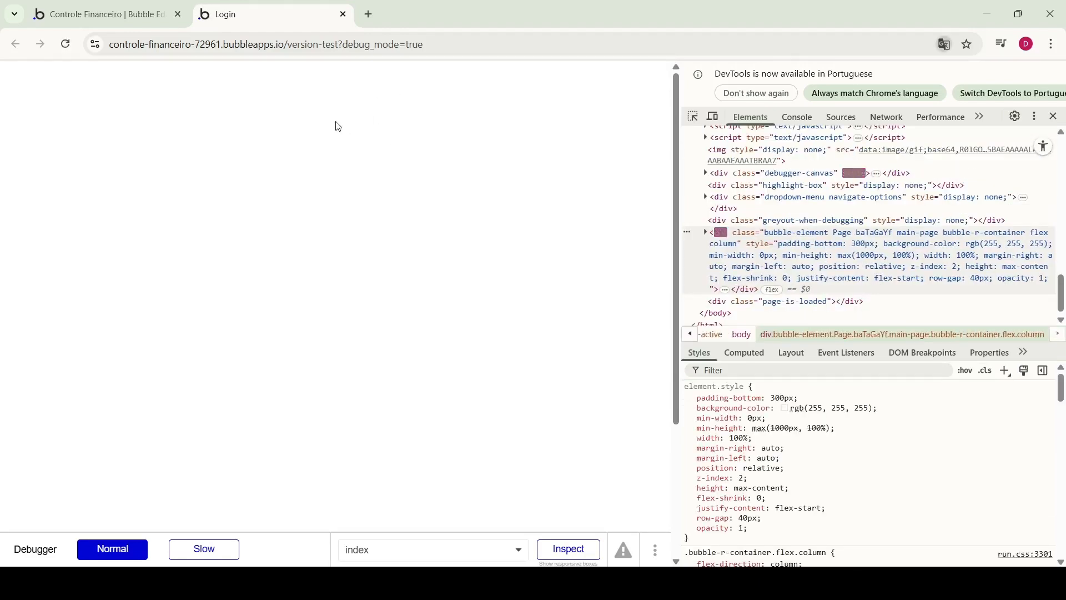
left_click(657, 550)
left_click(641, 520)
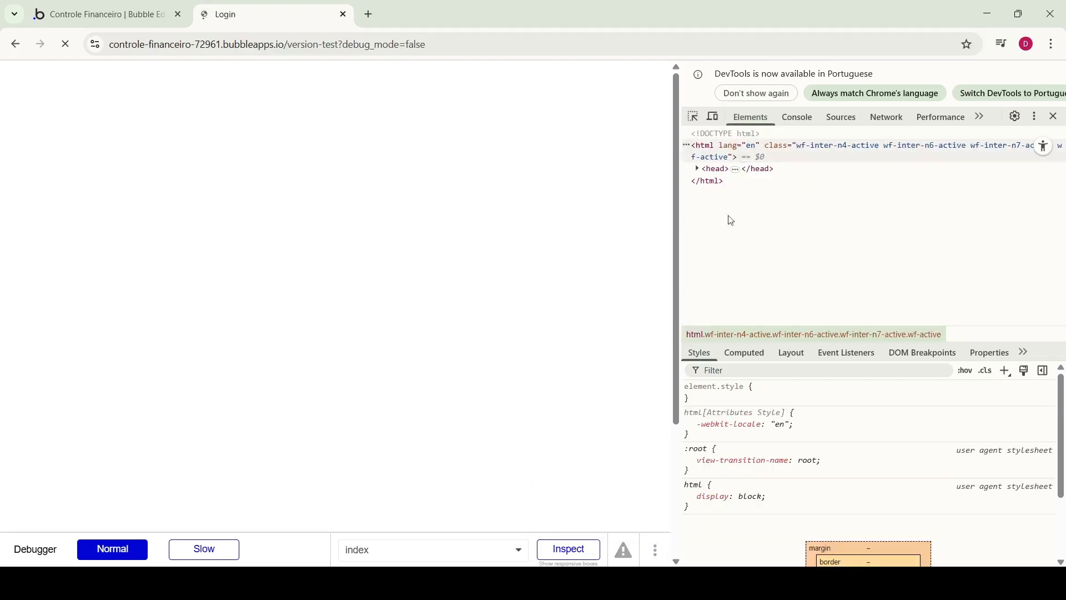
Emulate the login page as an iPhone SE (briefly iPhone XR), then return to the editor
left_click(715, 121)
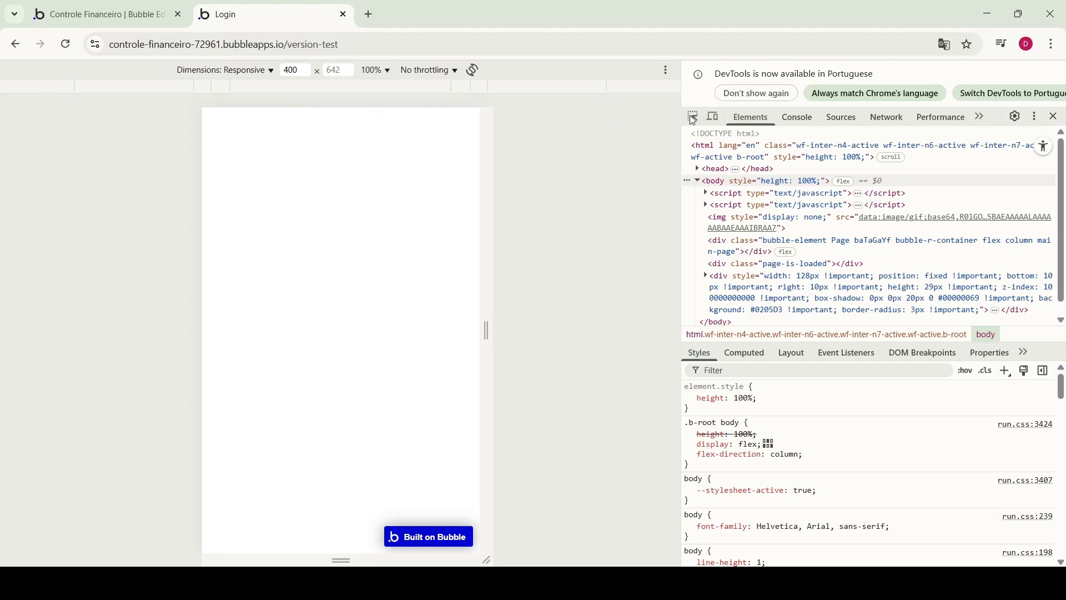
left_click(718, 120)
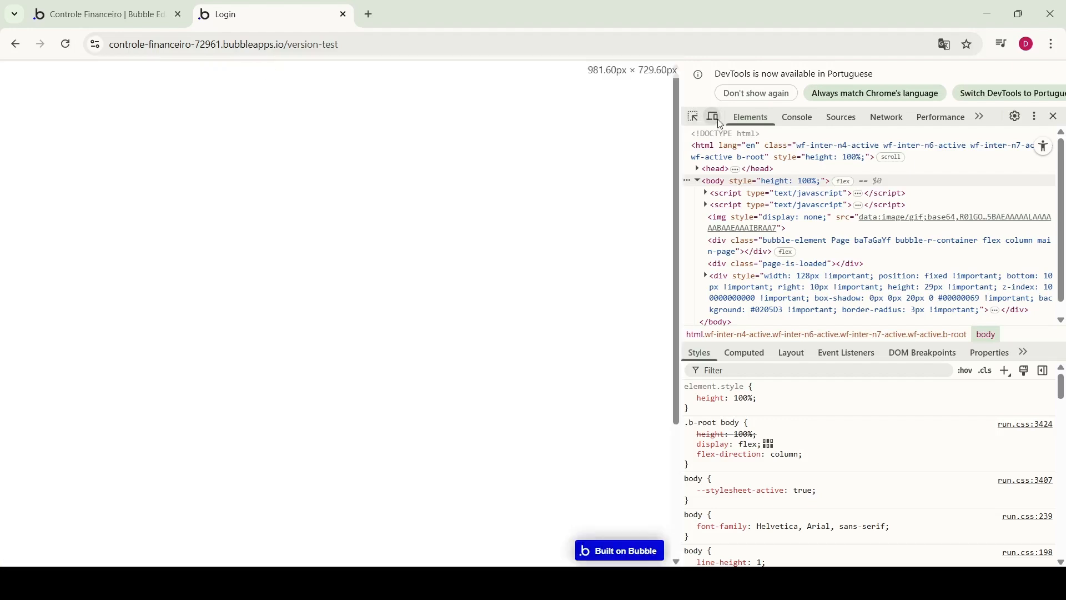
left_click(719, 121)
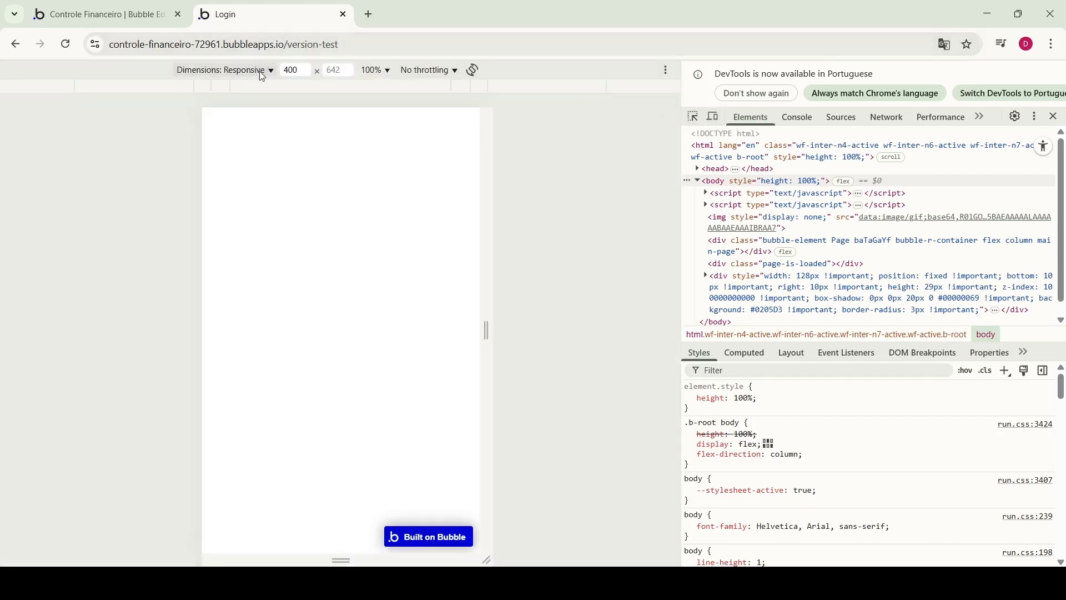
left_click(352, 124)
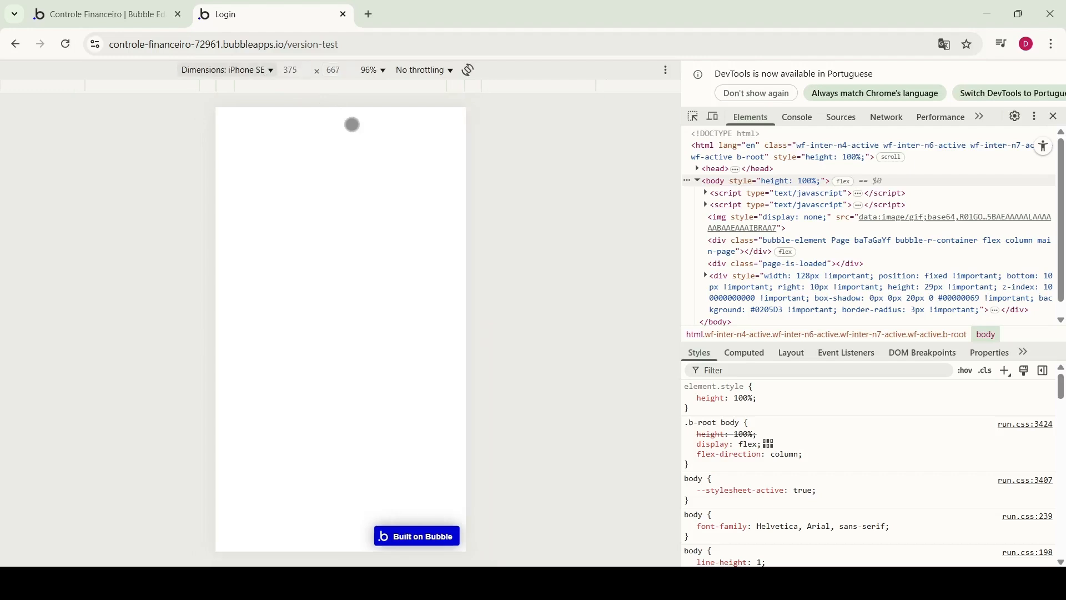
left_click(266, 79)
left_click(331, 146)
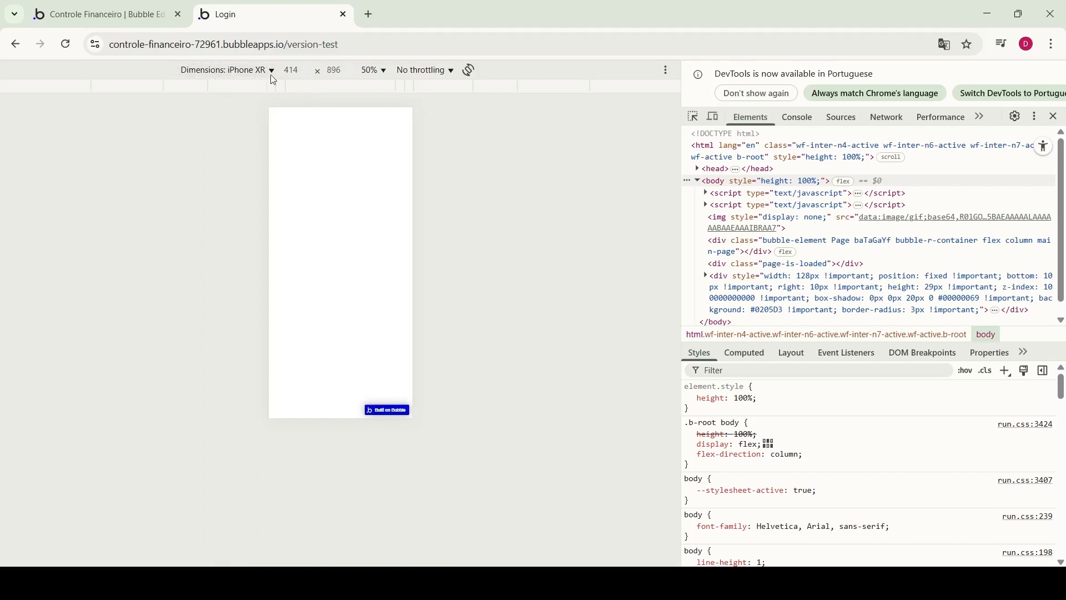
left_click(335, 124)
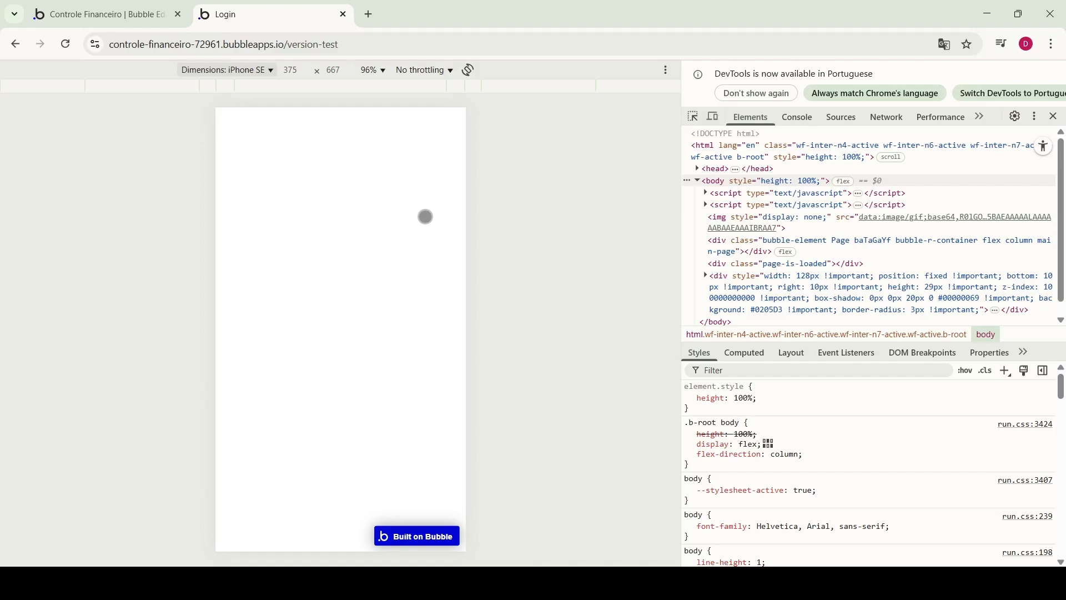
key("ctrl+shift+Tab")
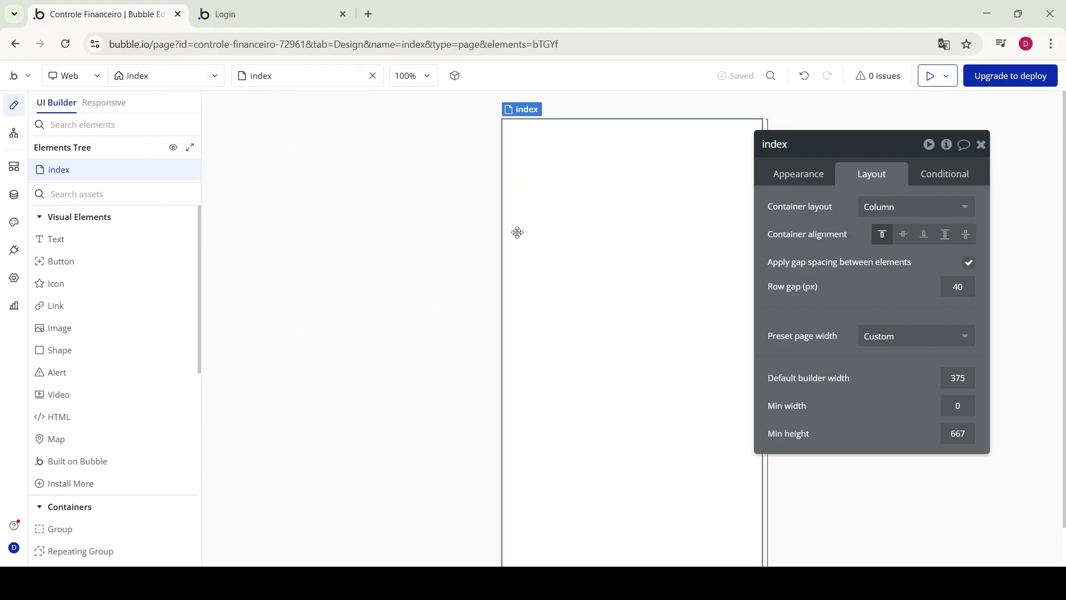
In the Data tab, view the User type's fields and the All Users app data
left_click(12, 196)
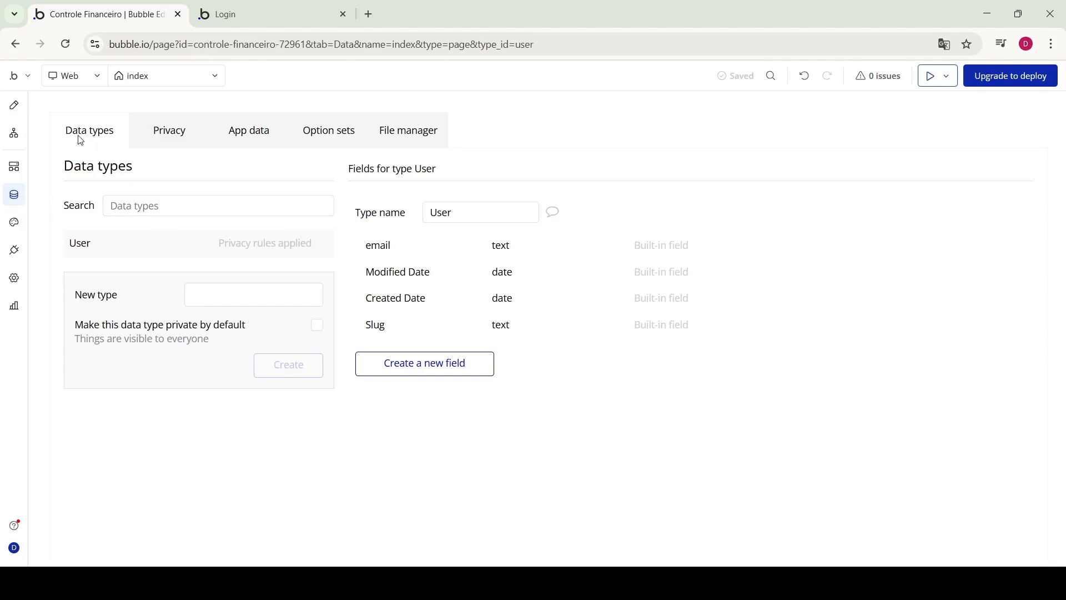
left_click(113, 142)
left_click(246, 130)
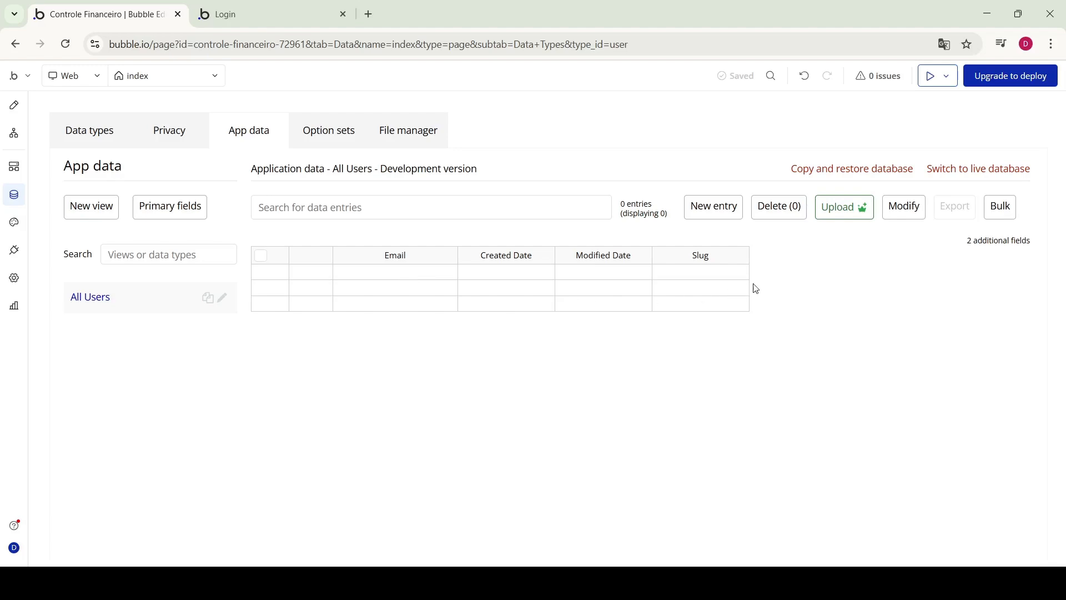
left_click(117, 139)
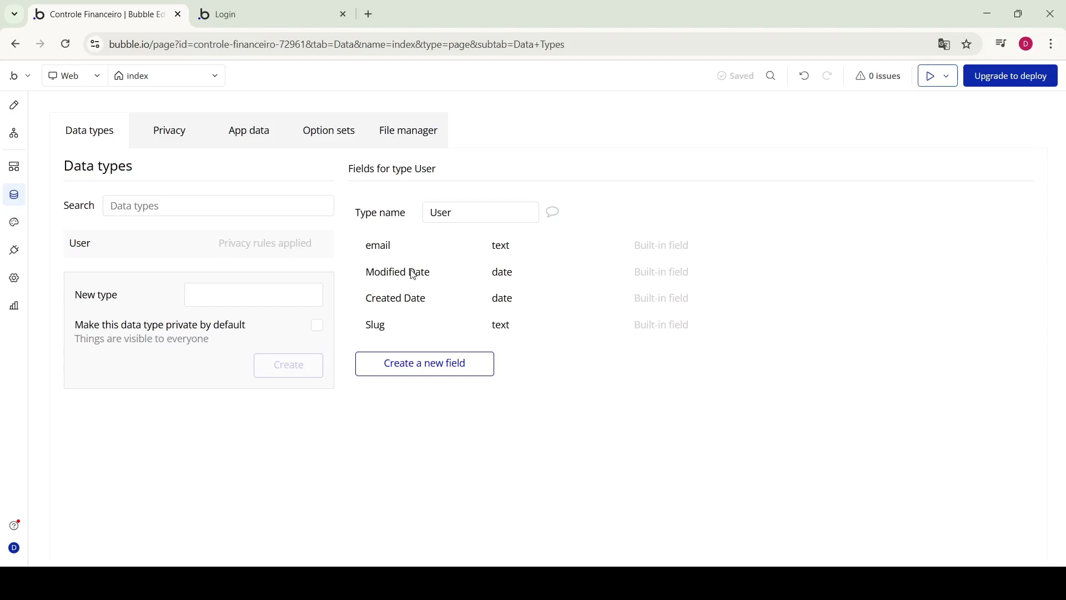
mouse_move(413, 274)
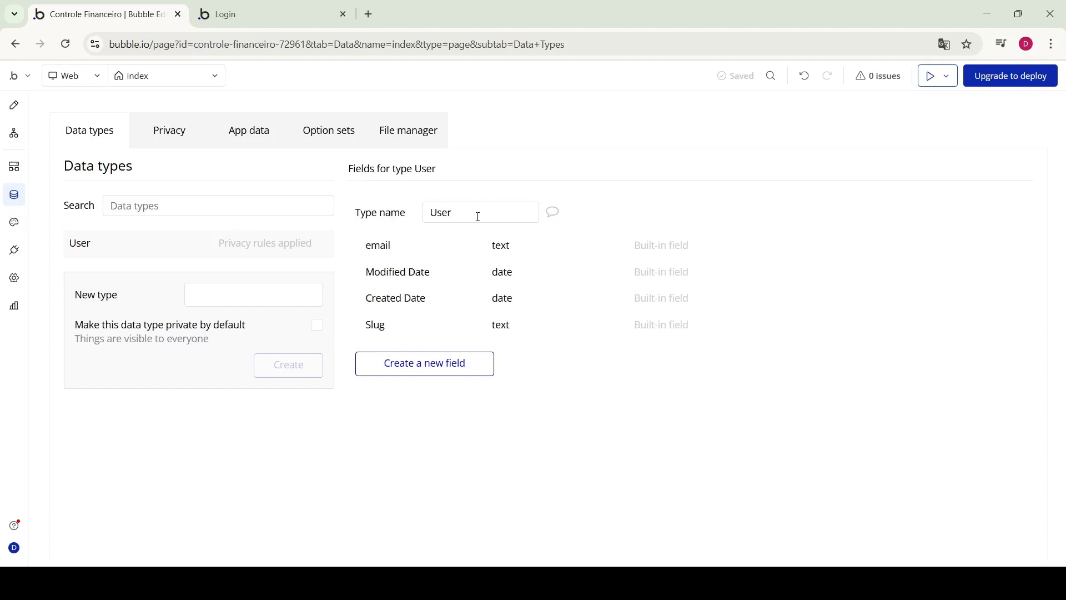
Create a User field named 'nome' of type text, retyping the name in lowercase
left_click(444, 365)
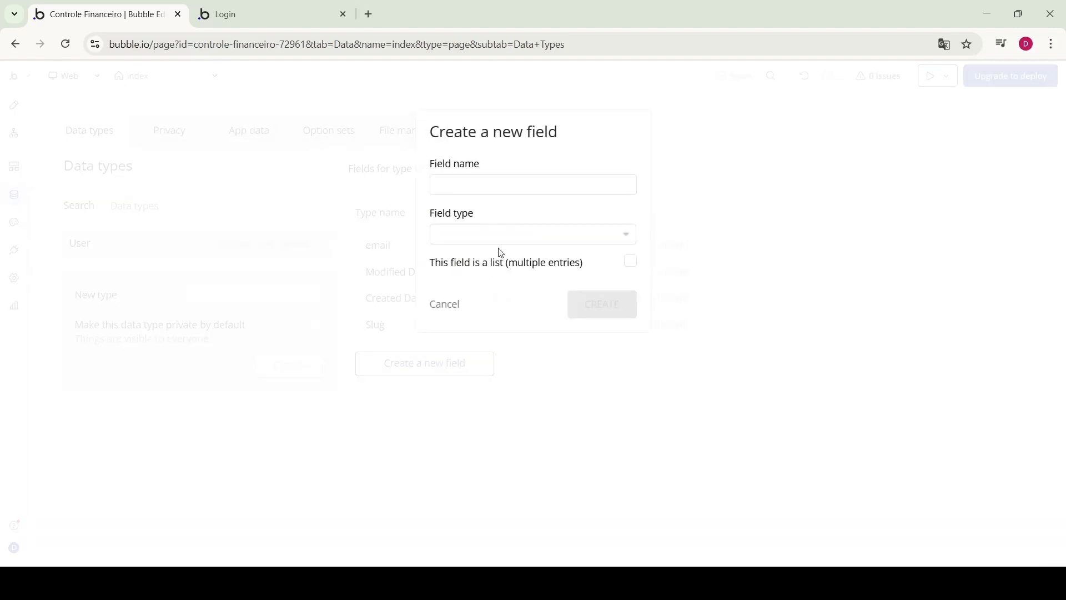
left_click(508, 186)
type("Nome")
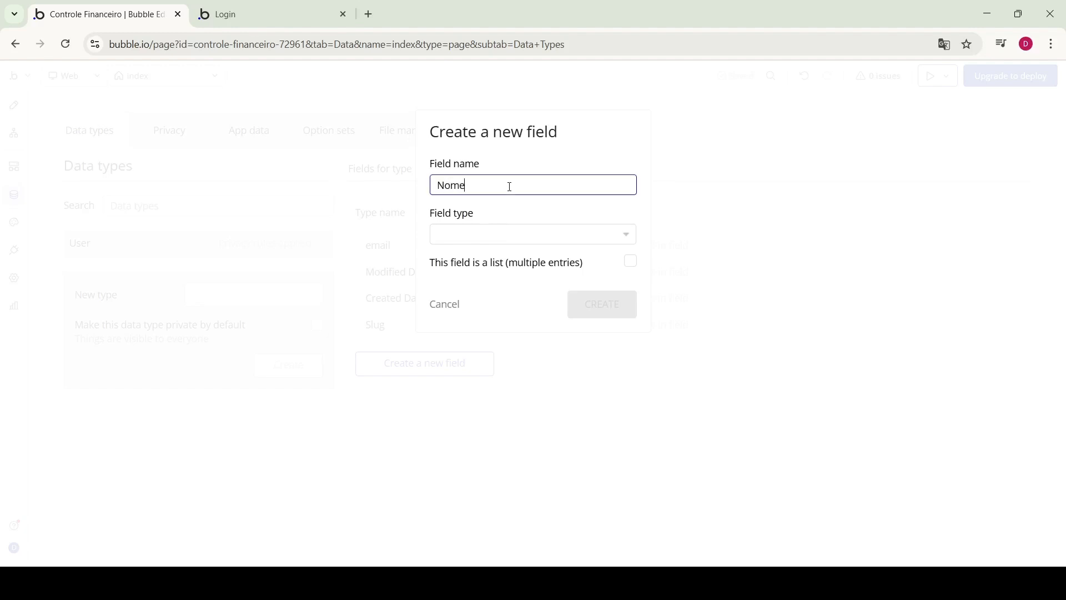
left_click(551, 234)
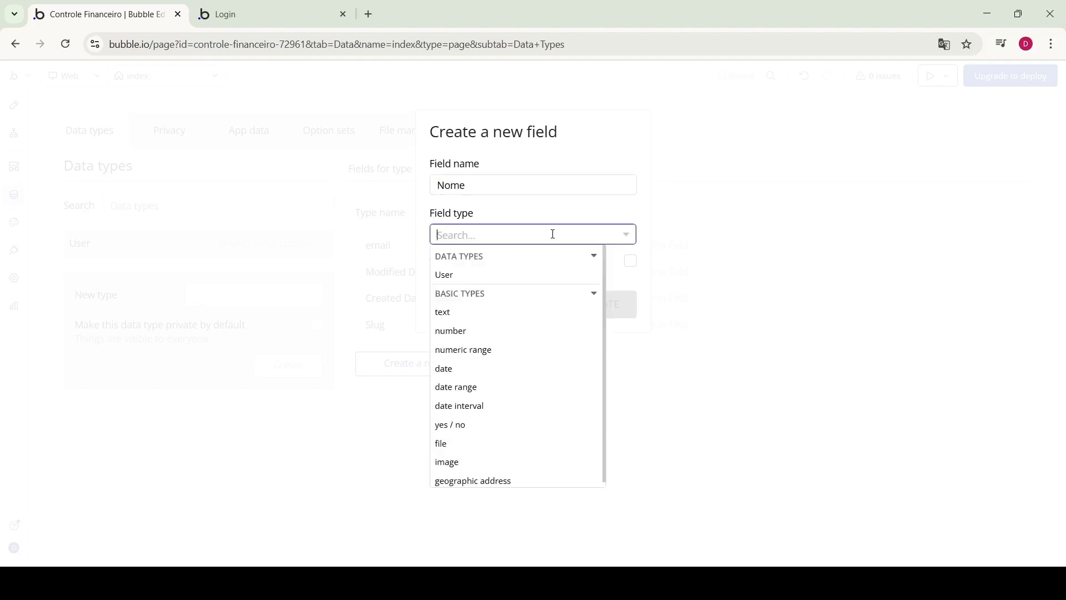
double_click(469, 186)
type("nome")
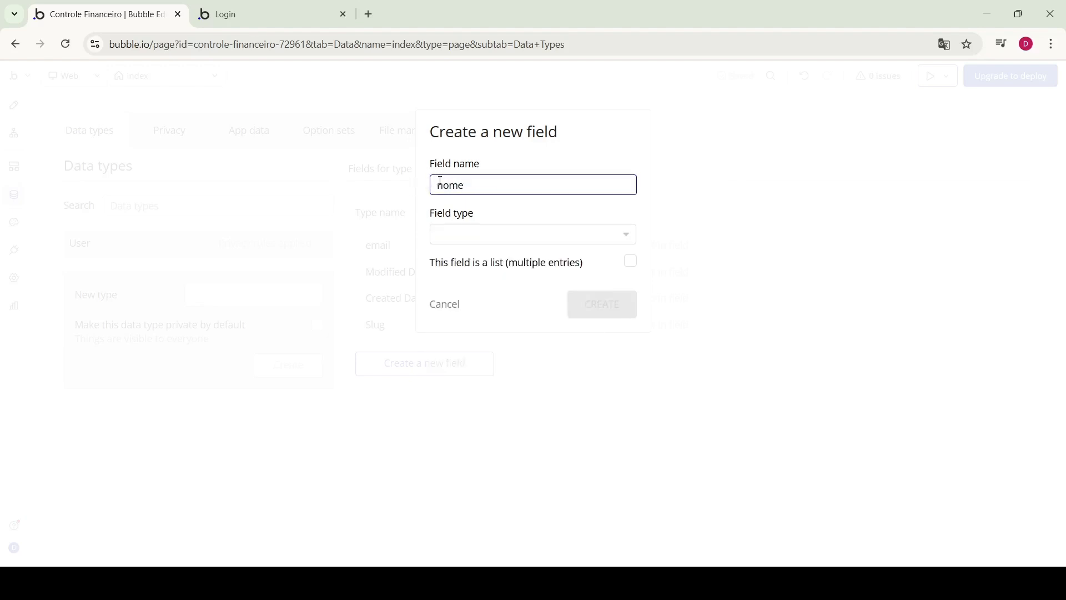
left_click(518, 236)
left_click(466, 315)
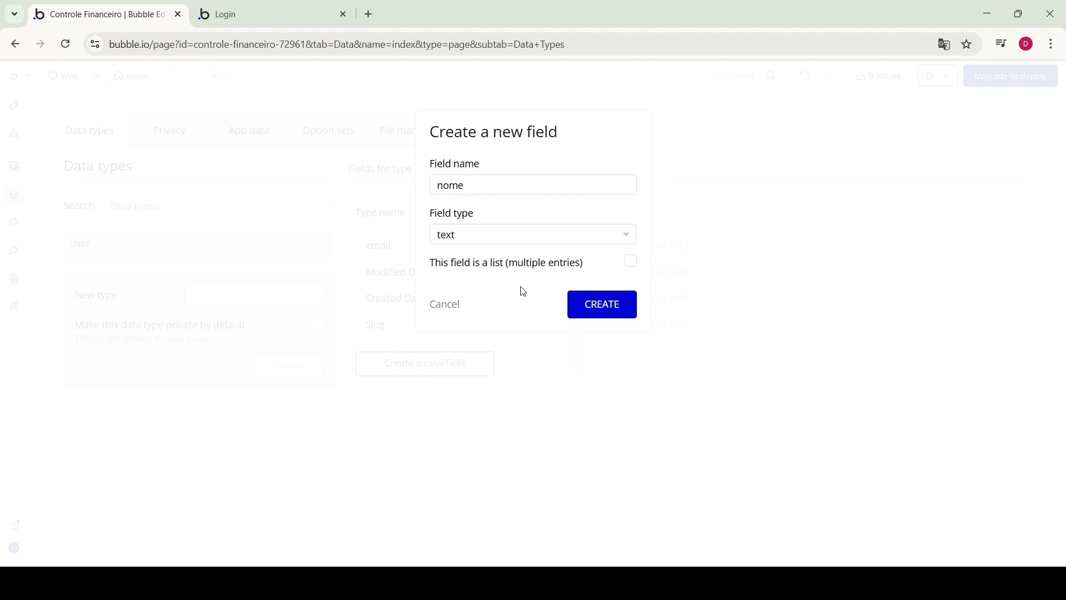
left_click(587, 303)
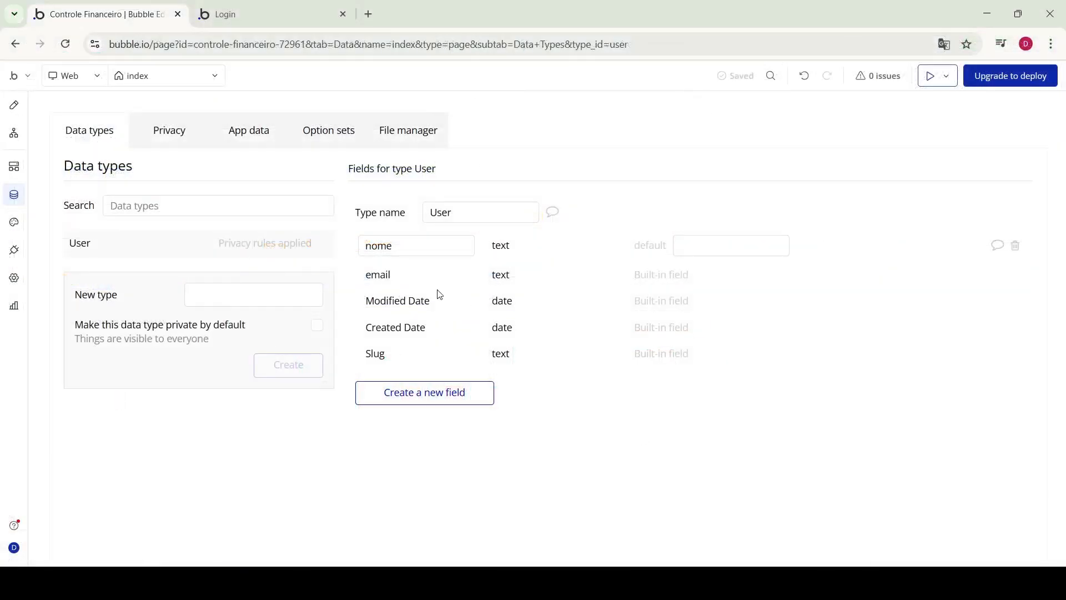
Create the 'Lancamentos' data type, select its name, and switch over to Excel
left_click(208, 293)
type("Lan")
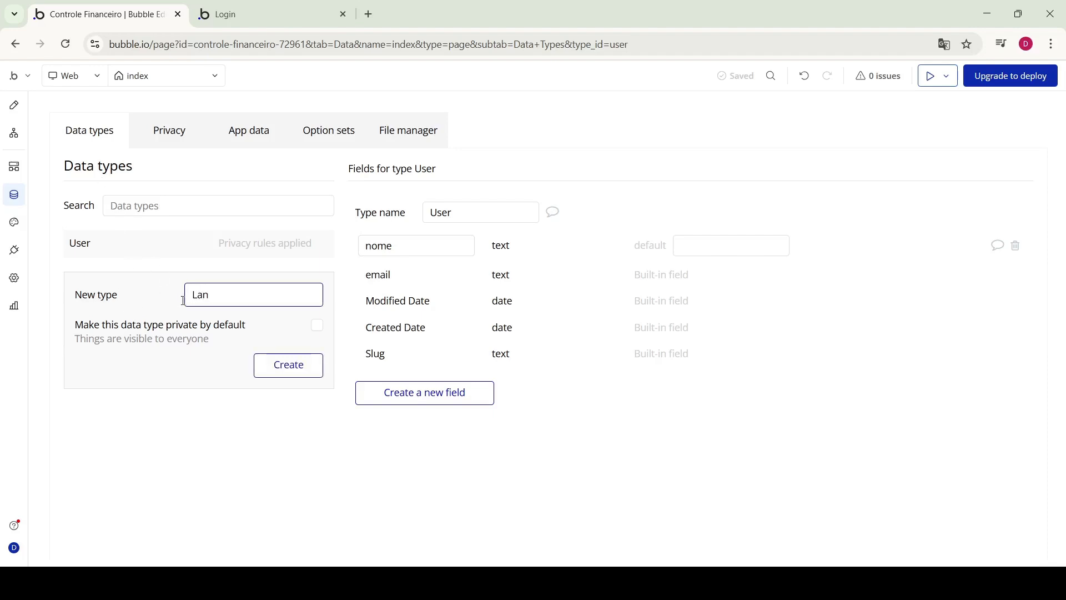
type("camentos")
left_click(306, 369)
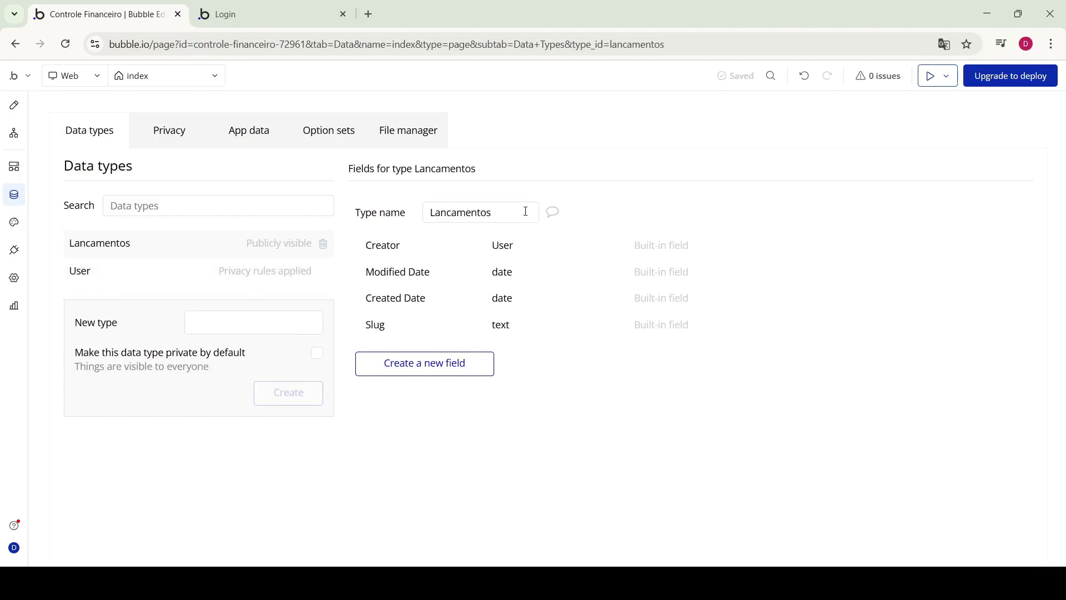
left_click_drag(526, 212, 433, 213)
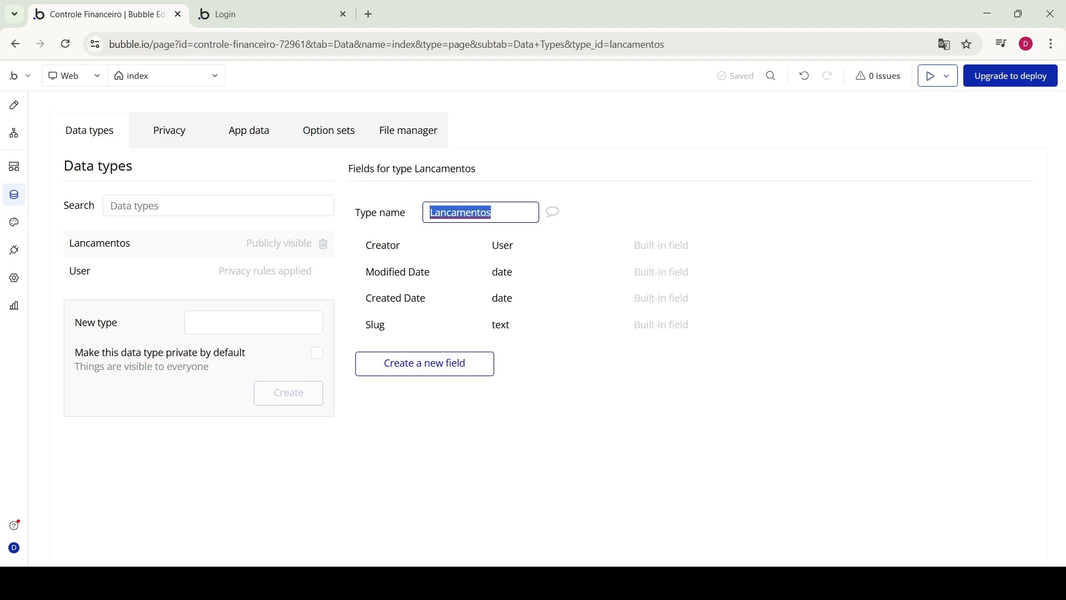
key("alt+Tab")
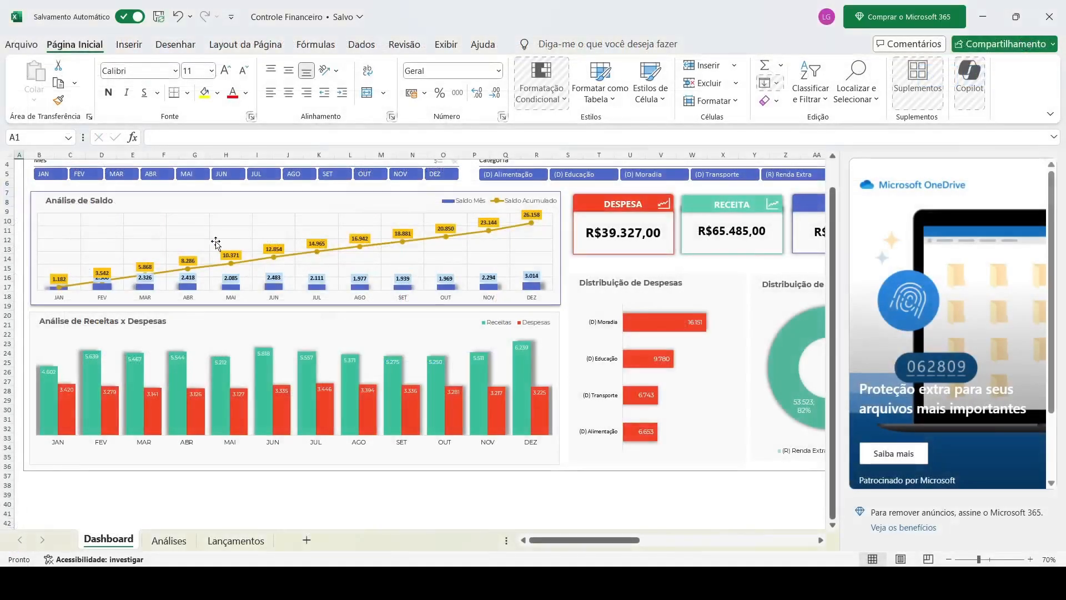
View the Lançamentos sheet's transaction table in Excel, then return to Bubble
left_click(246, 541)
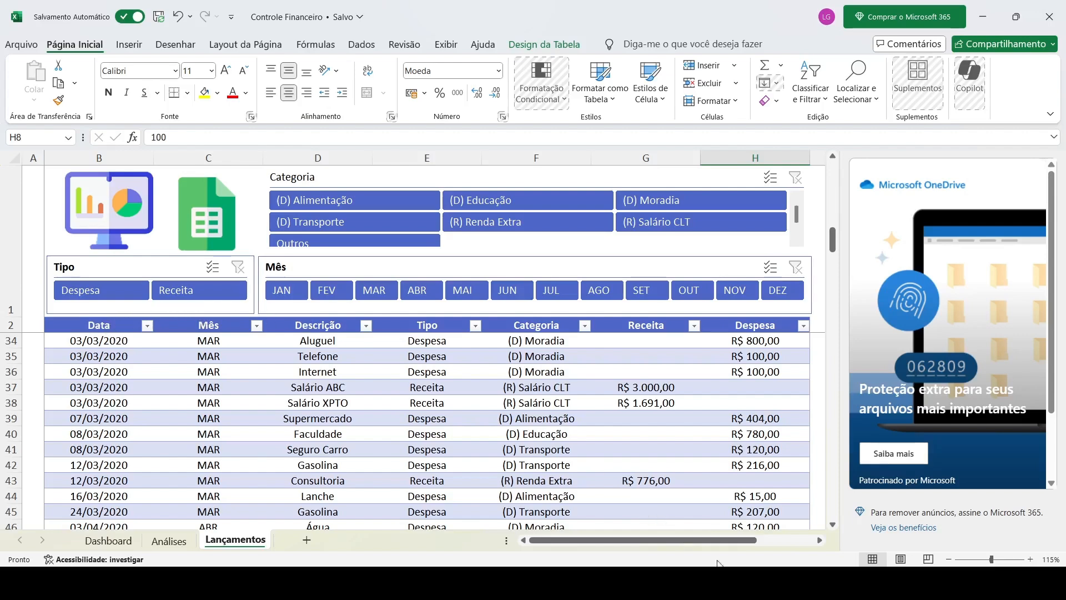
left_click(725, 581)
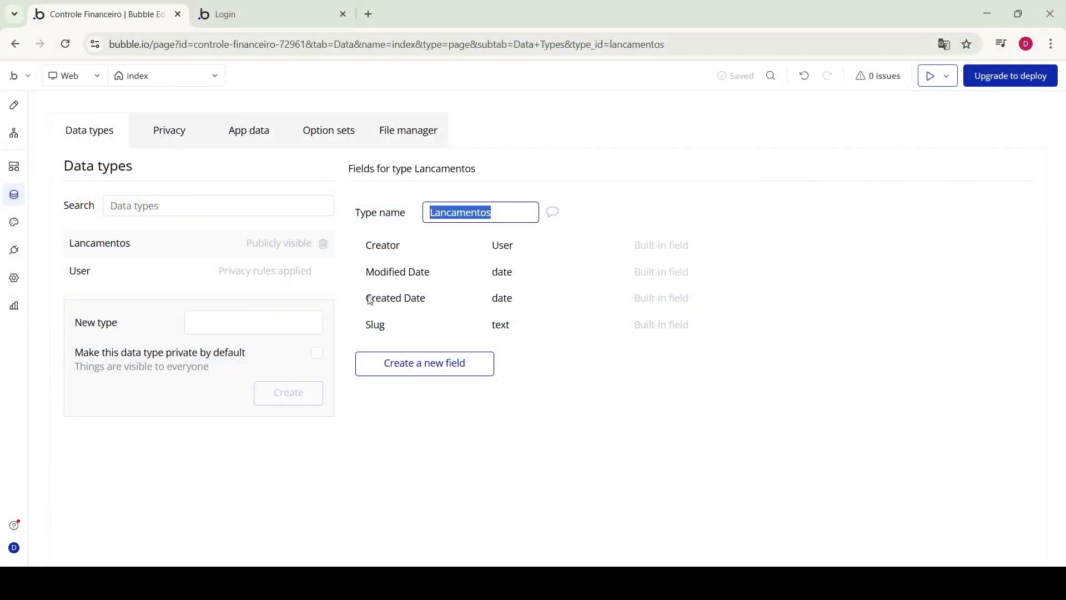
Create a field named 'data' of type date on Lancamentos
left_click(410, 360)
left_click(457, 182)
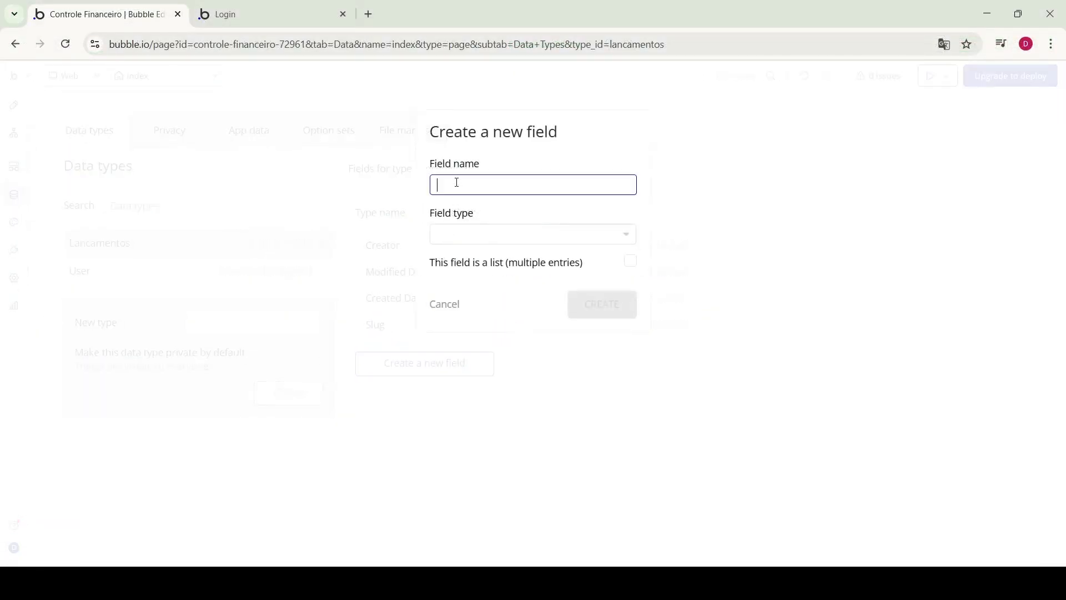
type("data")
left_click(523, 236)
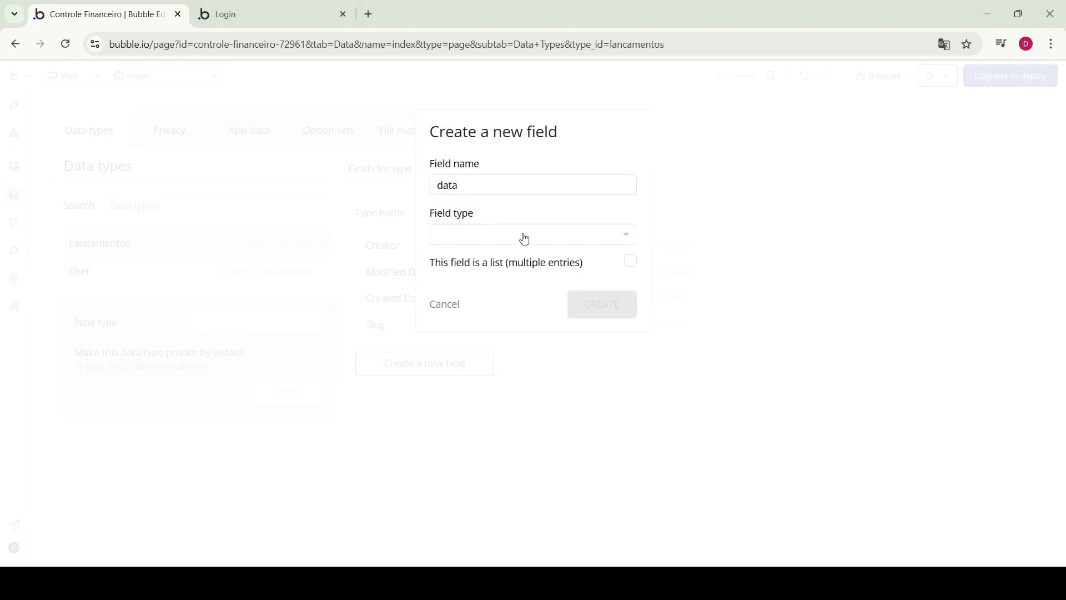
left_click(451, 388)
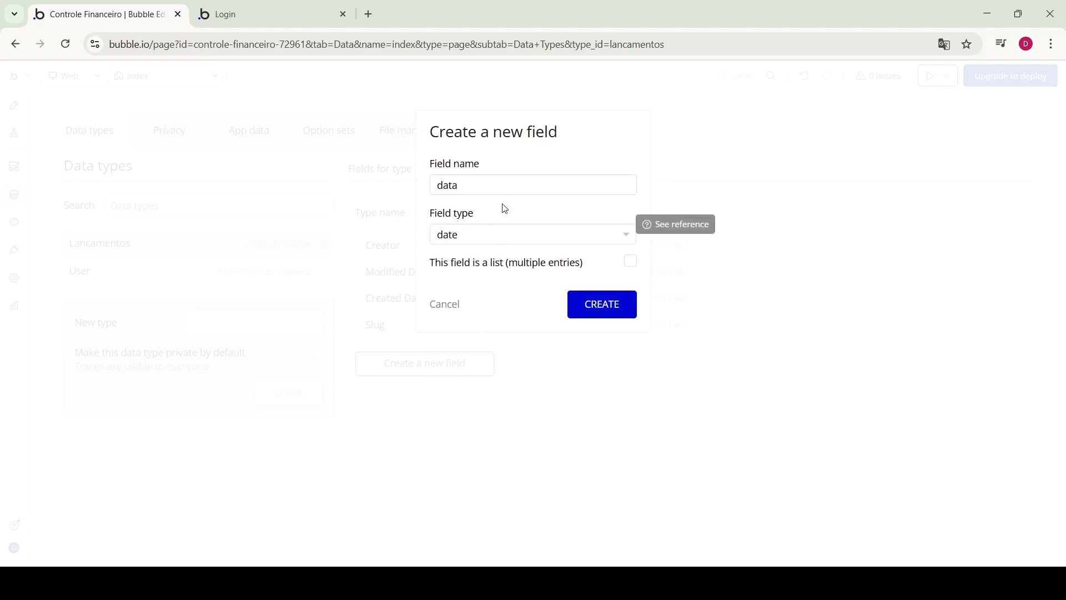
left_click(610, 305)
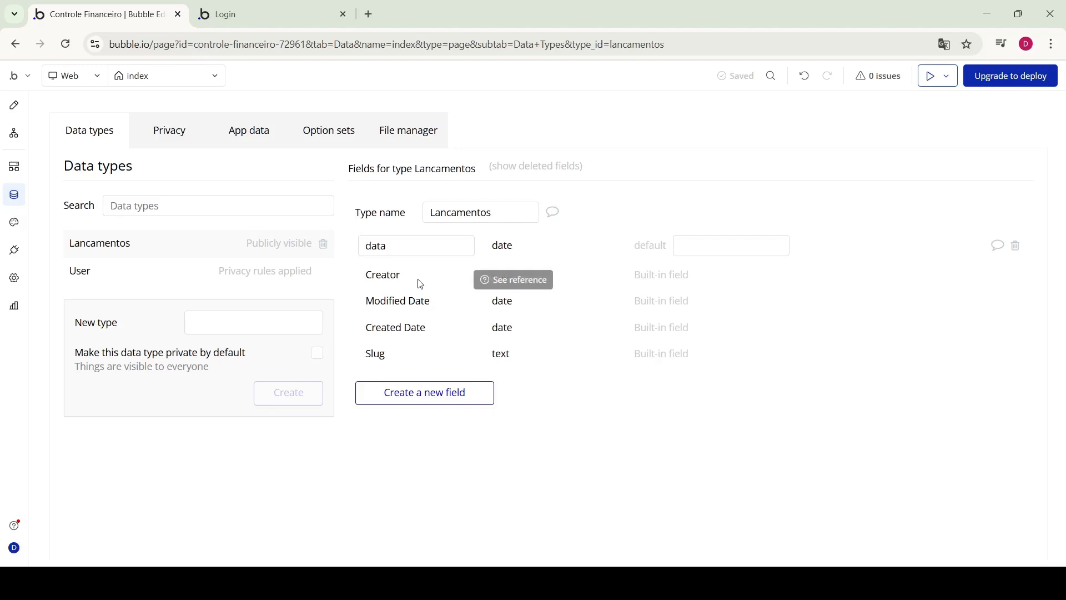
Start a second date field named 'mes', then cancel it
left_click(423, 392)
left_click(449, 189)
type("mes")
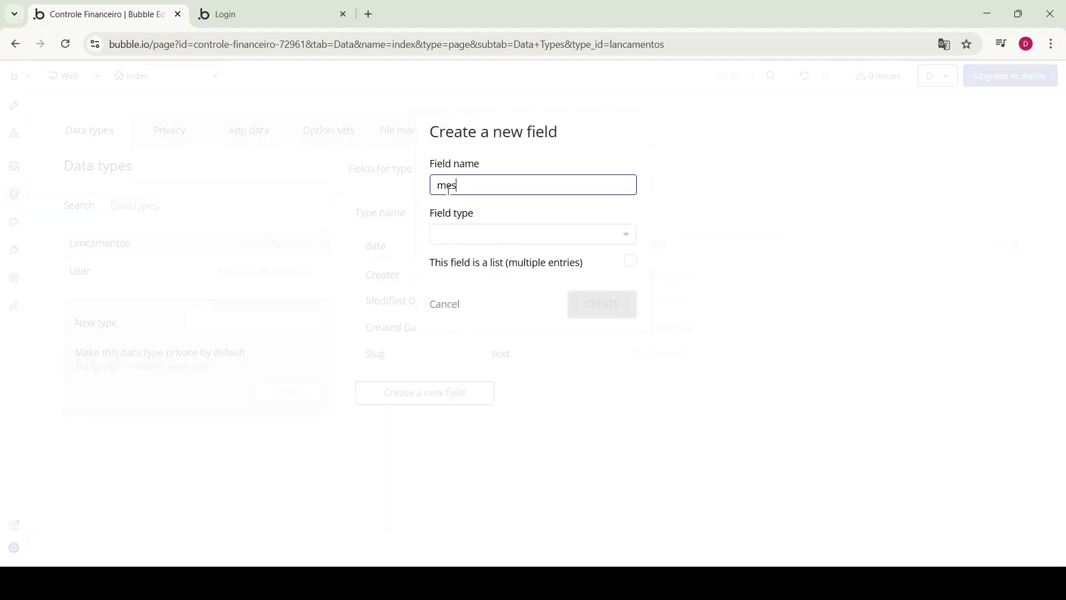
left_click(468, 238)
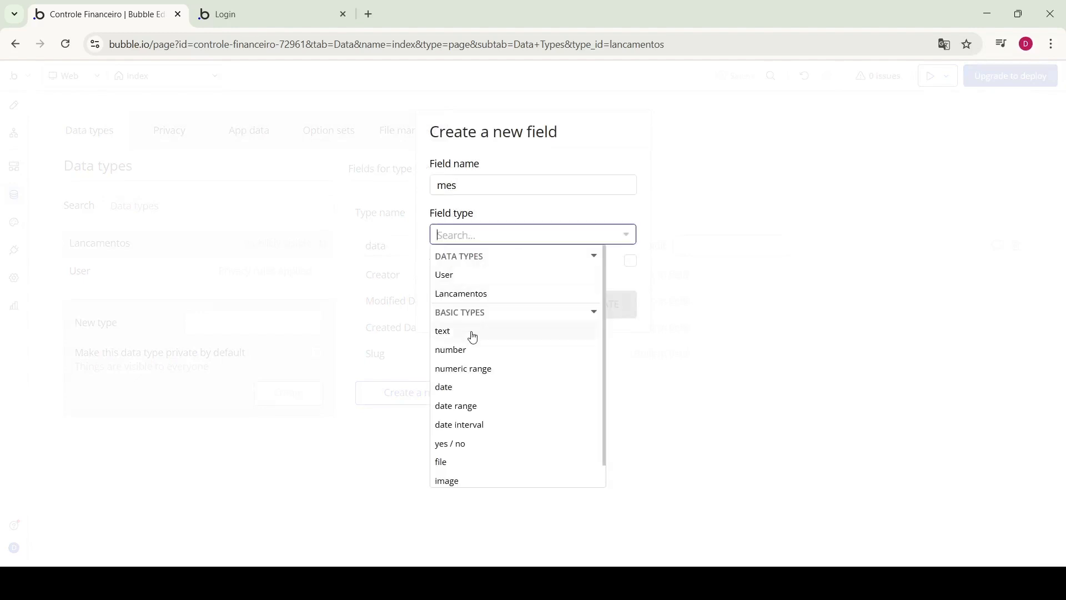
left_click(475, 385)
mouse_move(466, 260)
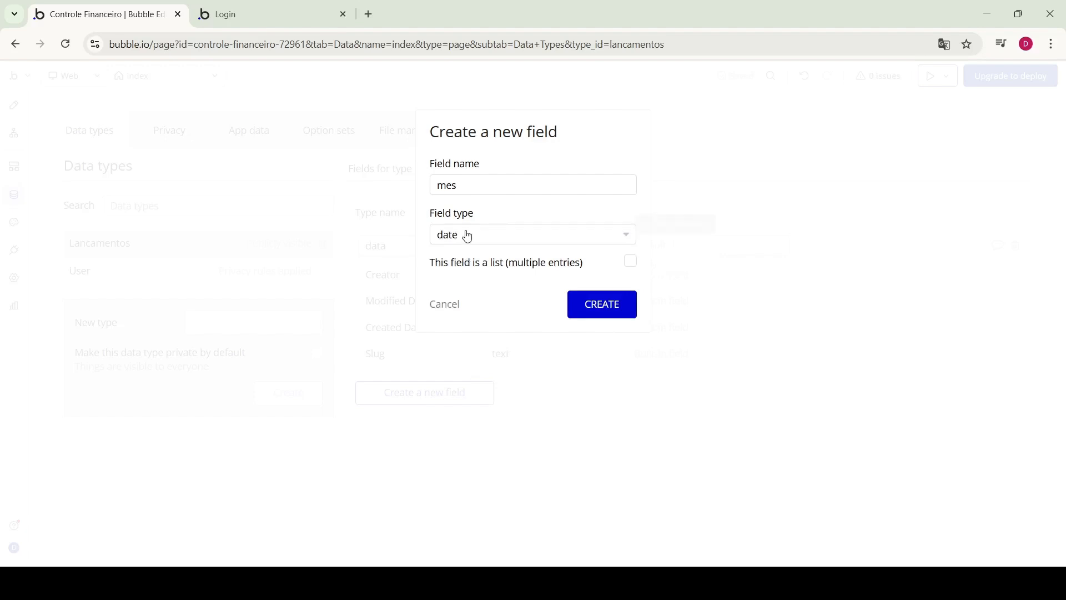
mouse_move(454, 236)
left_click(442, 310)
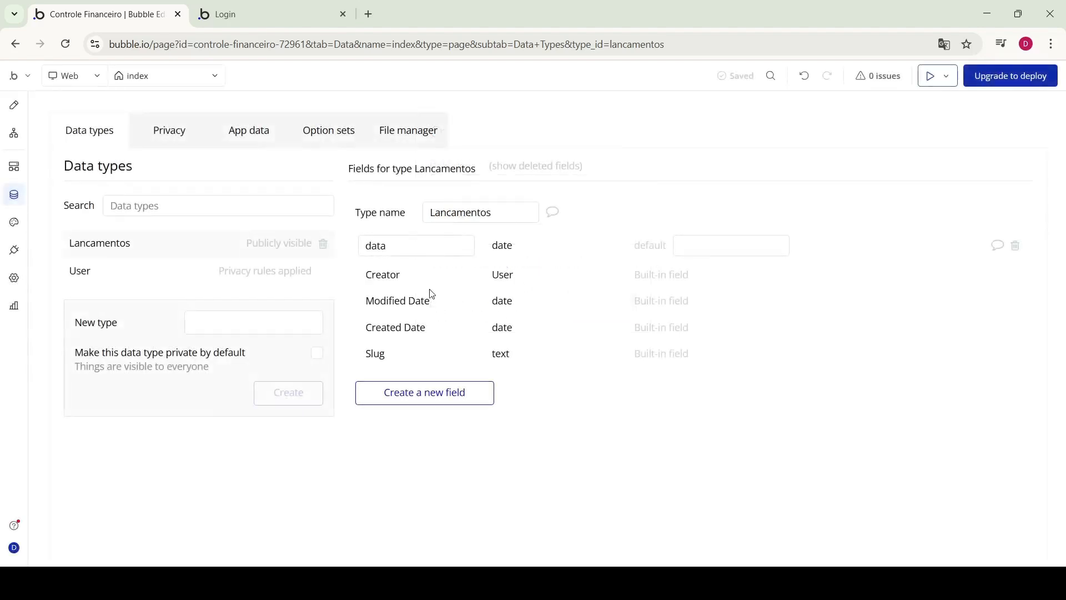
Create the 'Meses_op' option set, then open and cancel the new attribute dialog
left_click(335, 139)
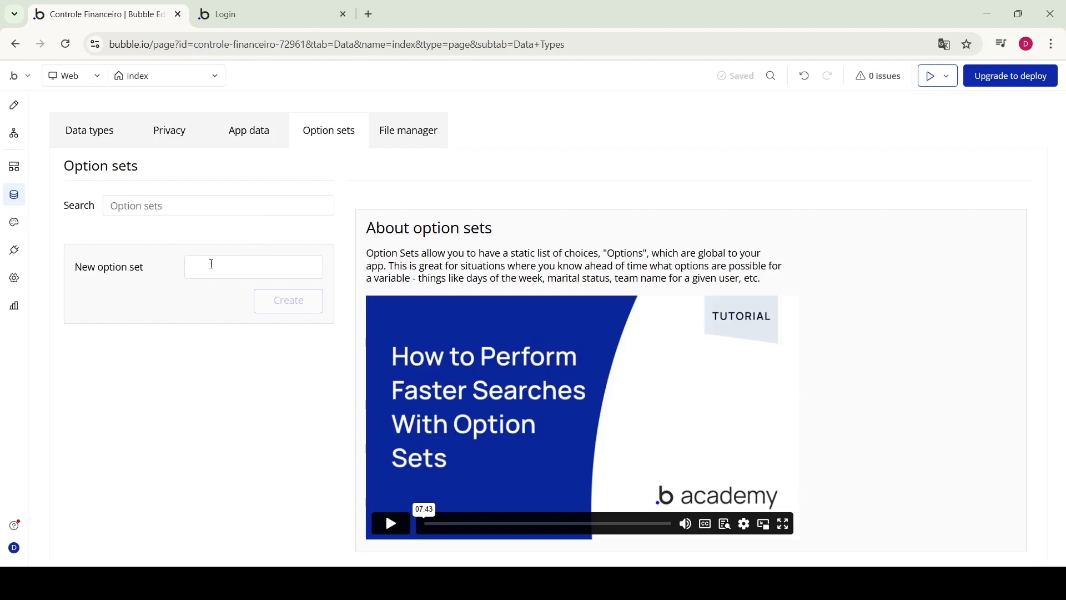
left_click(216, 266)
type("Meses")
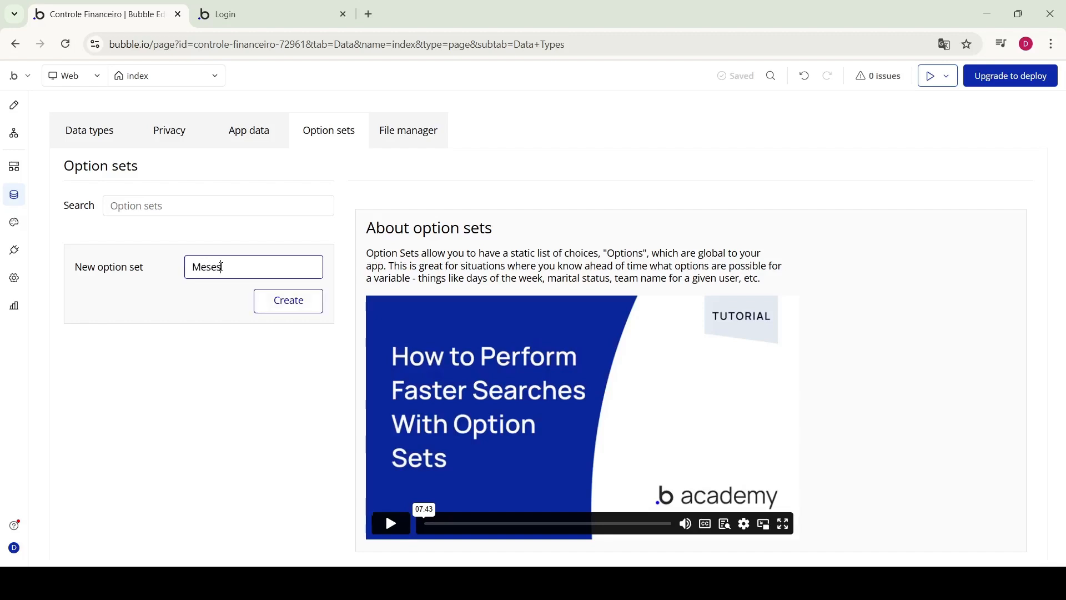
type("_op")
left_click(278, 308)
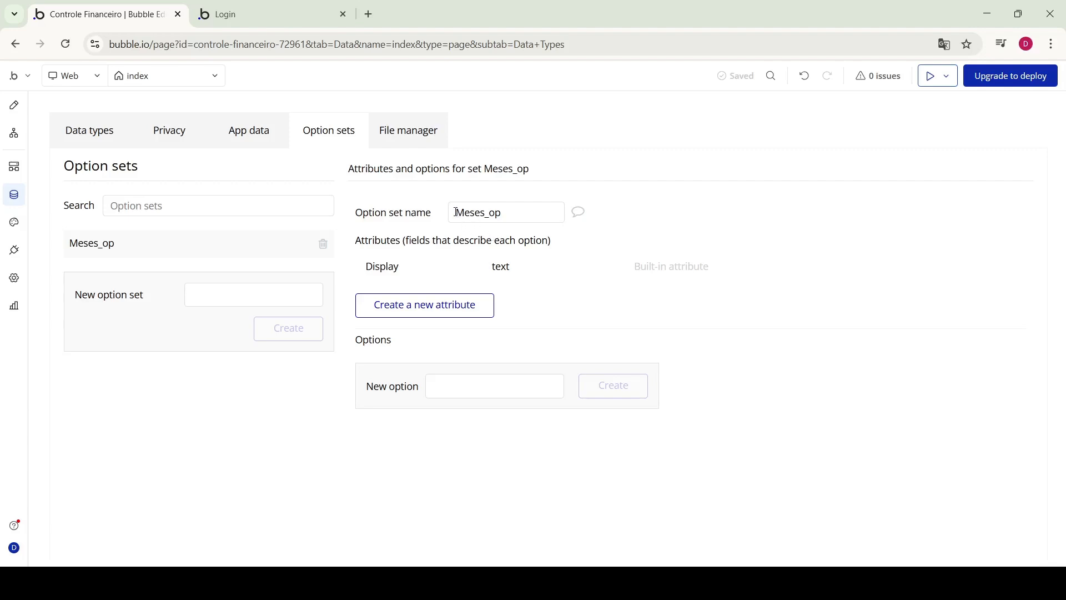
left_click_drag(456, 212, 520, 216)
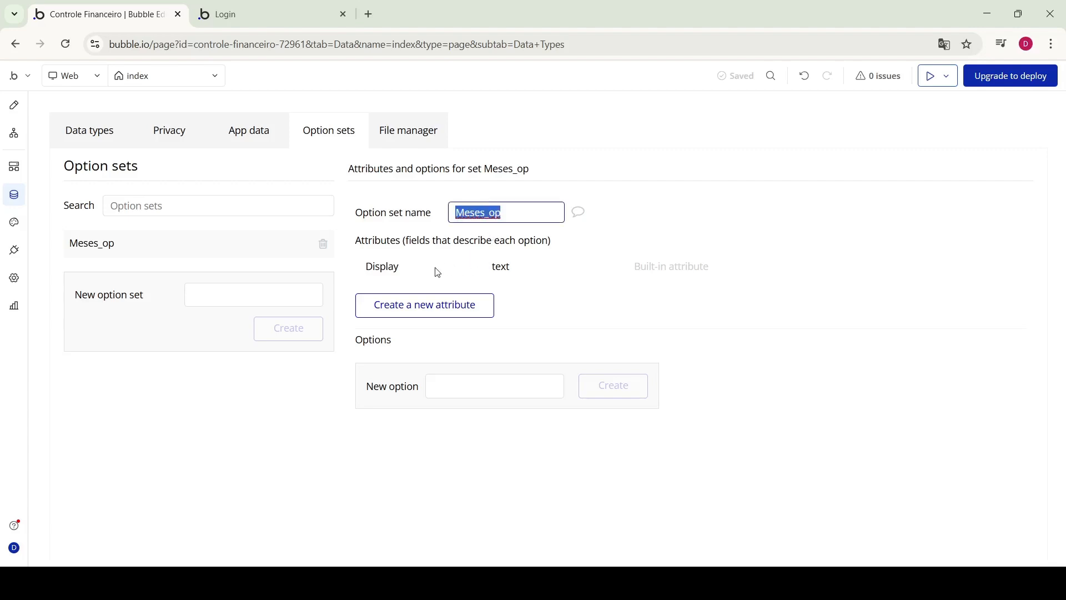
mouse_move(383, 267)
left_click(432, 307)
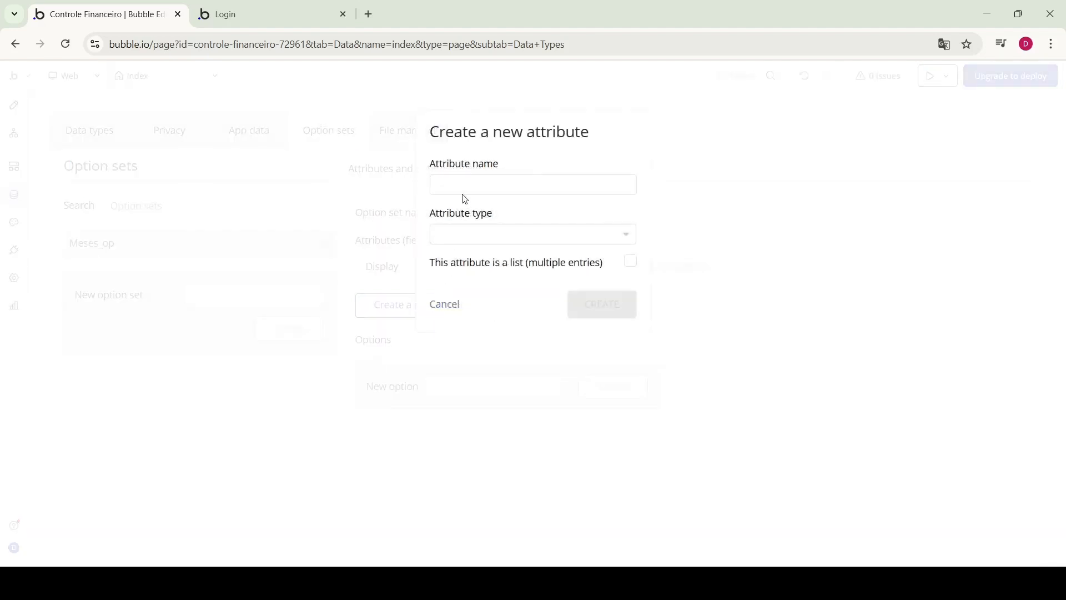
left_click(440, 305)
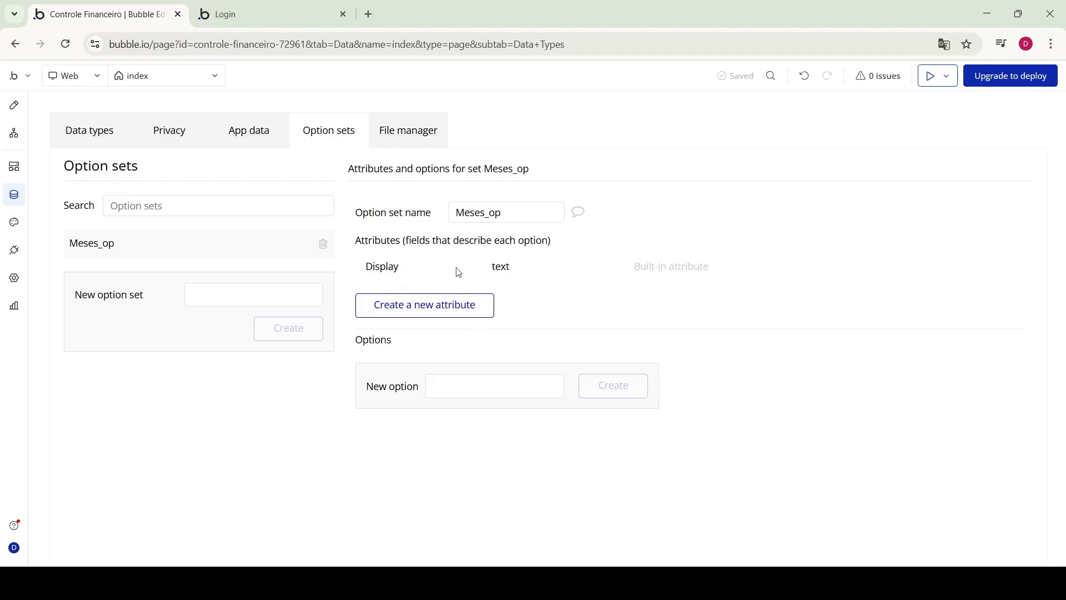
Add Janeiro and Fevereiro as options, correcting typos in Fevereiro
left_click(455, 387)
type("Ja")
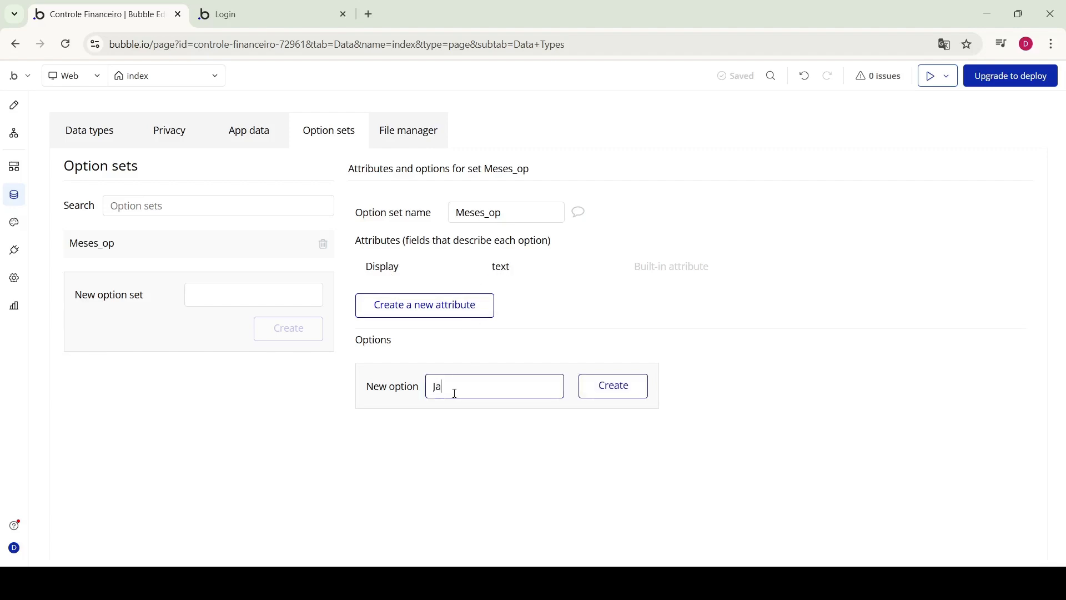
type("nieiro")
left_click(611, 395)
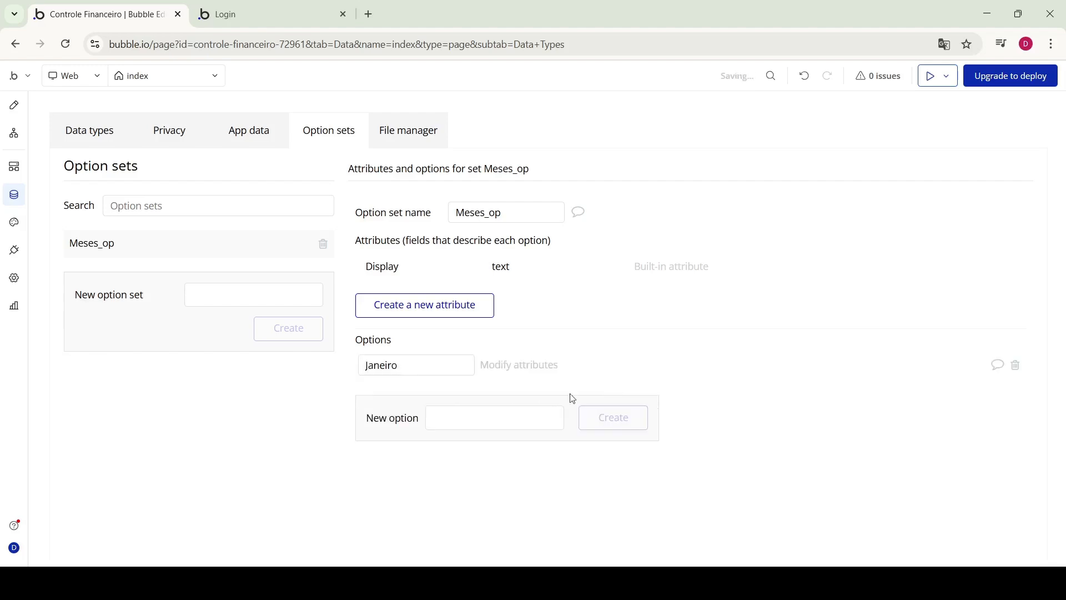
left_click(477, 424)
type("FEveirei")
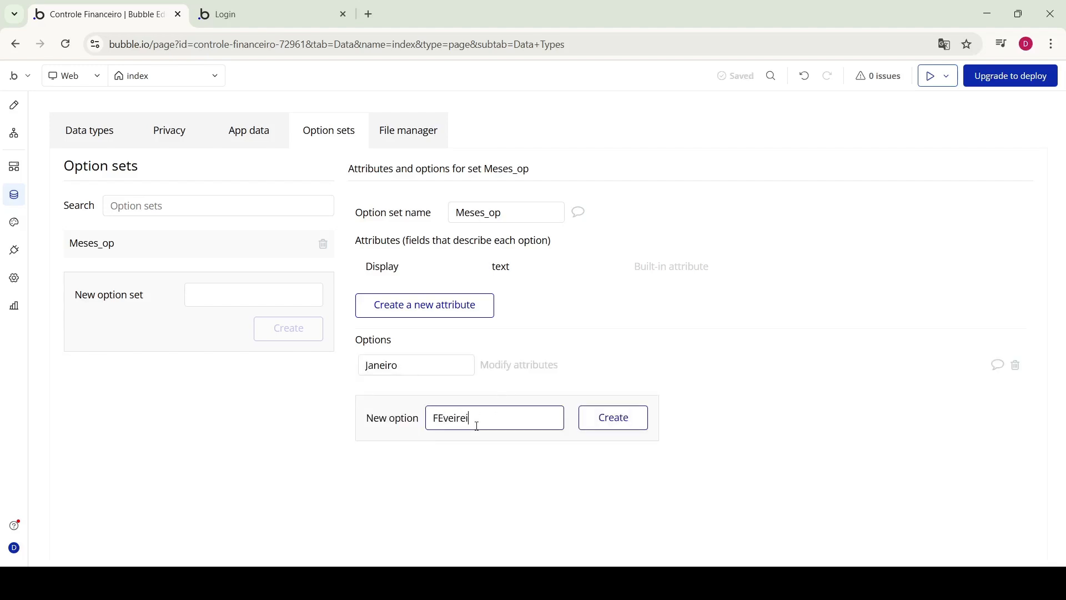
key("BackSpace")
key("BackSpace")
key("BackSpace")
type("veir")
key("BackSpace")
type("reiro")
left_click(608, 418)
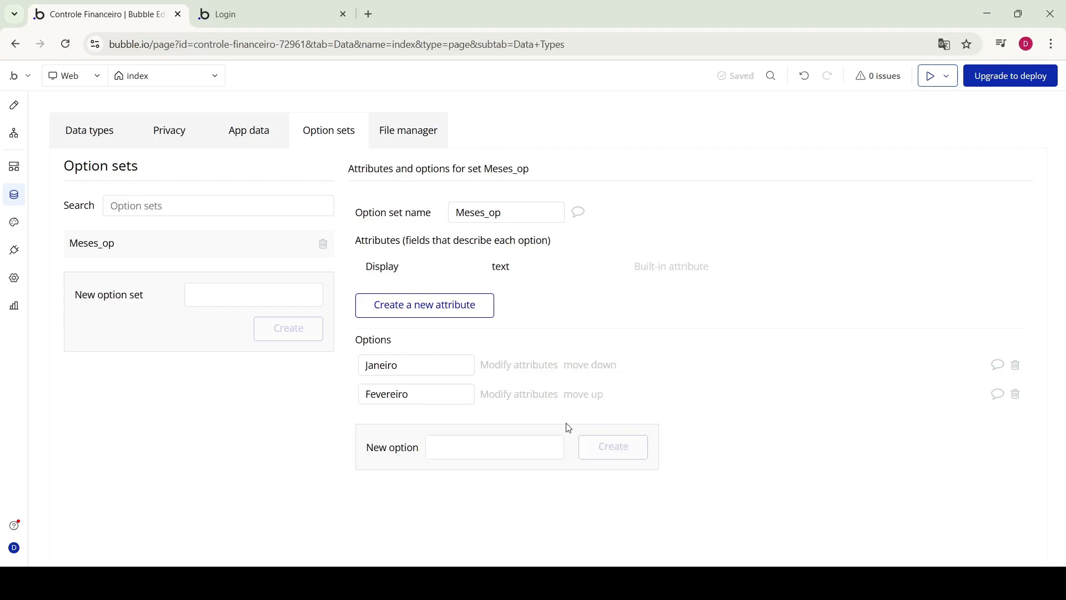
Add Março, Abril and Maio as month options
left_click(474, 451)
type("Março")
left_click(614, 447)
left_click(476, 476)
type("Abril")
left_click(613, 475)
left_click(476, 506)
type("Maio")
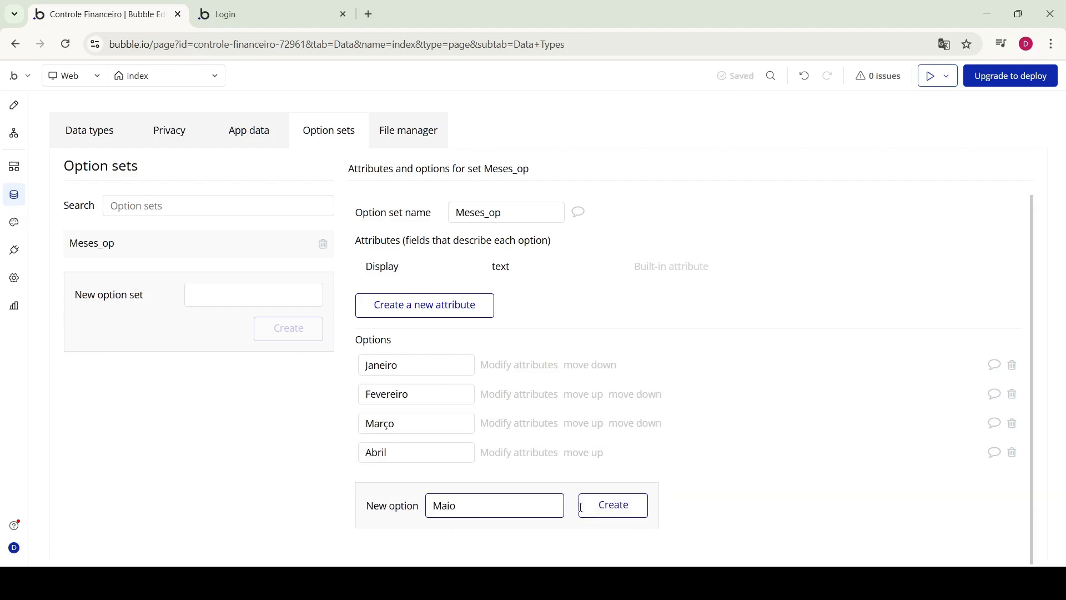
left_click(611, 505)
Fix a misspelled month entry and add Outubro and Novembro options
key("BackSpace")
key("BackSpace")
type("tembro")
key("Return")
left_click(431, 508)
type("Outubro")
key("Return")
left_click(432, 504)
type("Novembro")
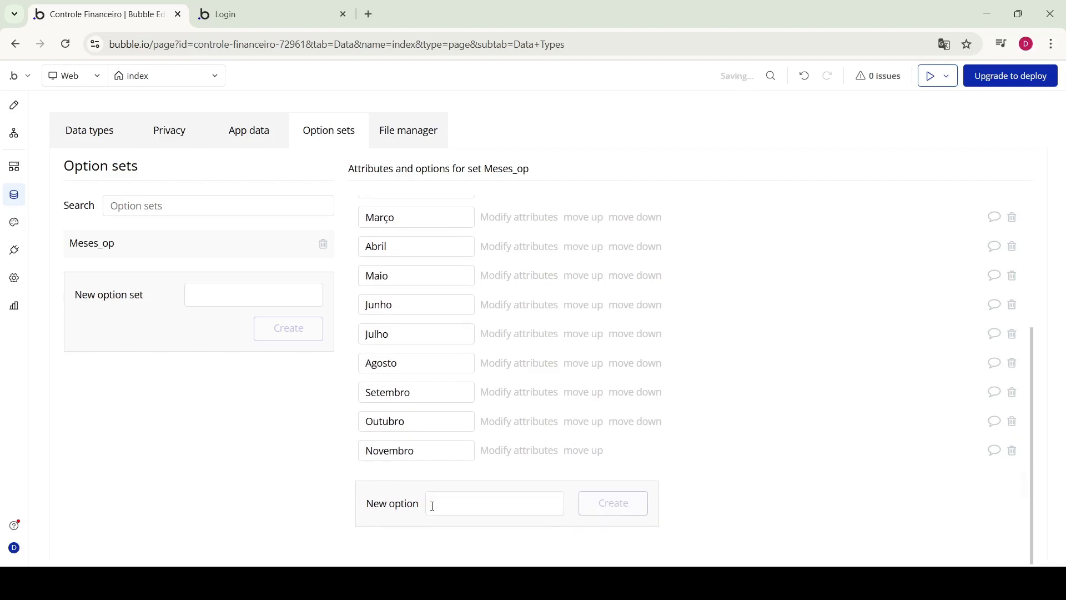
scroll(483, 361, "up", 4)
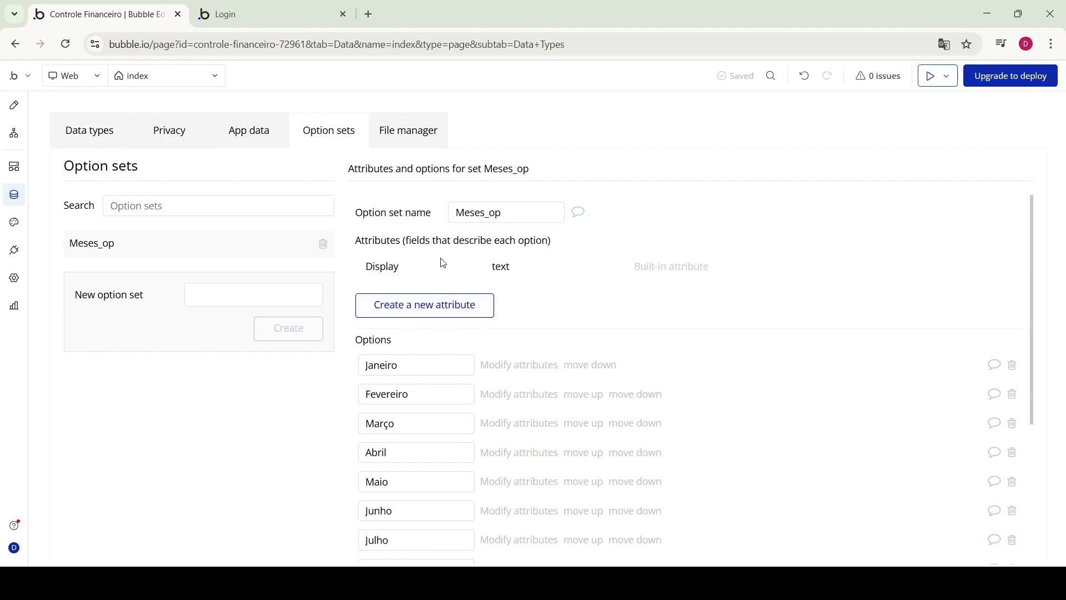
mouse_move(430, 311)
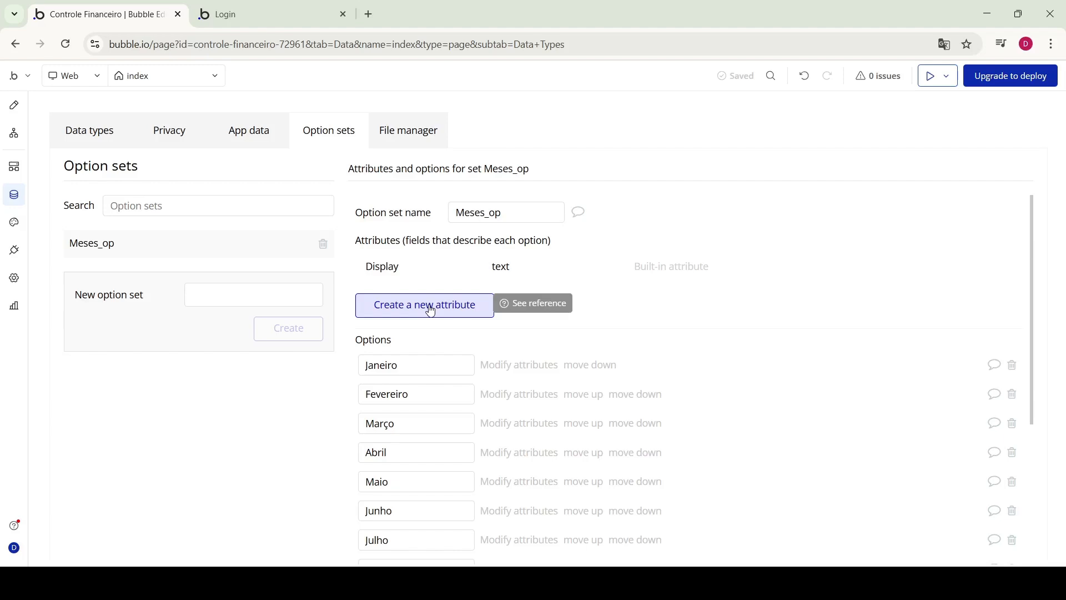
left_click(430, 310)
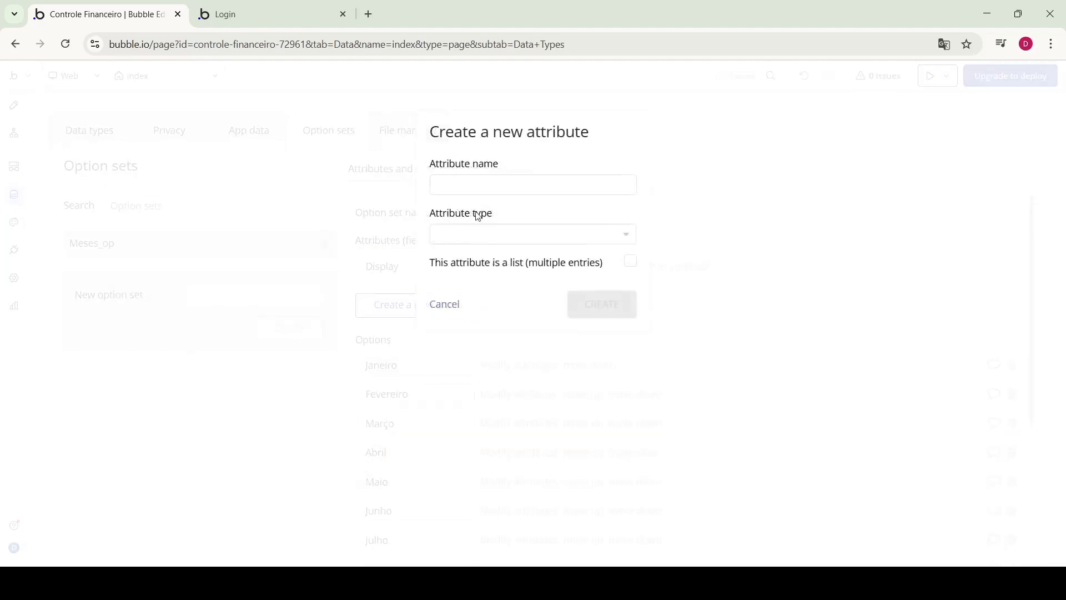
left_click(473, 187)
type("mes")
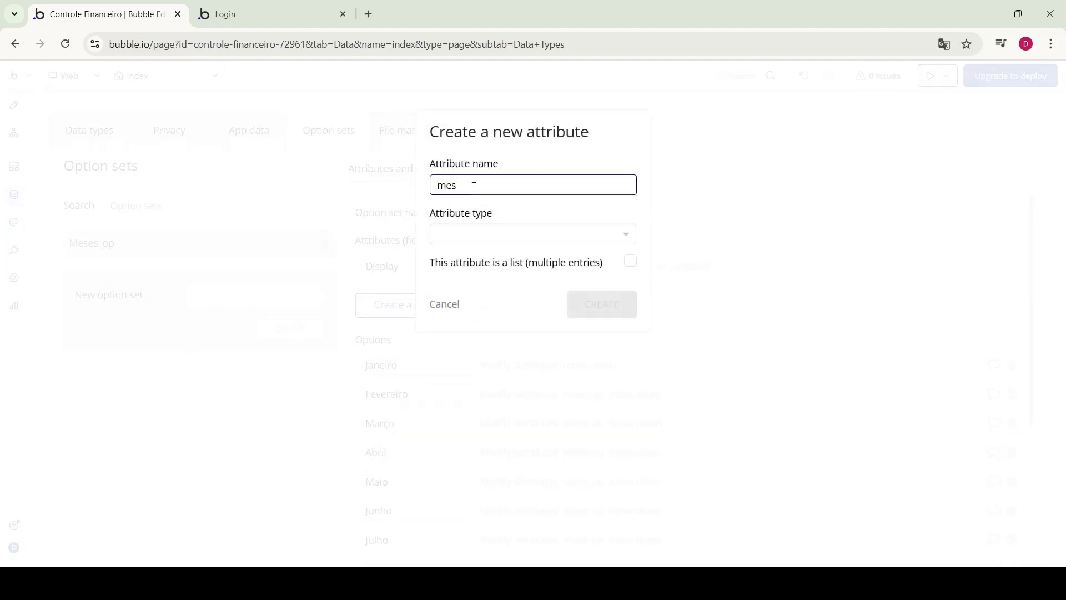
type("-numero")
left_click(542, 235)
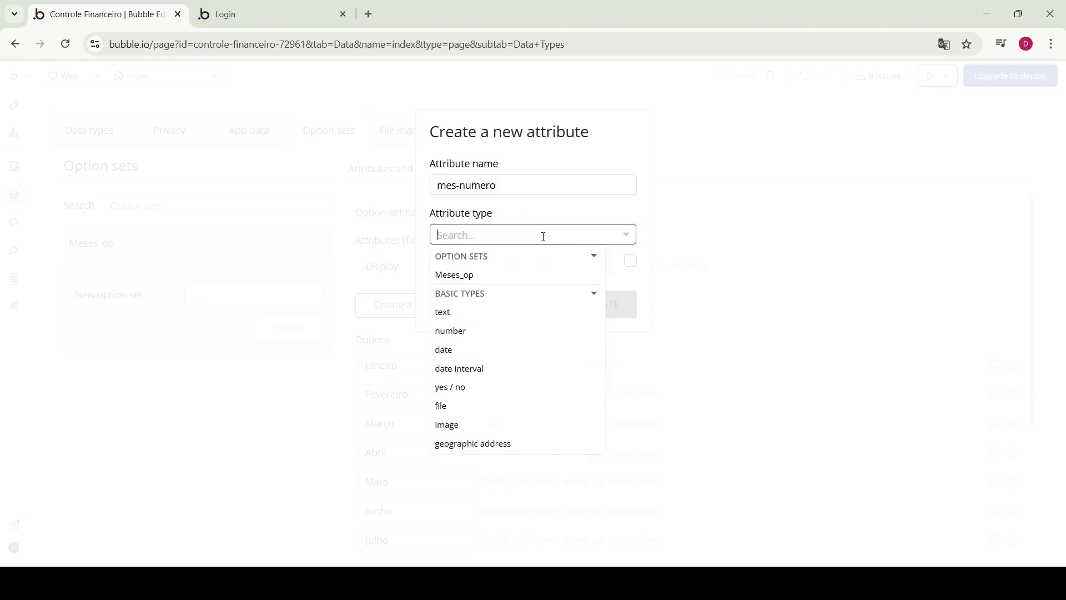
left_click(472, 331)
left_click(618, 300)
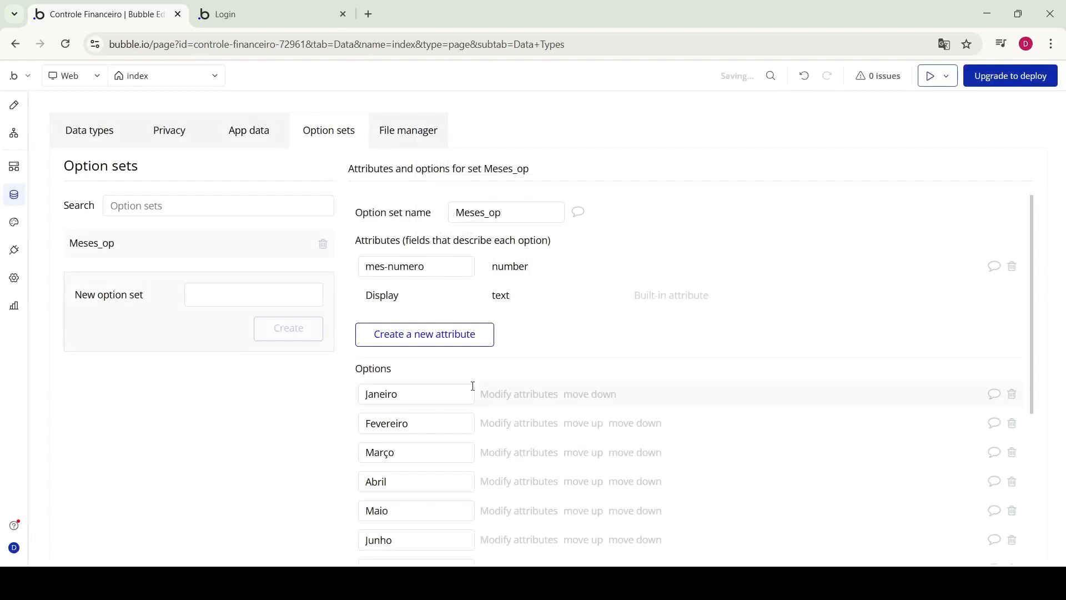
left_click(507, 399)
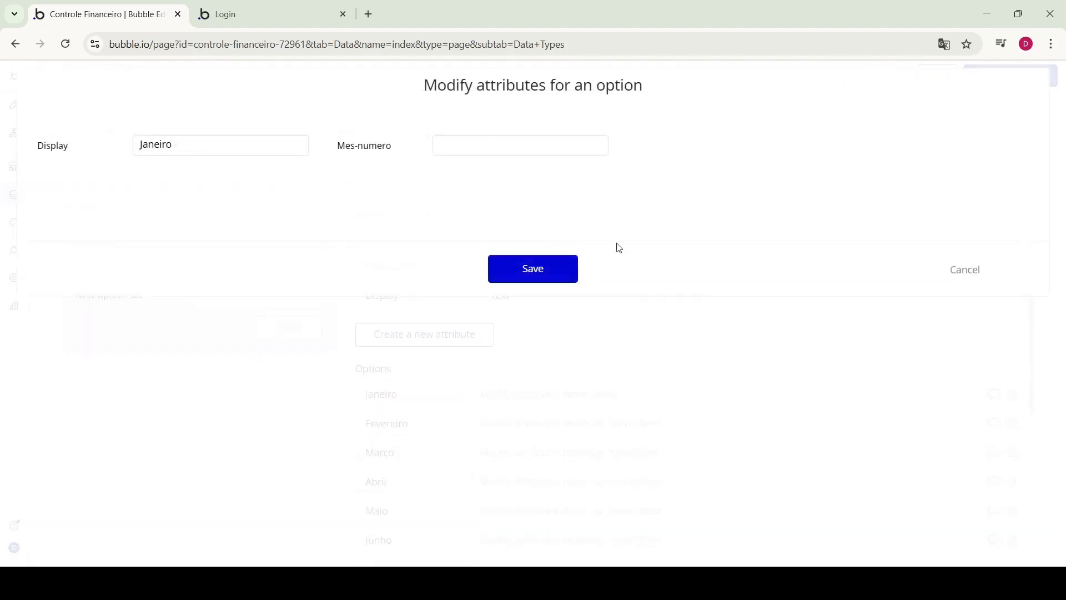
left_click(966, 269)
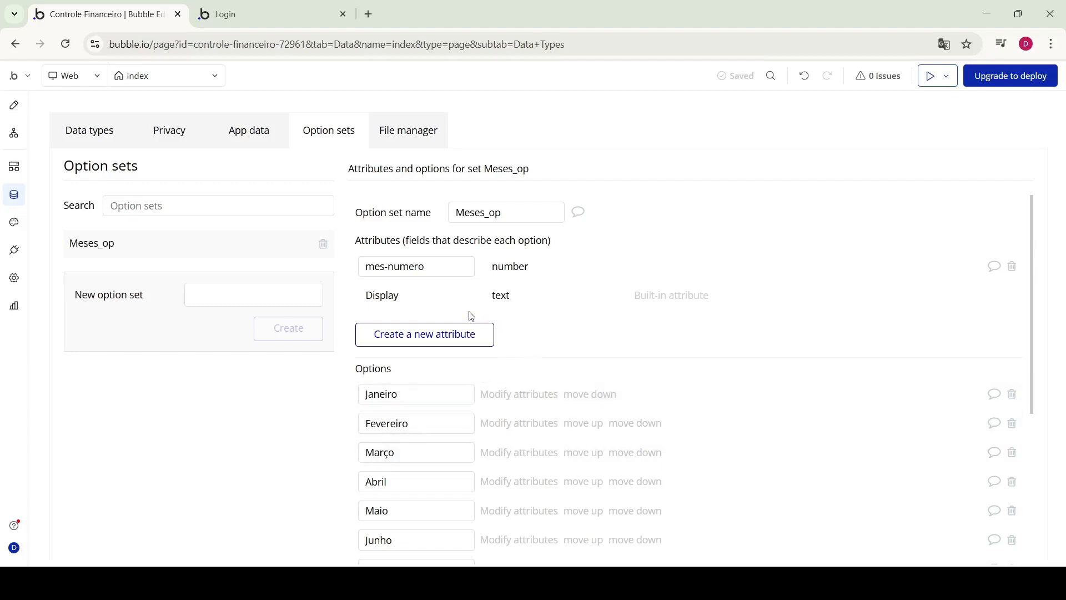
left_click(1012, 266)
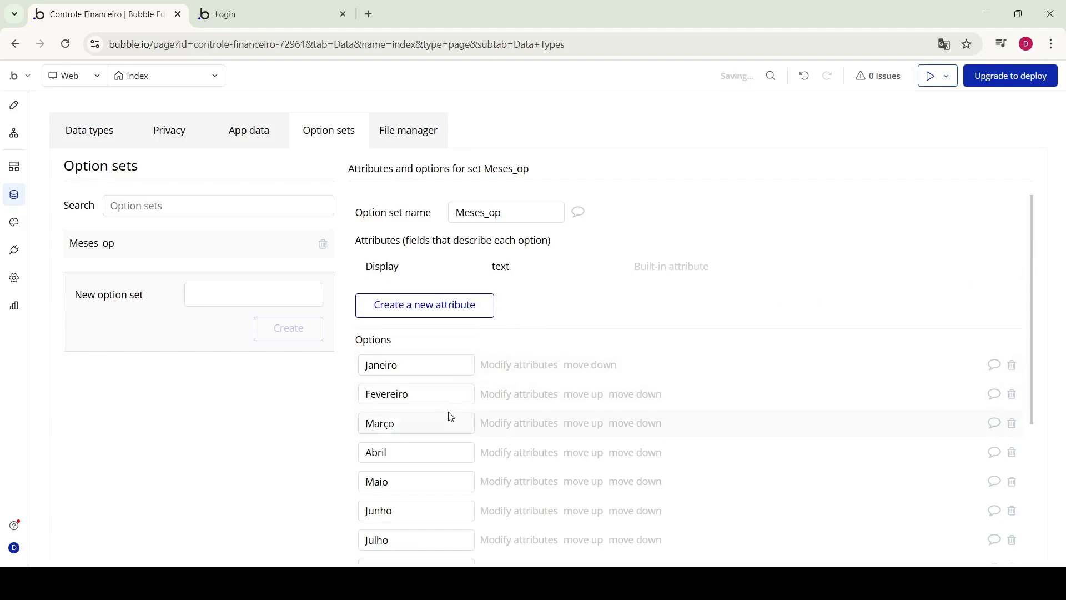
Under Lancamentos, create field 'mes' using the Meses_op option set as its type
left_click(105, 136)
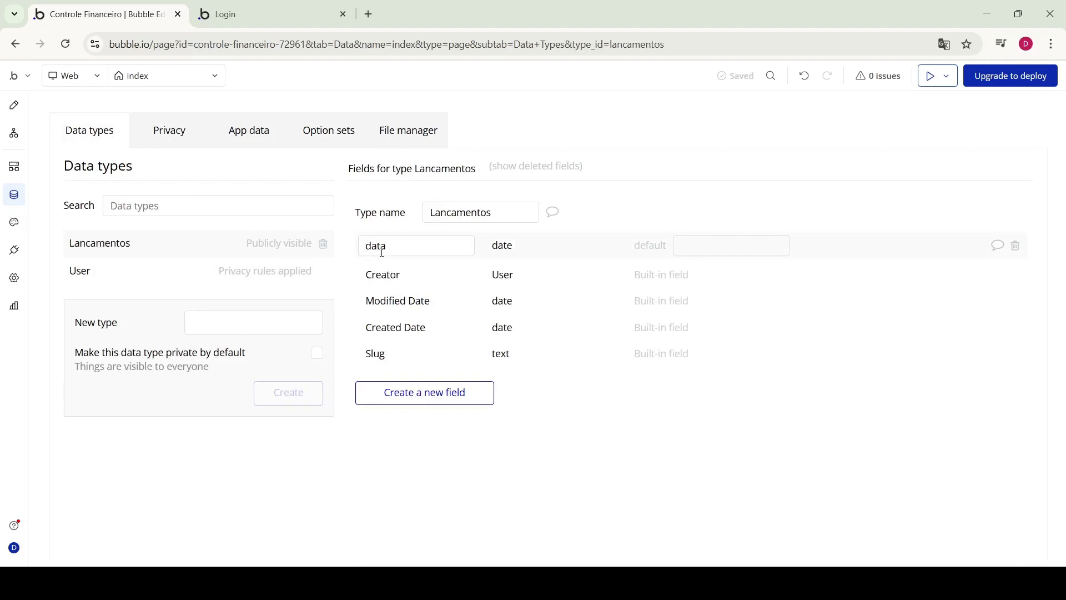
left_click(459, 391)
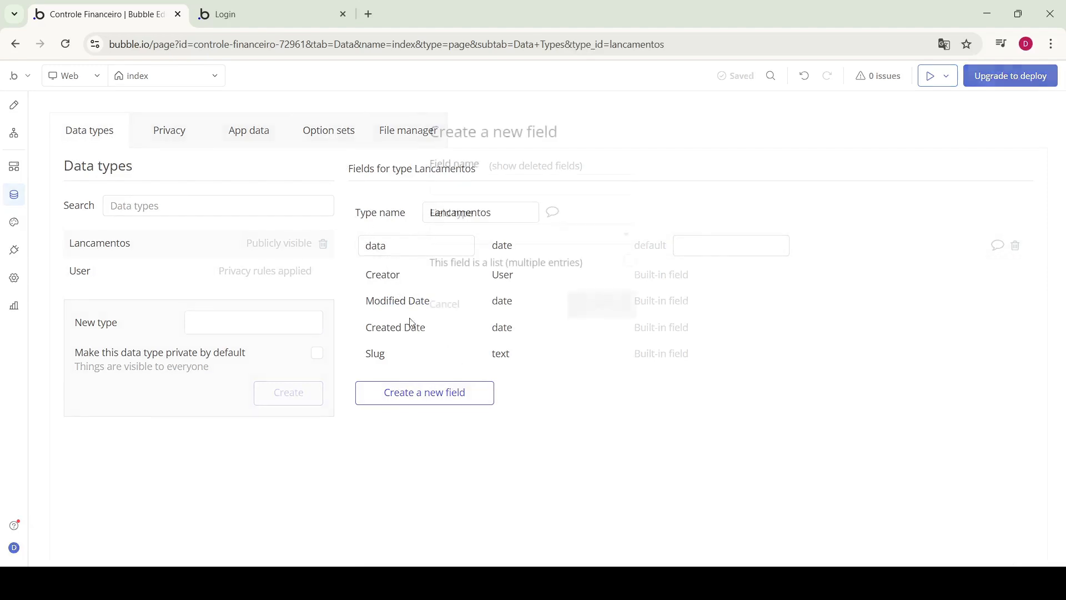
left_click(465, 191)
type("mes")
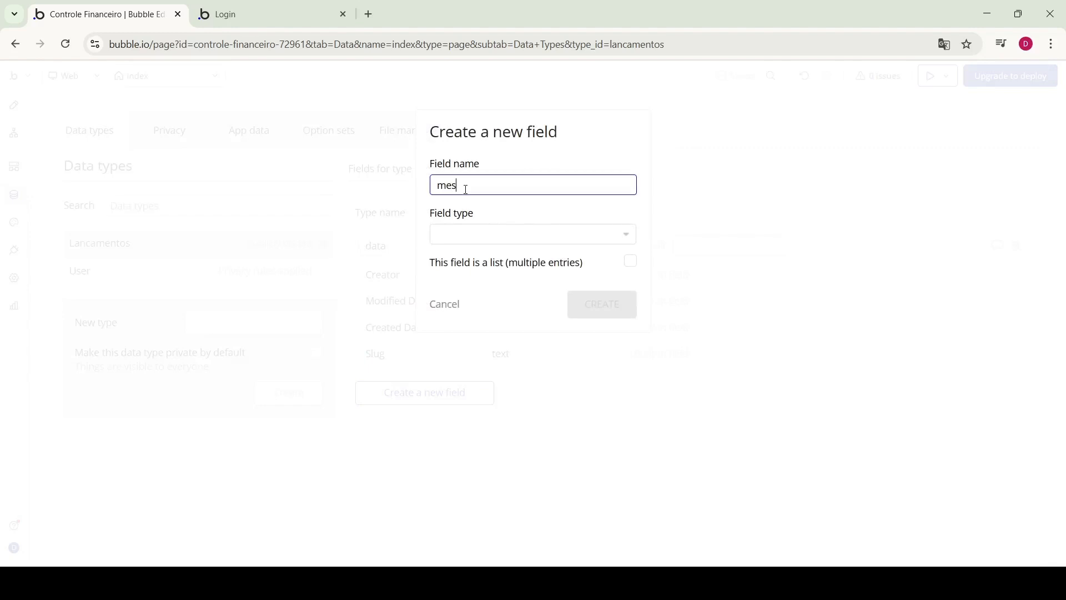
left_click(508, 234)
left_click(485, 275)
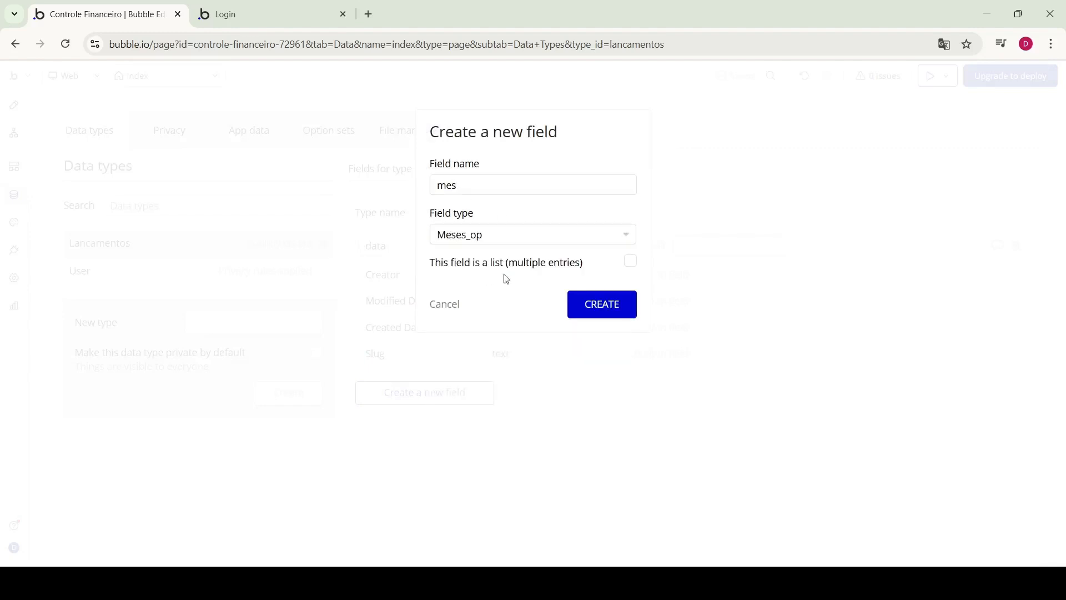
left_click(609, 305)
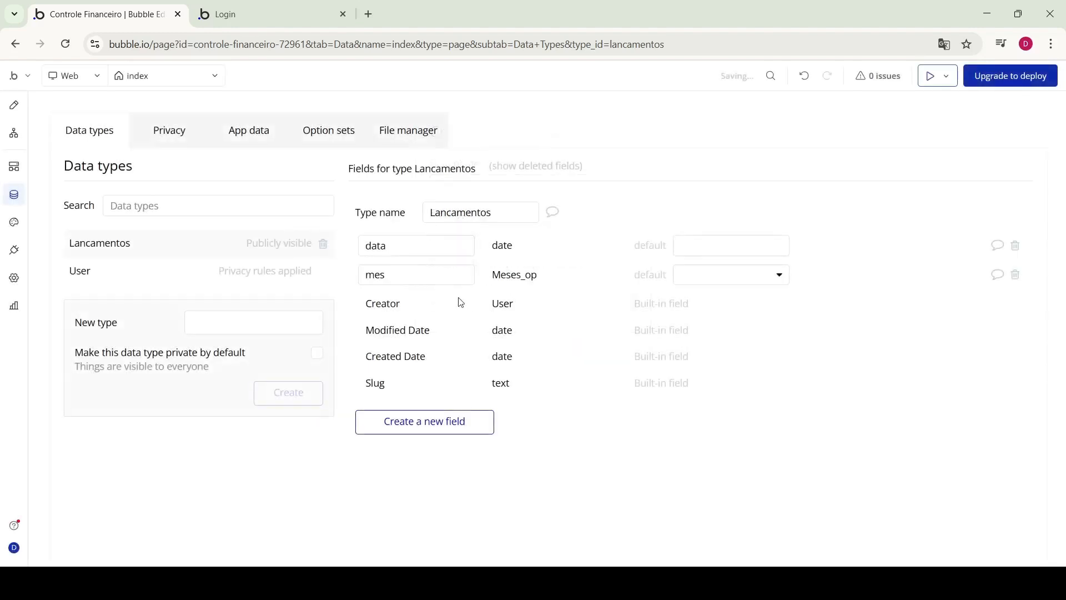
Start another Lancamentos field, cancel it, and return to the option sets
left_click(433, 414)
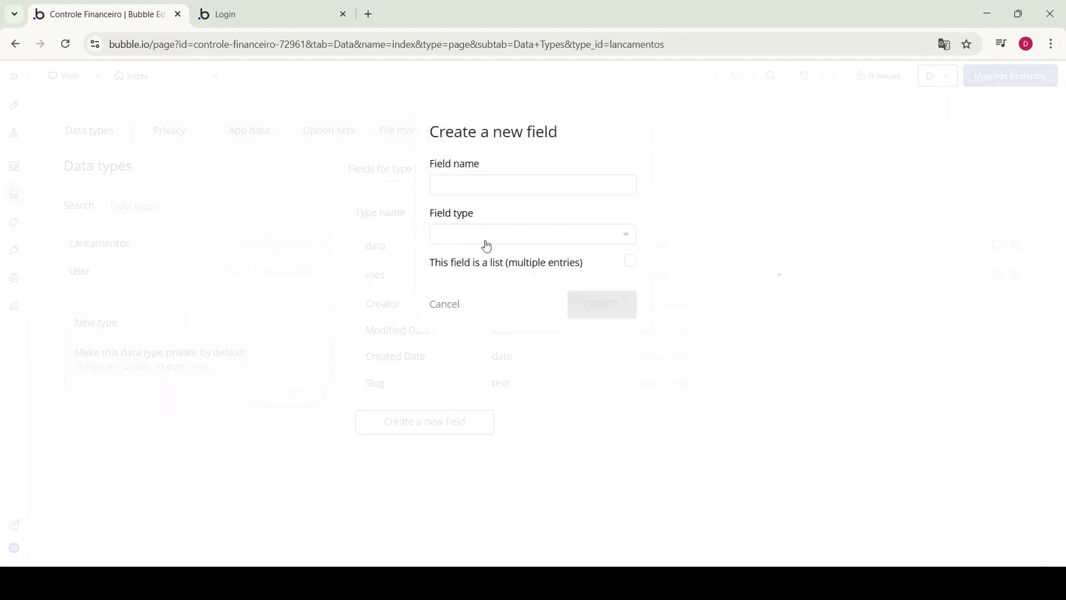
left_click(452, 315)
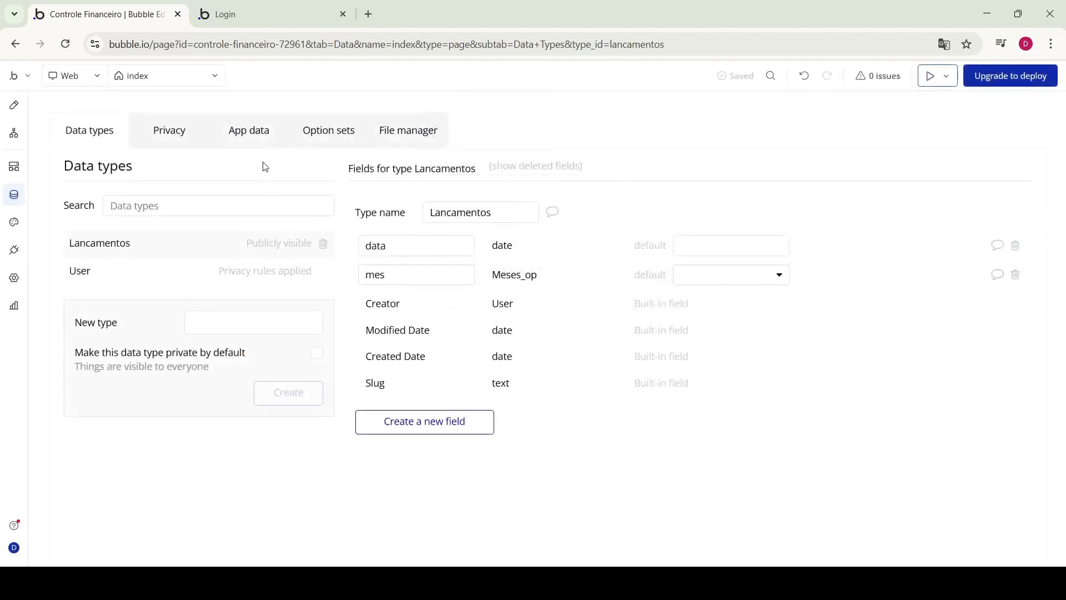
left_click(322, 132)
Create a number attribute named 'numero' on Meses_op
left_click(437, 313)
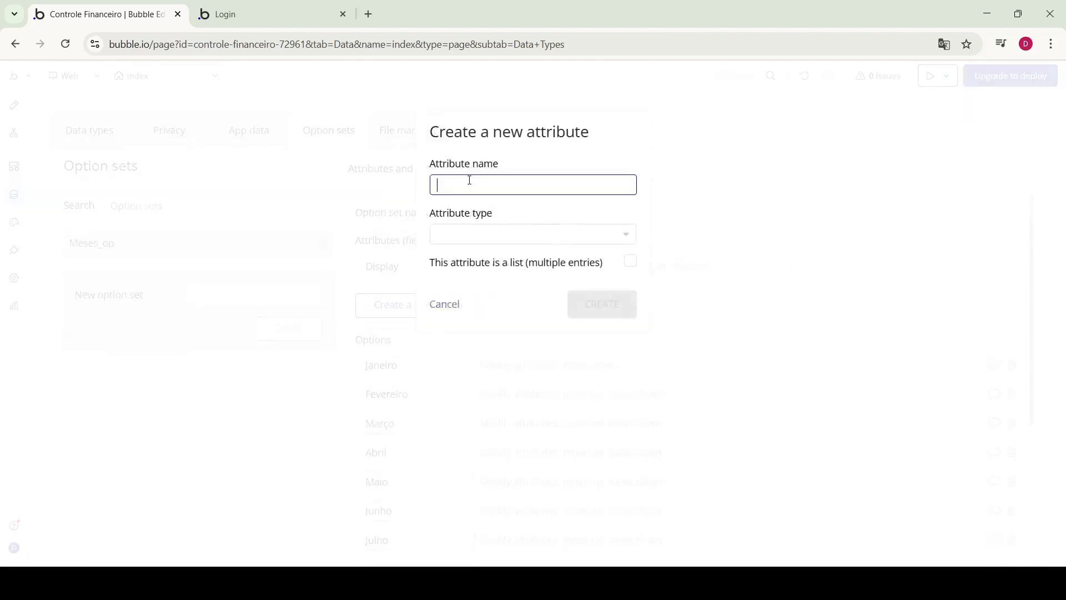
type("numero")
left_click(511, 240)
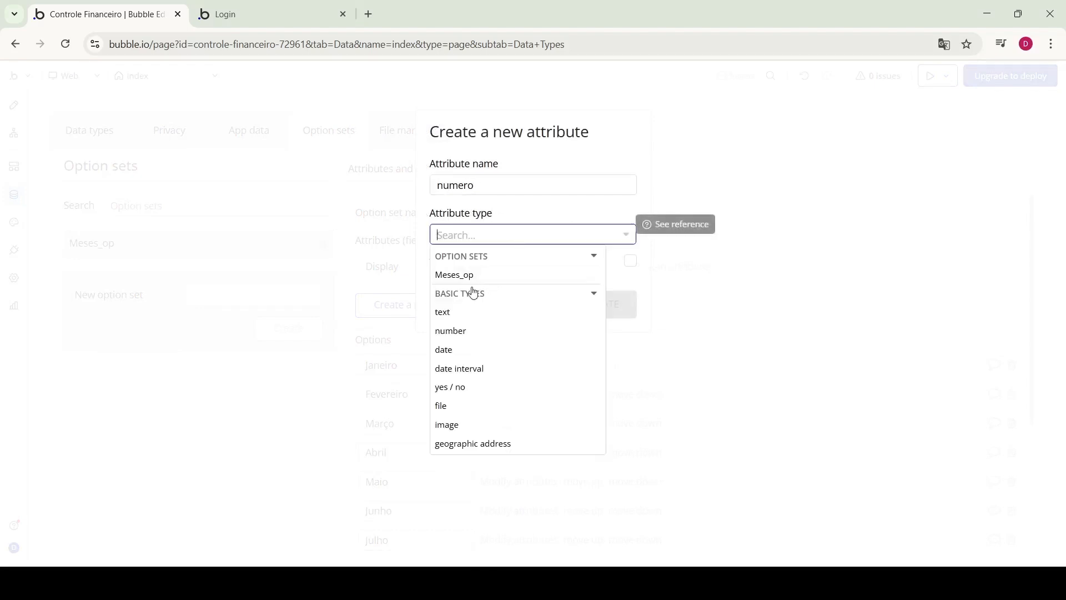
left_click(461, 331)
left_click(617, 305)
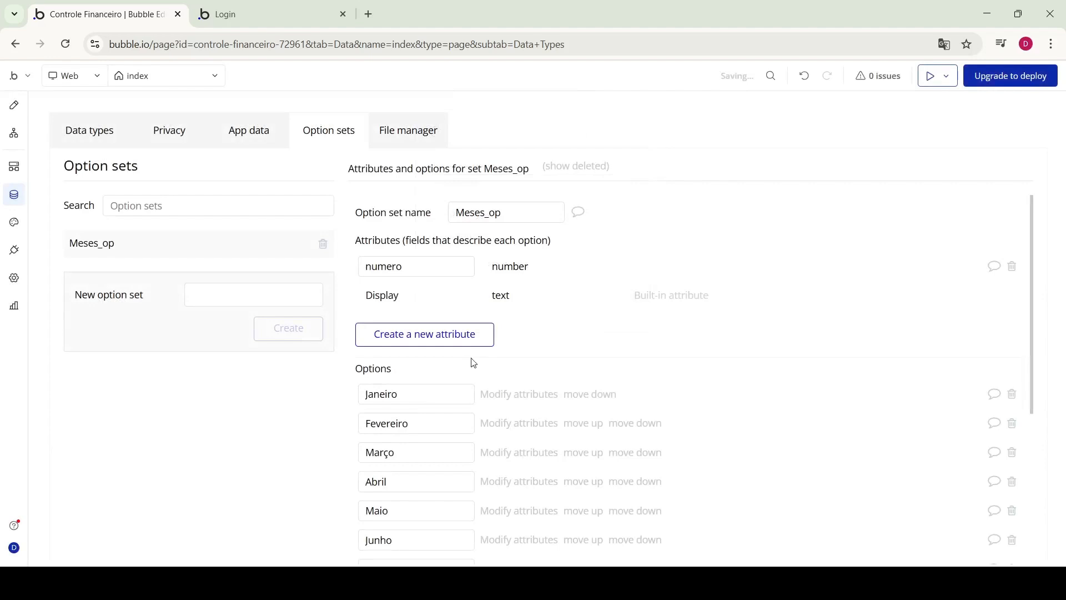
Give Janeiro numero 01 and Fevereiro numero 02
left_click(503, 396)
left_click(499, 144)
type("1")
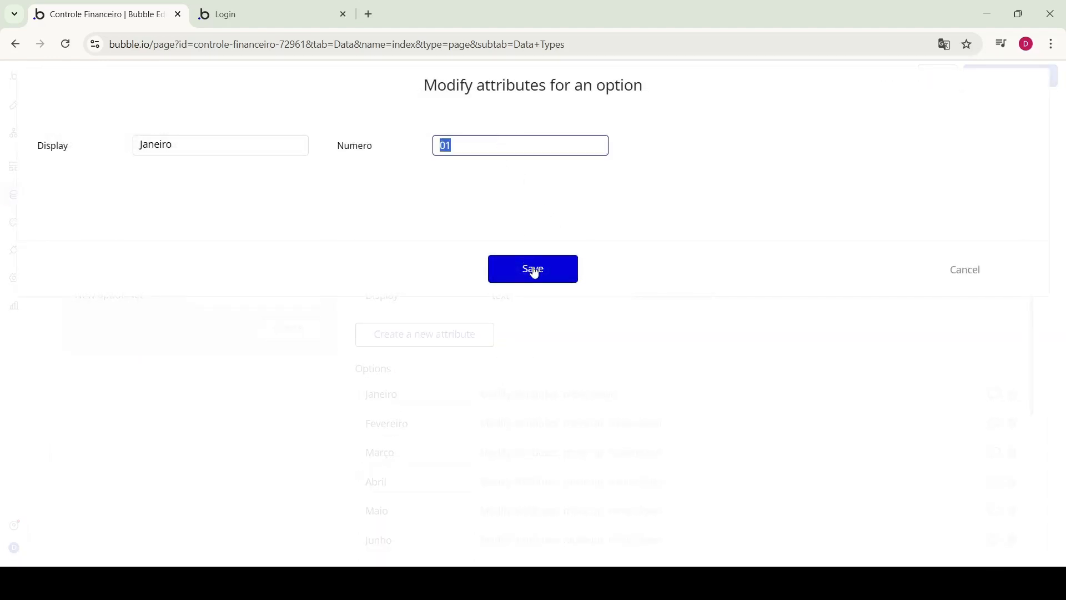
left_click(553, 270)
left_click(519, 422)
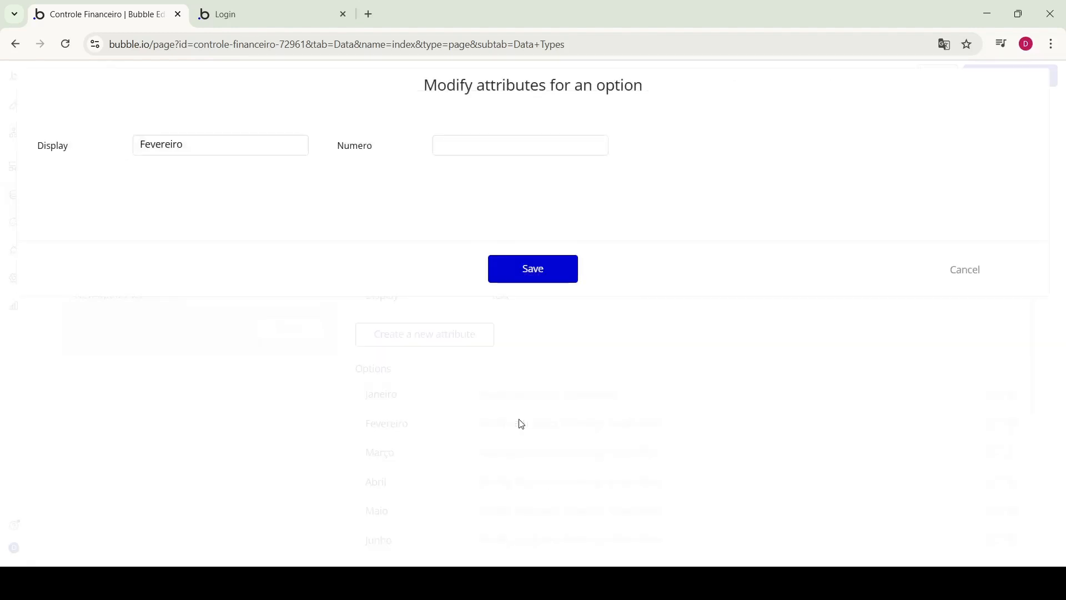
left_click(490, 146)
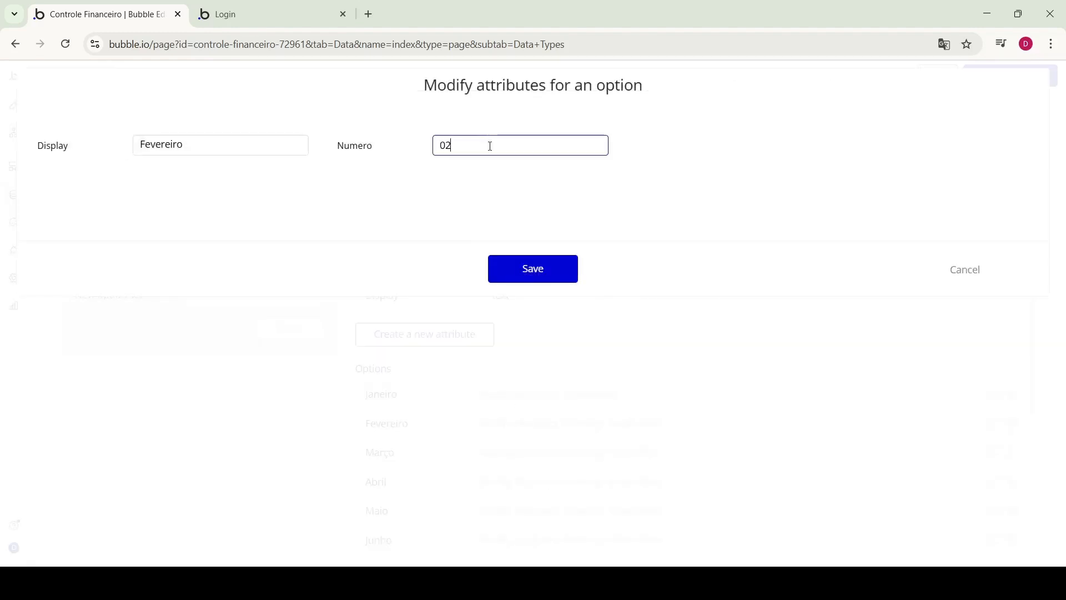
left_click(552, 268)
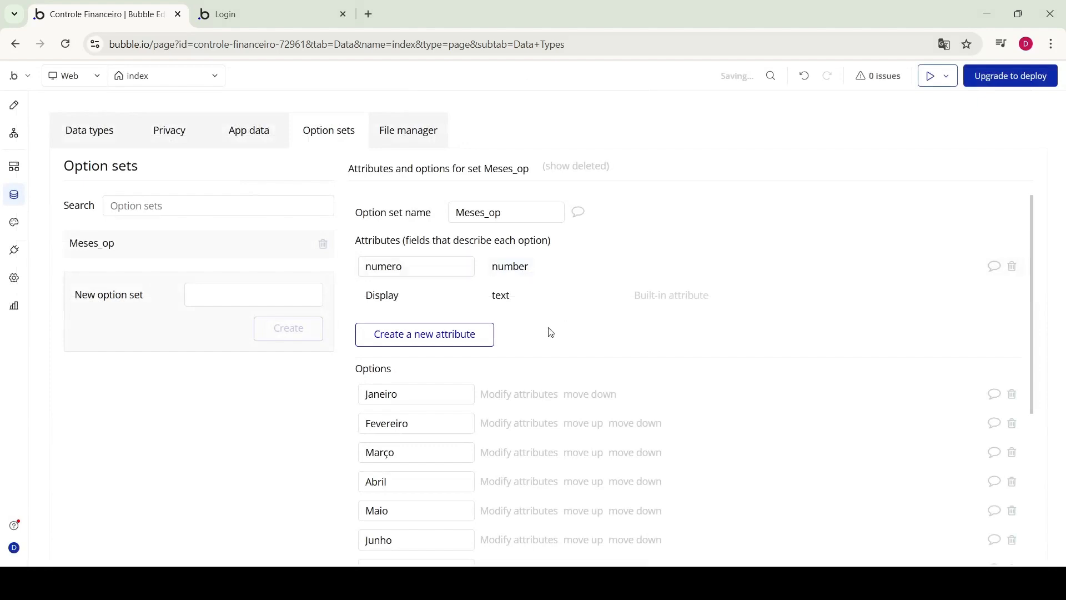
Enter numero values for later months, including Abril 04, Junho 06, Outubro 10 and Dezembro 12
scroll(534, 364, "down", 1)
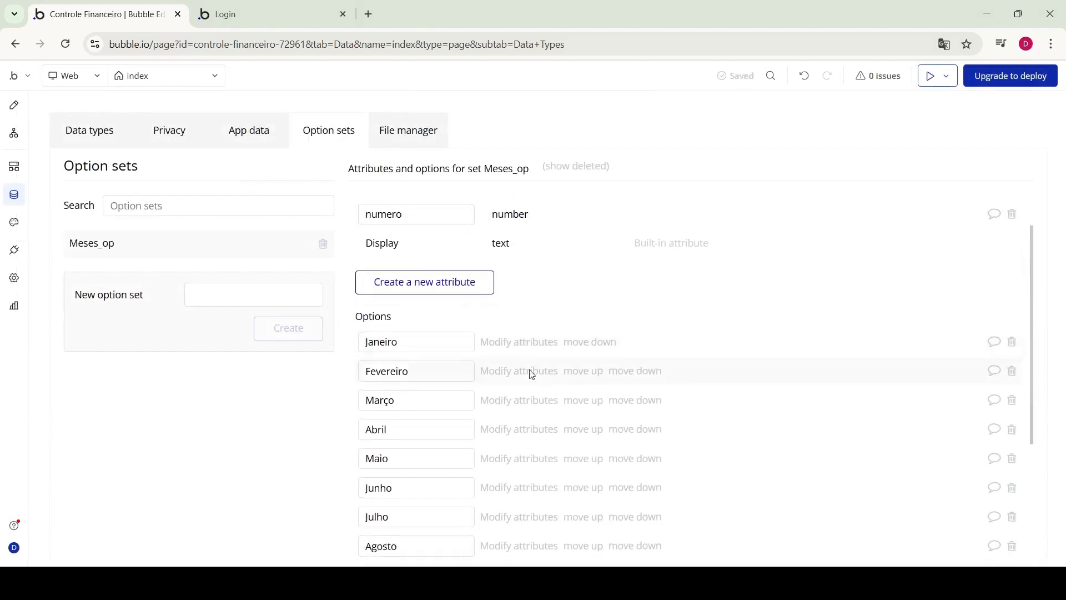
left_click(531, 371)
left_click(466, 151)
left_click(520, 346)
type("04")
left_click(538, 270)
left_click(517, 405)
left_click(478, 143)
type("06")
left_click(528, 270)
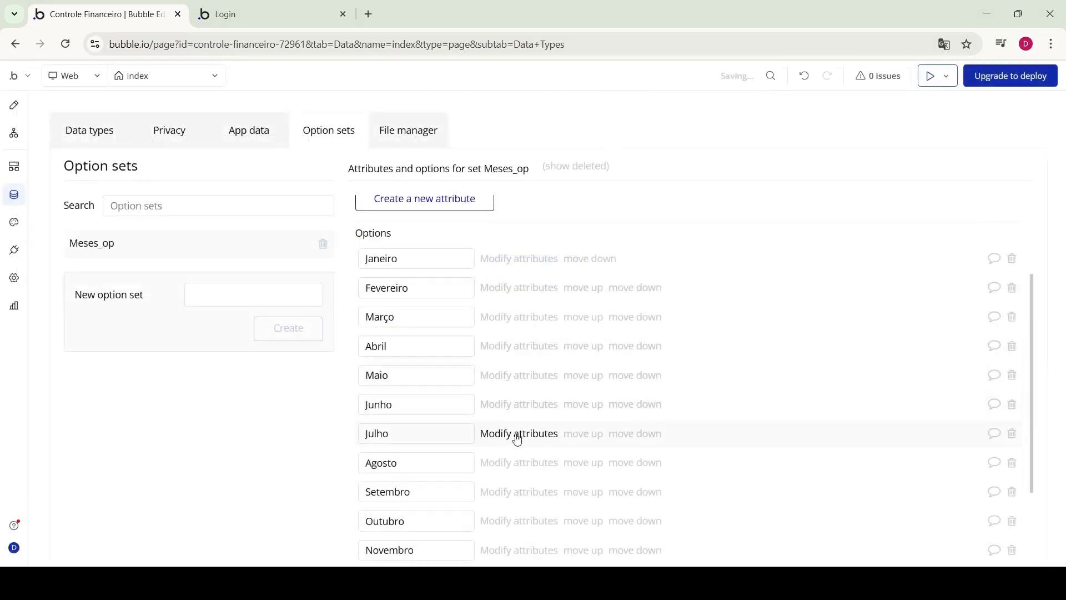
left_click(517, 435)
left_click(497, 275)
left_click(484, 148)
type("10")
left_click(517, 455)
left_click(482, 146)
type("12")
left_click(531, 270)
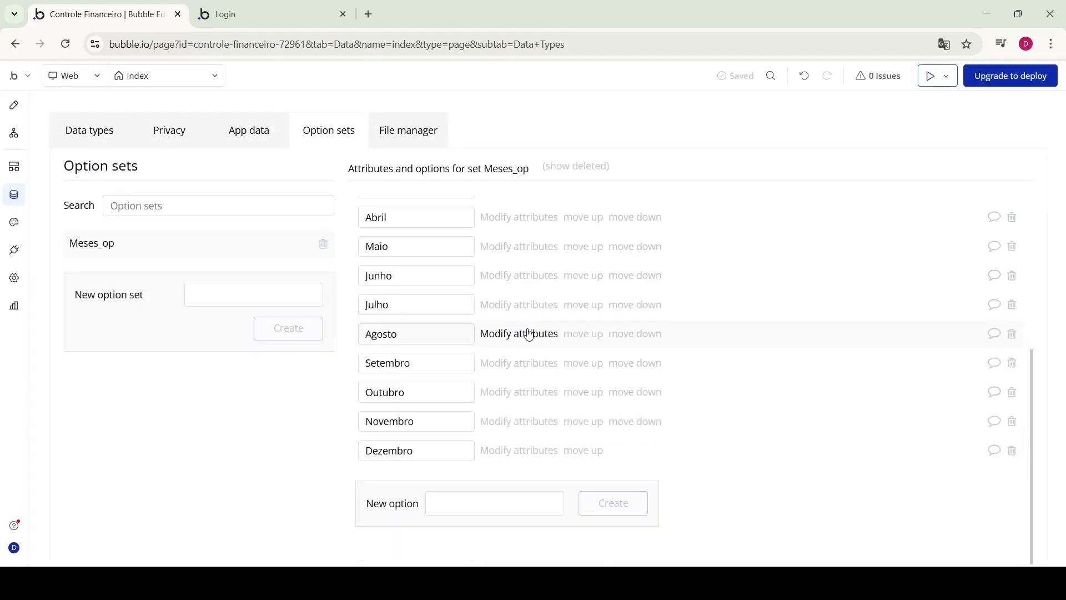
scroll(545, 255, "up", 5)
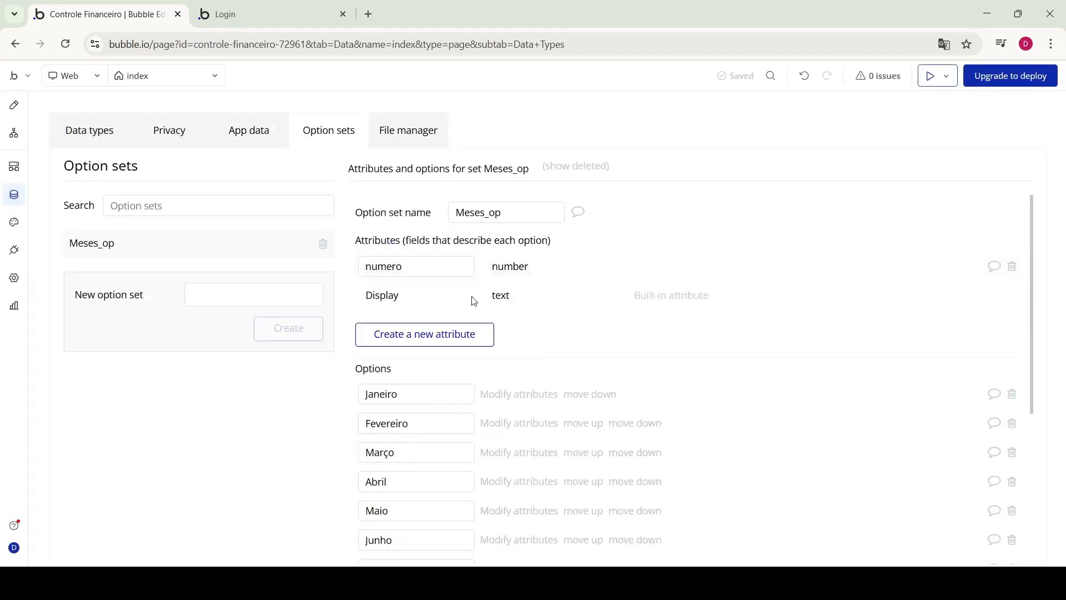
Open Lancamentos and inspect the names of its data and mes fields
left_click(118, 139)
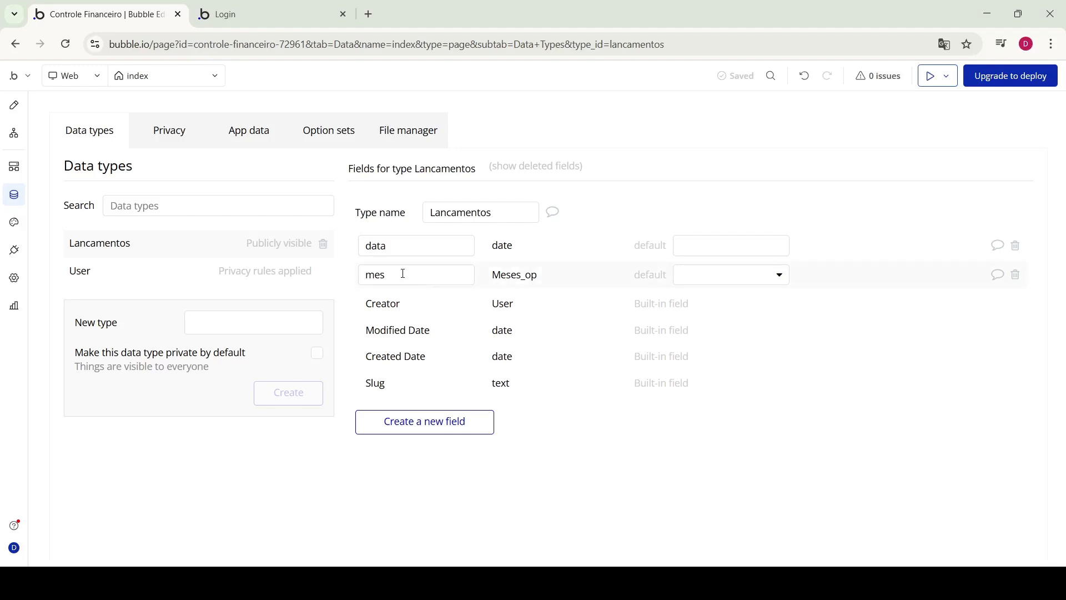
left_click_drag(376, 244, 397, 243)
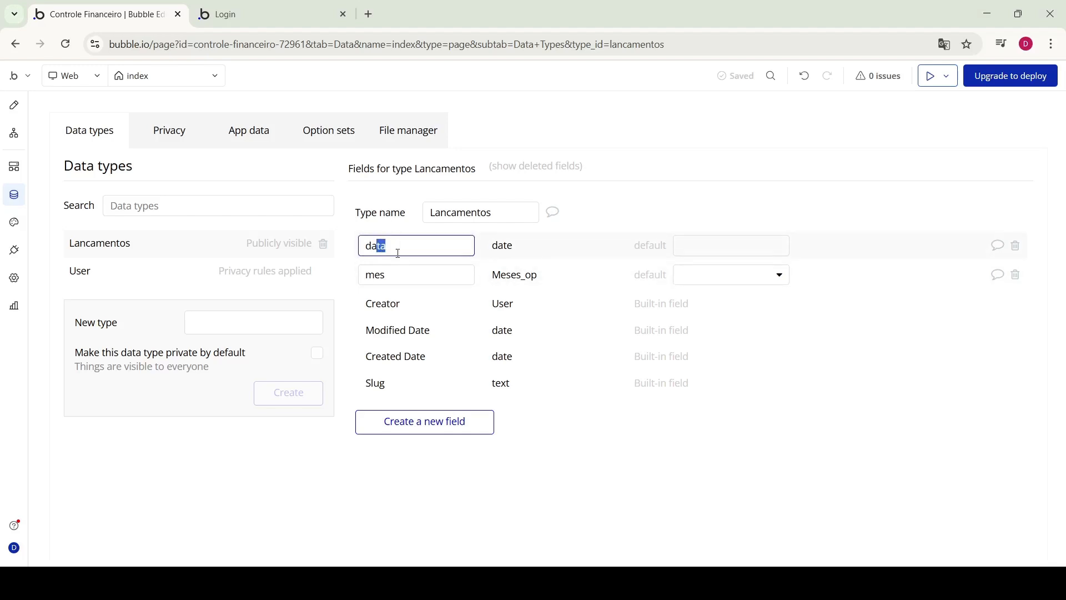
left_click_drag(388, 281, 370, 281)
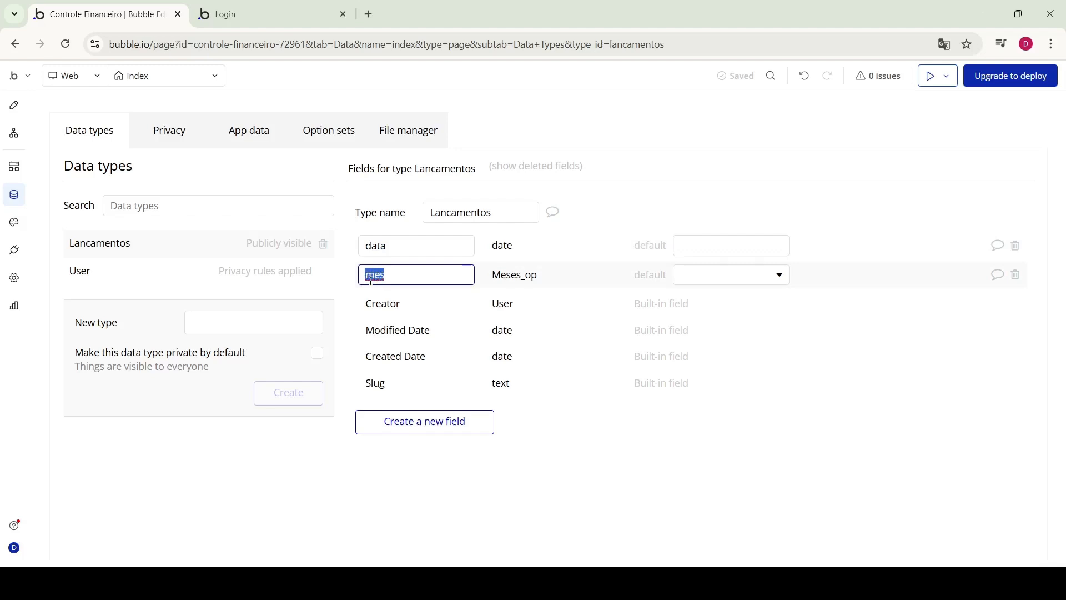
left_click_drag(395, 245, 361, 274)
Create a field called 'descricao' of type text on Lancamentos
left_click(422, 421)
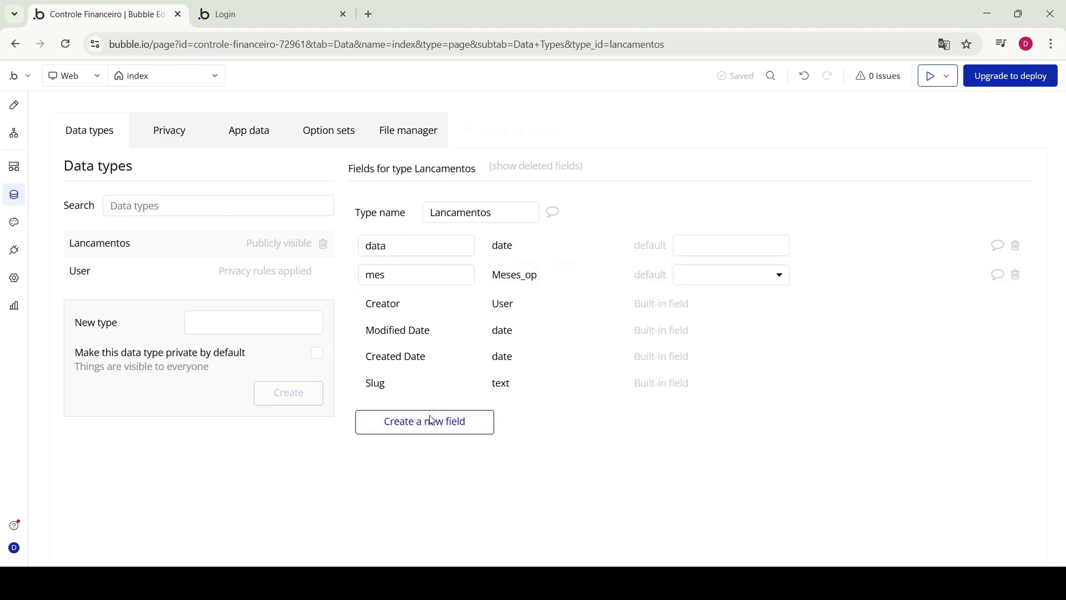
left_click(457, 191)
type("desc")
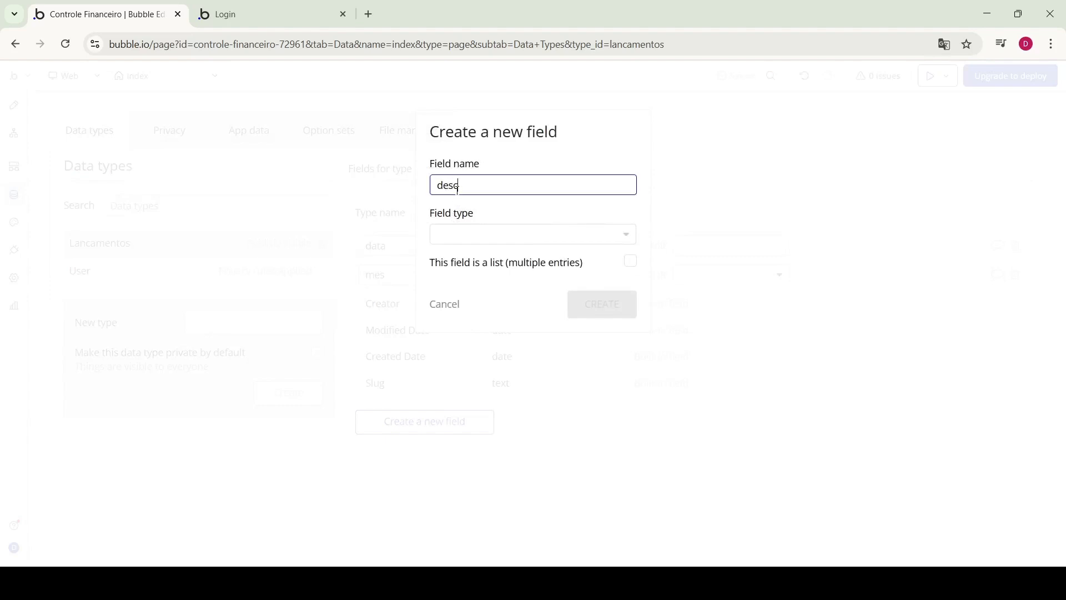
type("ricao")
left_click(476, 234)
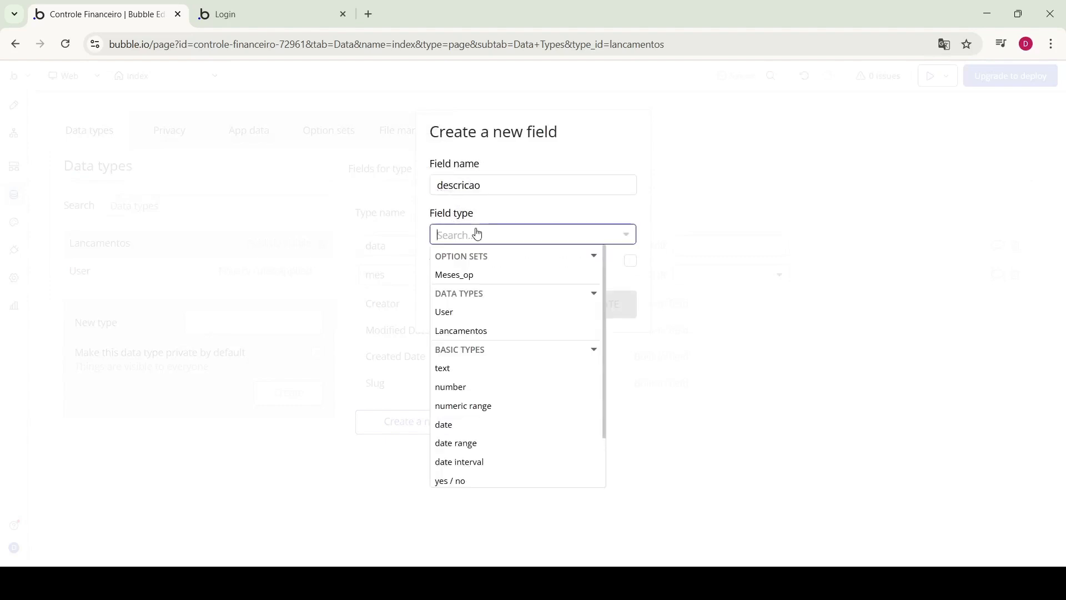
left_click(486, 374)
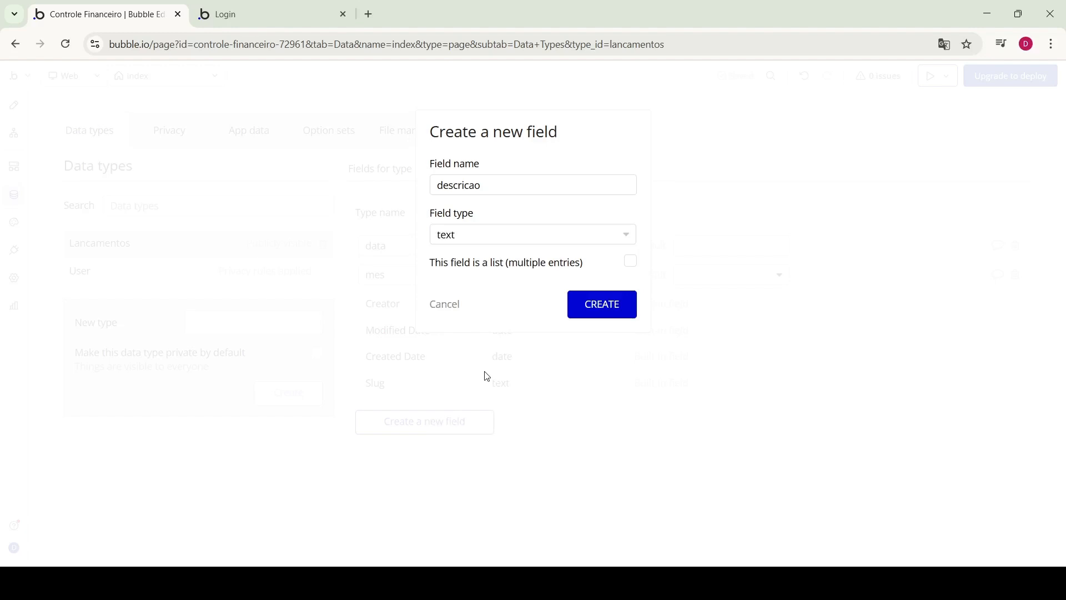
left_click(606, 306)
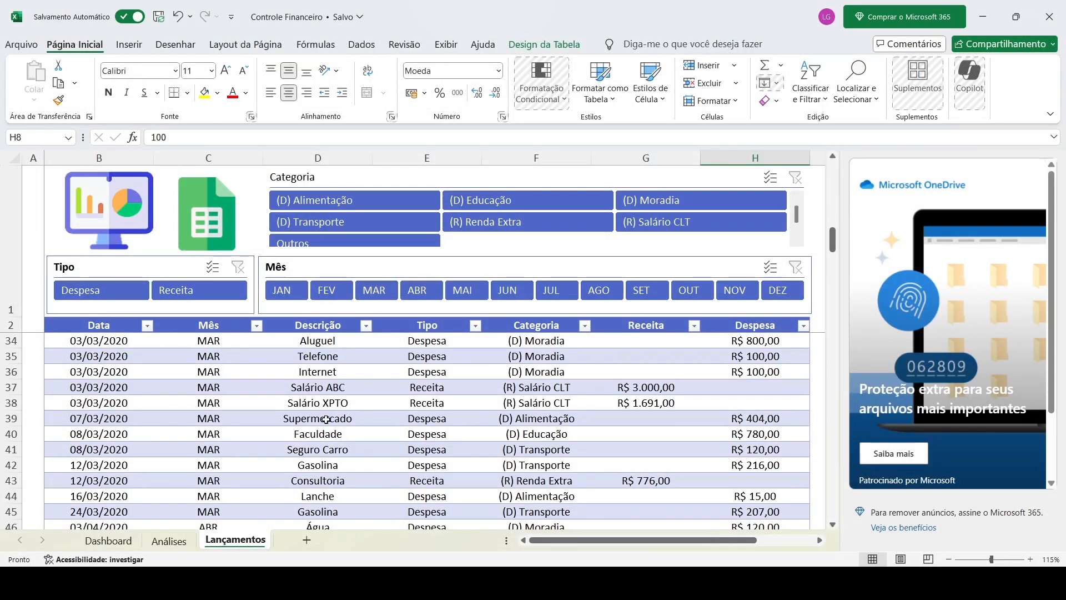
Review the Descrição entries on Excel's Lançamentos sheet, then return to the Bubble data editor
scroll(326, 419, "down", 3)
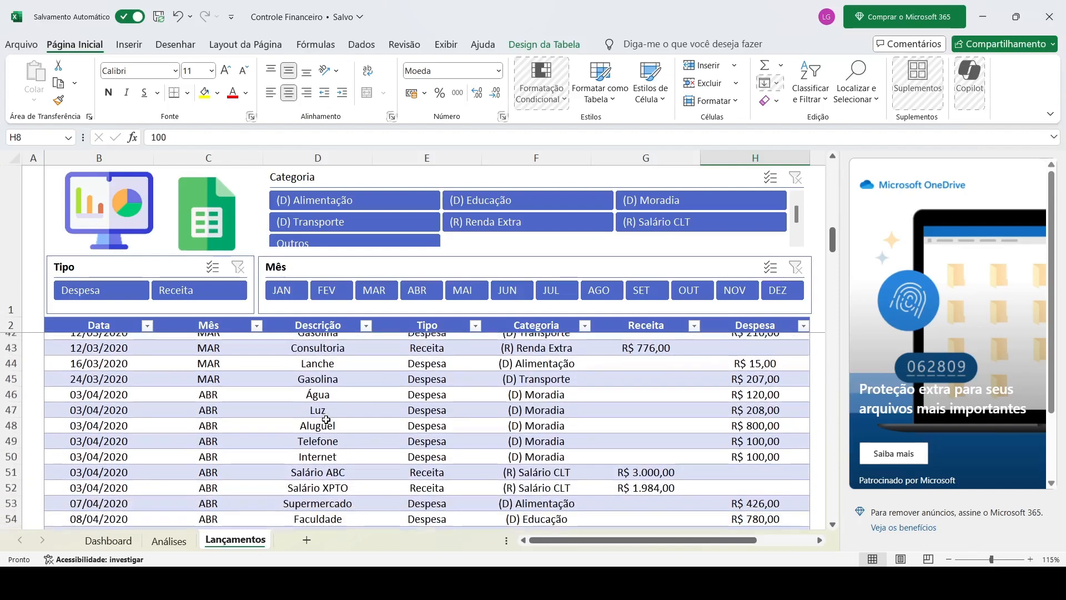
scroll(326, 421, "up", 4)
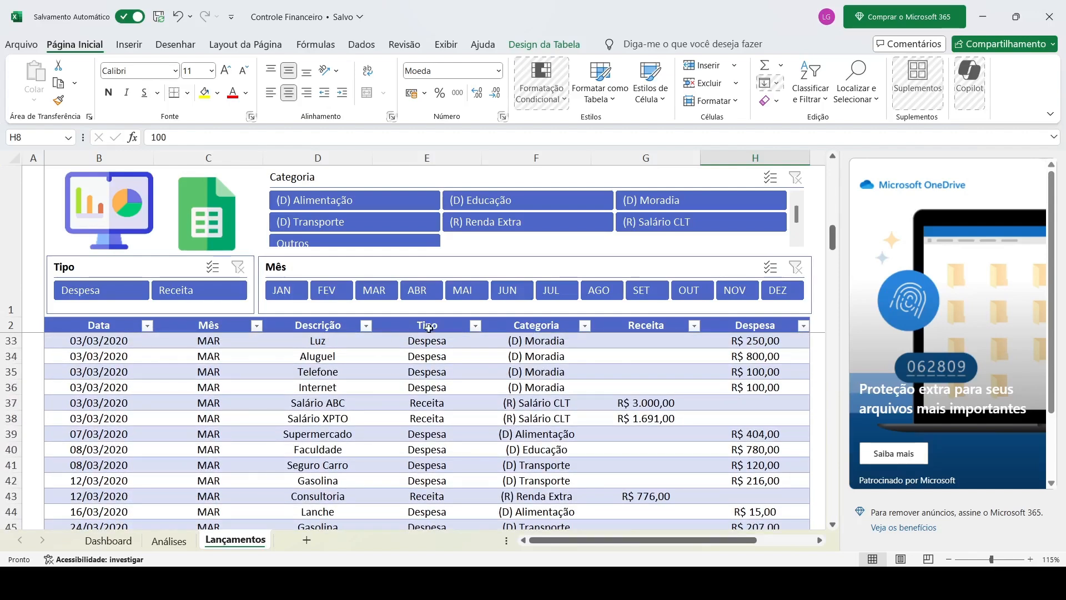
scroll(429, 371, "down", 9)
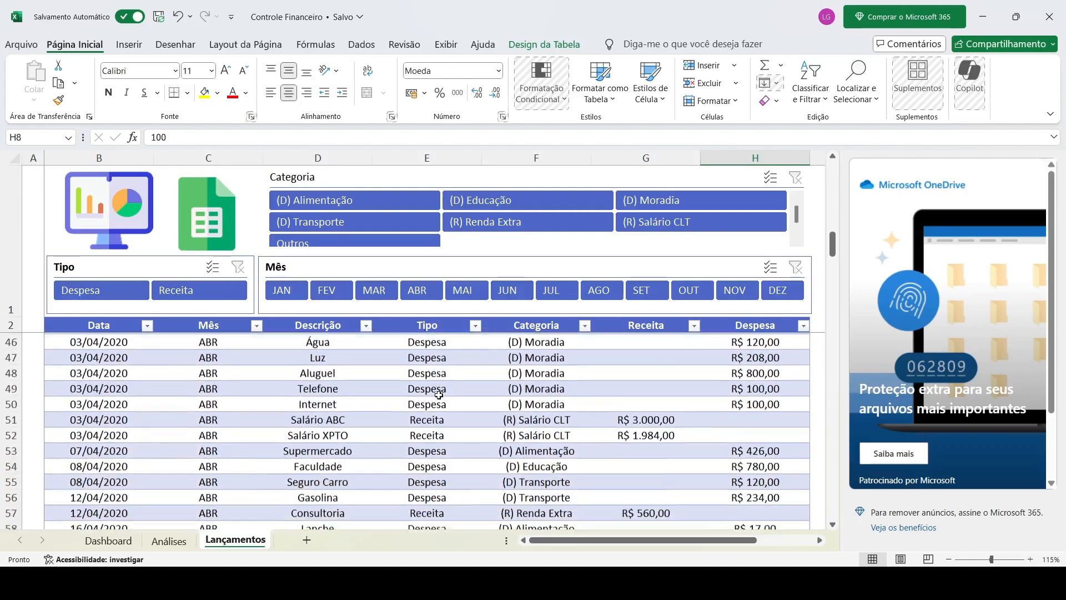
scroll(446, 410, "up", 17)
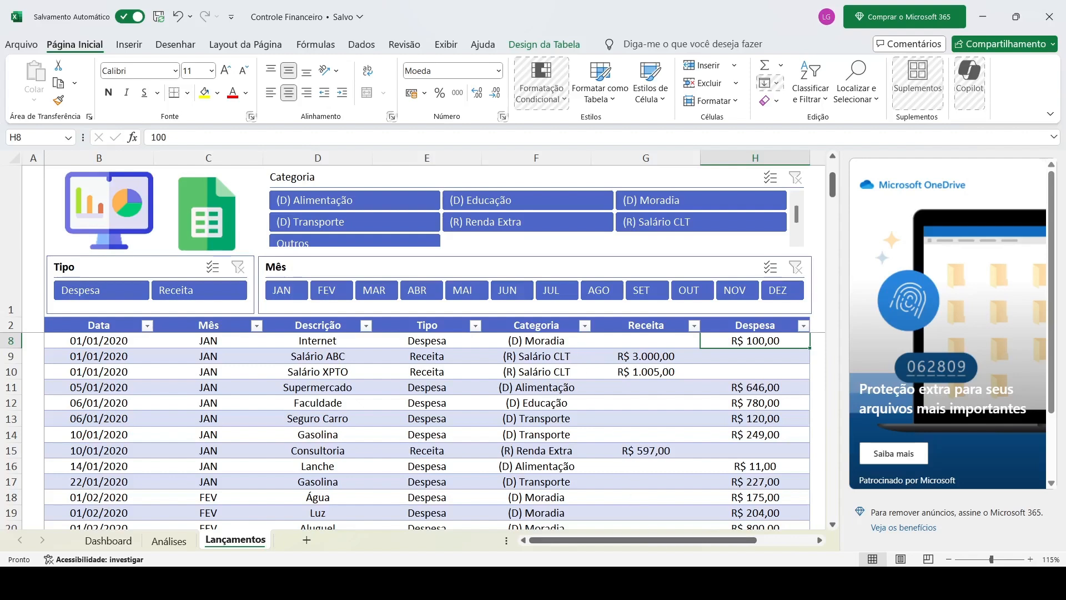
left_click(647, 582)
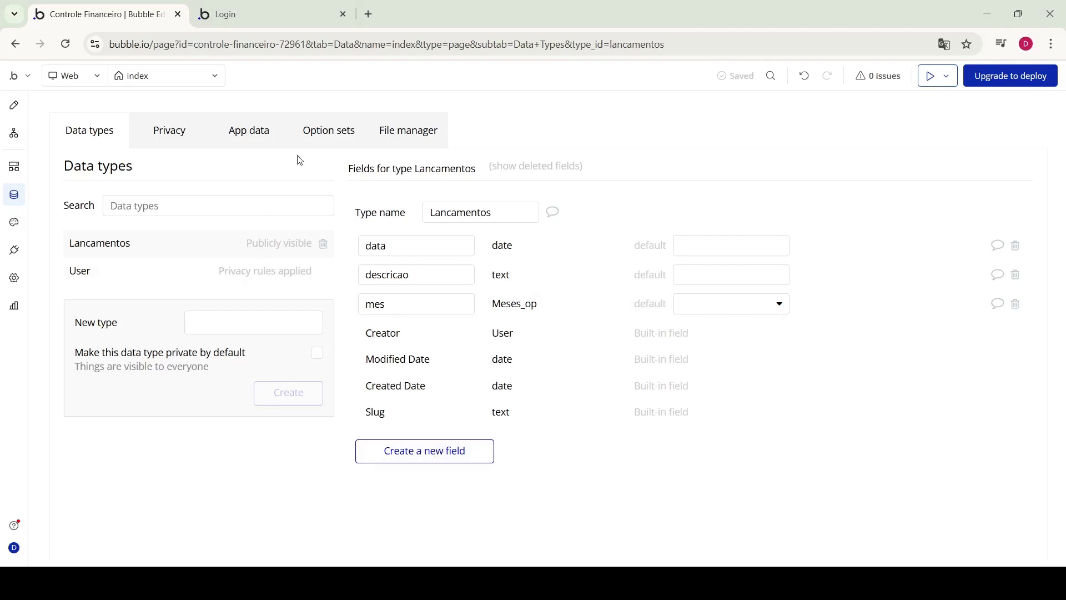
Create a new option set named tipo_lancamento
left_click(322, 141)
left_click(193, 206)
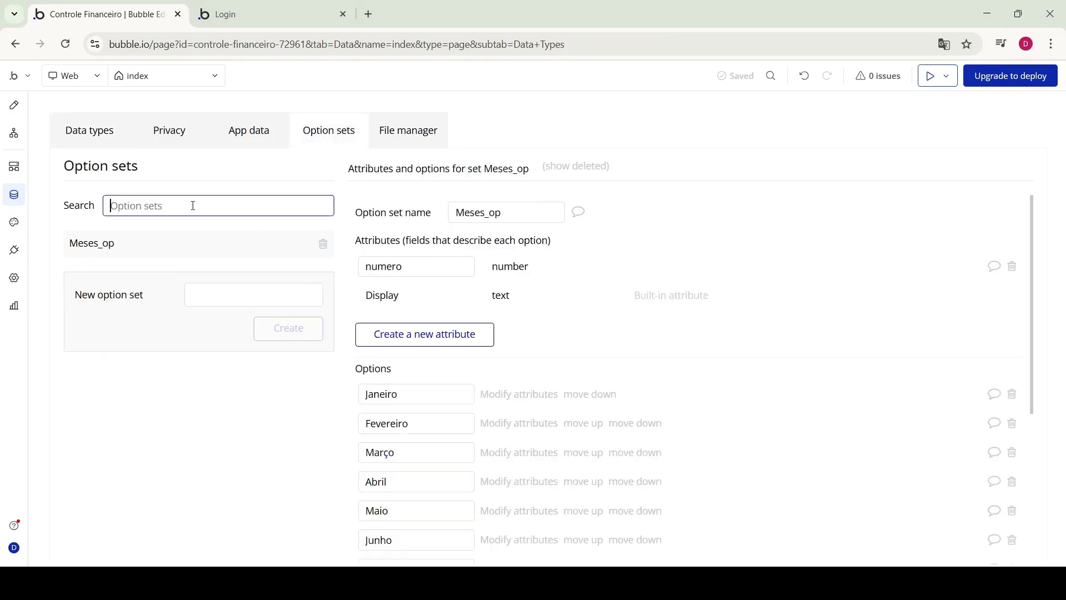
type("tipo")
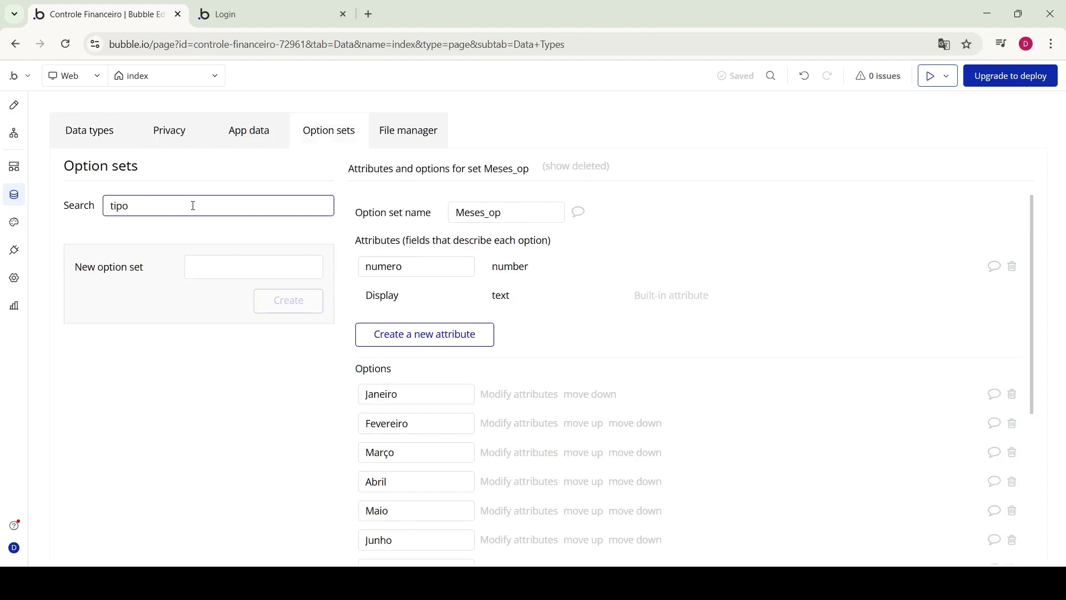
type("_desp")
key("BackSpace")
type("lancamento")
left_click_drag(201, 213, 104, 212)
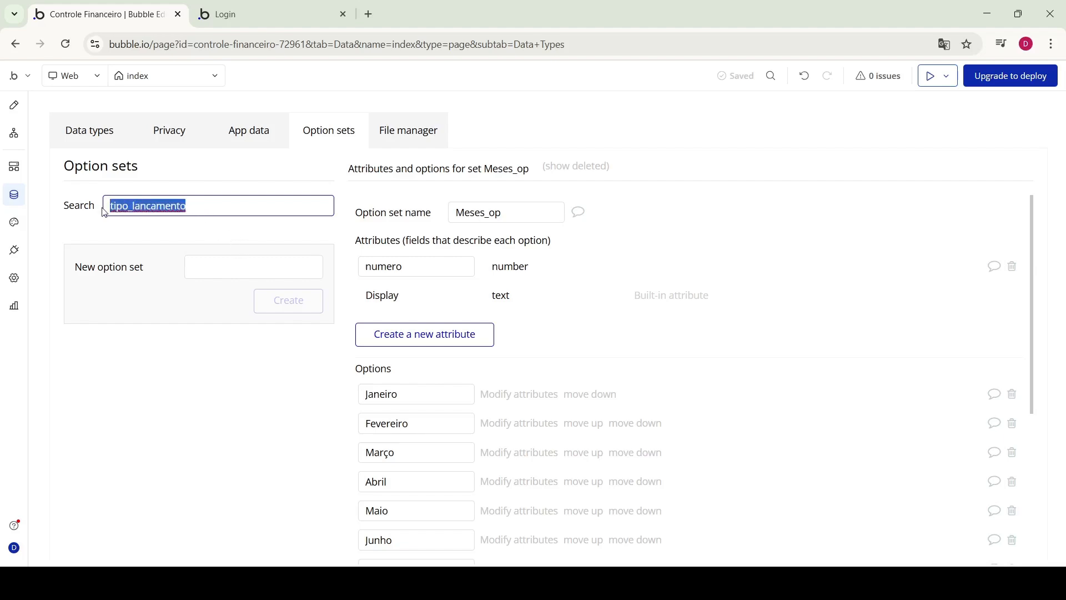
key("ctrl+x")
left_click(247, 295)
key("ctrl+v")
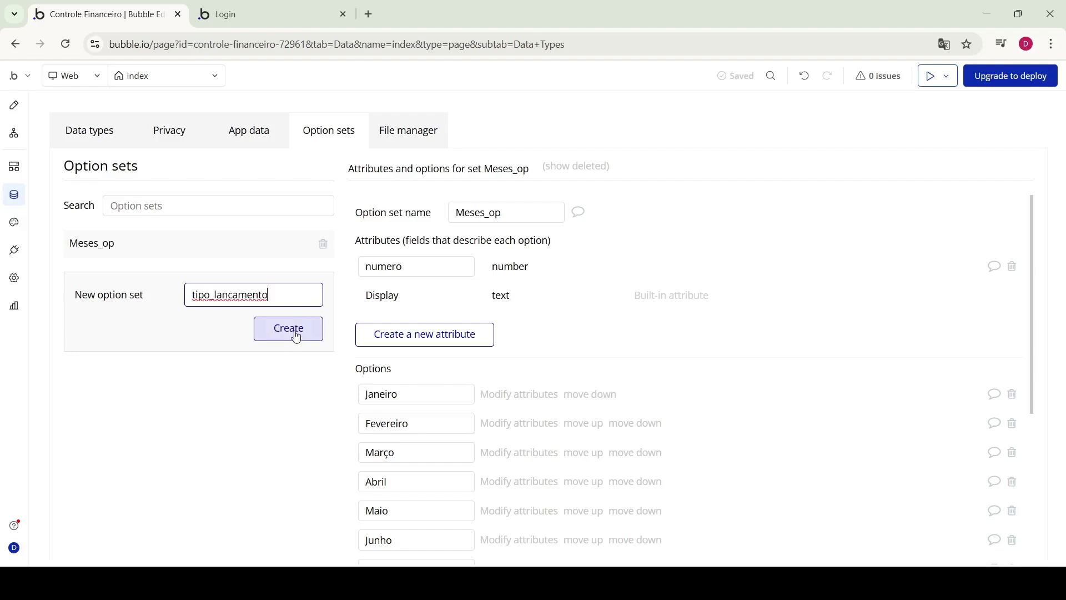
left_click(296, 336)
Add Receita and Despesa as the options of tipo_lancamento
left_click(453, 382)
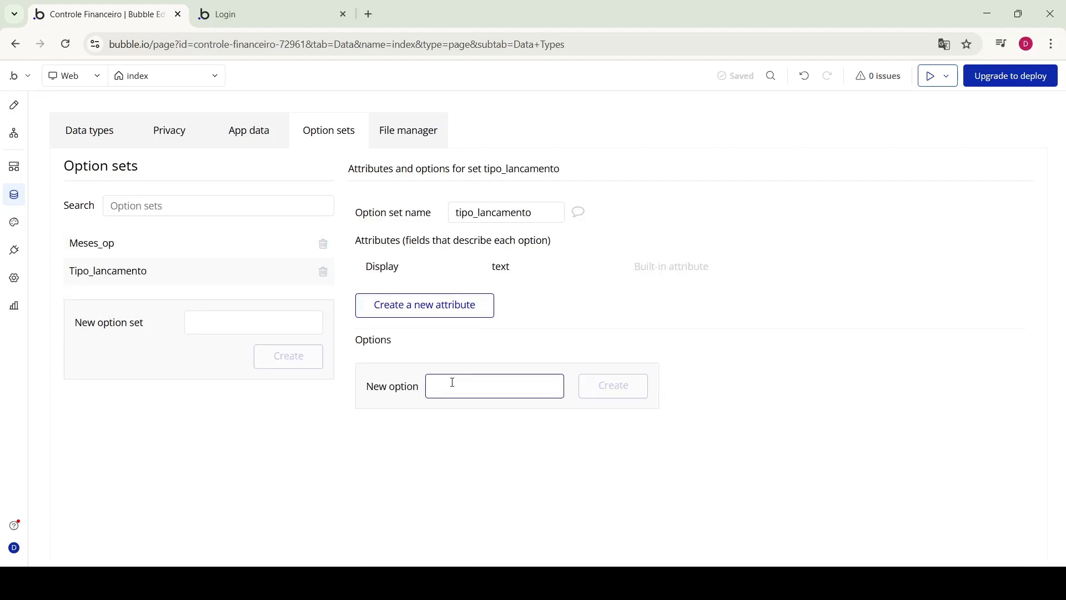
type("Receita")
left_click(612, 385)
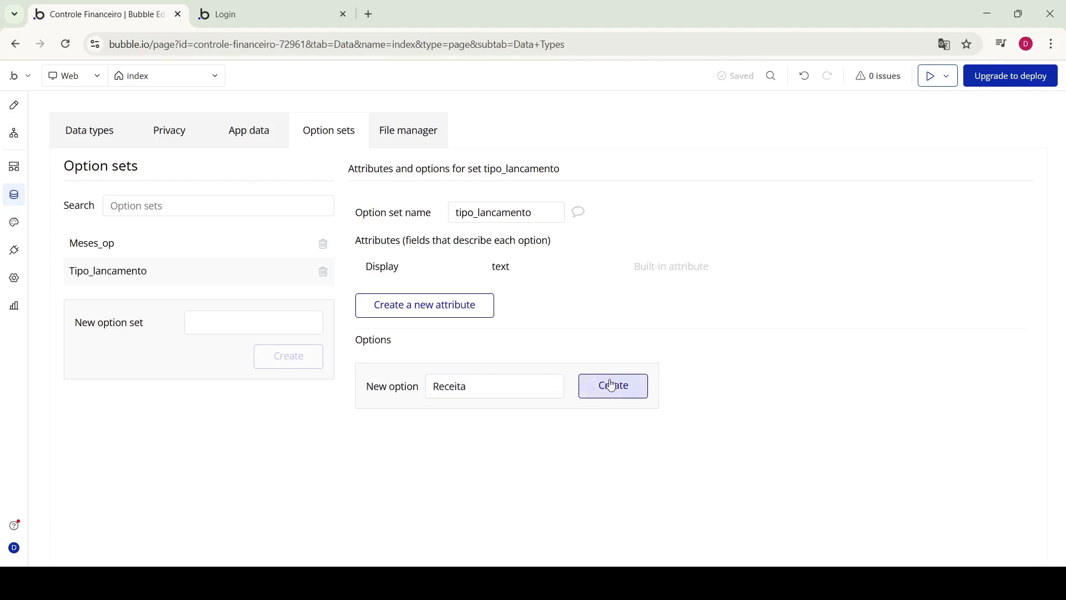
left_click(478, 419)
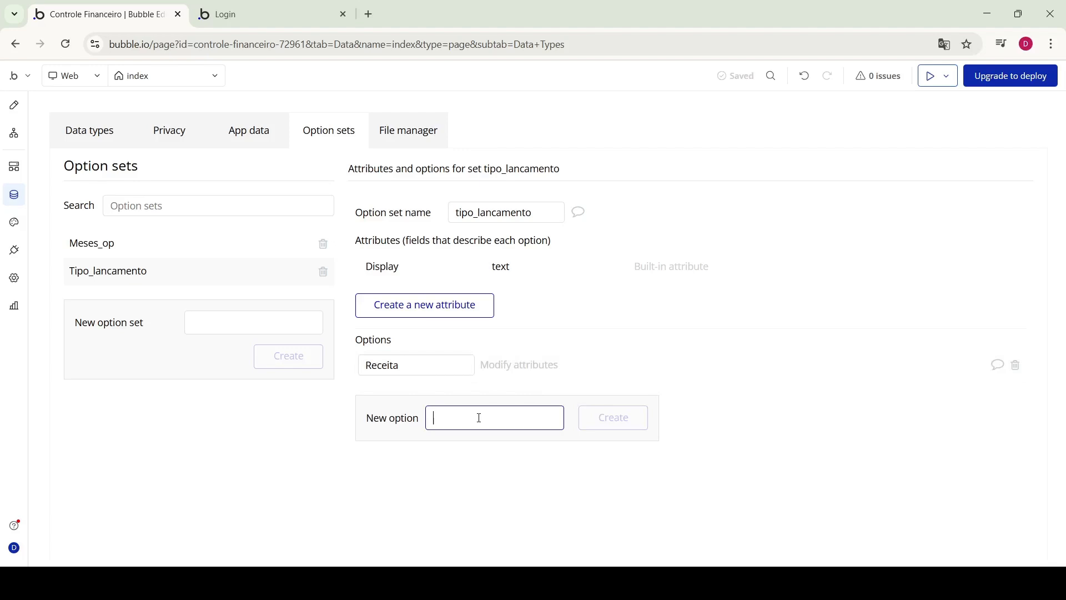
type("Despesa")
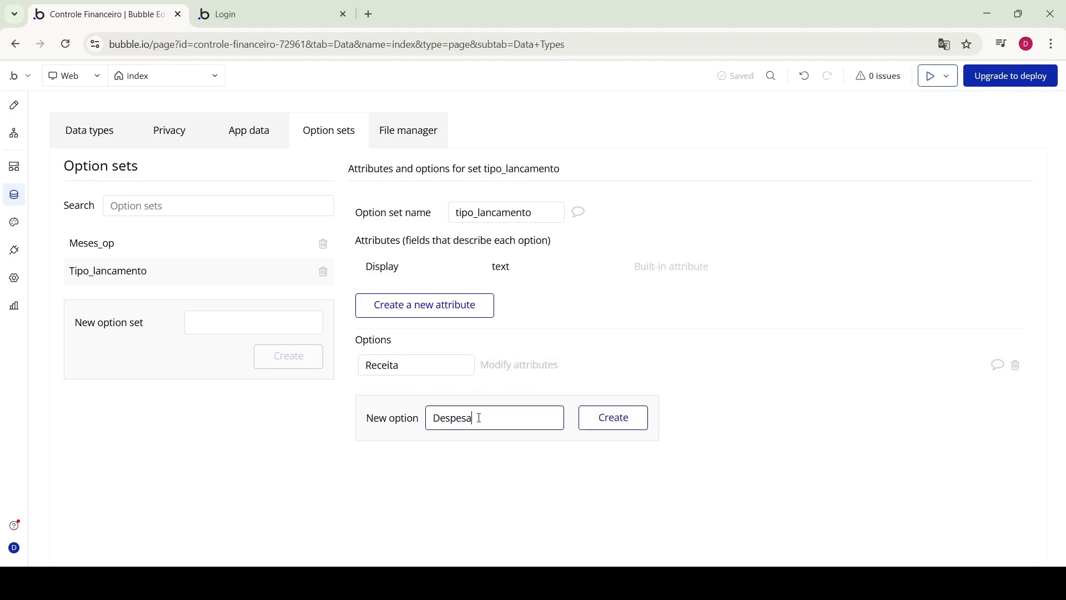
left_click(621, 414)
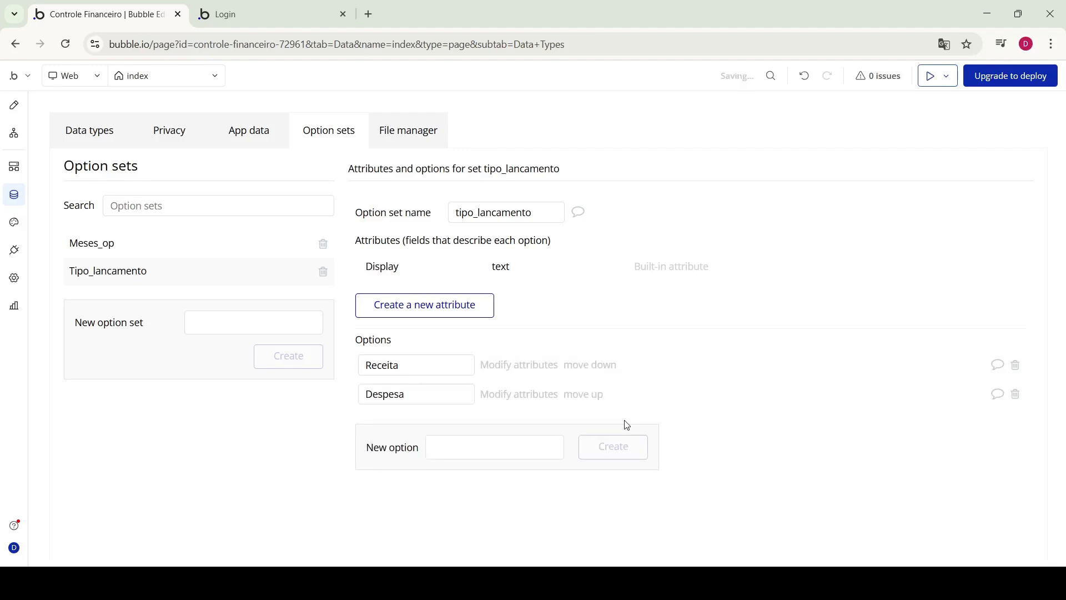
left_click(93, 139)
Add a field named tipo, typed as the tipo_lancamento option set, to Lancamentos
left_click(409, 462)
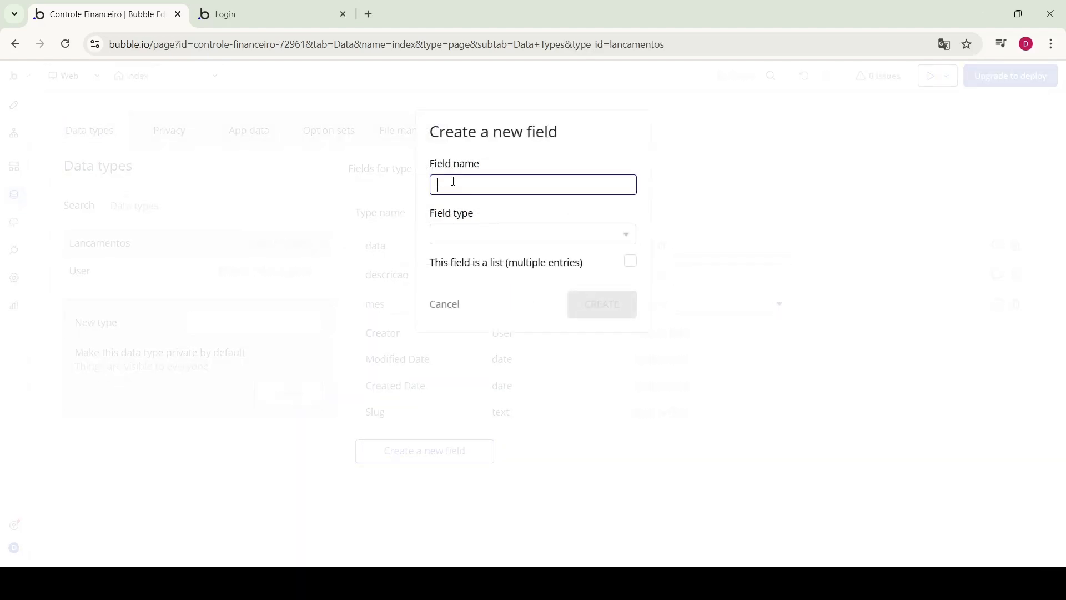
type("tipo")
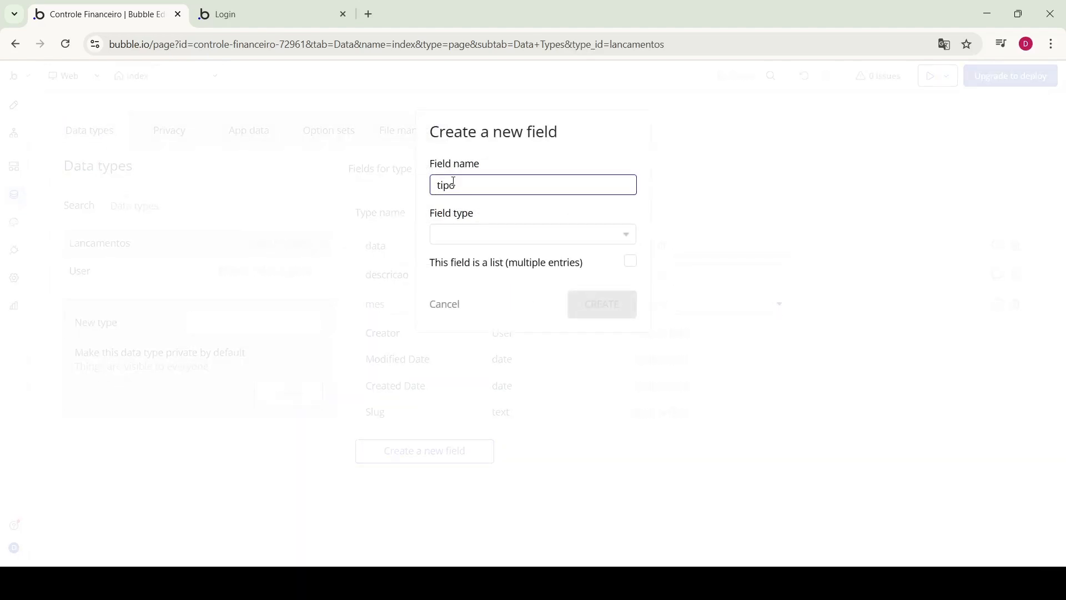
left_click(489, 245)
left_click(512, 296)
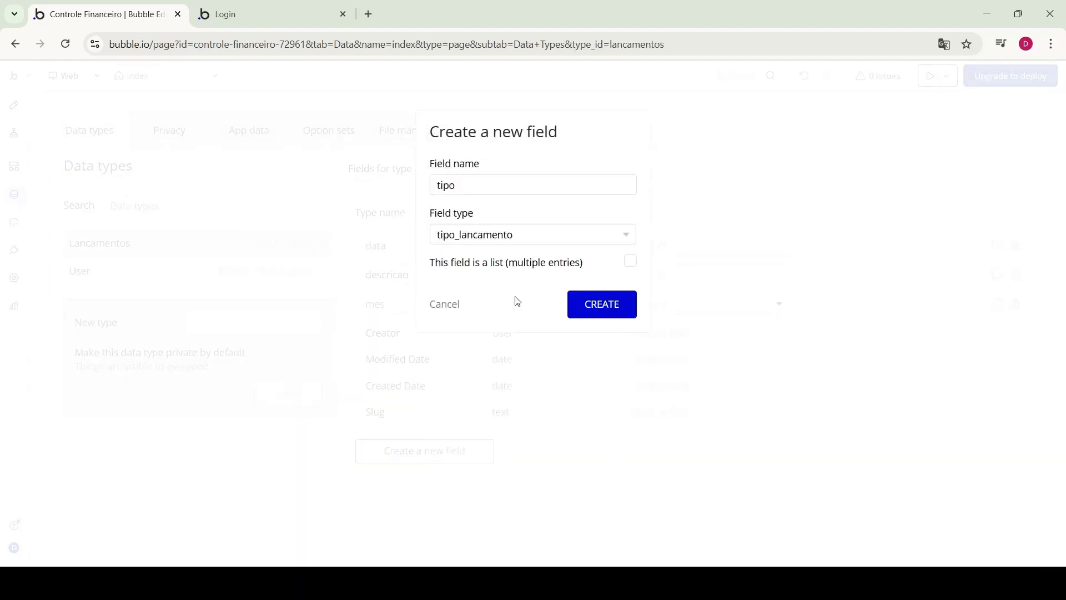
left_click(603, 321)
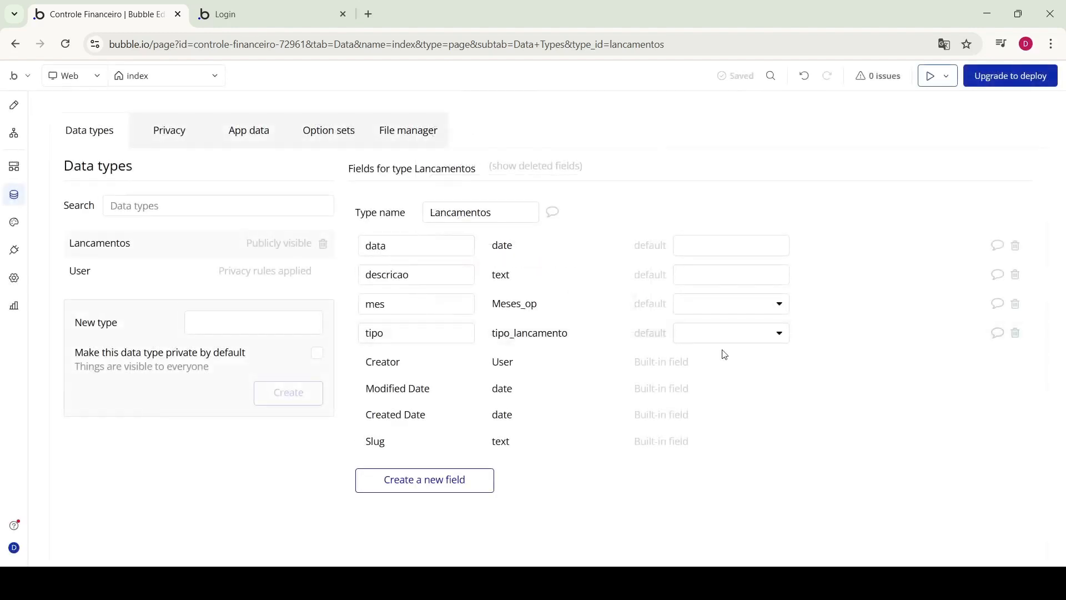
left_click(781, 337)
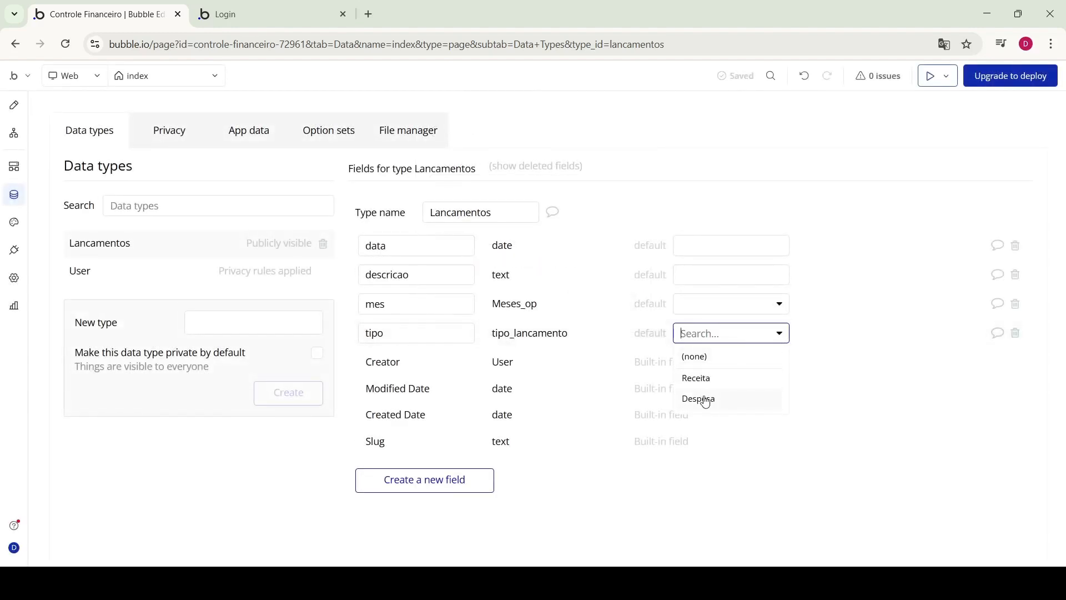
left_click(255, 313)
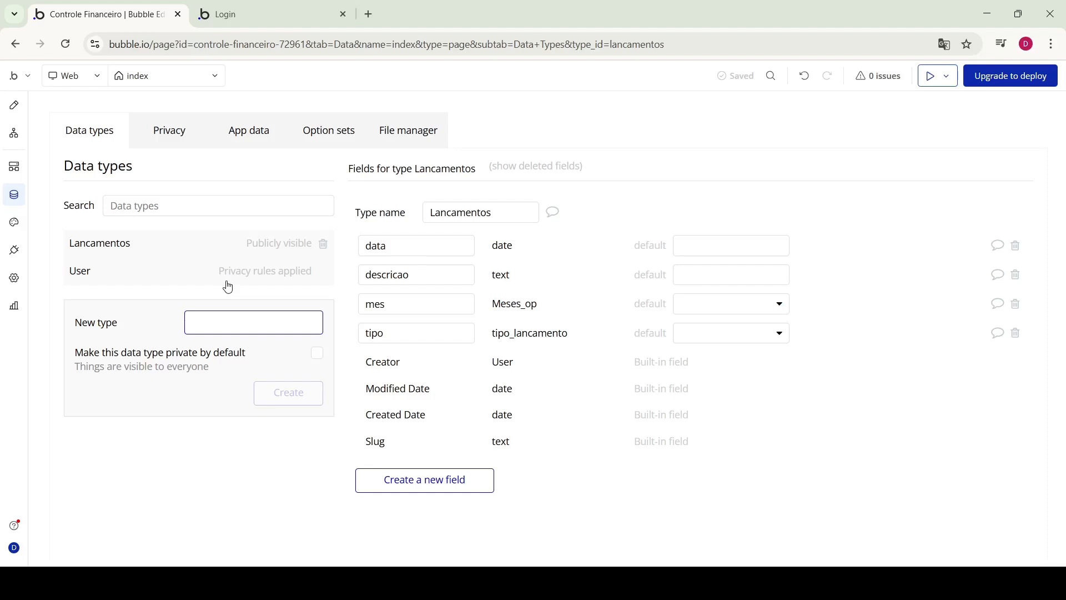
Create the Categorias data type and give it a text field named descricao
key("ctrl+v")
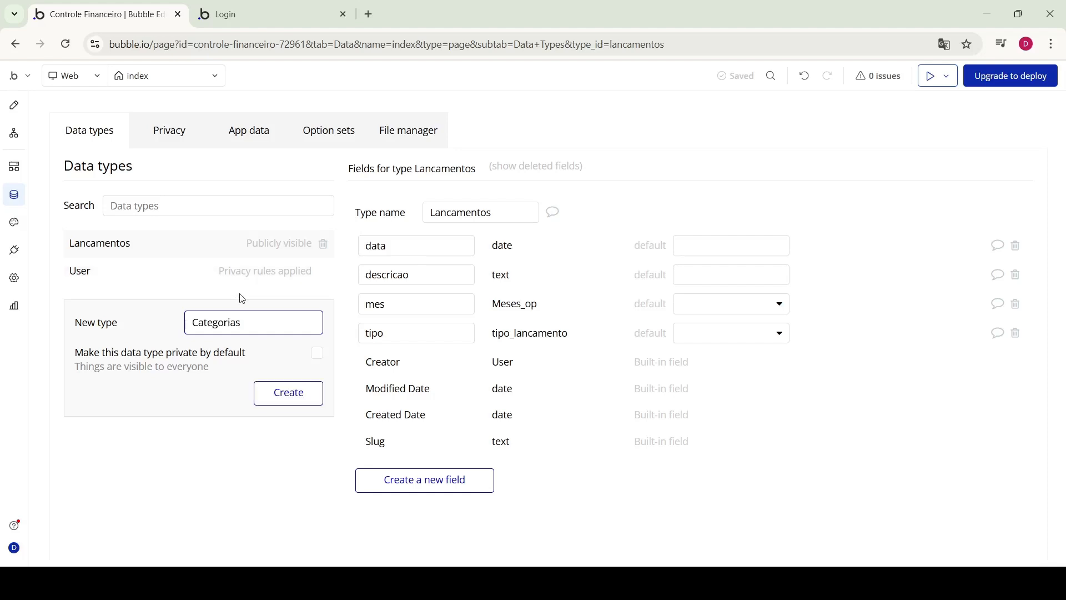
left_click(285, 399)
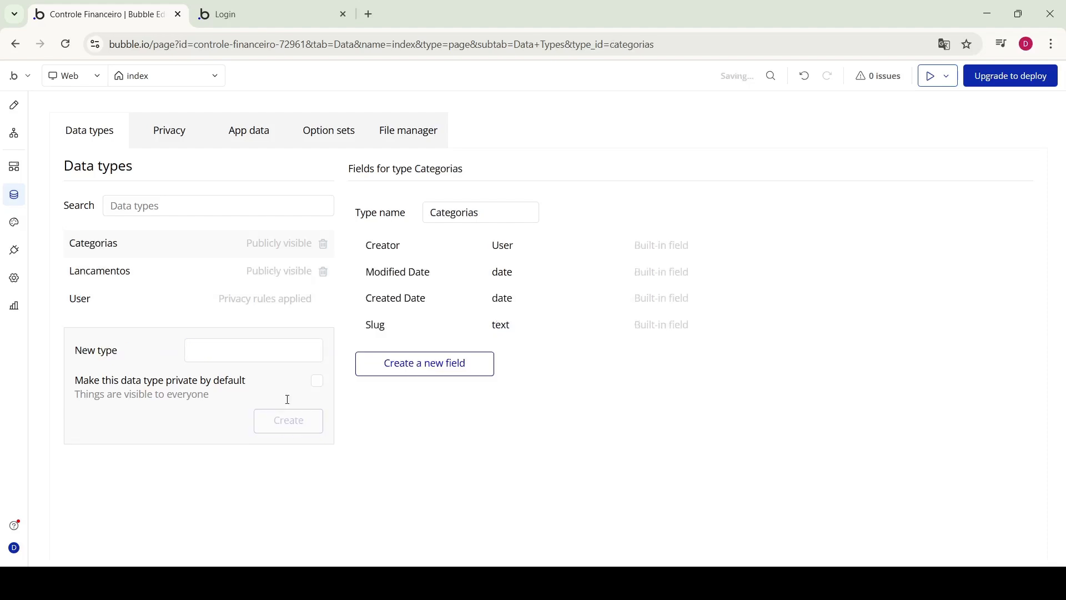
mouse_move(443, 363)
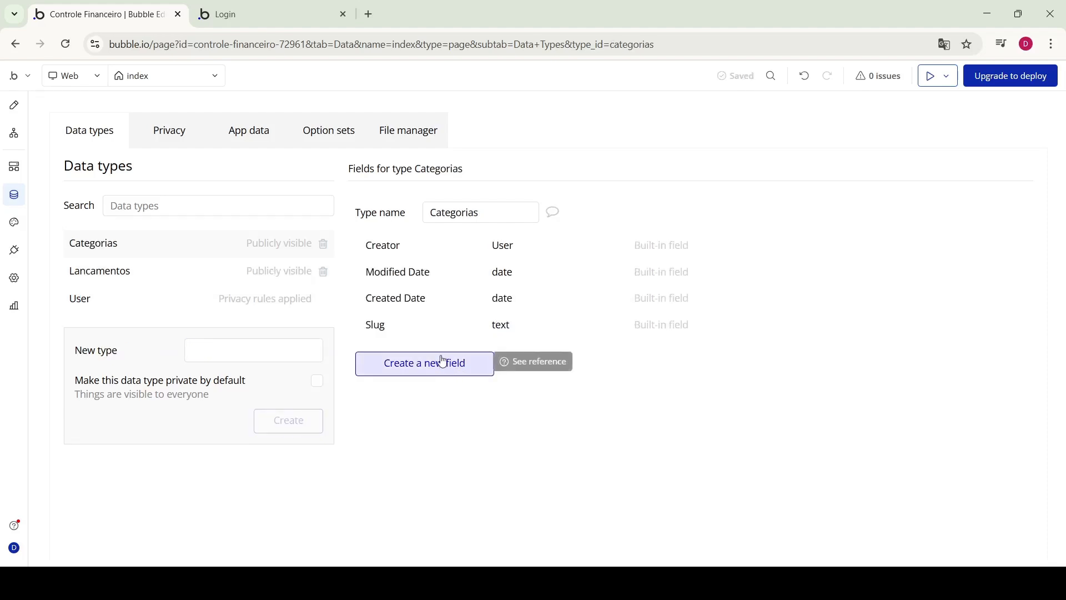
left_click(449, 369)
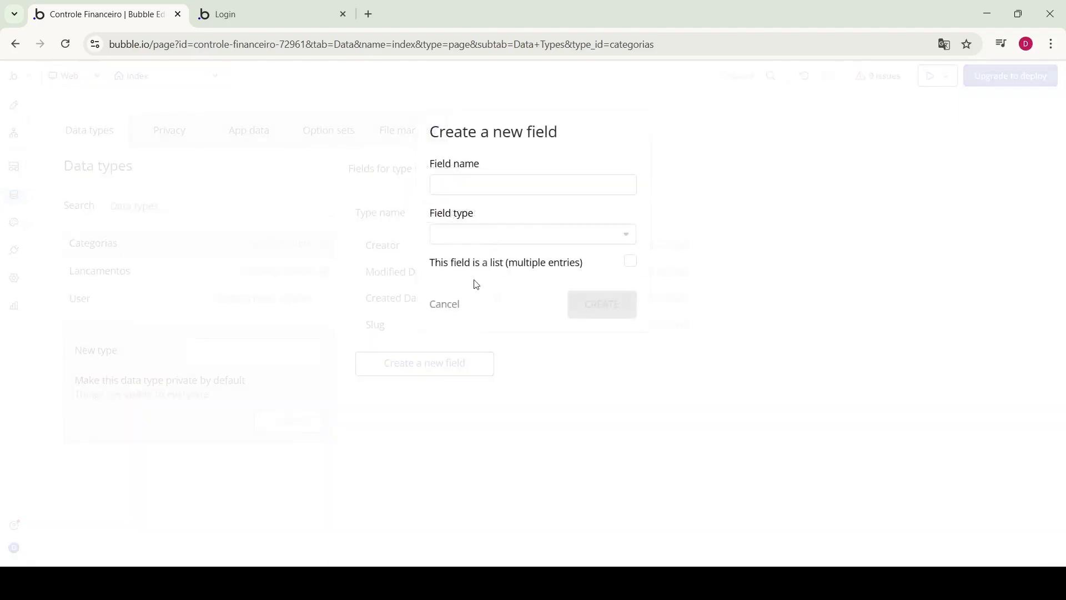
left_click(484, 188)
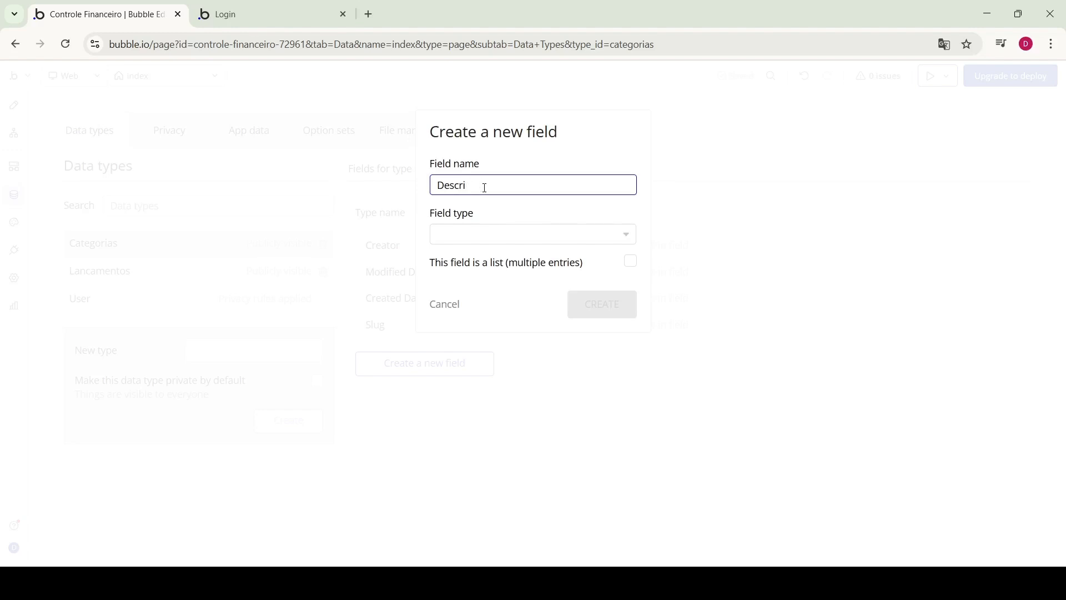
type("Descr")
key("BackSpace")
key("BackSpace")
key("BackSpace")
key("BackSpace")
key("BackSpace")
left_click(505, 235)
left_click(498, 395)
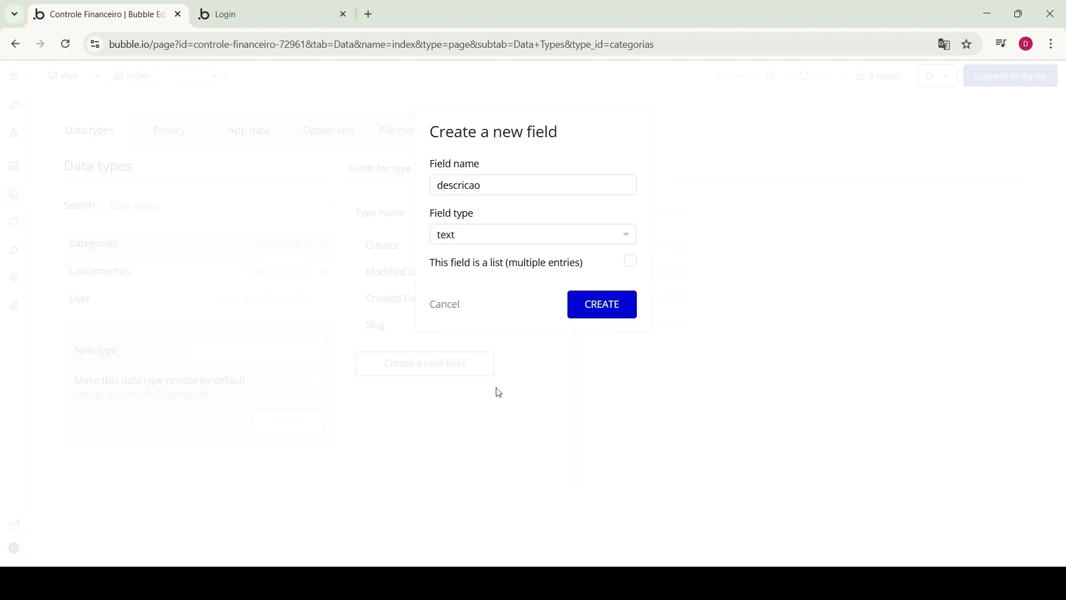
left_click(598, 311)
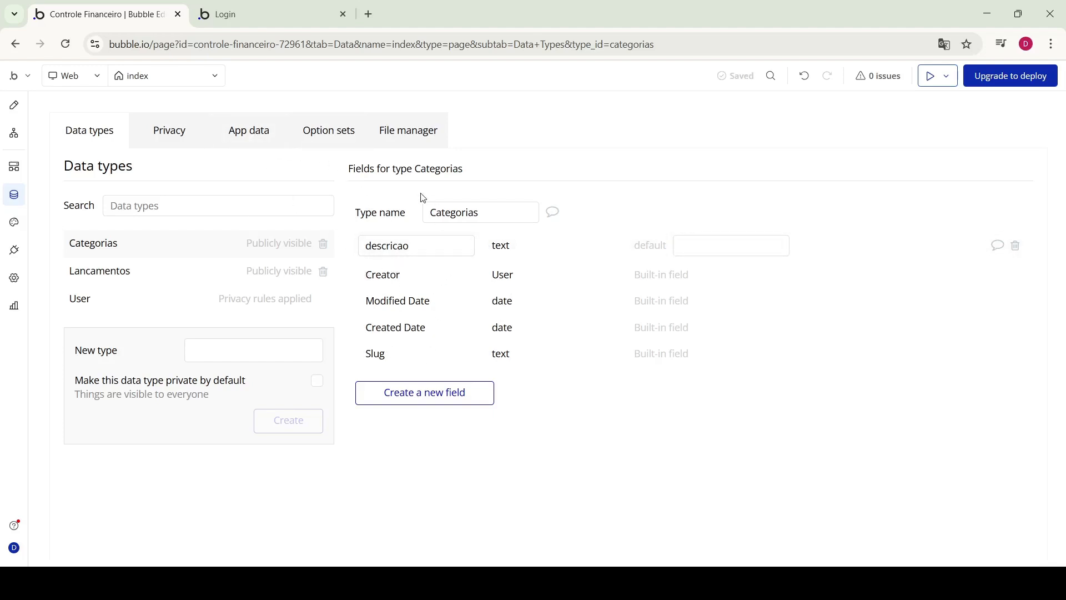
left_click(248, 131)
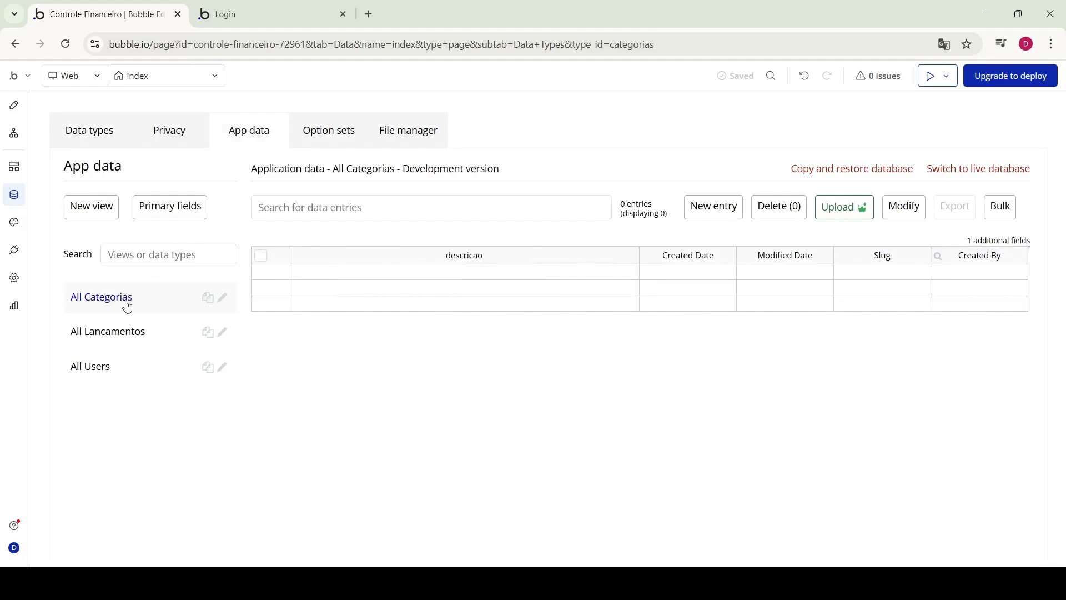
Add the first Categorias entry with Descricao Alimentação
left_click(714, 206)
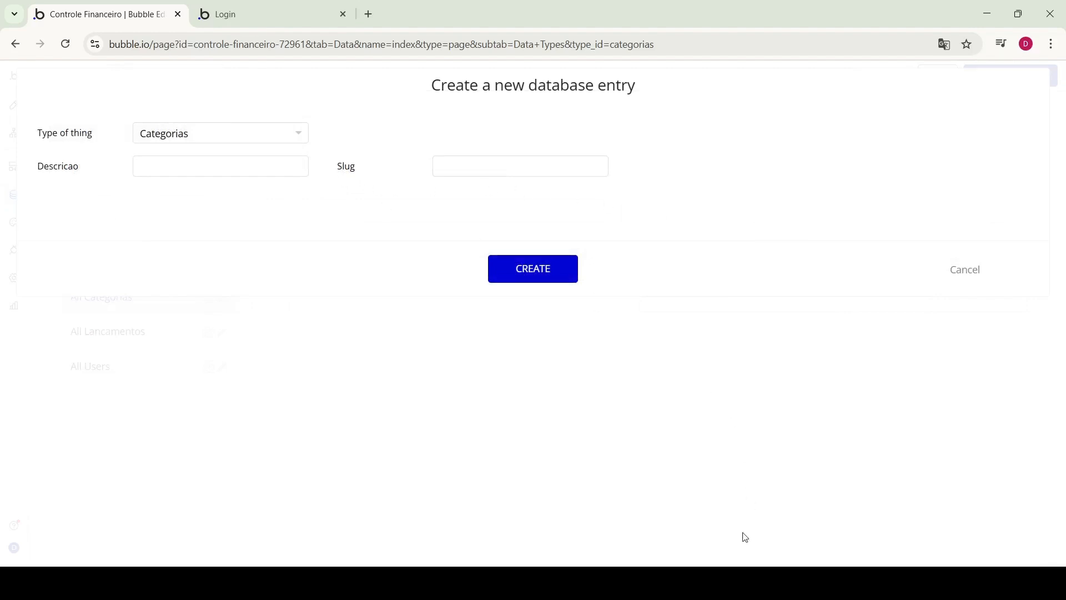
left_click(747, 583)
left_click(457, 171)
type("Alima")
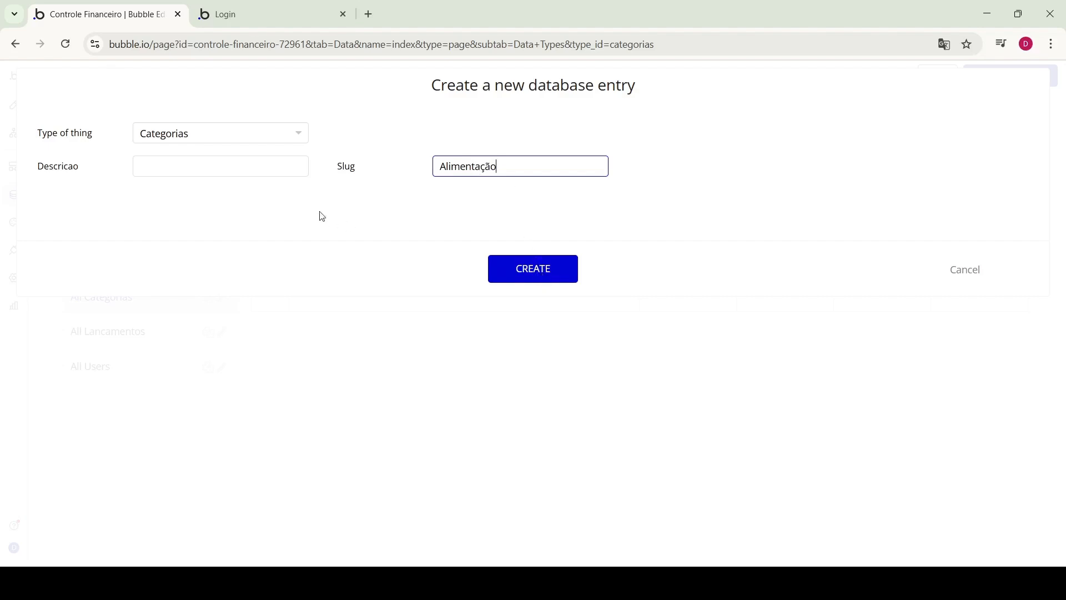
double_click(487, 166)
key("ctrl+c")
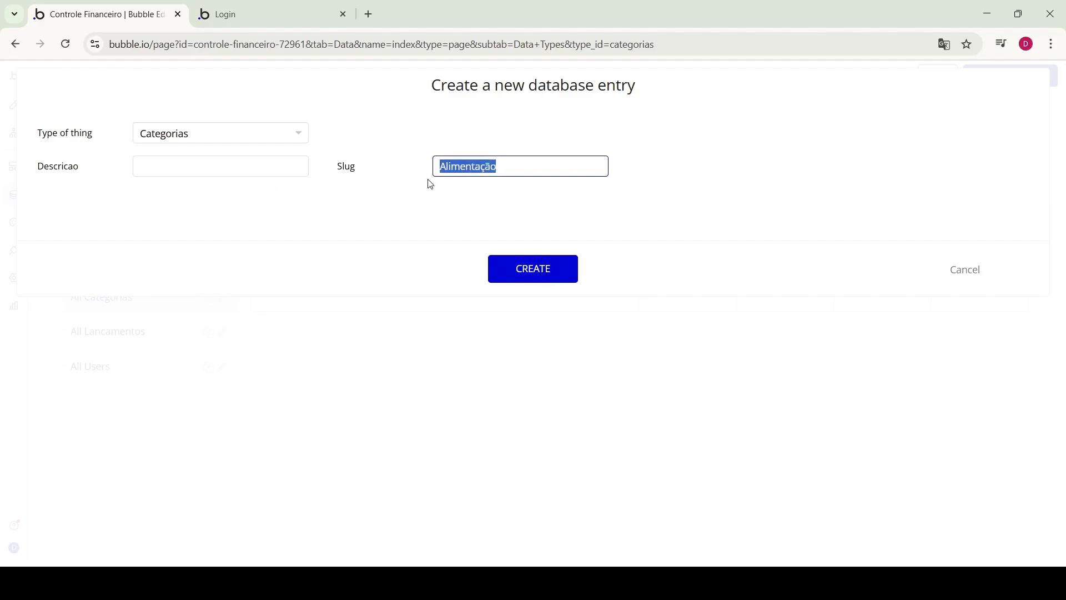
key("BackSpace")
left_click(230, 169)
key("ctrl+v")
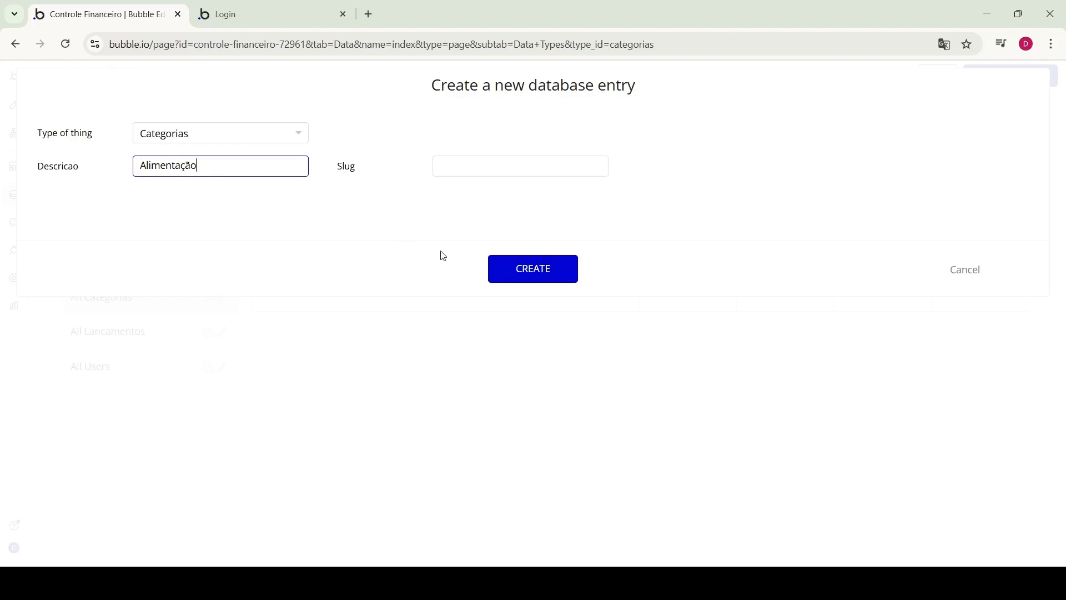
left_click(542, 276)
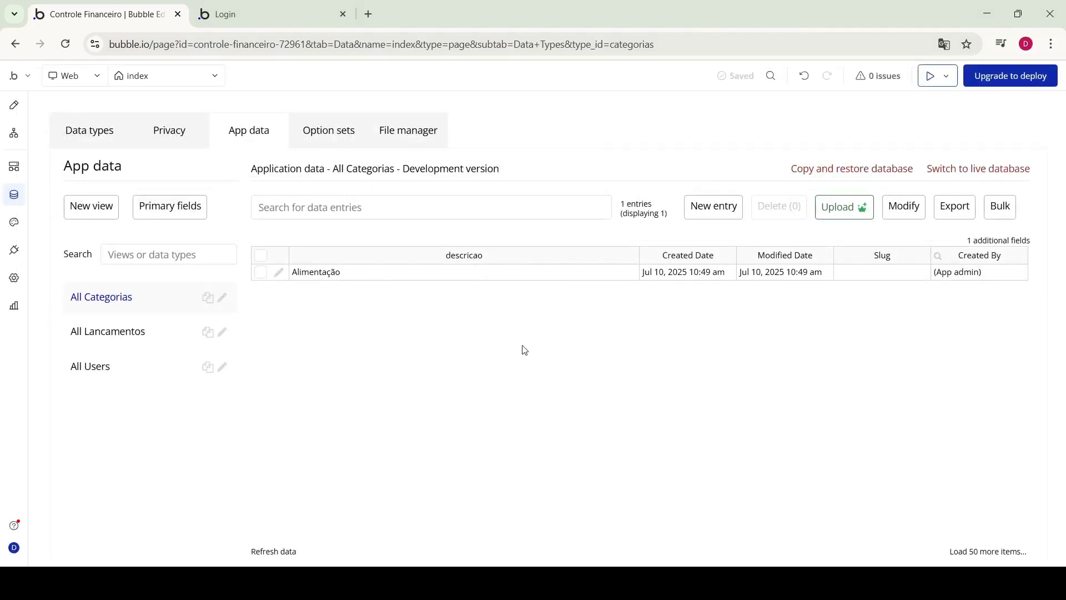
Add Categorias entries Transporte, Renda Extra and Salário
left_click(714, 208)
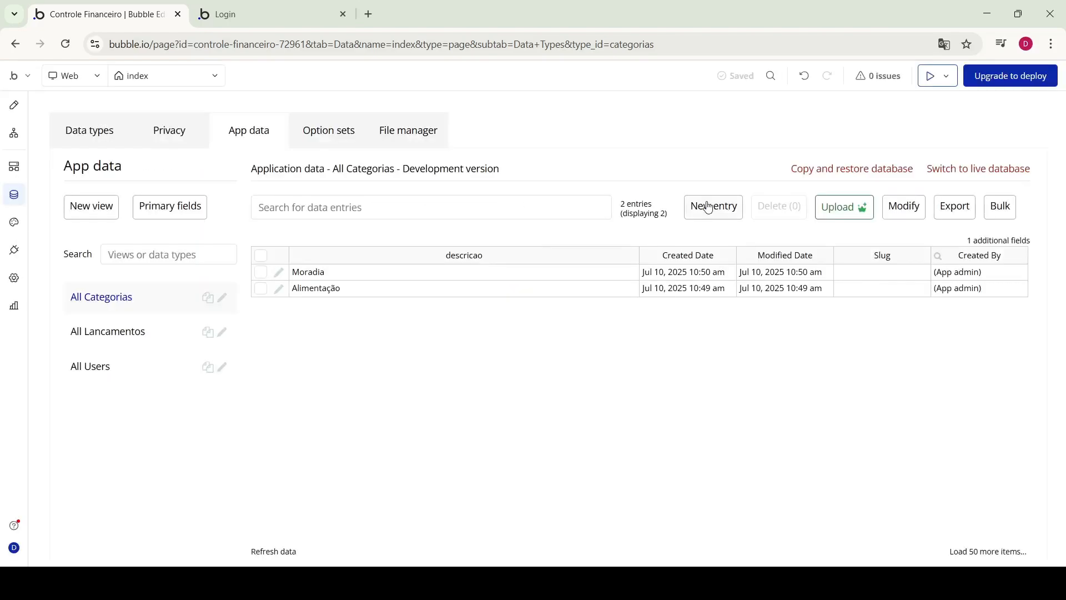
type("Tra")
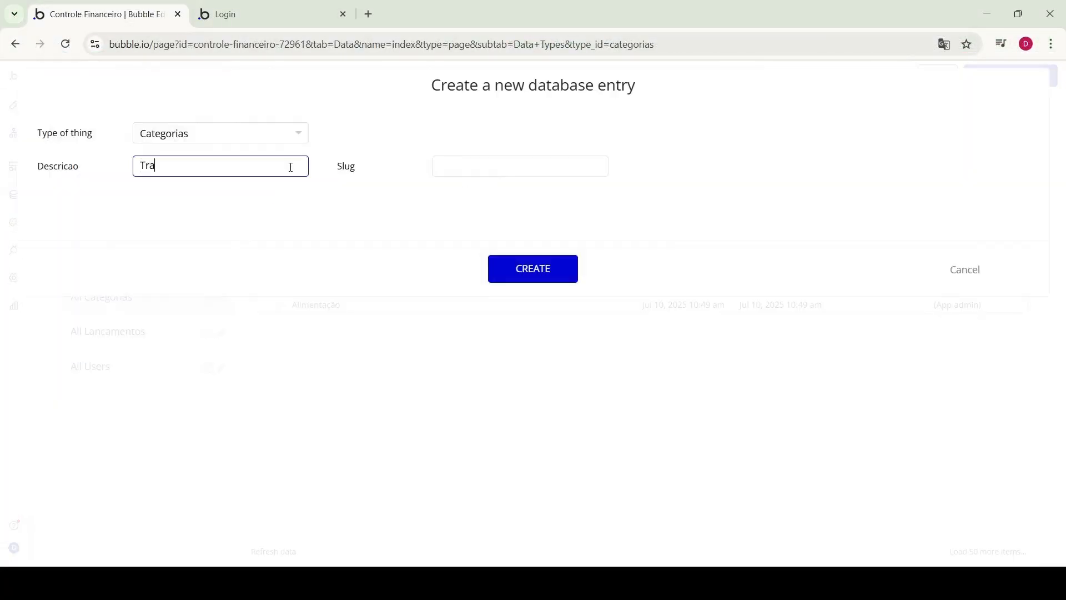
type("nsporte")
left_click(533, 269)
left_click(714, 207)
type("Renda Extra")
left_click(533, 268)
left_click(714, 206)
type("Salário")
left_click(545, 274)
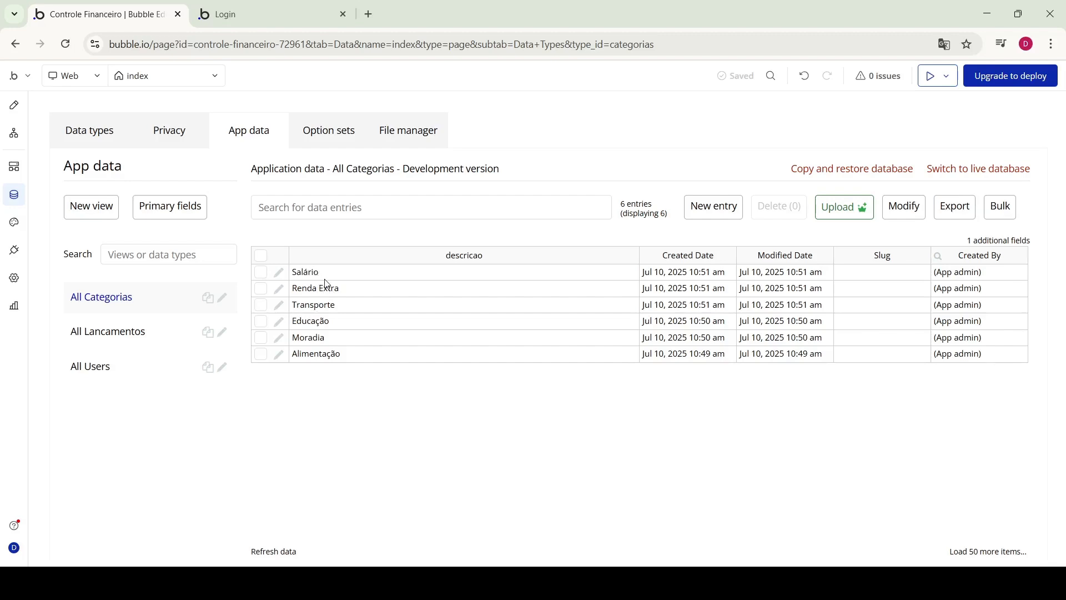
Add a tipo field of type tipo_lancamento to Categorias and show its entries
left_click(89, 133)
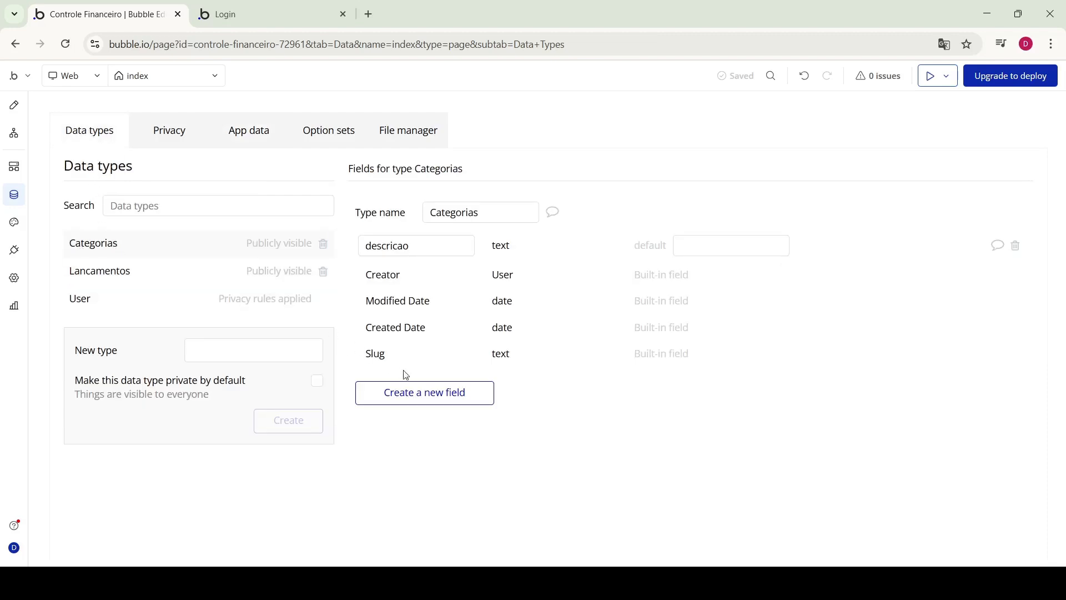
left_click(428, 396)
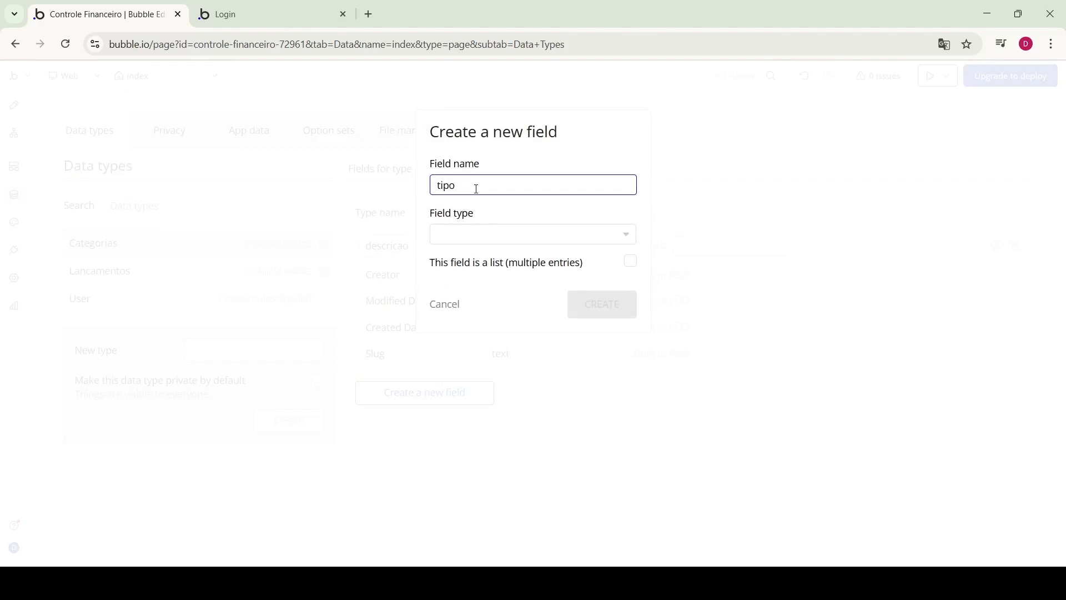
left_click(492, 238)
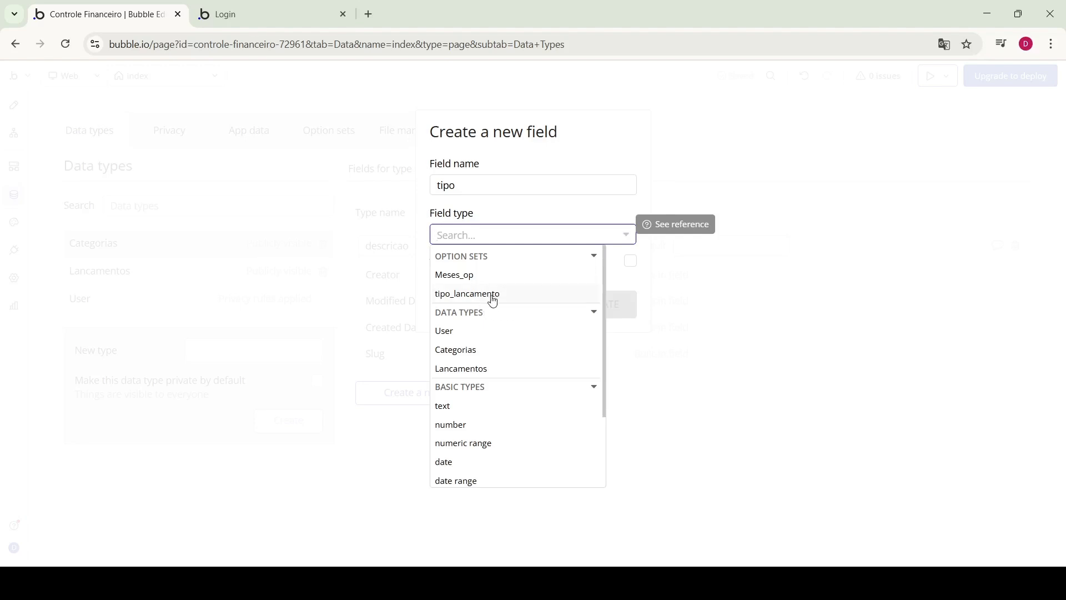
left_click(493, 295)
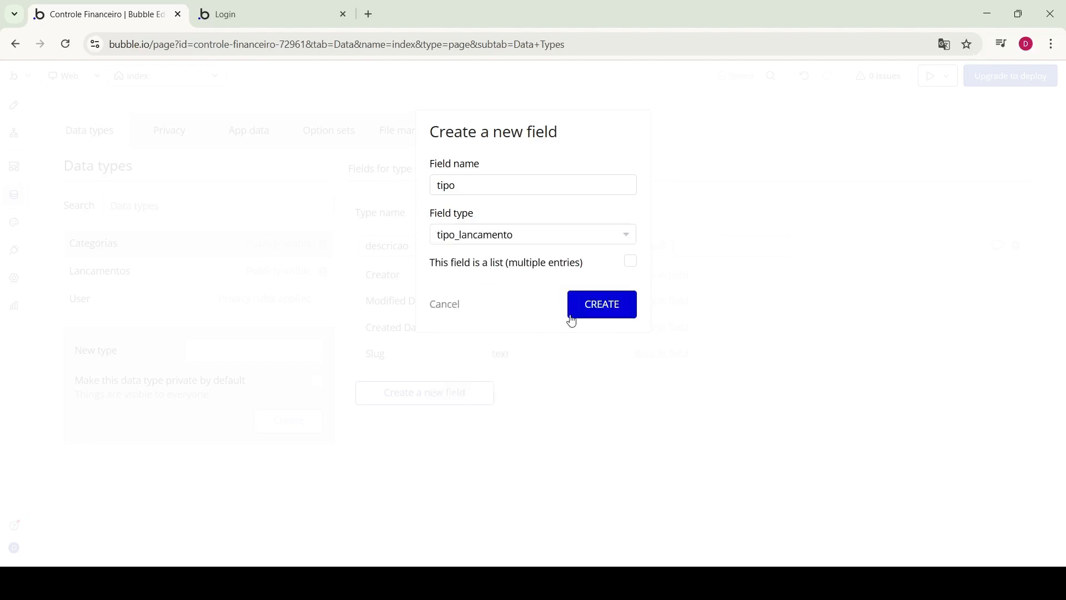
left_click(595, 313)
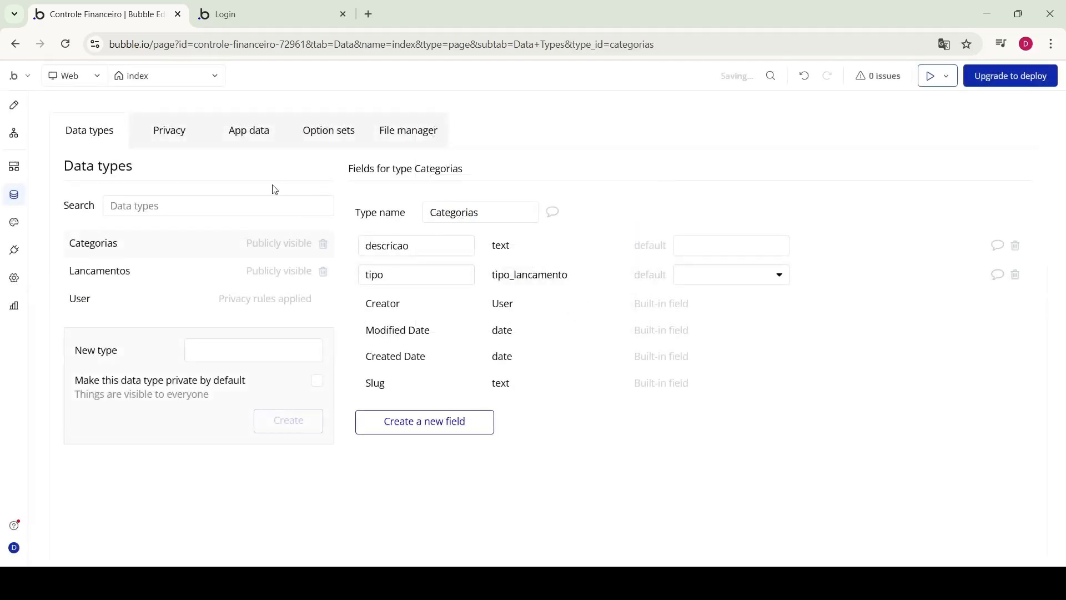
left_click(248, 132)
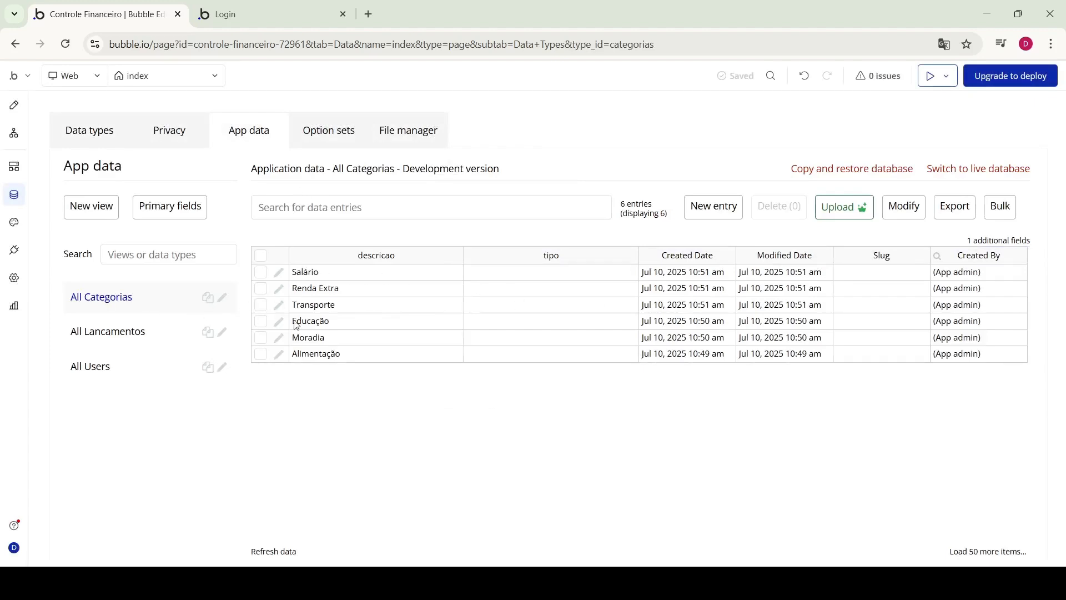
Set the tipo of Salário and Renda Extra to Receita
left_click(279, 274)
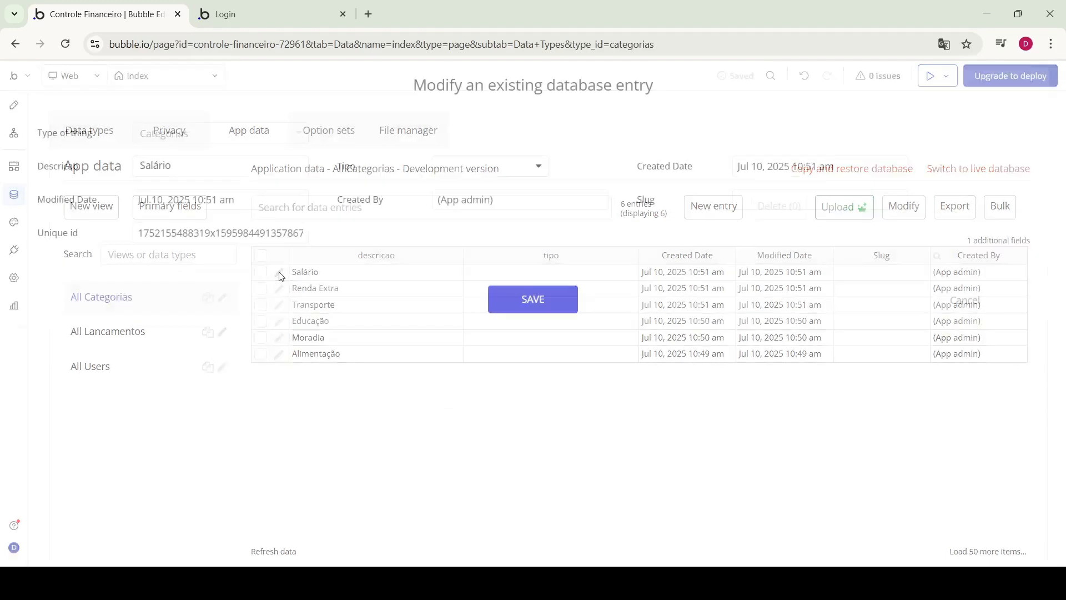
left_click(532, 168)
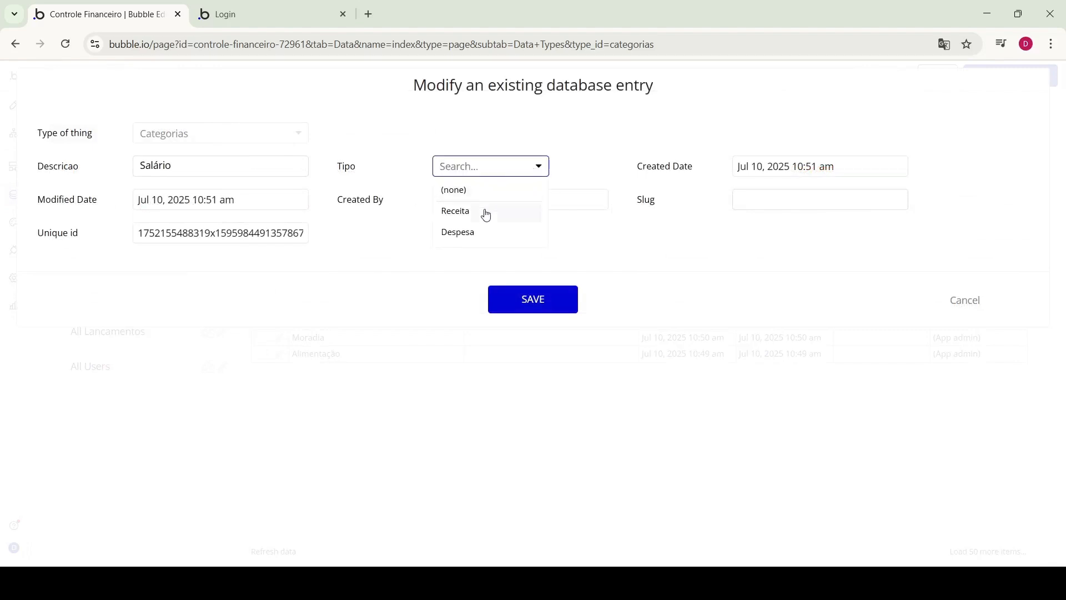
left_click(464, 211)
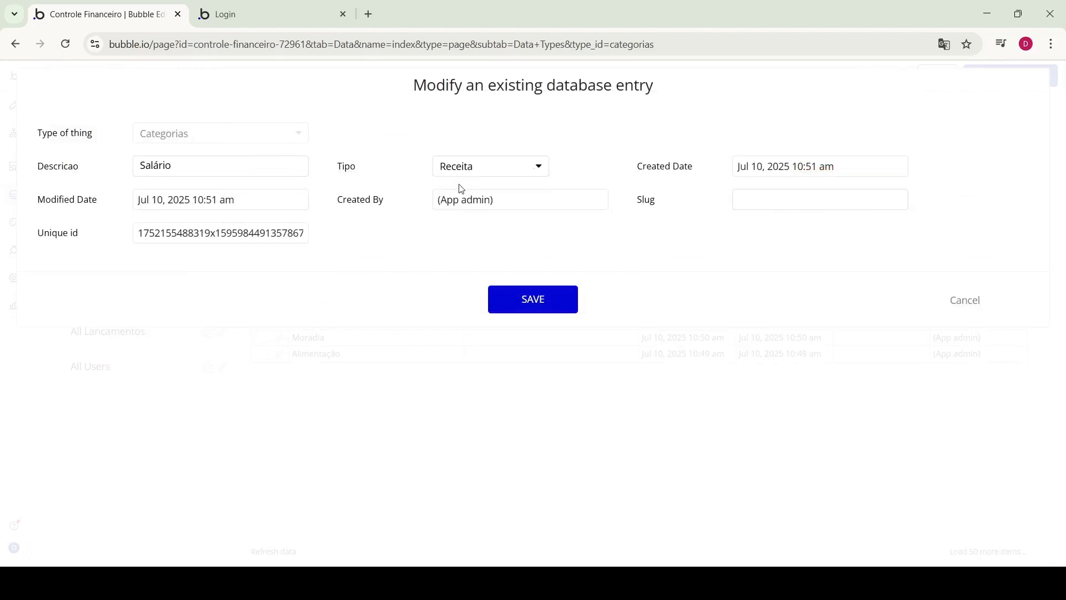
left_click(531, 294)
left_click(519, 246)
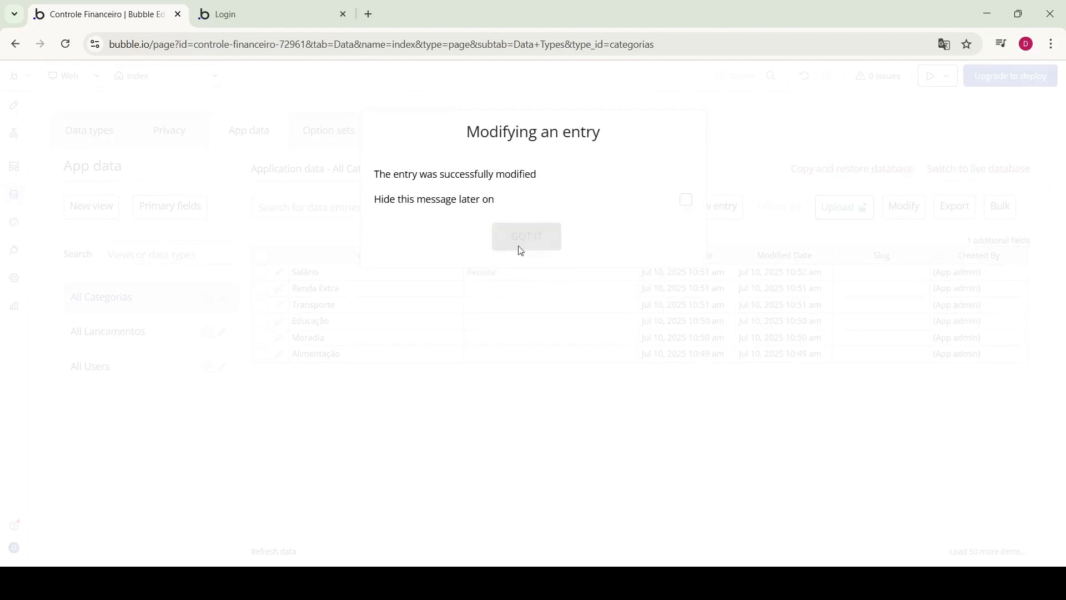
left_click(279, 288)
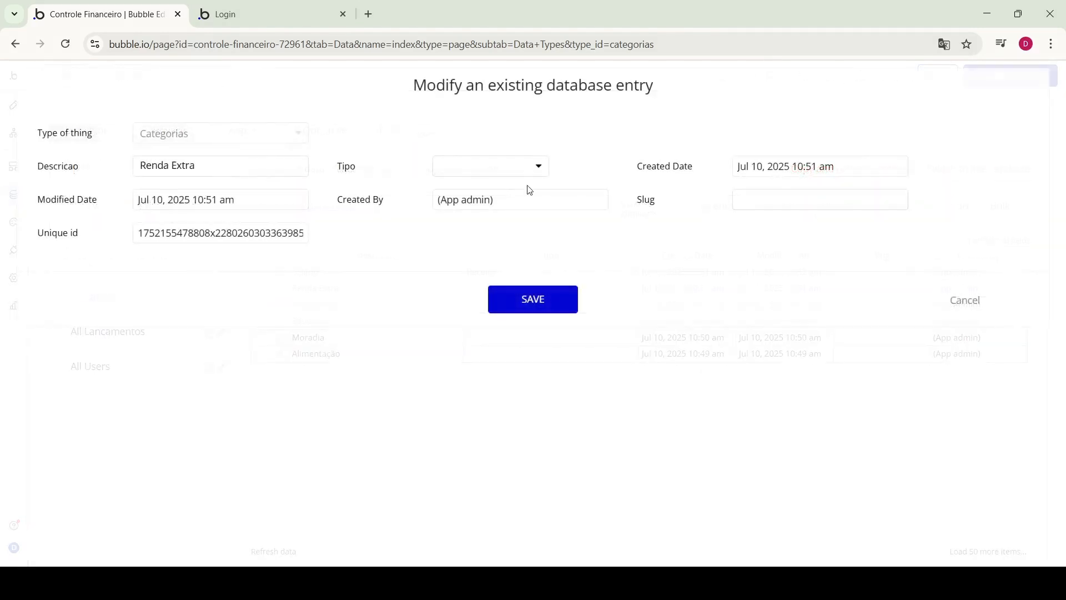
left_click(537, 167)
left_click(492, 211)
left_click(561, 297)
left_click(551, 238)
Set the tipo of Transporte and Educação to Despesa
left_click(280, 305)
left_click(533, 166)
left_click(492, 198)
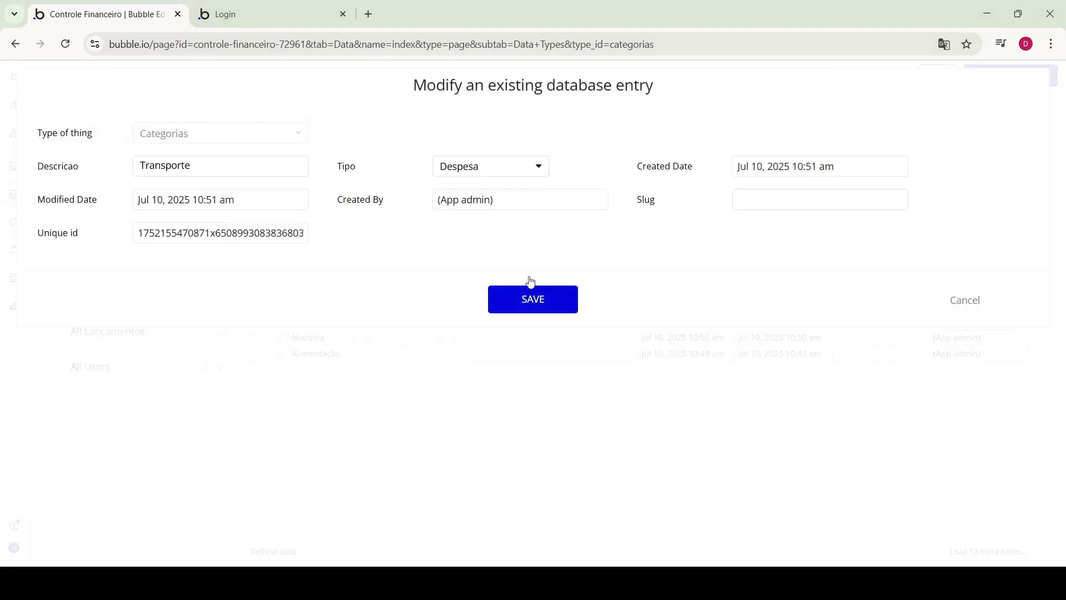
left_click(533, 294)
left_click(549, 237)
left_click(280, 321)
left_click(533, 166)
Set the tipo of Moradia and Alimentação to Despesa
left_click(533, 167)
left_click(492, 197)
left_click(533, 297)
left_click(550, 237)
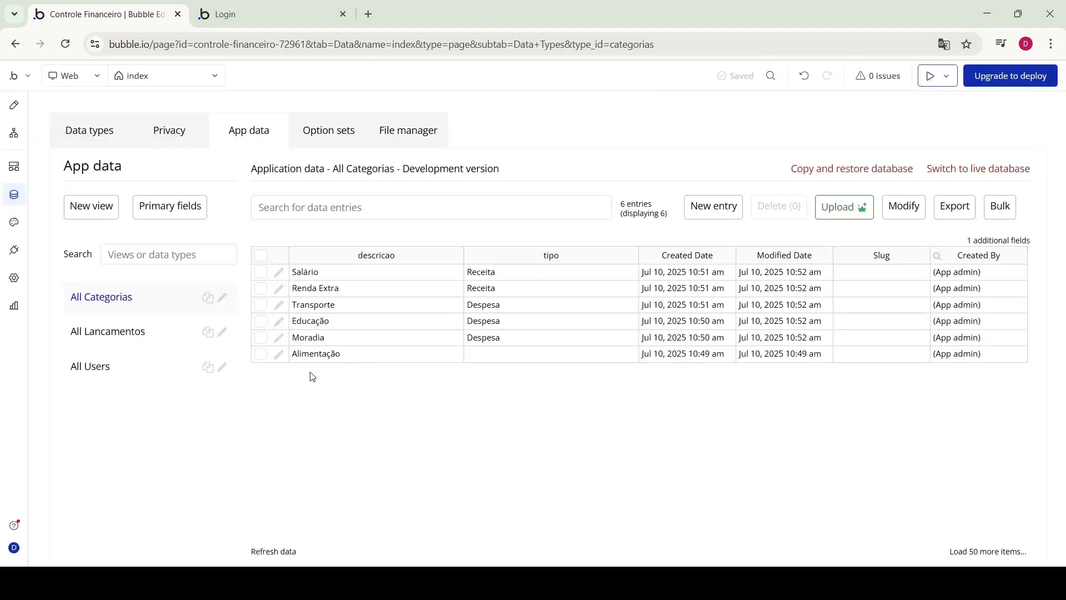
left_click(280, 354)
left_click(533, 166)
left_click(492, 197)
left_click(537, 298)
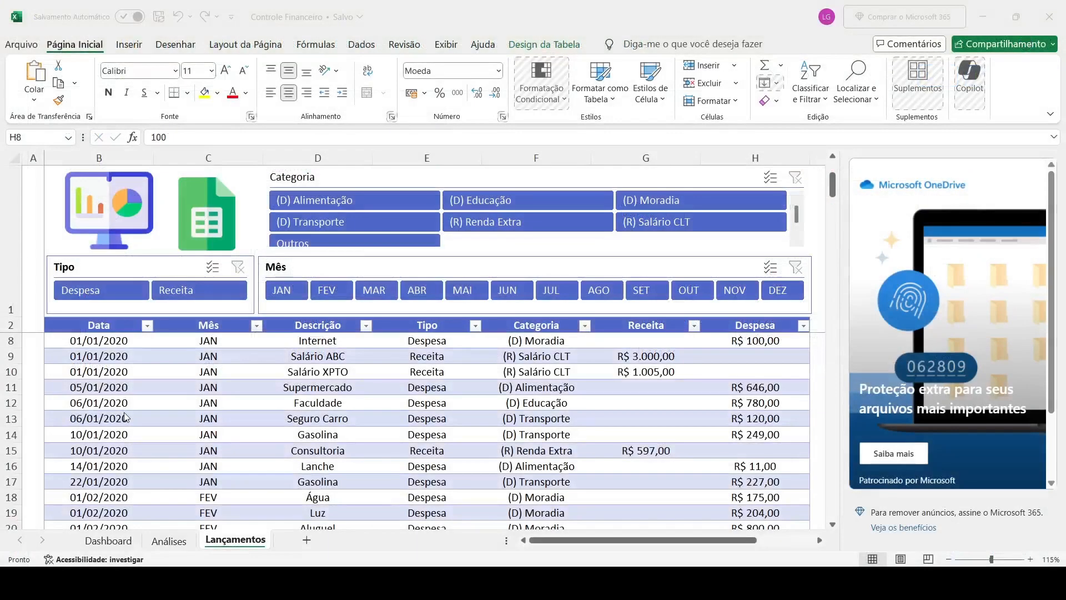
left_click(481, 537)
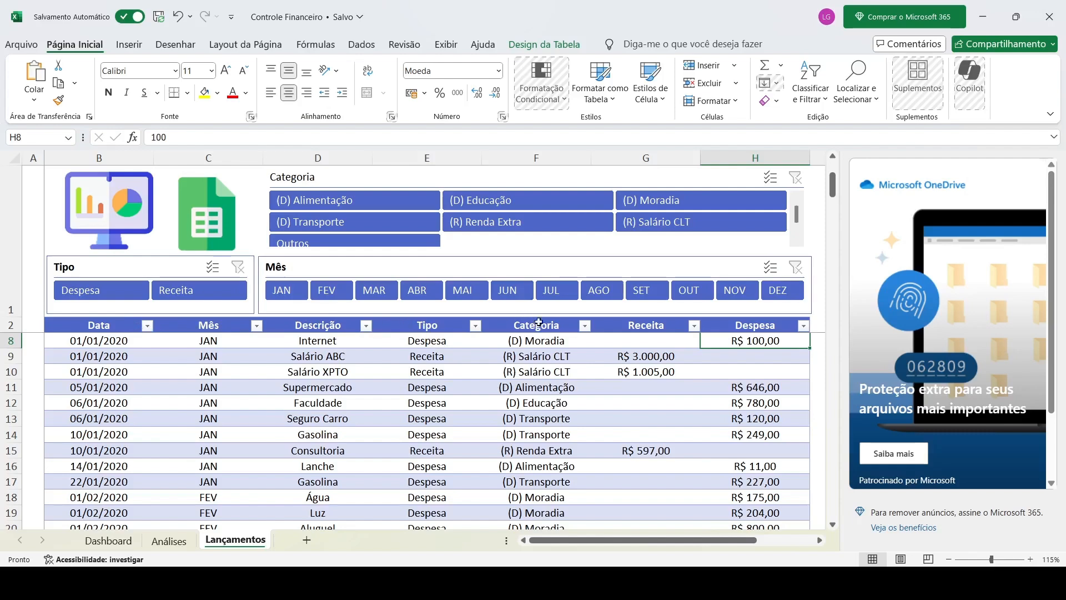
scroll(561, 398, "right", 2)
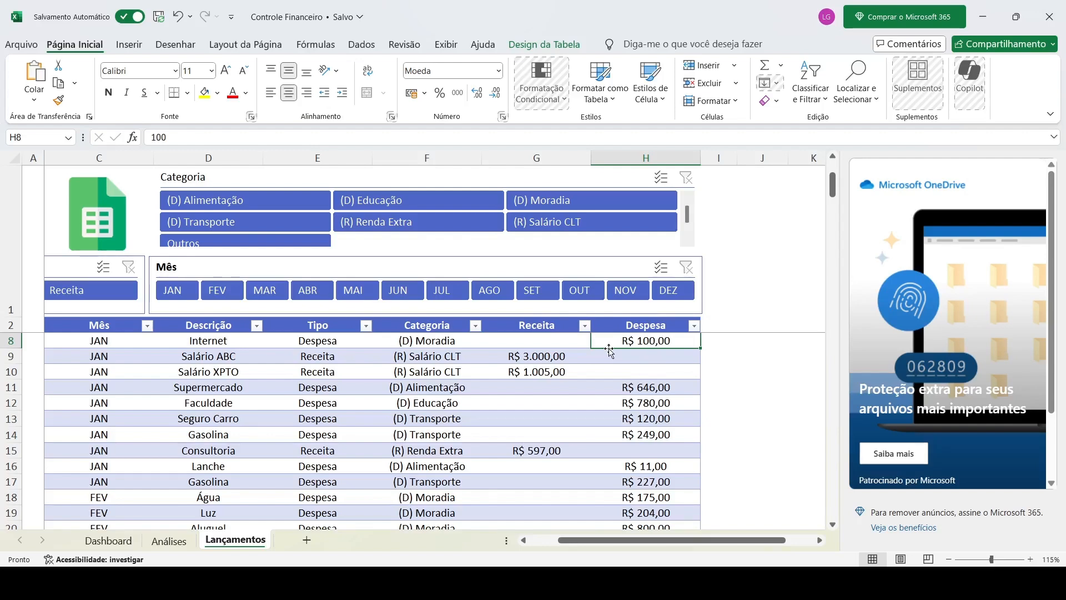
scroll(364, 350, "left", 2)
scroll(407, 347, "up", 3)
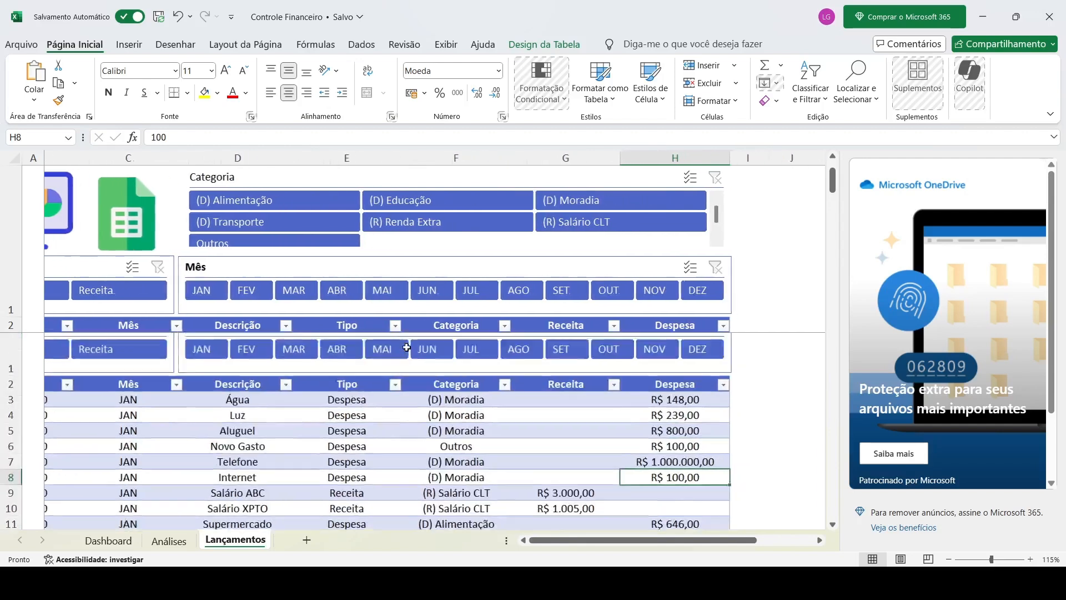
scroll(406, 348, "up", 3)
scroll(361, 381, "right", 1)
scroll(362, 379, "down", 3)
scroll(331, 410, "left", 1)
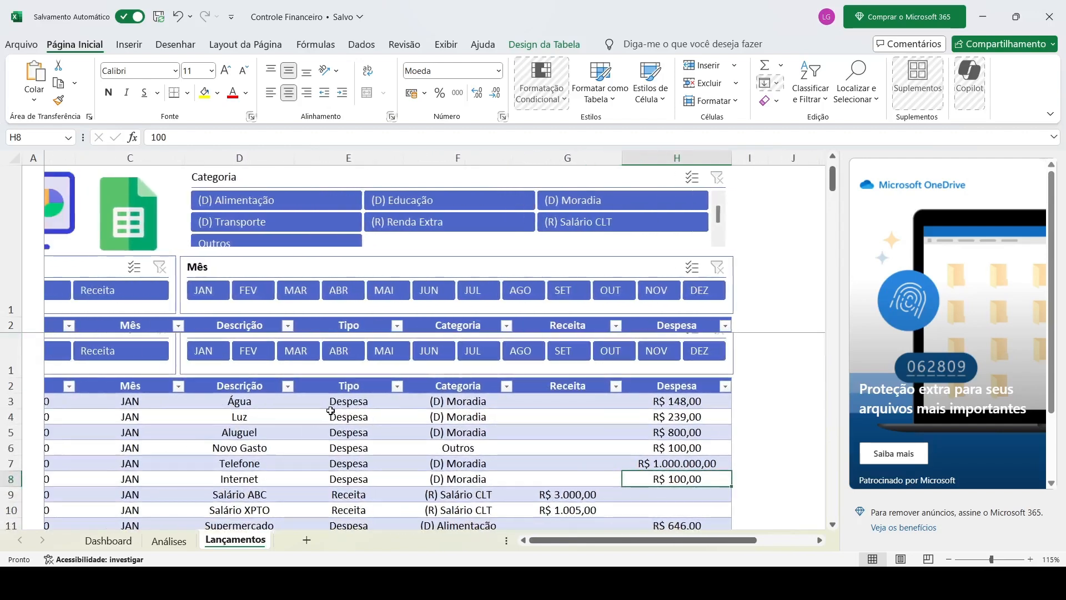
scroll(331, 410, "right", 1)
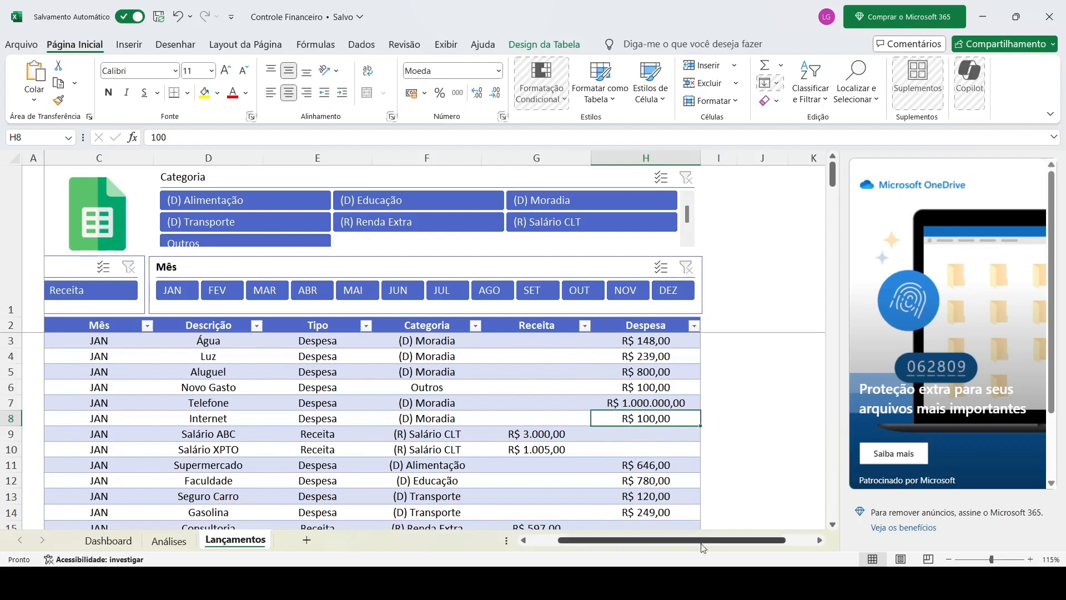
left_click(606, 582)
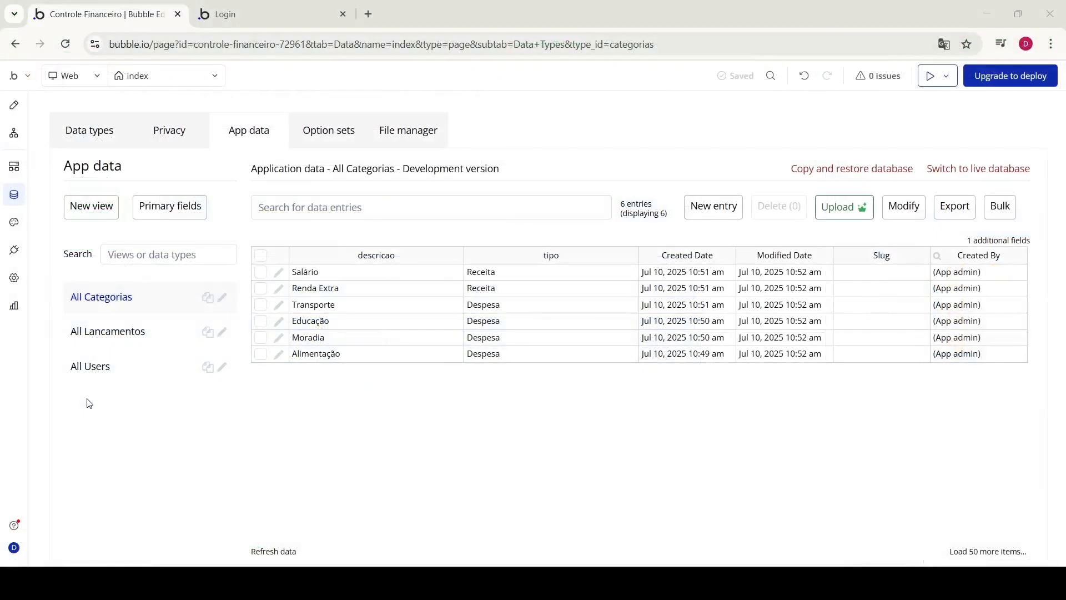
Select Lancamentos and create a number field named valor
left_click(103, 129)
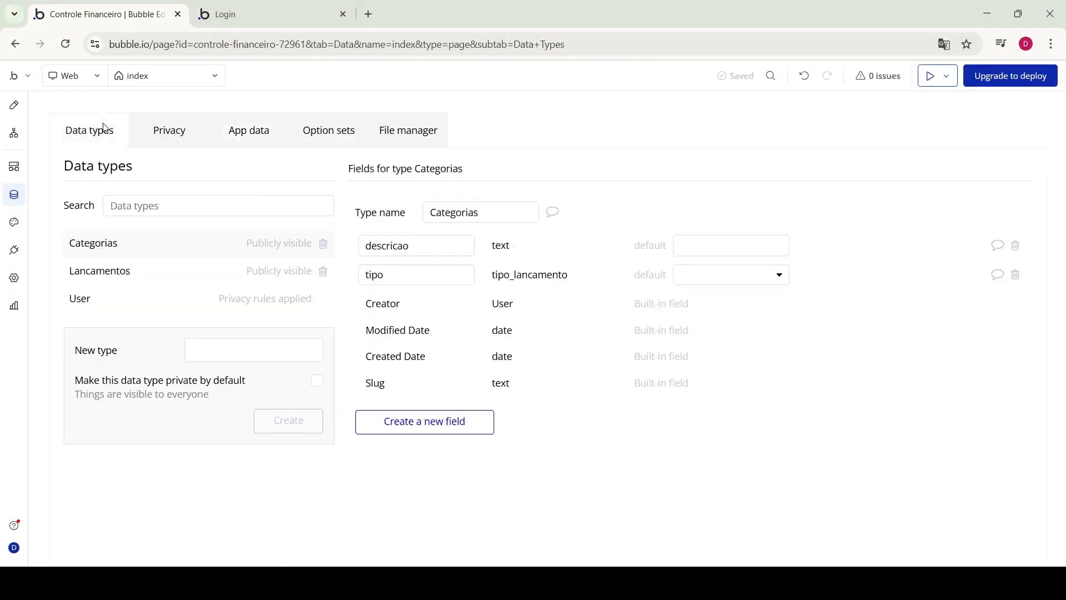
left_click(107, 280)
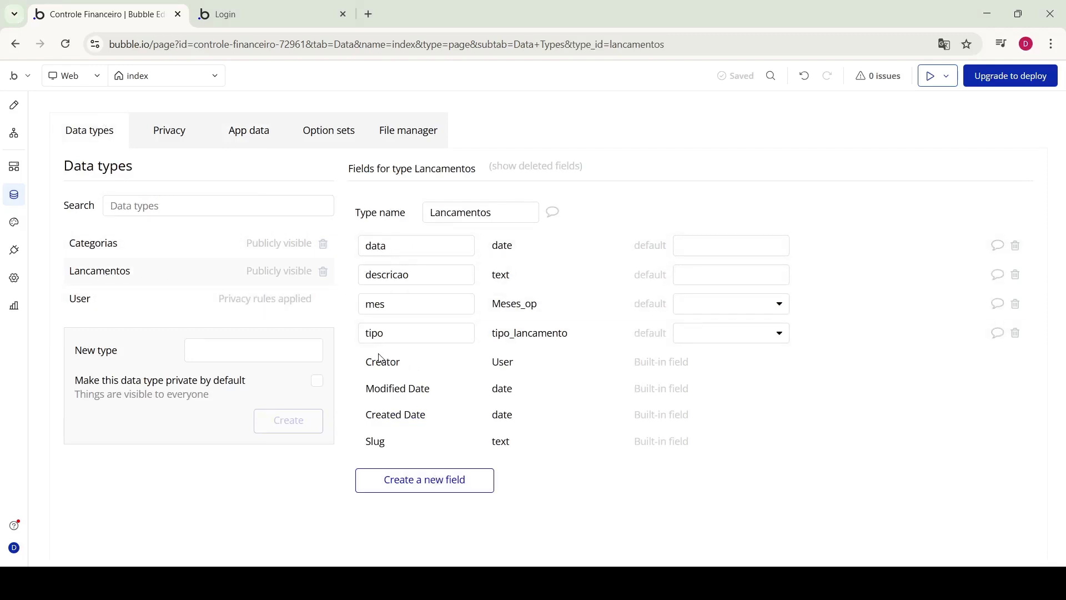
left_click(412, 478)
left_click(456, 185)
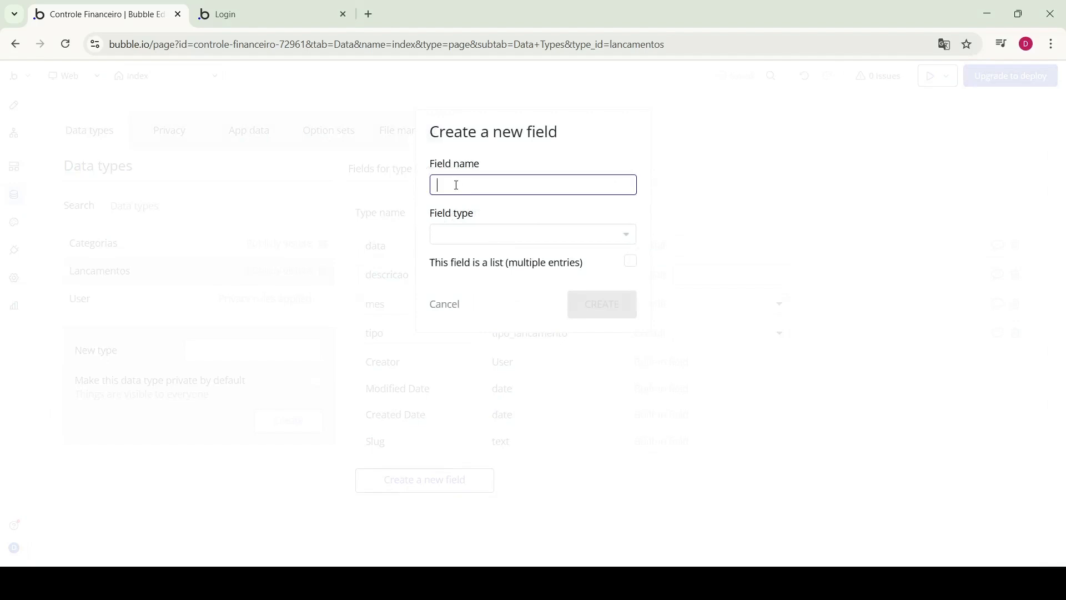
type("receita")
key("BackSpace")
key("BackSpace")
key("BackSpace")
key("BackSpace")
key("BackSpace")
key("BackSpace")
type("despesa")
left_click(485, 237)
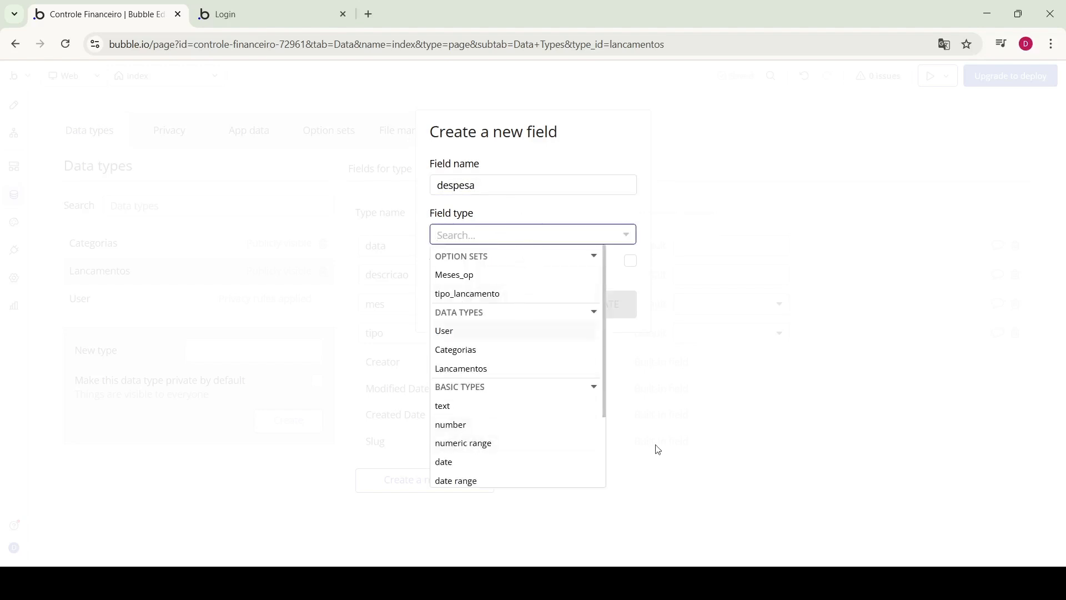
double_click(476, 183)
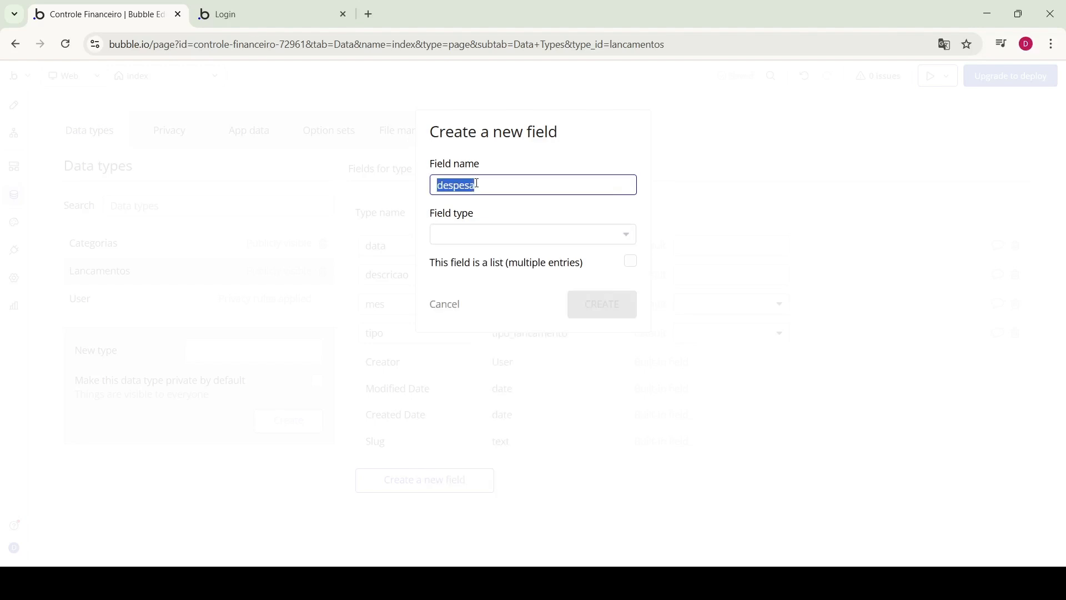
type("valor")
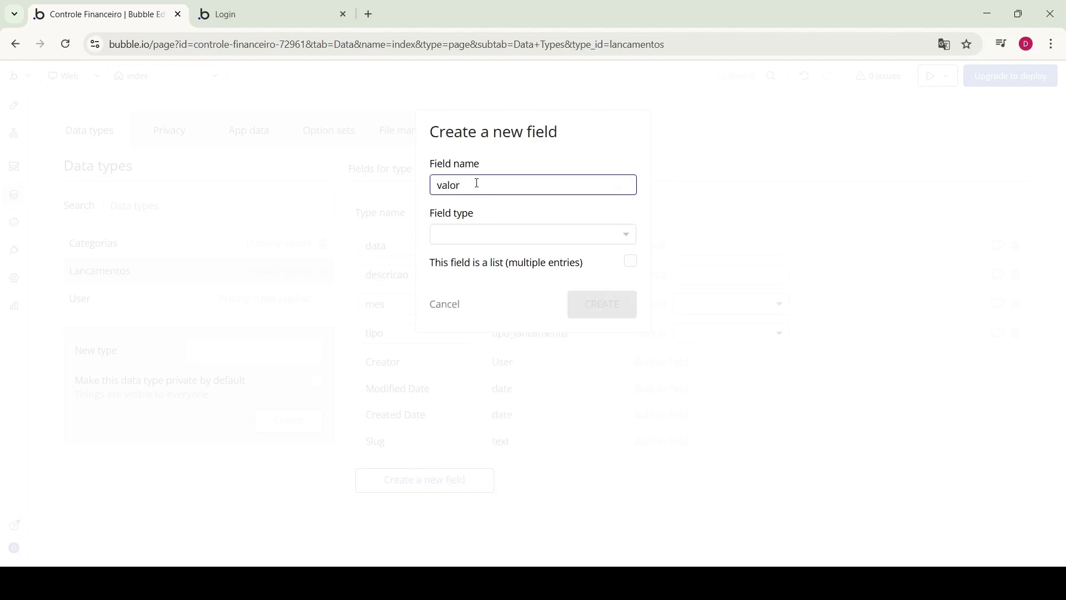
left_click(500, 241)
left_click(473, 424)
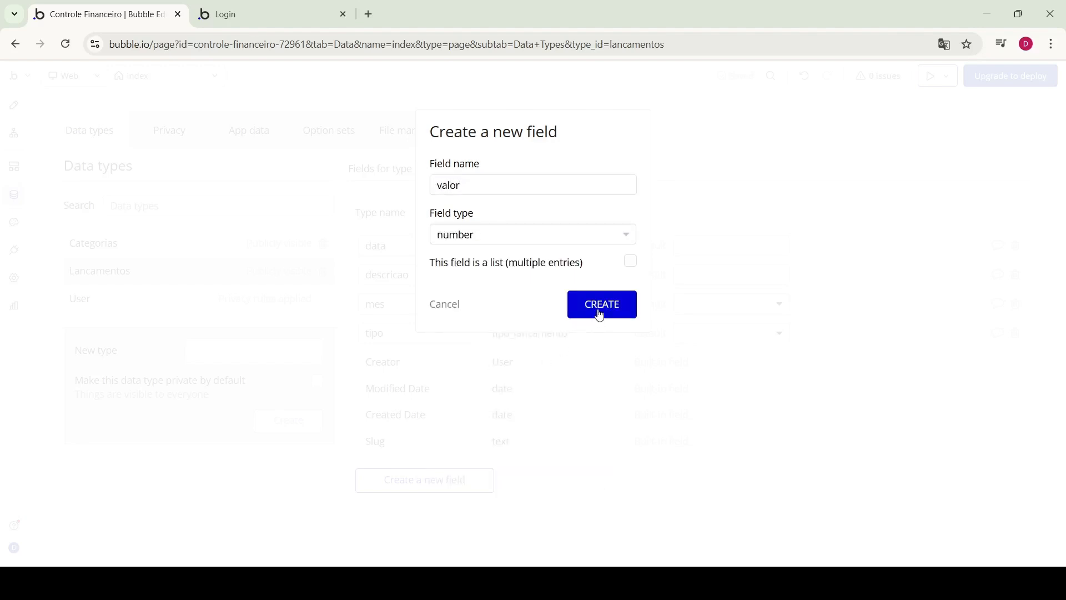
left_click(599, 315)
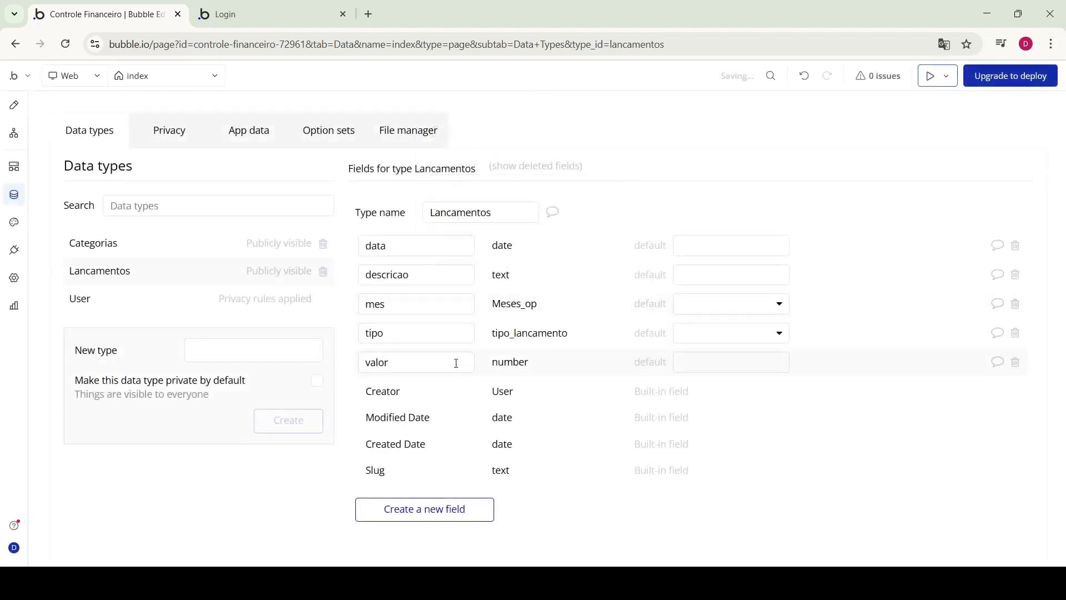
left_click(781, 336)
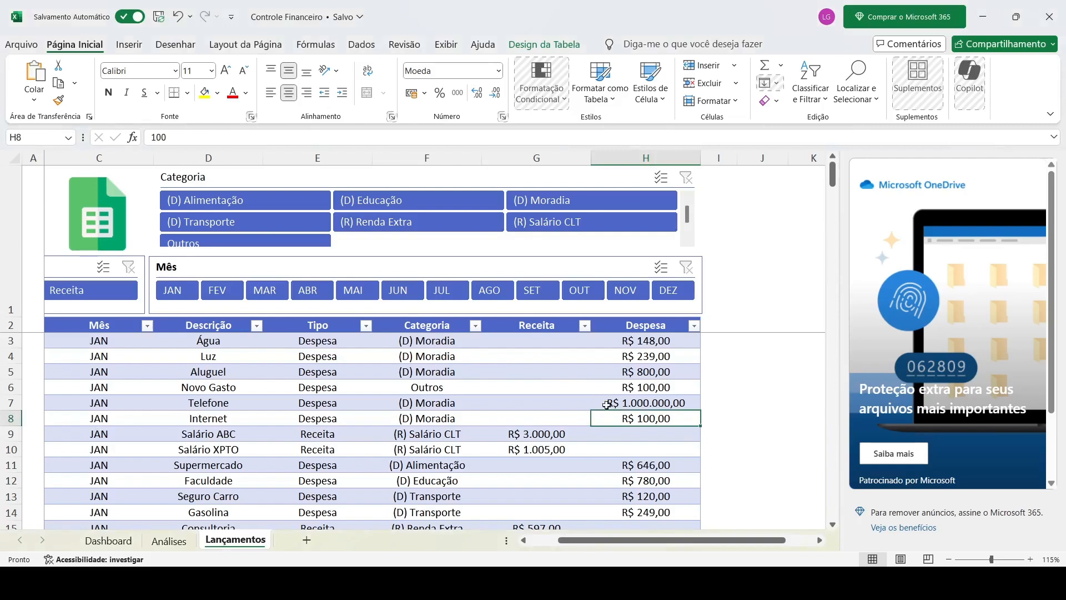
Look through the Análises and Dashboard sheets of the Excel workbook
scroll(626, 443, "left", 2)
scroll(590, 454, "left", 2)
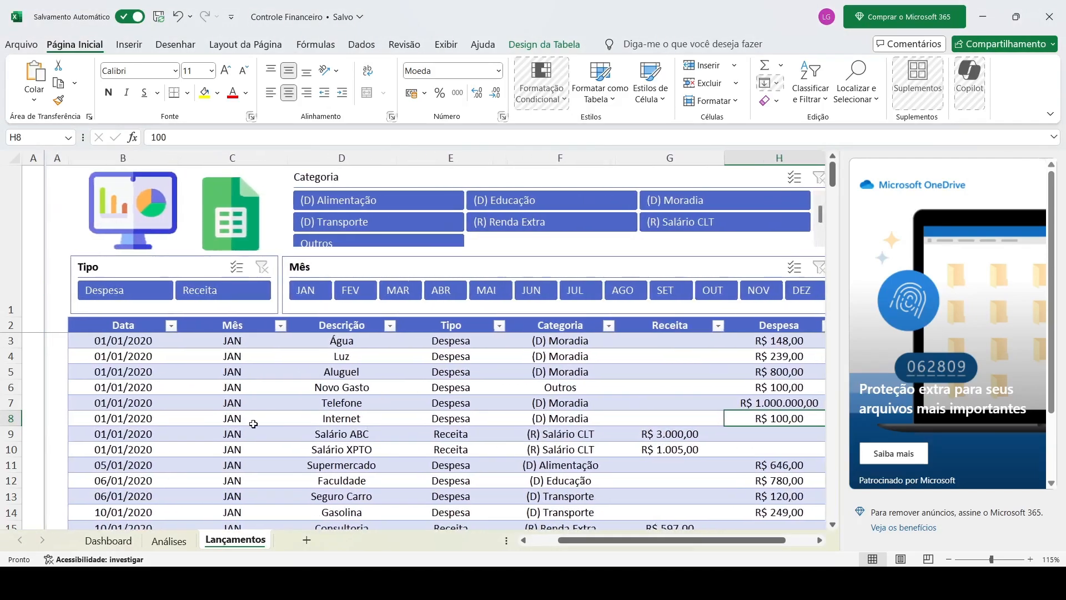
left_click(184, 541)
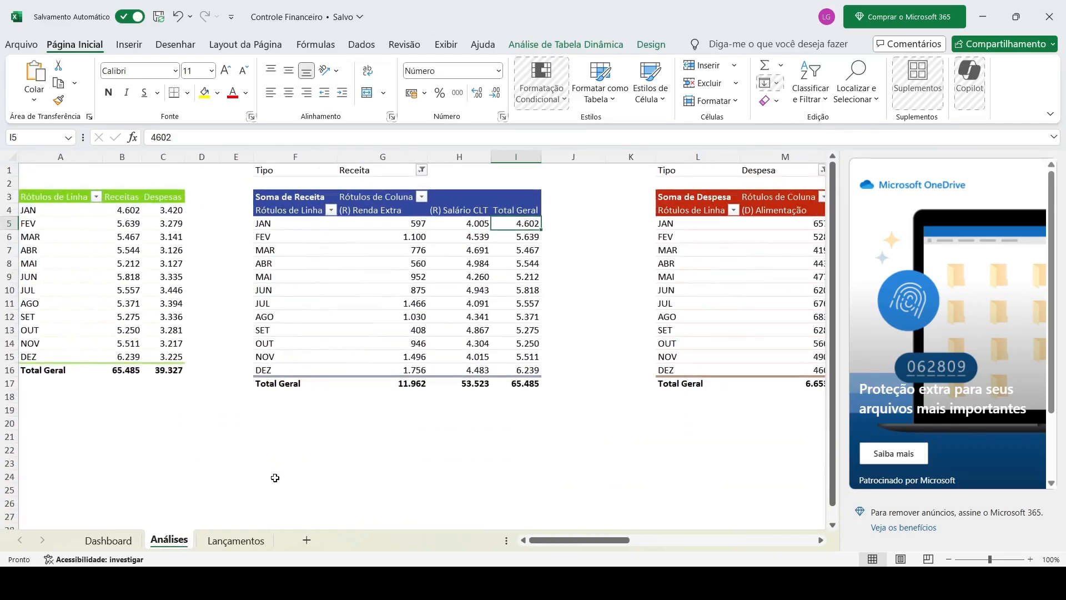
key("ctrl+Page_Up")
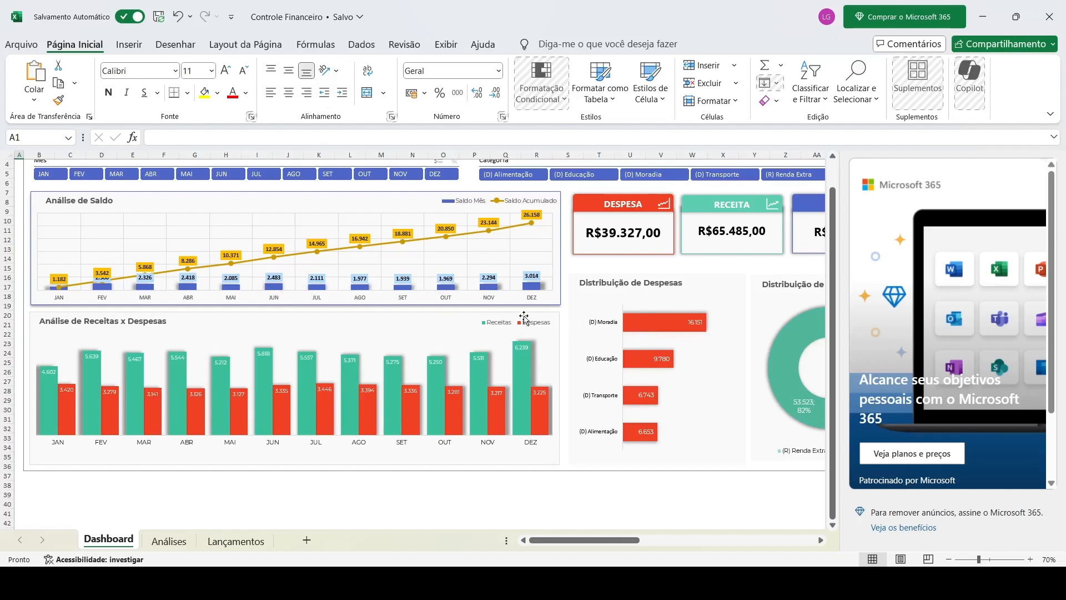
scroll(524, 316, "right", 3)
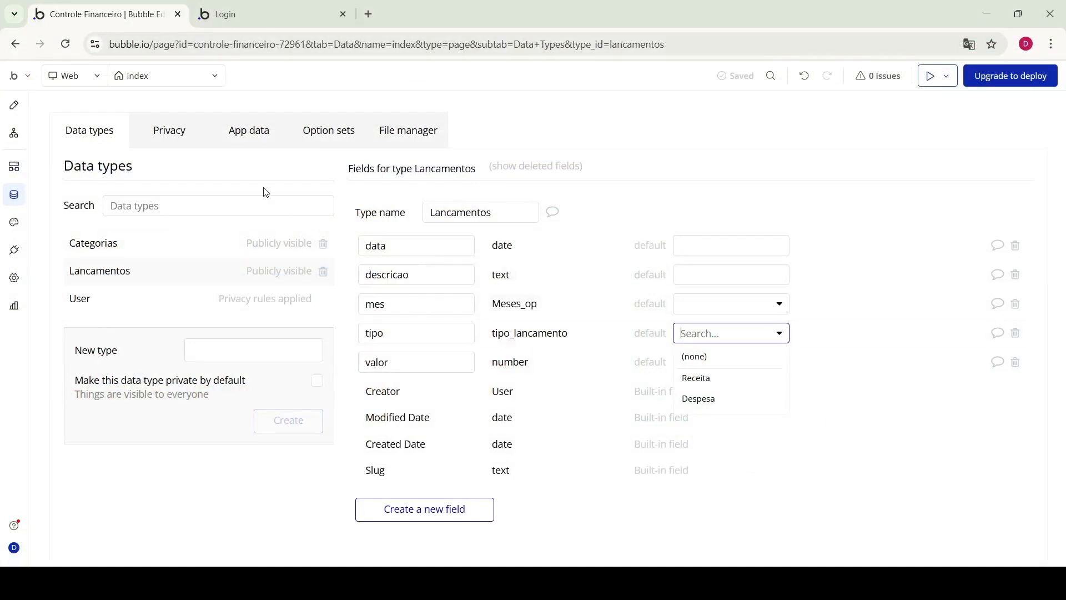
Switch Bubble to the design view and bring up the list of app pages
left_click(14, 106)
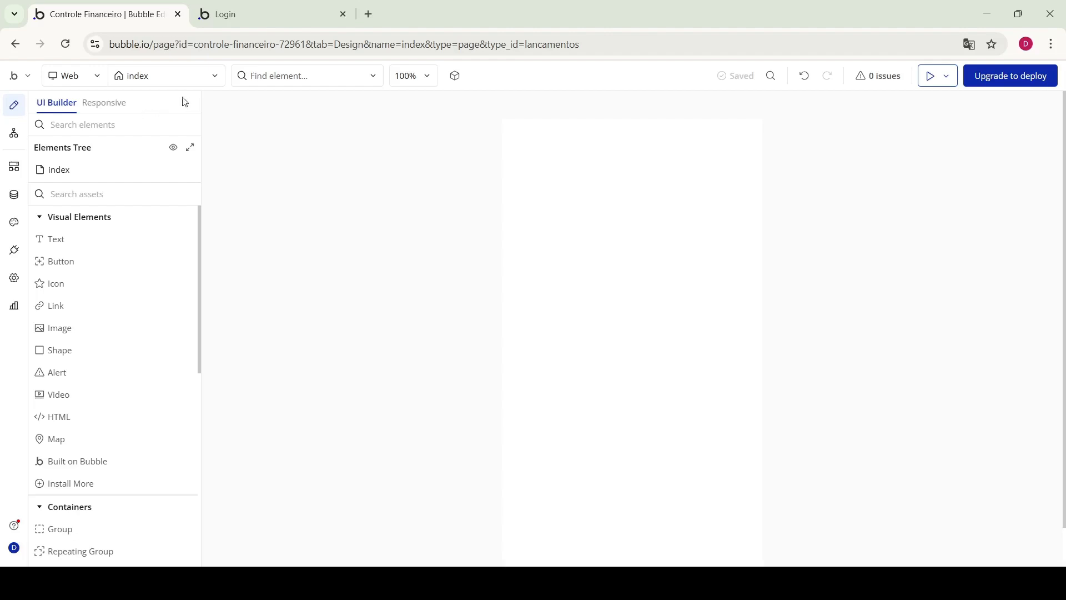
left_click(214, 76)
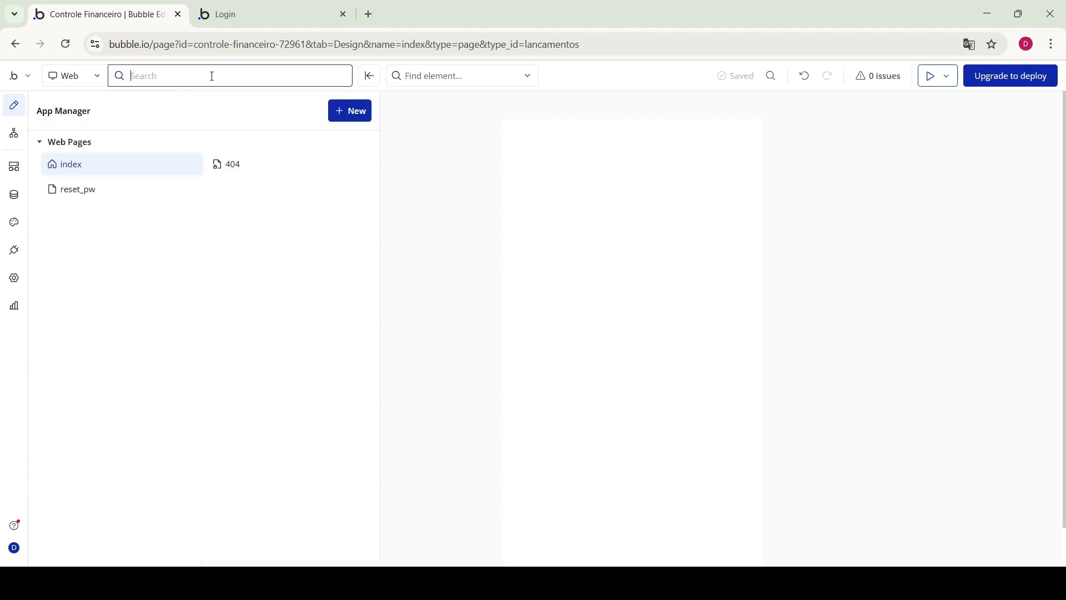
mouse_move(78, 168)
Create a new web page 'Inicio' cloned from index
left_click(356, 114)
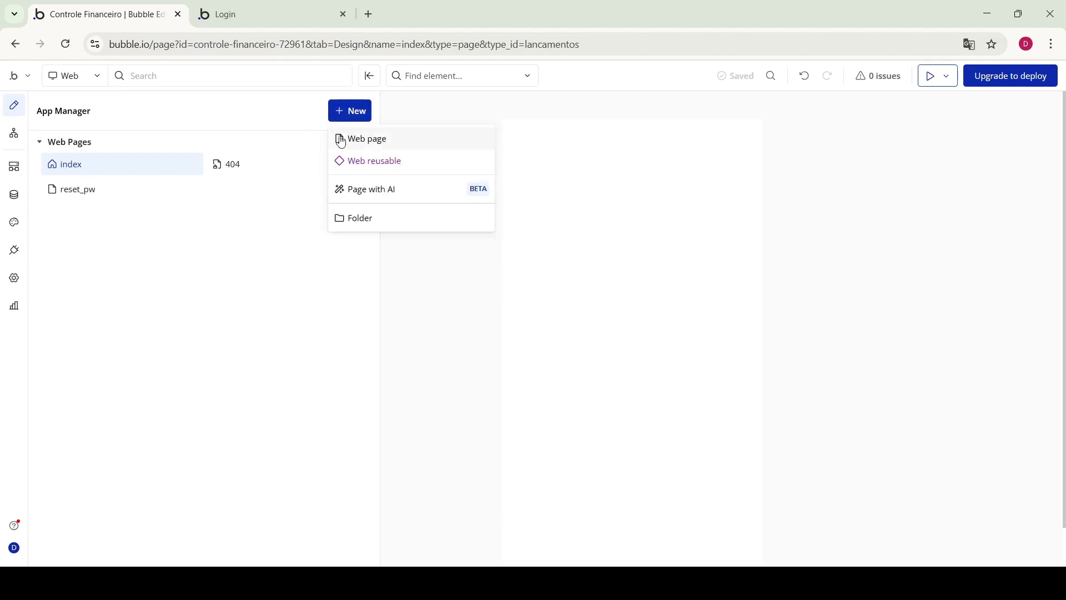
left_click(375, 145)
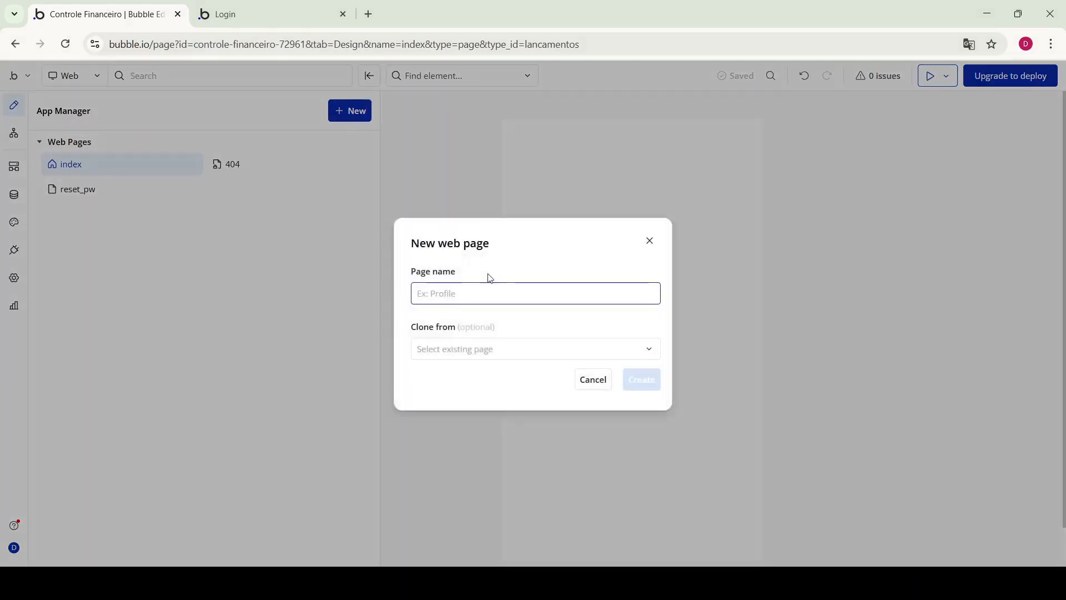
type("Inicio")
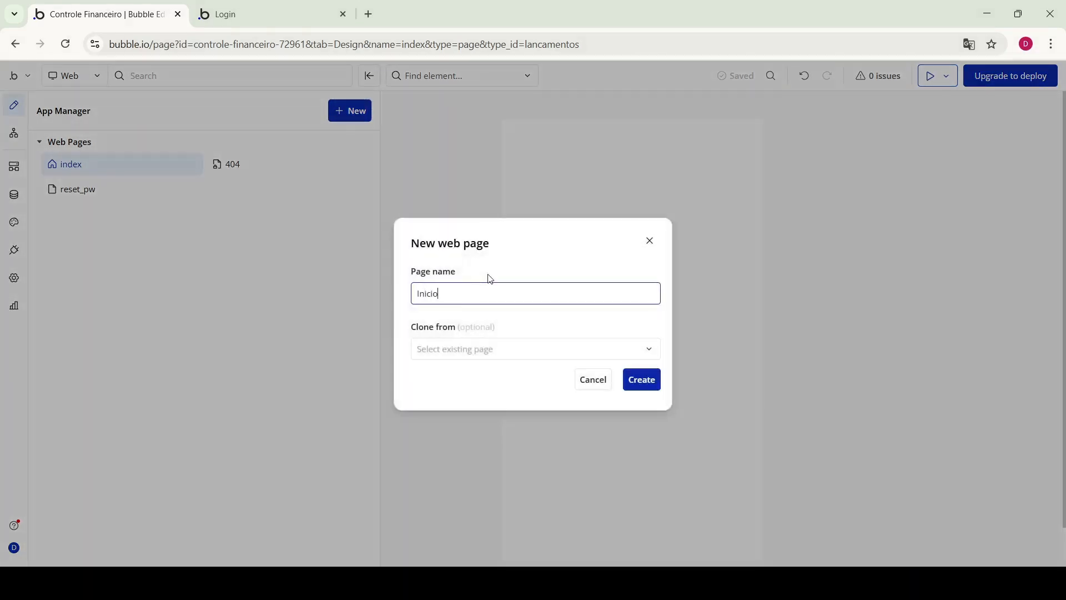
left_click(561, 349)
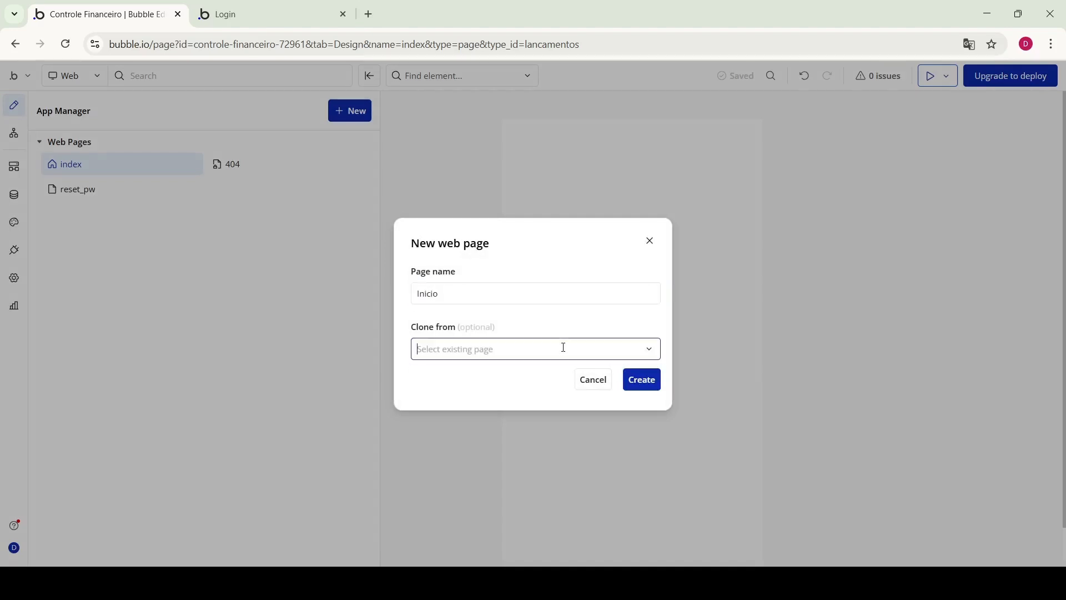
left_click(444, 380)
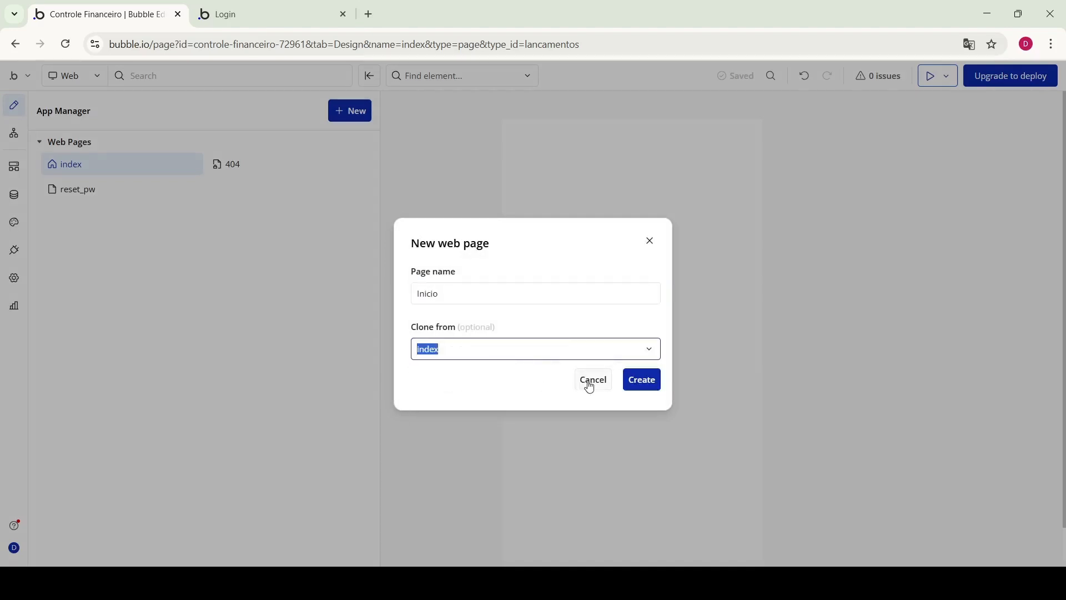
left_click(640, 379)
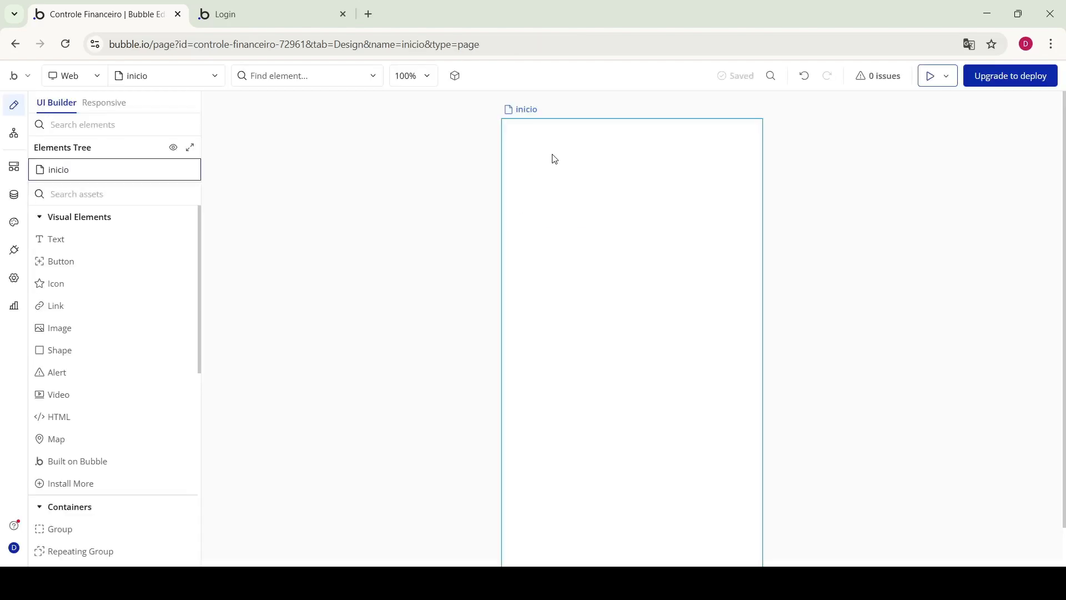
Create a second web page 'lancamentos', also cloned from index
left_click(218, 79)
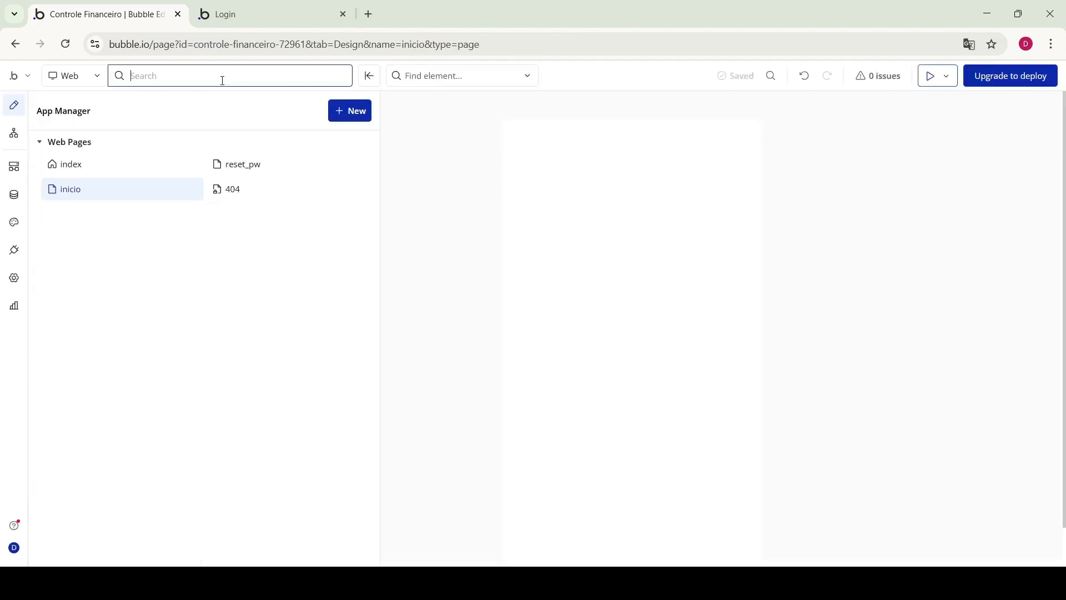
left_click(365, 119)
left_click(432, 140)
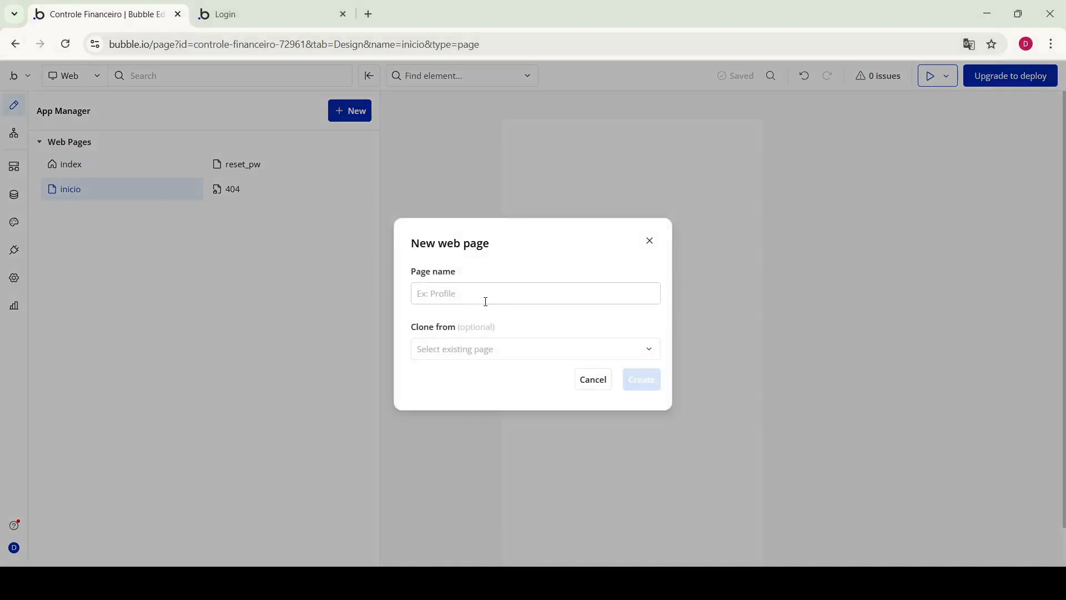
type("lancamentos")
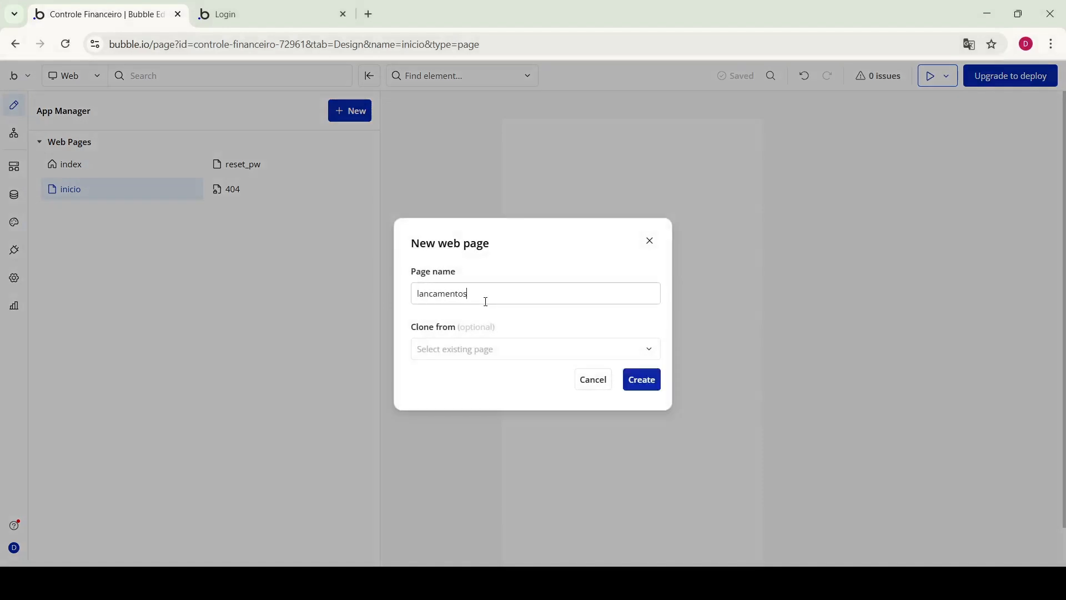
left_click(514, 356)
left_click(493, 377)
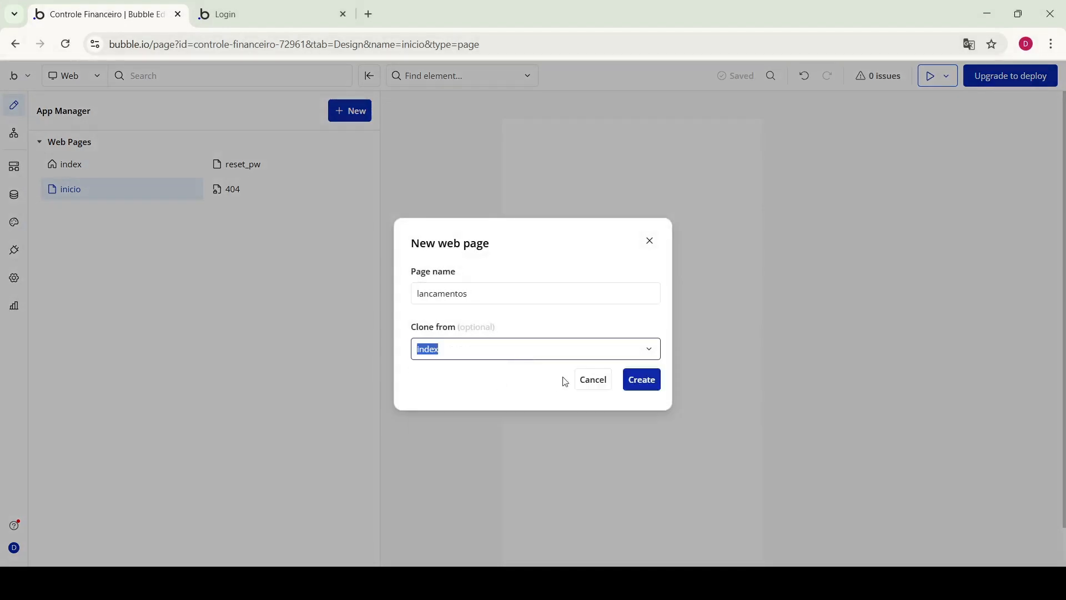
left_click(653, 387)
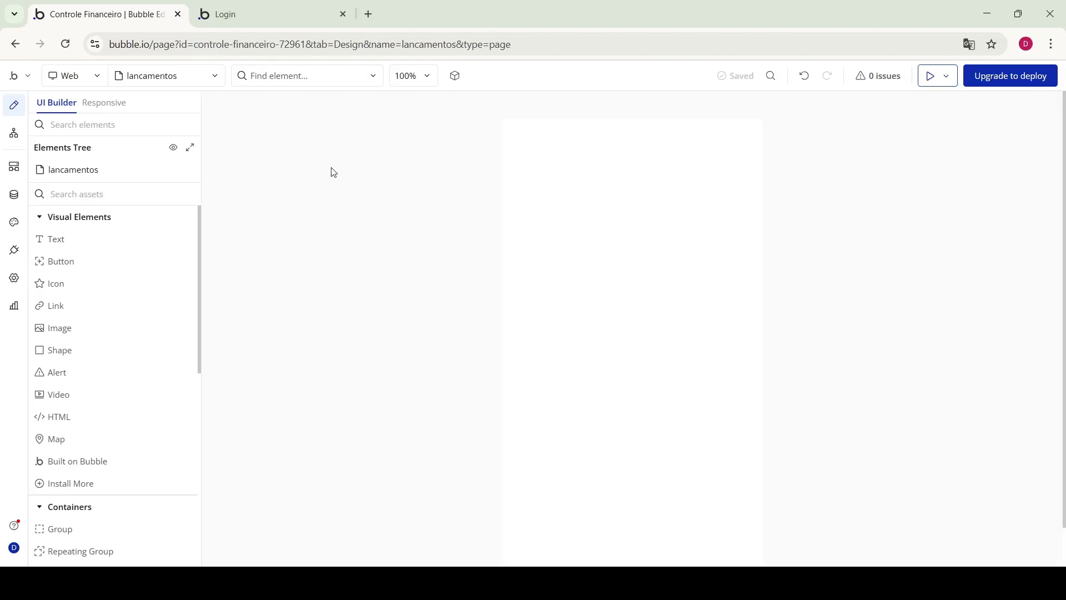
Add a 'dashboard' web page cloned from index, then view the page list
left_click(221, 73)
left_click(349, 111)
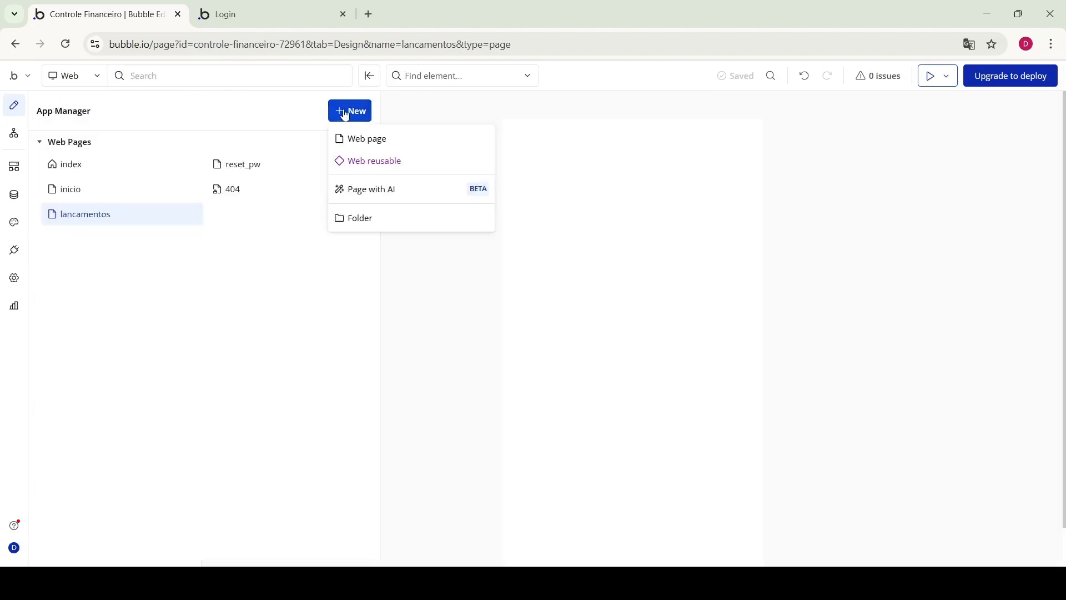
left_click(425, 143)
left_click(492, 302)
type("dashboard")
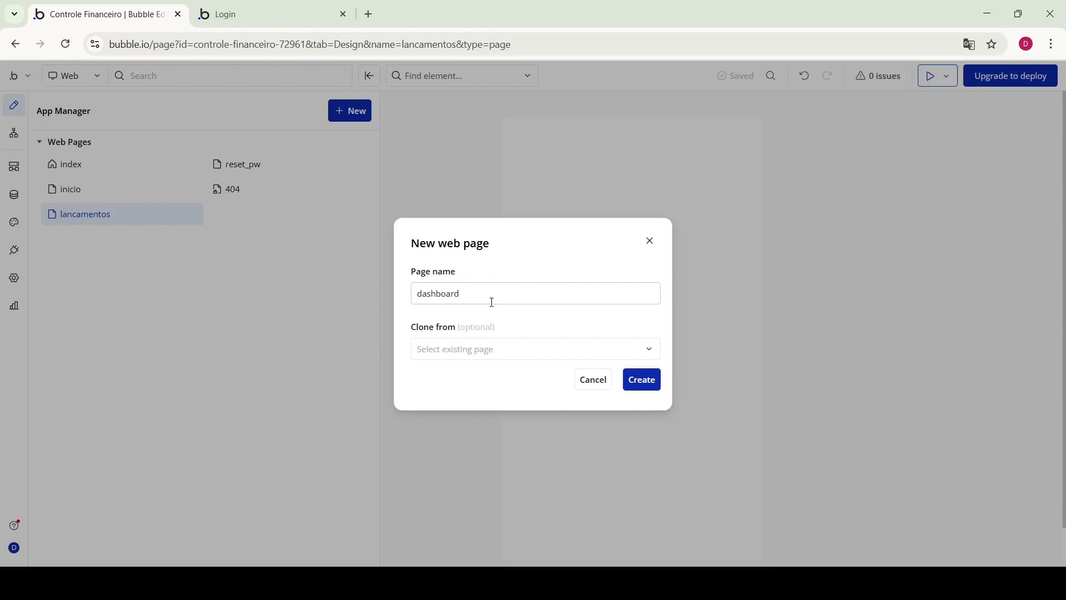
left_click(527, 355)
left_click(499, 378)
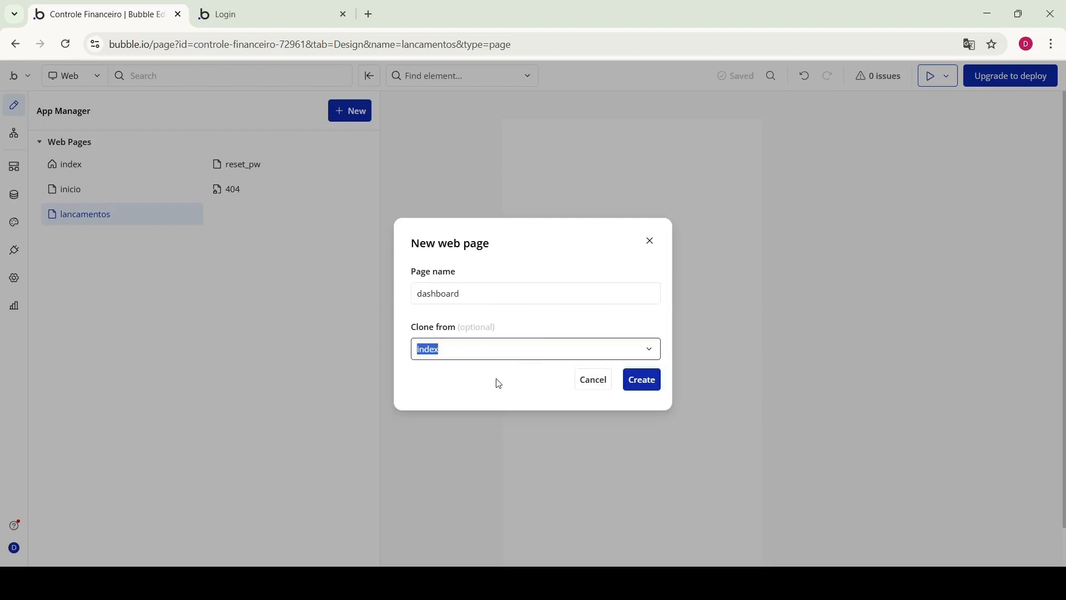
left_click(642, 388)
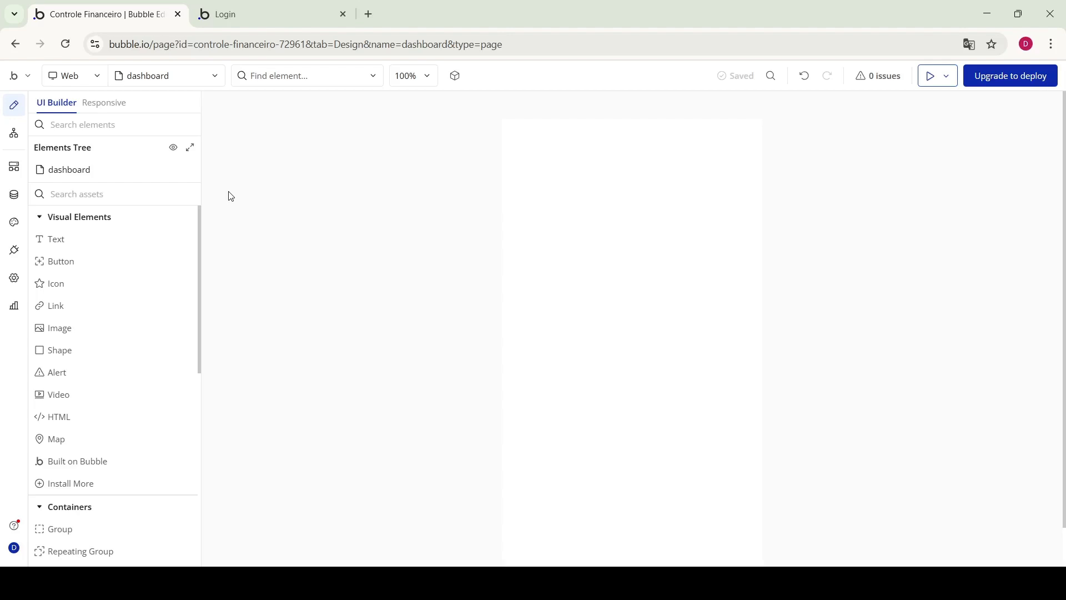
left_click(183, 76)
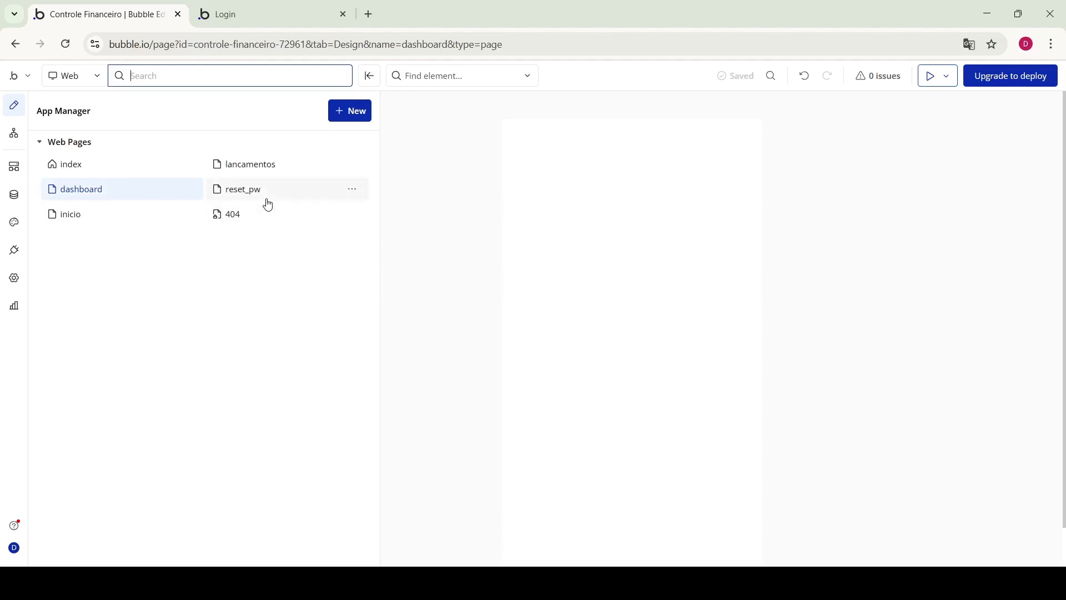
Open the reset_pw page and then the 404 page to look them over
mouse_move(268, 201)
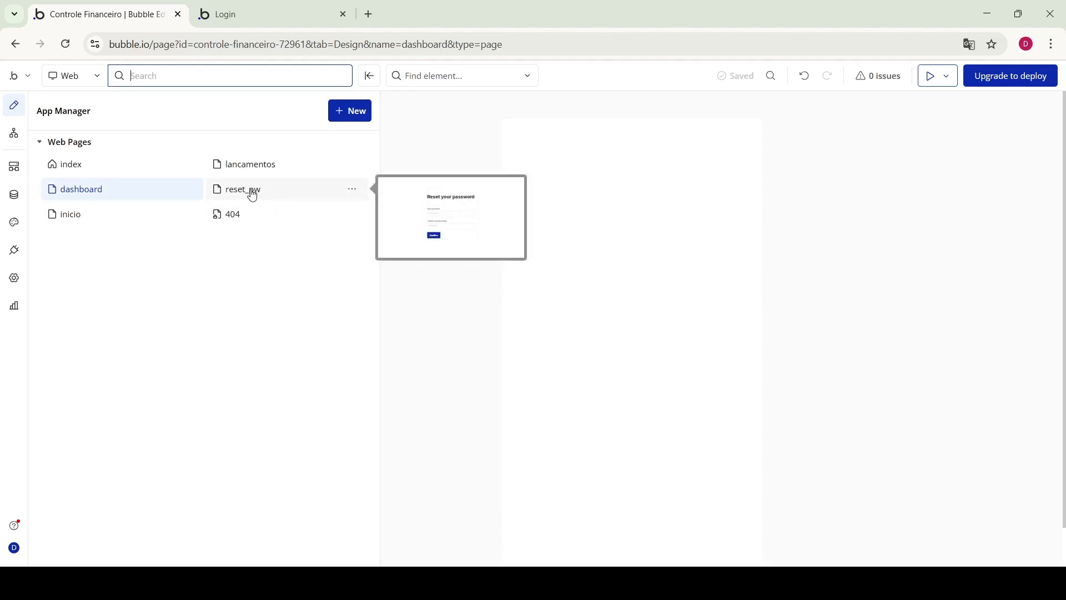
left_click(249, 191)
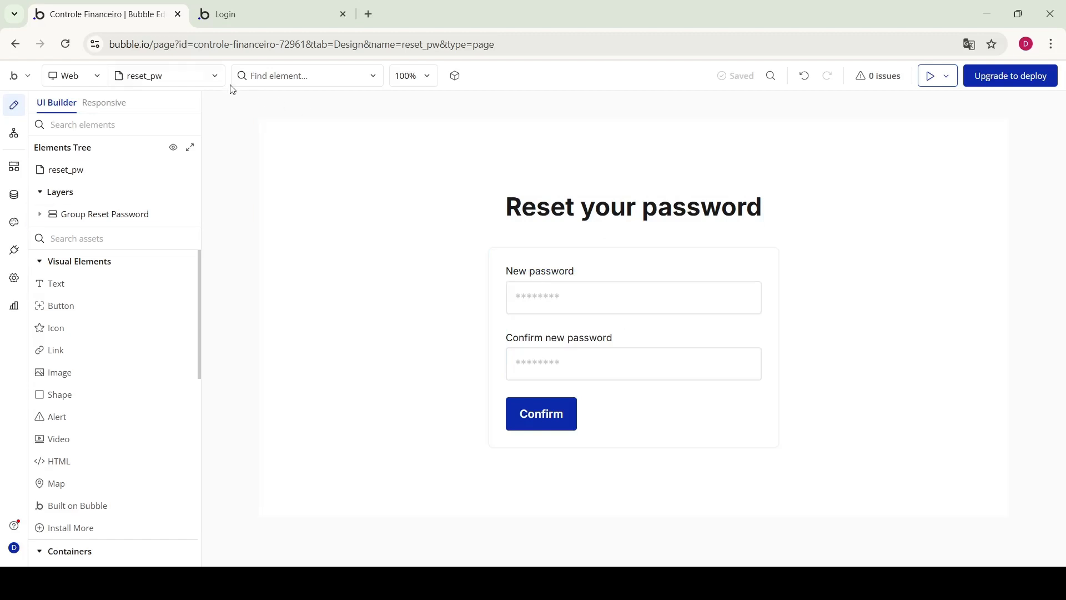
left_click(148, 78)
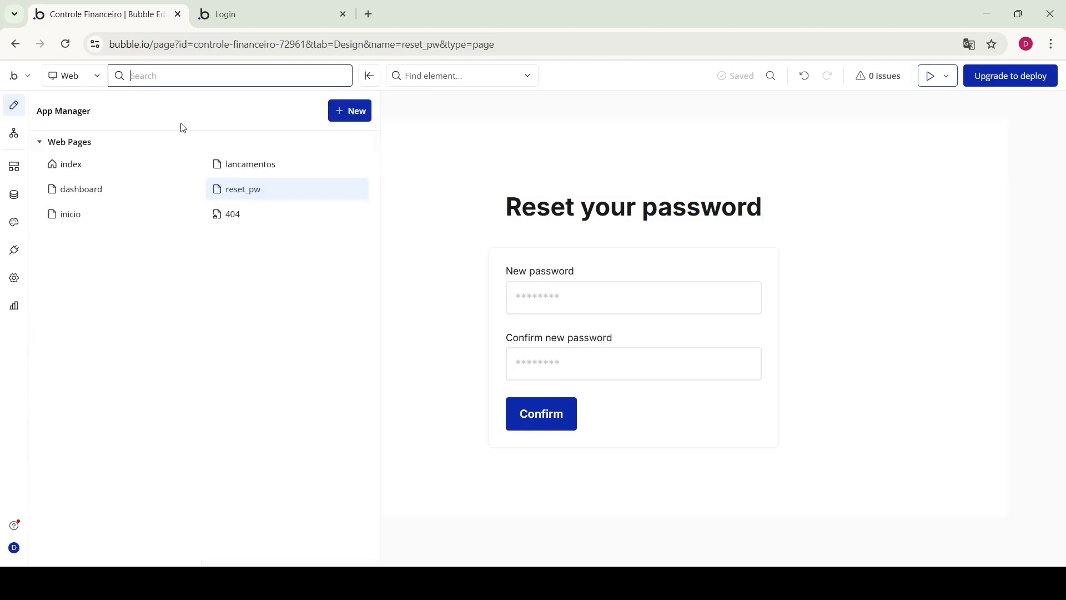
left_click(236, 217)
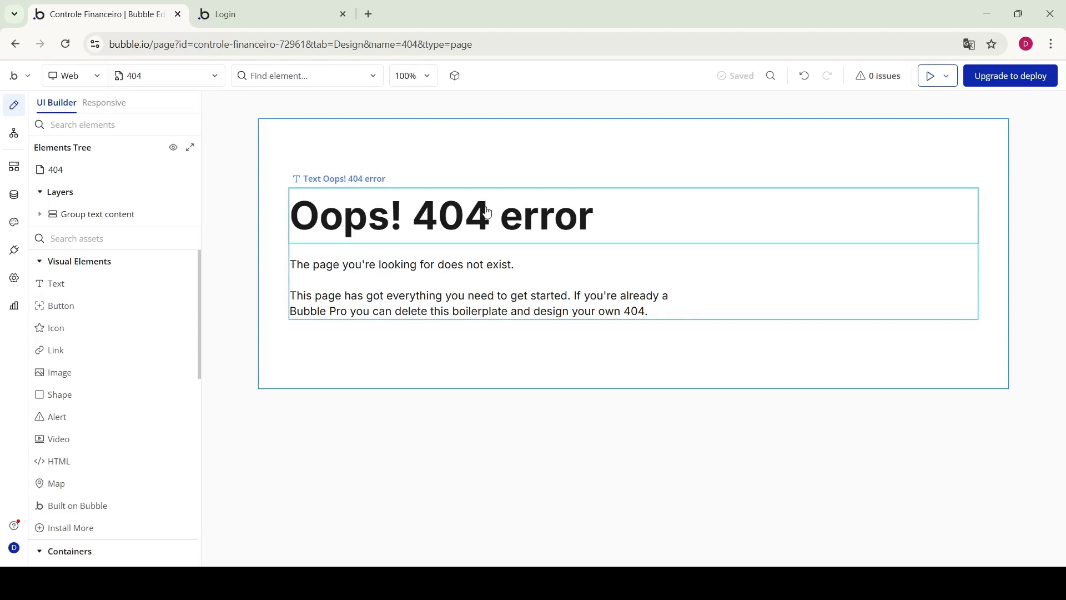
Switch back to editing the index page from the page list
left_click(216, 81)
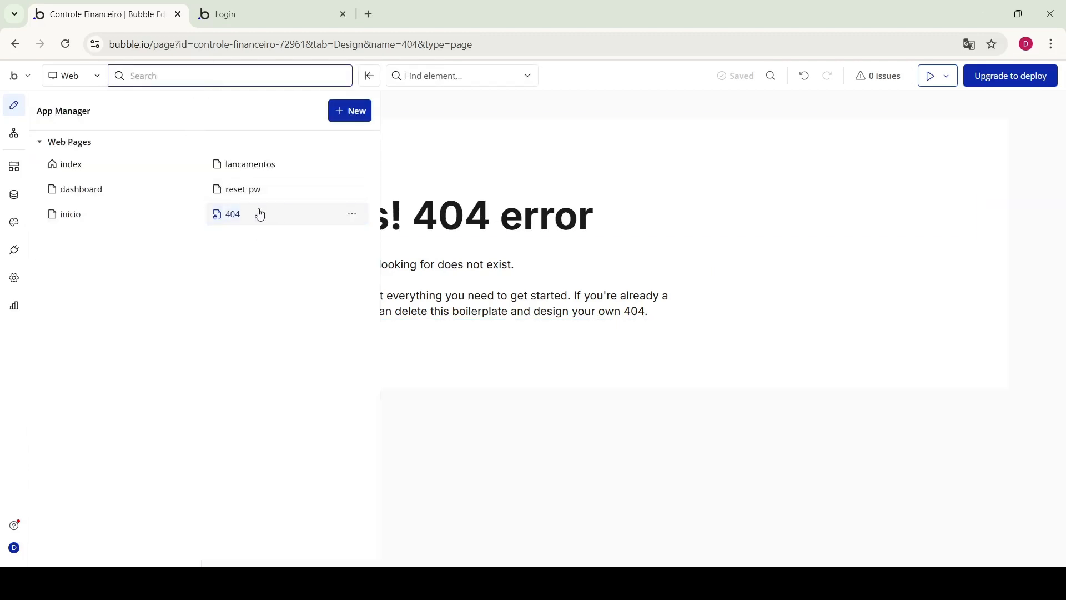
mouse_move(275, 195)
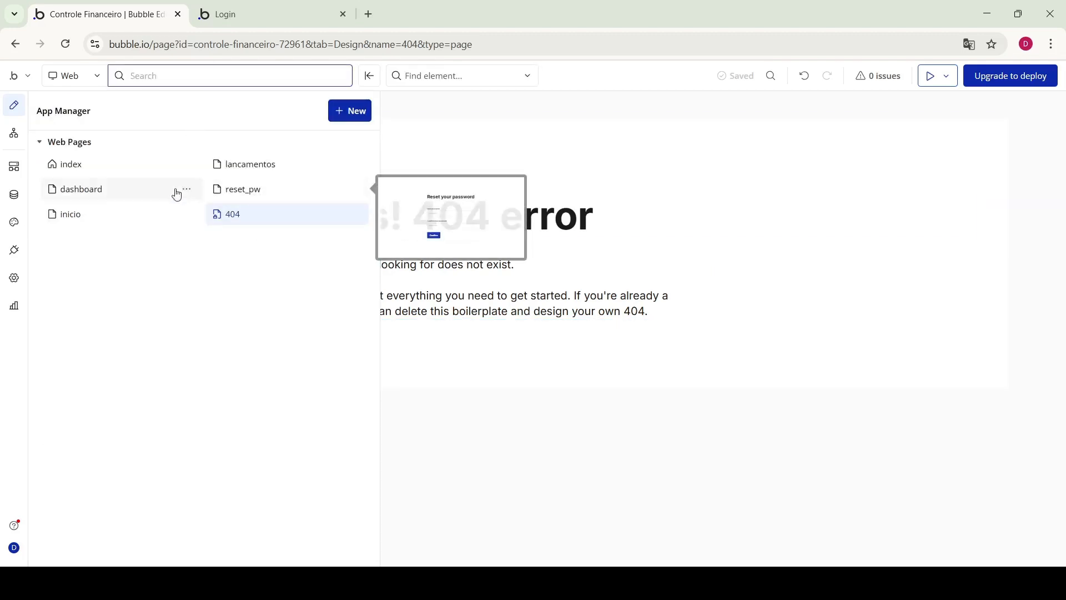
mouse_move(110, 166)
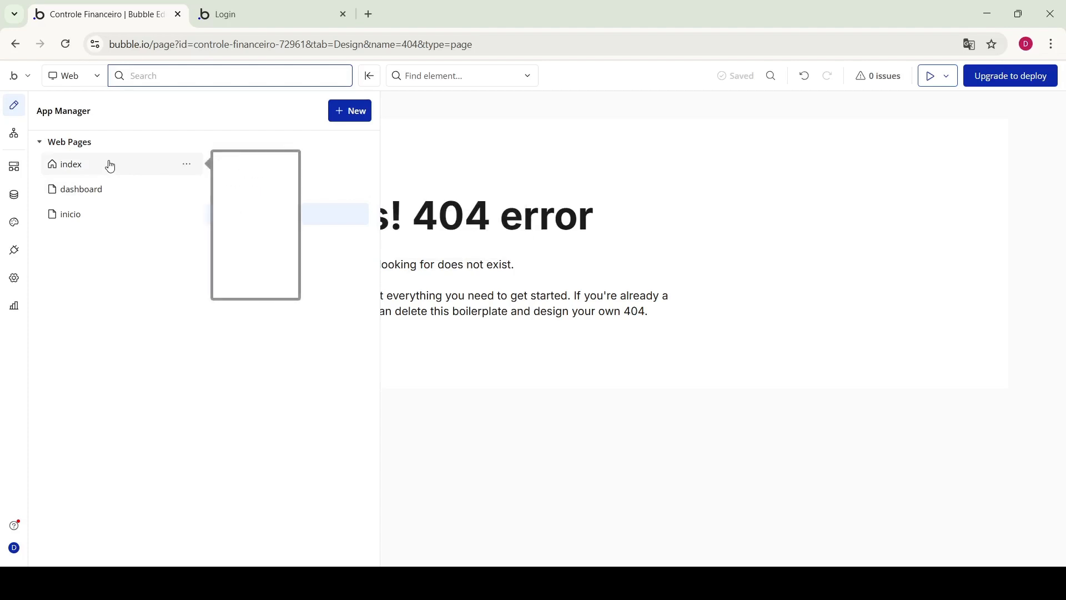
left_click(110, 165)
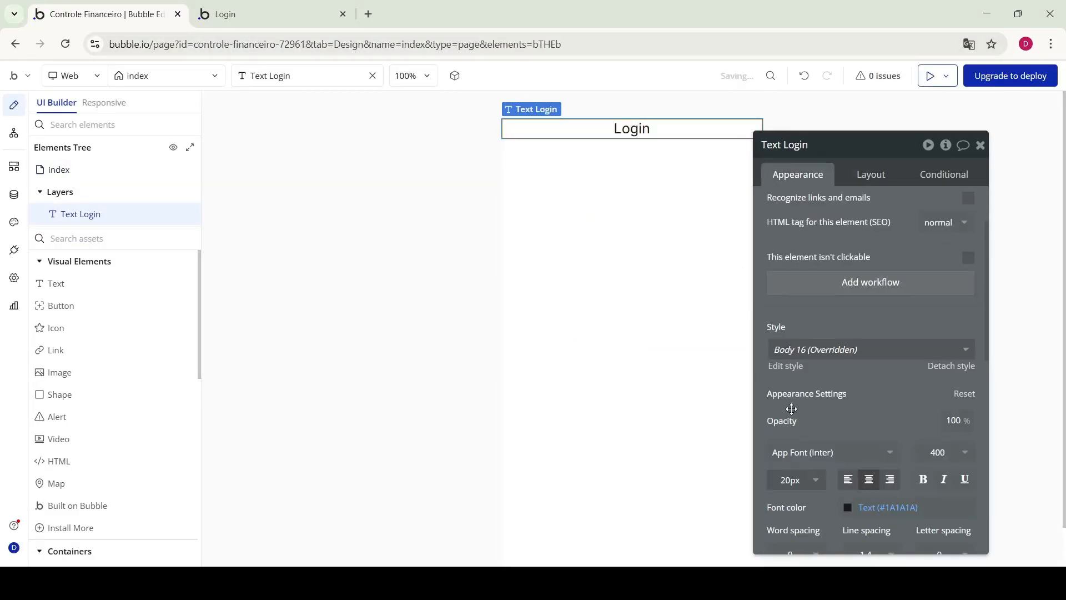
Wrap the Login text in a column container
right_click(616, 126)
mouse_move(709, 243)
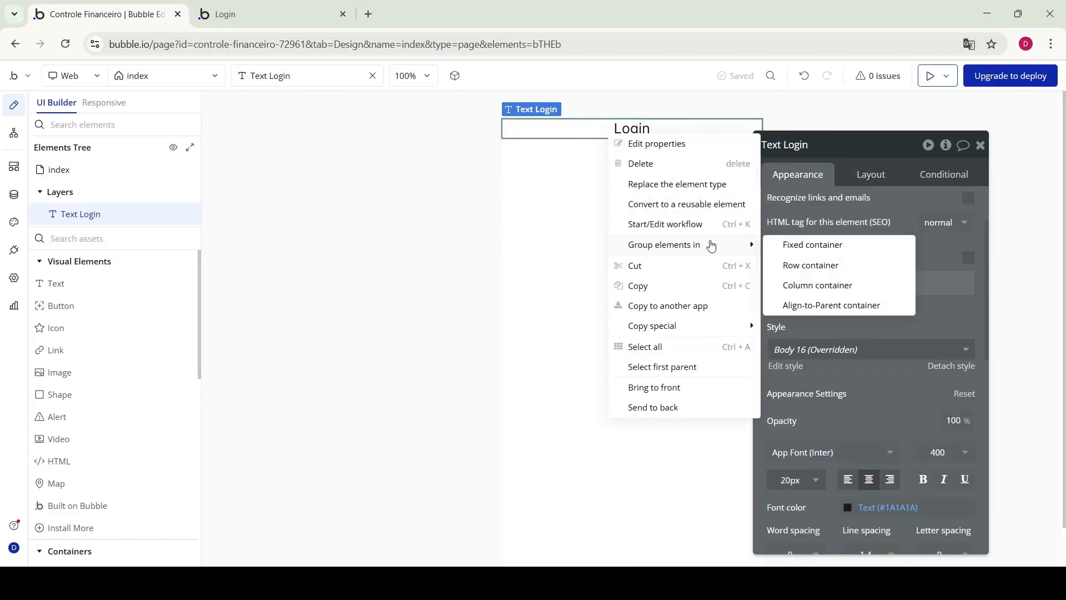
left_click(819, 283)
scroll(879, 297, "down", 5)
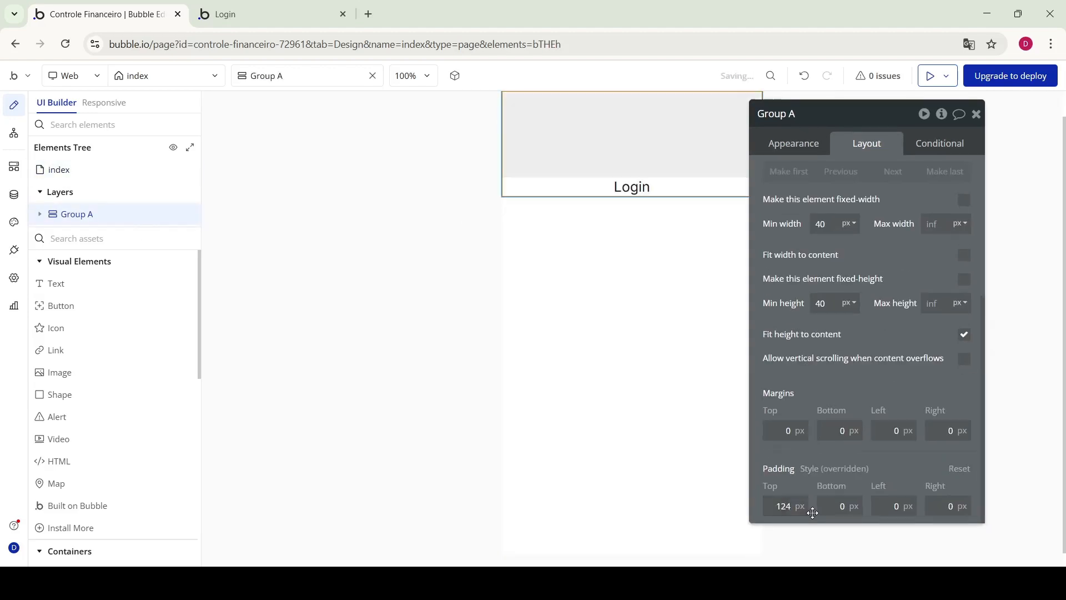
Bring up the context menu for the index page and Group A in the Elements Tree
left_click(698, 274)
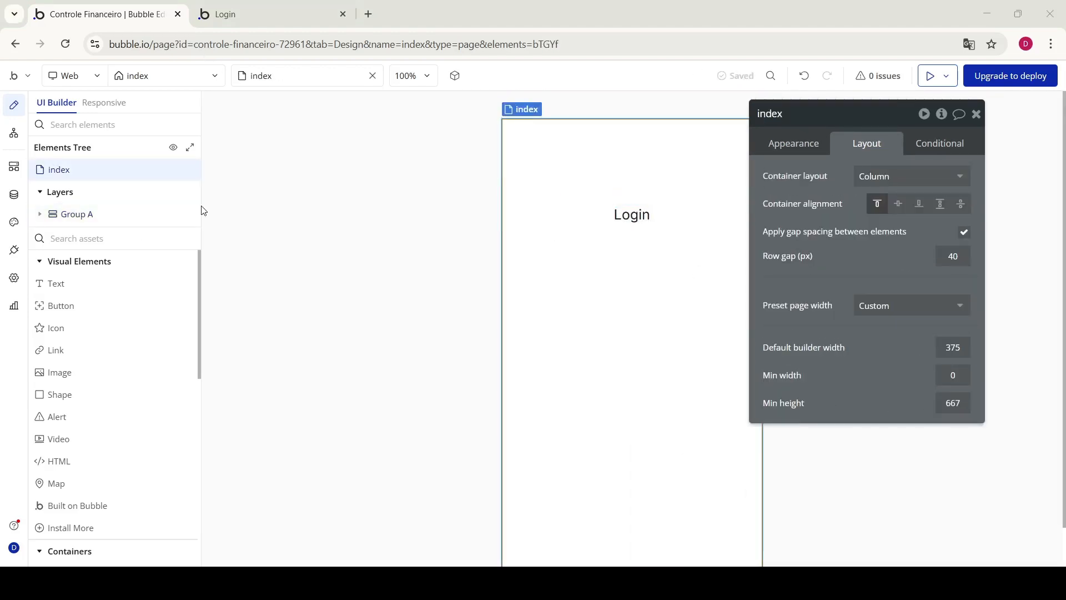
right_click(568, 289)
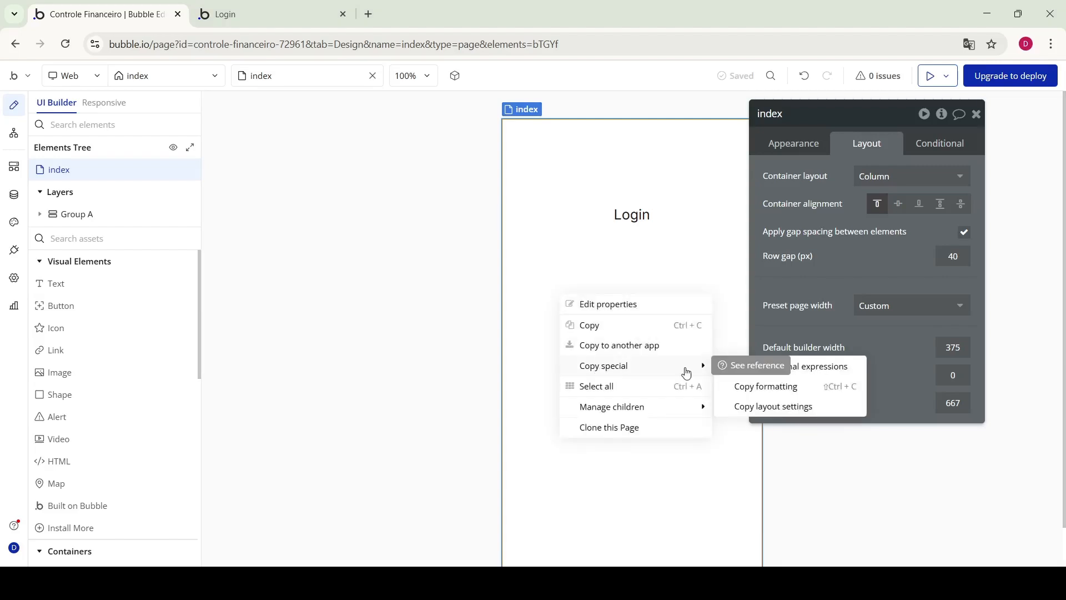
left_click(600, 302)
right_click(568, 330)
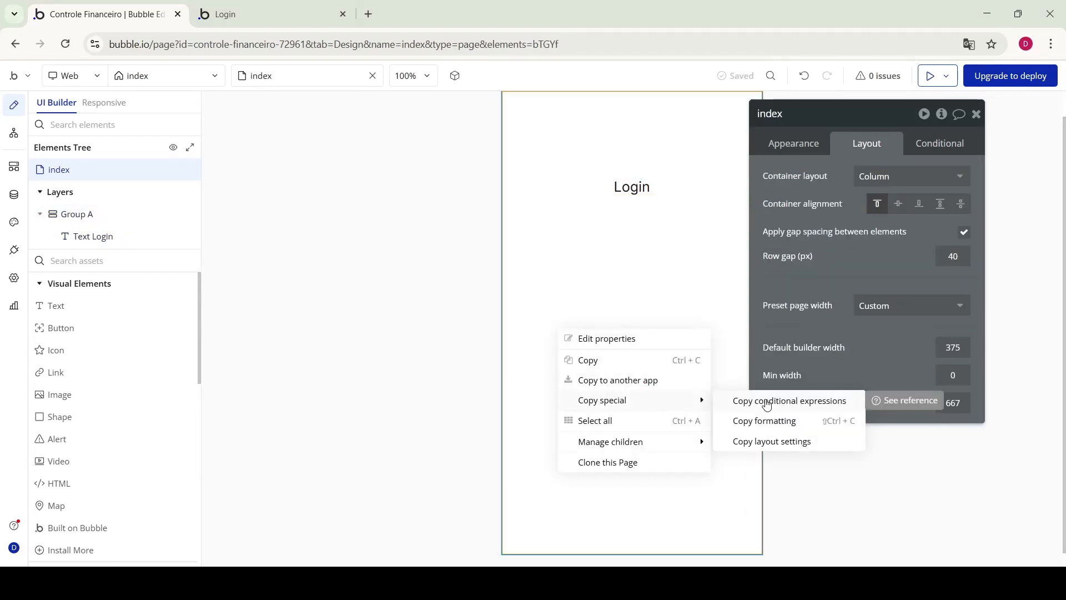
left_click(547, 527)
scroll(72, 447, "down", 10)
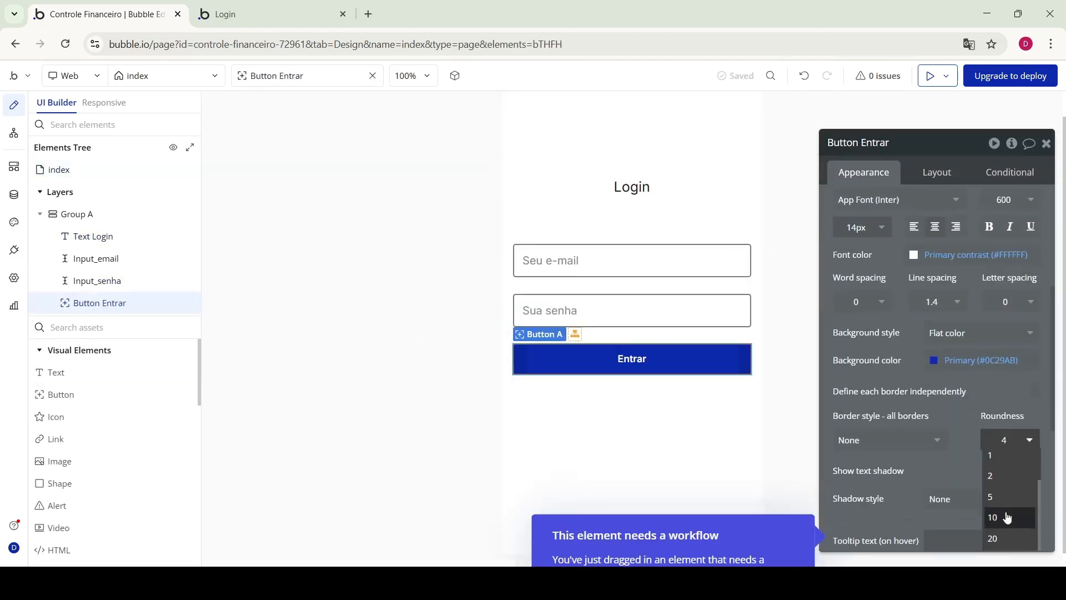
Open the index page's properties
left_click(695, 371)
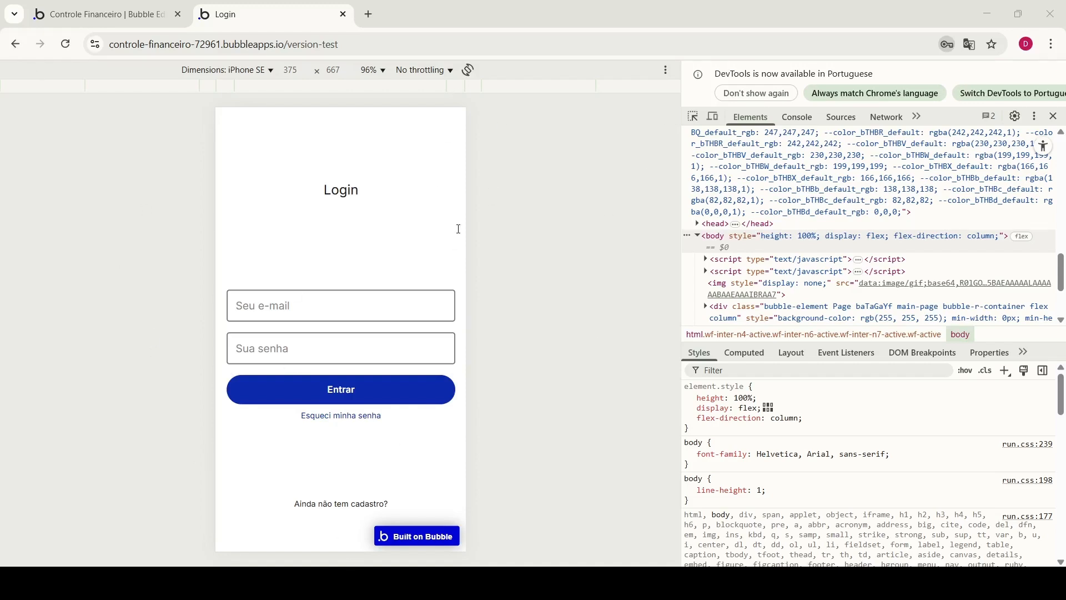
Return to the editor to restyle the login page
left_click(90, 14)
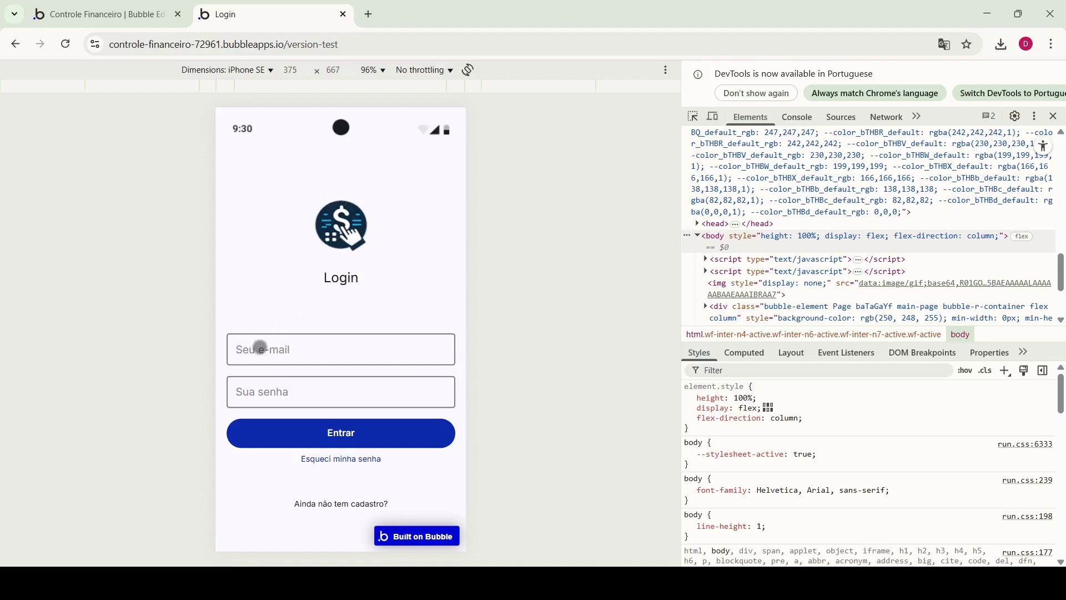
Enter a test e-mail address in the Seu e-mail field of the preview
left_click(260, 388)
left_click(275, 351)
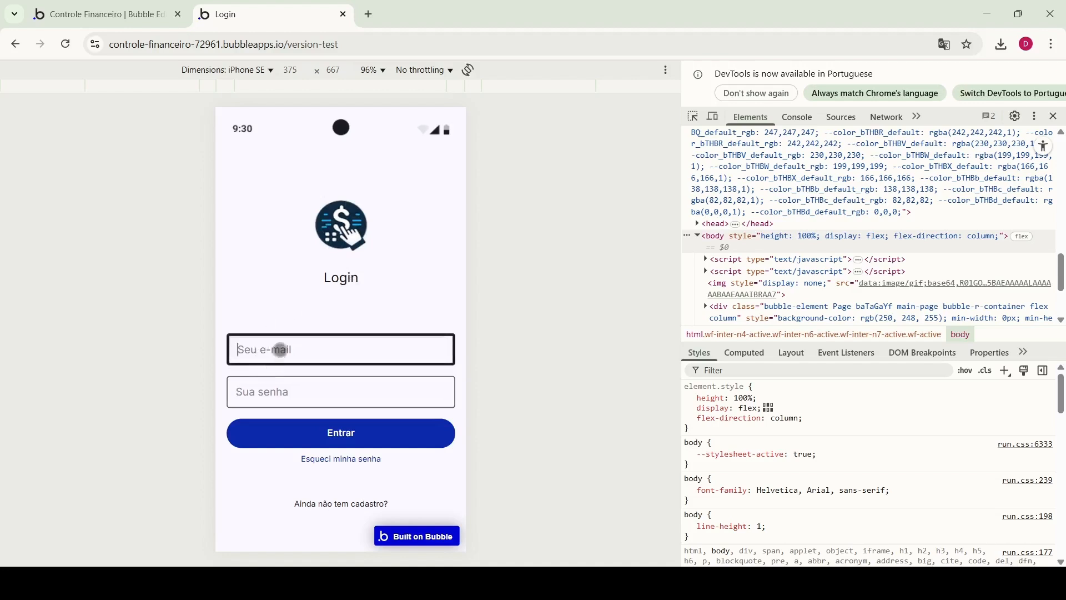
left_click(279, 390)
left_click(282, 348)
type("kjasdnkasdnk")
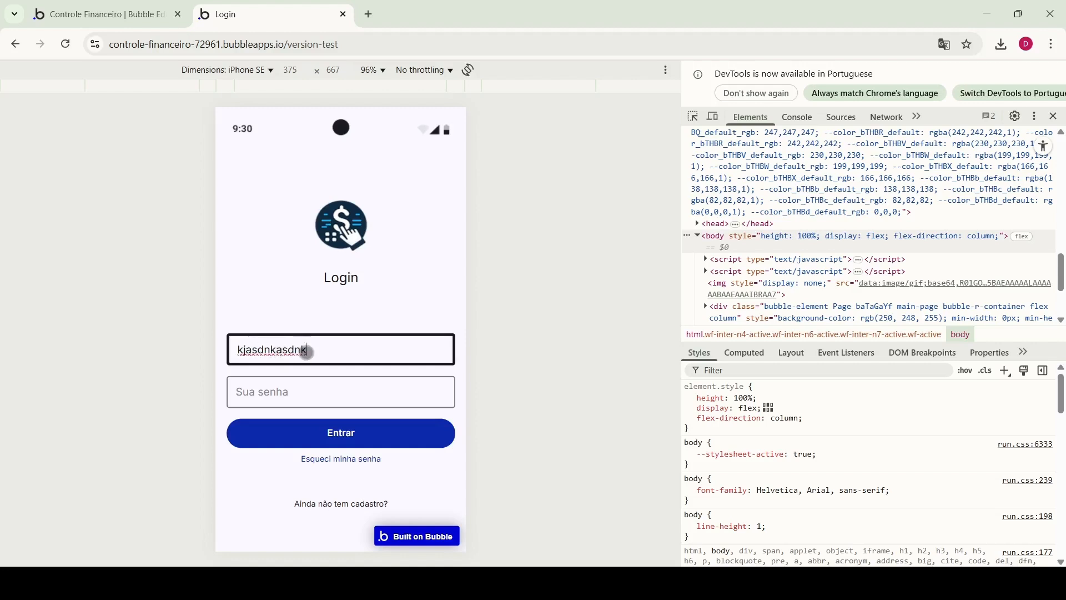
left_click(315, 398)
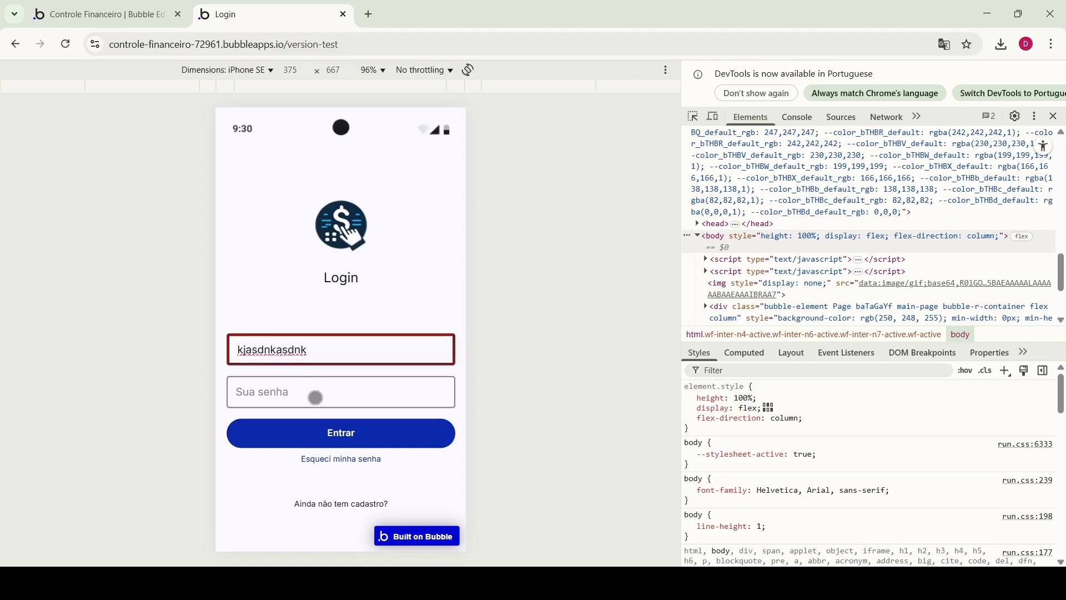
left_click(320, 352)
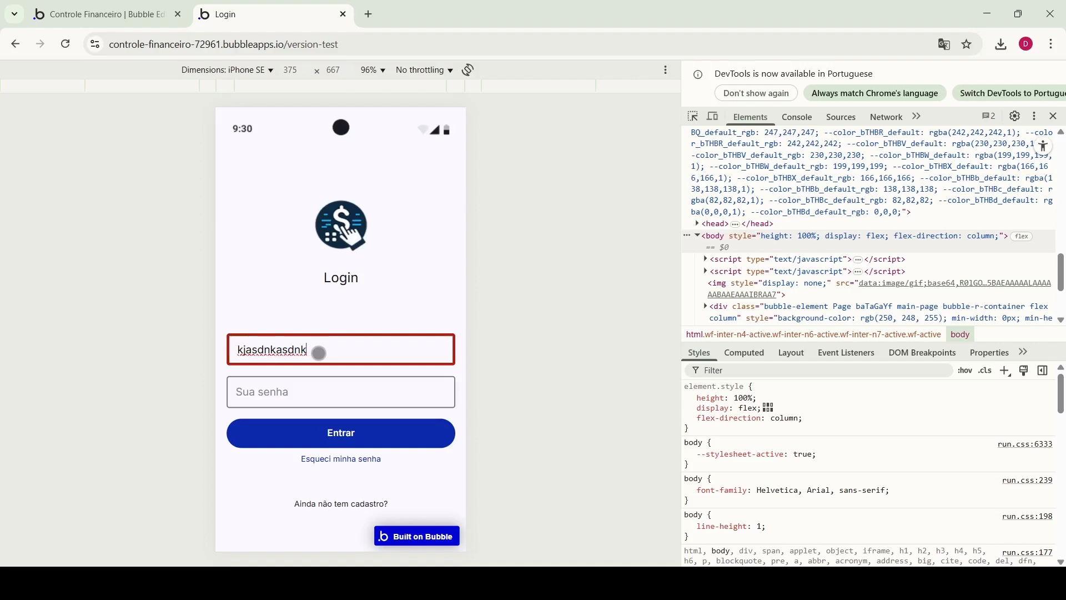
left_click(310, 391)
left_click(328, 351)
type("@email.com")
left_click(308, 310)
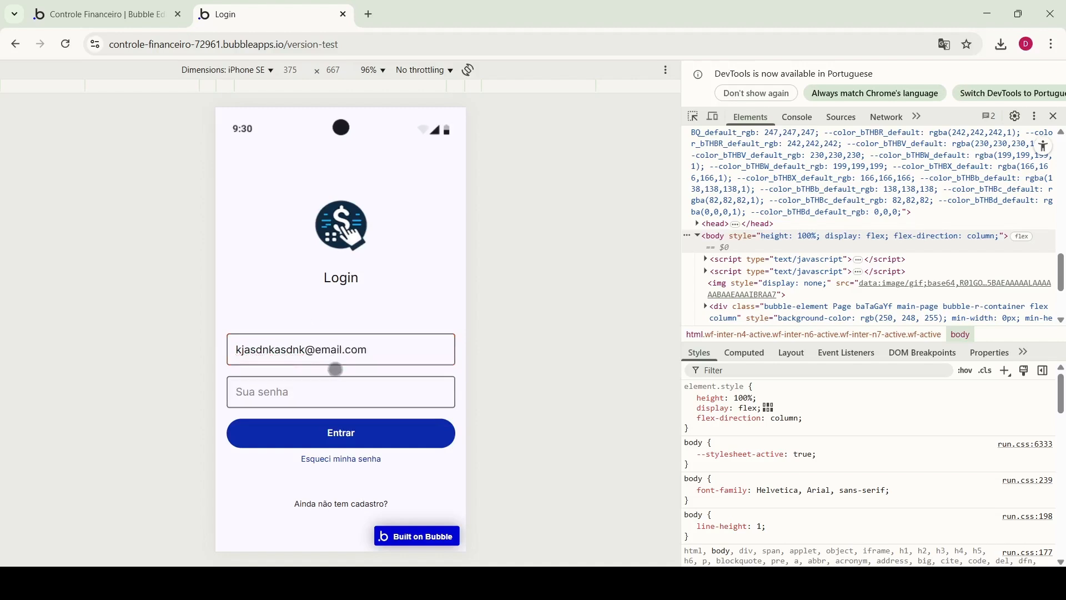
Enter a test password in Sua senha and try logging in with Entrar
left_click(294, 393)
type("1")
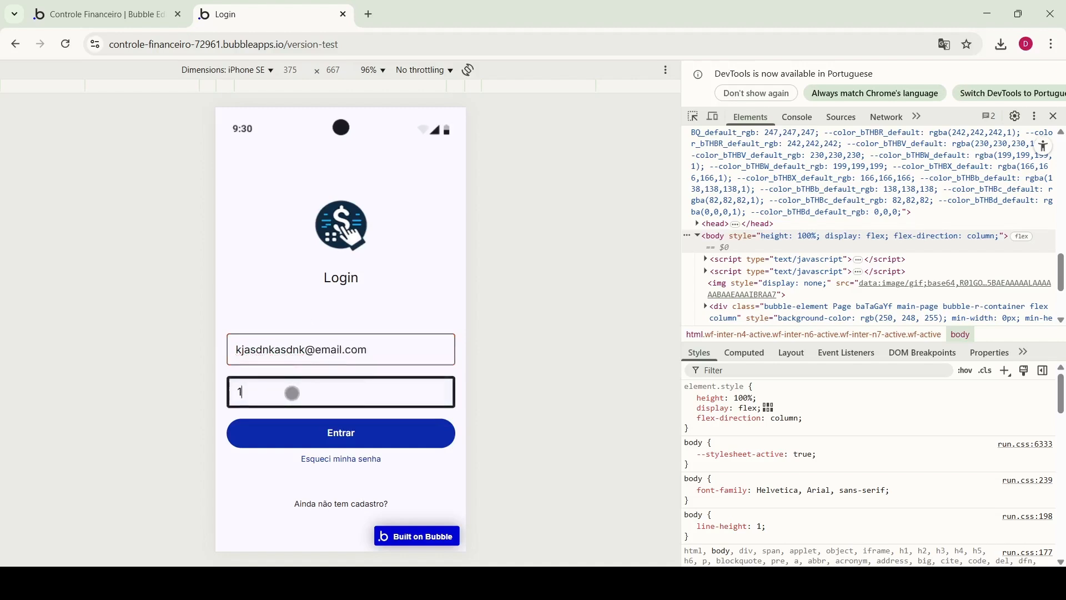
type("23456789")
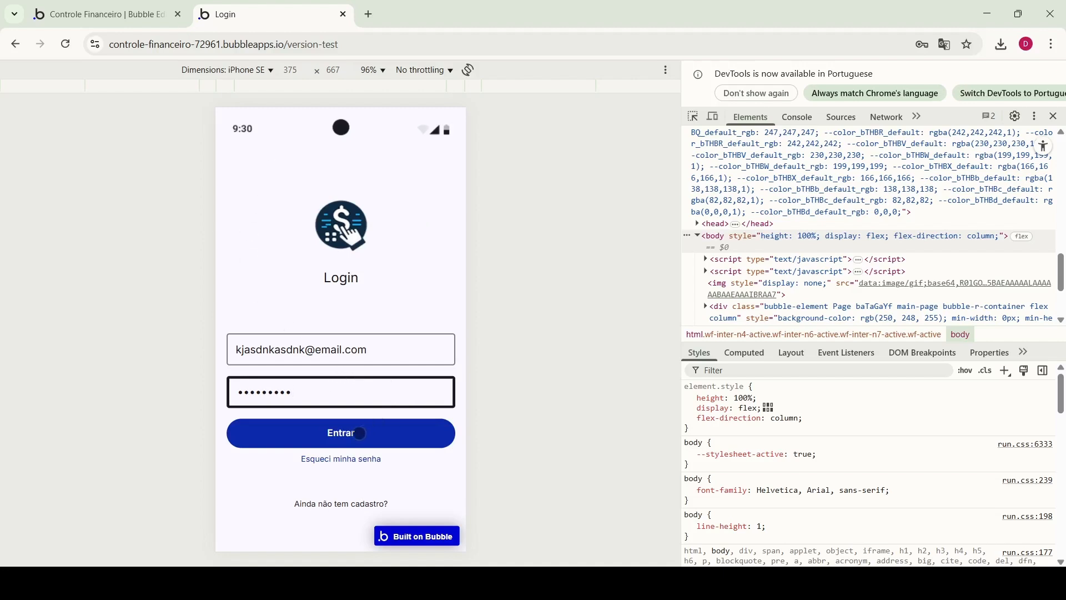
left_click(341, 461)
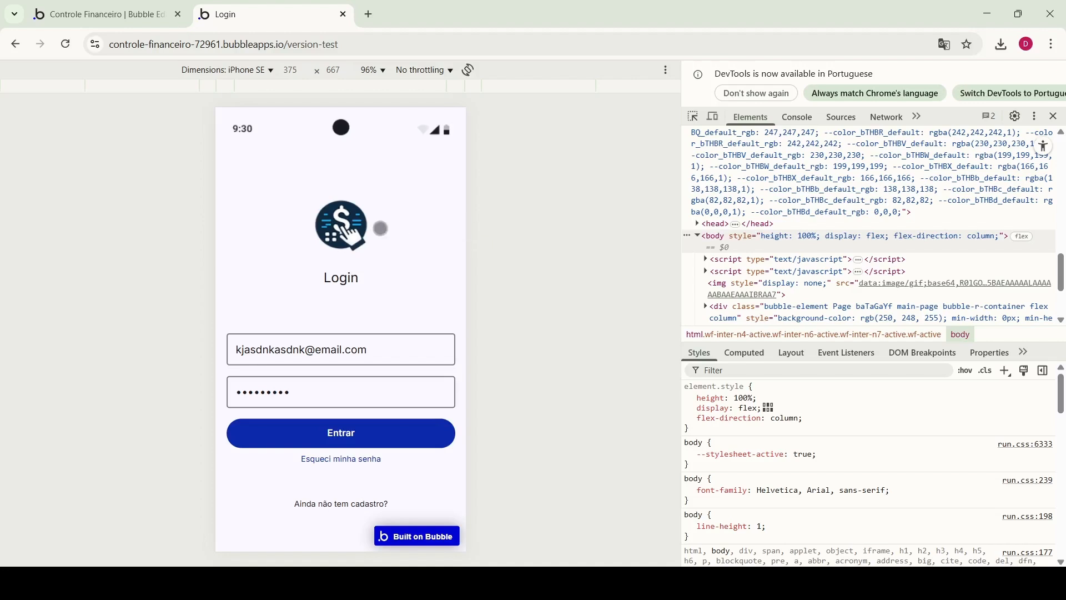
Give Button Entrar a click workflow going to page inicio, and reload the preview
left_click(114, 20)
left_click(14, 105)
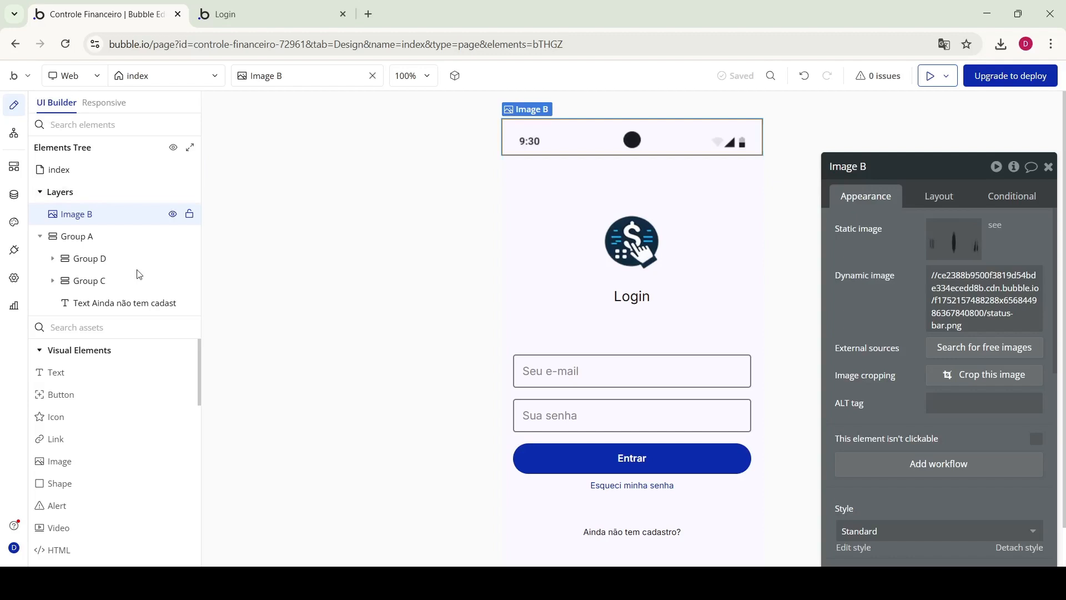
left_click(658, 456)
left_click(939, 317)
left_click(638, 198)
mouse_move(694, 248)
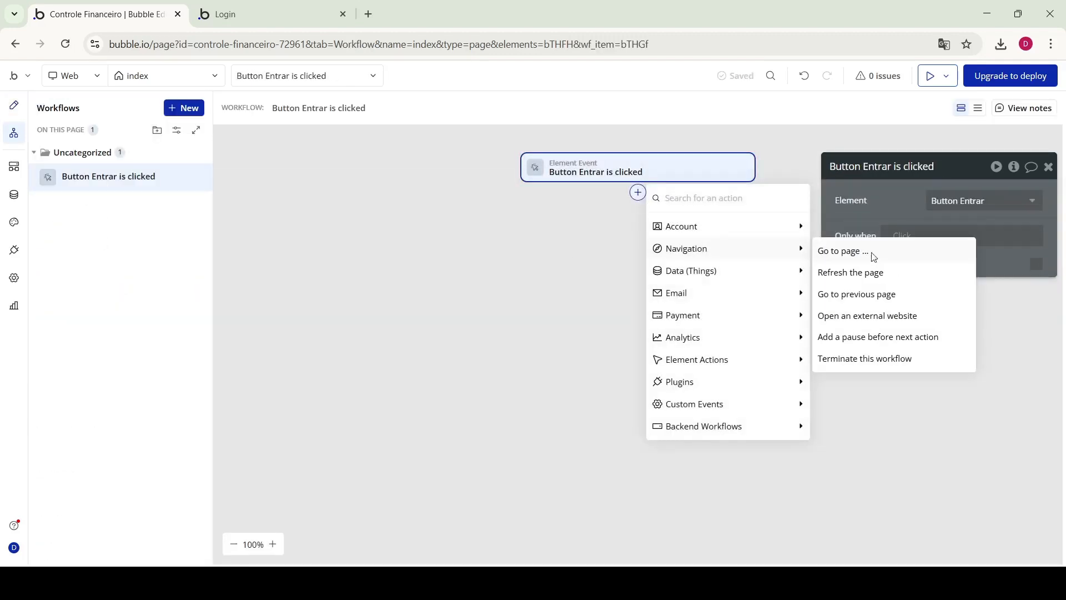
left_click(866, 252)
left_click(188, 76)
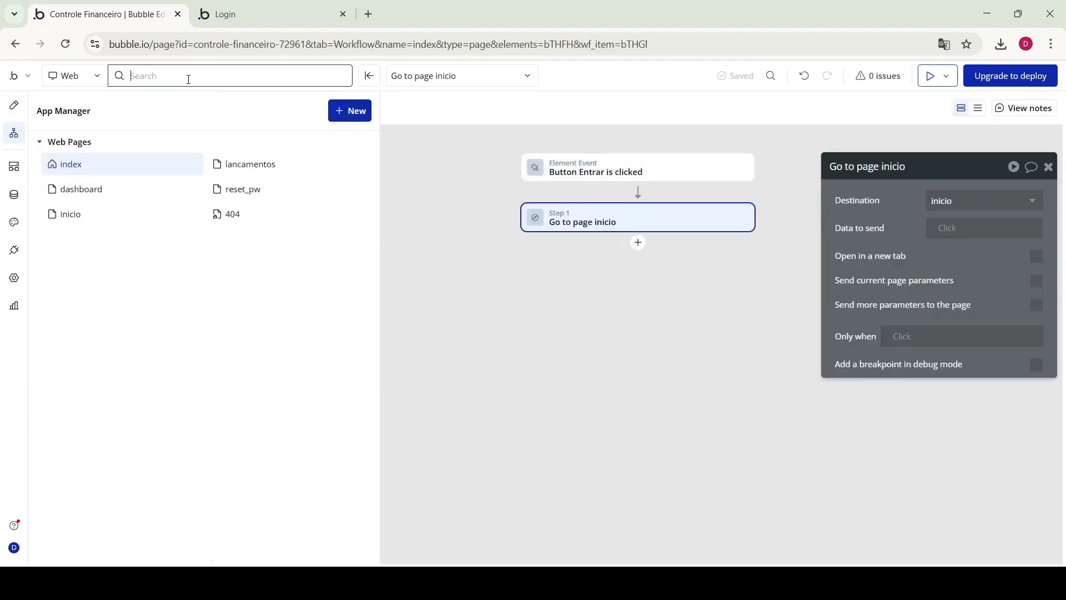
left_click(260, 16)
left_click(292, 132)
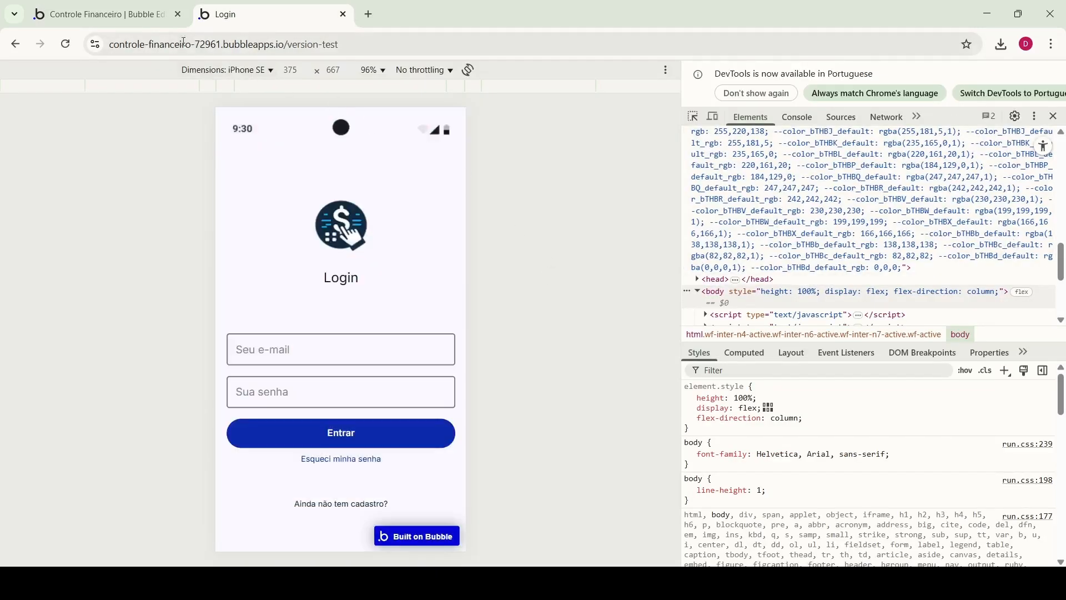
Click Entrar in the preview, confirm the /inicio URL loads, and return to the editor
left_click(144, 15)
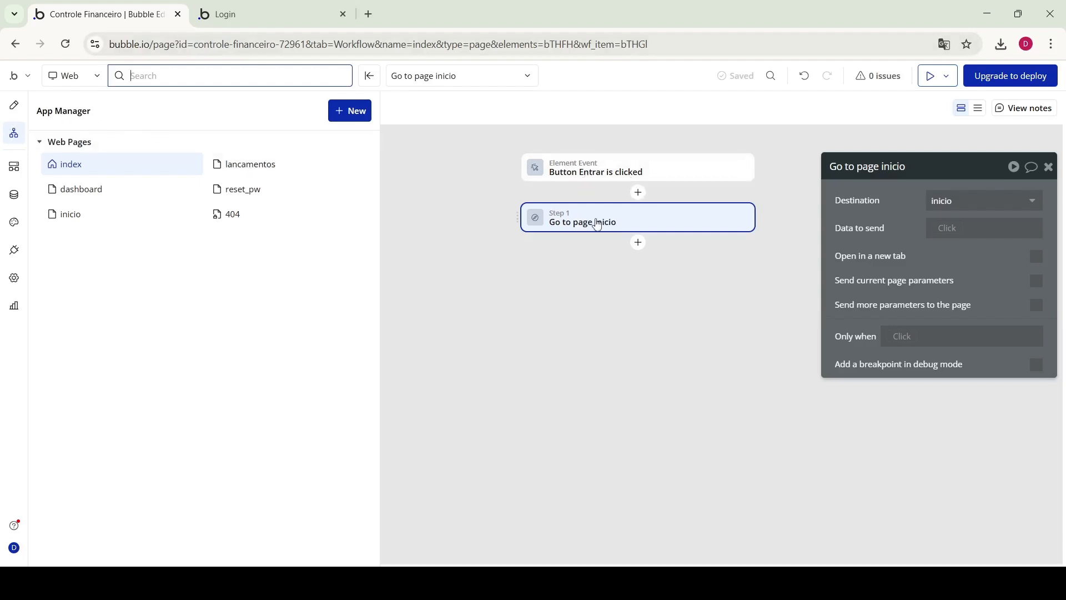
left_click(269, 8)
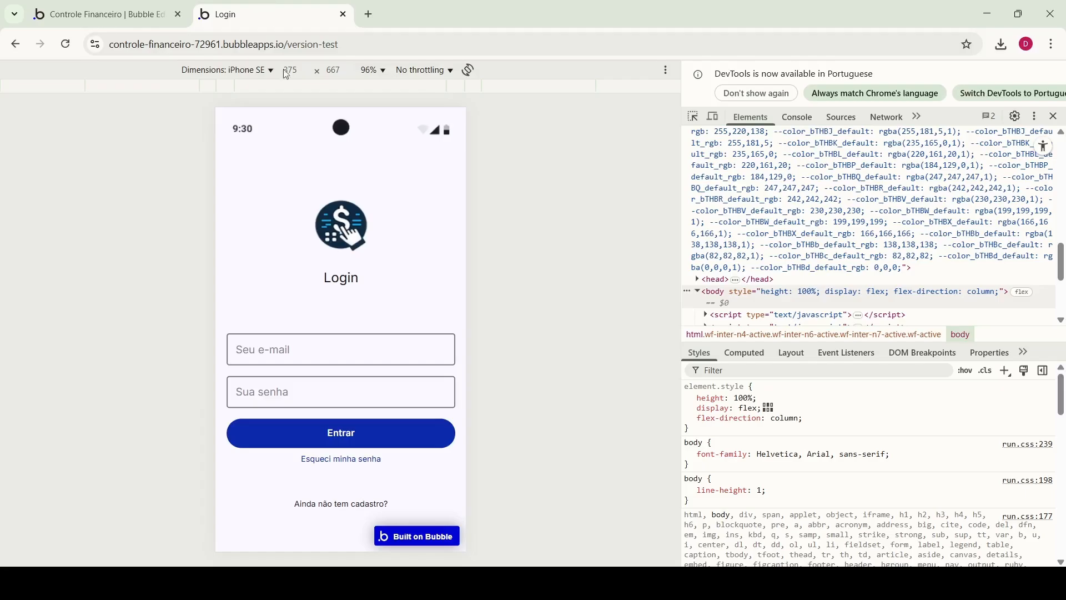
left_click(268, 358)
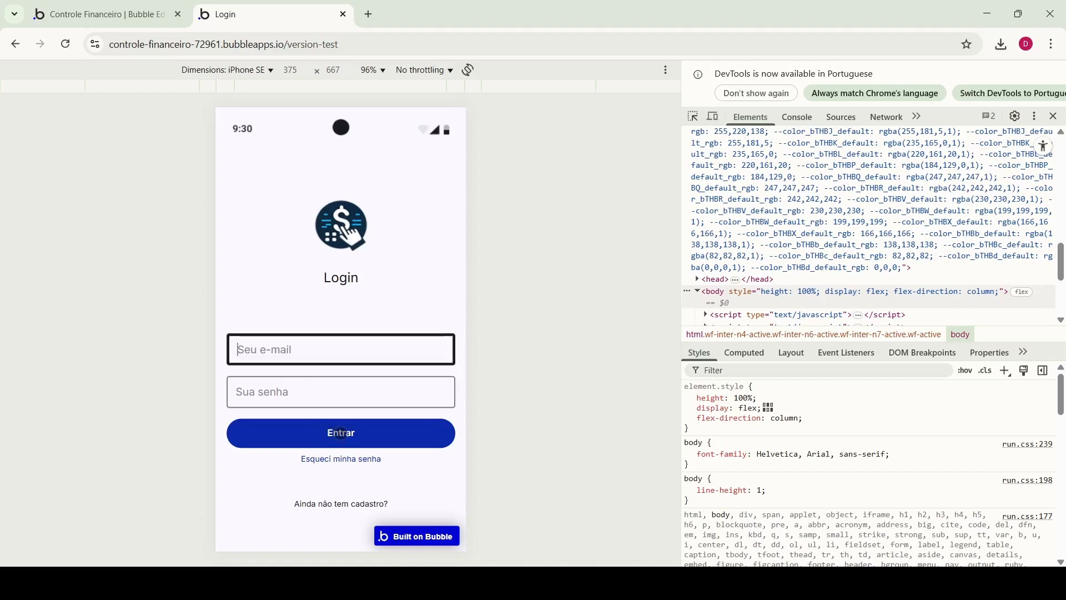
left_click(343, 435)
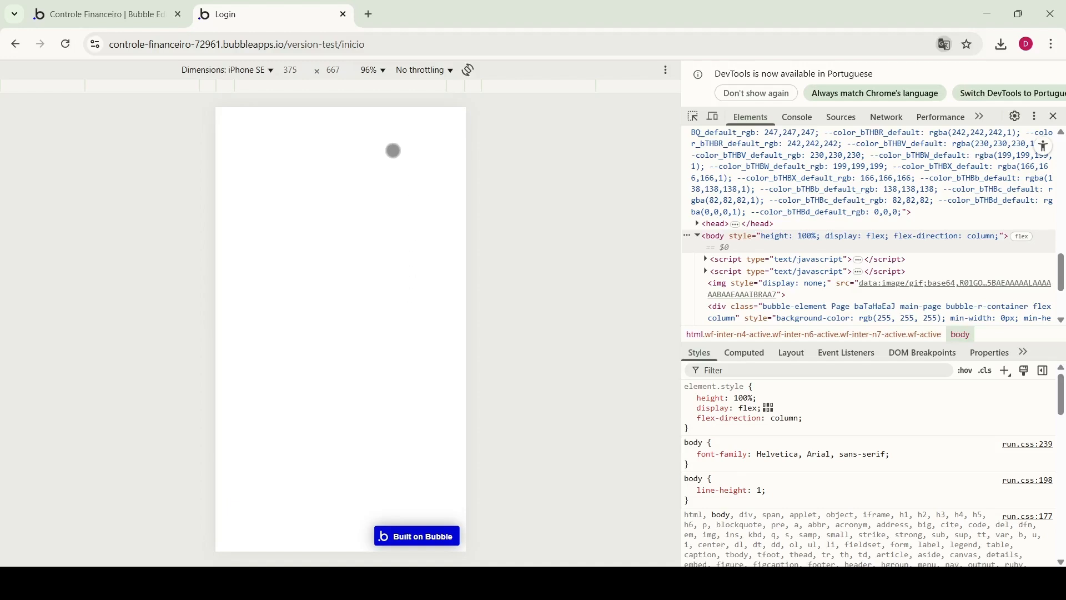
double_click(386, 44)
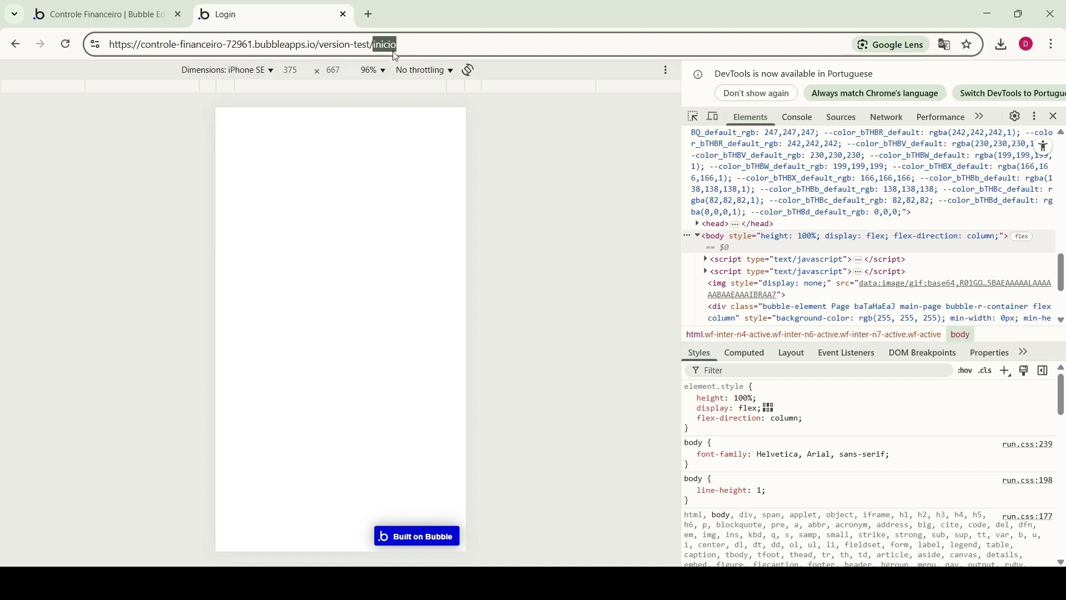
left_click(134, 15)
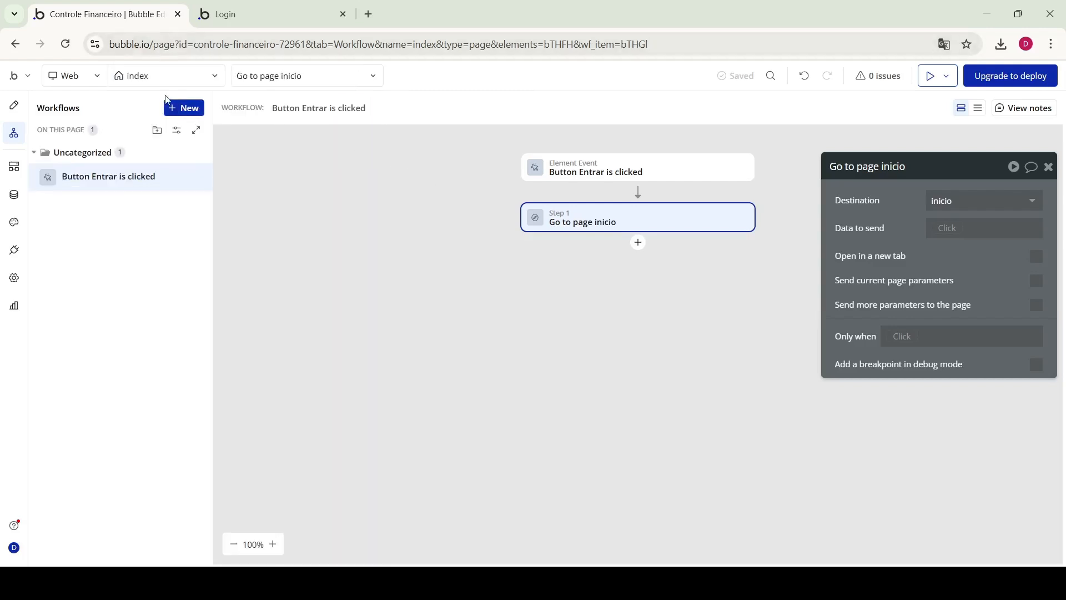
Switch to the inicio page and set its page title to 'Inicio'
left_click(161, 76)
left_click(75, 211)
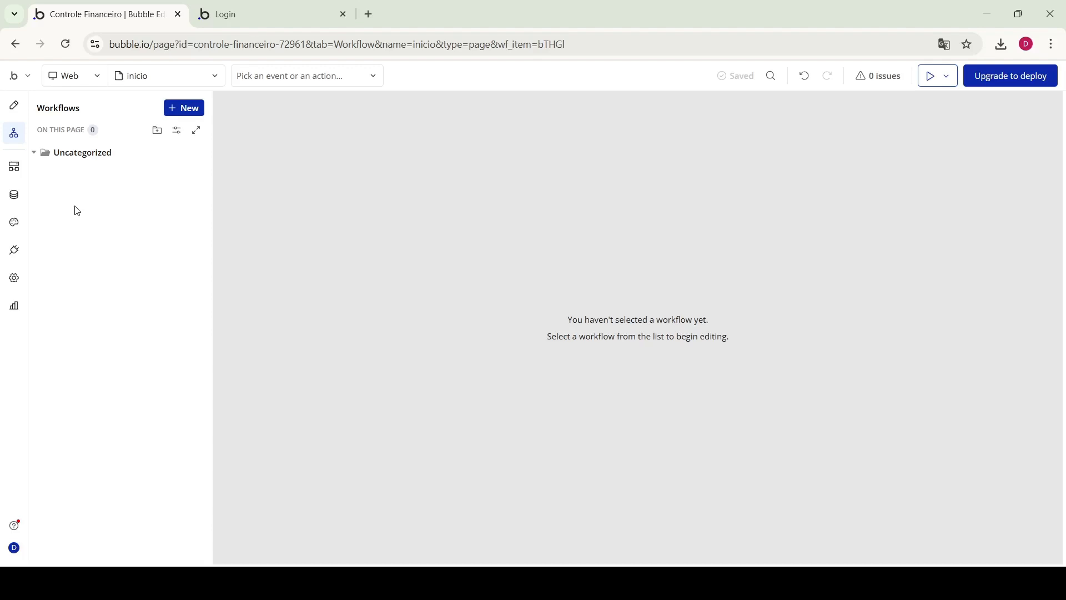
left_click(14, 107)
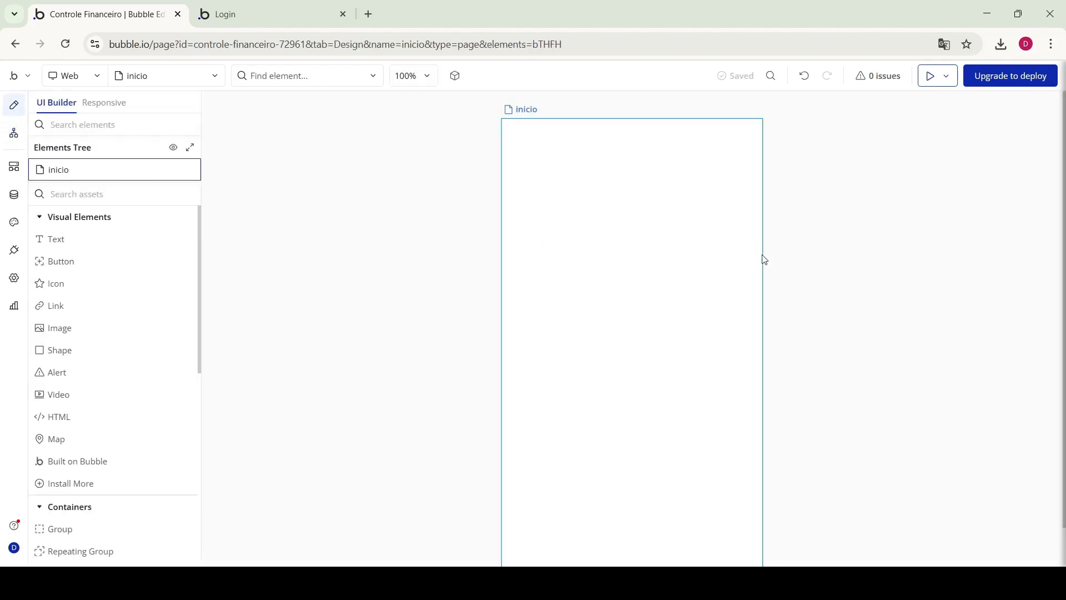
double_click(548, 125)
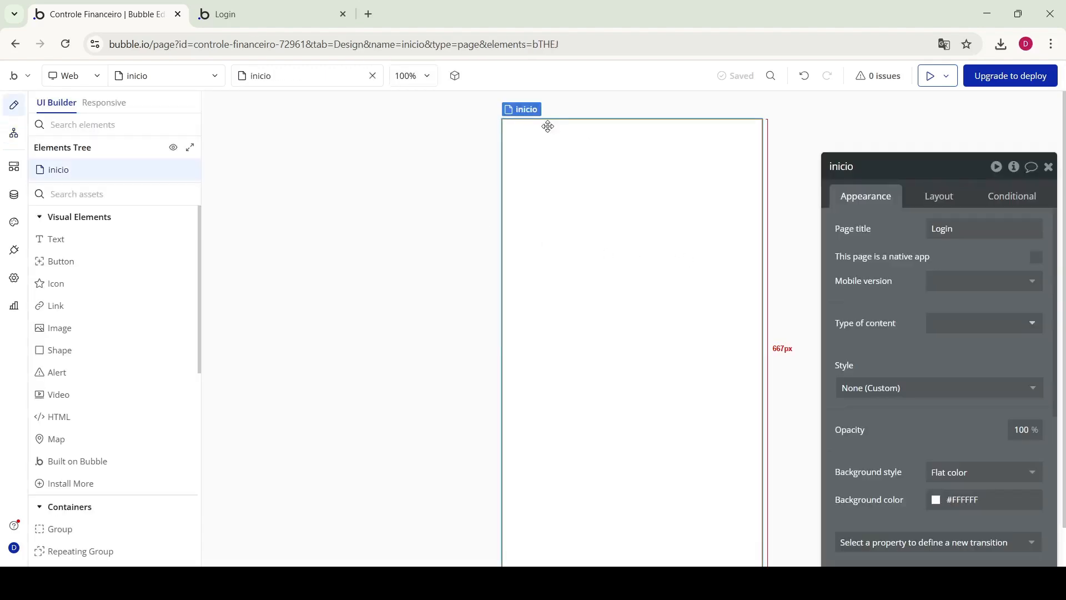
double_click(955, 232)
type("Inii")
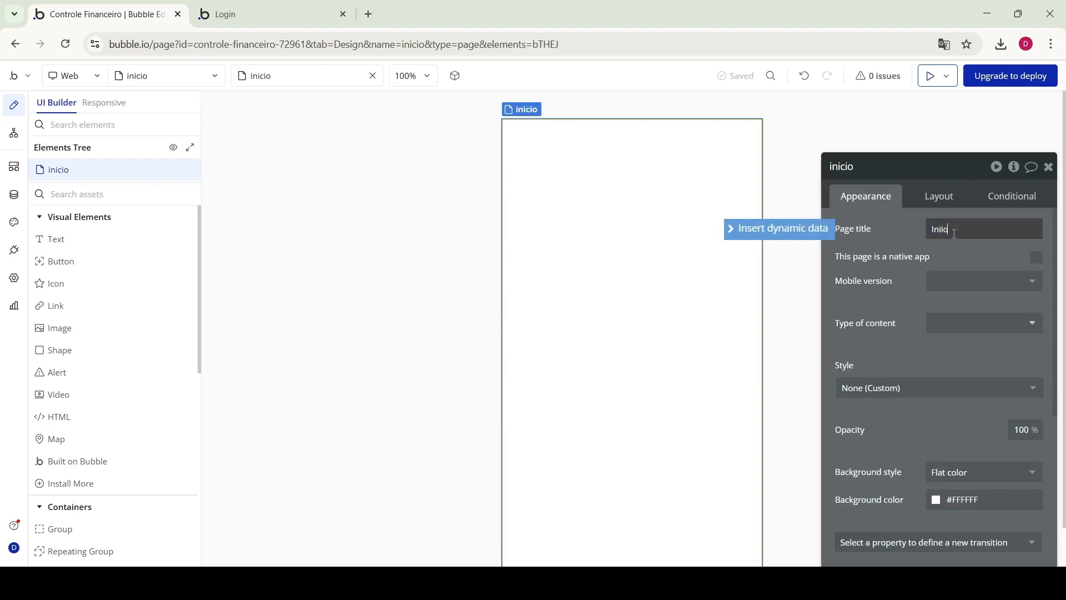
type("cio")
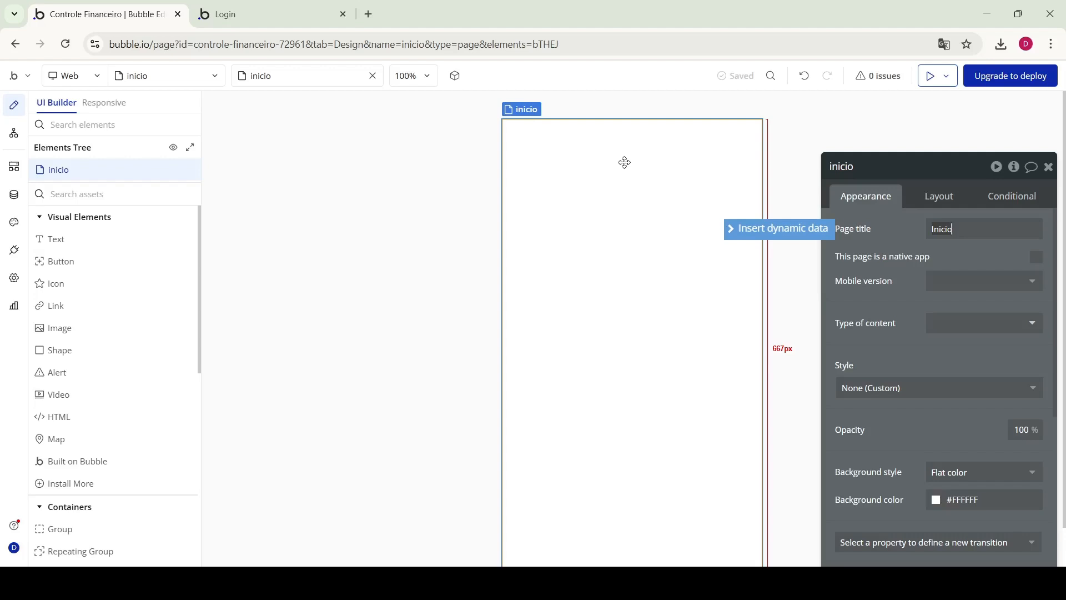
left_click(624, 163)
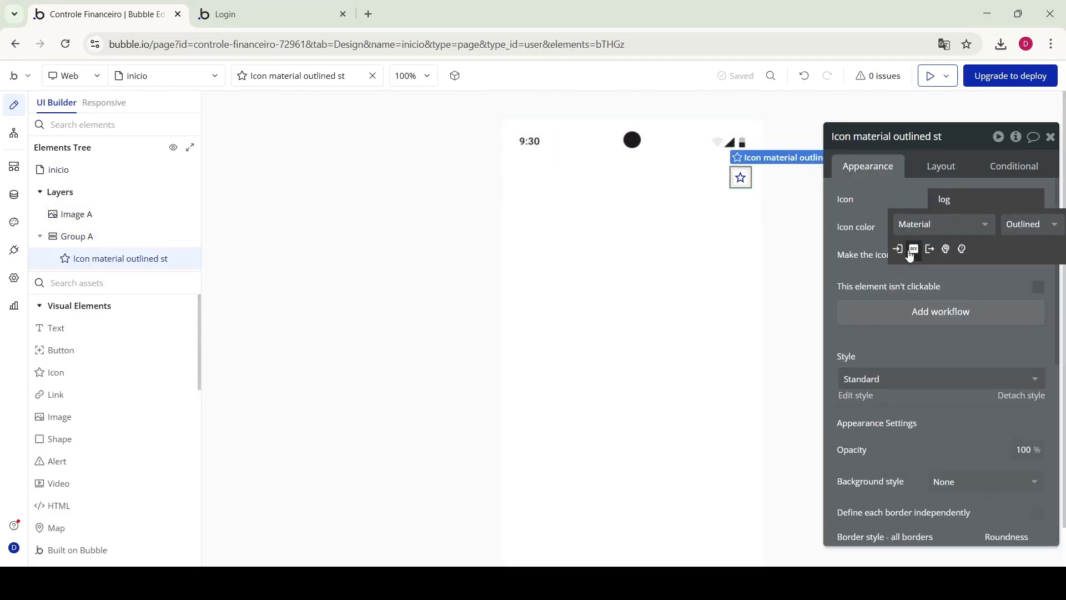
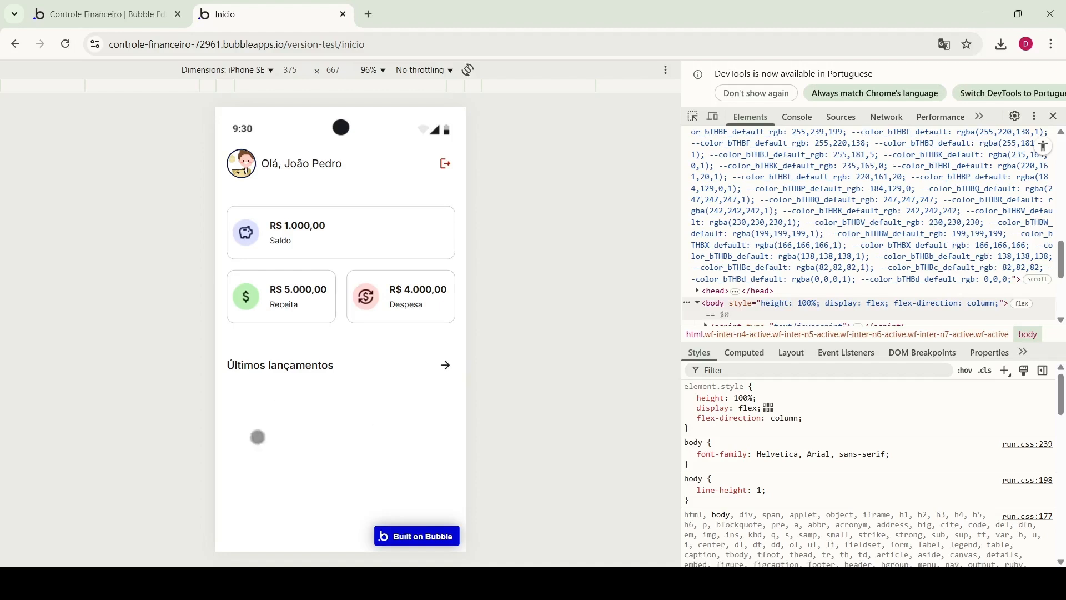
Switch from the app preview back to the 'Controle Financeiro | Bubble Editor' tab
left_click(125, 19)
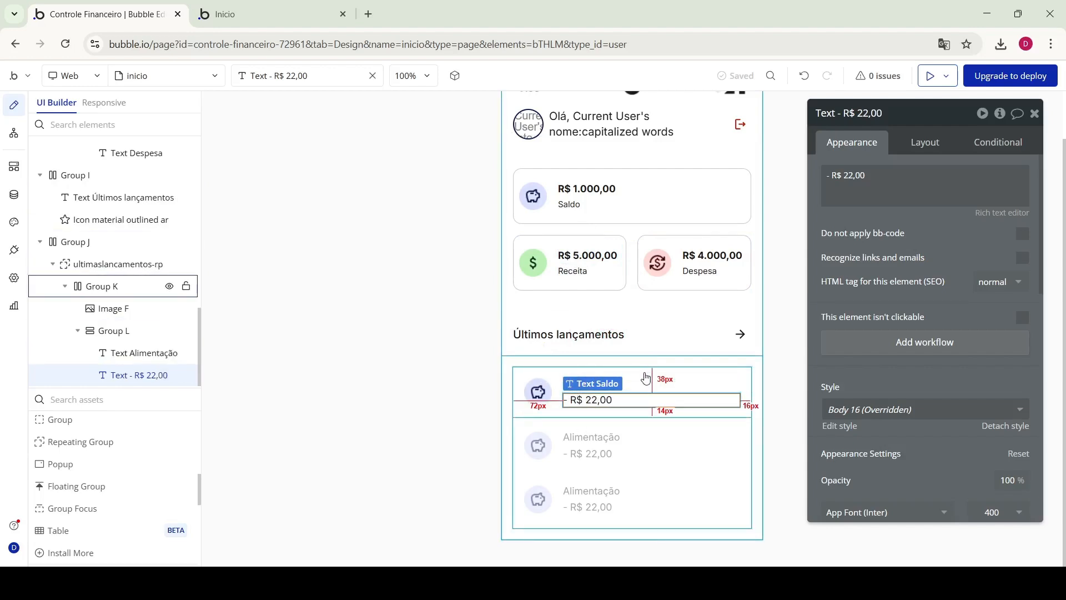
Deselect the current element and select the logout icon in the inicio header
left_click(477, 357)
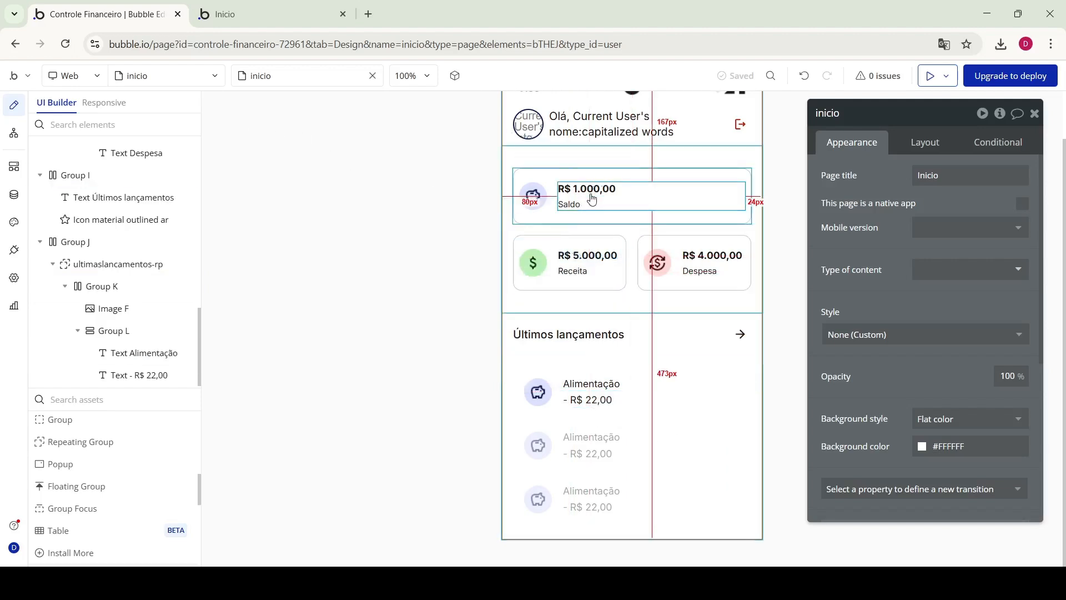
scroll(600, 189, "up", 2)
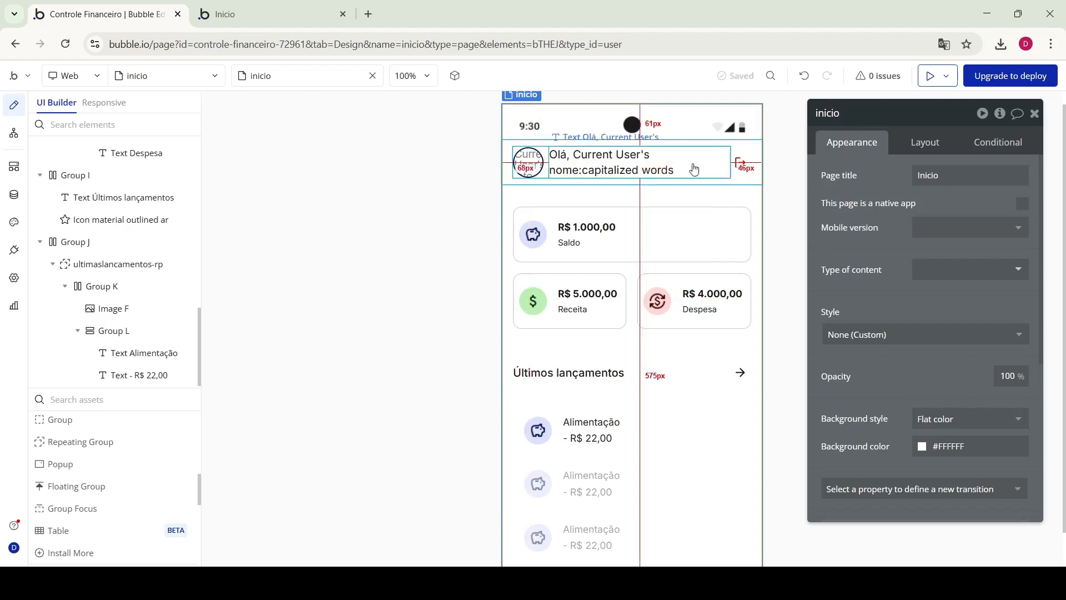
left_click(738, 162)
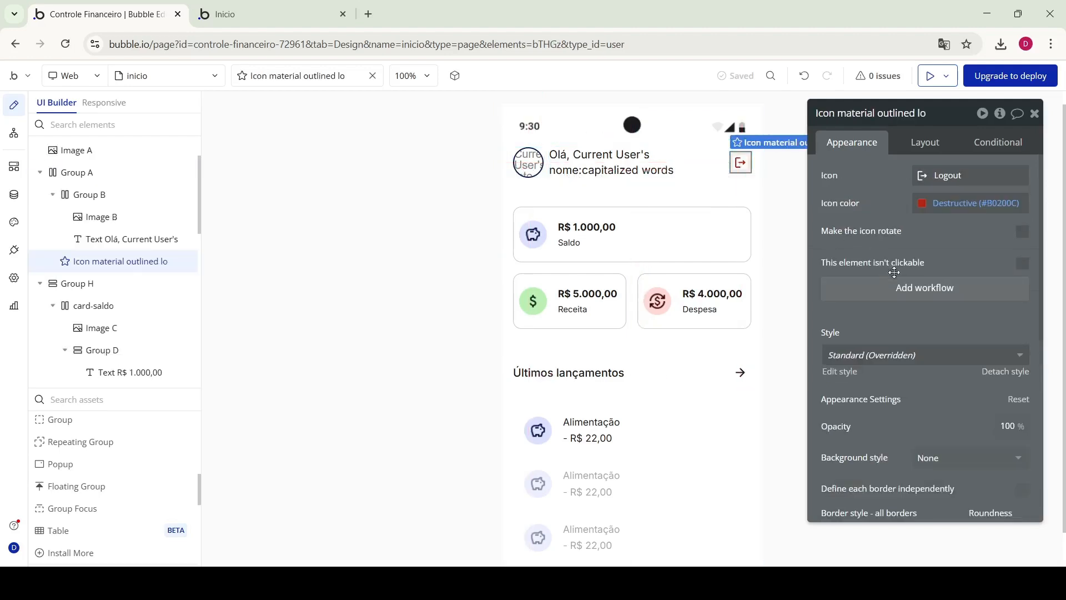
Add a logout icon click workflow with Go to page, destination index
left_click(908, 289)
left_click(638, 192)
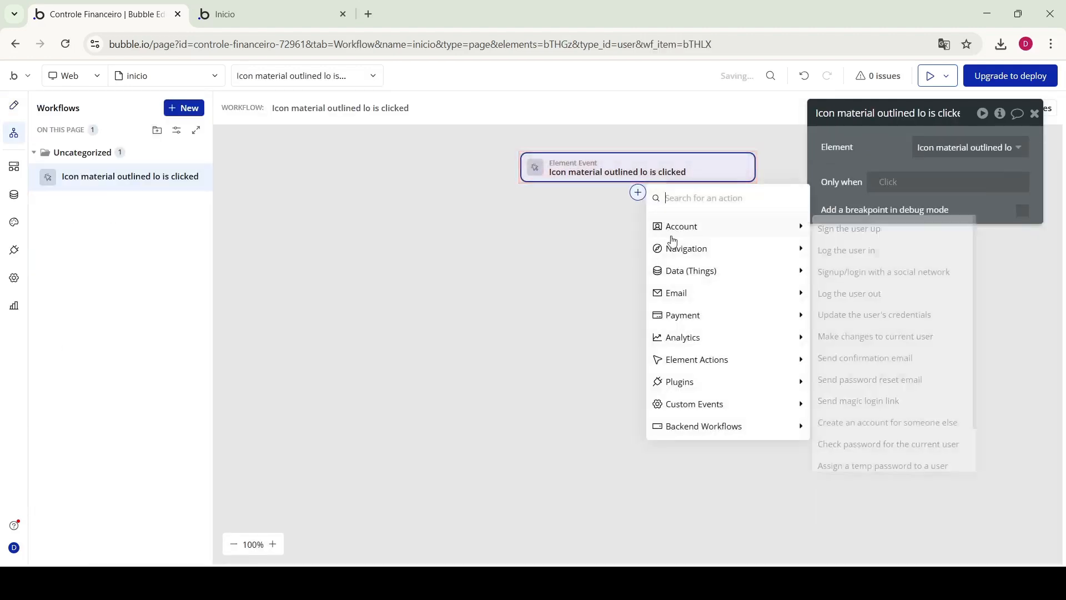
mouse_move(782, 248)
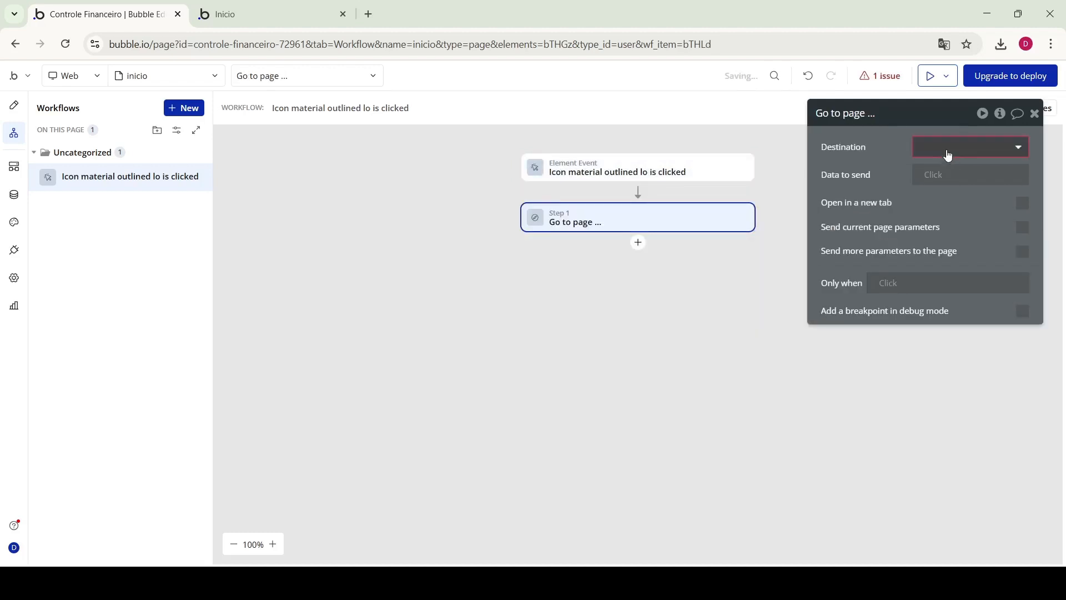
left_click(946, 151)
left_click(938, 177)
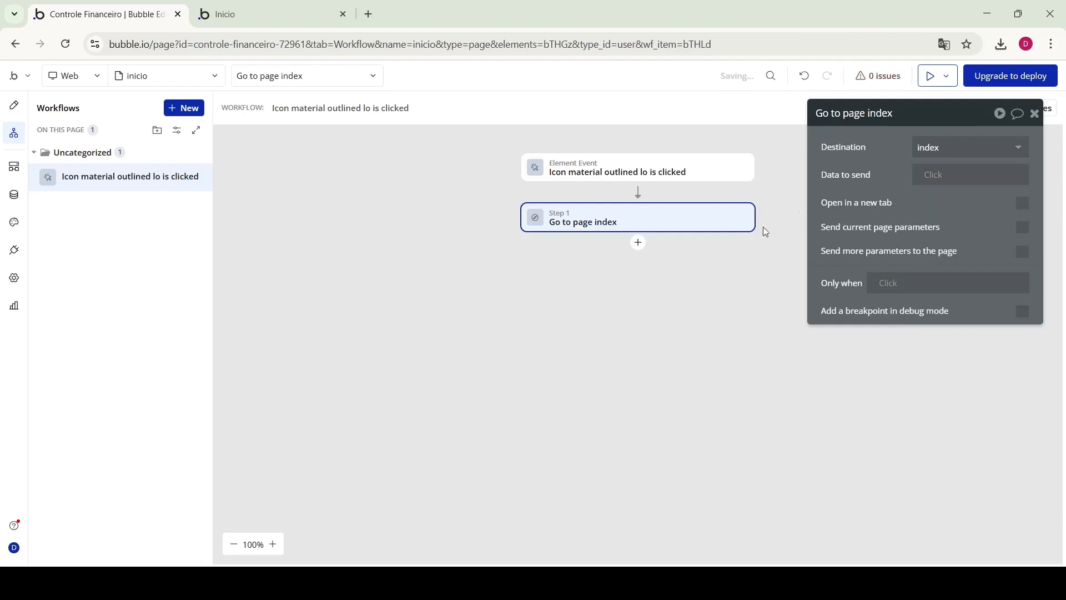
left_click(14, 109)
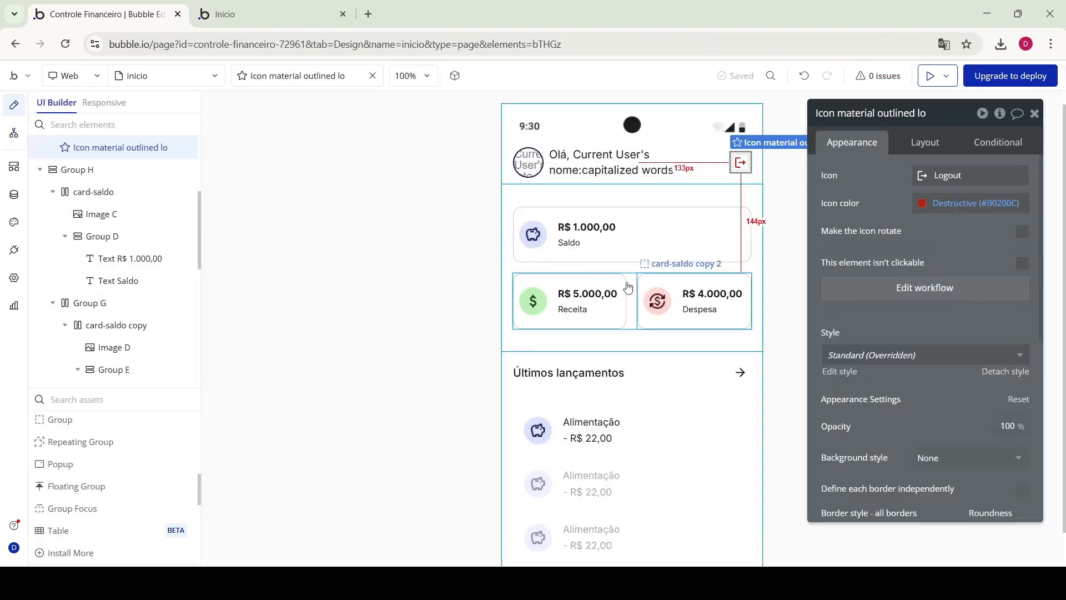
left_click(592, 232)
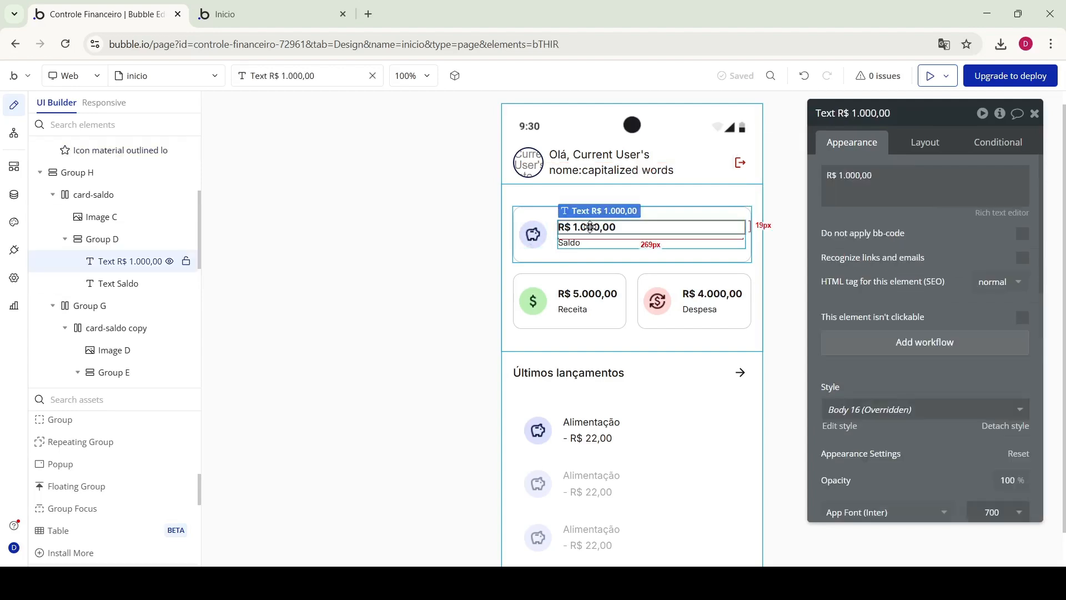
left_click(885, 173)
key("ctrl+a")
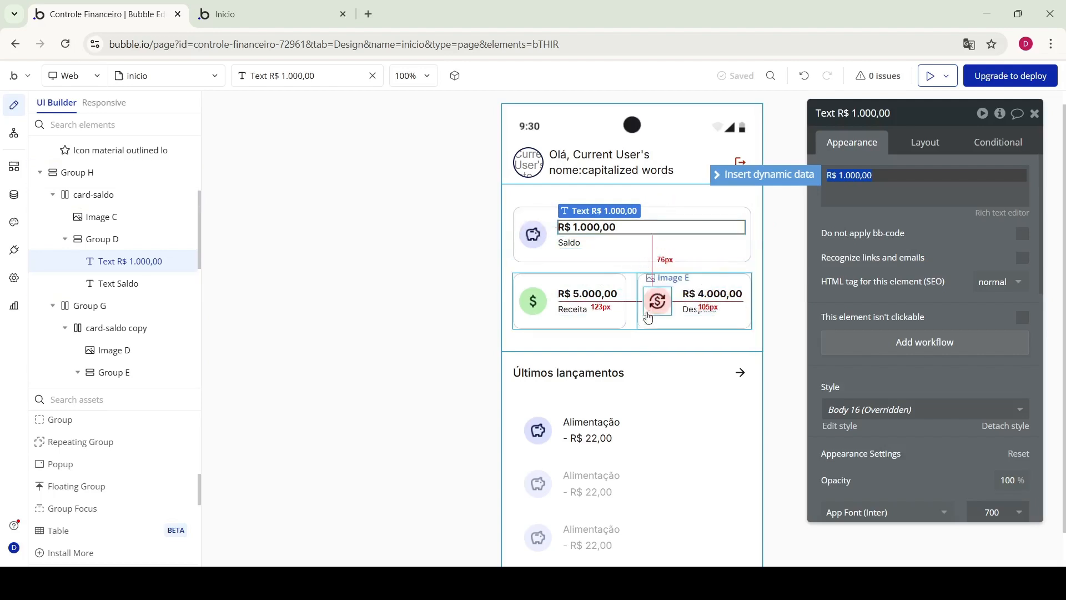
scroll(594, 391, "down", 1)
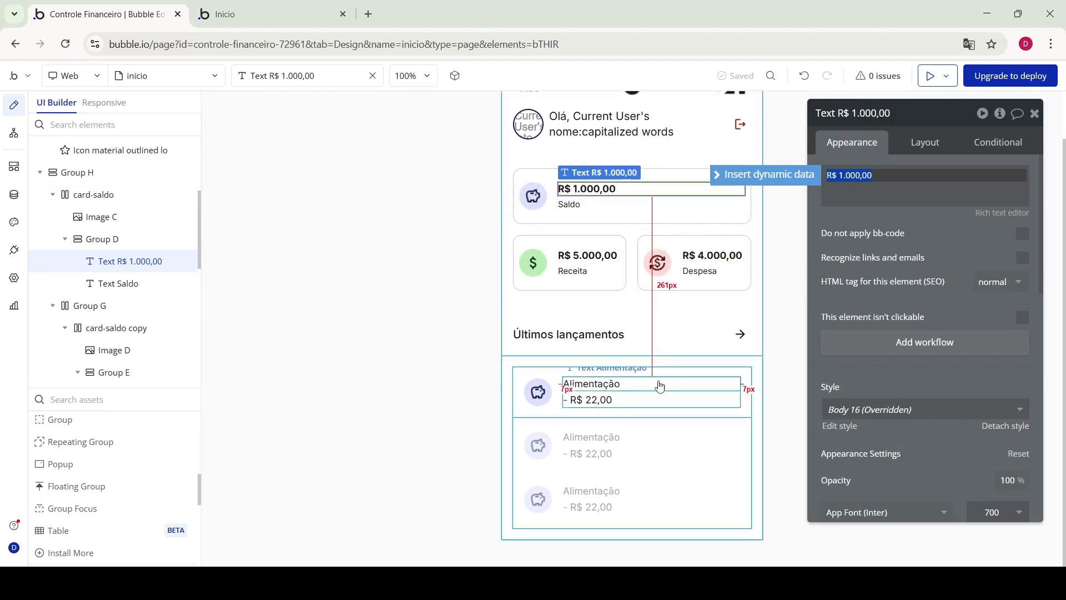
left_click(553, 371)
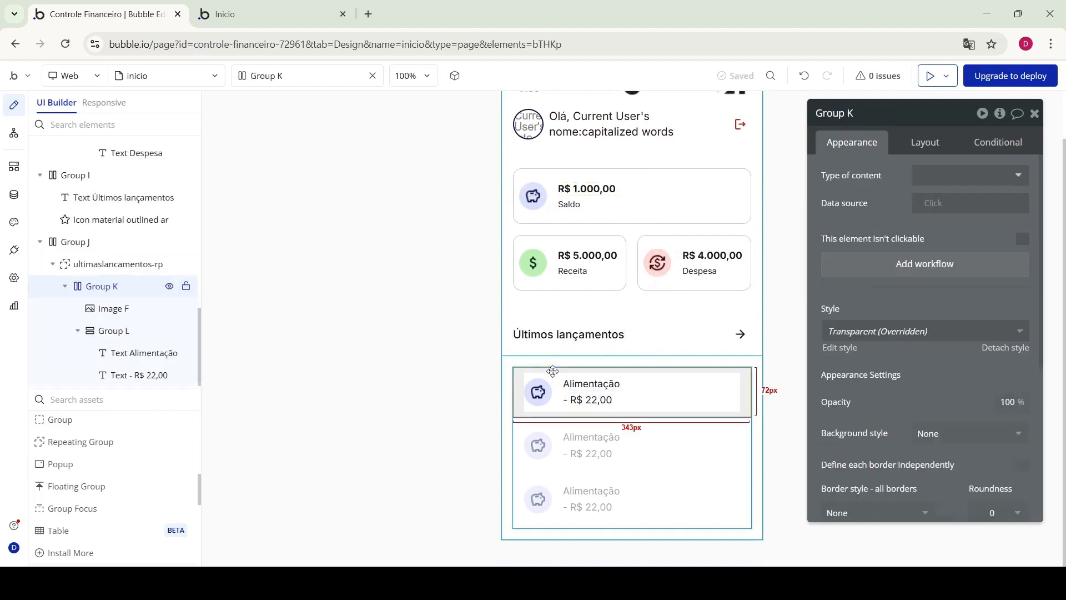
Give ultimaslancamentos-rp type Lancamentos and data source Do a search for Lancamentos
left_click(109, 265)
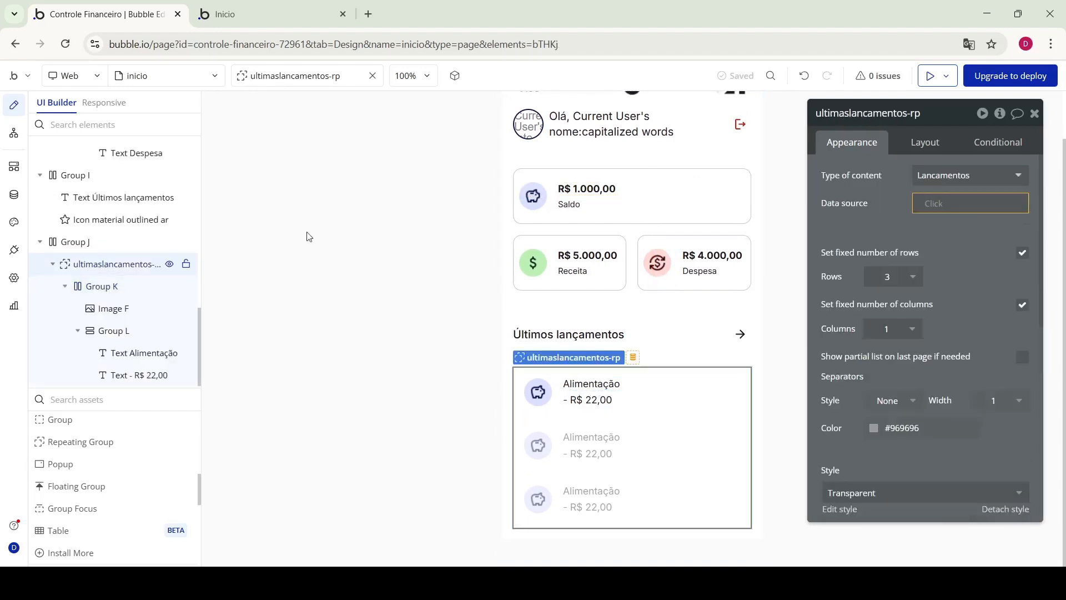
left_click(955, 189)
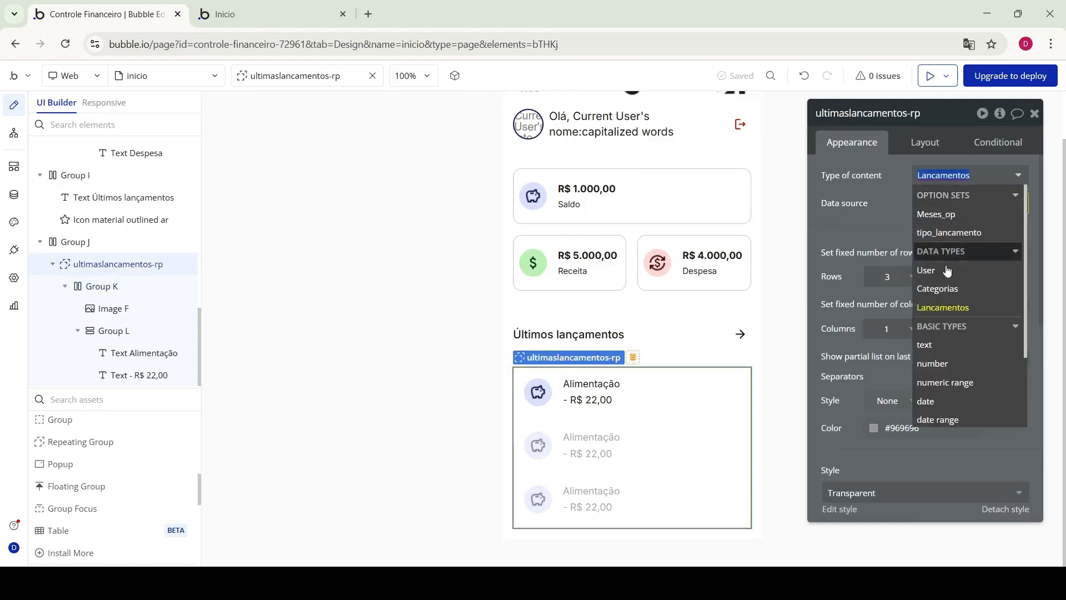
left_click(948, 304)
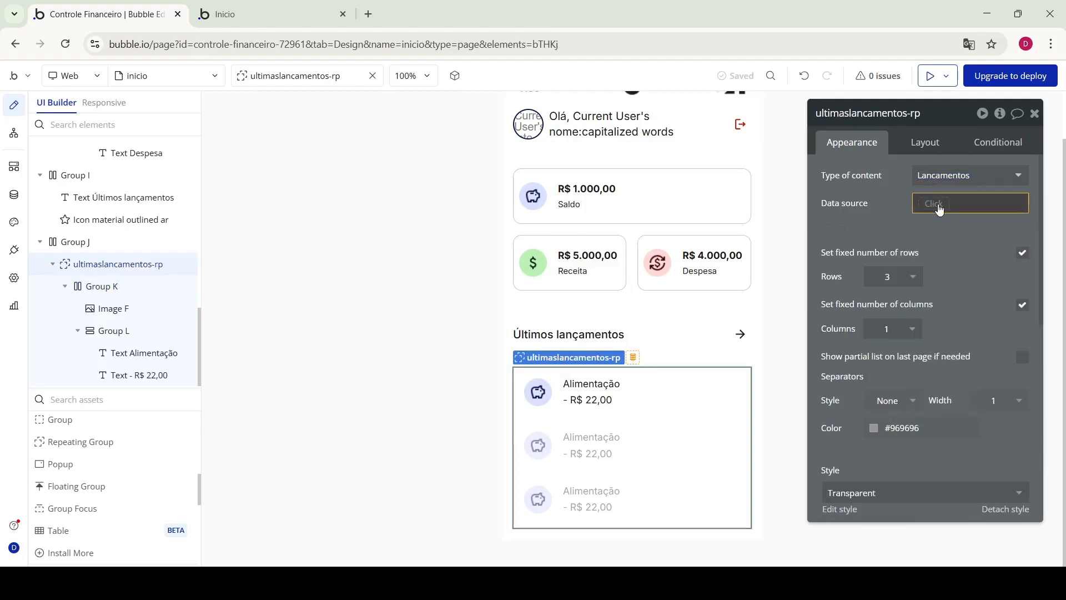
left_click(936, 202)
left_click(955, 276)
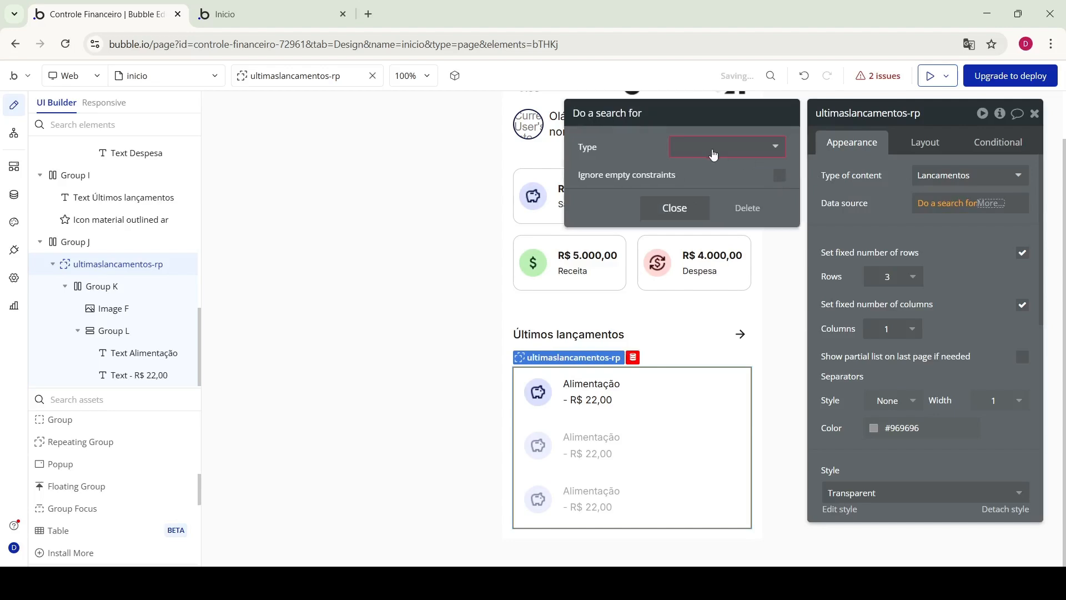
left_click(715, 147)
left_click(711, 221)
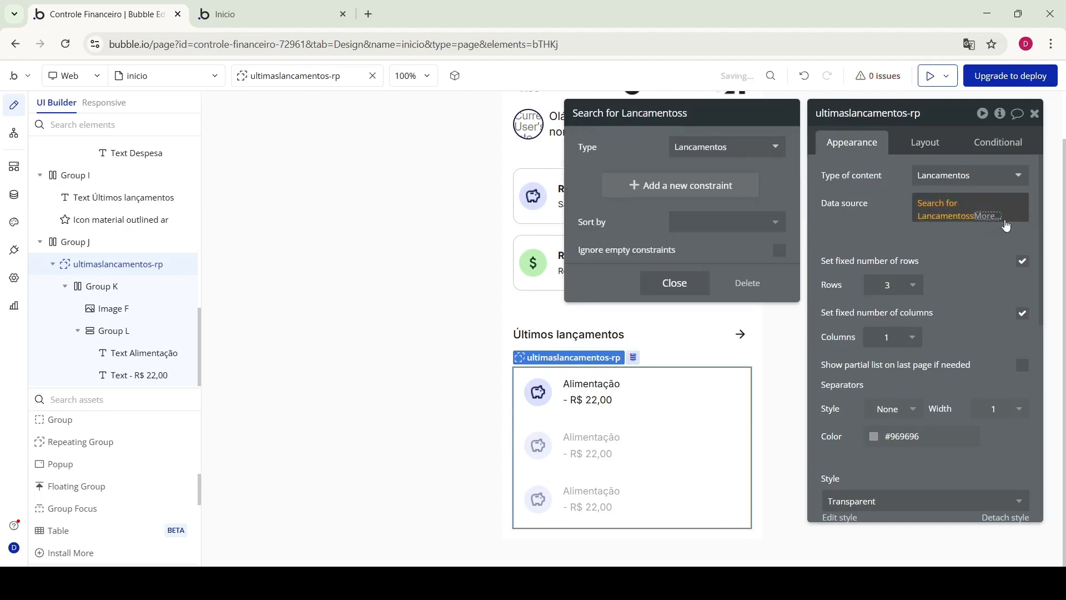
Sort the Lancamentos search by data, descending
left_click(991, 216)
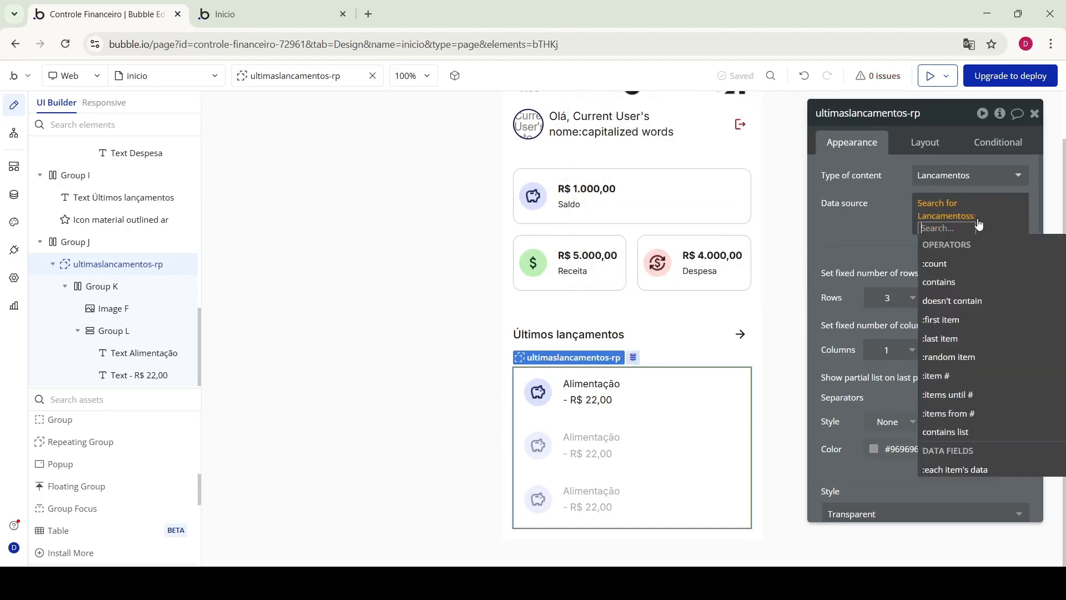
type("so")
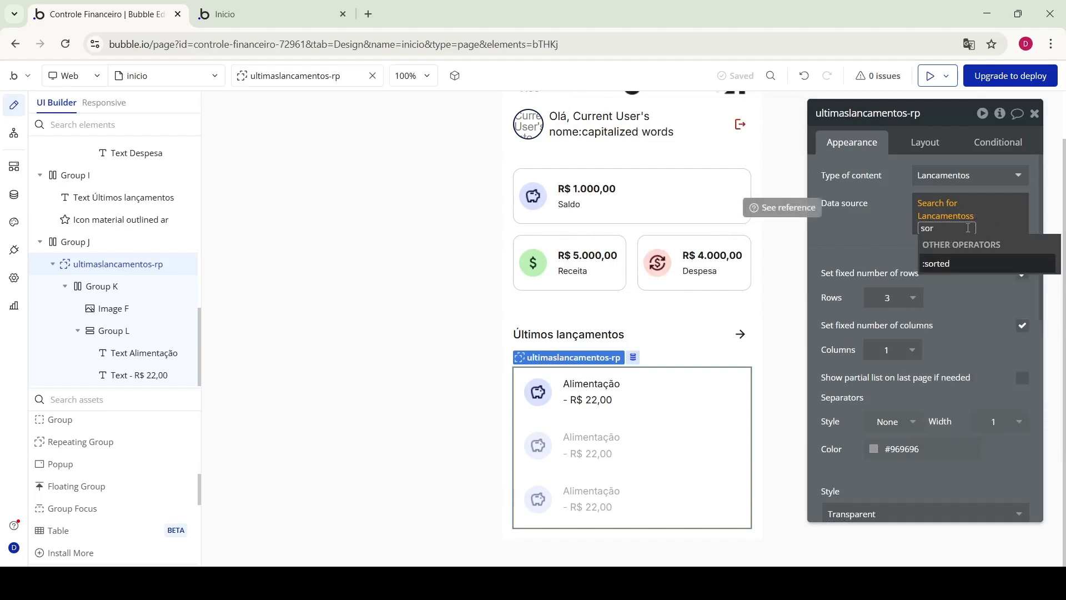
type("r")
left_click(949, 262)
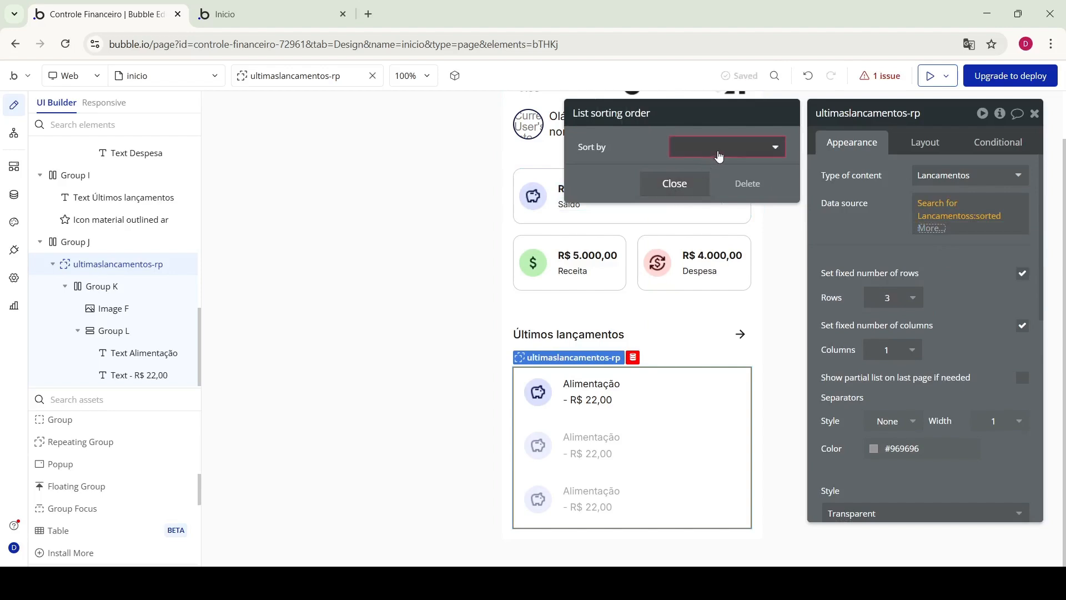
left_click(719, 156)
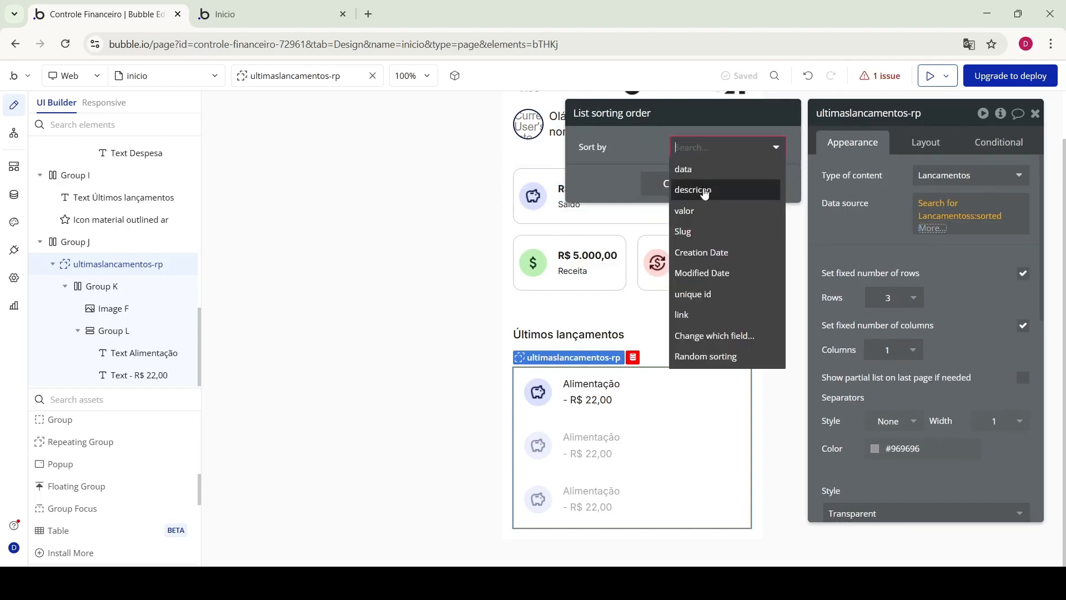
left_click(686, 165)
left_click(691, 177)
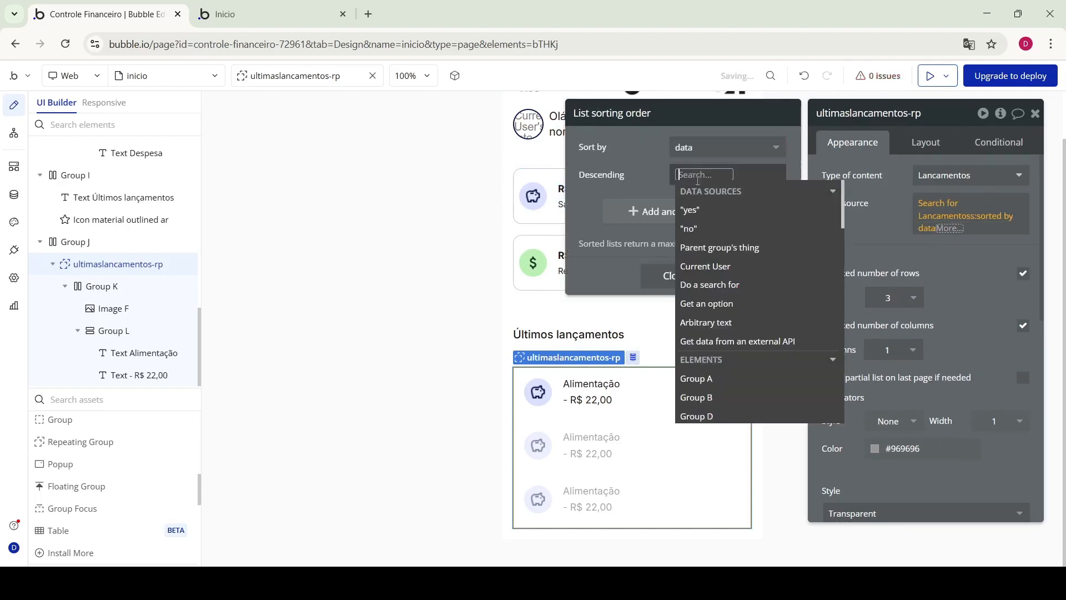
left_click(716, 219)
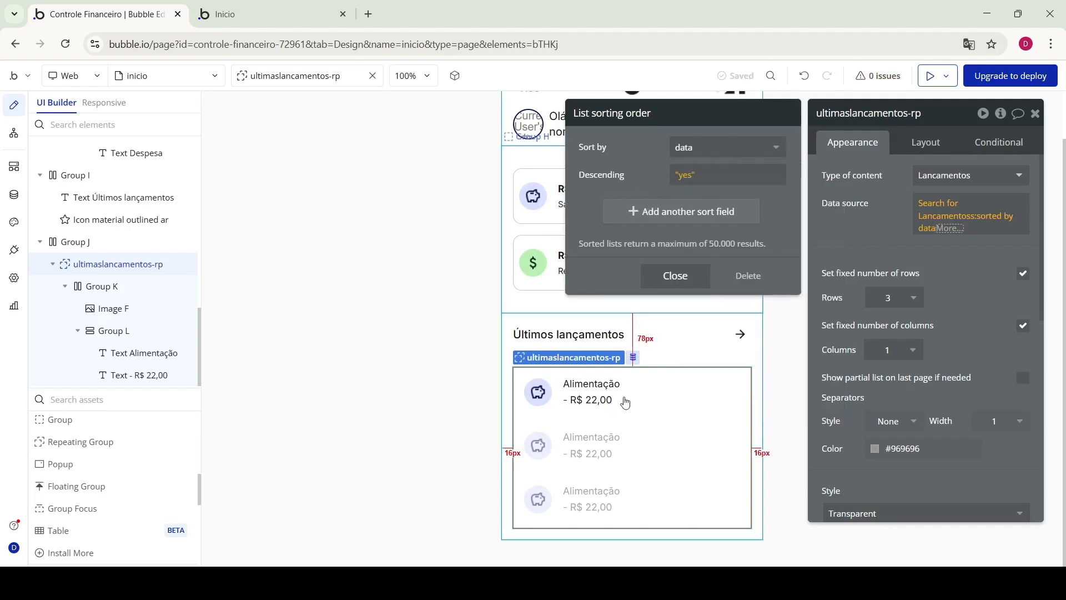
left_click(875, 226)
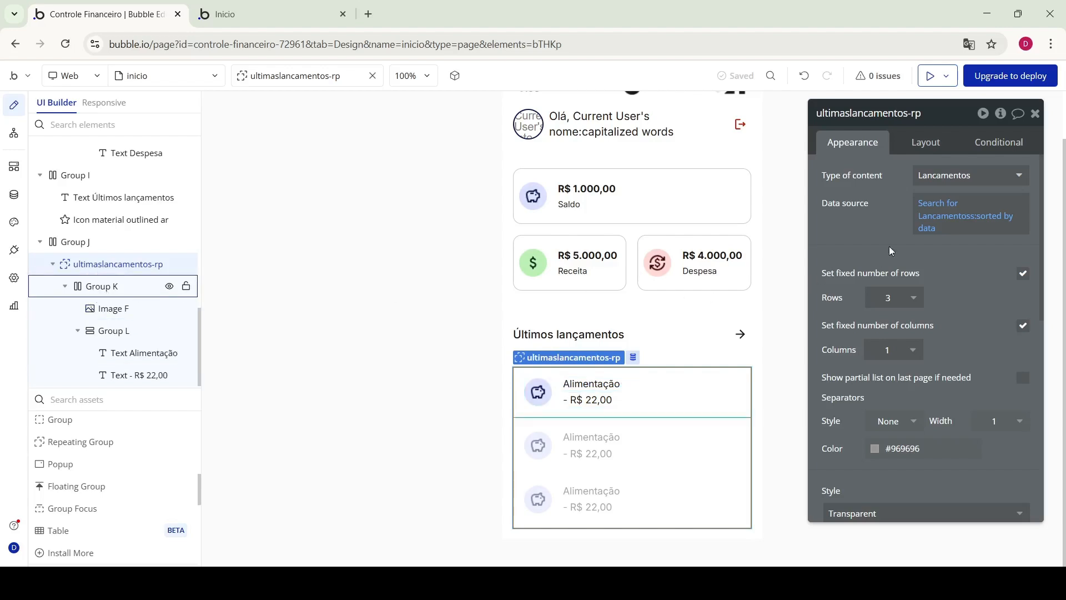
Set the row group's type to Lancamentos with source Current cell's Lancamentos
left_click(179, 284)
left_click(967, 178)
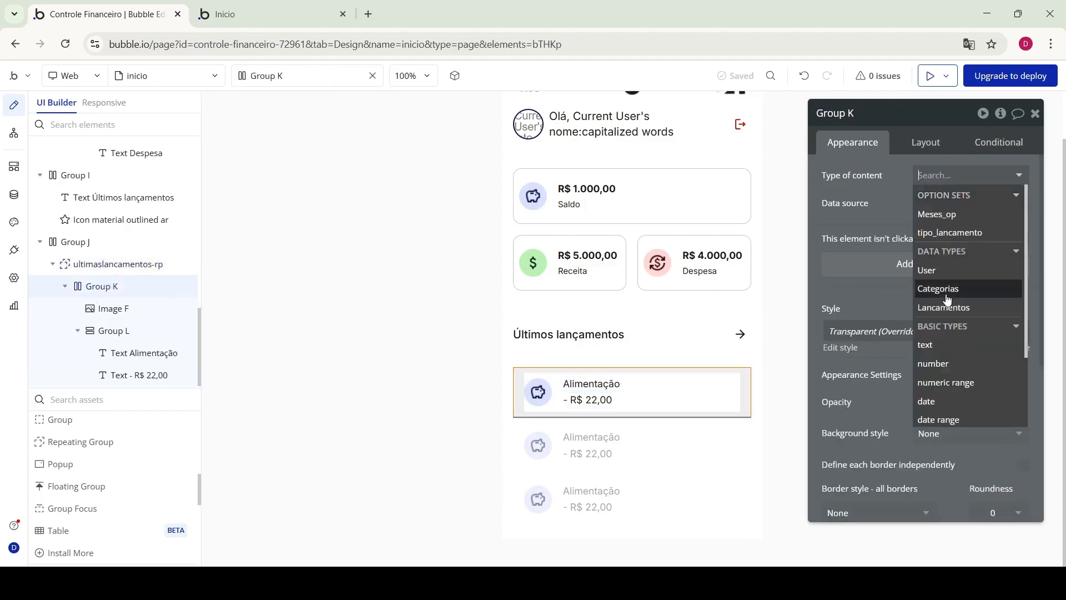
left_click(944, 307)
left_click(944, 203)
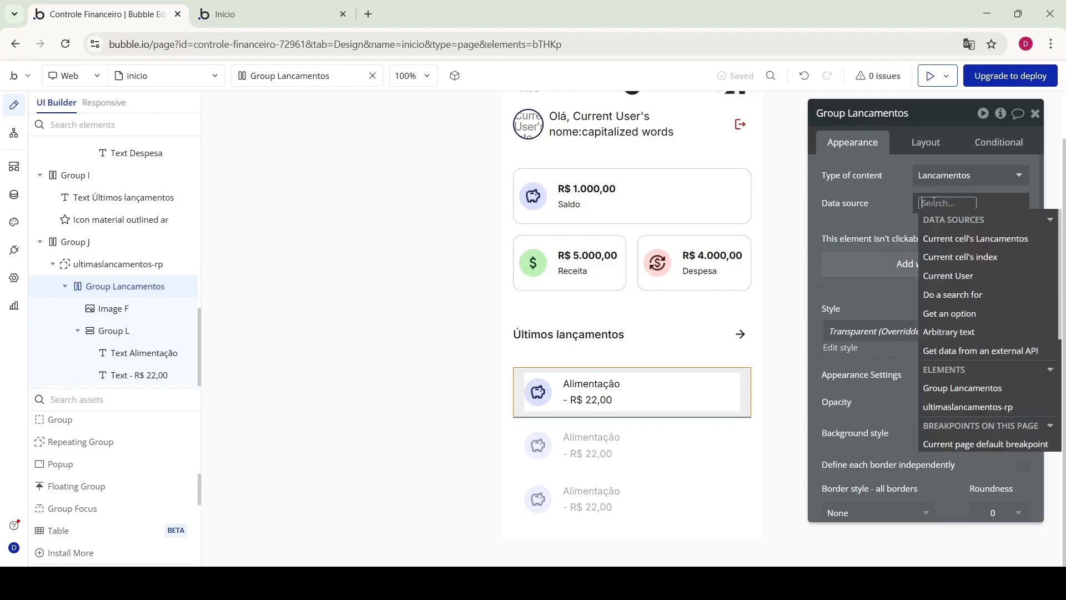
left_click(958, 238)
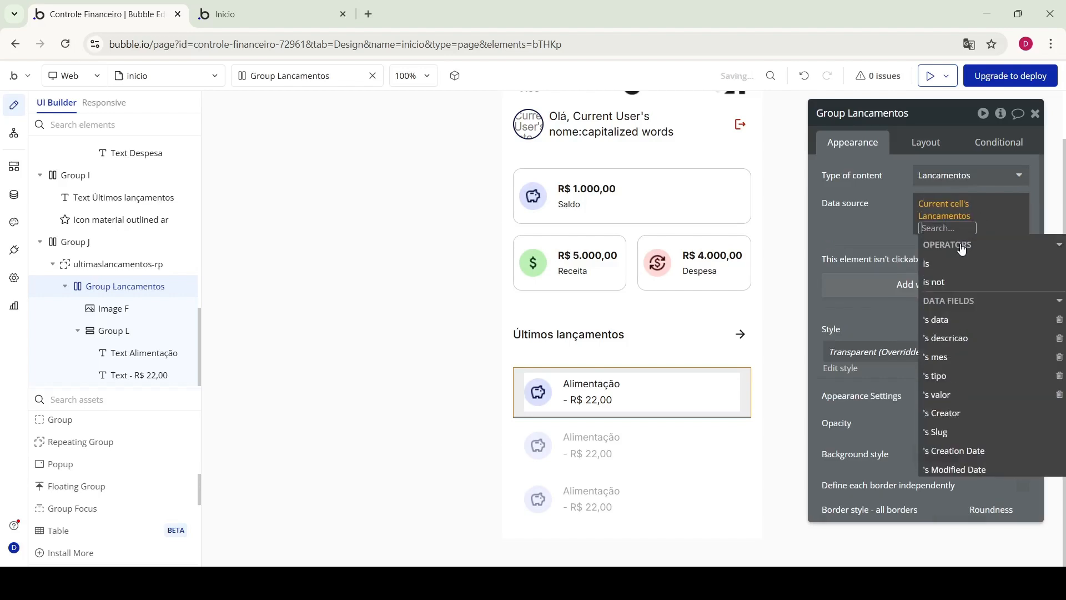
left_click(892, 230)
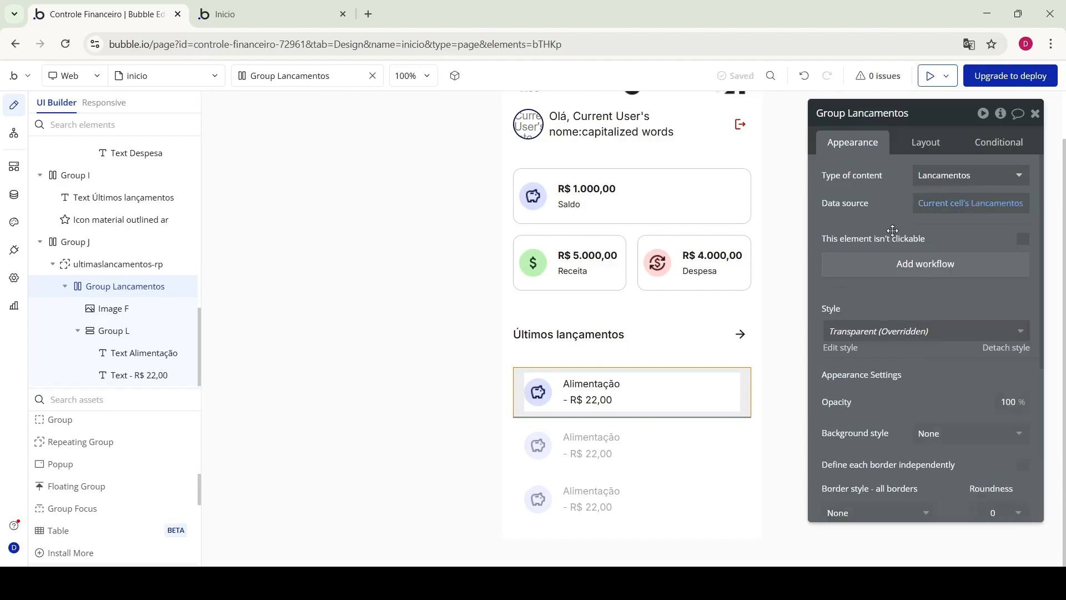
left_click(114, 308)
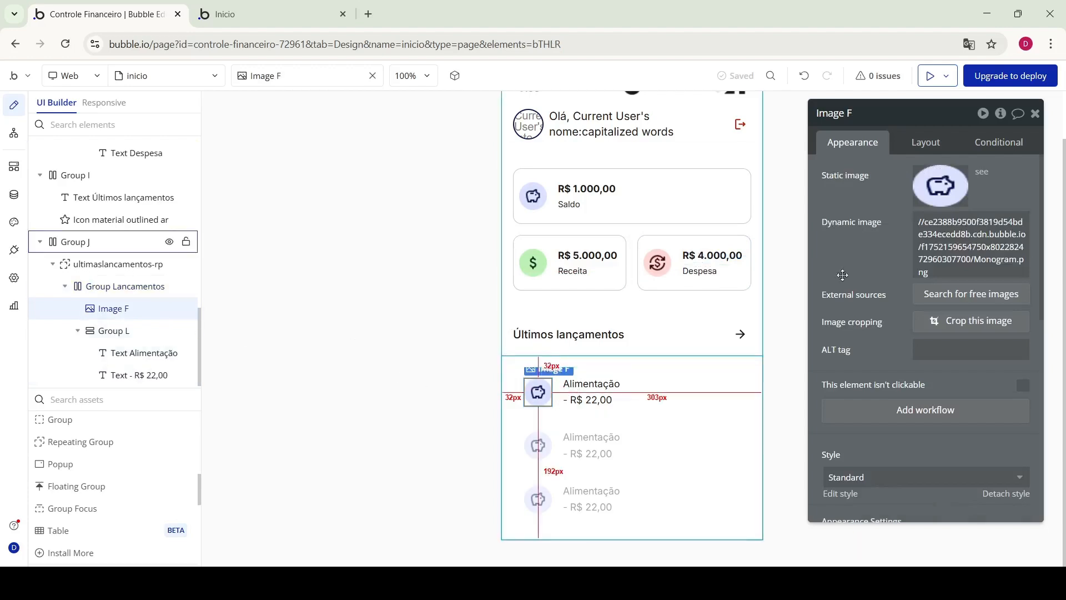
Delete Image F's fixed image URL, add an empty condition, and open the Data tab
left_click_drag(933, 273, 911, 201)
key("BackSpace")
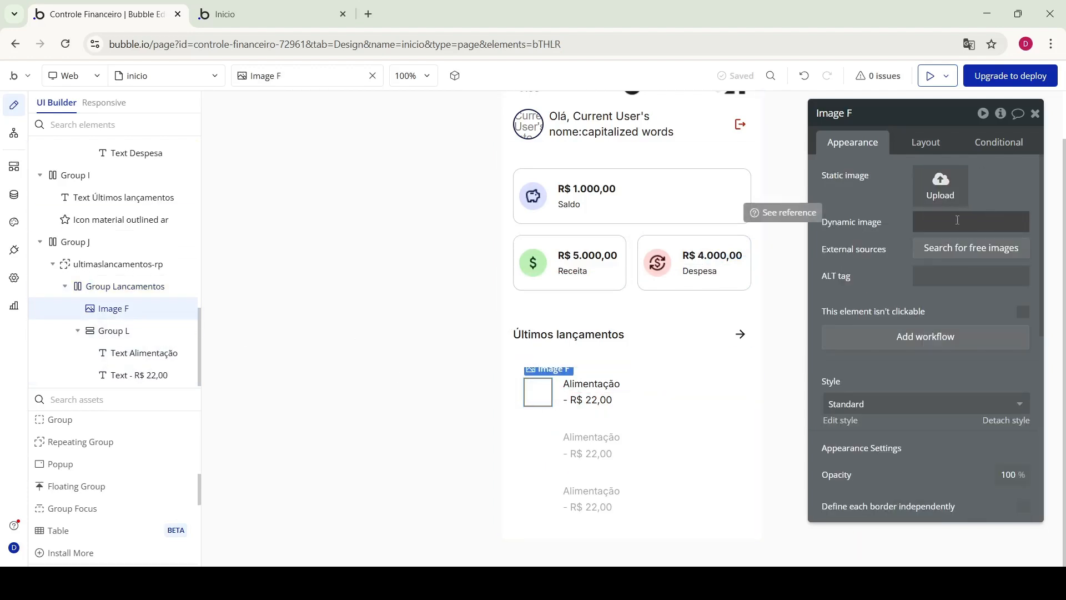
left_click(1001, 143)
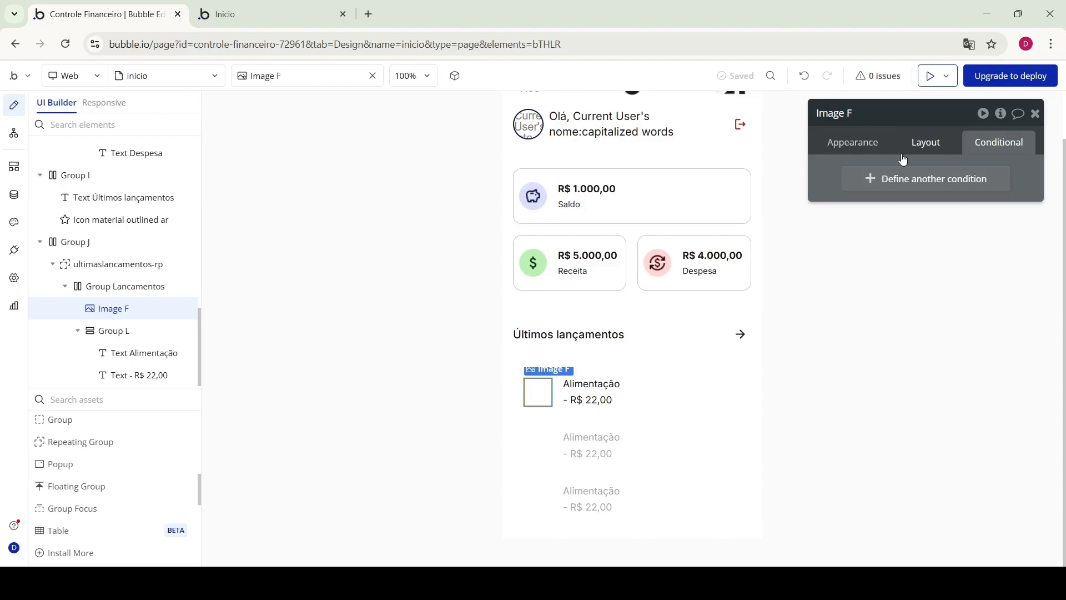
left_click(881, 180)
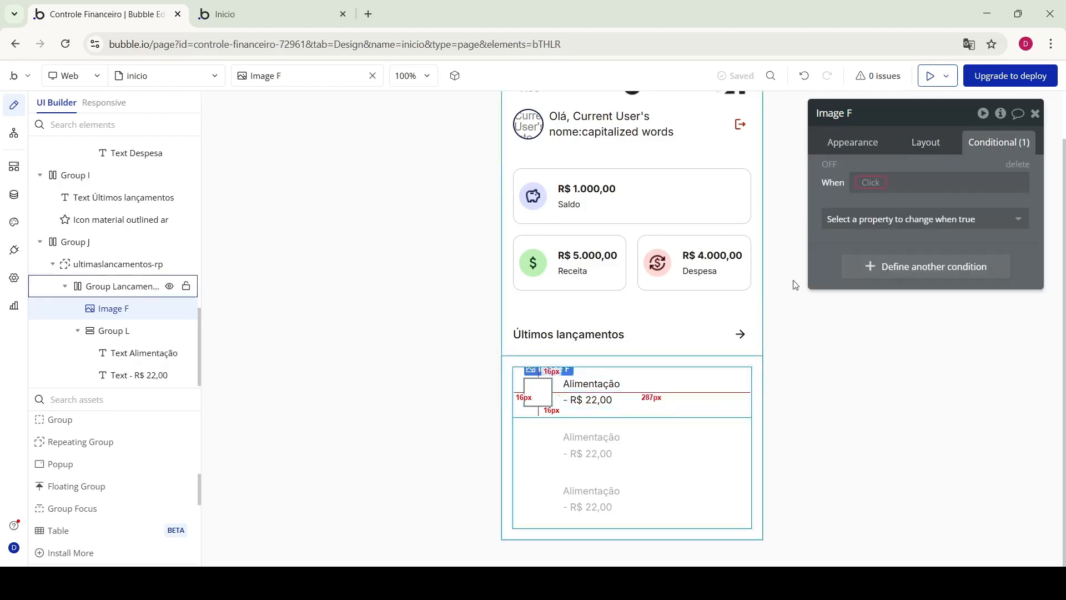
left_click(875, 182)
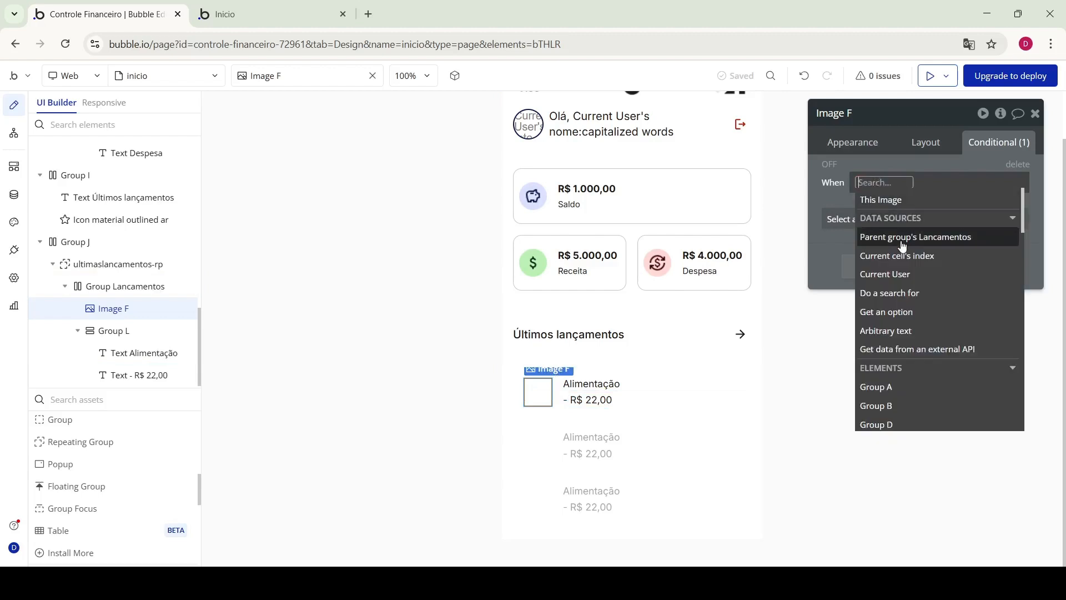
left_click(14, 194)
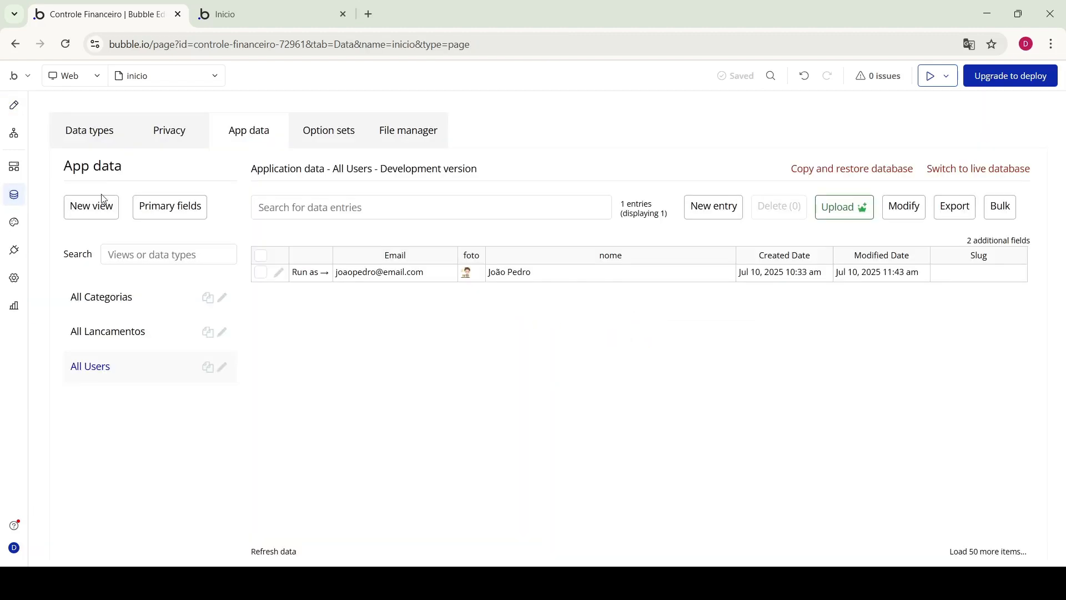
Inspect the Lancamentos data type's fields, then go back to designing inicio
left_click(107, 144)
left_click(137, 273)
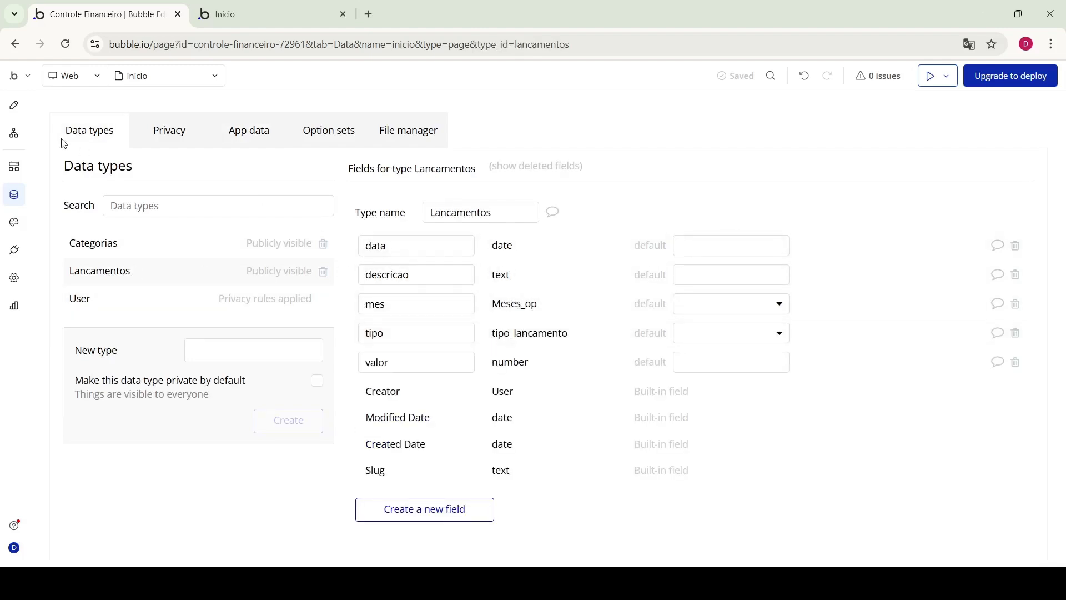
left_click(14, 105)
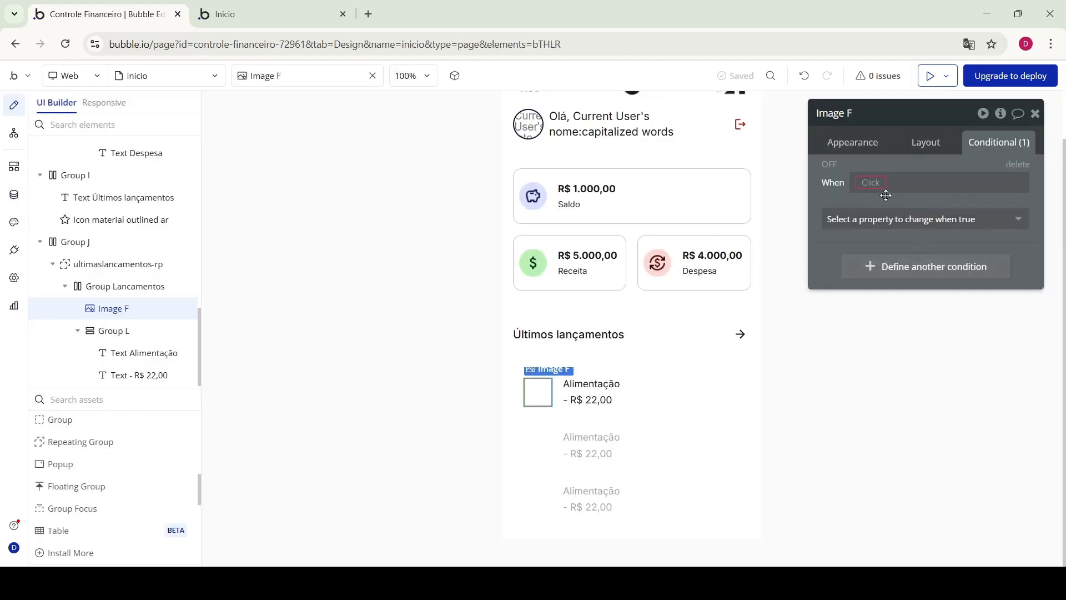
Add condition: when Parent group's Lancamentos's tipo is Receita, show the dollar icon
left_click(871, 183)
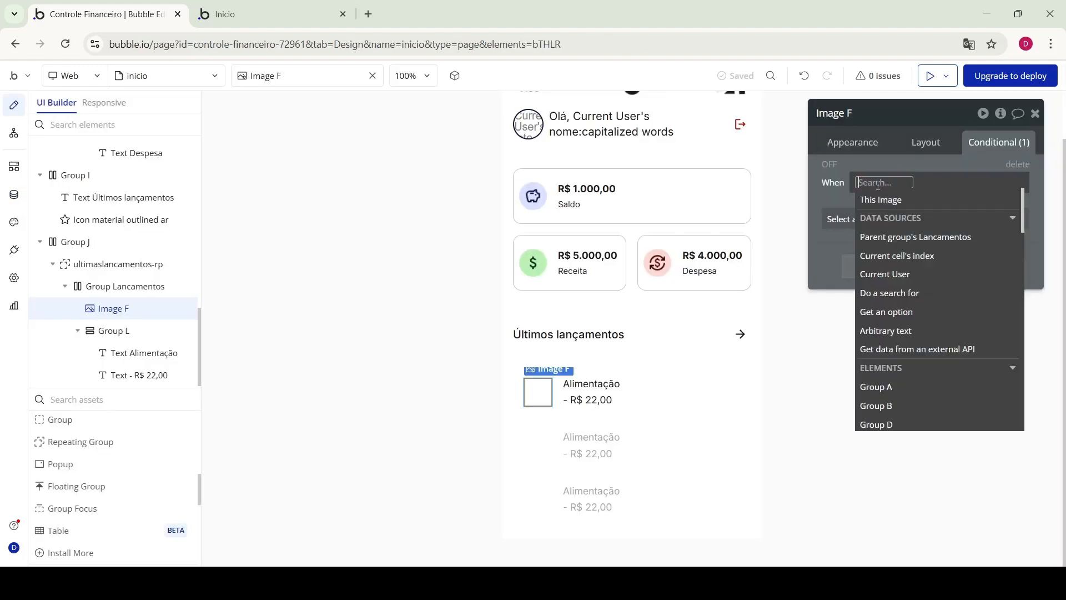
left_click(914, 238)
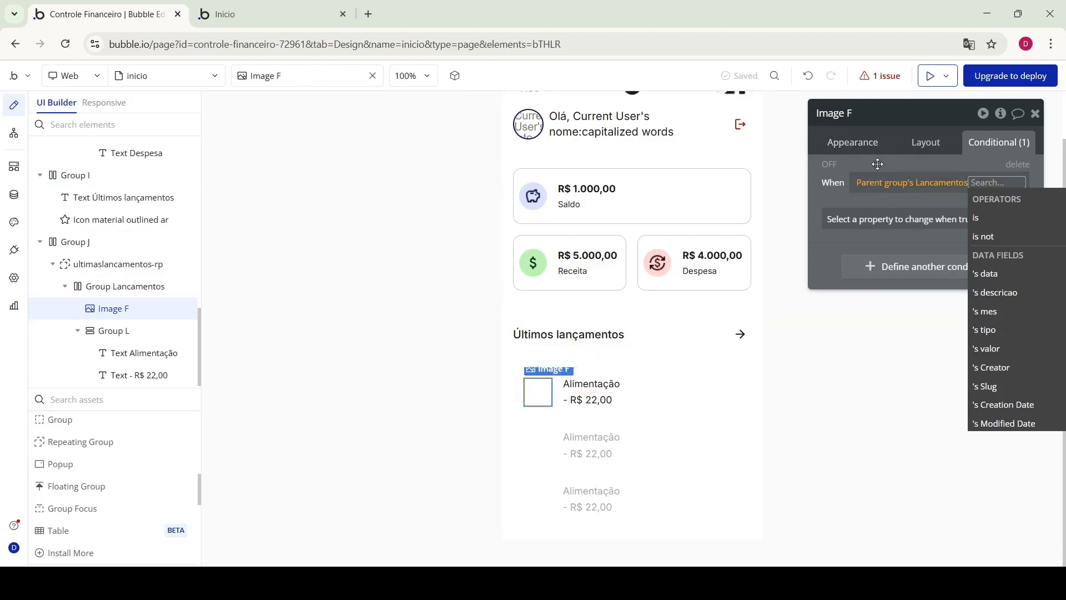
left_click_drag(874, 163, 823, 170)
left_click(936, 338)
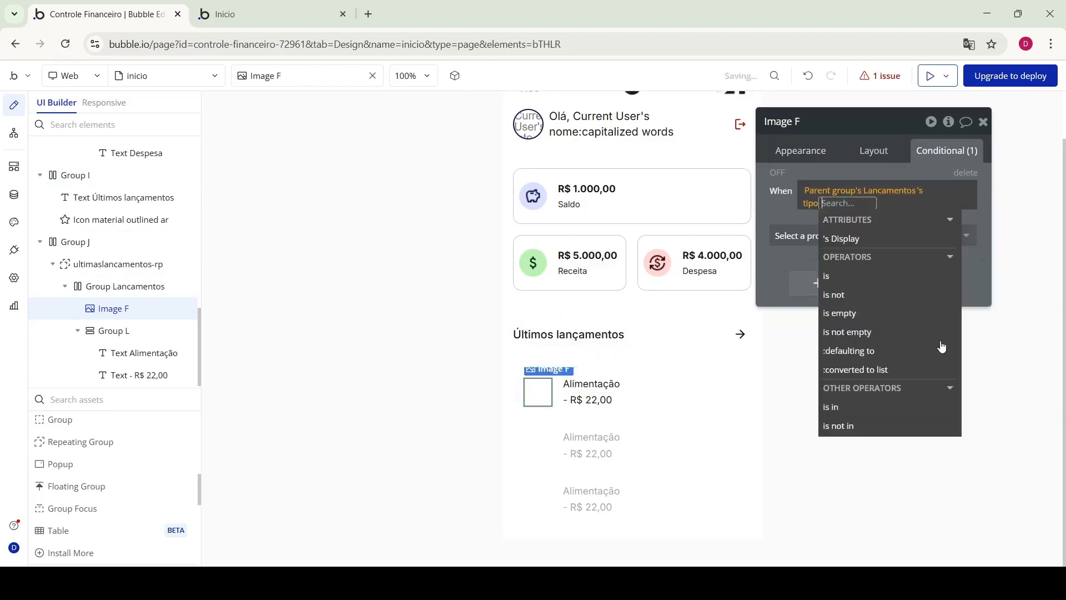
left_click(863, 282)
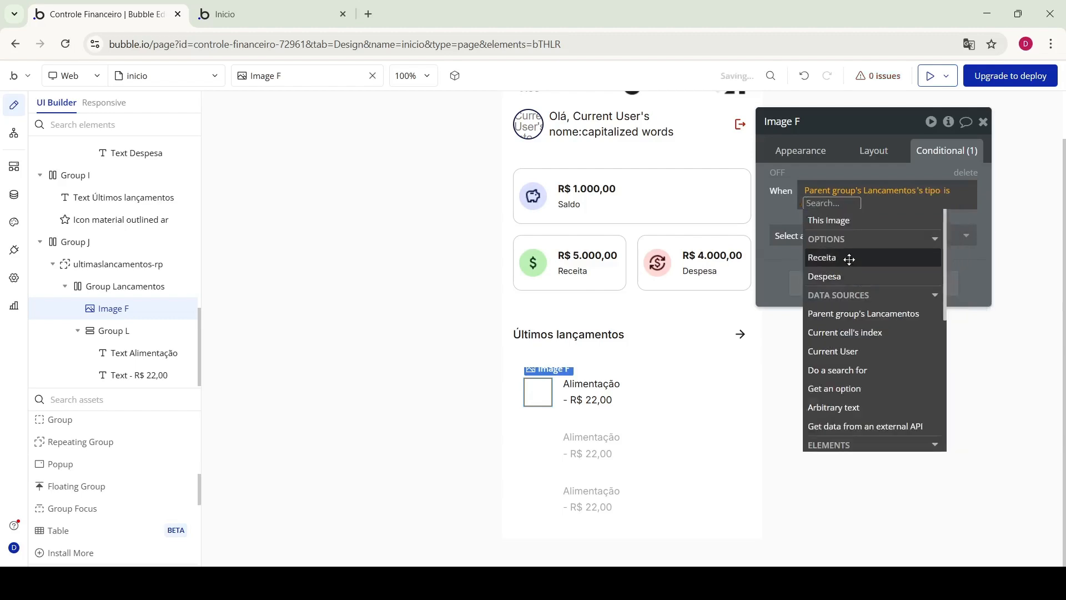
left_click(847, 257)
left_click(810, 230)
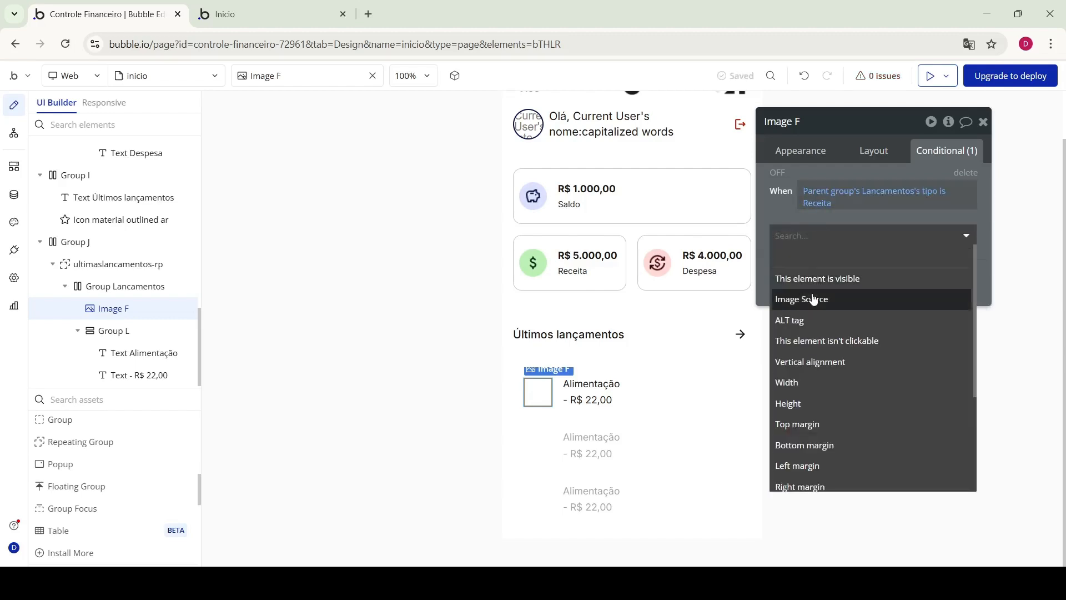
left_click(814, 300)
left_click(876, 251)
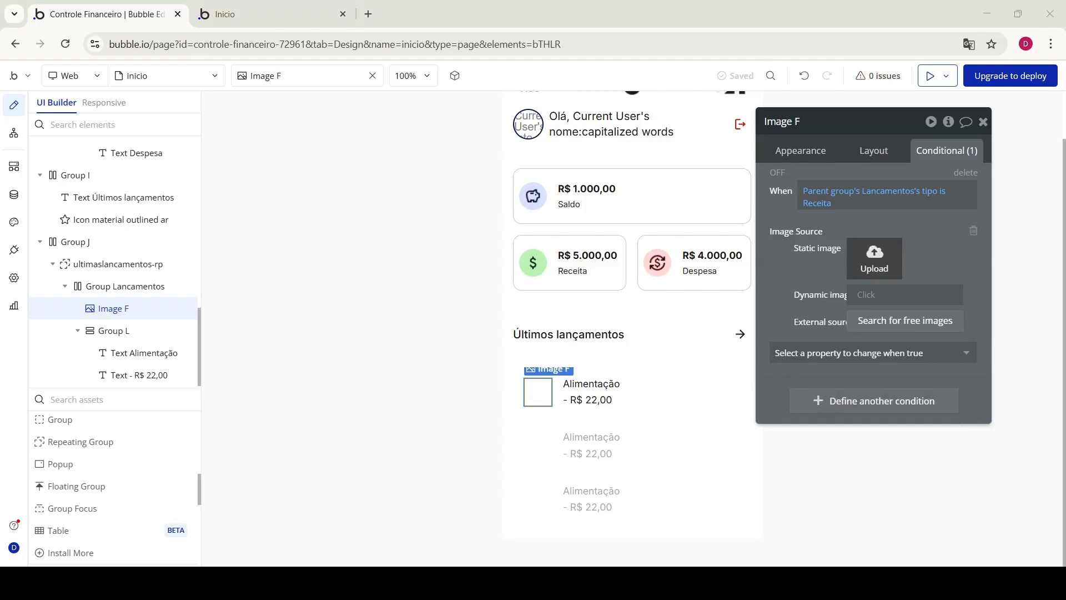
double_click(216, 136)
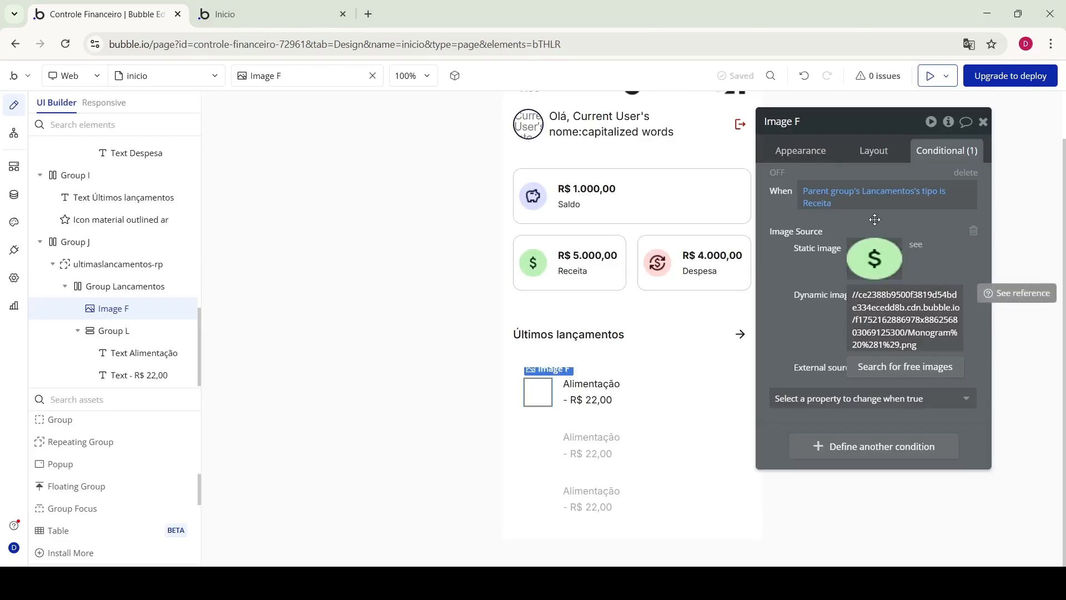
Duplicate the condition for tipo Despesa and upload the red icon for it
right_click(855, 163)
right_click(846, 171)
left_click(920, 135)
right_click(862, 445)
left_click(941, 404)
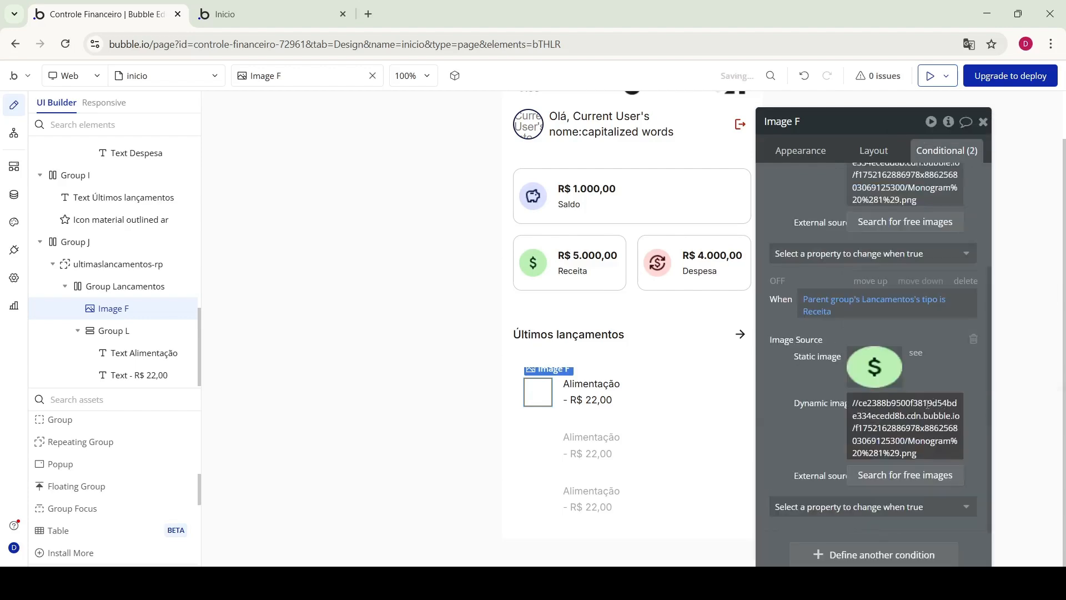
left_click(820, 311)
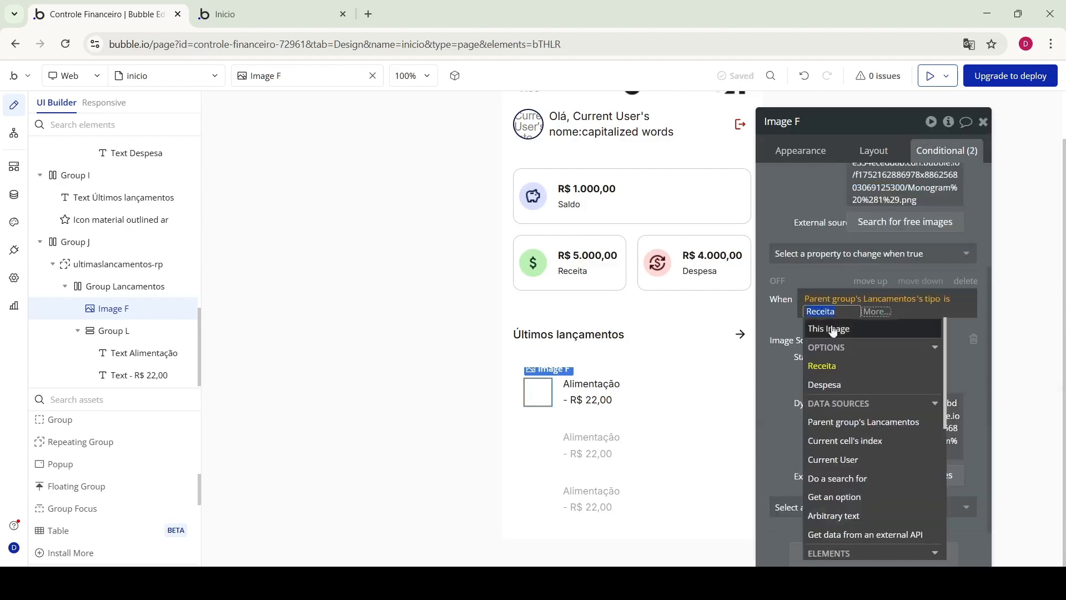
left_click(833, 383)
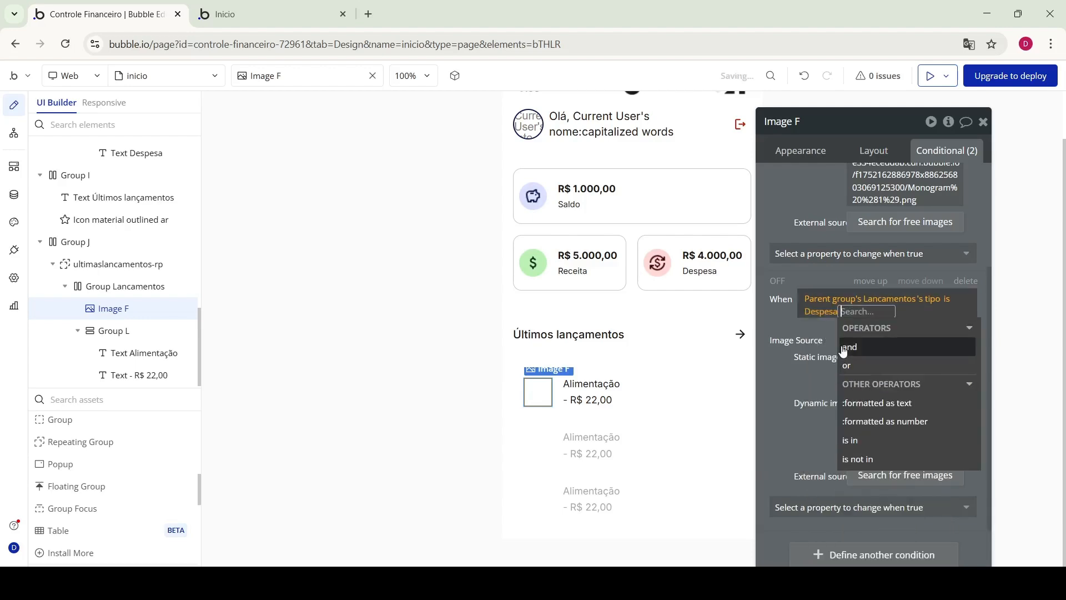
left_click(818, 323)
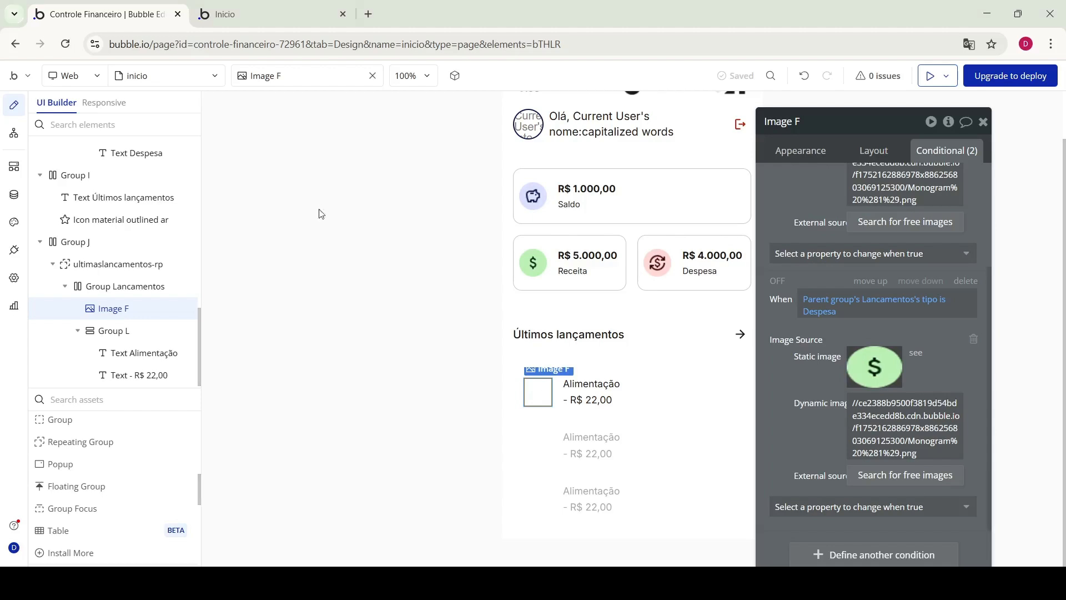
left_click(799, 389)
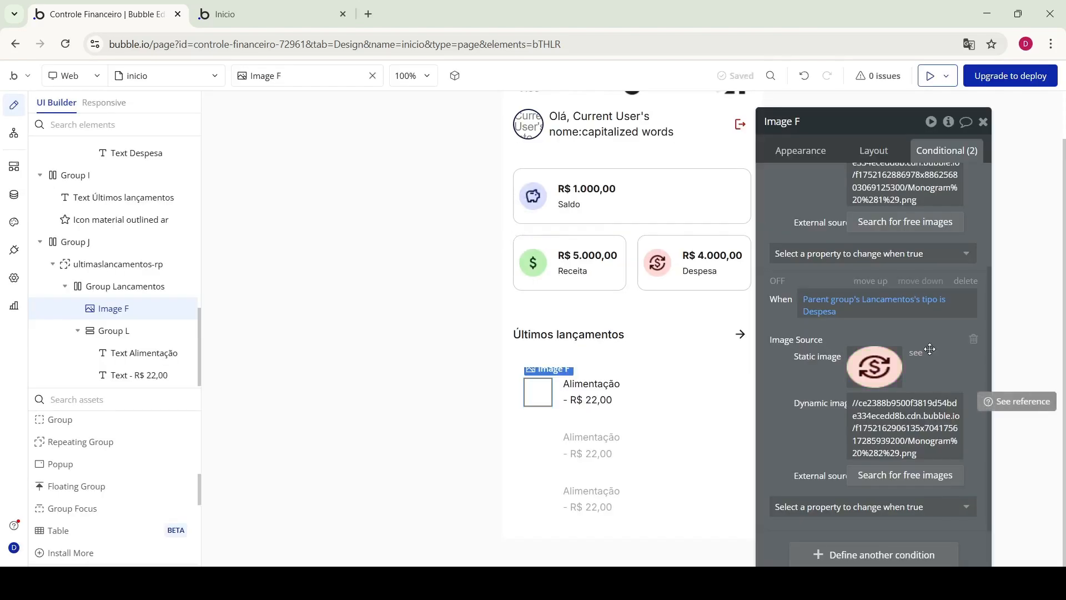
scroll(930, 349, "up", 2)
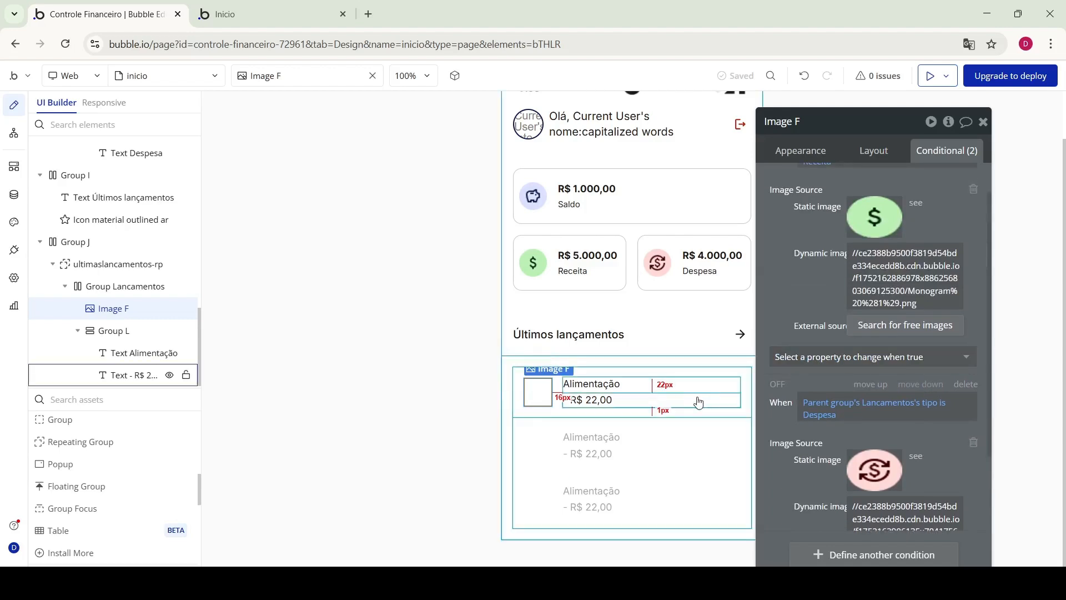
Set Group L's type to Lancamentos with data source Parent group's Lancamentos
left_click(607, 384)
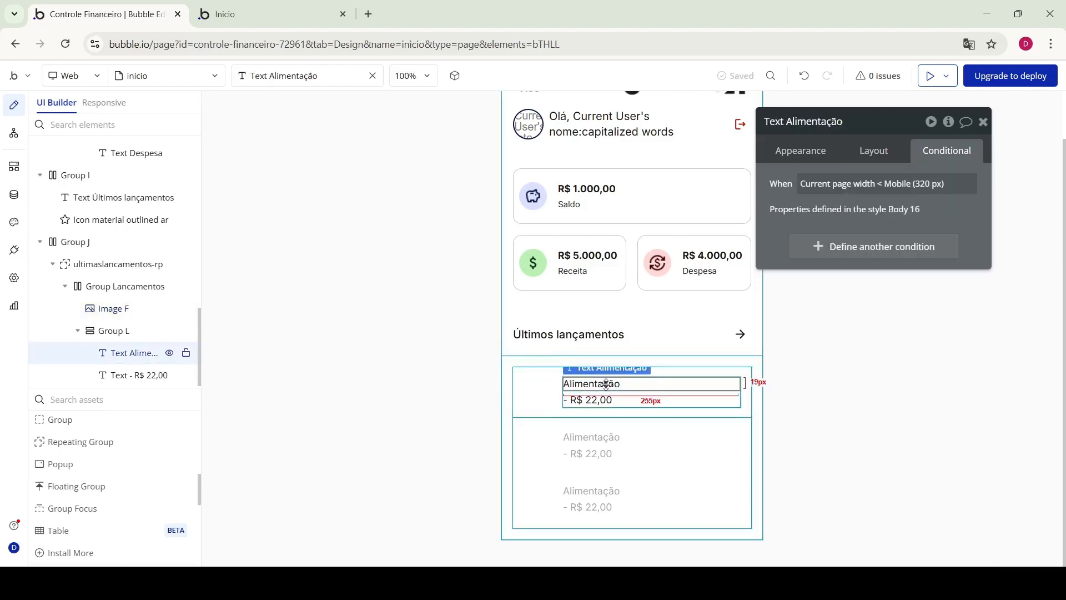
left_click(116, 332)
left_click(789, 149)
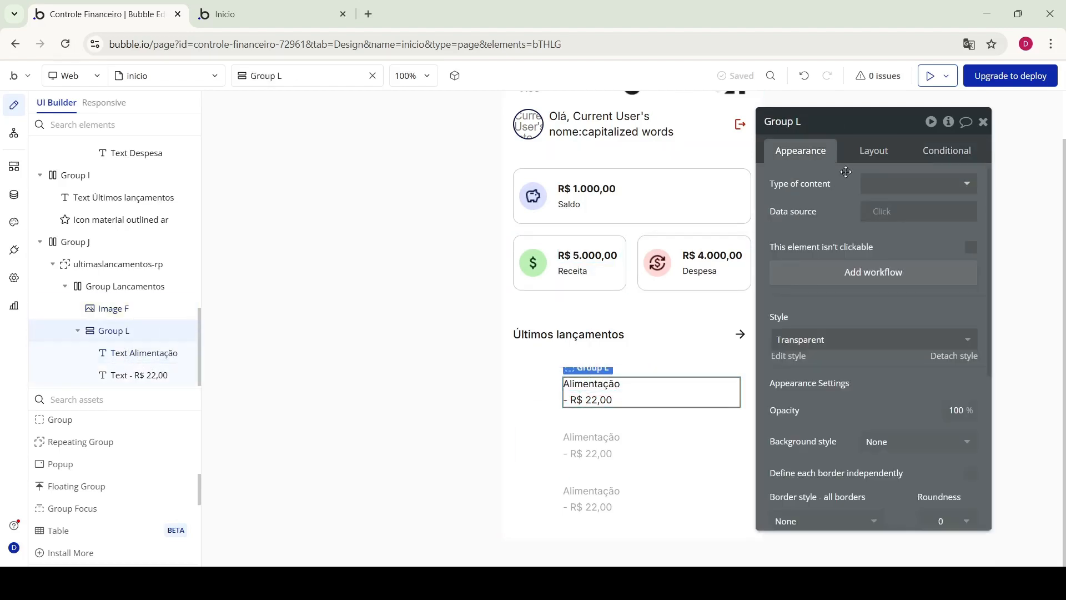
left_click(909, 185)
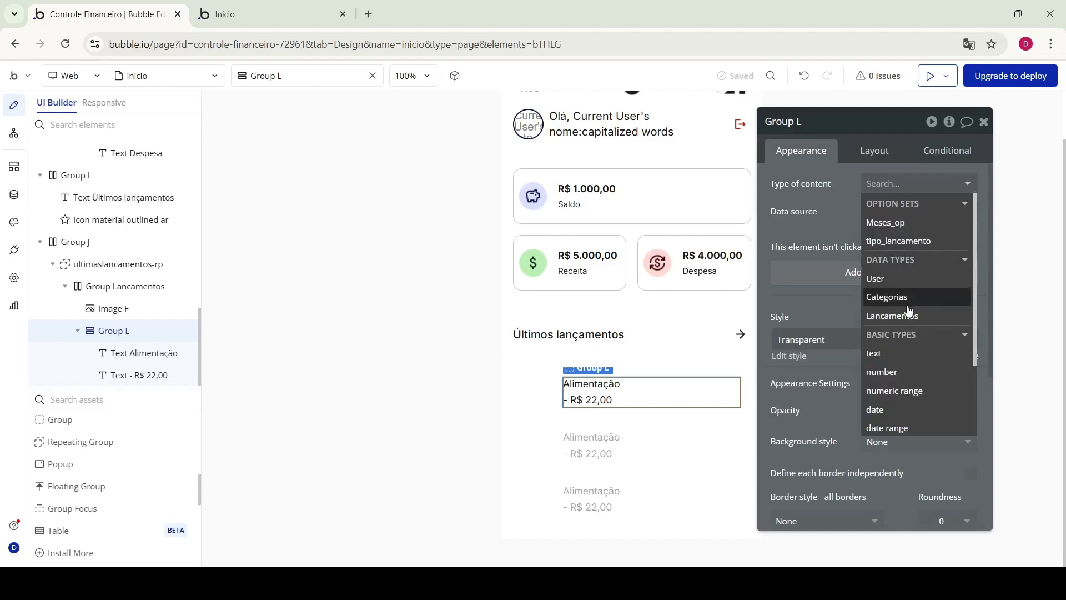
left_click(892, 316)
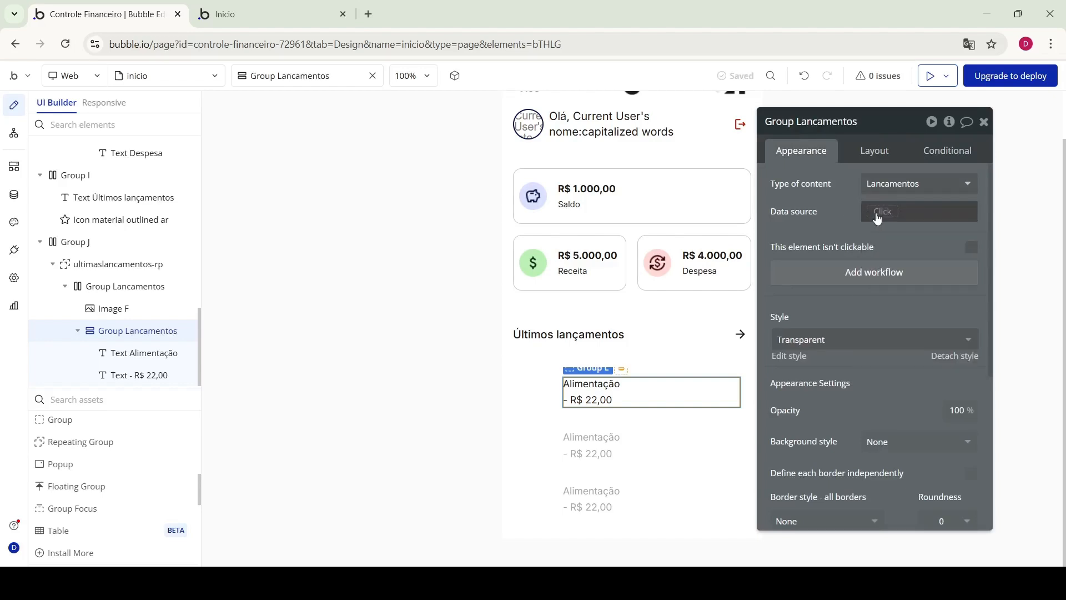
left_click(876, 218)
left_click(894, 246)
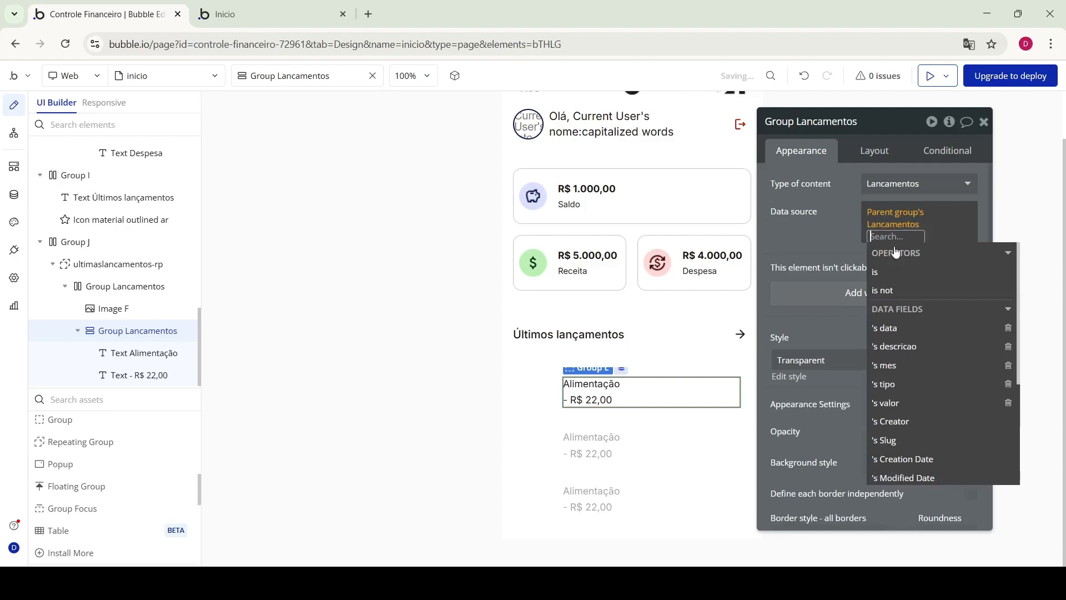
left_click(840, 234)
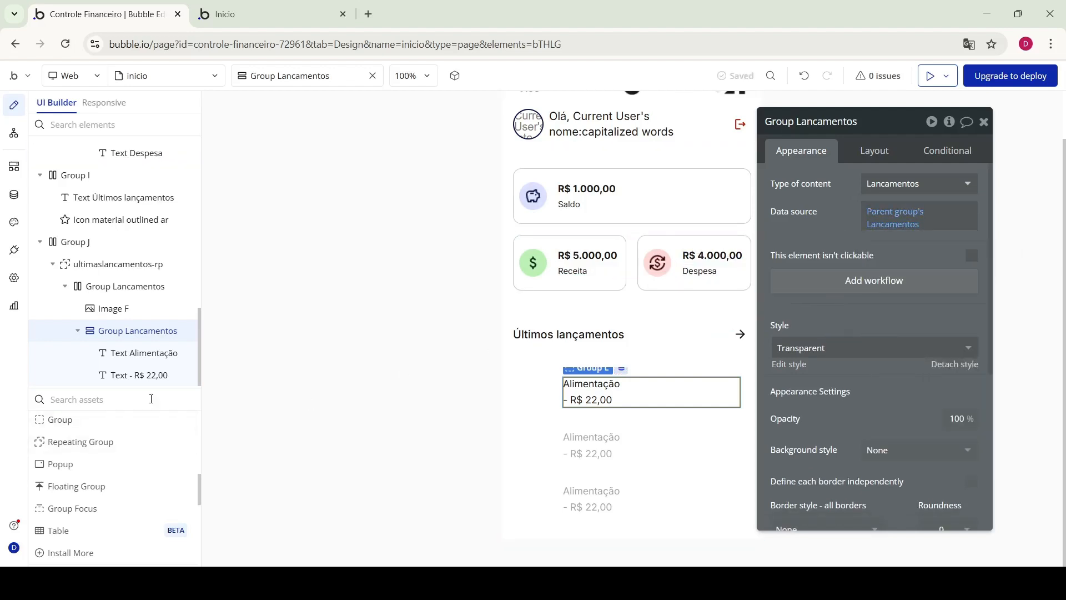
left_click(138, 353)
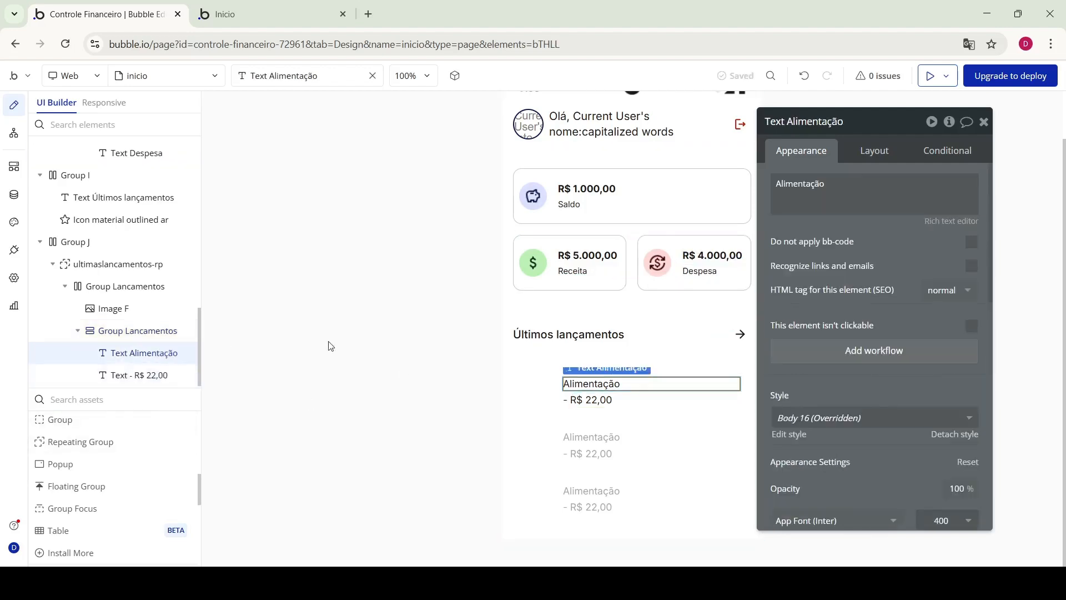
Replace Alimentação with Parent group's Lancamentos's descricao:capitalized words
double_click(837, 195)
left_click(1009, 192)
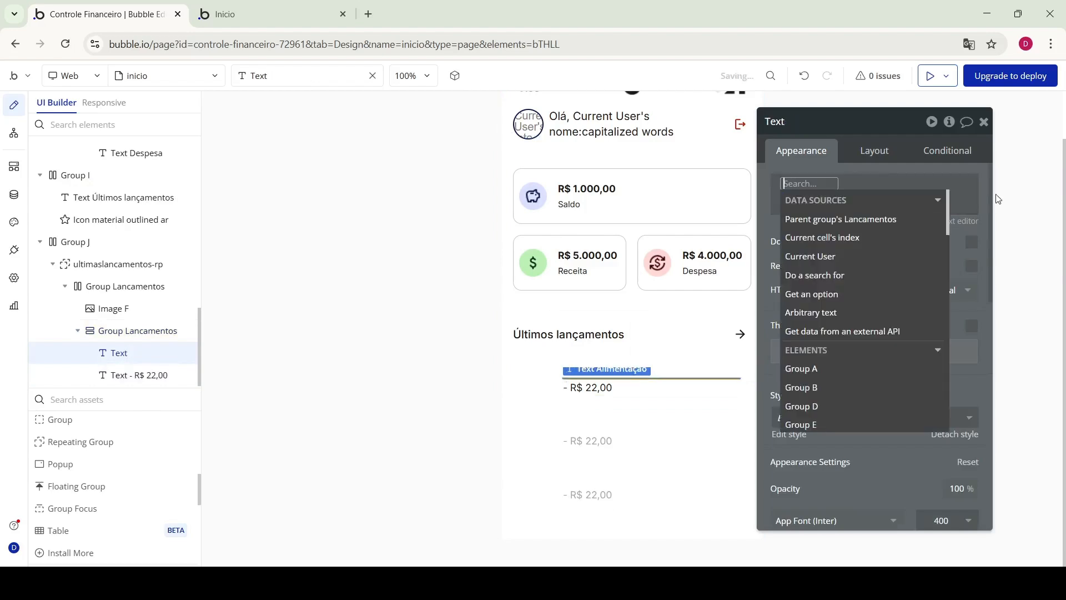
left_click(840, 218)
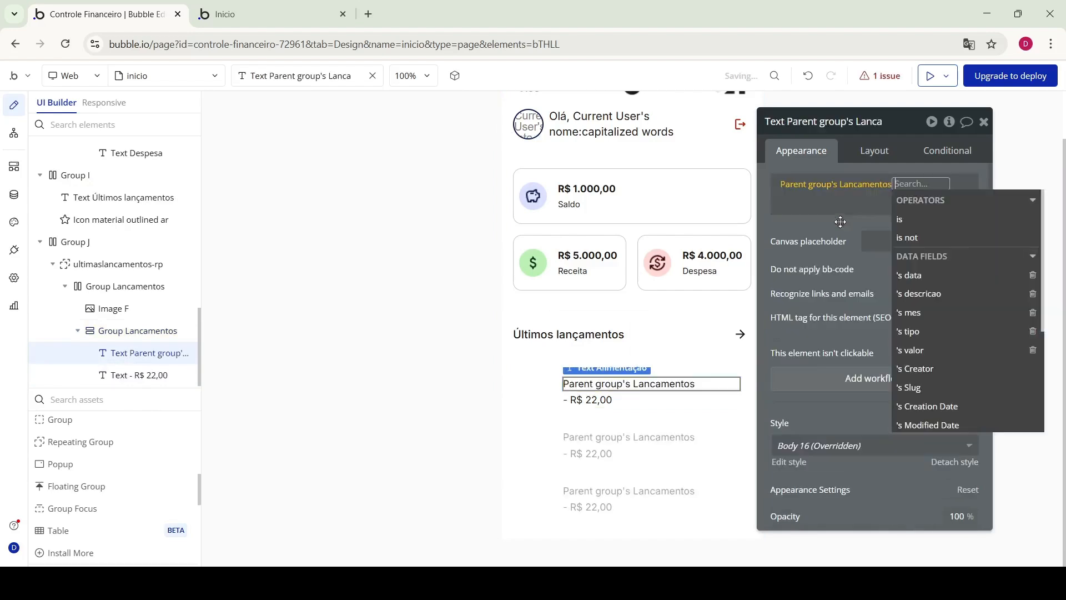
left_click(930, 301)
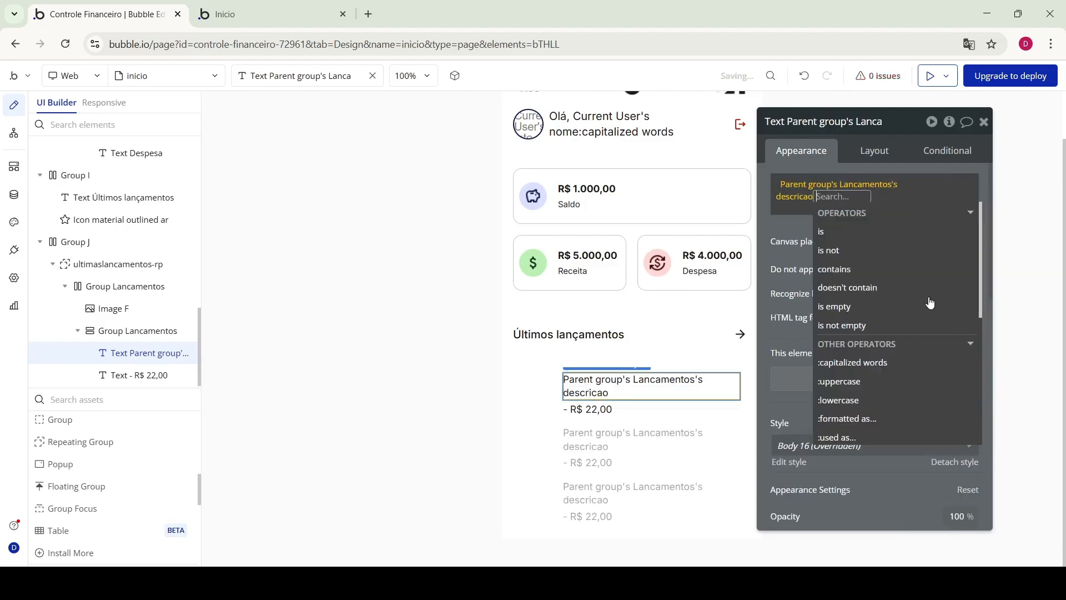
left_click(876, 364)
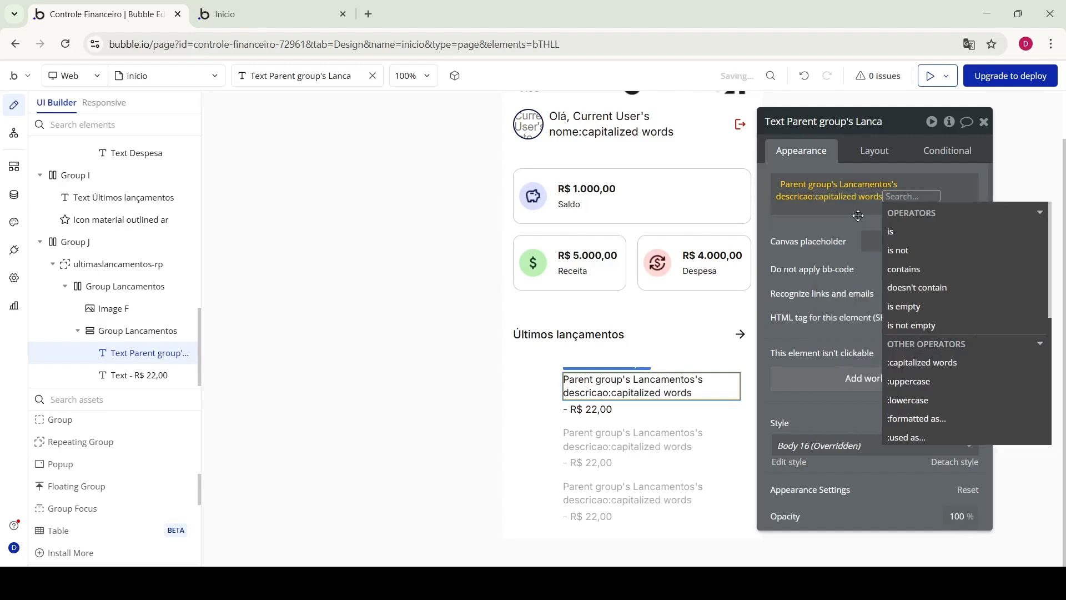
left_click(838, 224)
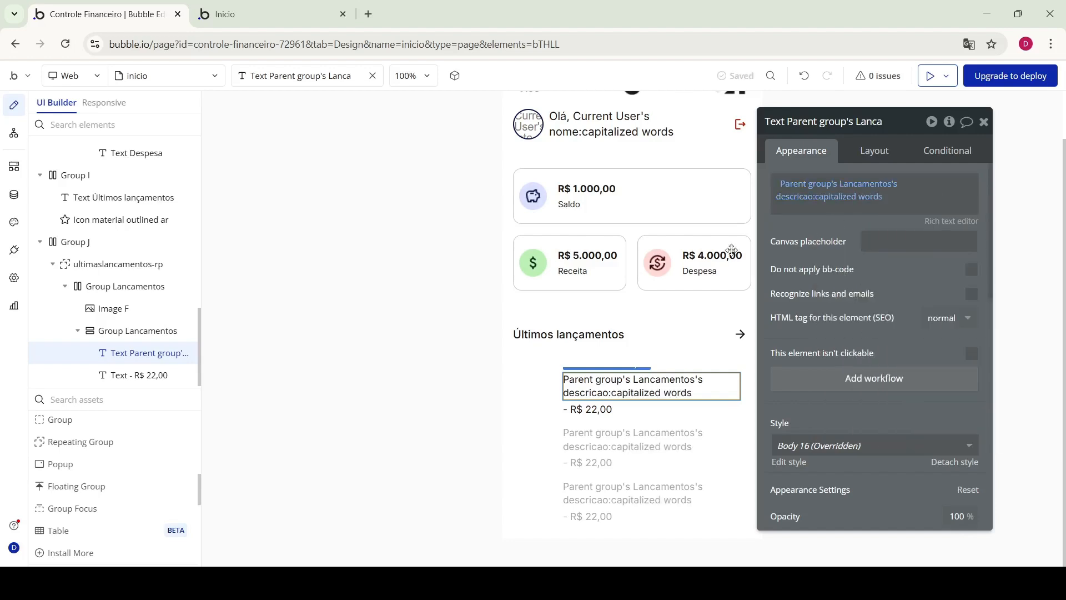
Replace '- R$ 22,00' with Parent group's Lancamentos's valor and add an input to the row
left_click(133, 377)
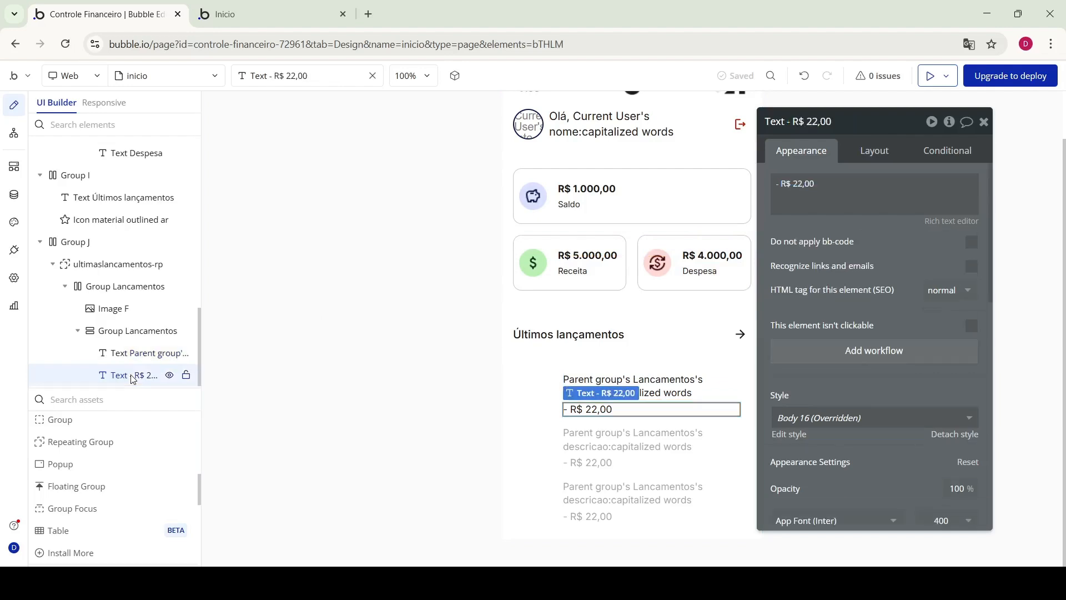
triple_click(818, 188)
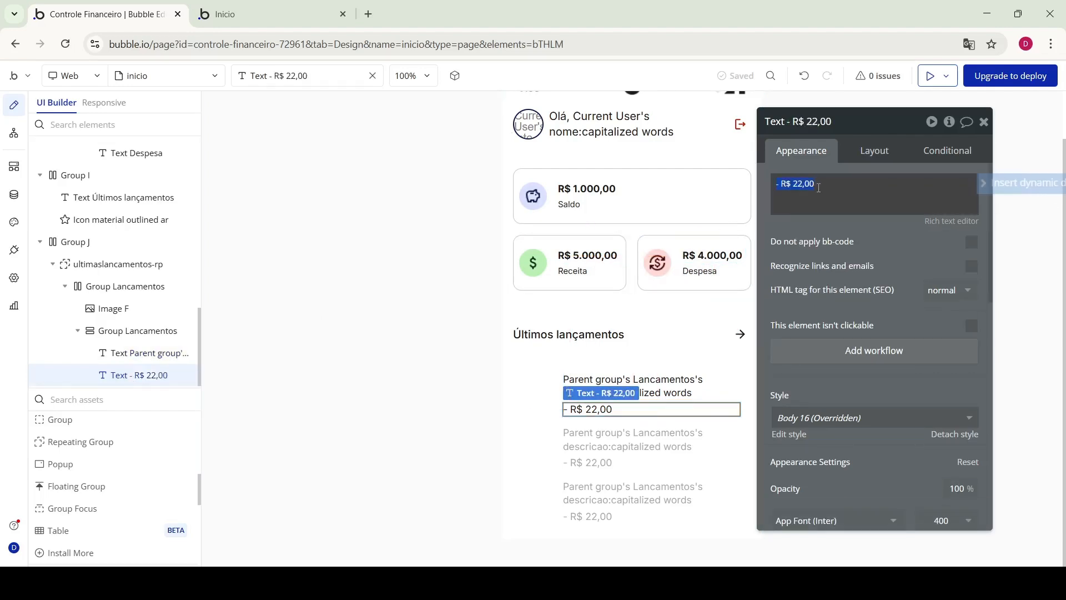
left_click(992, 189)
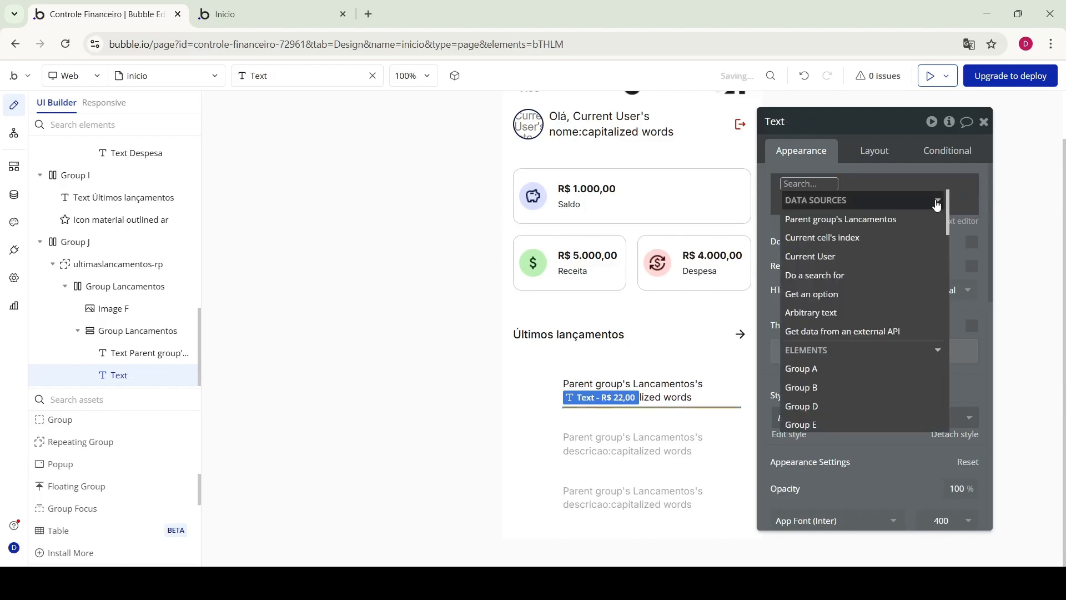
left_click(838, 222)
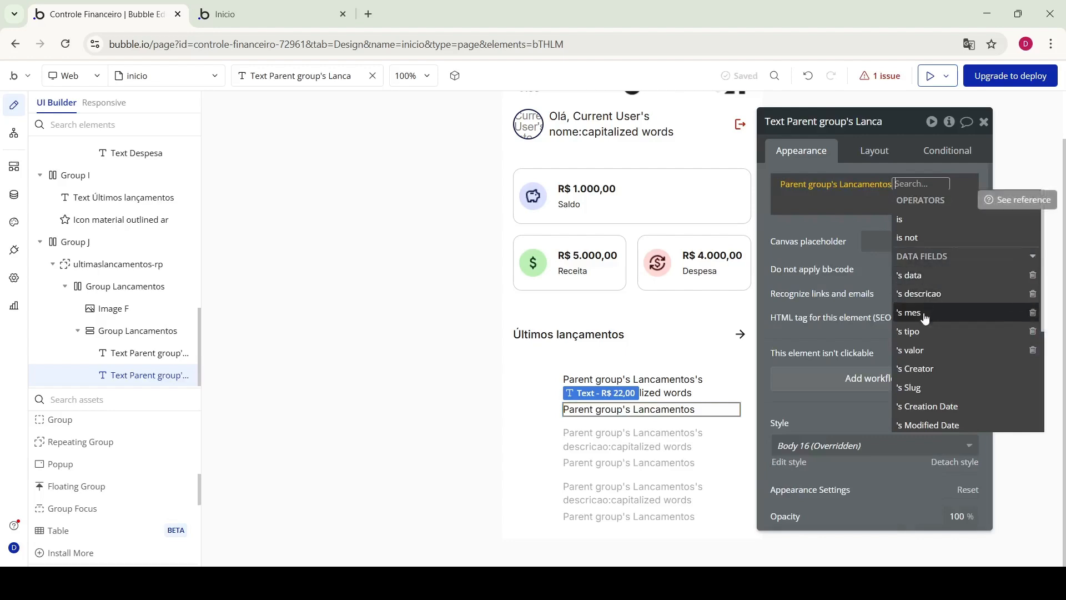
left_click(920, 351)
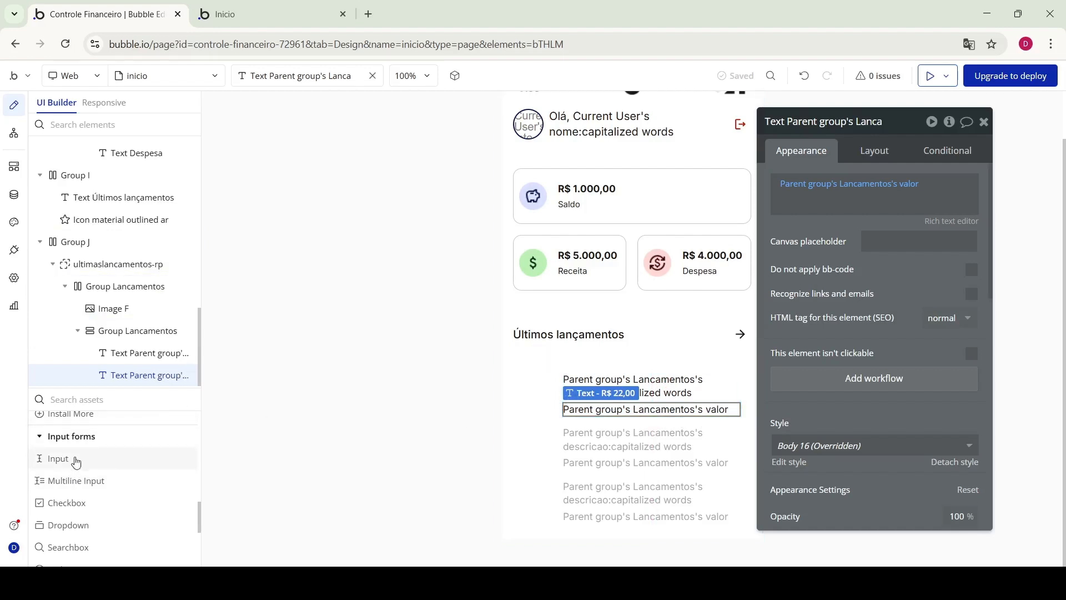
left_click_drag(76, 462, 579, 413)
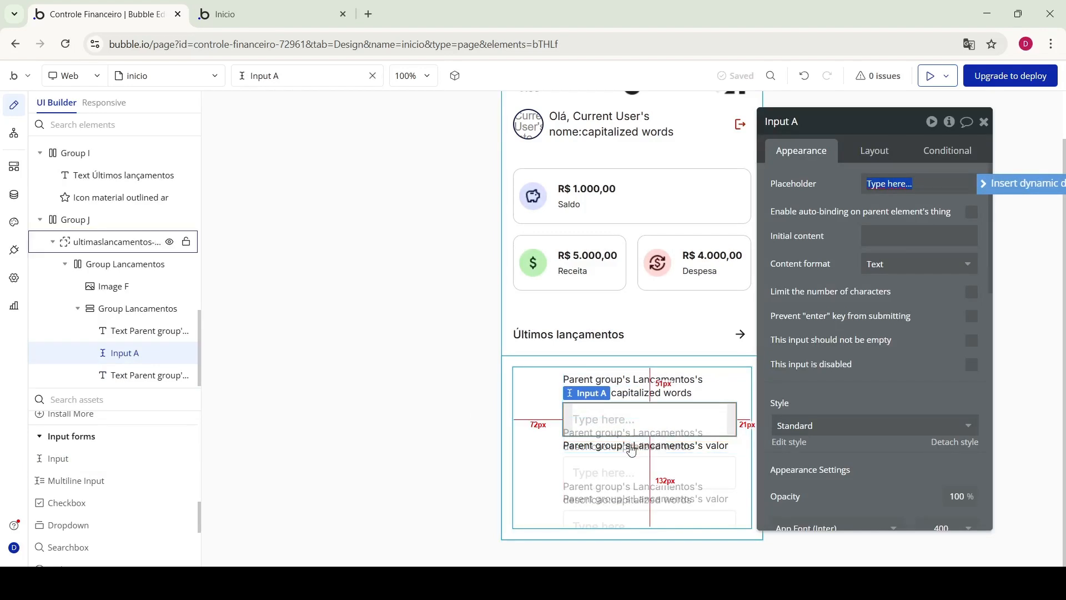
Delete the valor text and set Input A's background and border to None
left_click(135, 380)
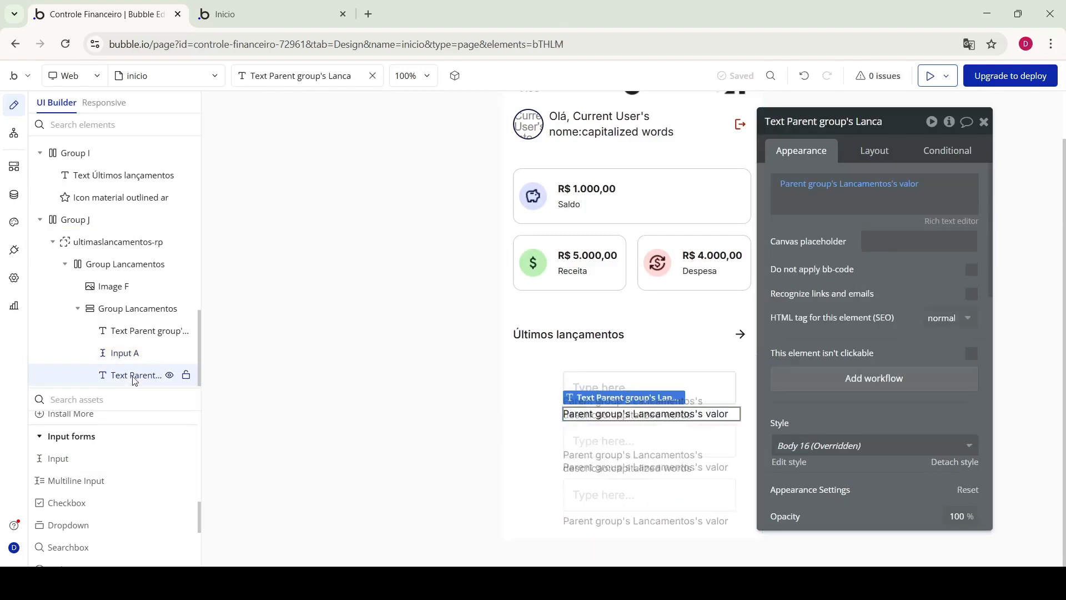
key("Delete")
left_click(583, 390)
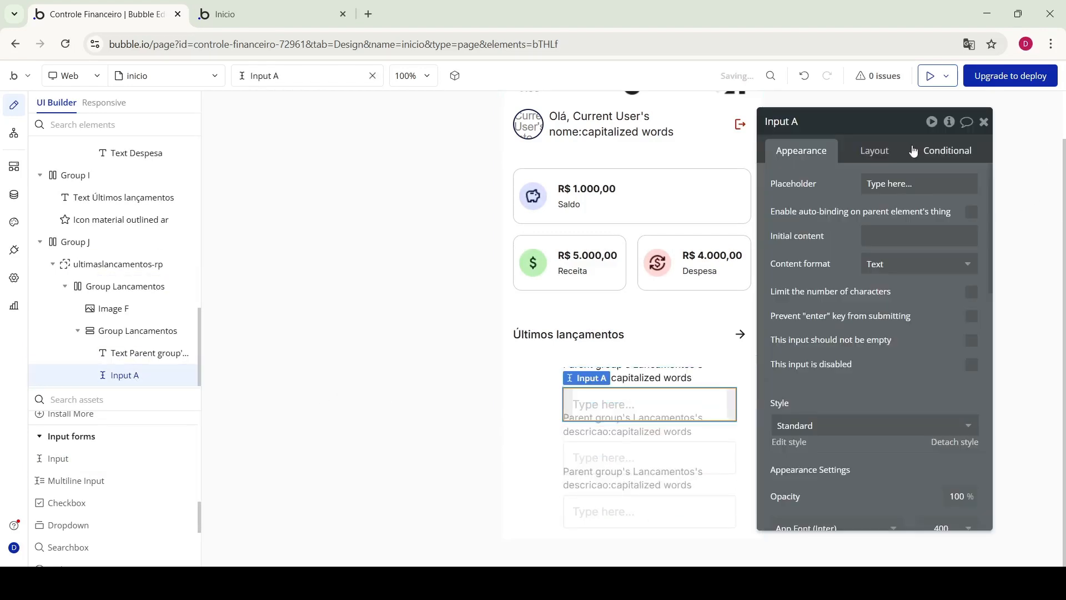
scroll(860, 311, "down", 6)
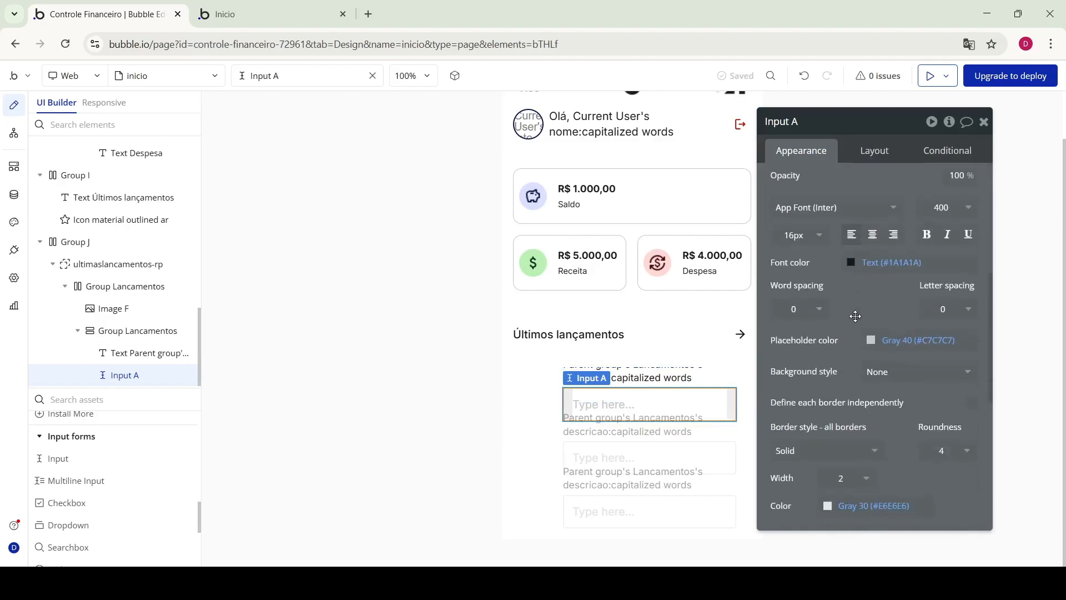
scroll(858, 283, "up", 3)
scroll(848, 251, "down", 1)
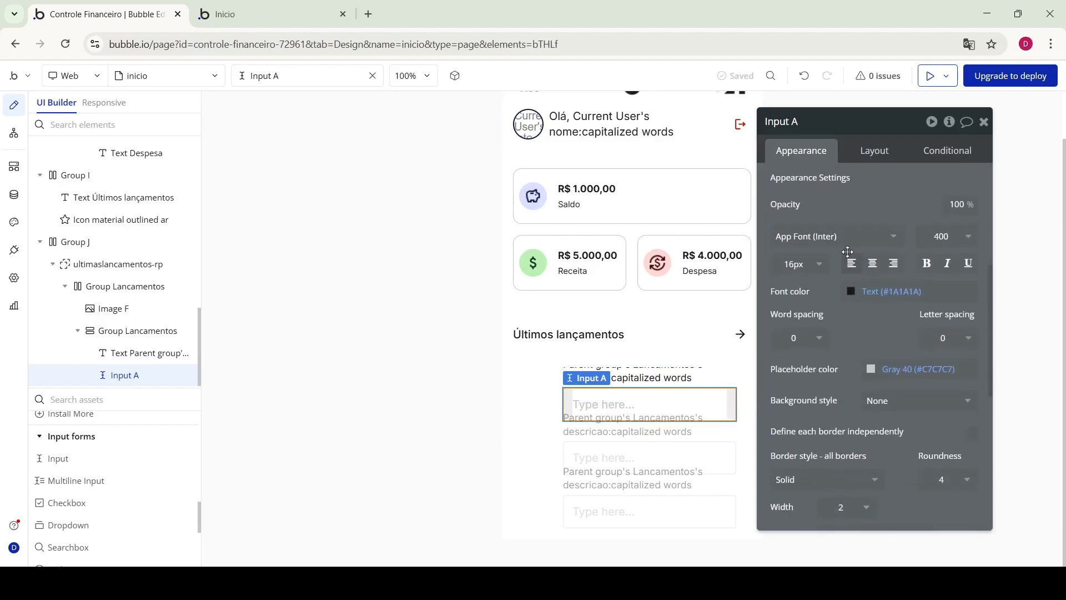
scroll(850, 267, "down", 2)
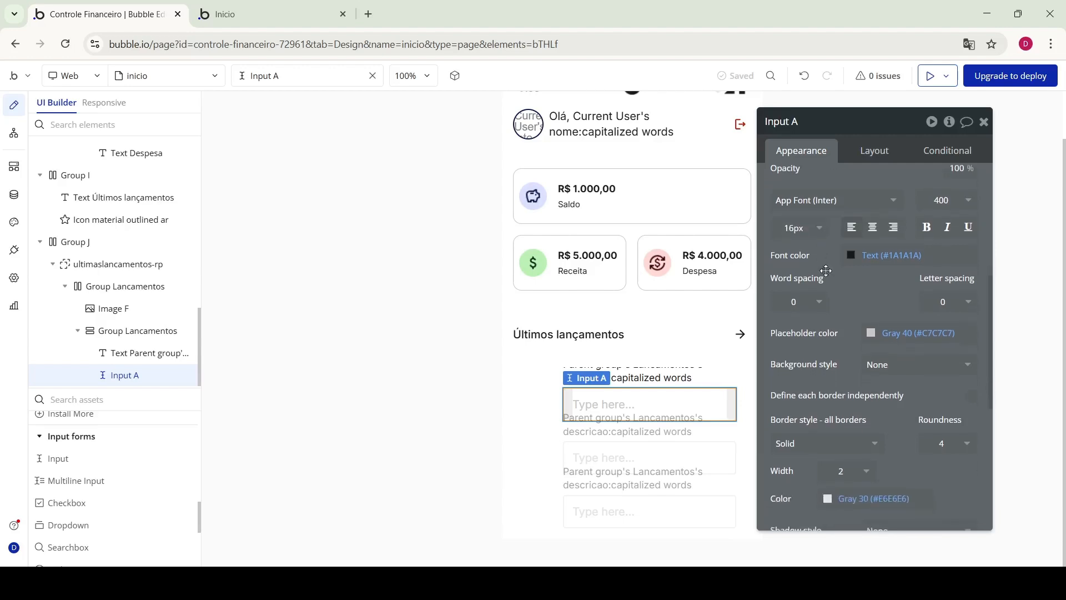
left_click(890, 316)
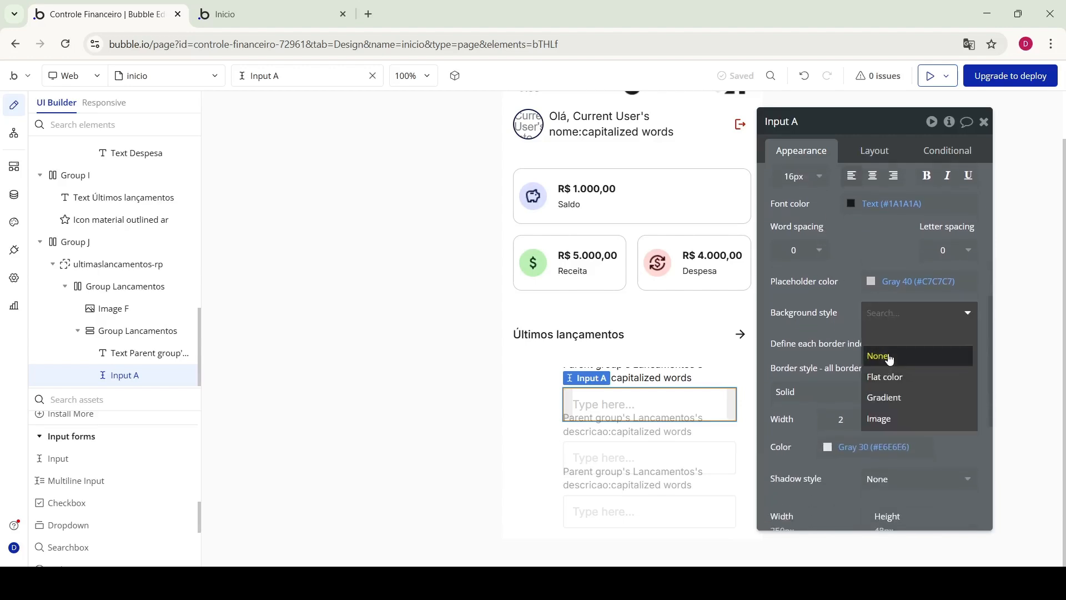
left_click(886, 355)
left_click(818, 395)
left_click(808, 434)
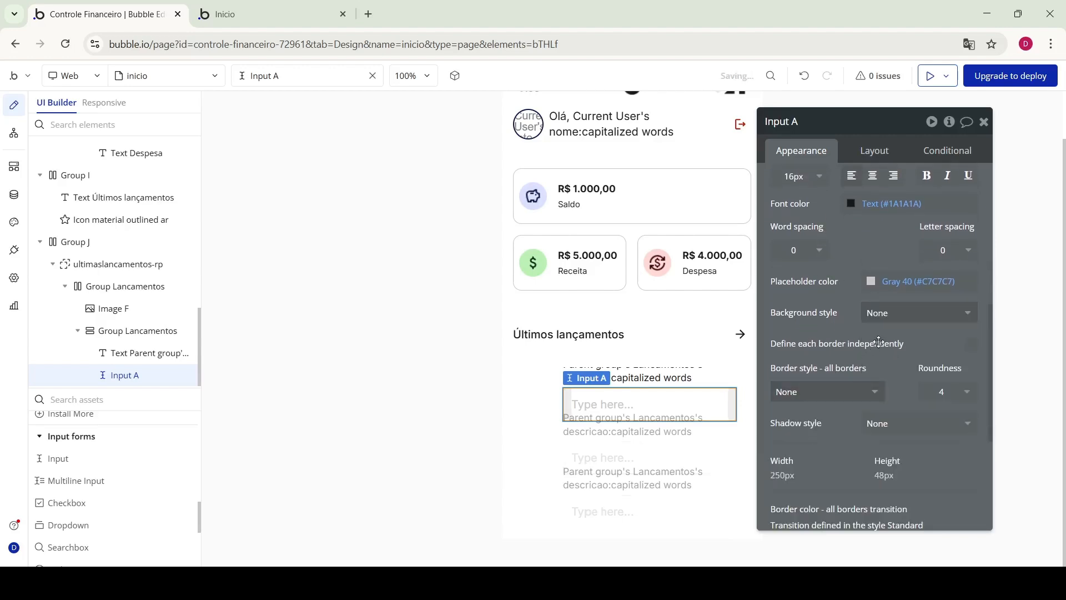
Clear Input A's 'Type here...' placeholder and set its height to 24
left_click(872, 281)
left_click(872, 267)
scroll(871, 261, "up", 6)
left_click(894, 182)
key("BackSpace")
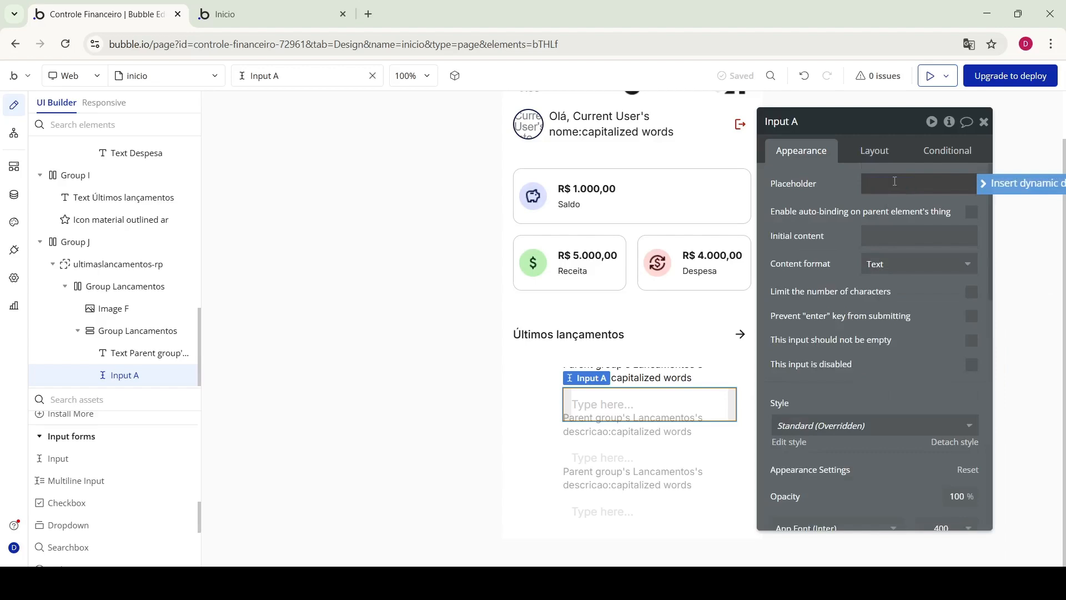
left_click(875, 151)
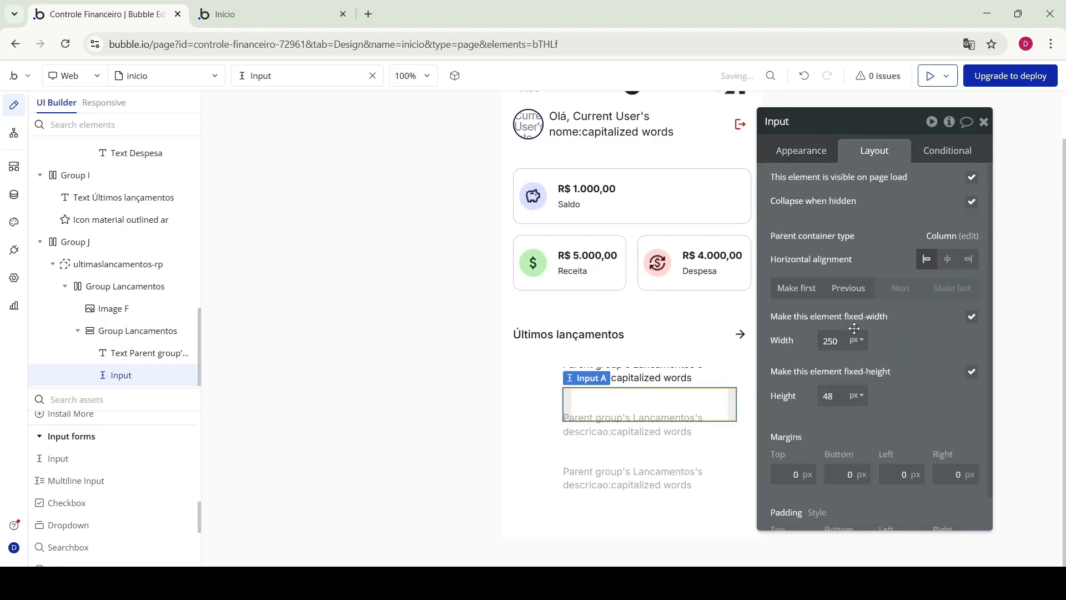
left_click(837, 397)
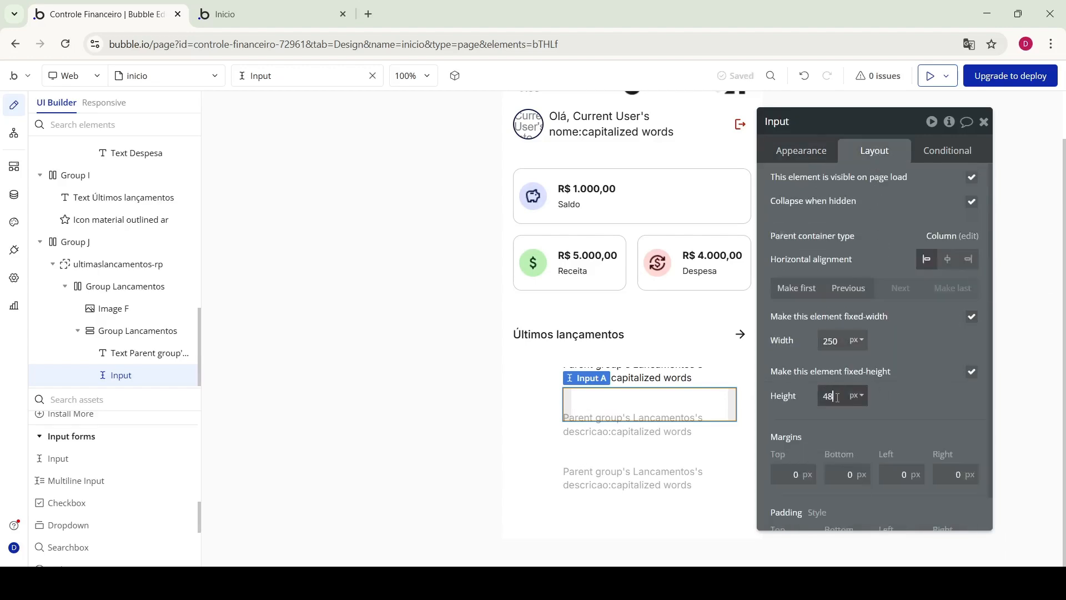
type("24")
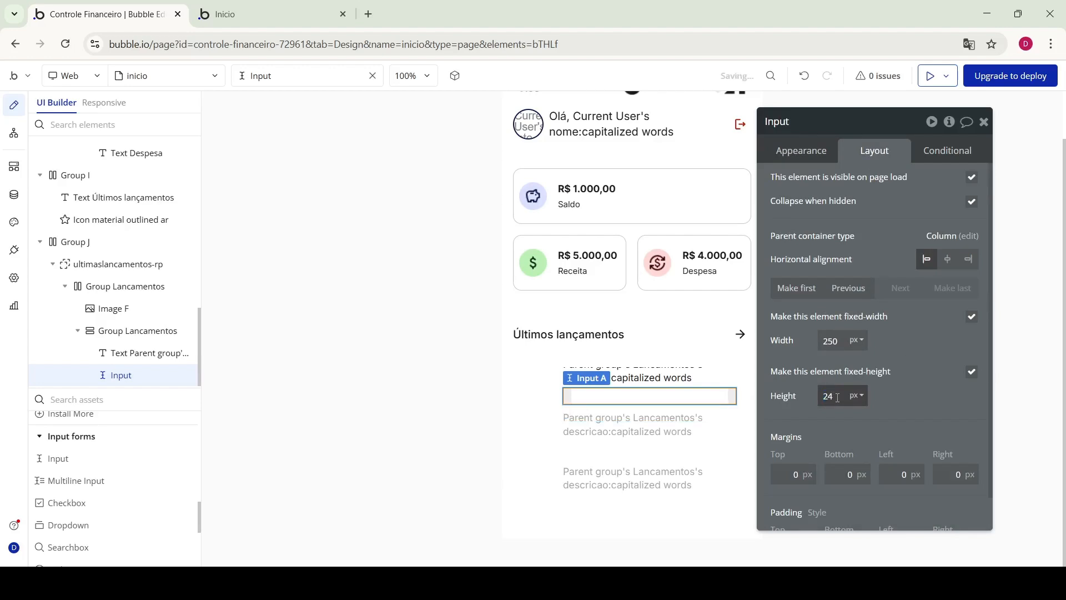
left_click(818, 155)
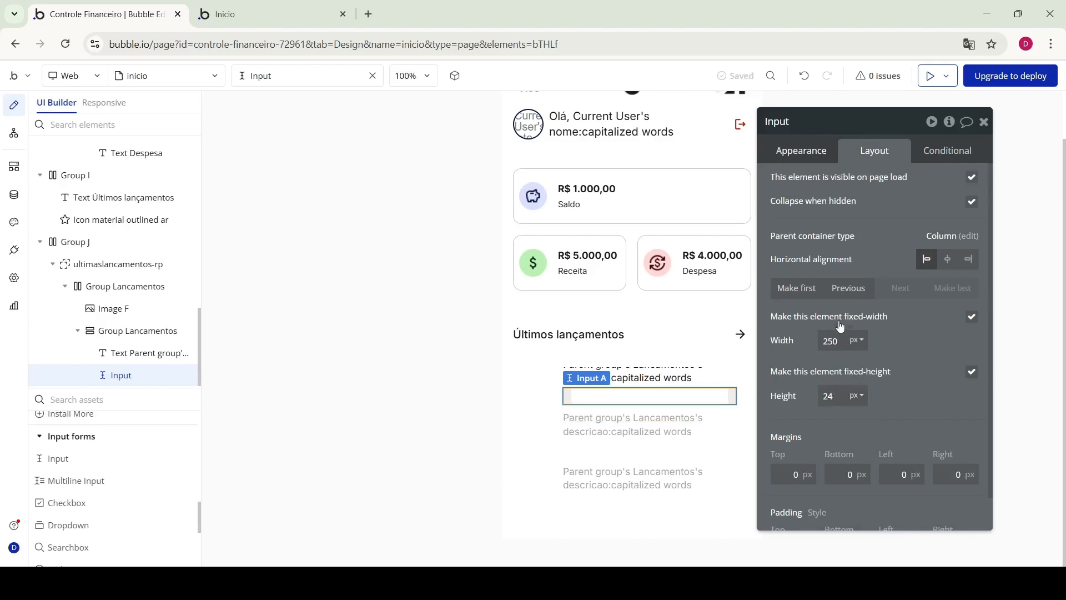
Set Input A's font size to 14
left_click(654, 375)
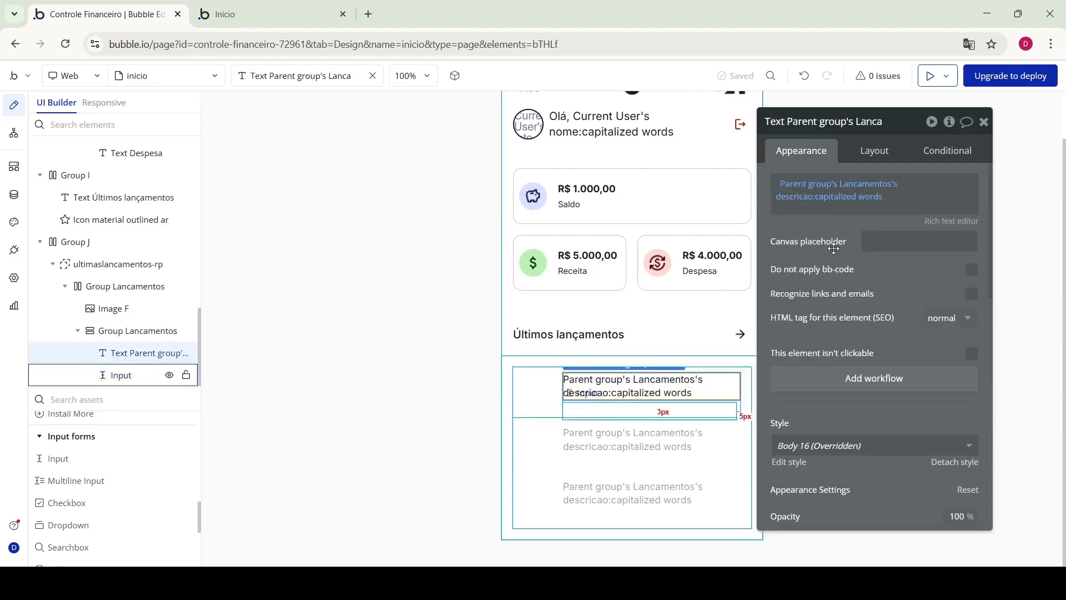
left_click(650, 411)
scroll(831, 387, "down", 4)
left_click(820, 348)
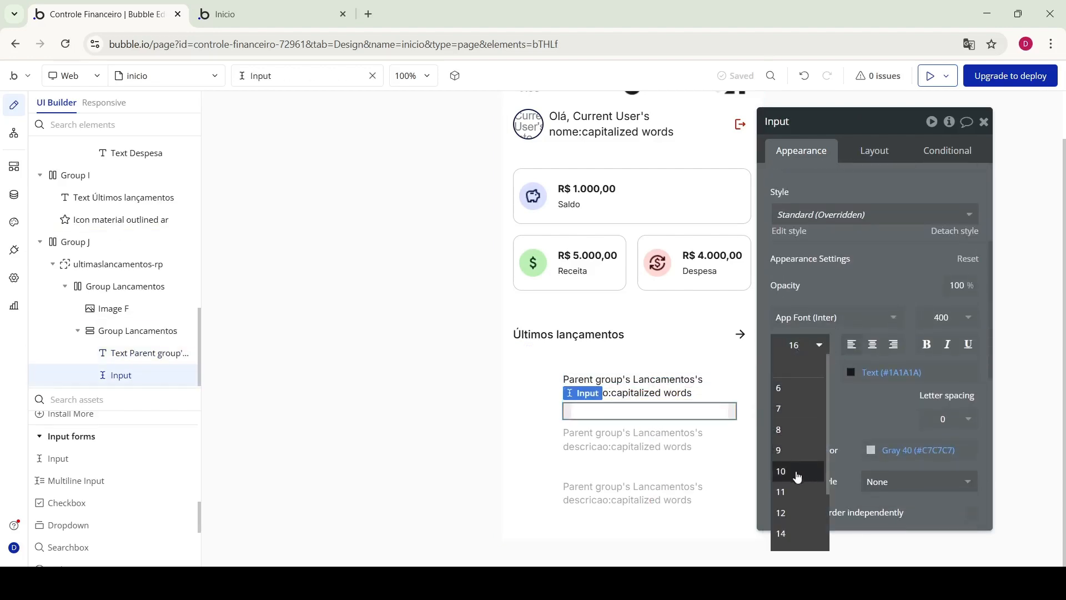
left_click(780, 533)
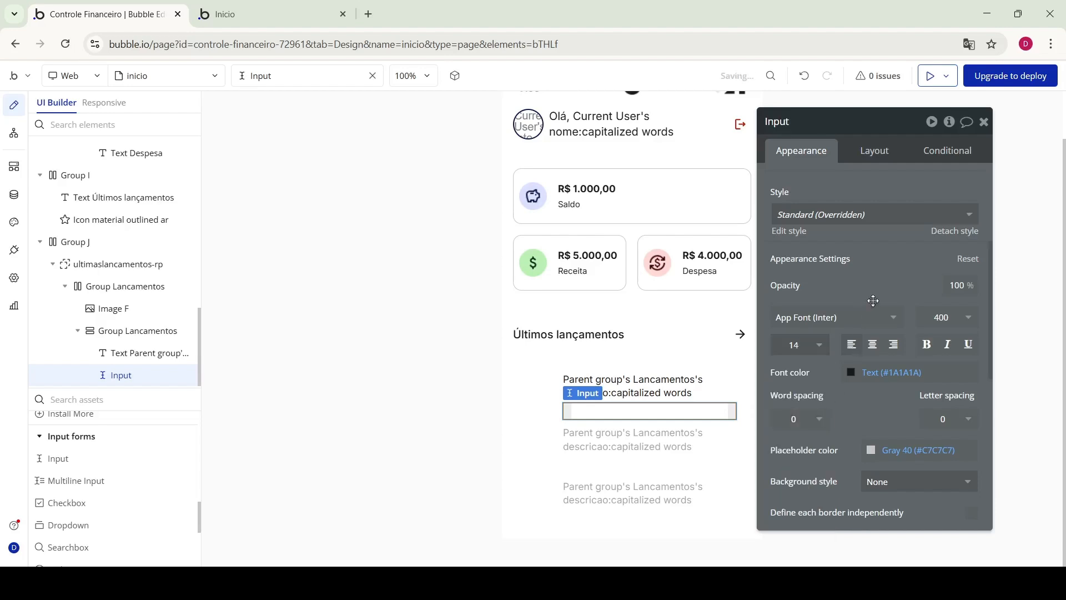
Set the list input's content format to Currency instead of integer
left_click(278, 13)
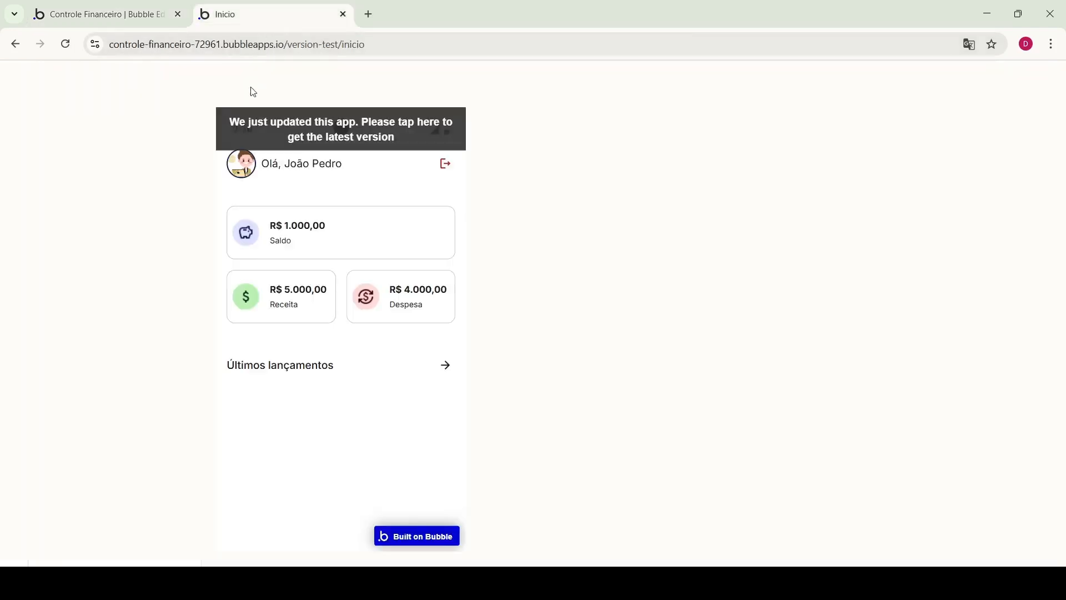
left_click(100, 14)
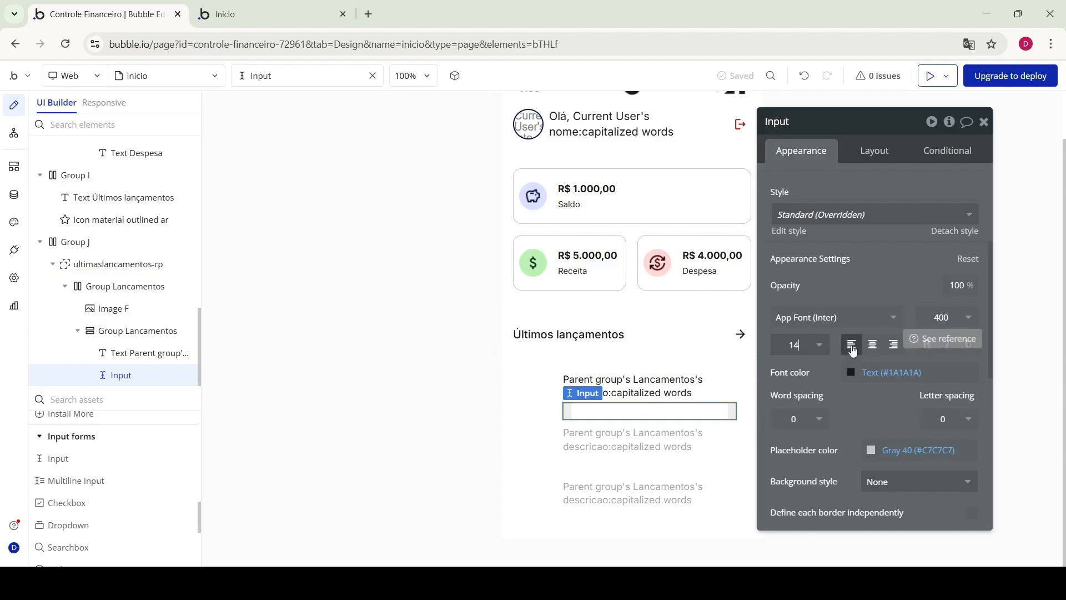
scroll(880, 247, "up", 2)
scroll(880, 247, "up", 2)
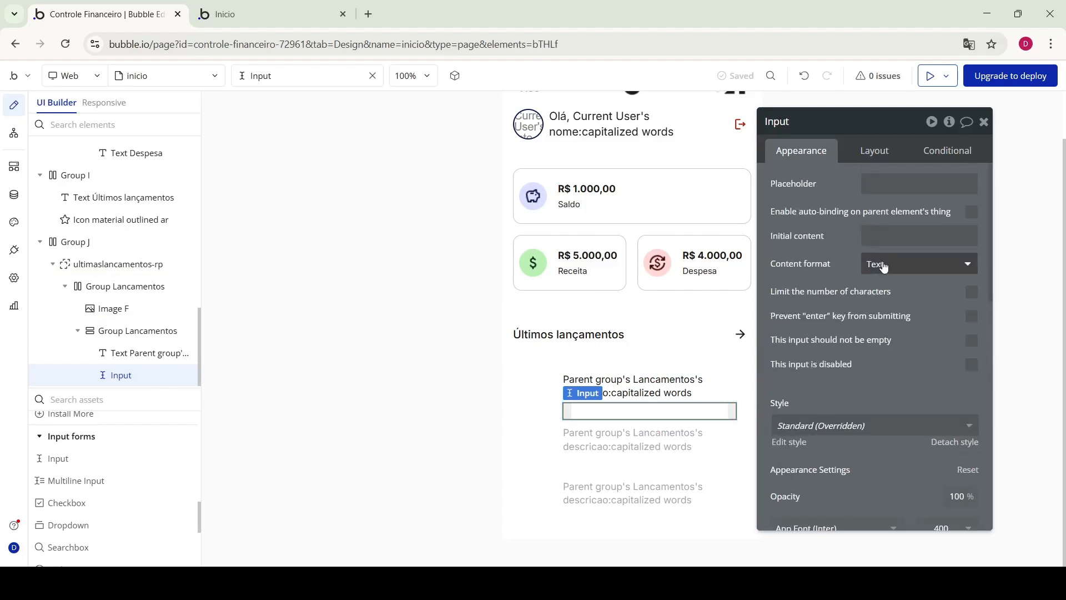
left_click(877, 263)
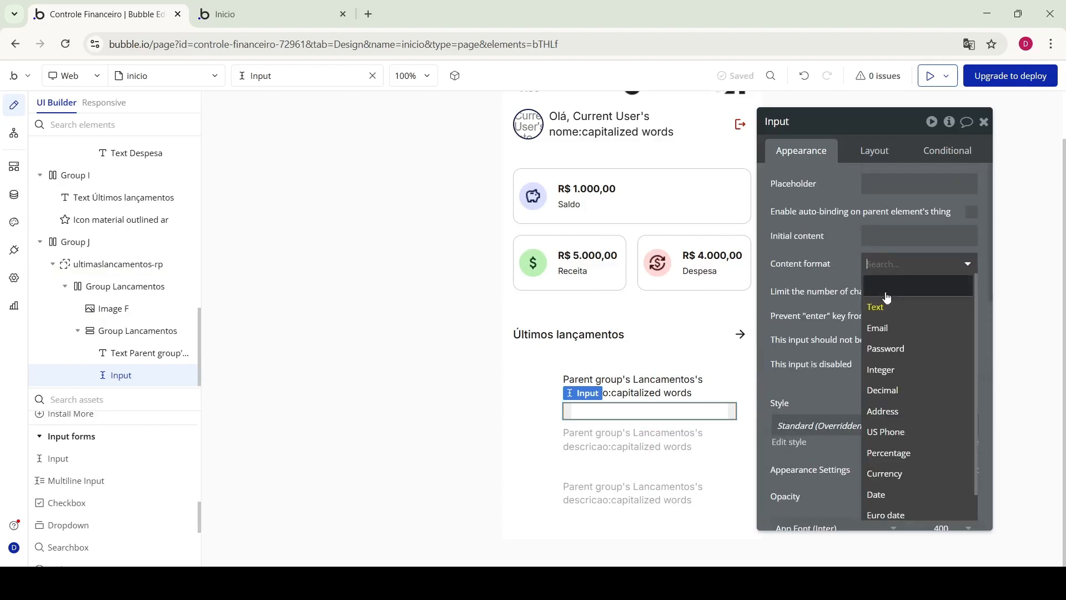
left_click(900, 370)
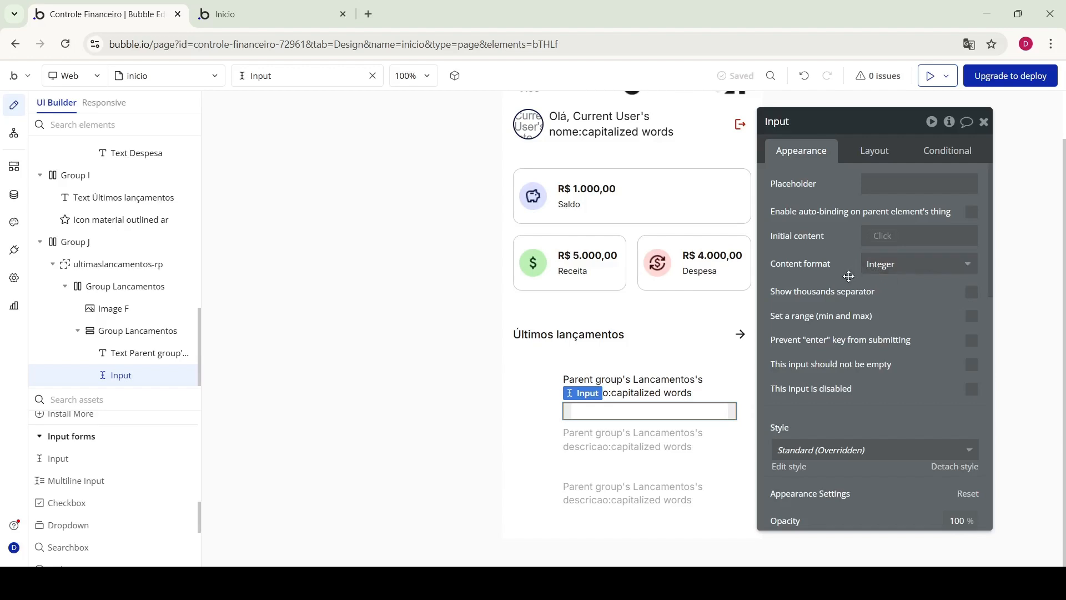
left_click(898, 264)
scroll(909, 393, "down", 1)
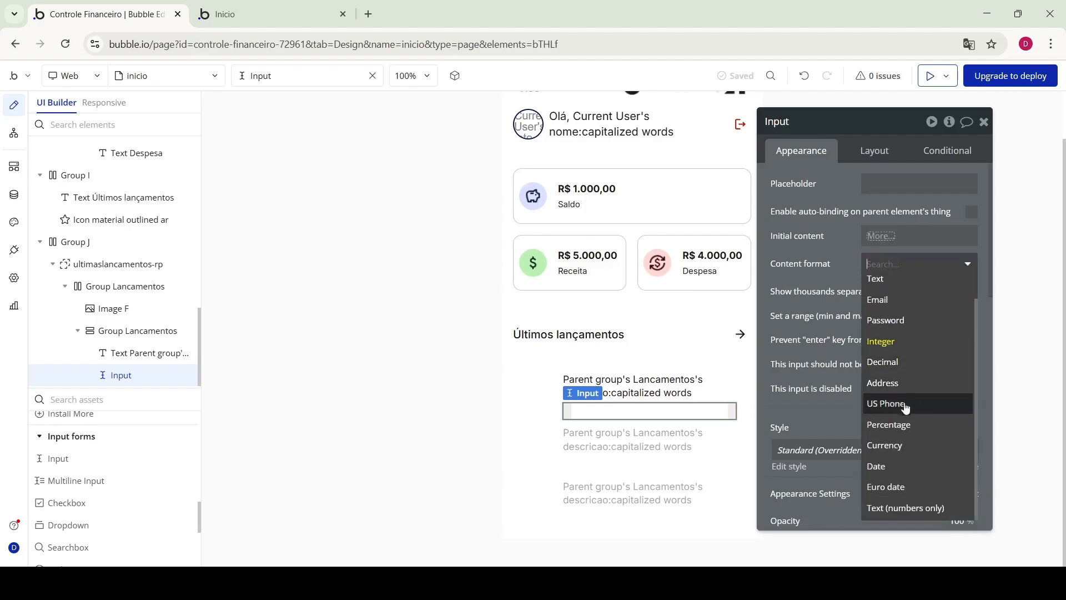
left_click(898, 444)
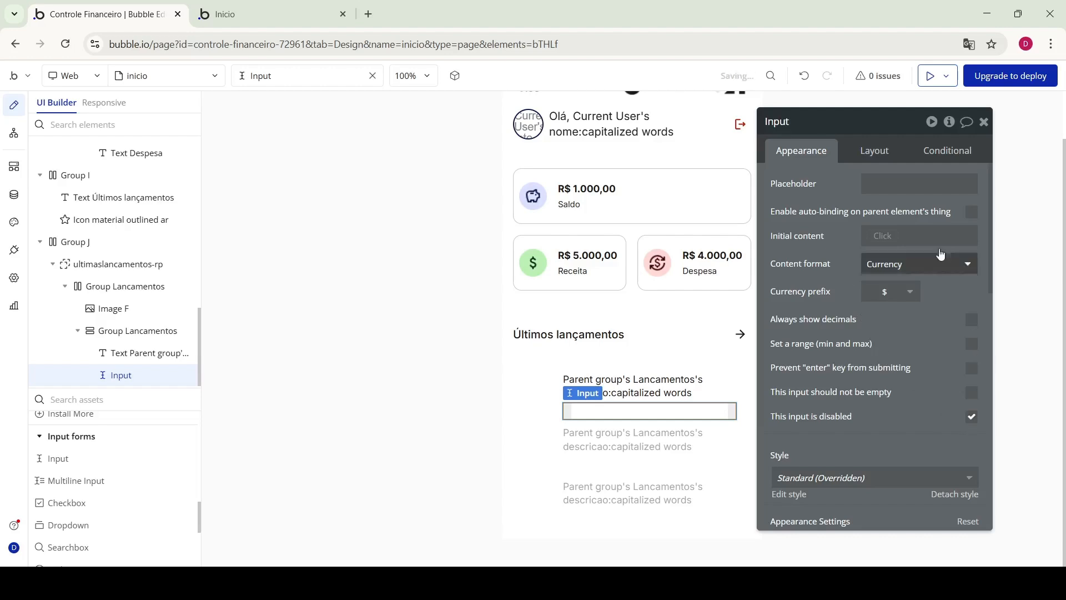
Delete the input's three preset conditions, including the isn't-valid one
left_click(959, 156)
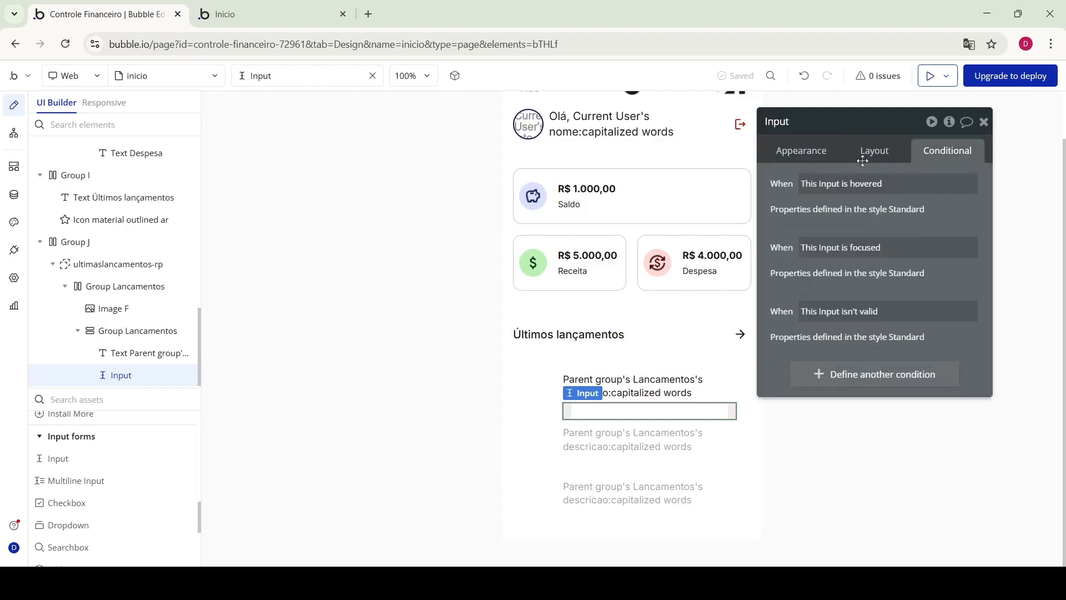
left_click(805, 159)
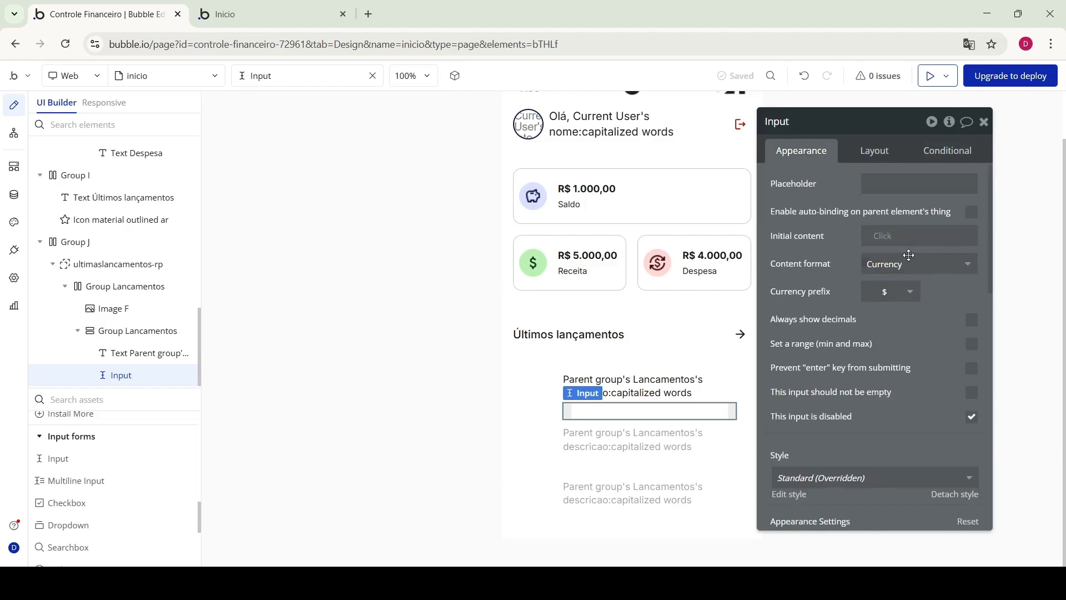
scroll(947, 431, "down", 2)
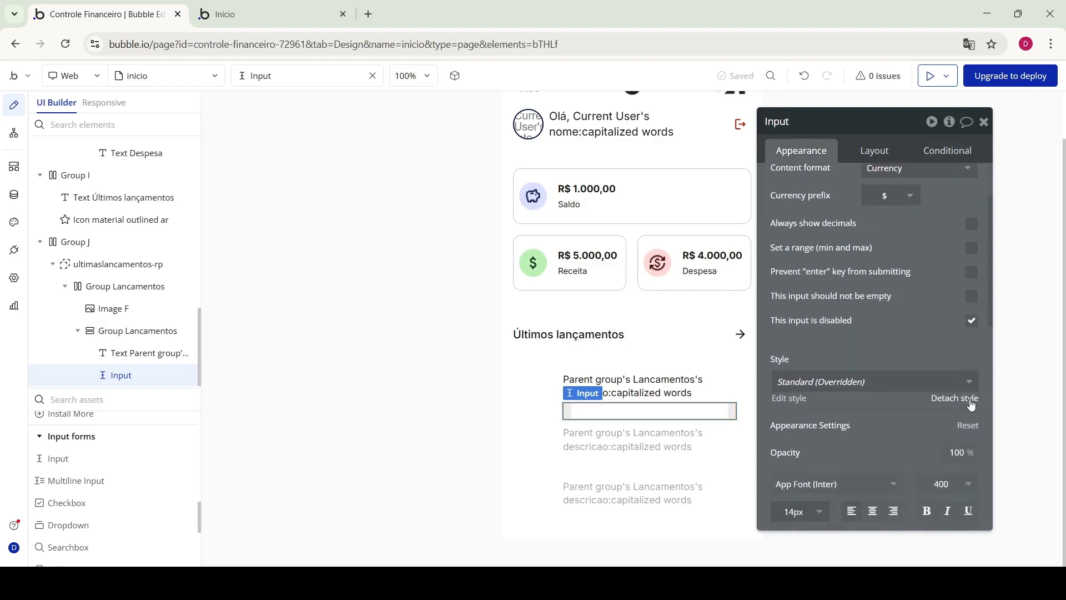
left_click(965, 155)
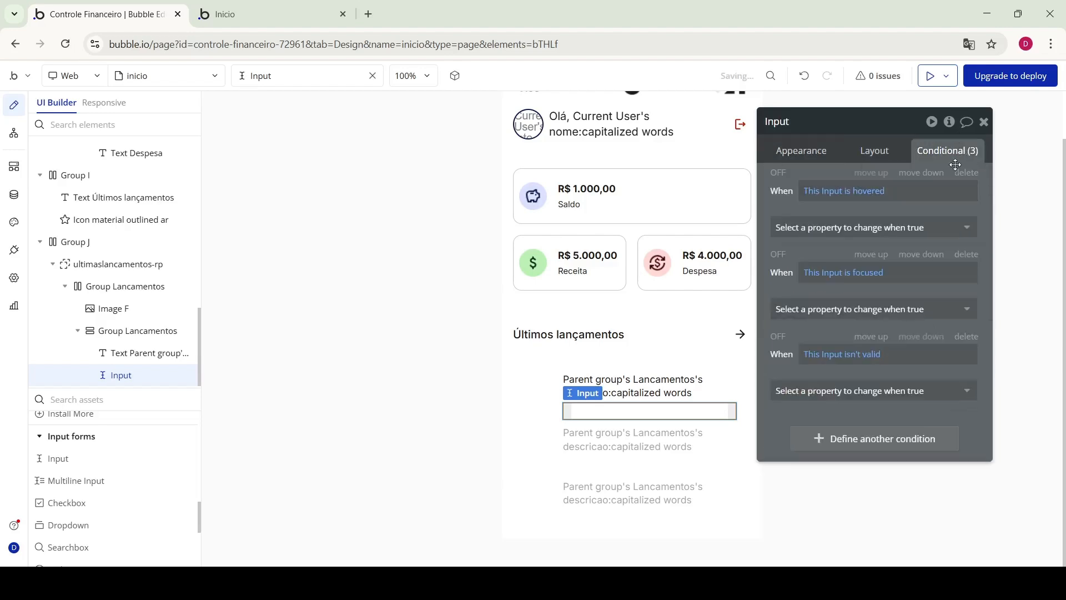
left_click(969, 174)
left_click(969, 175)
left_click(970, 174)
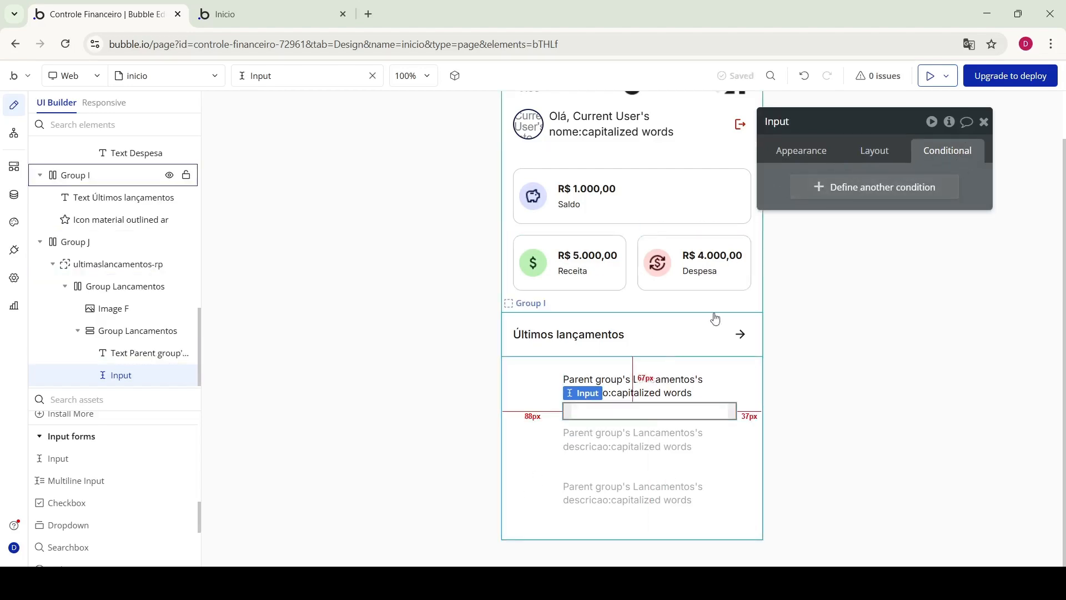
left_click(792, 155)
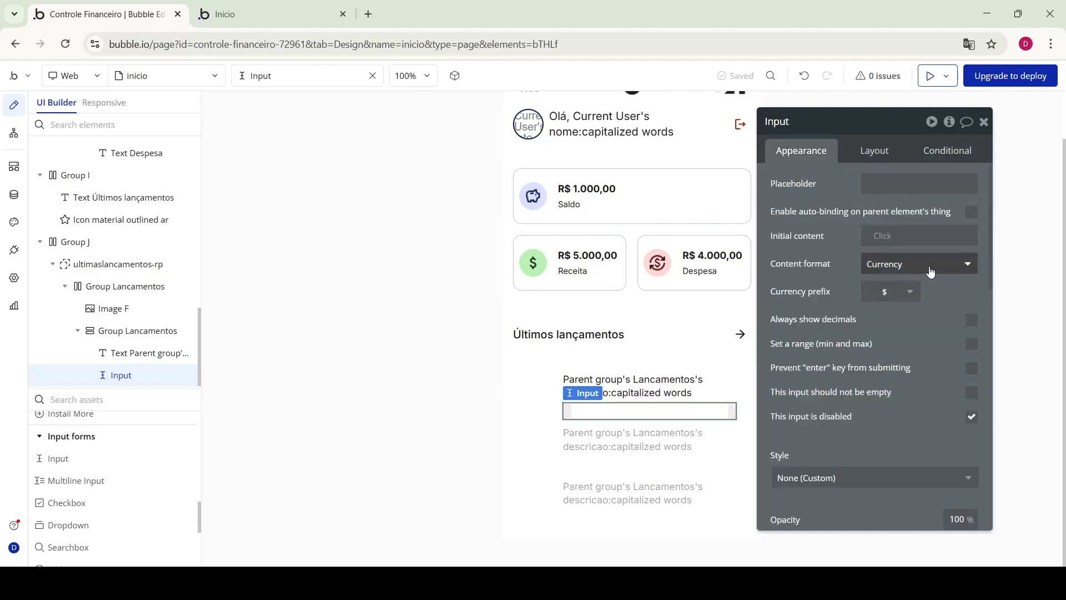
Use the R$ prefix and set initial content to Parent group's Lancamentos's valor
left_click(883, 293)
left_click(885, 292)
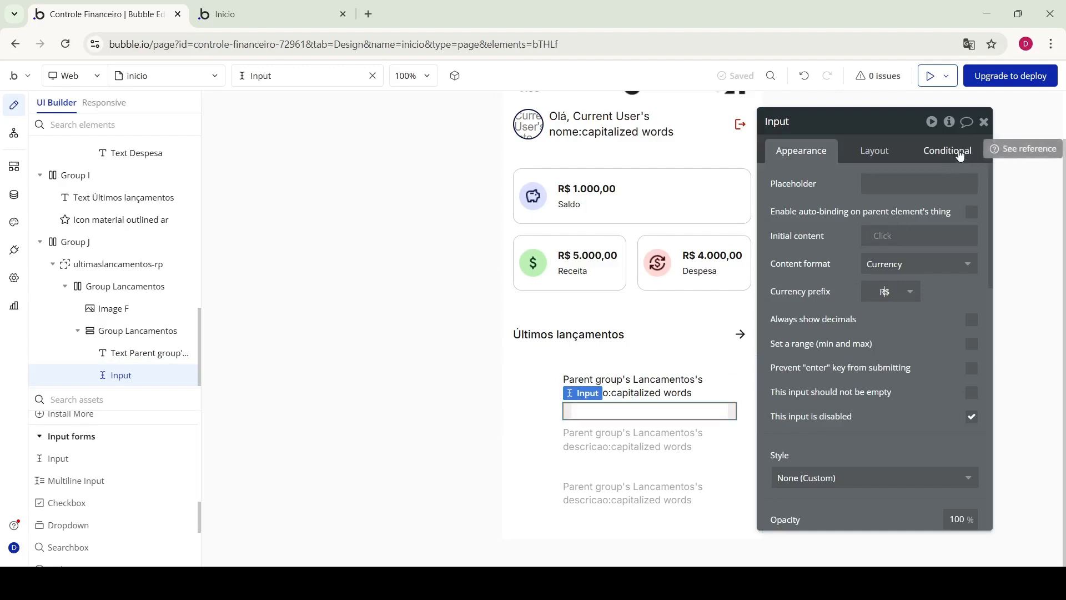
left_click(885, 233)
left_click(915, 270)
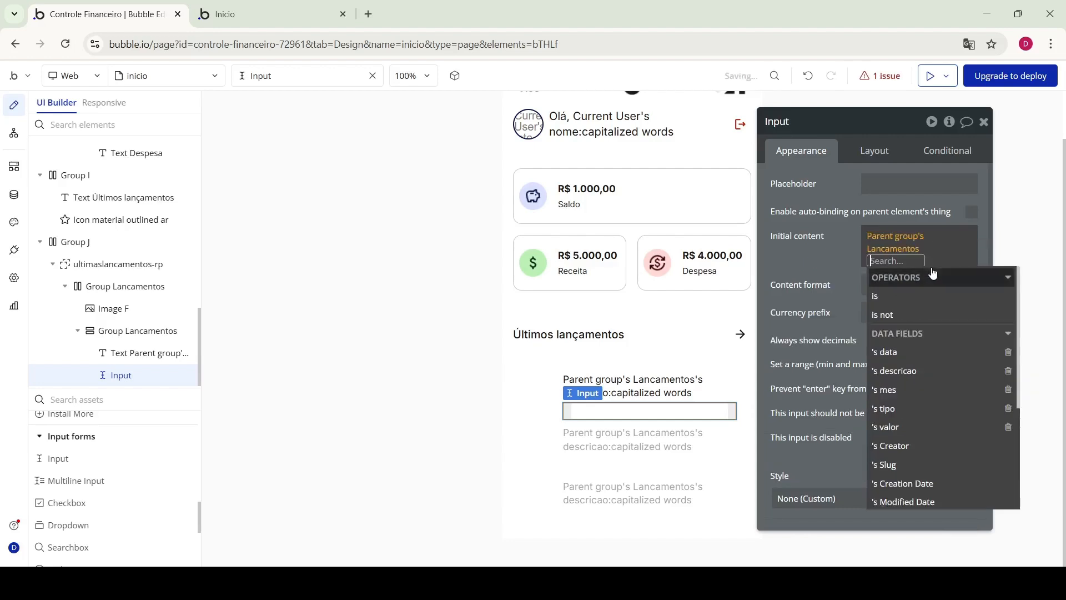
left_click(893, 429)
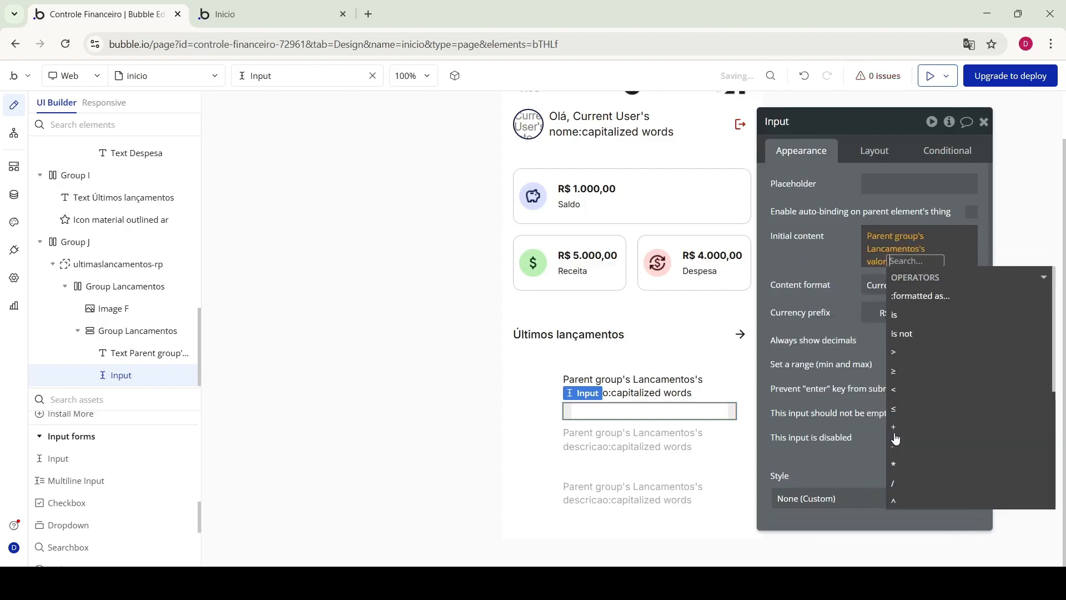
left_click(827, 246)
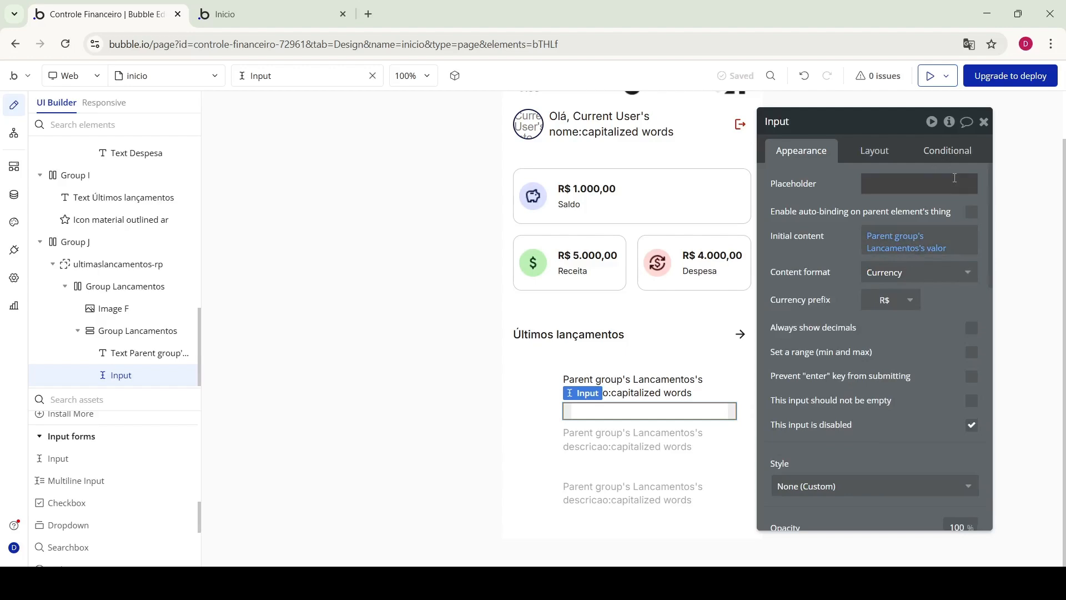
Add the input condition 'When Parent group's Lancamentos's tipo is Receita'
left_click(953, 155)
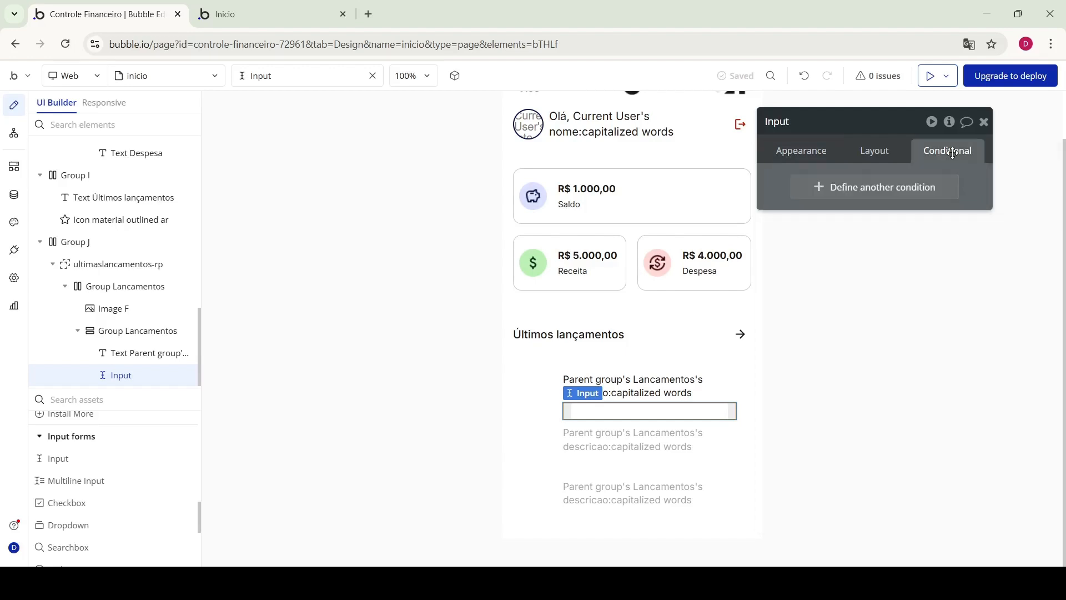
left_click(894, 186)
left_click(820, 189)
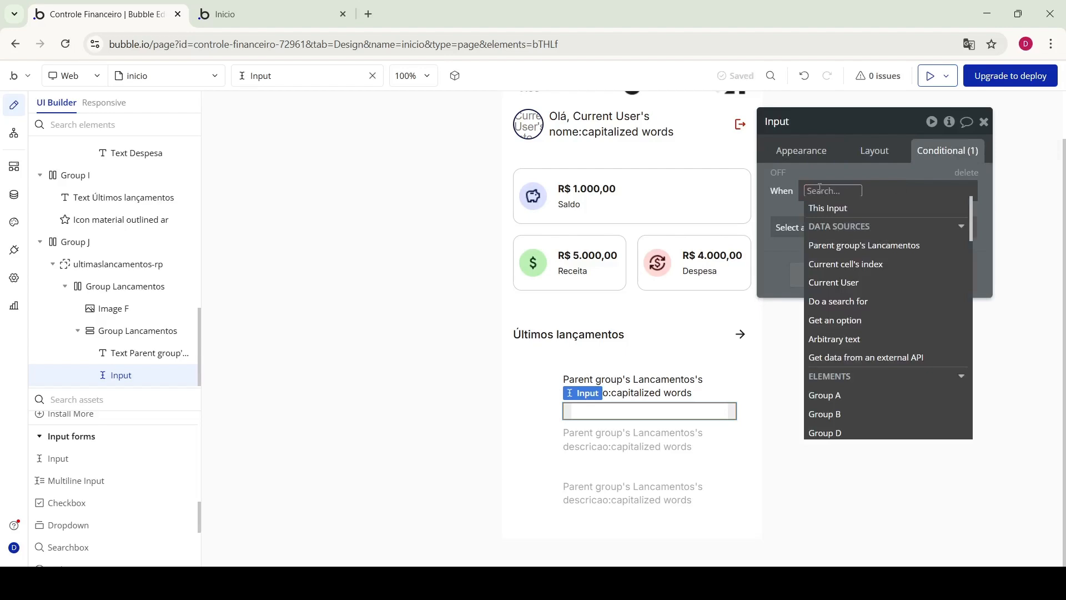
left_click(882, 246)
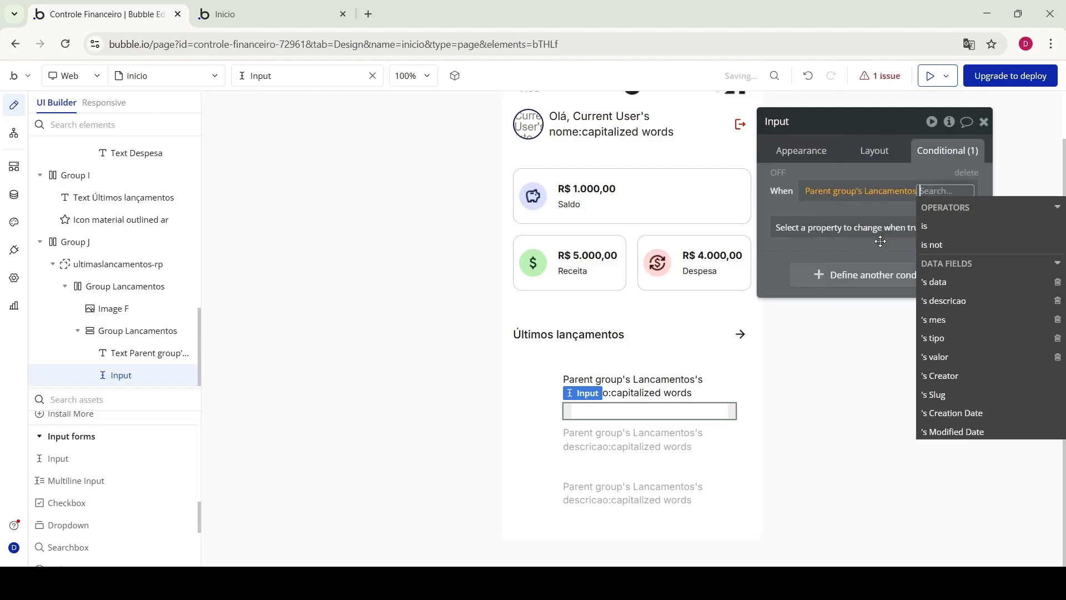
left_click(953, 339)
left_click(853, 272)
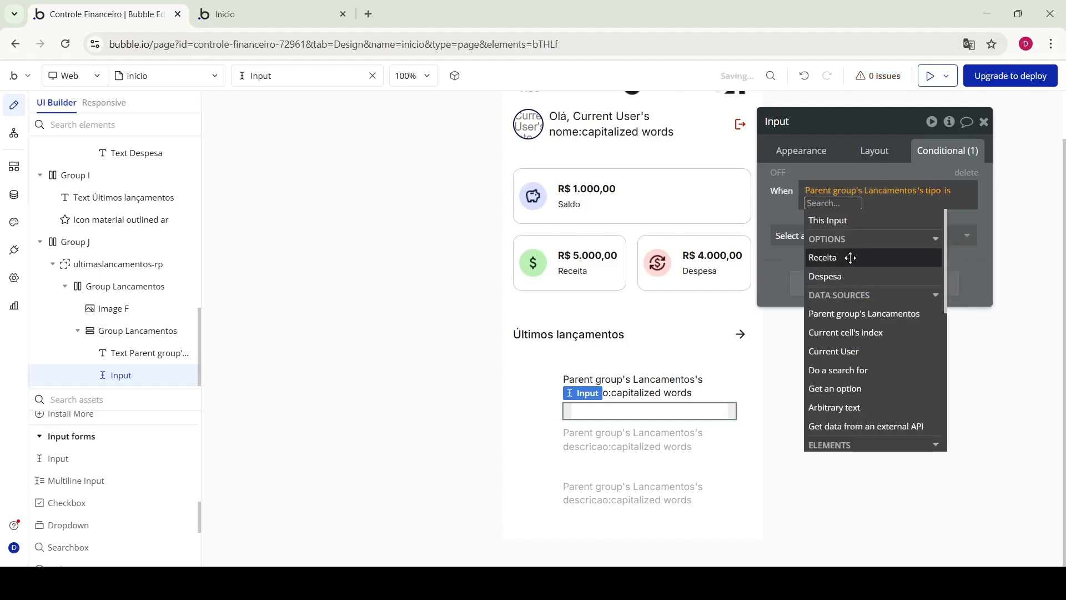
left_click(851, 257)
left_click(821, 229)
Make that condition change the font color to green Success
left_click(836, 238)
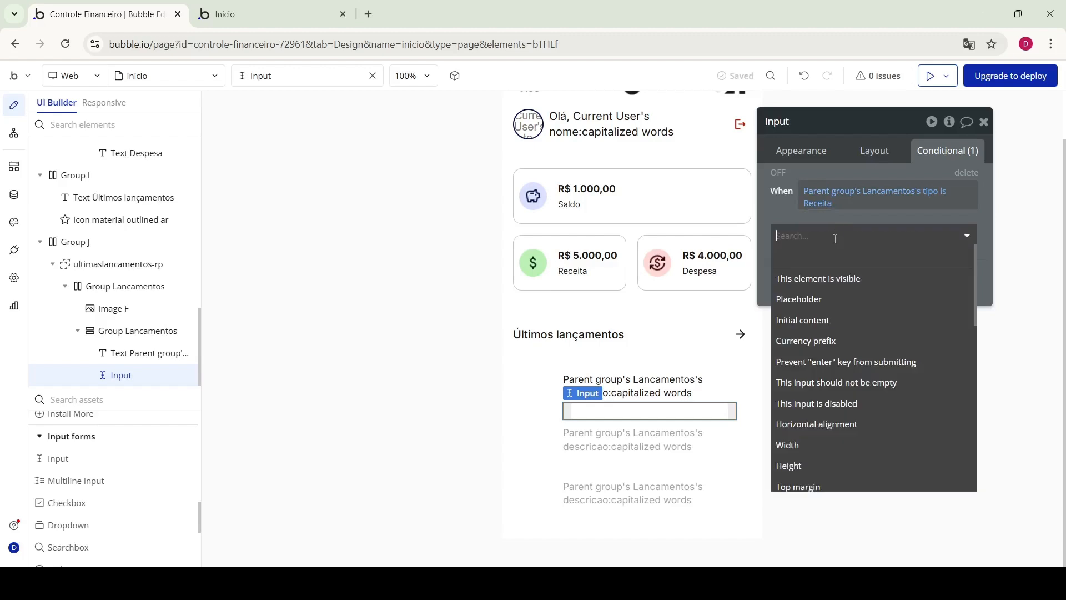
type("color")
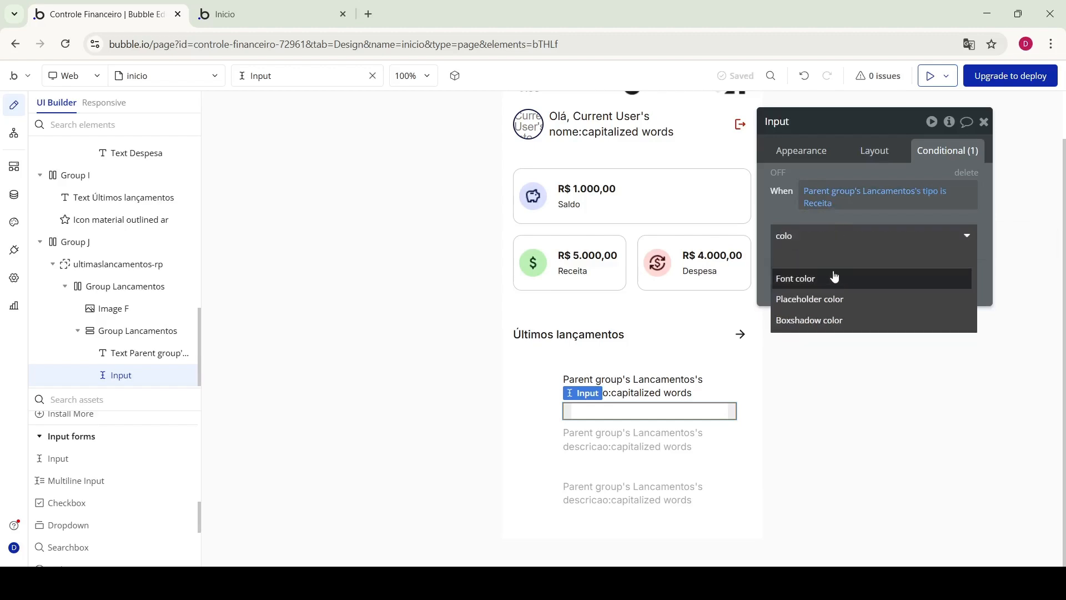
left_click(833, 277)
left_click(840, 232)
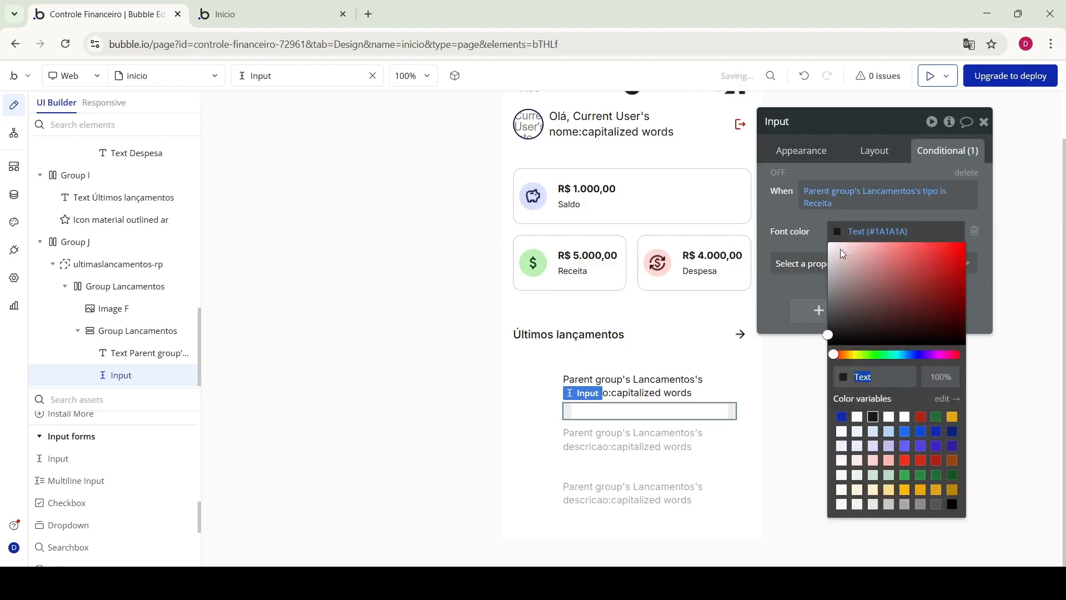
left_click(936, 417)
left_click(827, 216)
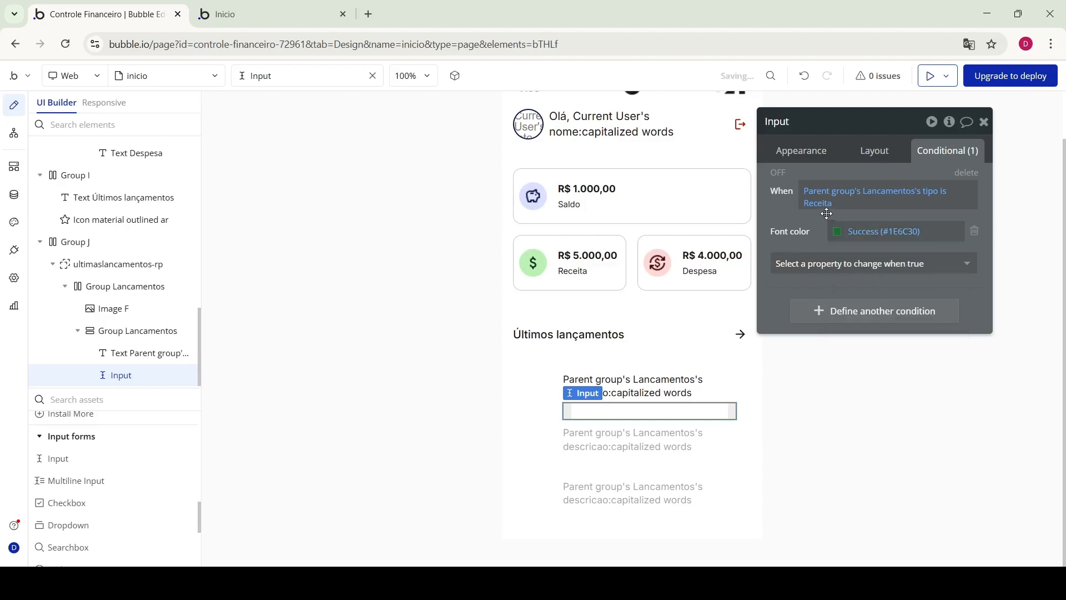
Duplicate the Receita condition and give the copy the red Destructive font color
right_click(840, 173)
left_click(938, 136)
right_click(859, 309)
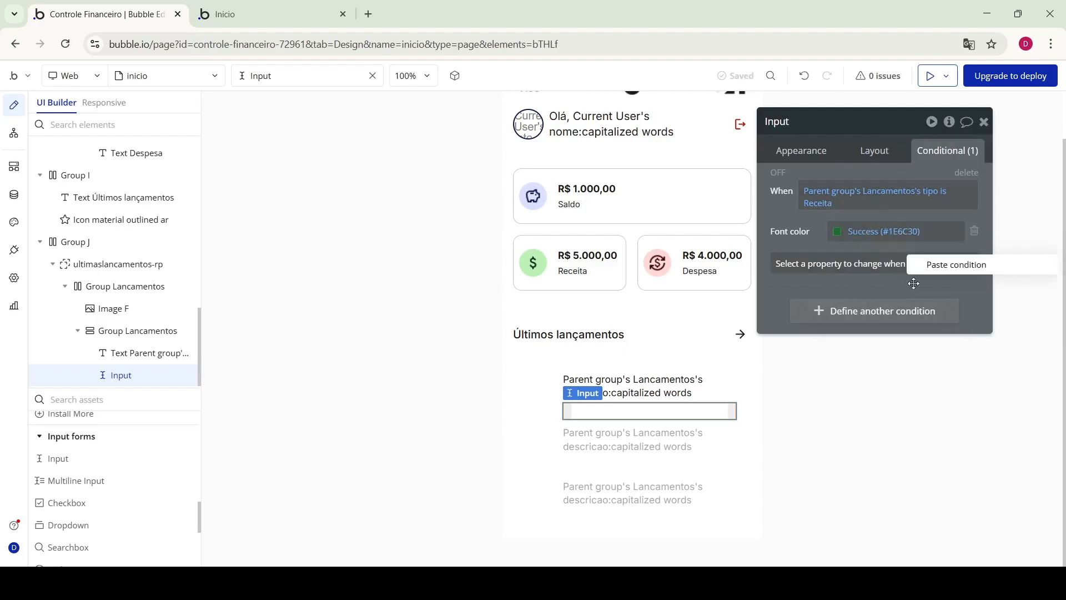
left_click(939, 268)
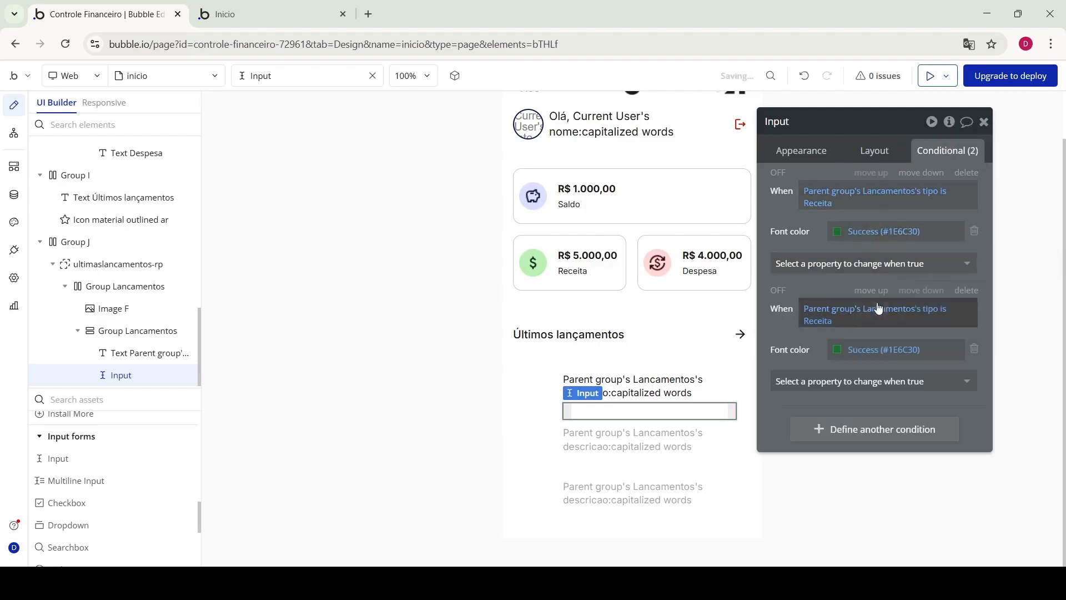
left_click(838, 357)
left_click(920, 465)
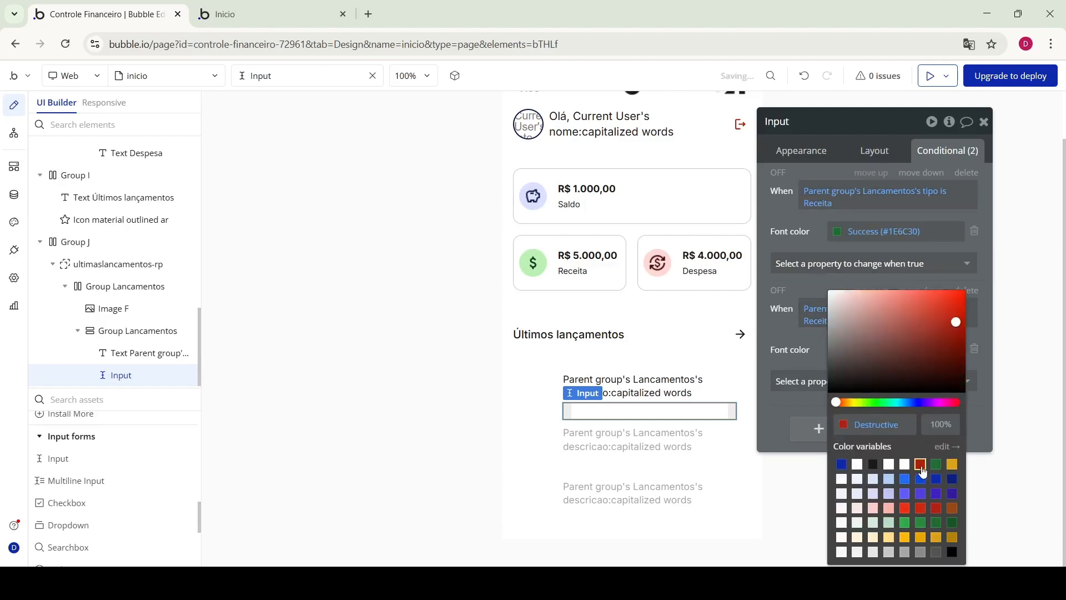
left_click(790, 334)
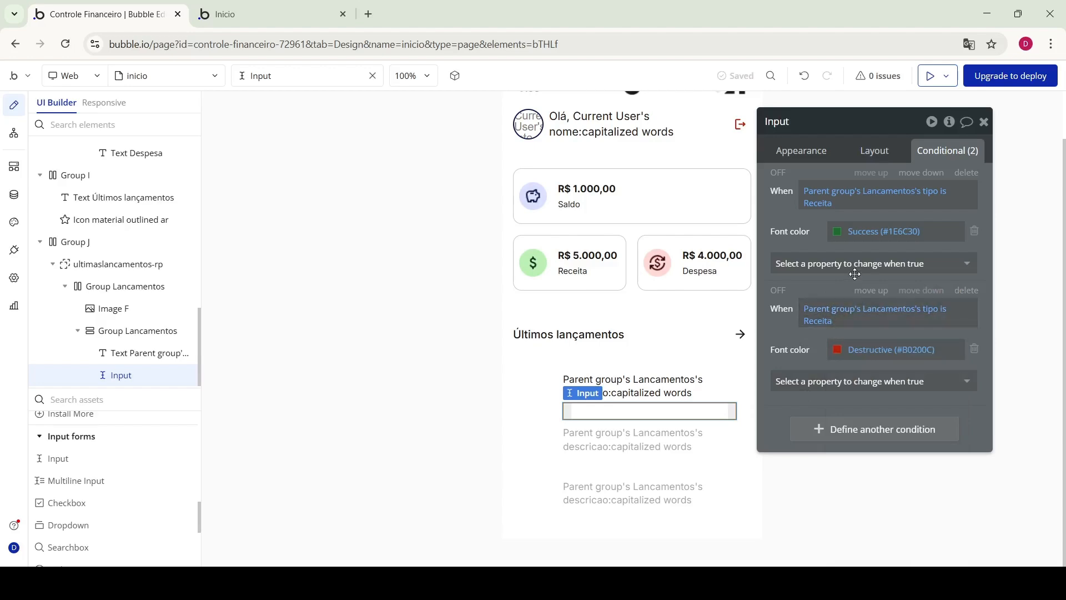
left_click(855, 152)
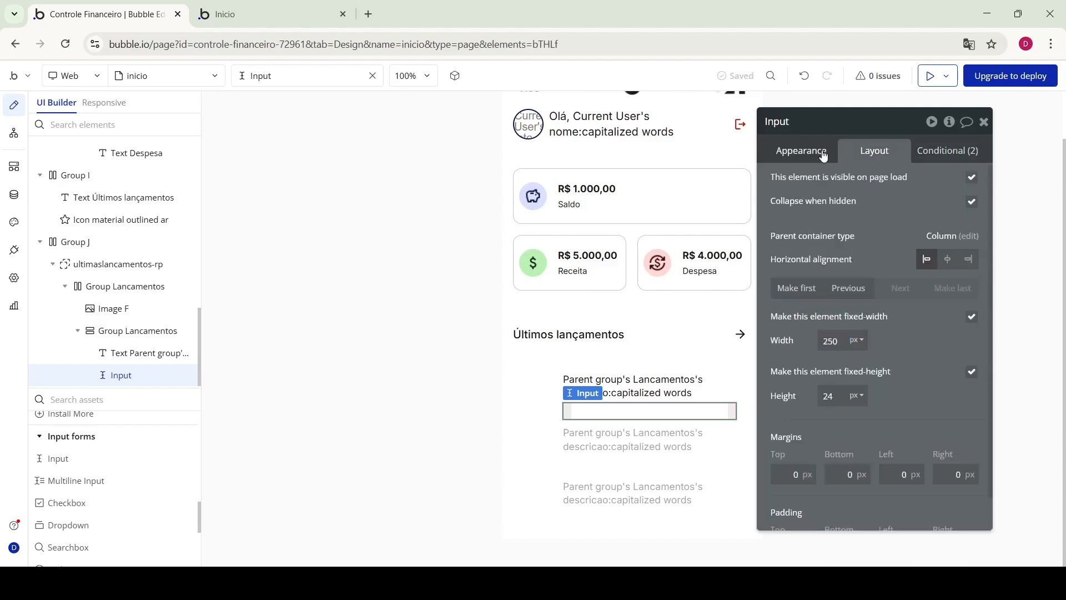
left_click(822, 153)
scroll(867, 259, "down", 6)
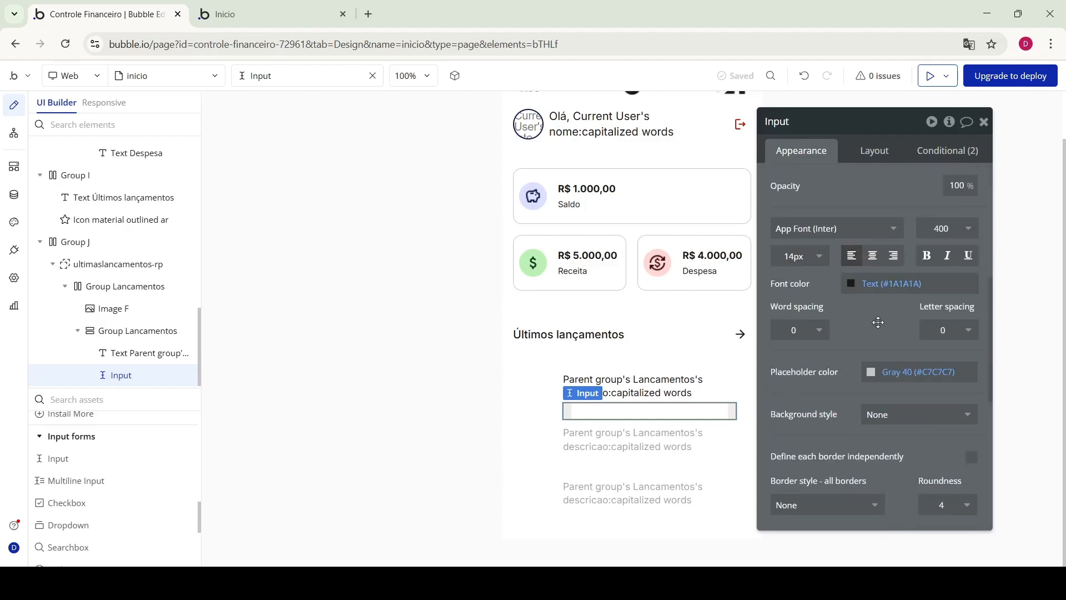
Start a new Lancamentos entry dated 07/10/2025 01:01 with description Alimentação
left_click(13, 198)
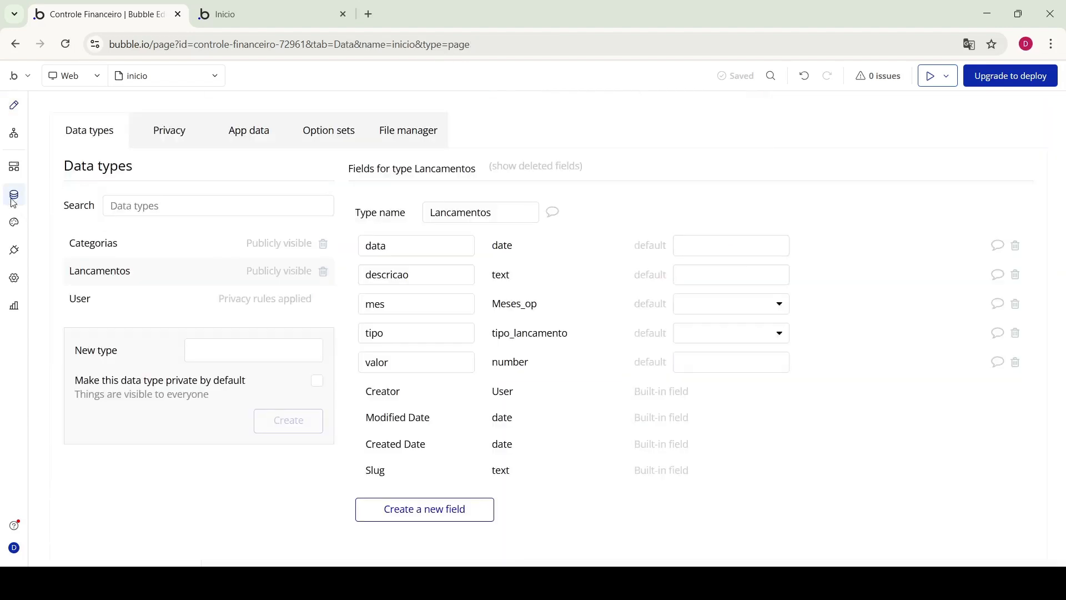
left_click(251, 132)
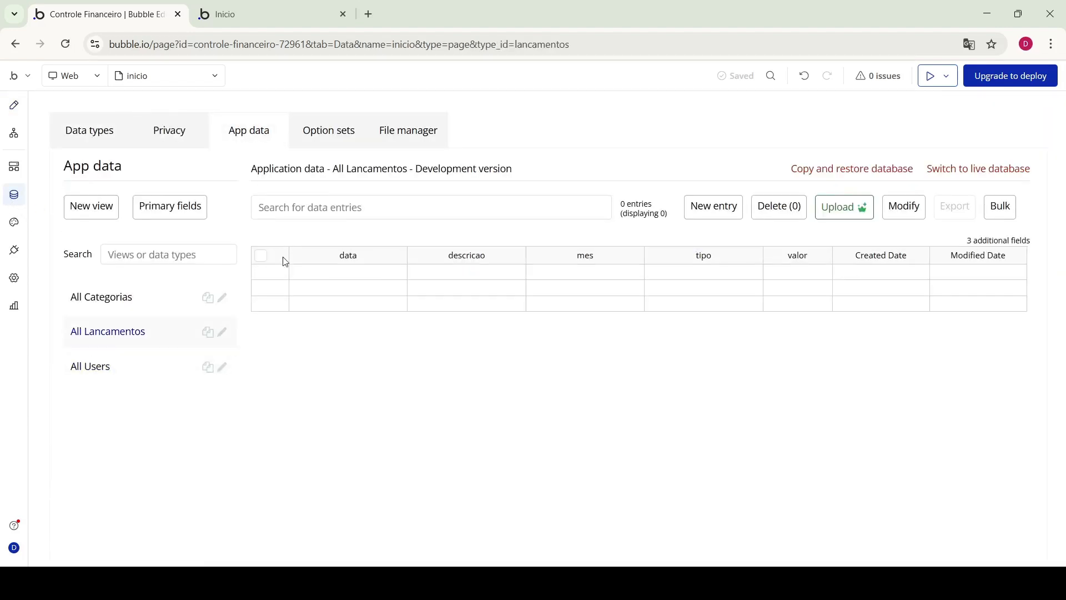
left_click(707, 213)
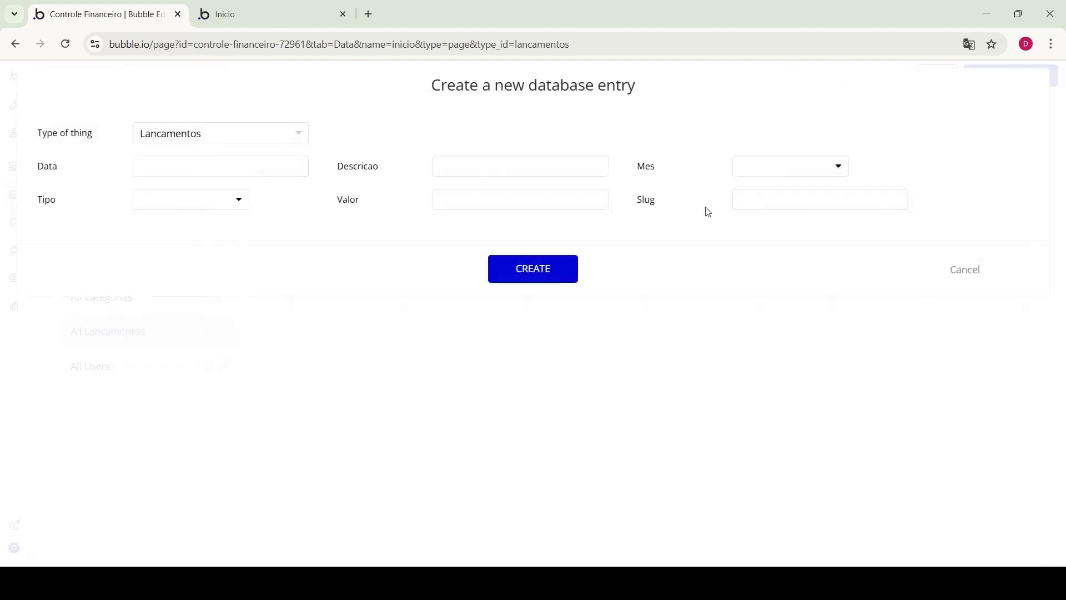
left_click(146, 165)
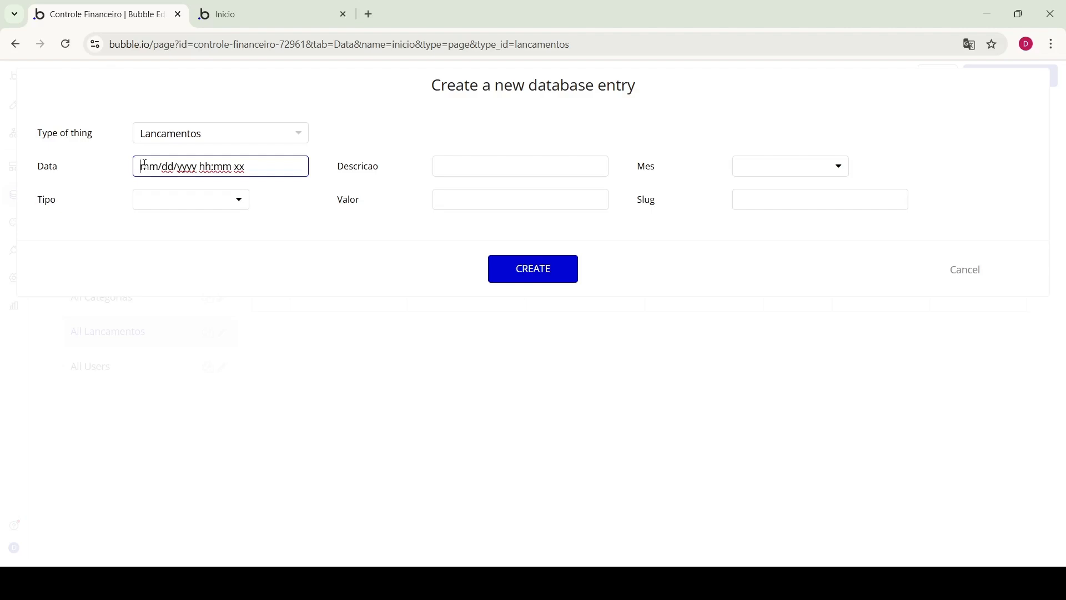
type("07/")
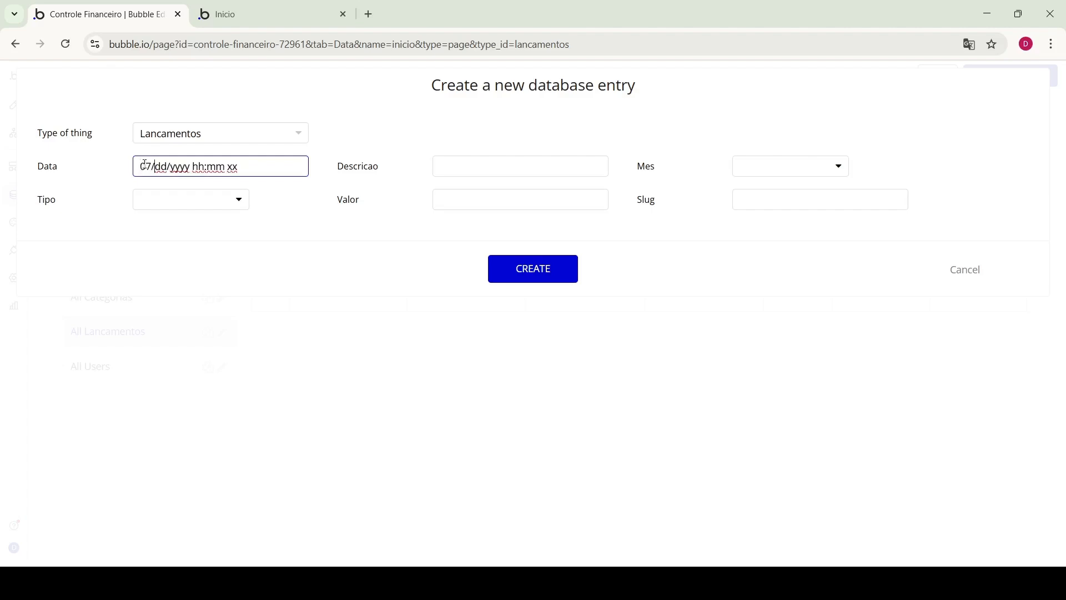
type("10/")
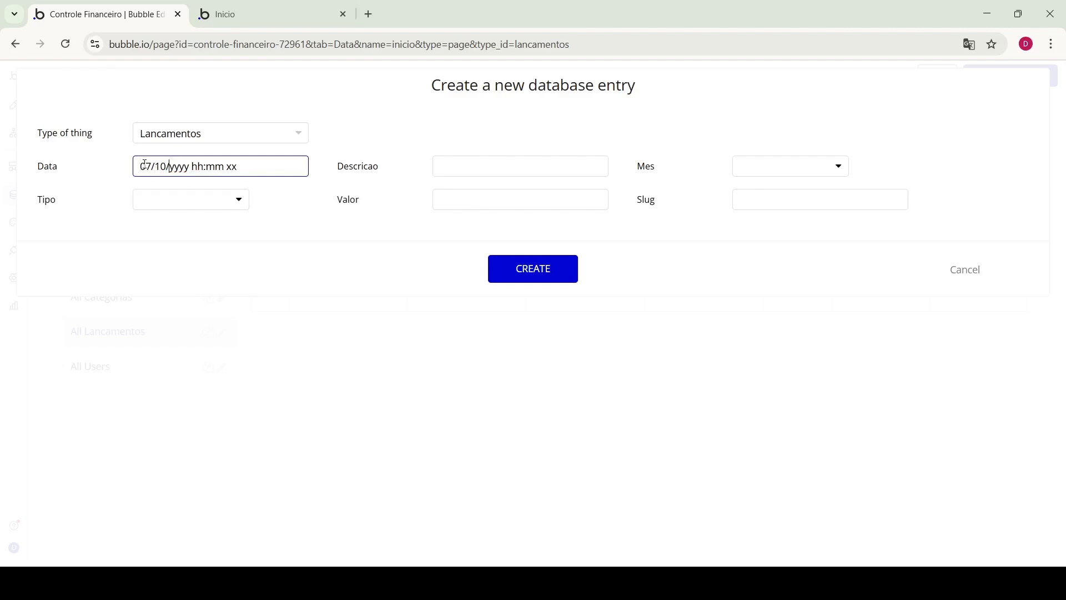
type("2025 ")
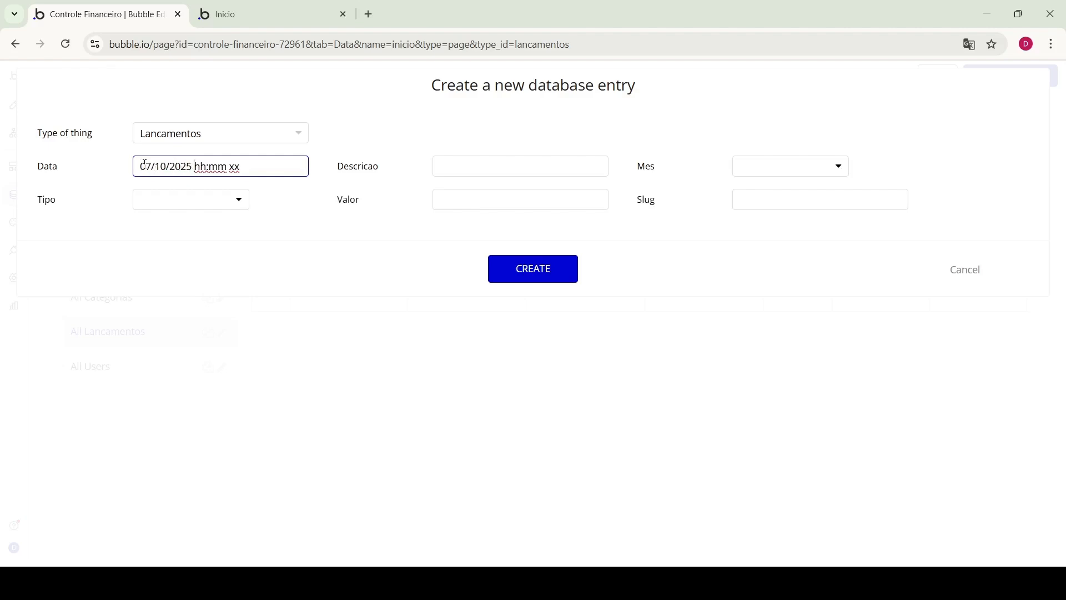
type("01:01 p")
left_click(474, 160)
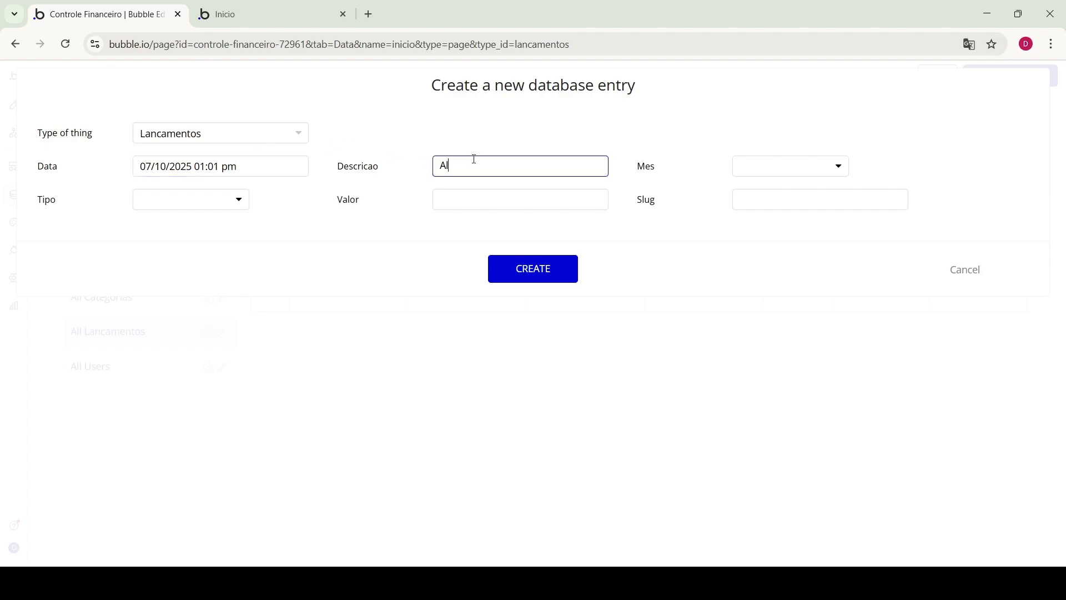
type("Alimentação")
Set the entry's month to Julho, type Receita, value 123, and create it
left_click(804, 166)
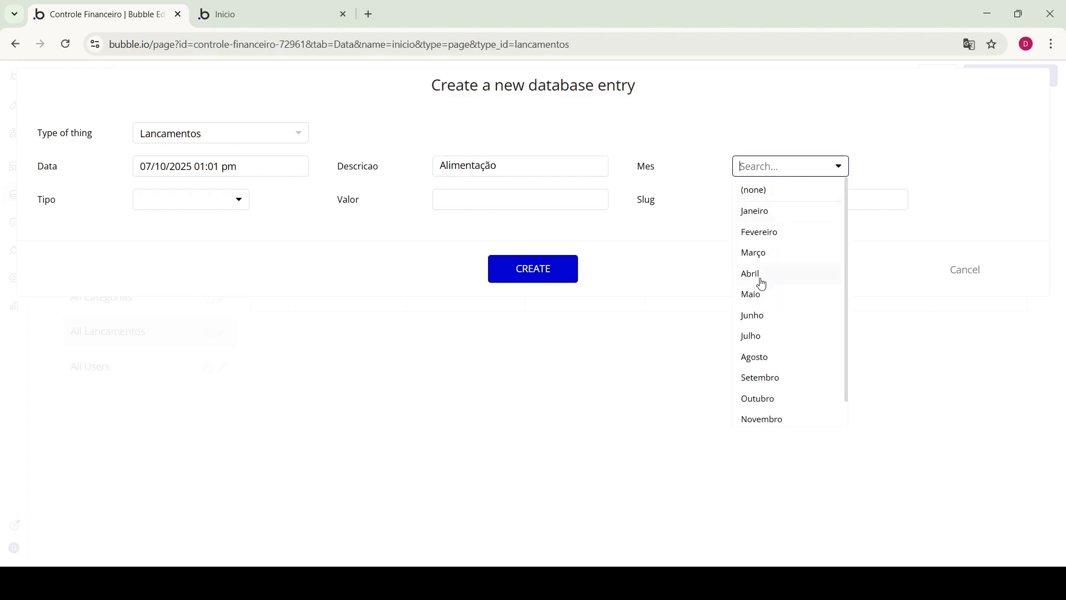
left_click(776, 334)
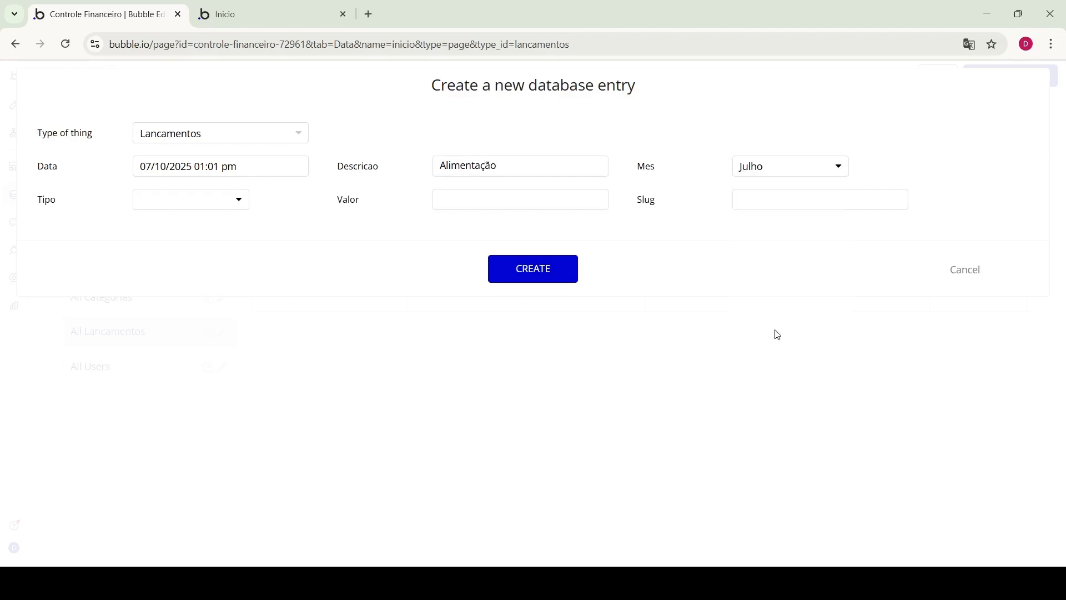
left_click(160, 207)
left_click(168, 248)
left_click(503, 208)
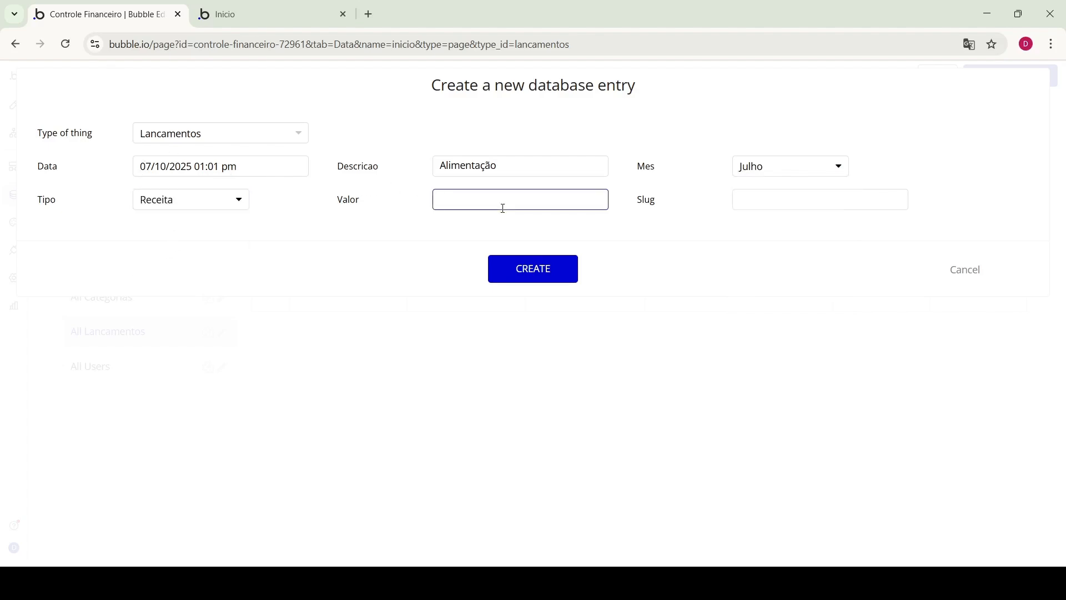
left_click(537, 272)
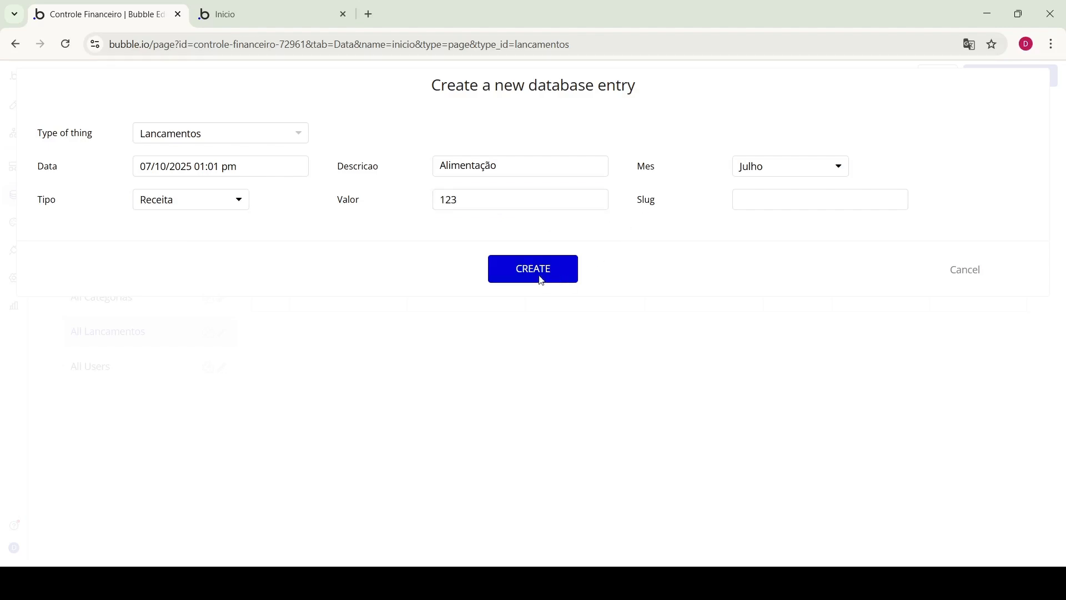
left_click(256, 13)
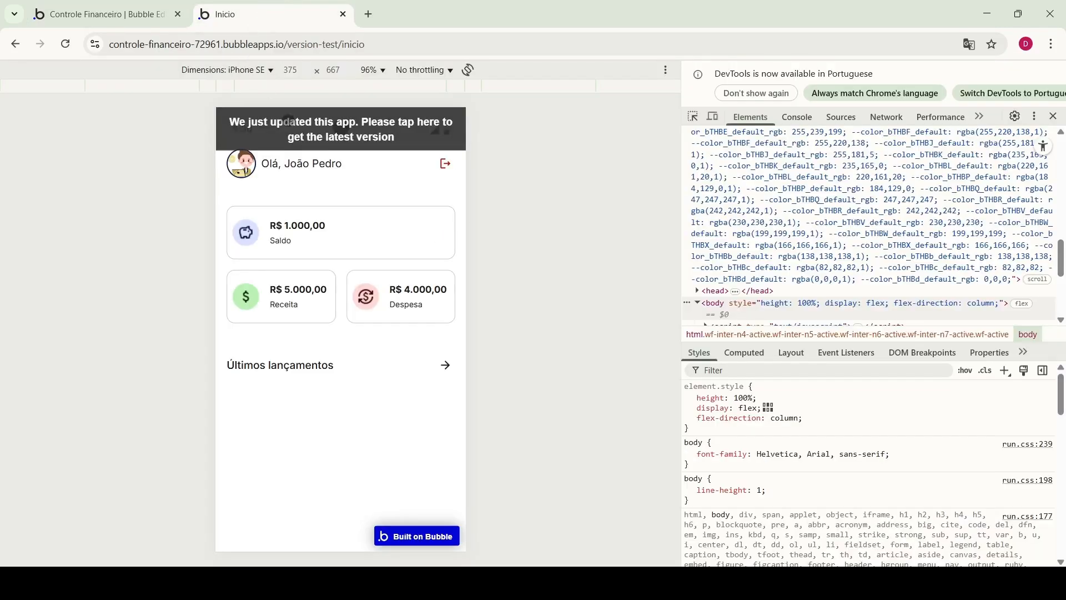
Reload the preview to show Alimentação at R$123, then return to the page design view
left_click(354, 121)
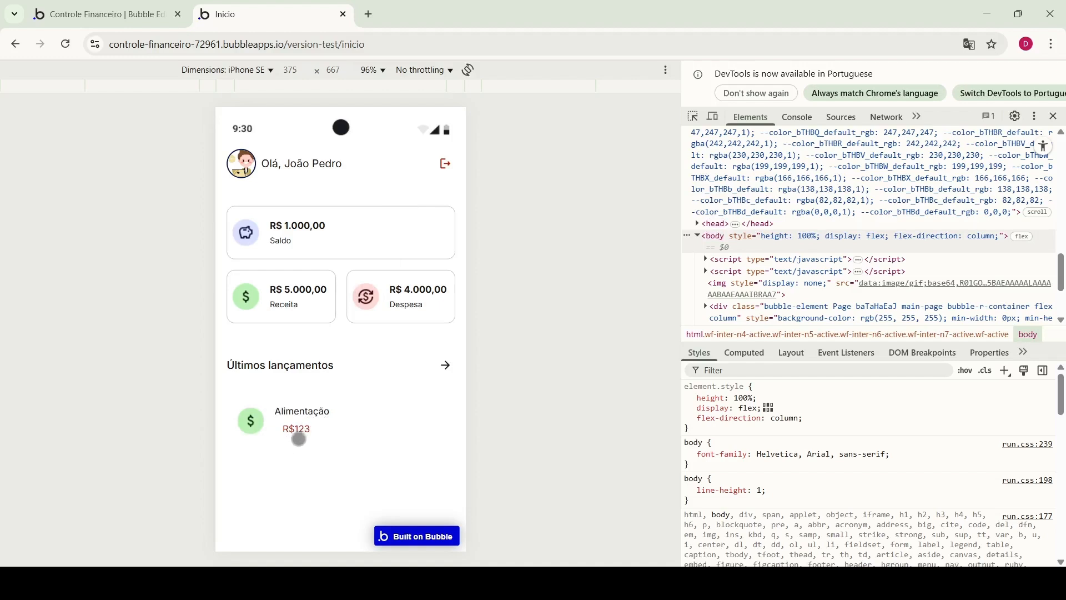
left_click(114, 20)
left_click(226, 23)
left_click(98, 18)
left_click(14, 105)
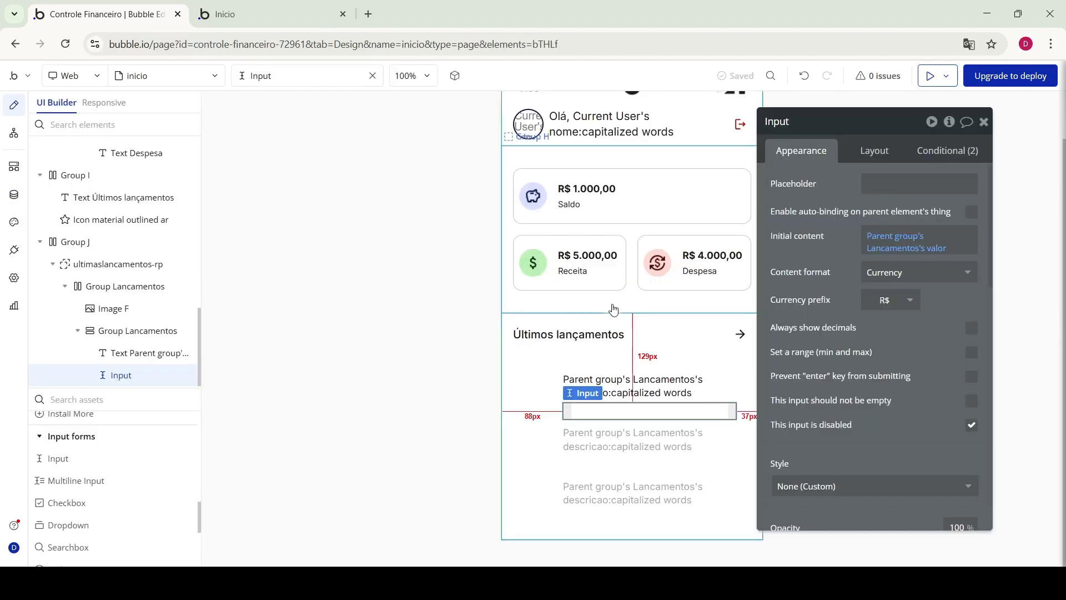
Change the value input's left and right padding from 12 to 0
left_click(884, 160)
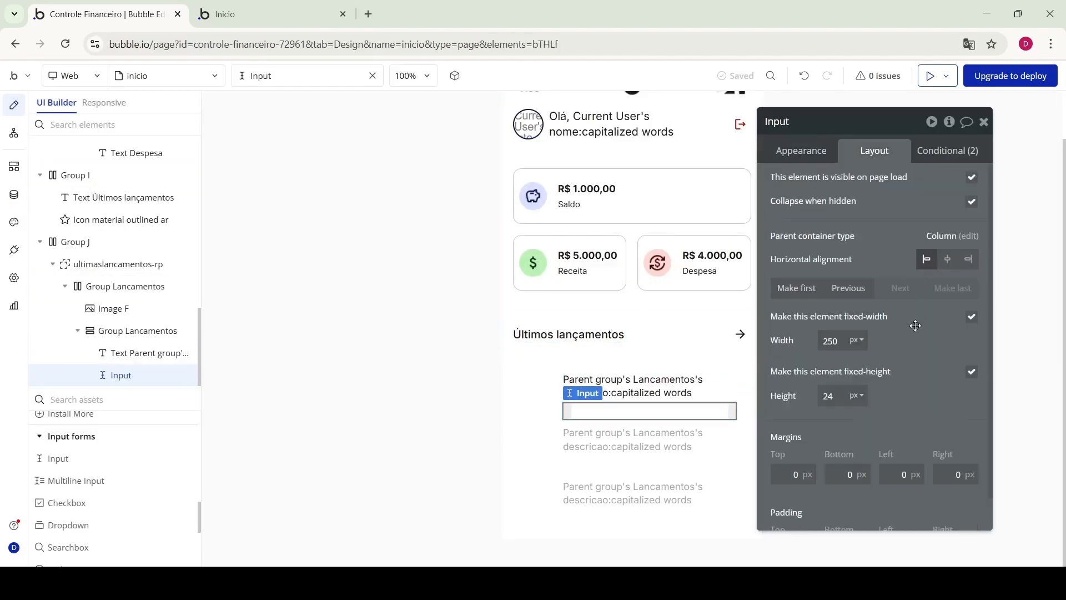
scroll(888, 436, "down", 1)
double_click(909, 508)
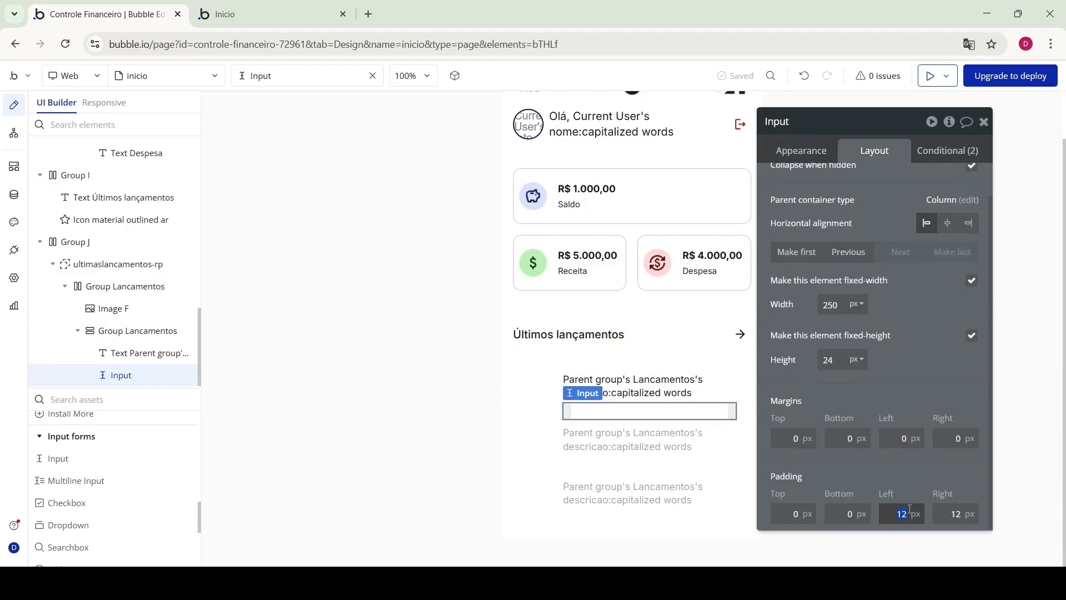
type("0")
double_click(956, 514)
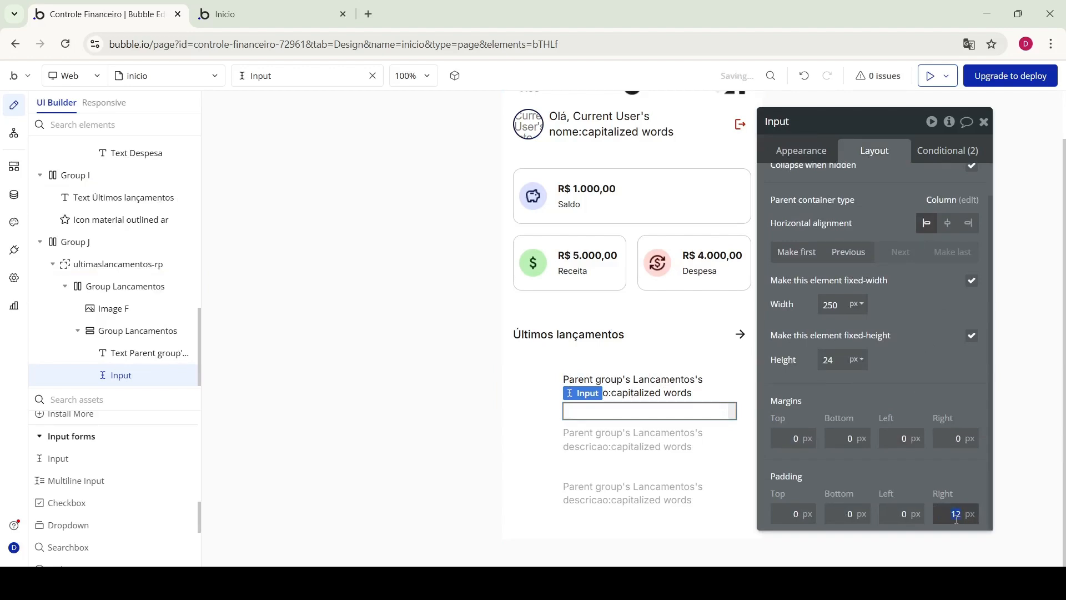
left_click(887, 198)
left_click(803, 152)
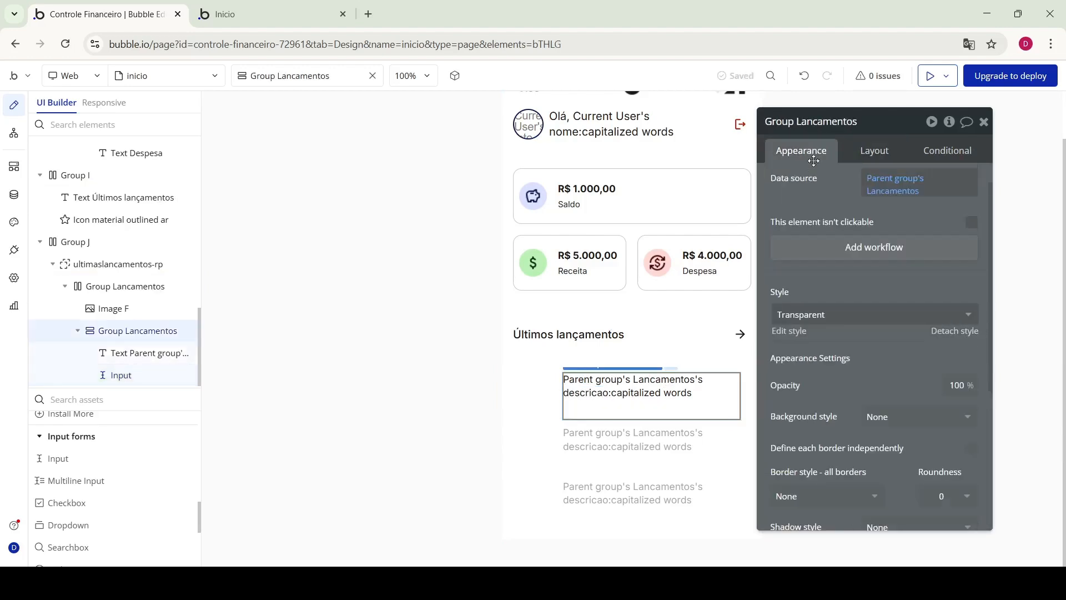
left_click(599, 404)
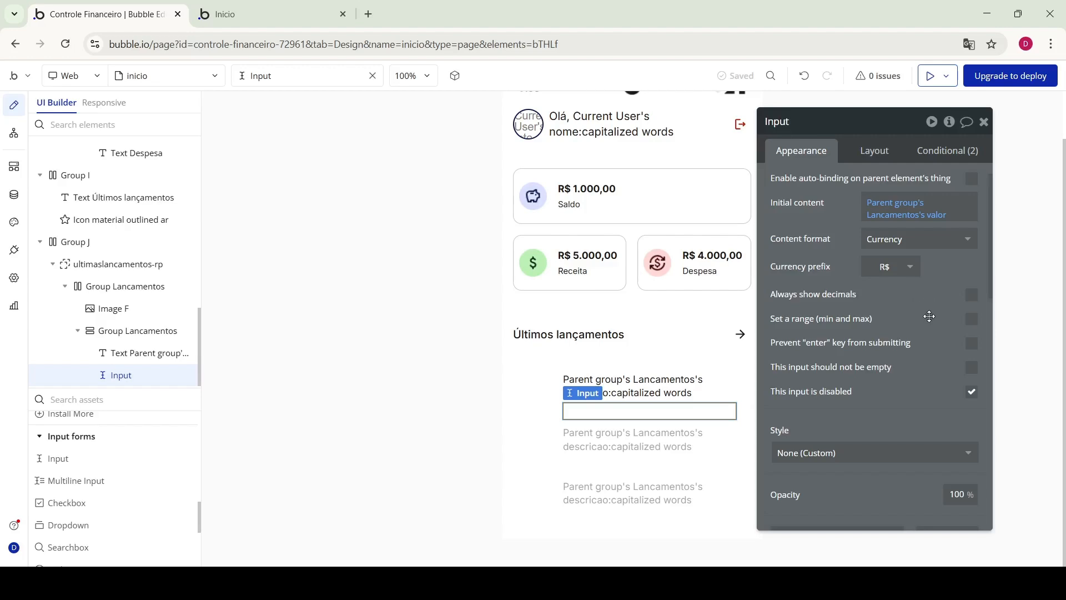
scroll(930, 316, "down", 6)
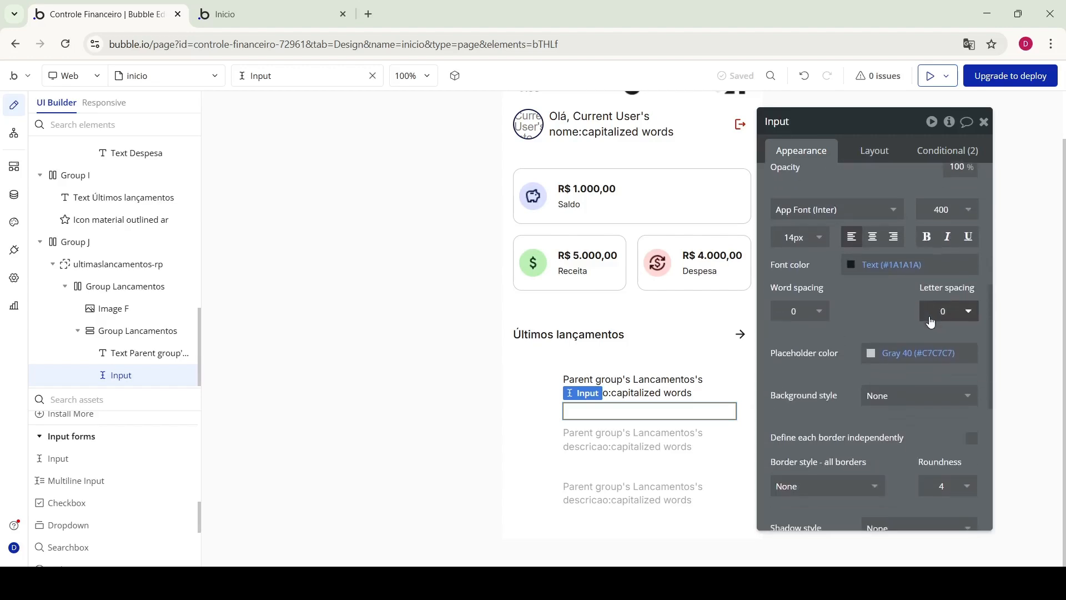
scroll(930, 319, "down", 1)
scroll(930, 316, "down", 3)
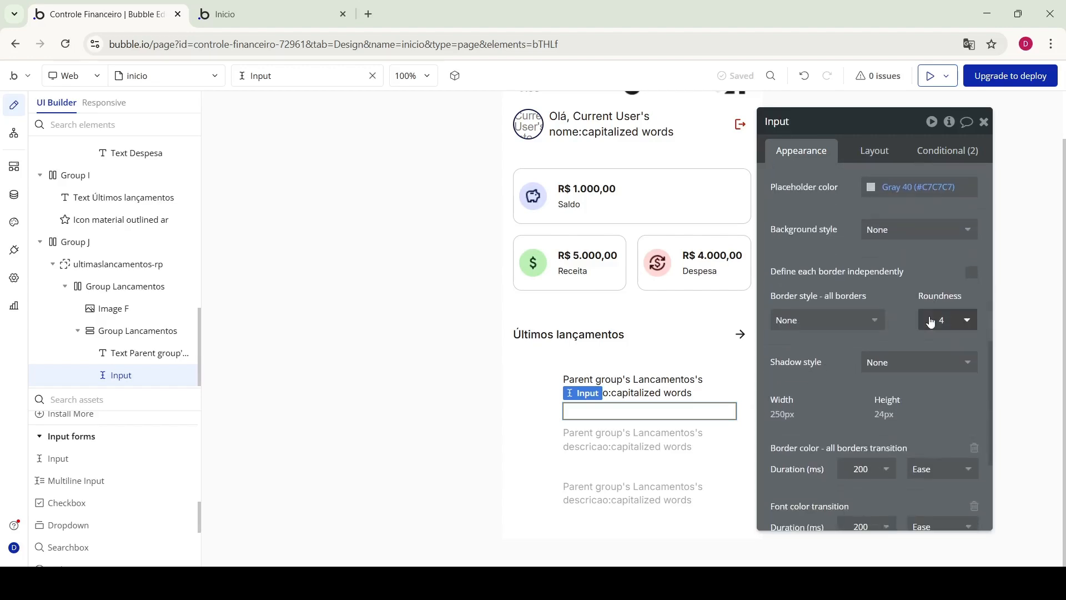
scroll(930, 321, "down", 2)
scroll(930, 316, "up", 10)
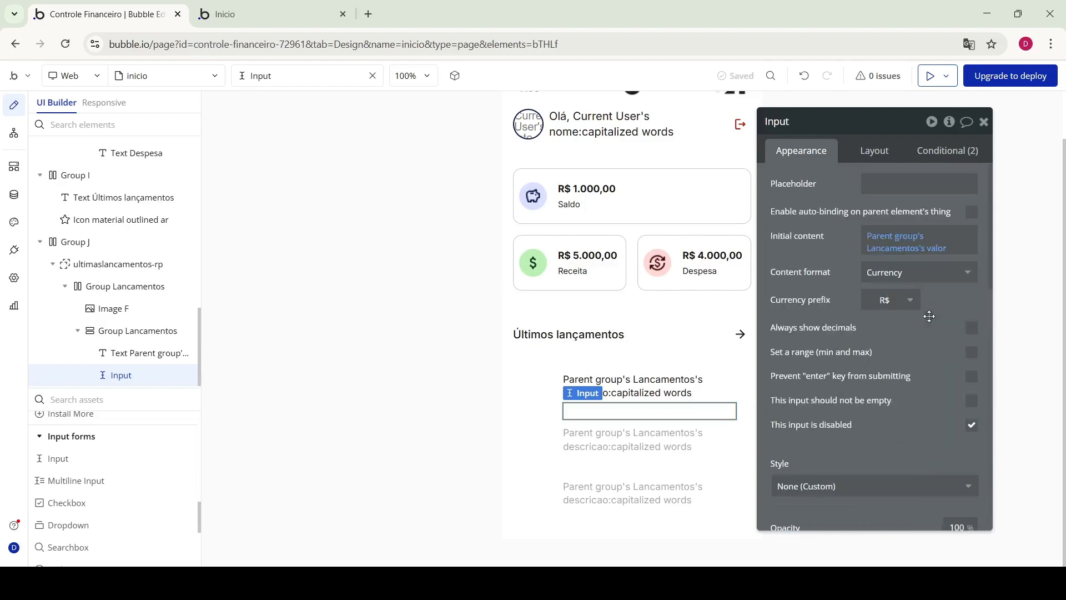
Add a '- R$' currency prefix to the red Destructive condition and reload the preview
left_click(957, 158)
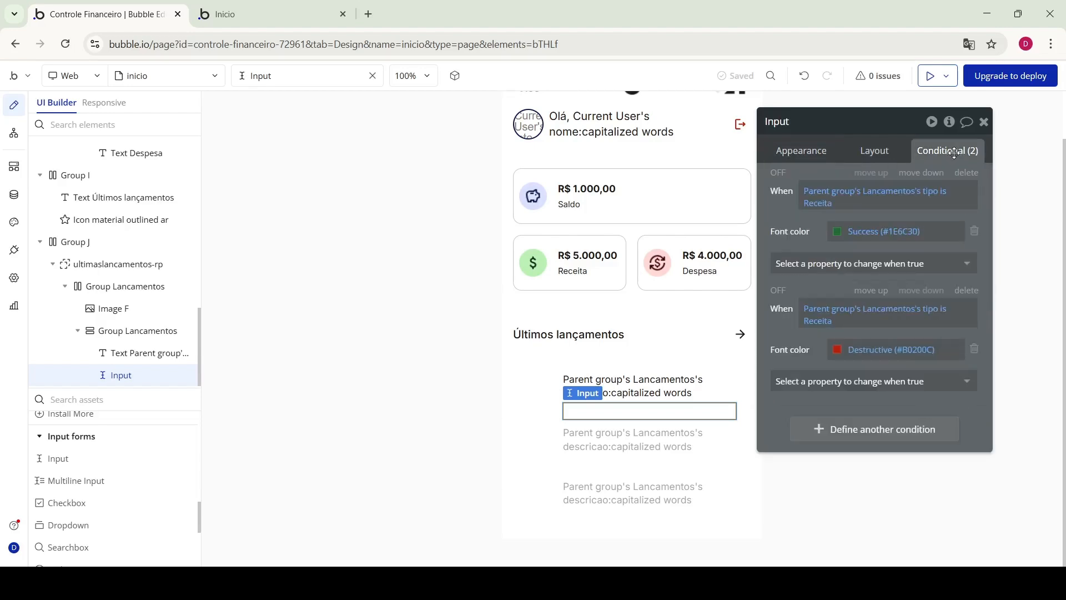
left_click(837, 381)
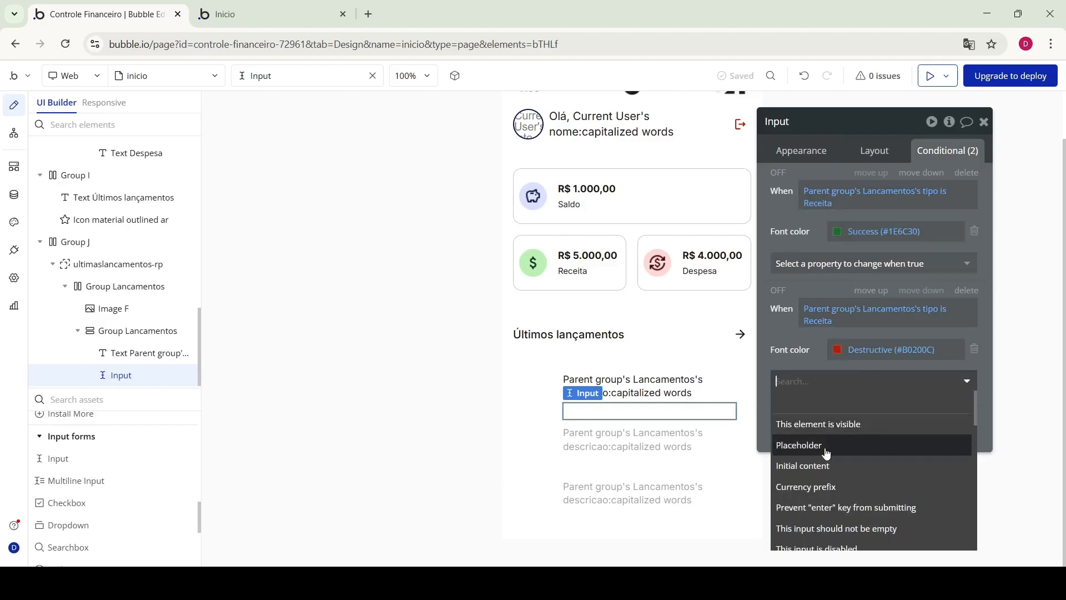
left_click(834, 487)
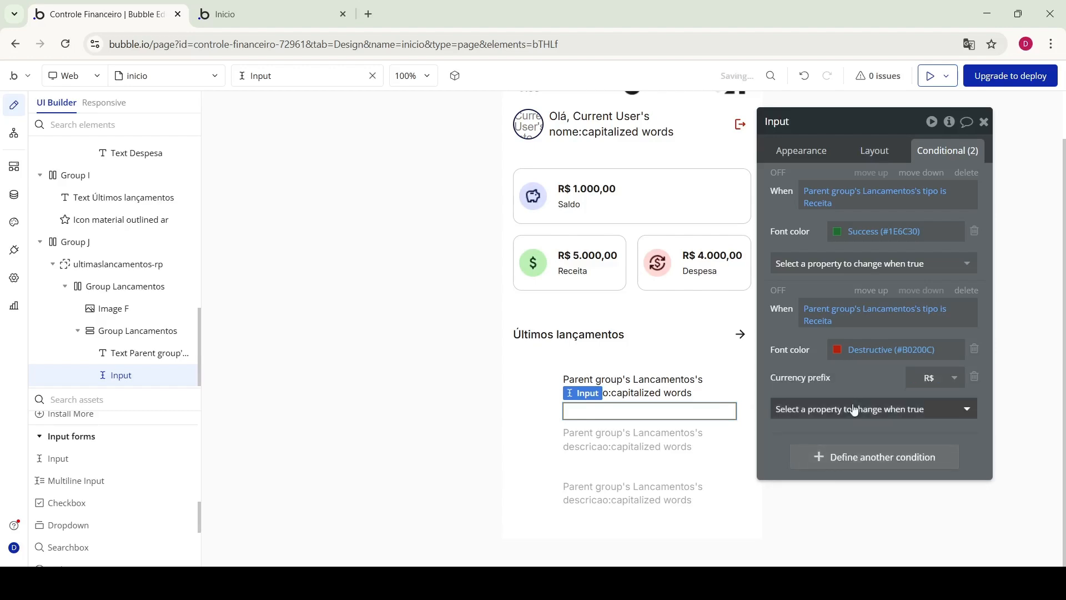
left_click(921, 380)
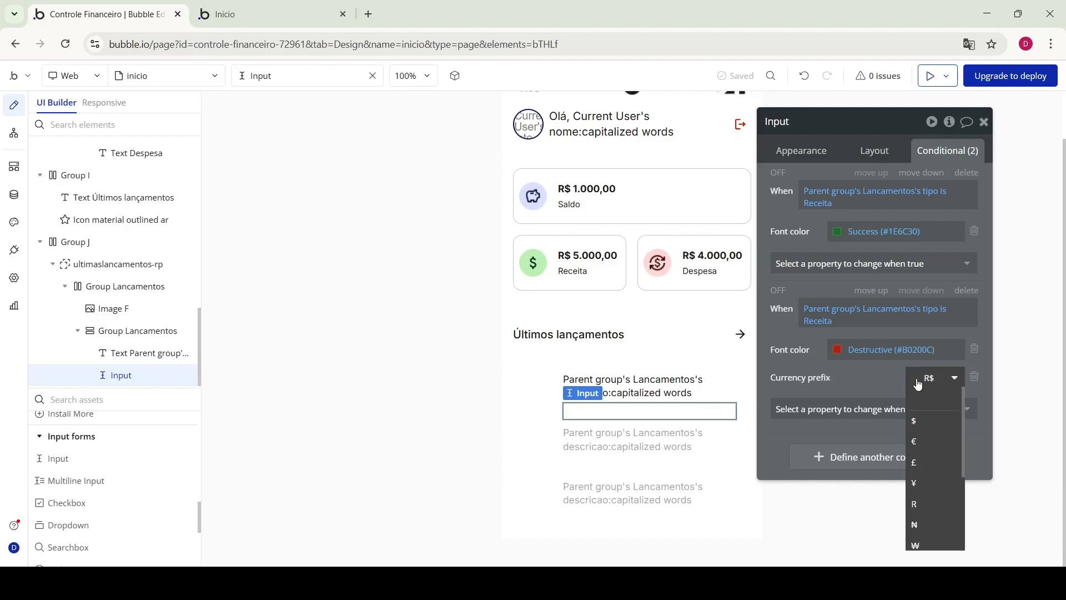
key("Left")
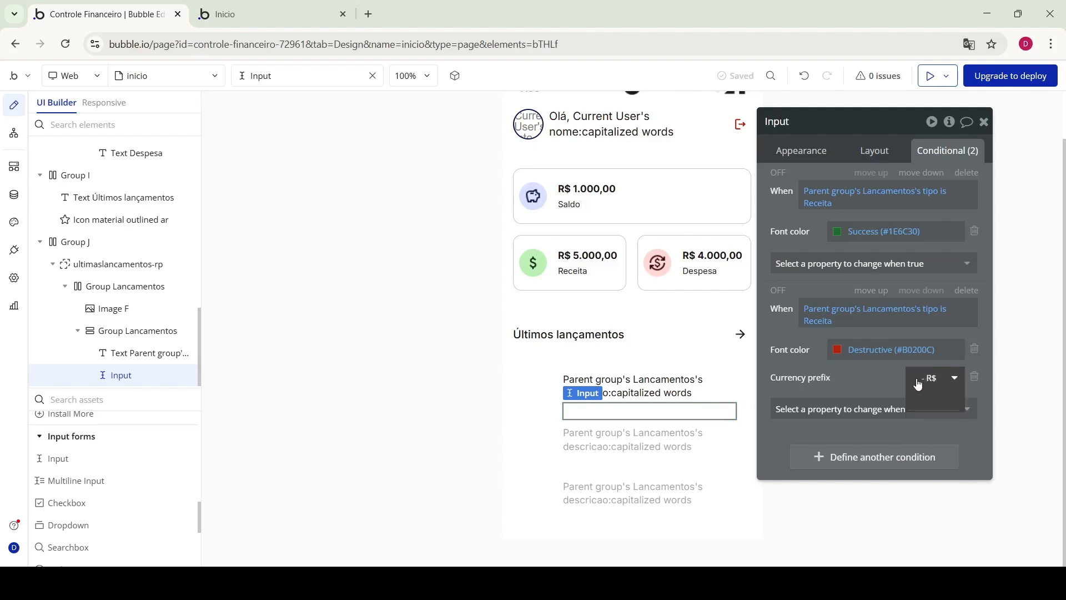
left_click(266, 14)
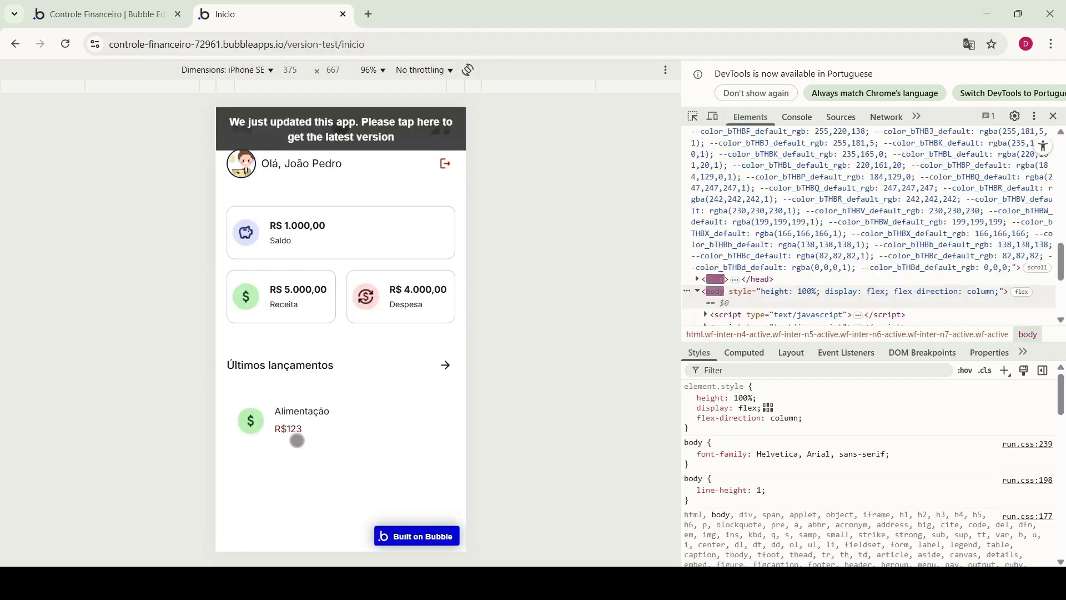
left_click(337, 135)
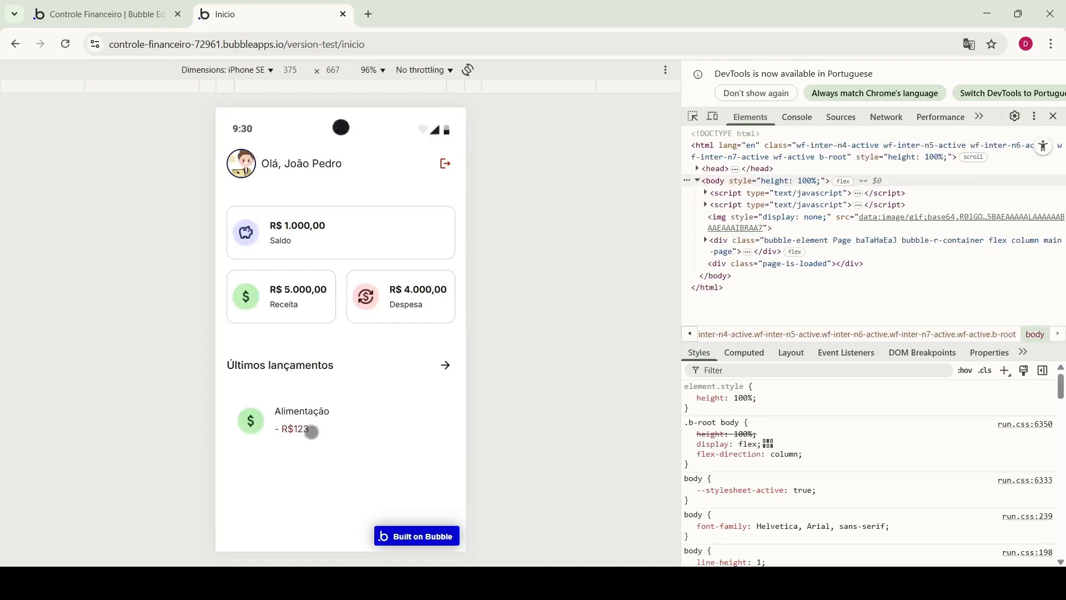
left_click(133, 5)
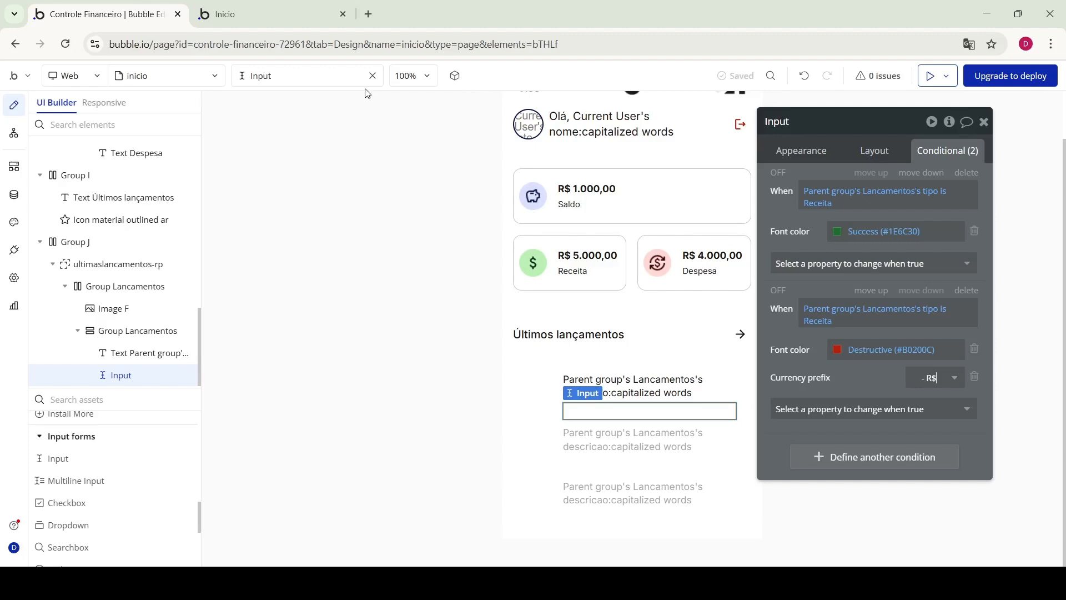
Tick 'Always show decimals' on the value input and reload the preview to check it
left_click(809, 160)
left_click(971, 328)
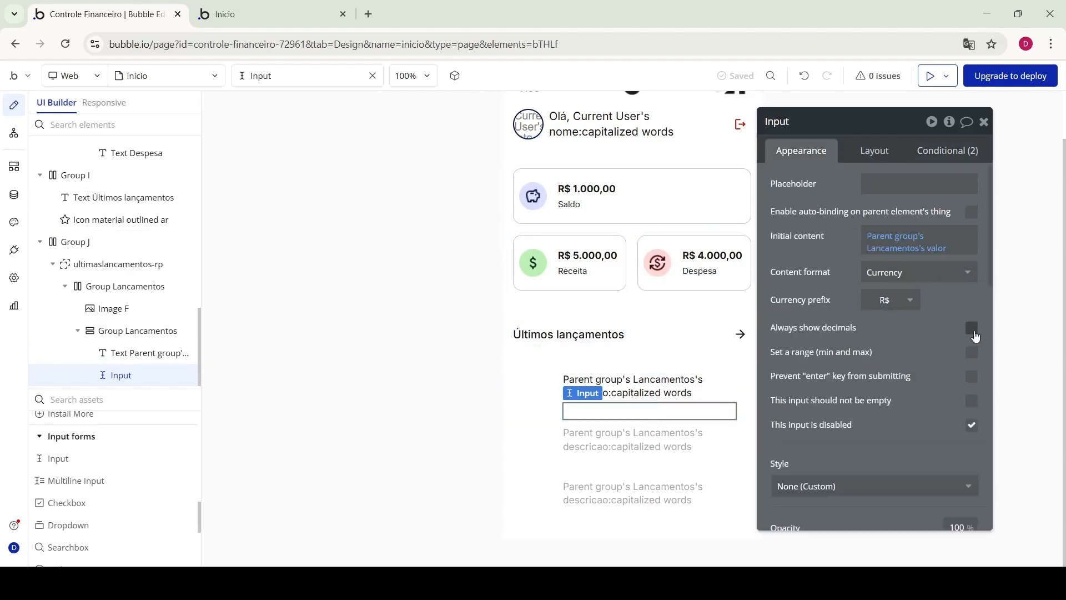
left_click(274, 18)
key("ctrl+shift+Tab")
left_click(272, 16)
left_click(383, 125)
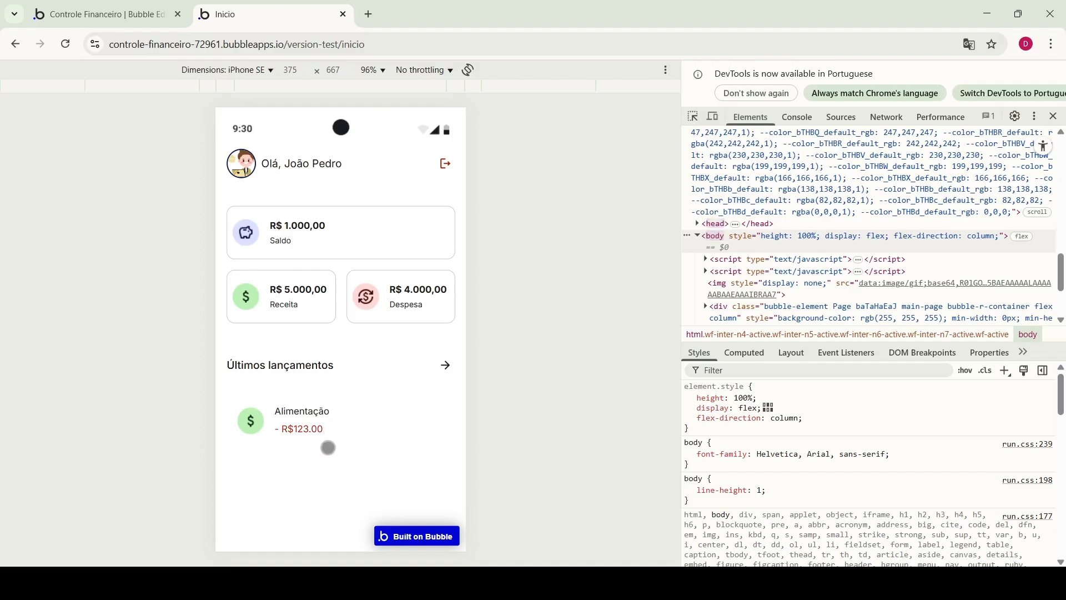
left_click(83, 14)
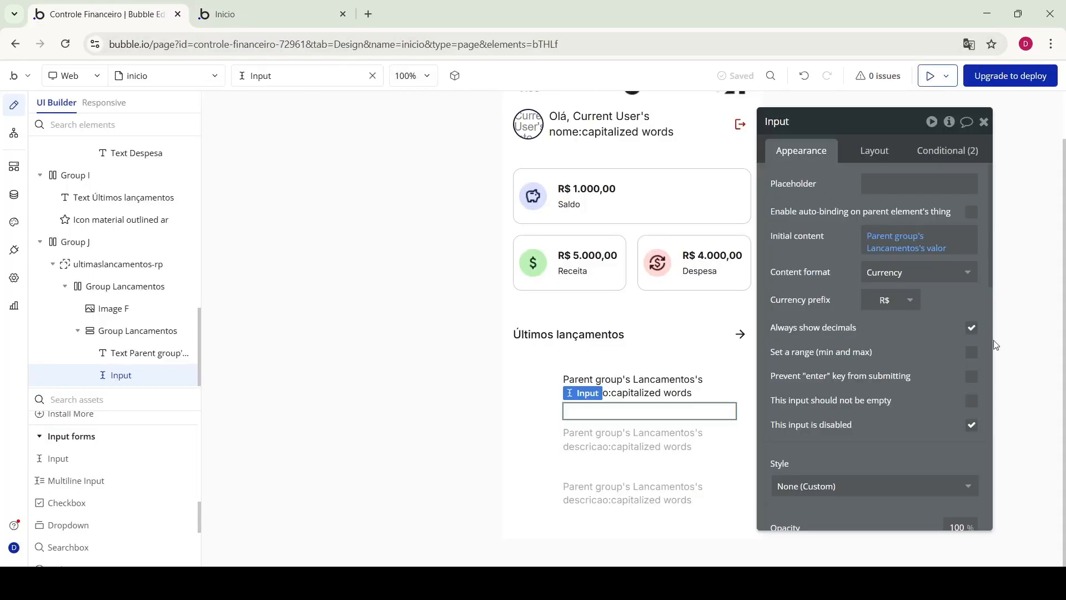
left_click(225, 5)
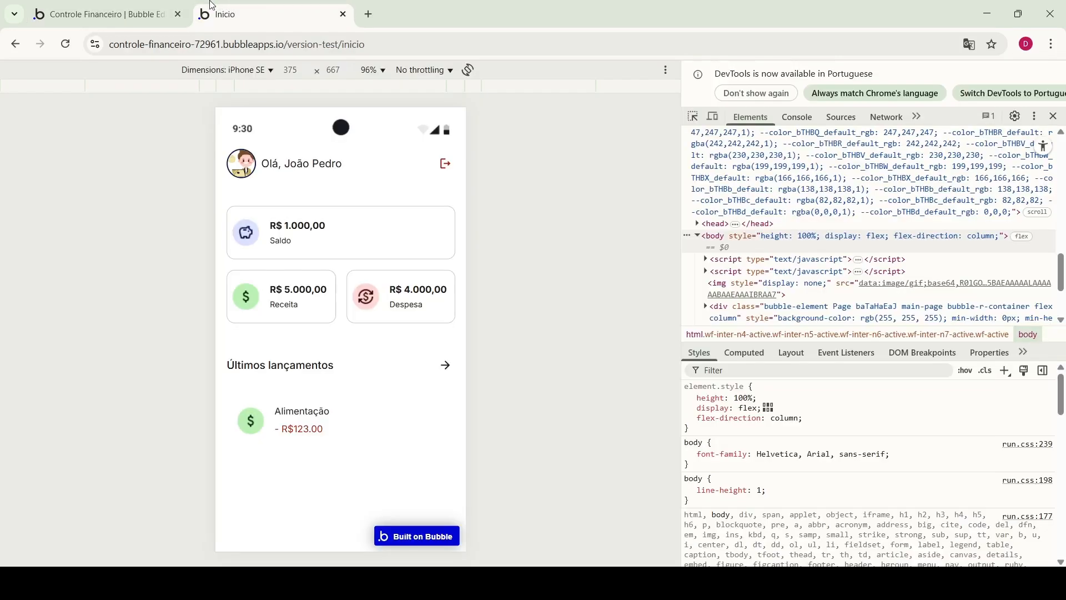
left_click(84, 14)
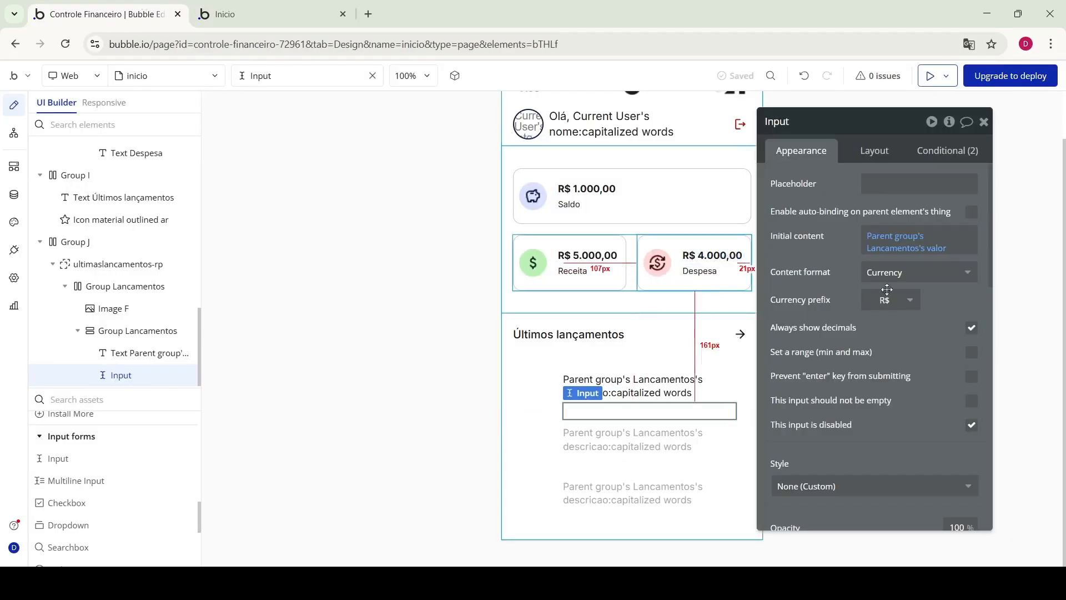
mouse_move(916, 375)
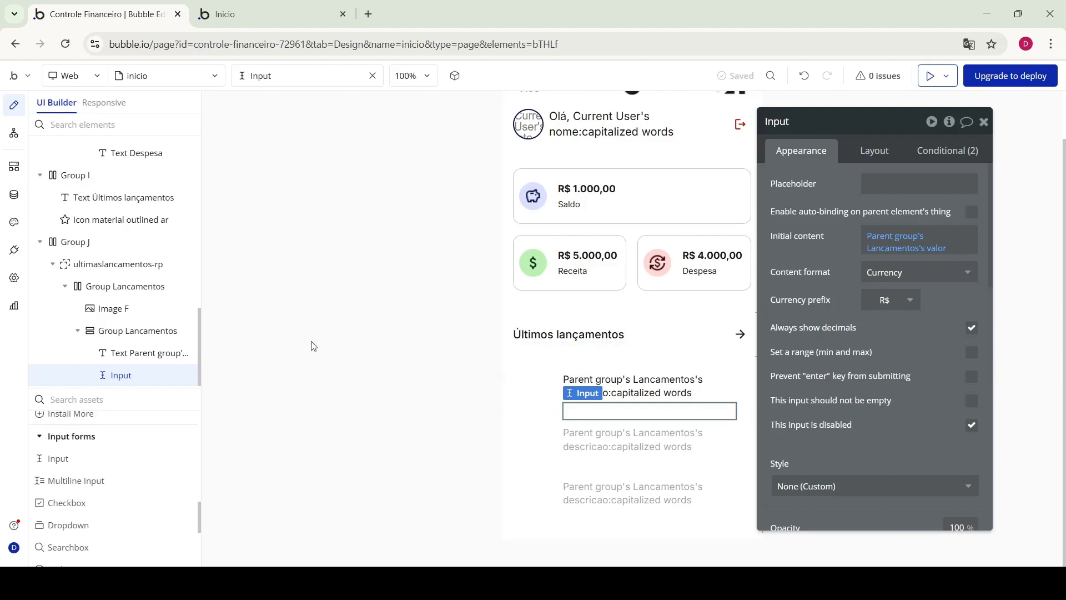
left_click(13, 195)
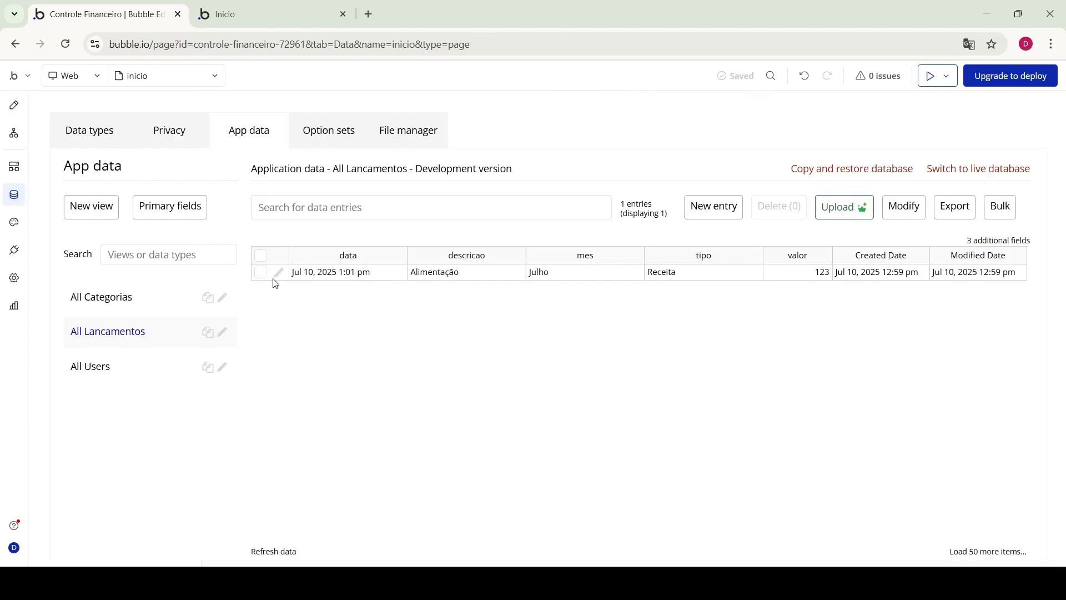
Create a Lancamentos entry Salário dated 07/10/2025 01:01 pm, Julho, Receita, valor 1300
left_click(701, 217)
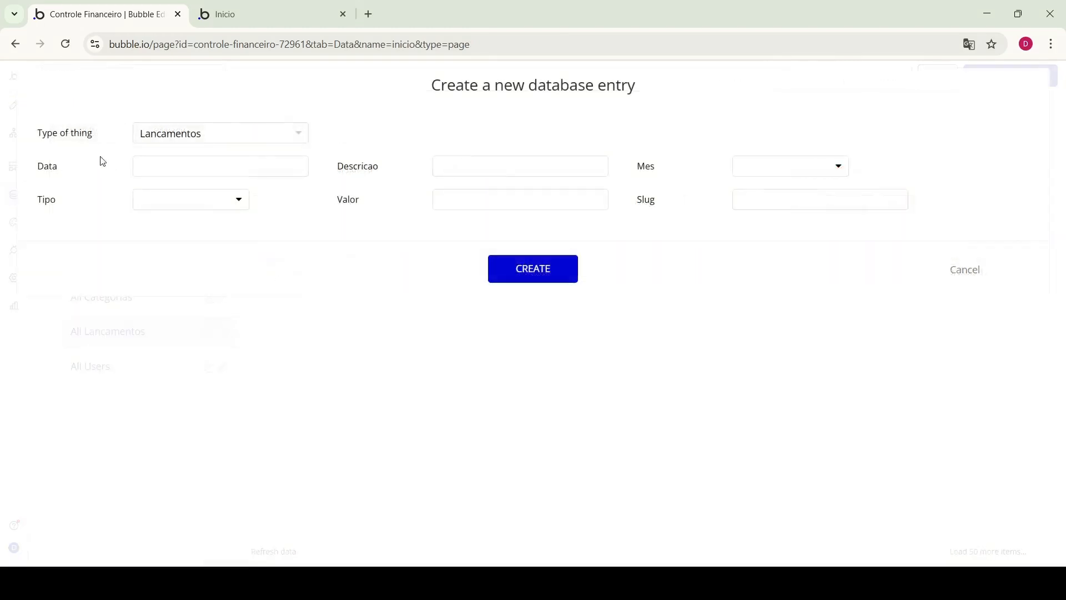
left_click(158, 171)
type("07/")
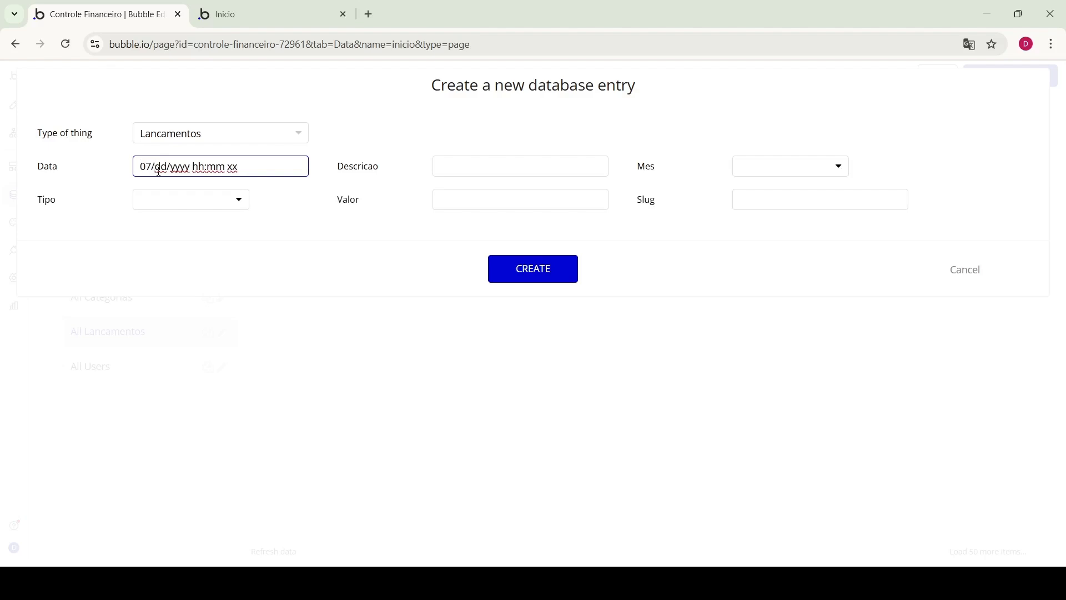
type("10/2025 ")
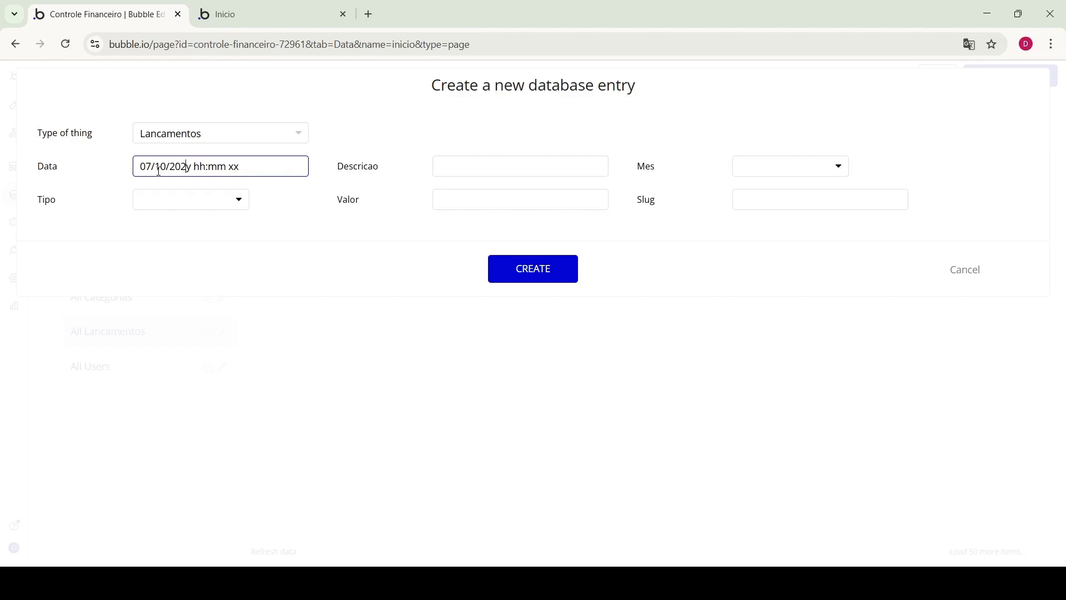
type("01:01 pm")
left_click(473, 171)
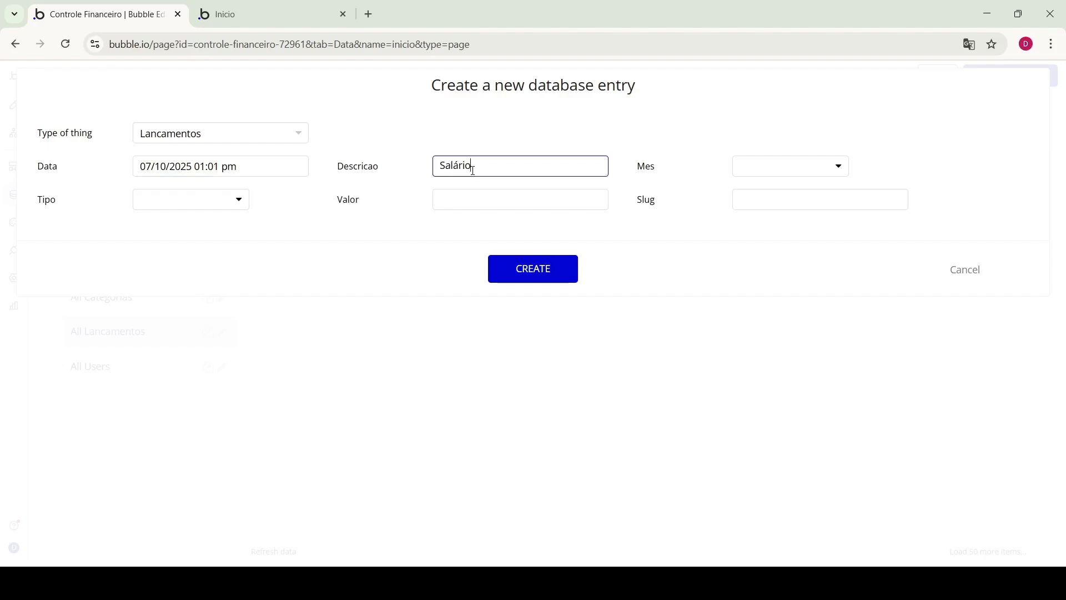
left_click(789, 174)
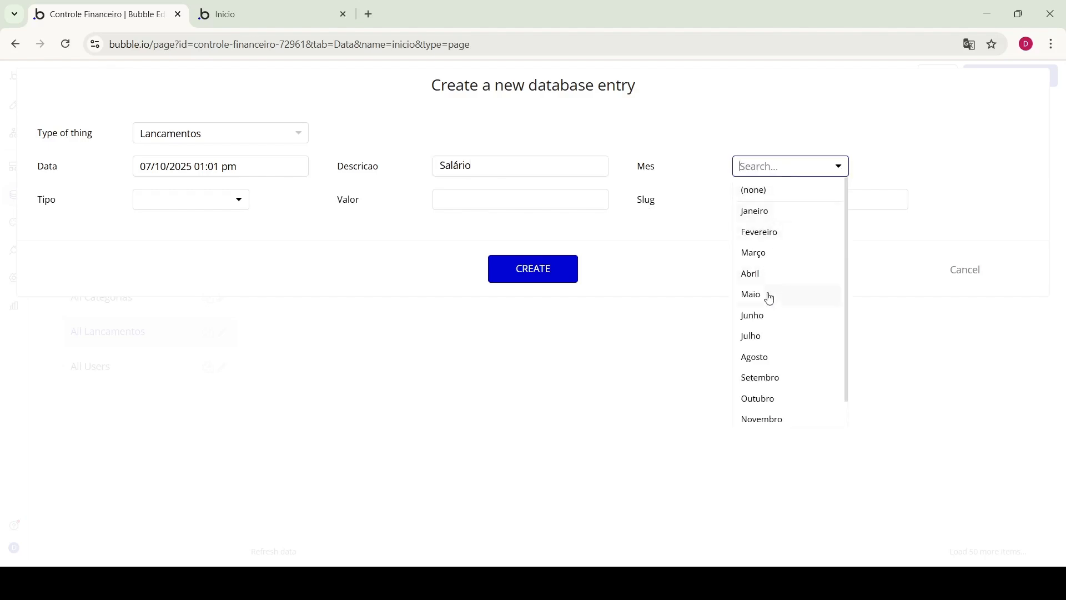
left_click(767, 337)
left_click(209, 199)
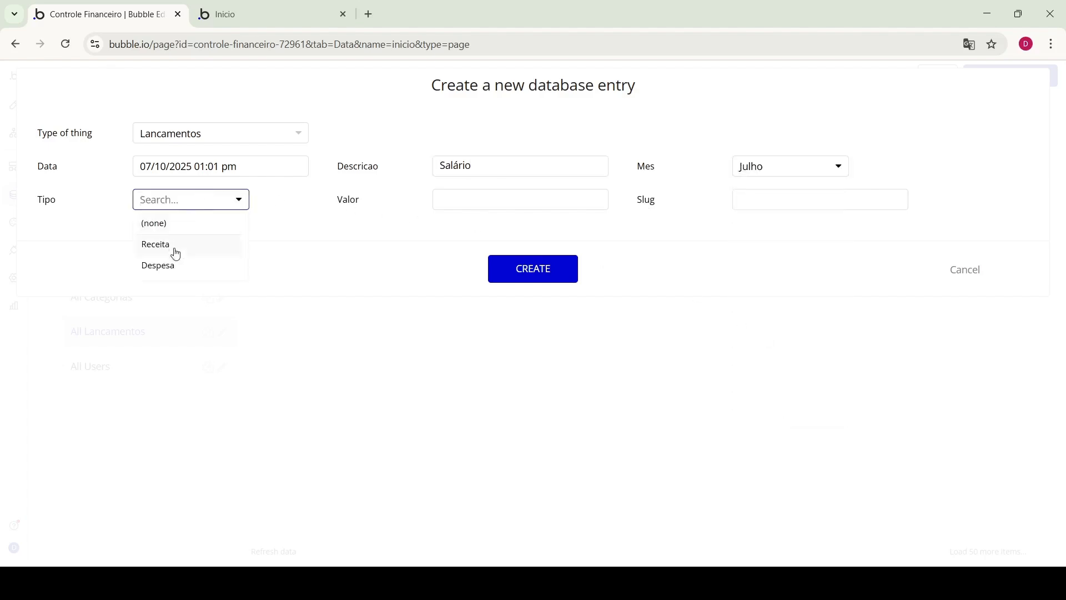
left_click(176, 251)
left_click(497, 204)
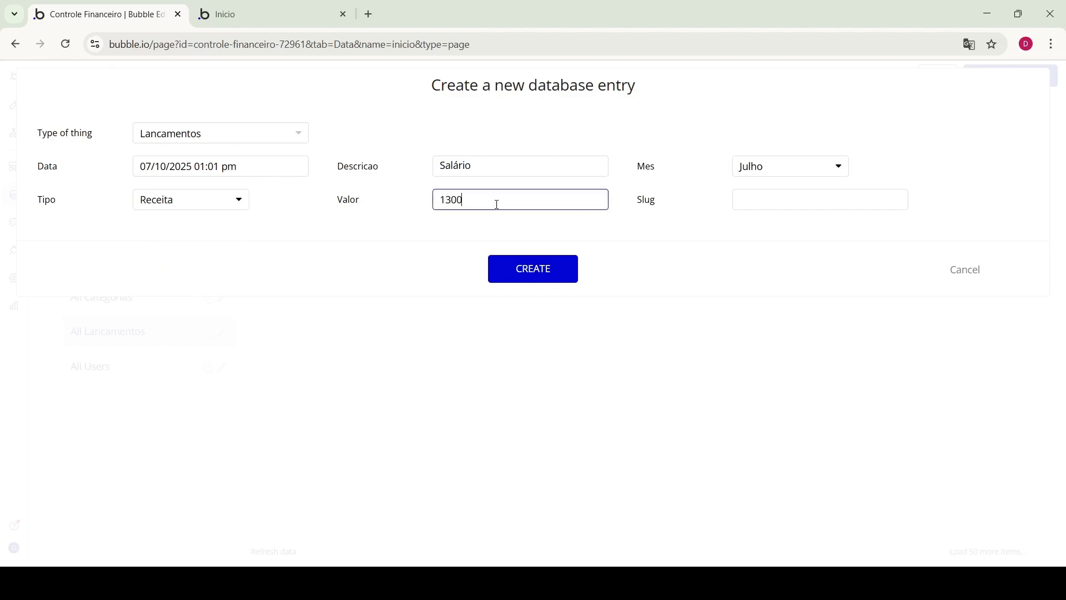
left_click(572, 268)
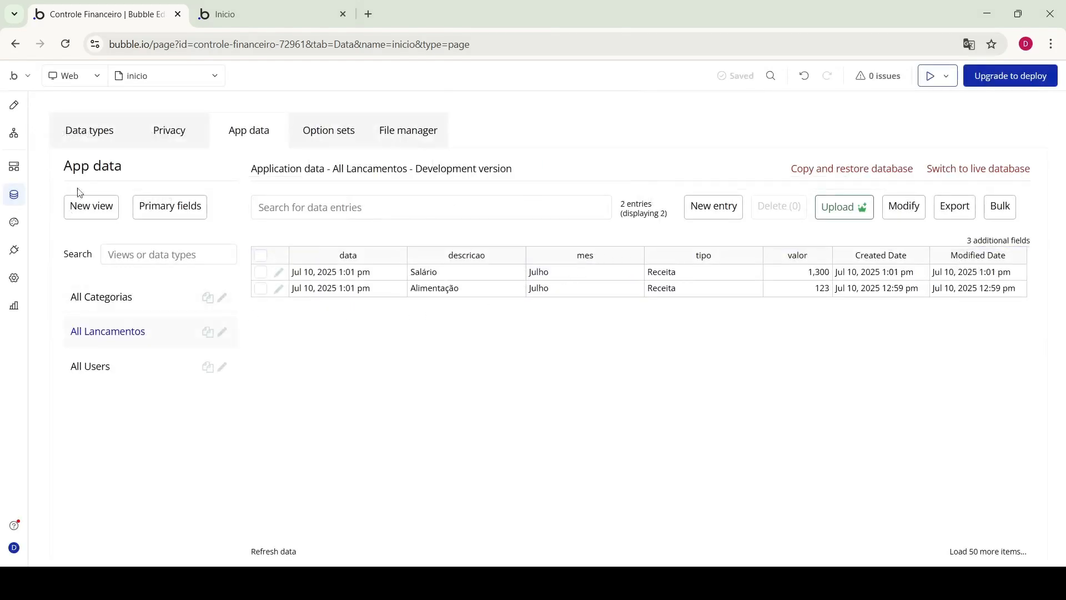
left_click(97, 140)
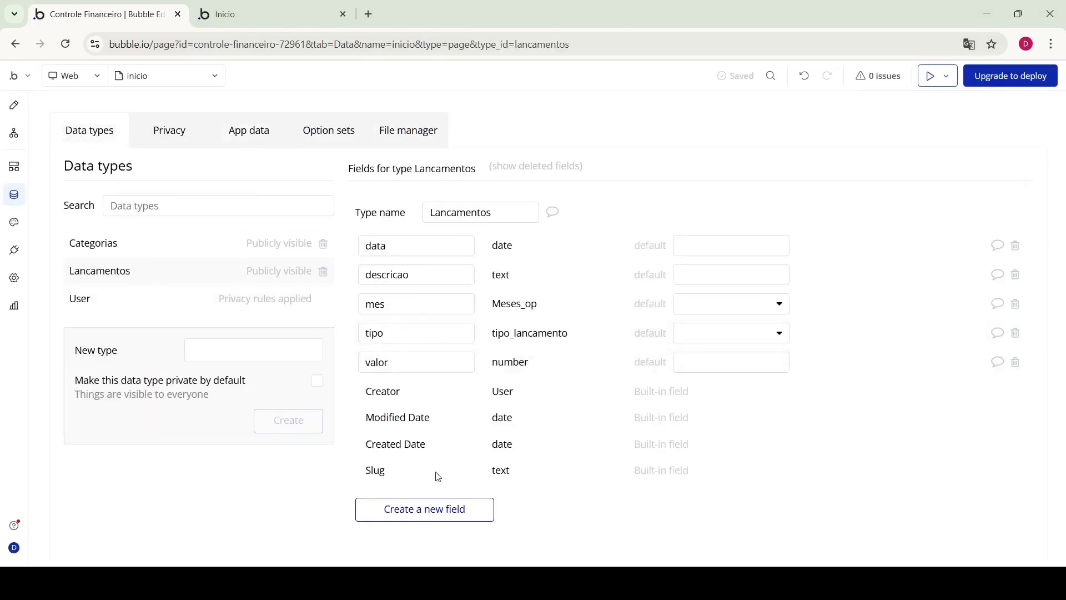
Add a categoria field of type Categorias to Lancamentos and reload the preview
left_click(439, 509)
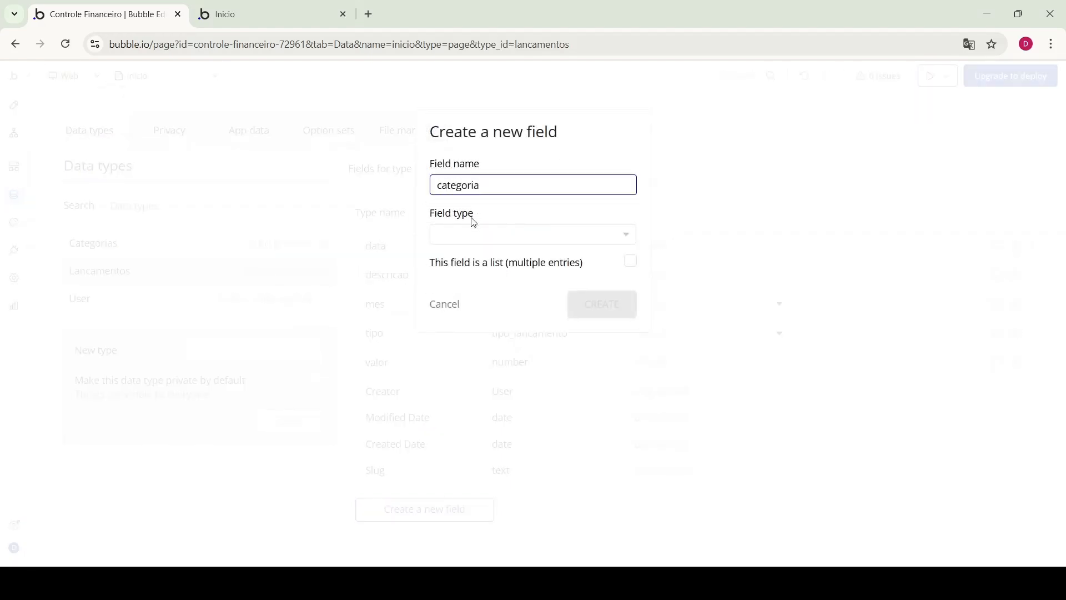
left_click(475, 234)
left_click(478, 349)
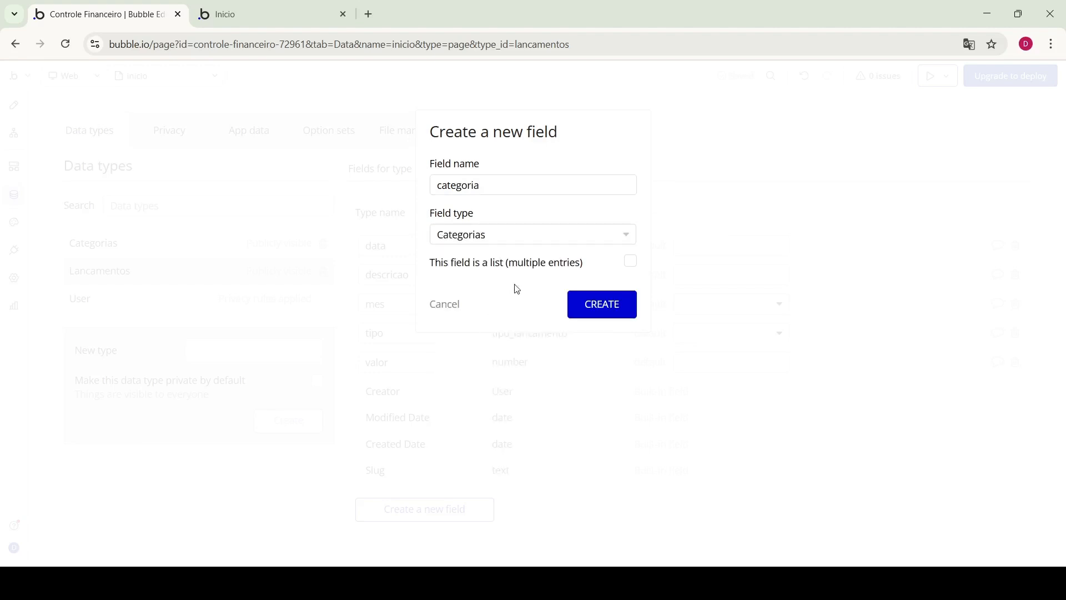
left_click(613, 304)
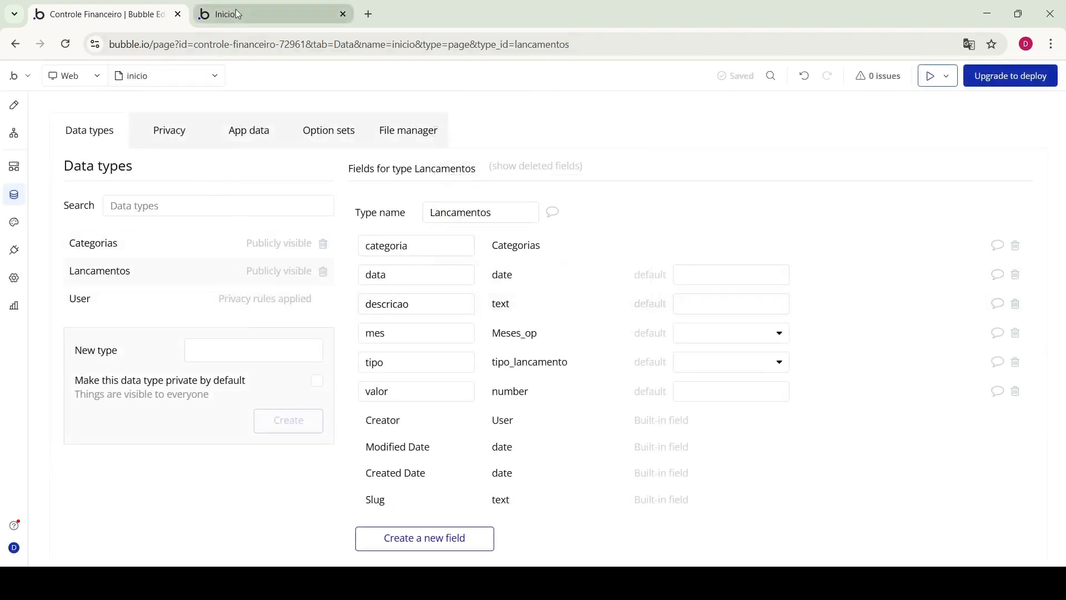
left_click(263, 14)
left_click(281, 128)
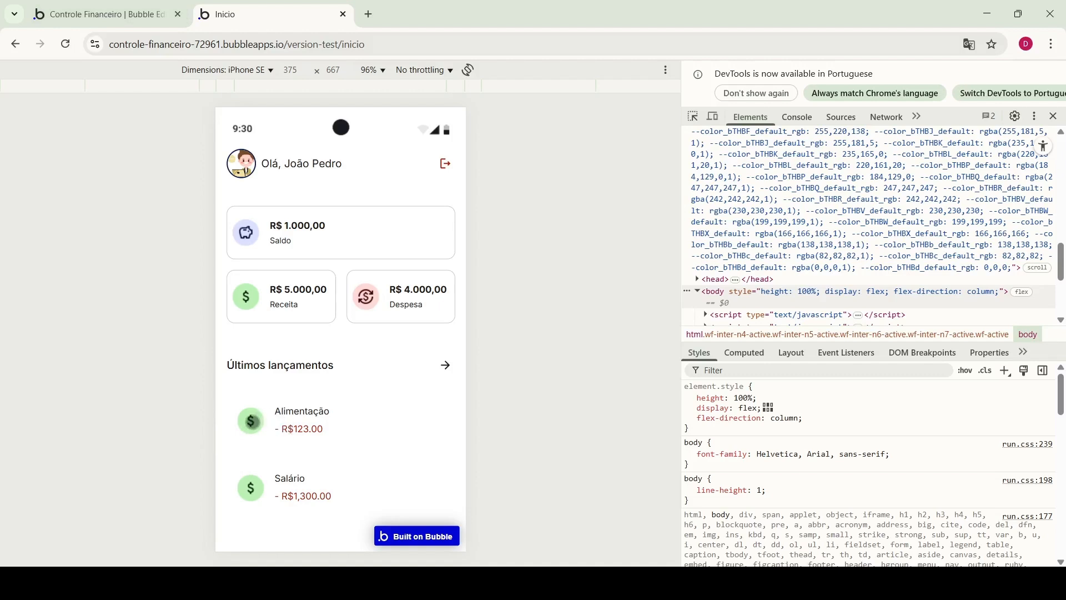
left_click(119, 14)
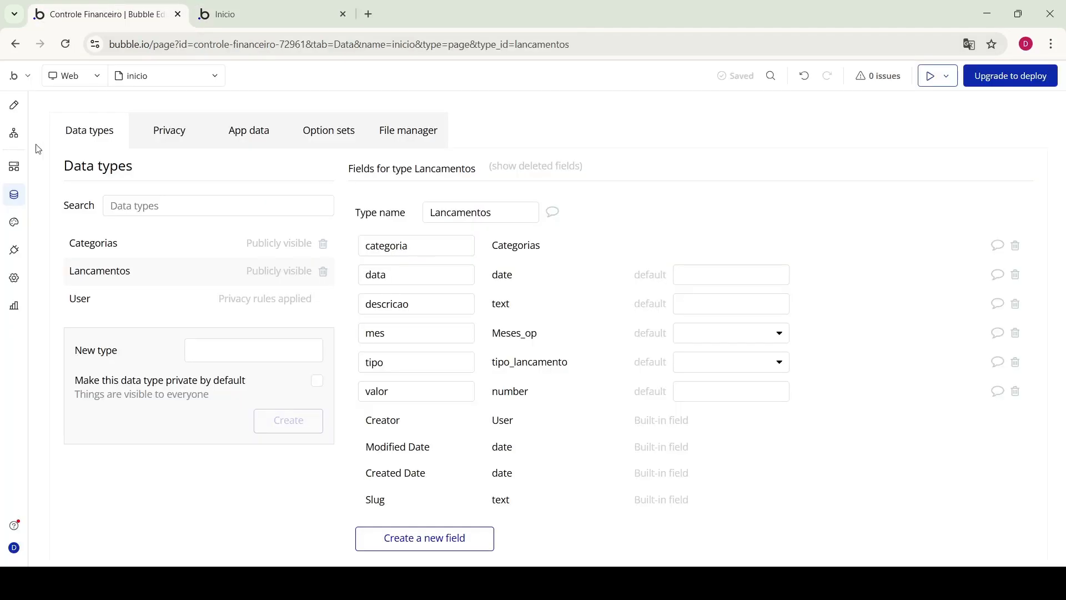
Select the entry icon image and review its Receita and Despesa image conditions
left_click(14, 105)
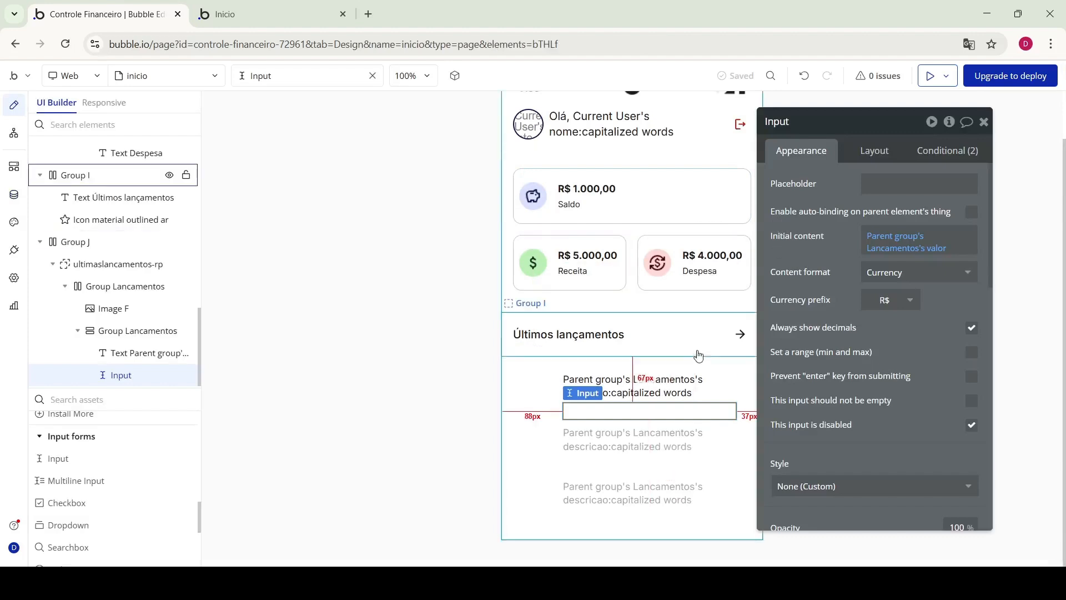
left_click(543, 392)
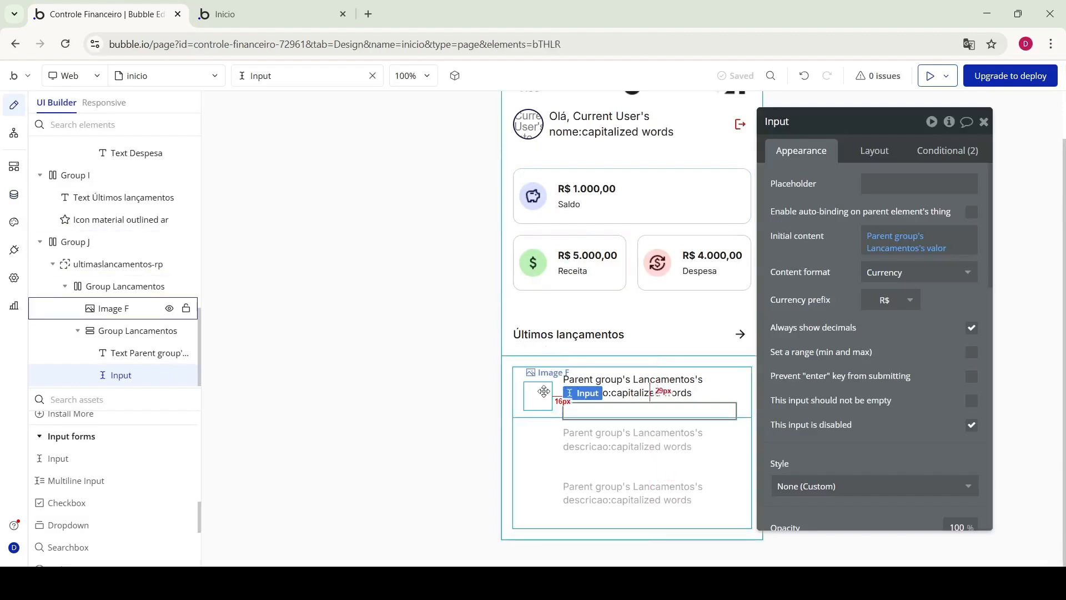
left_click(954, 155)
mouse_move(835, 196)
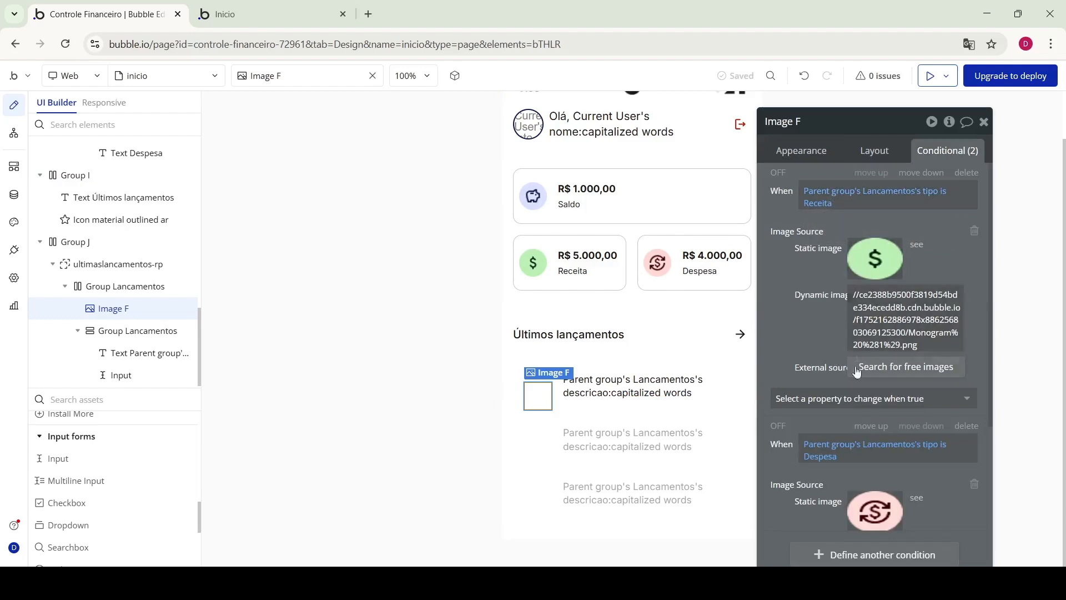
scroll(915, 463, "down", 3)
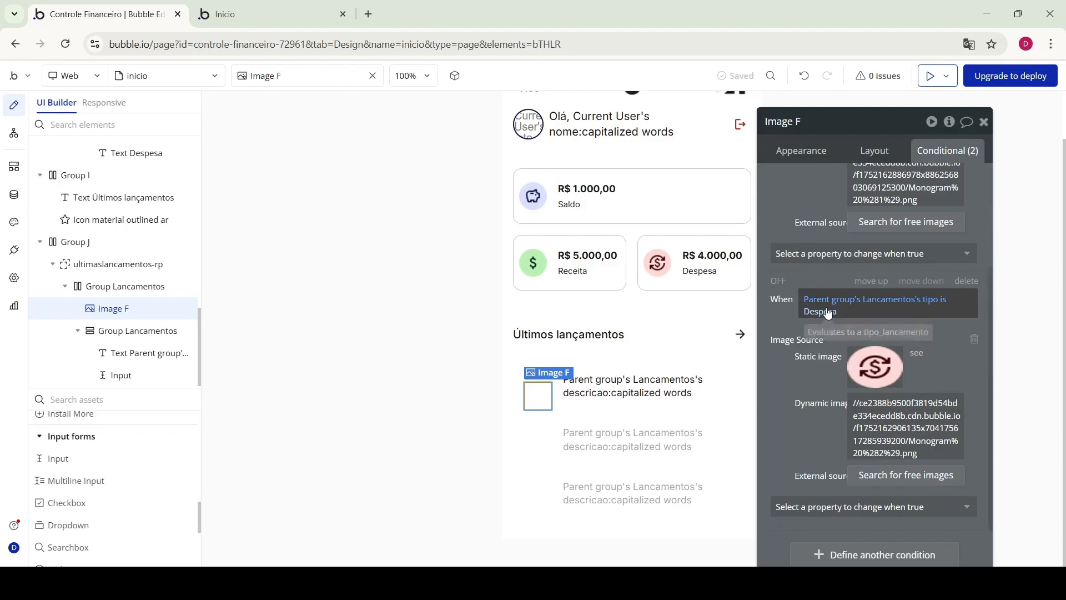
left_click(846, 301)
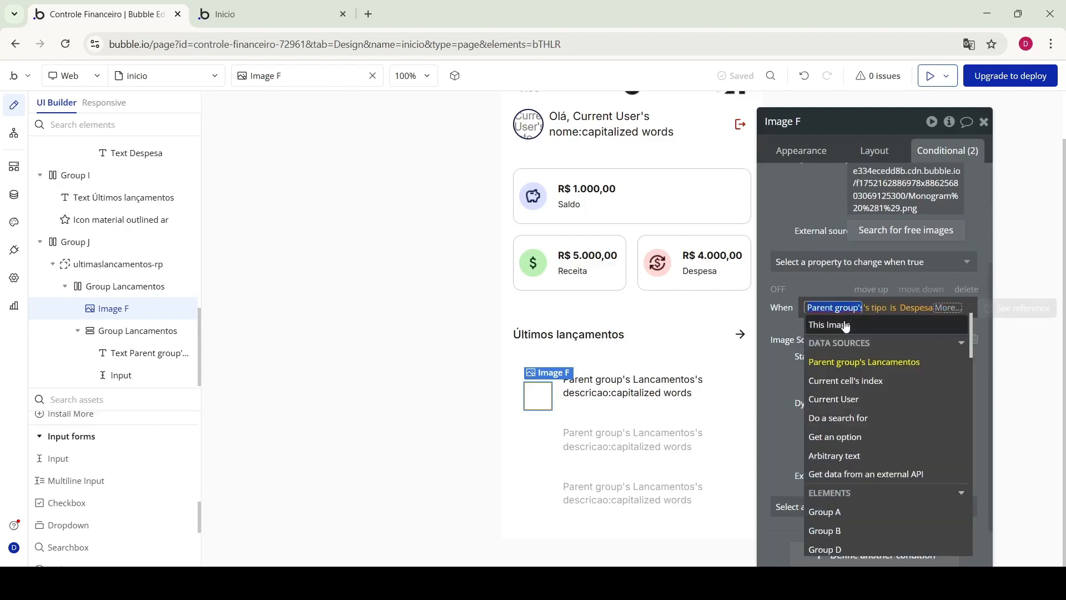
Inspect both Group Lancamentos, the description text and the icon's conditions, then open Data
left_click(96, 290)
left_click(815, 148)
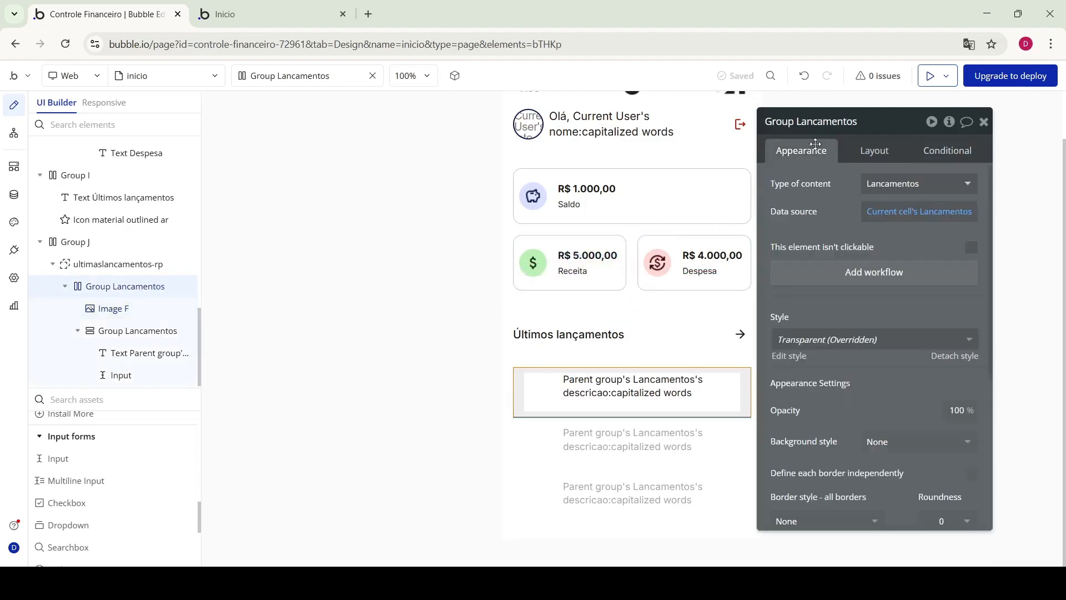
left_click(120, 334)
left_click(888, 216)
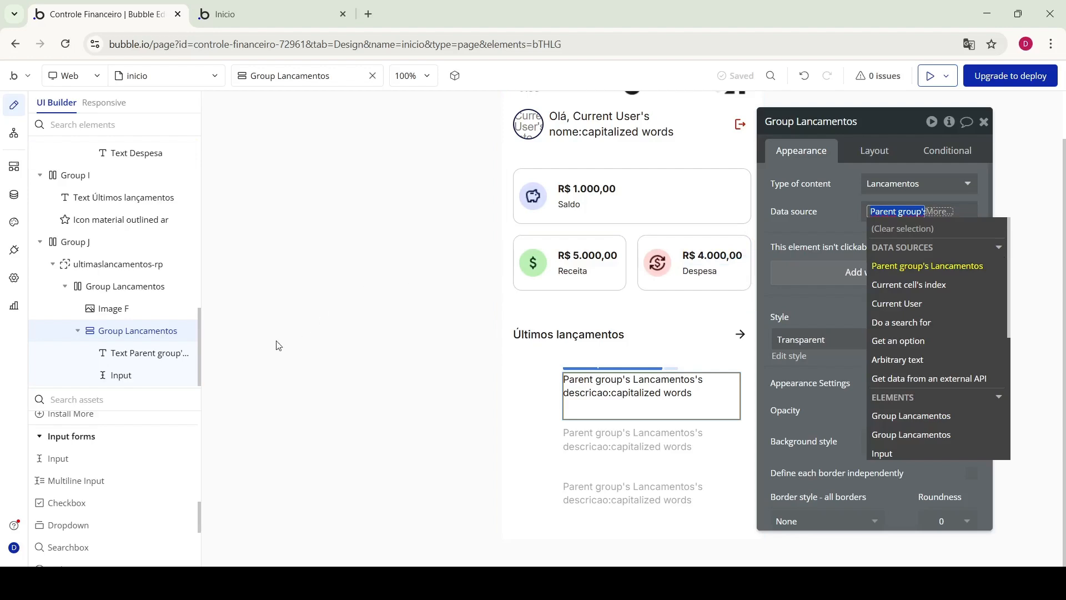
left_click(119, 357)
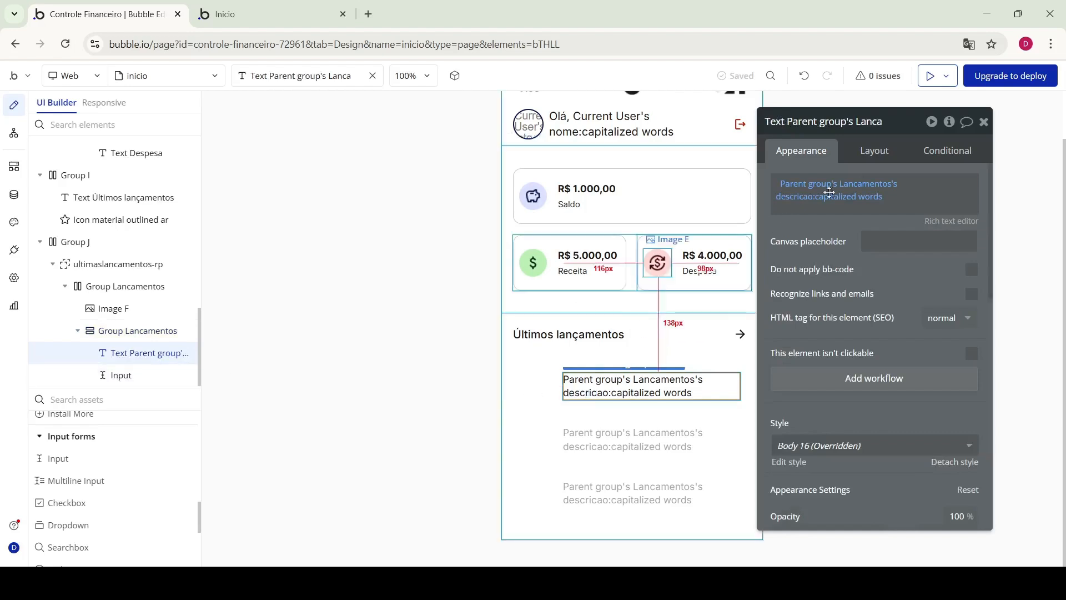
left_click(127, 312)
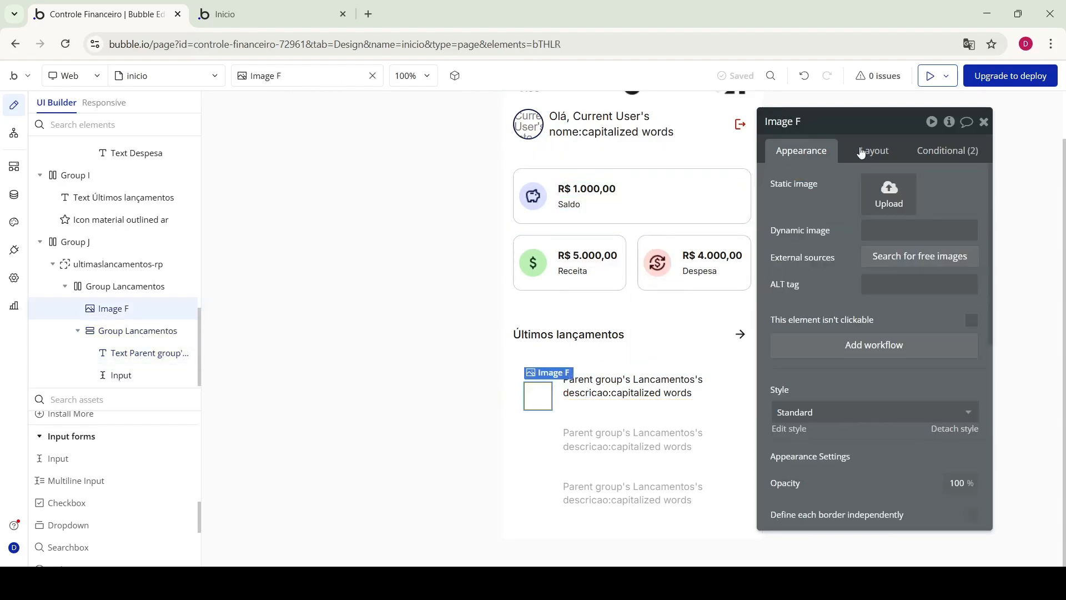
left_click(944, 151)
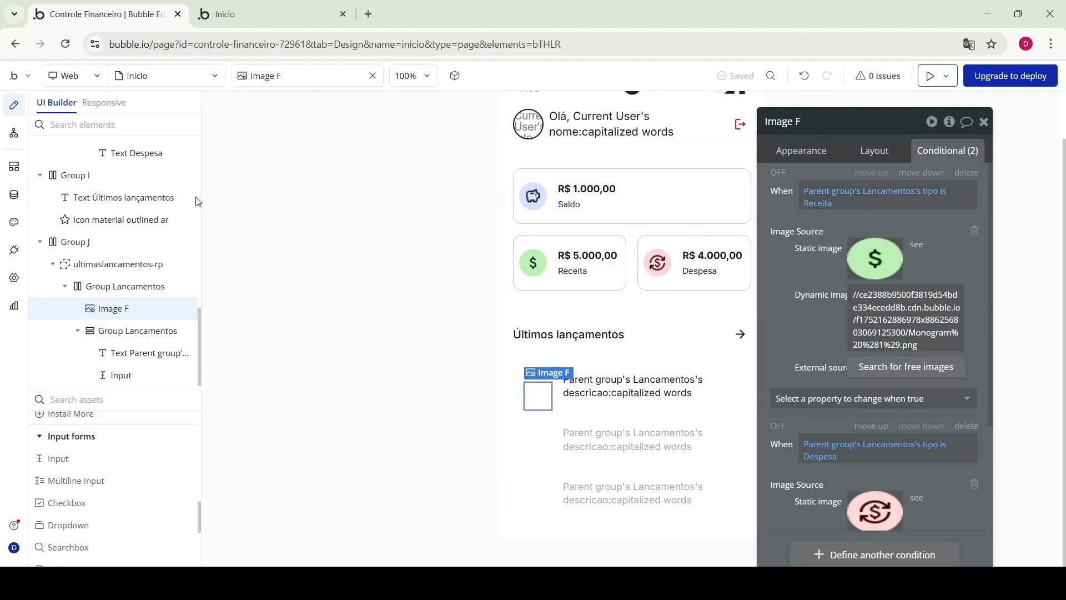
left_click(15, 196)
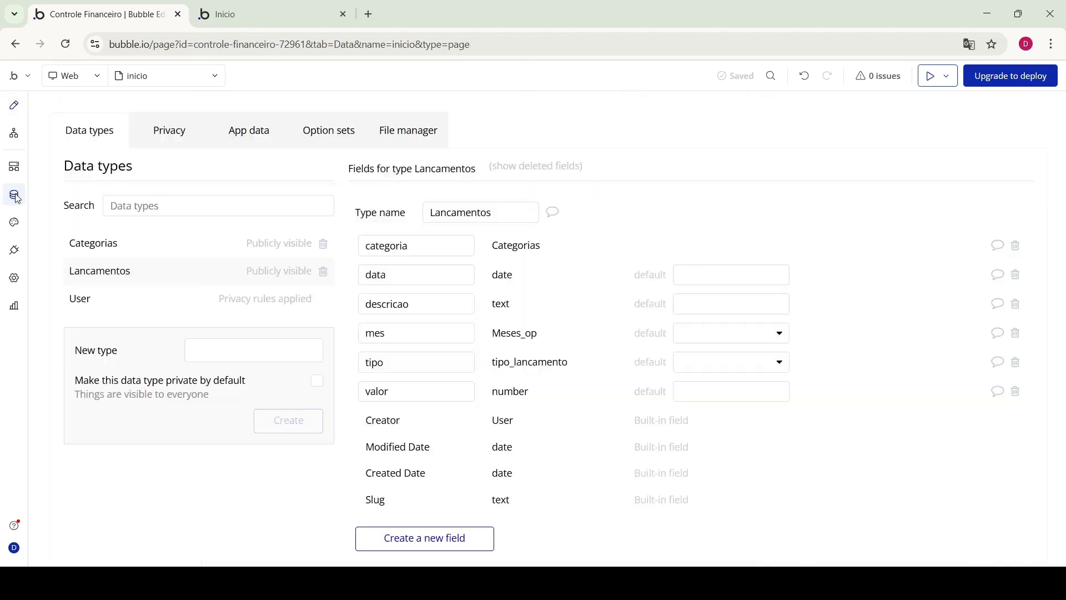
In App data, change the Alimentação entry's type from Receita to Despesa and save
left_click(244, 143)
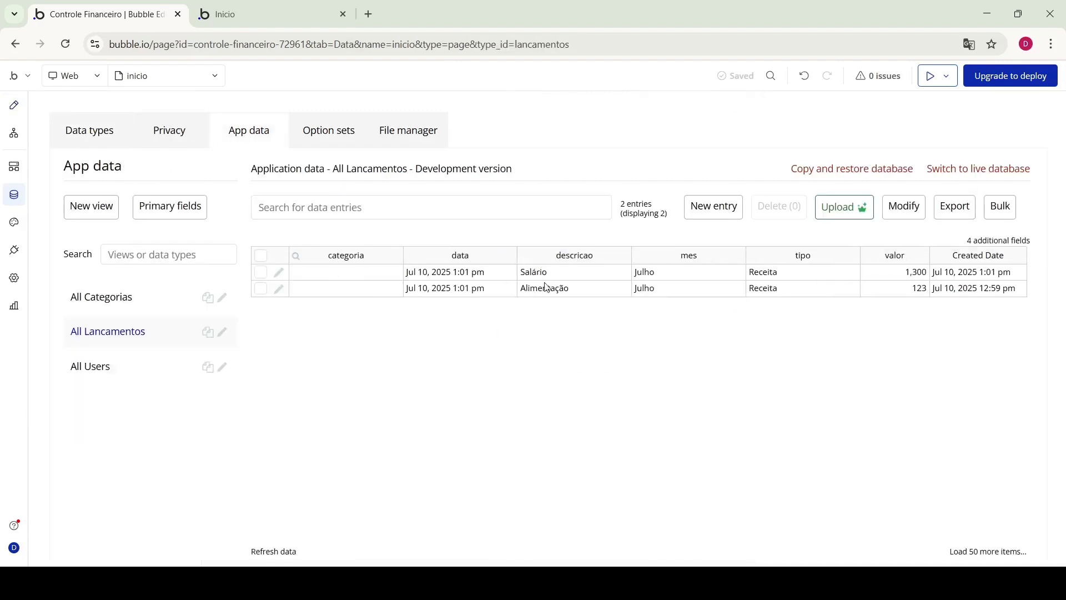
left_click(279, 290)
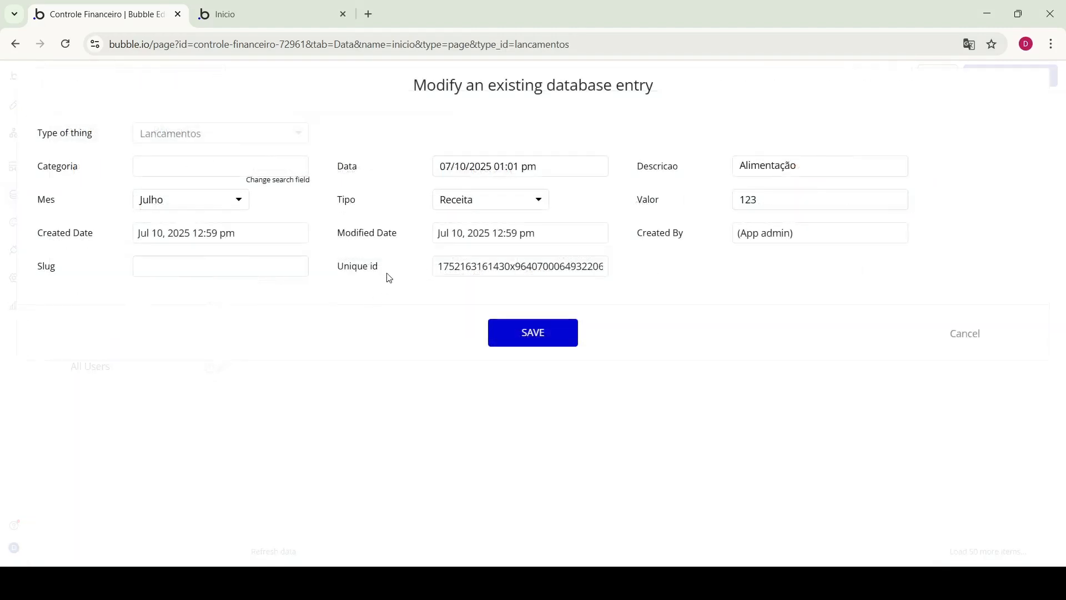
left_click(447, 198)
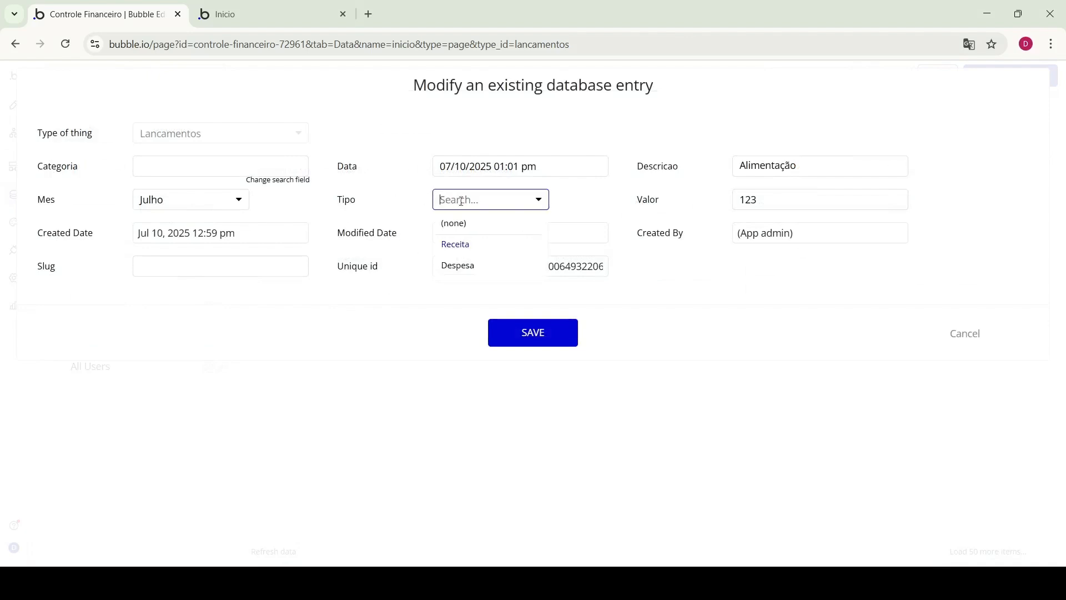
left_click(471, 263)
left_click(559, 346)
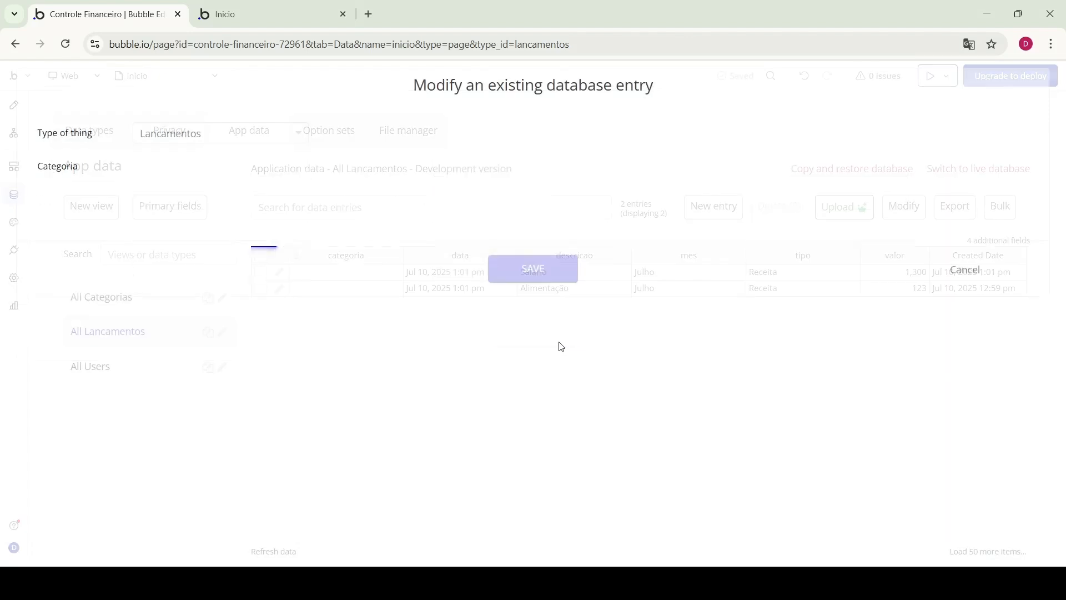
Check the preview, then select the row's value field to review its font-color conditions
left_click(245, 11)
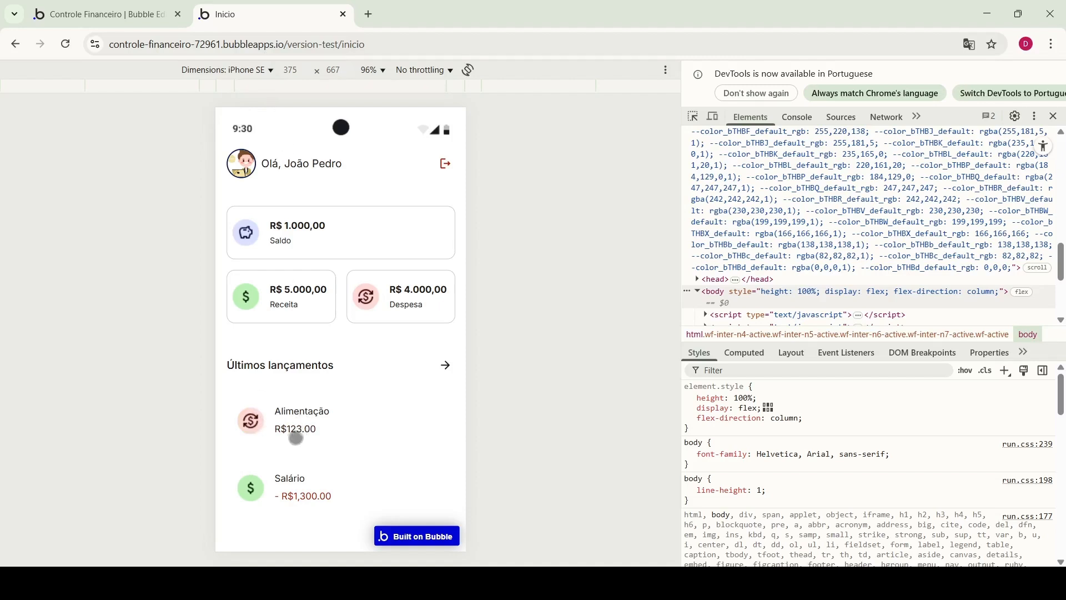
left_click(136, 12)
left_click(14, 133)
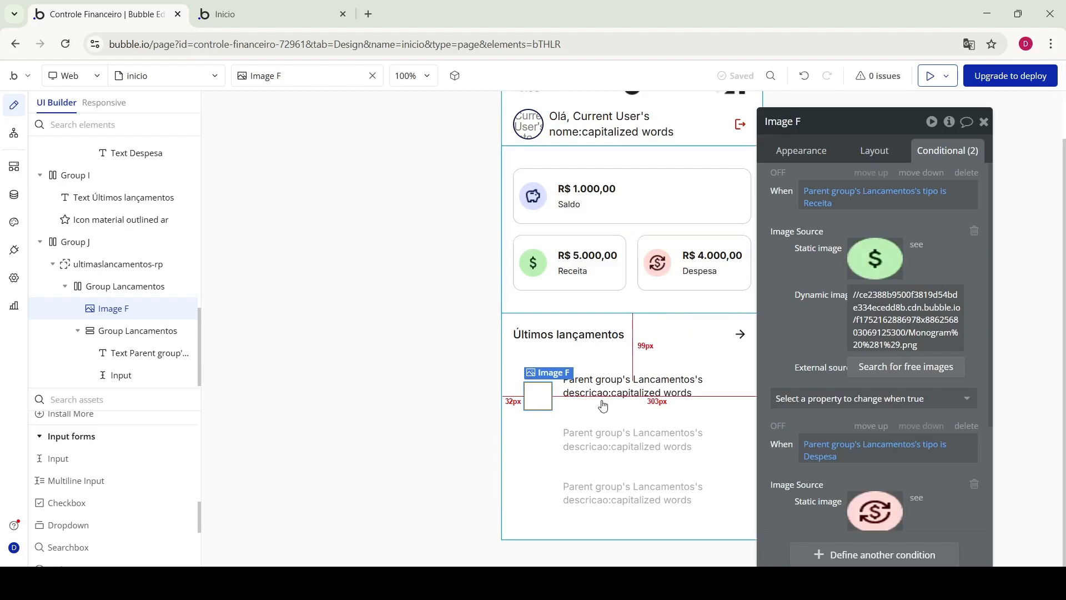
left_click(127, 374)
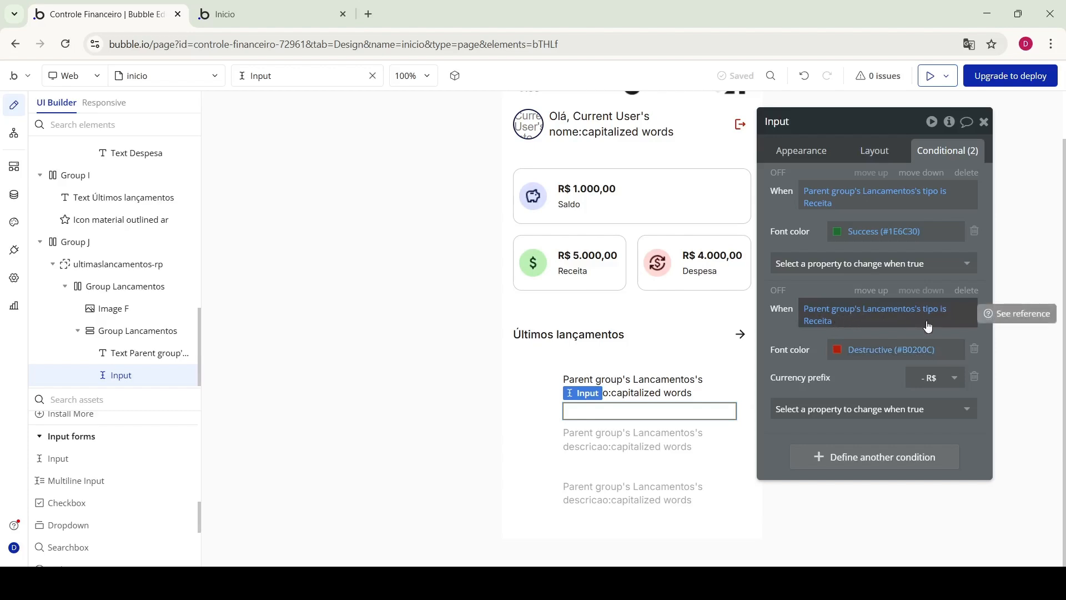
Make the second, red condition test tipo is Despesa and reload the preview
left_click(820, 326)
left_click(830, 394)
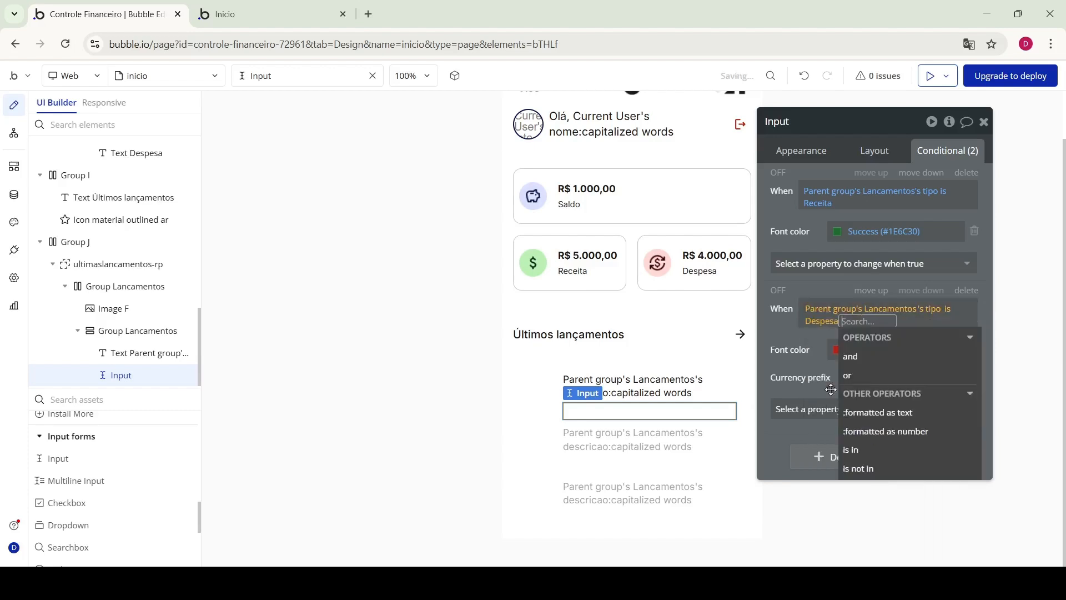
left_click(271, 4)
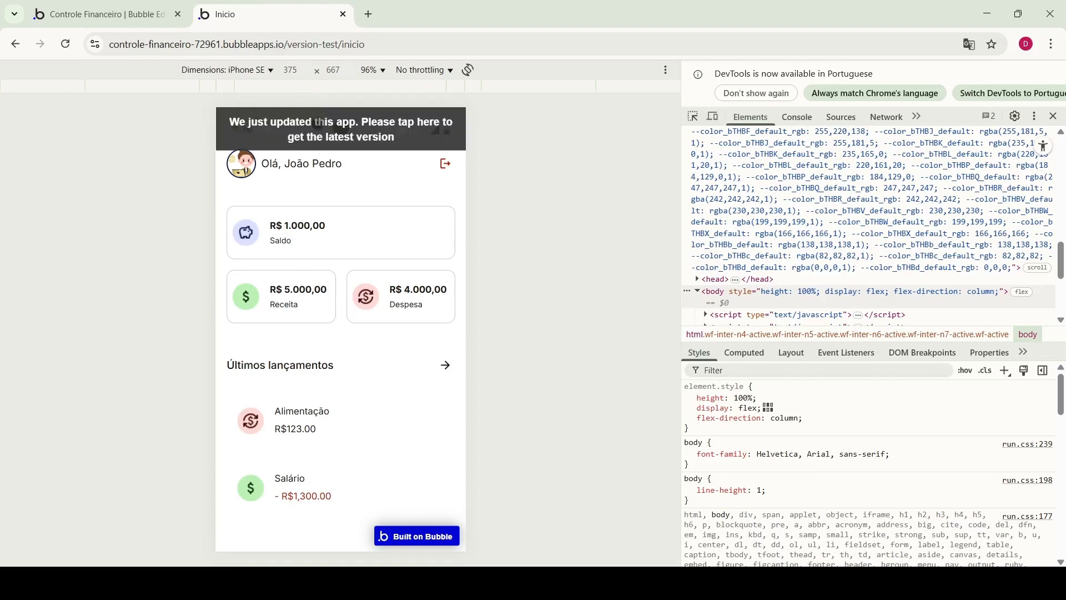
left_click(320, 130)
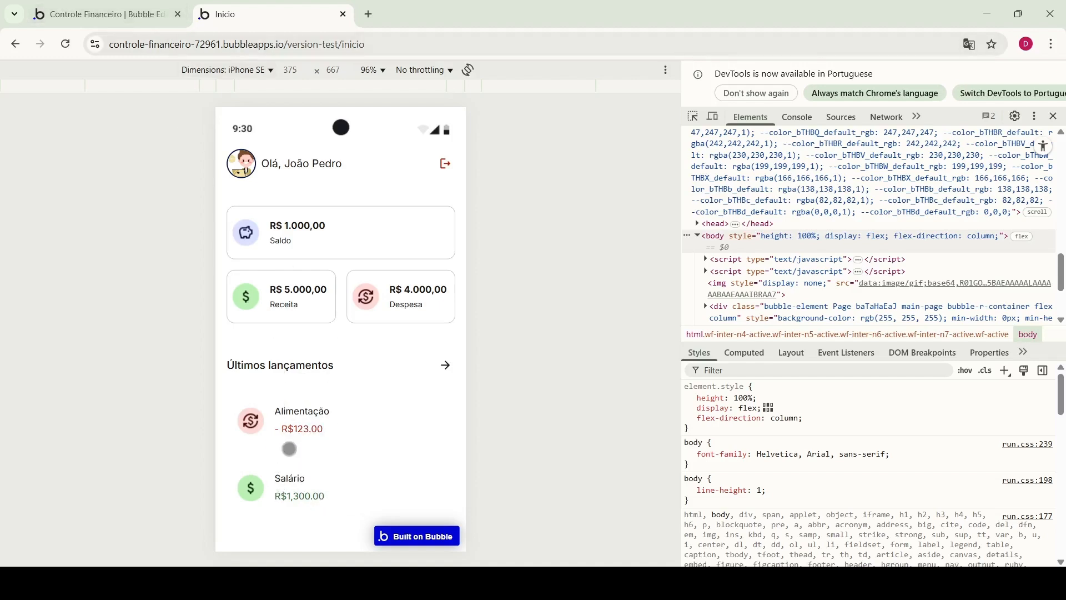
left_click(130, 6)
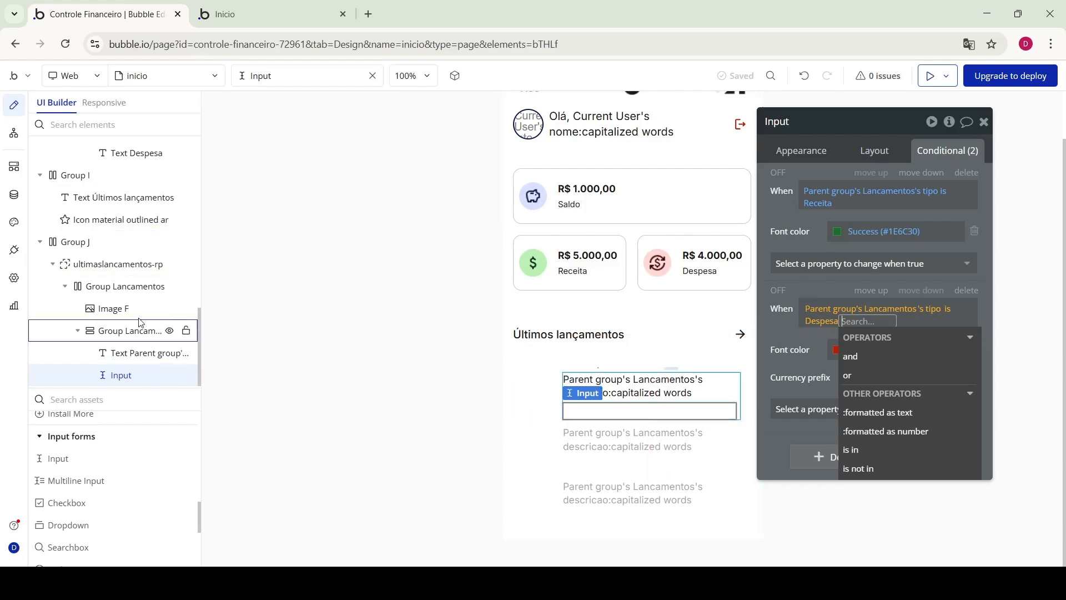
Vertically centre the inner description-and-value group inside each Lancamentos row
left_click(79, 263)
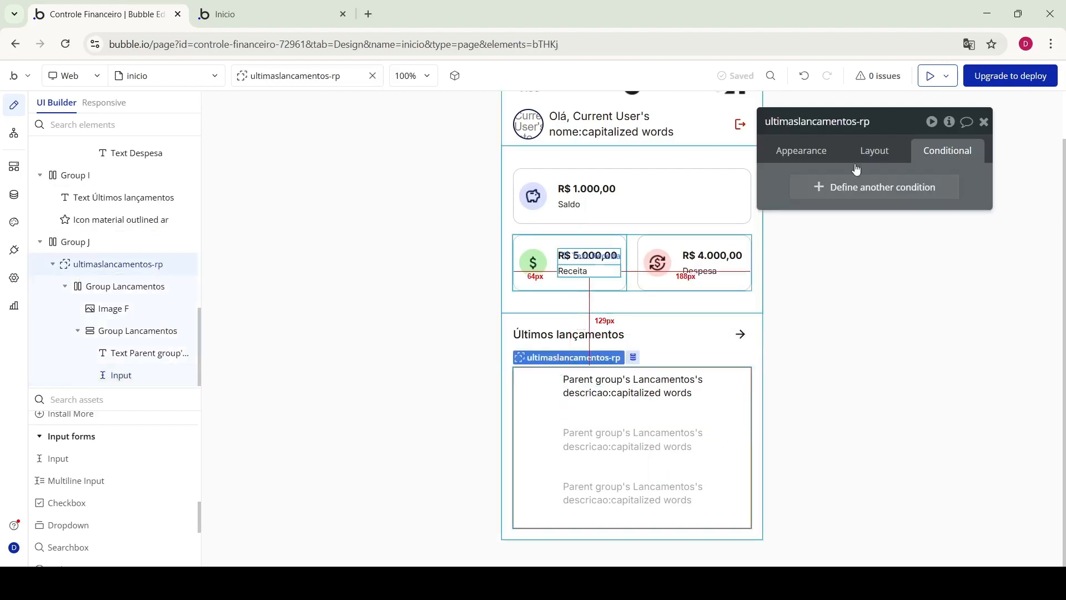
left_click(810, 154)
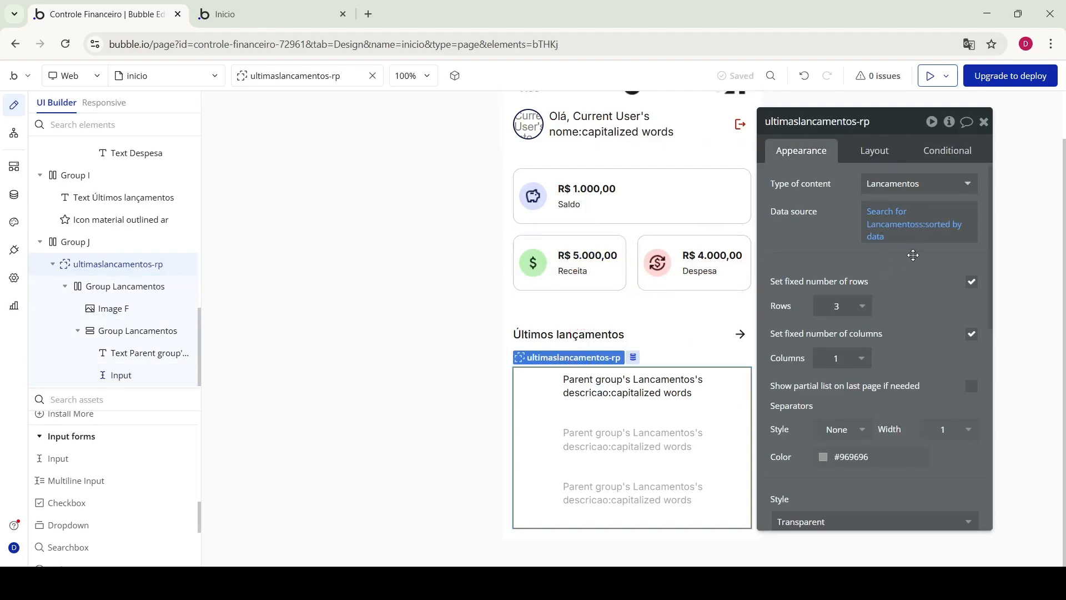
scroll(915, 345, "down", 1)
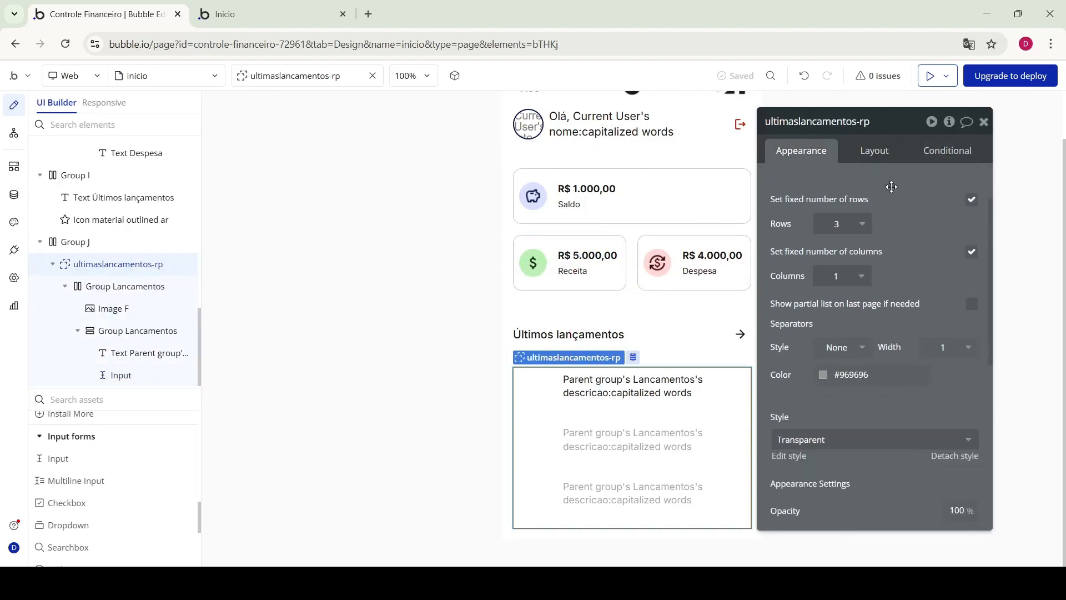
left_click(886, 153)
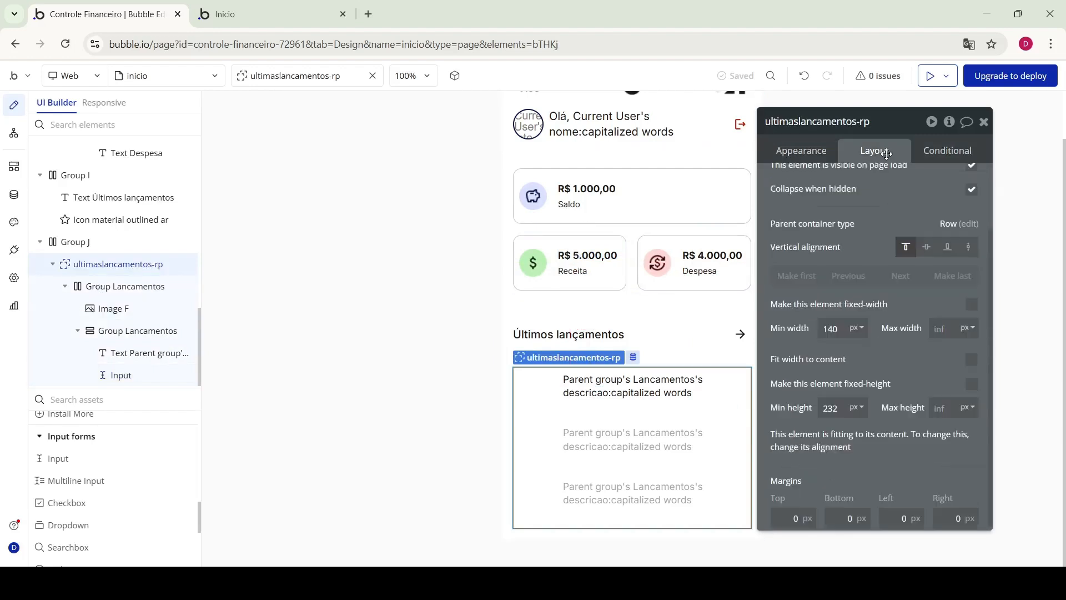
left_click(805, 148)
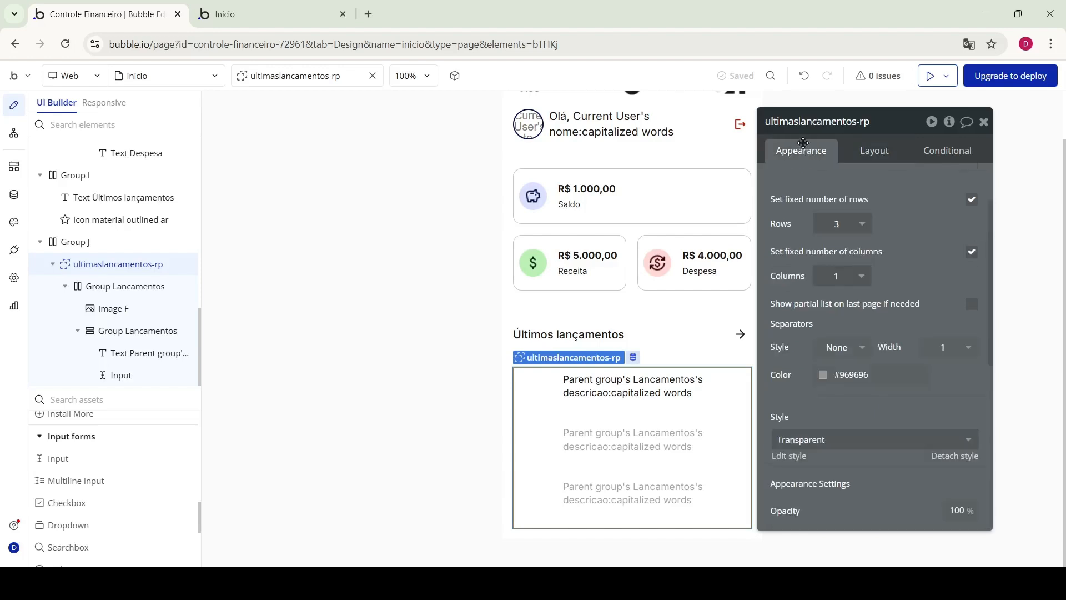
left_click(152, 293)
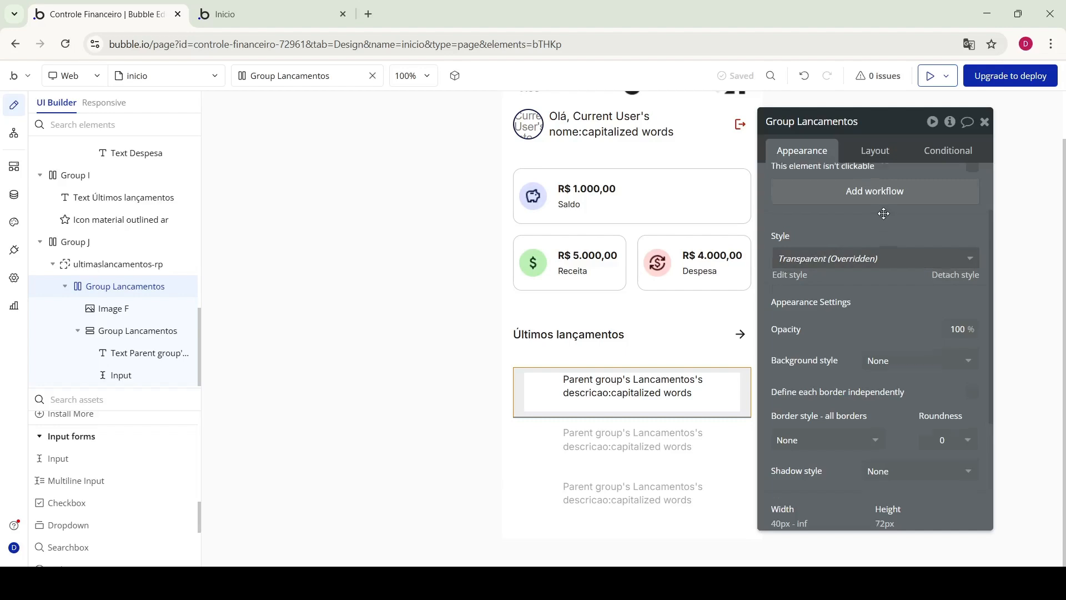
scroll(888, 222, "up", 2)
left_click(883, 151)
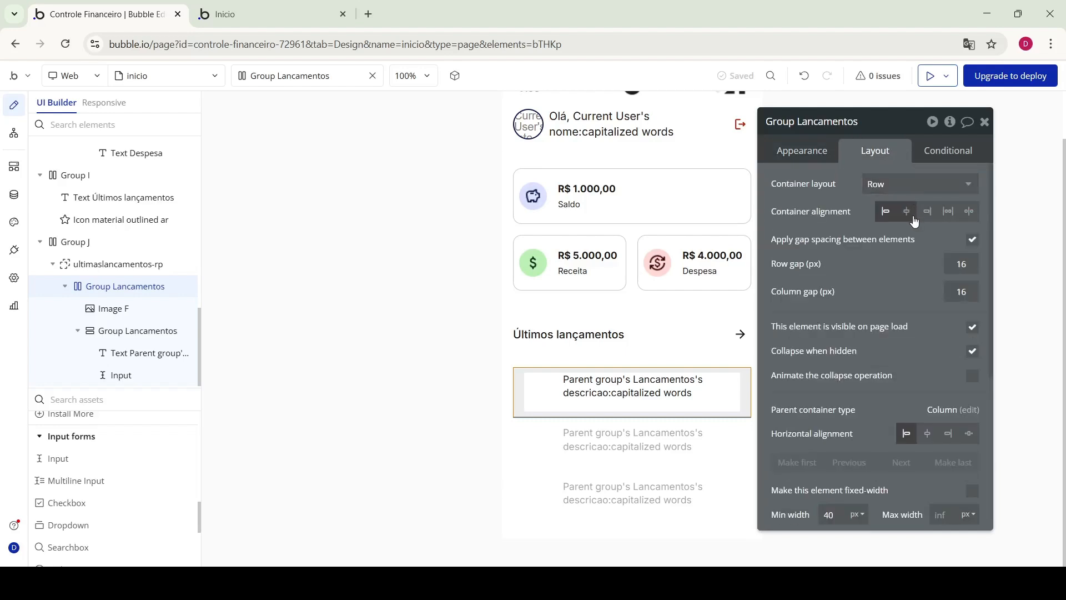
left_click(117, 310)
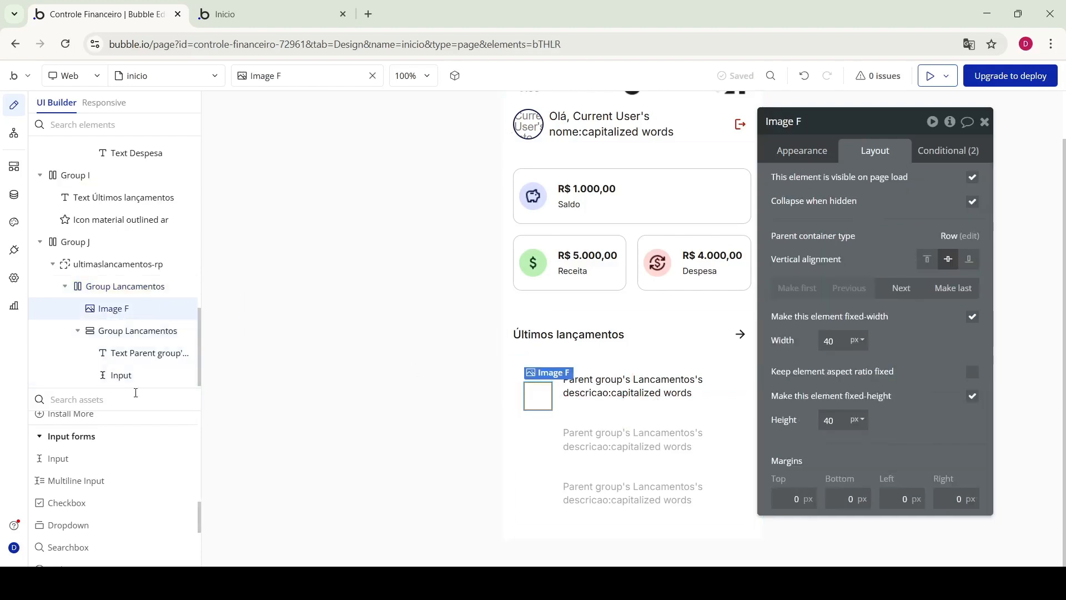
left_click(130, 331)
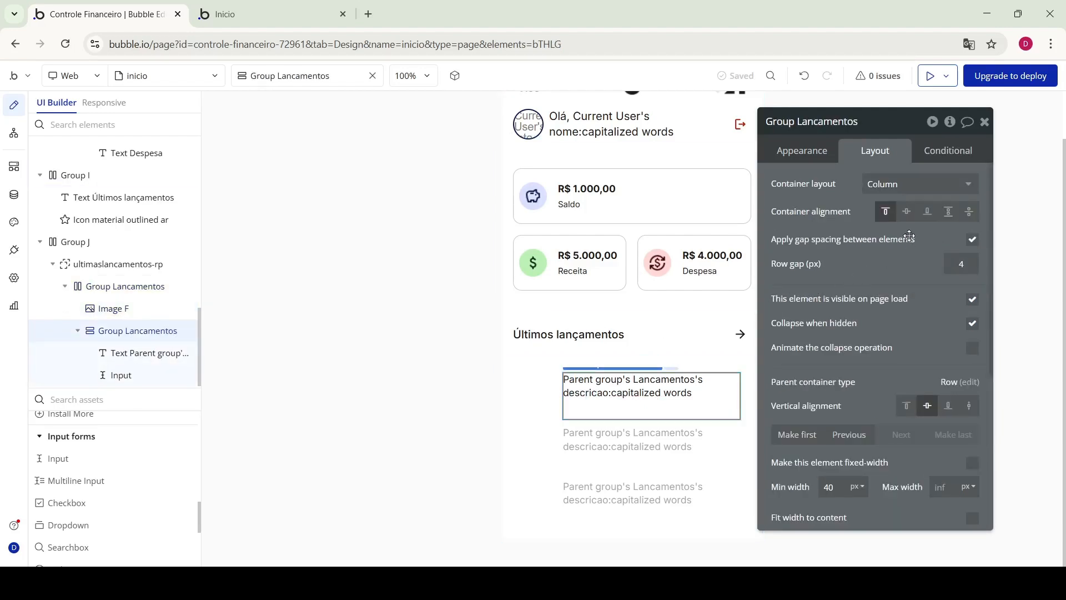
left_click(907, 214)
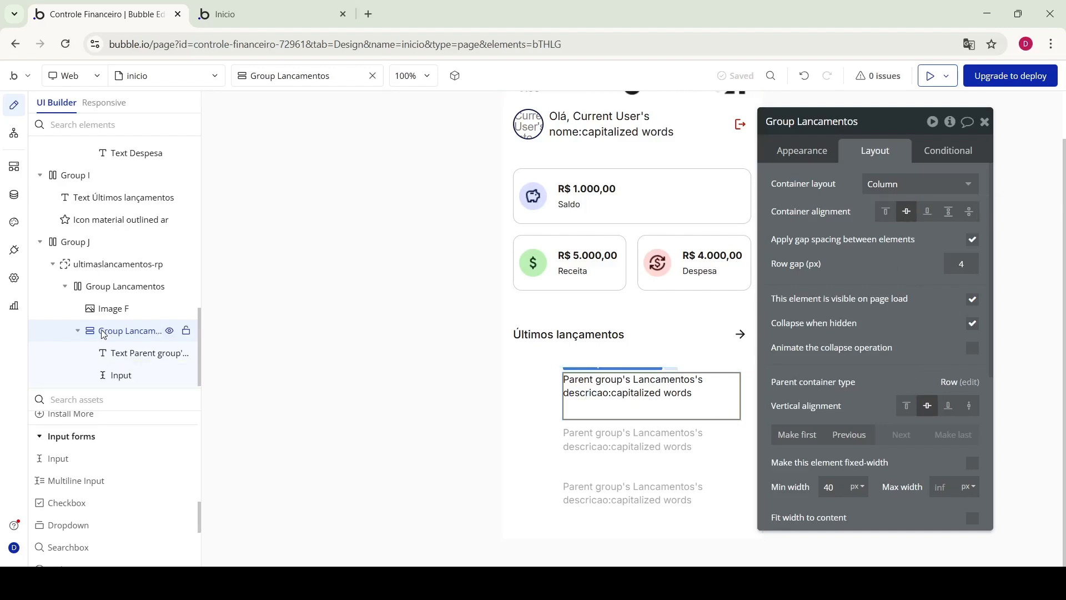
Remove the value field's fixed height, give it a 5 px minimum height, and preview
left_click(123, 379)
scroll(932, 305, "down", 1)
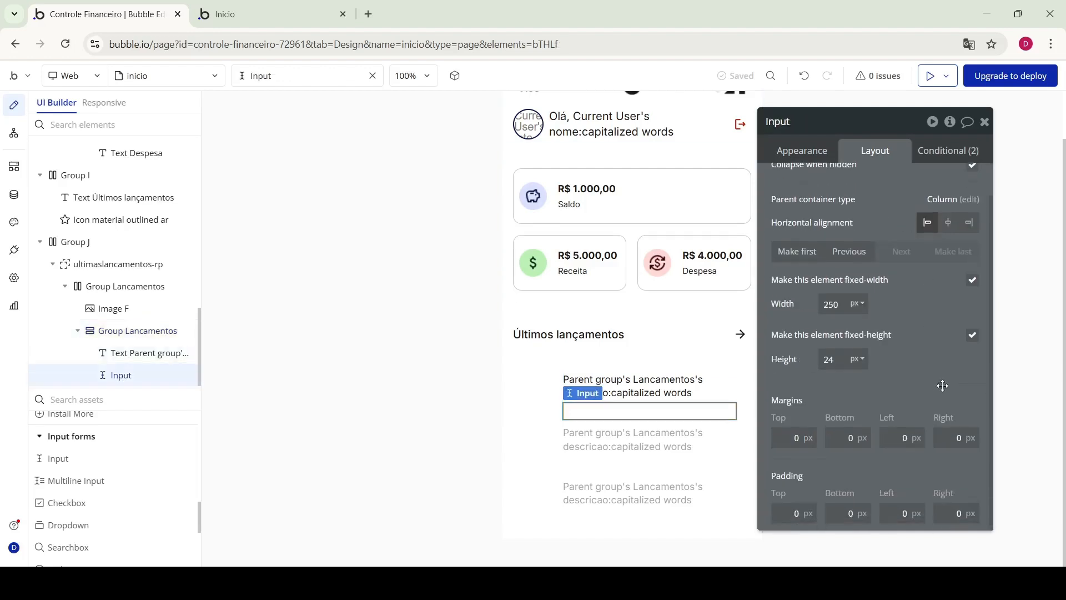
left_click(975, 341)
left_click_drag(837, 370, 829, 364)
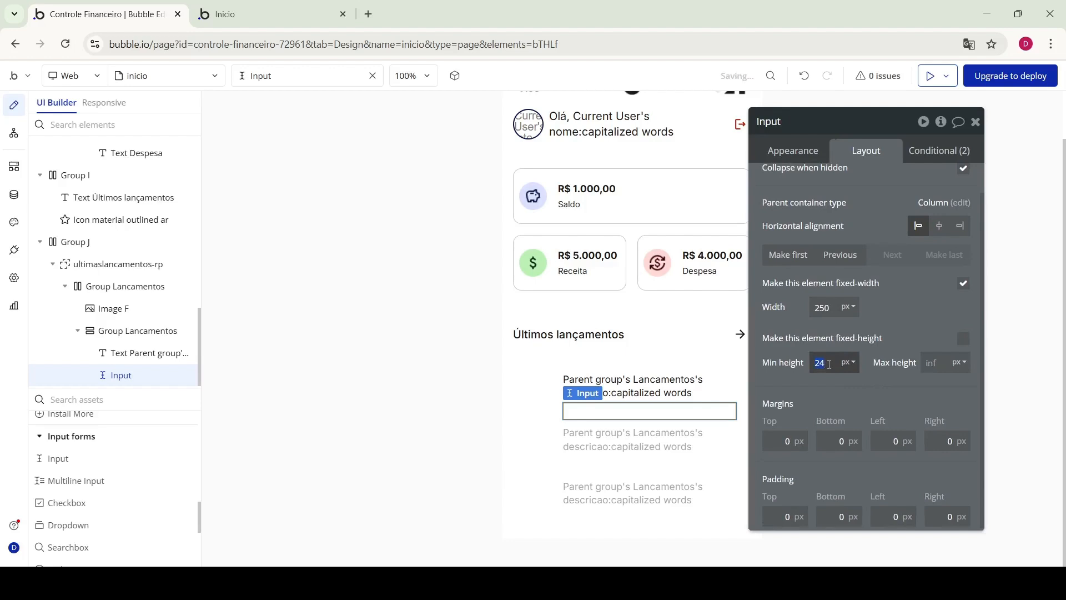
left_click(852, 386)
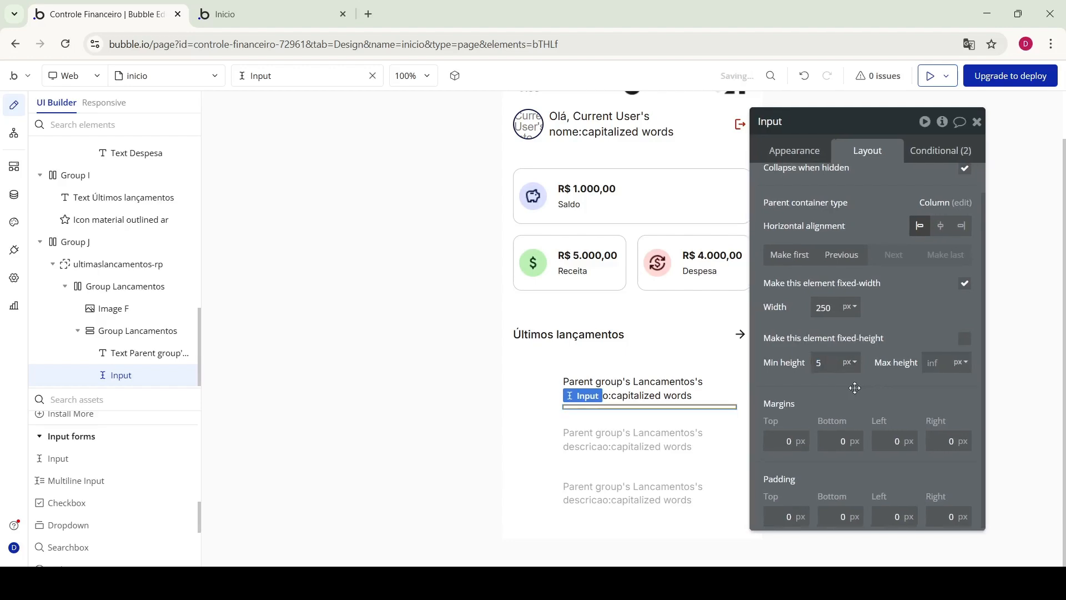
left_click(239, 16)
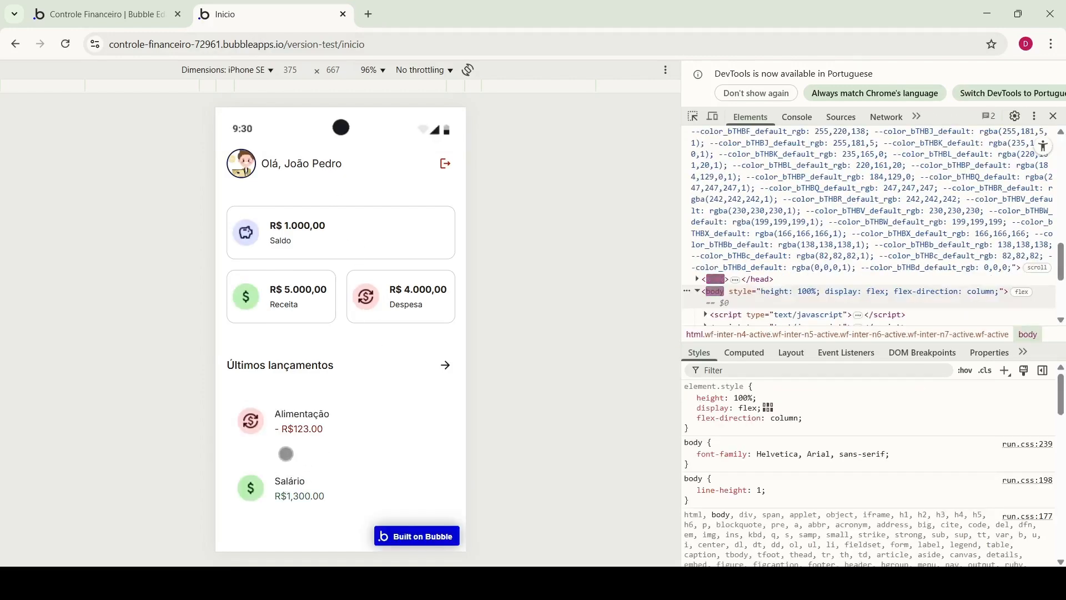
Check the latest-entries list in the Inicio app preview
left_click(102, 13)
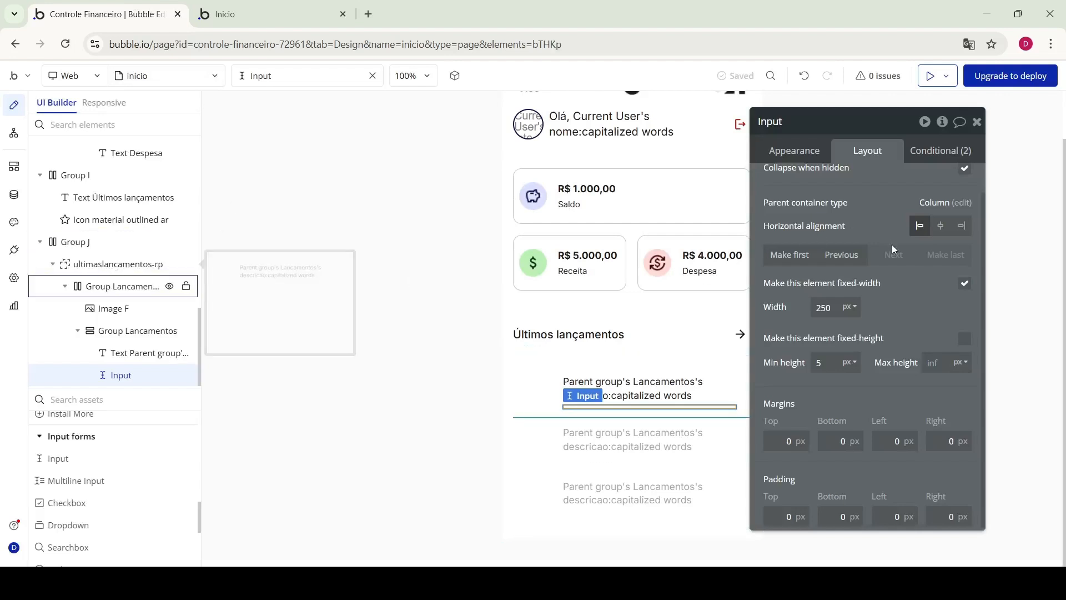
scroll(854, 437, "down", 2)
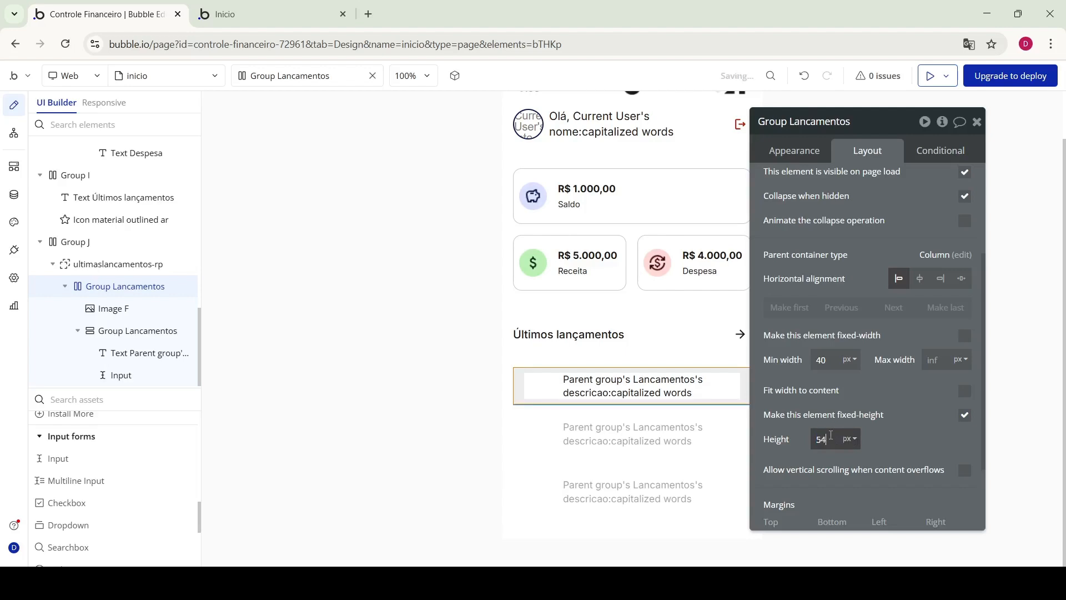
left_click(250, 14)
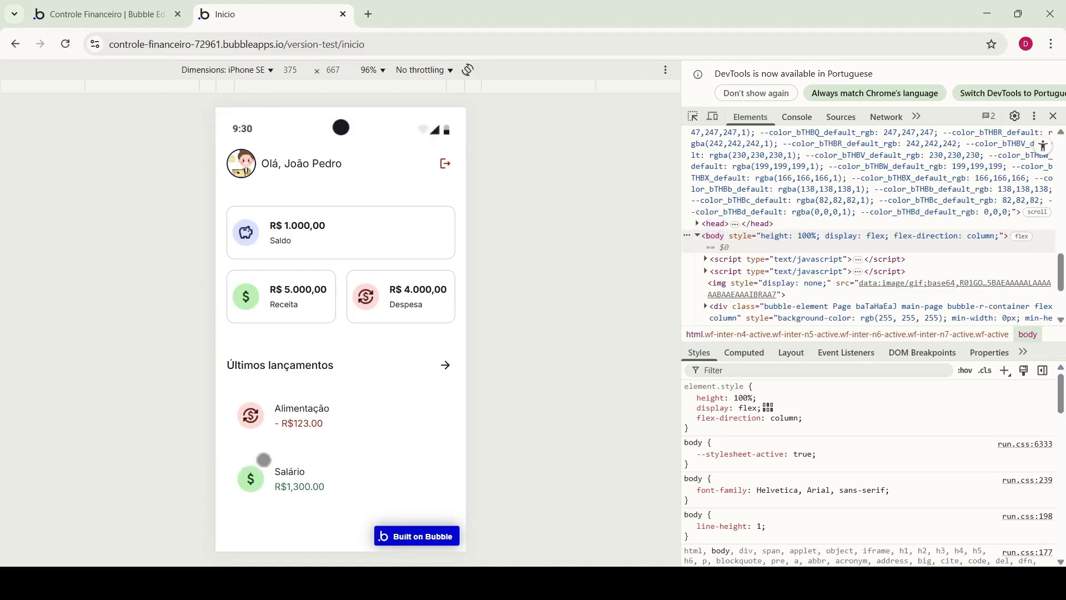
left_click(120, 5)
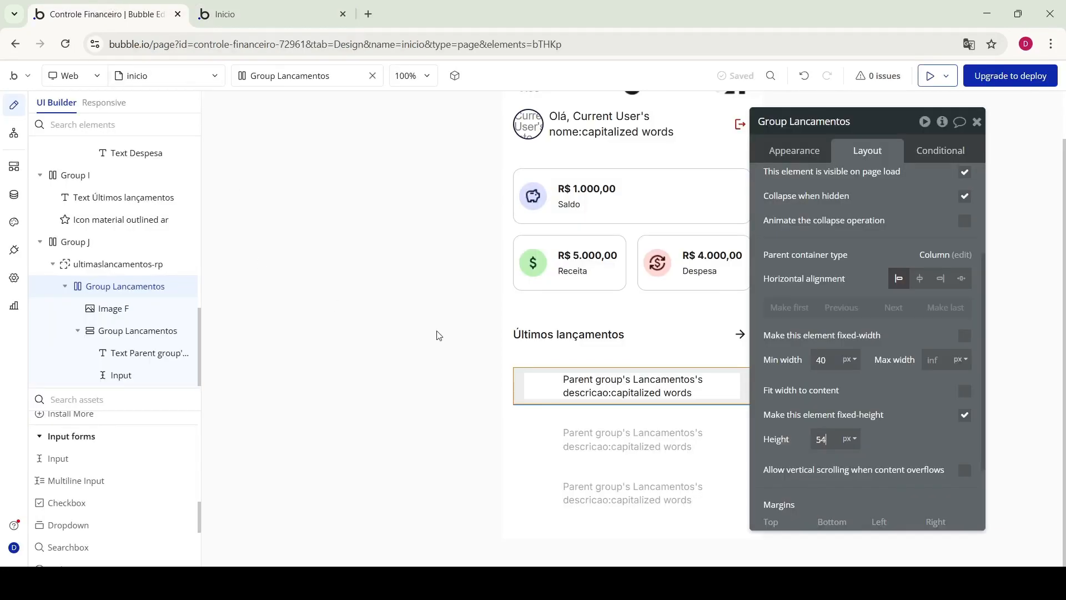
Select the ultimaslancamentos-rp repeating group, then its inner Lancamentos group
left_click(120, 266)
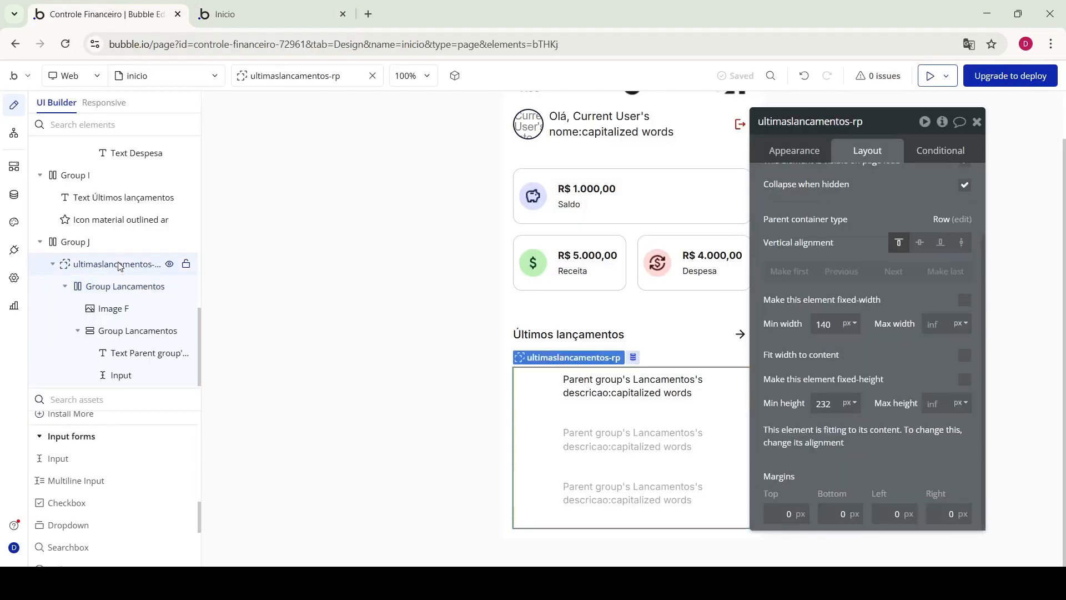
scroll(898, 337, "up", 10)
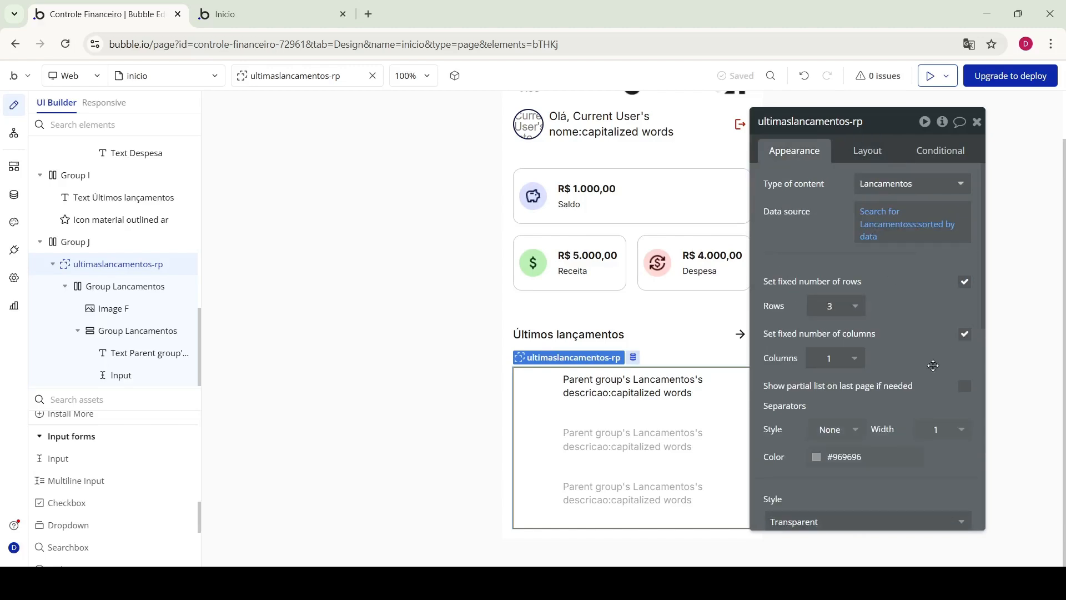
scroll(898, 337, "down", 4)
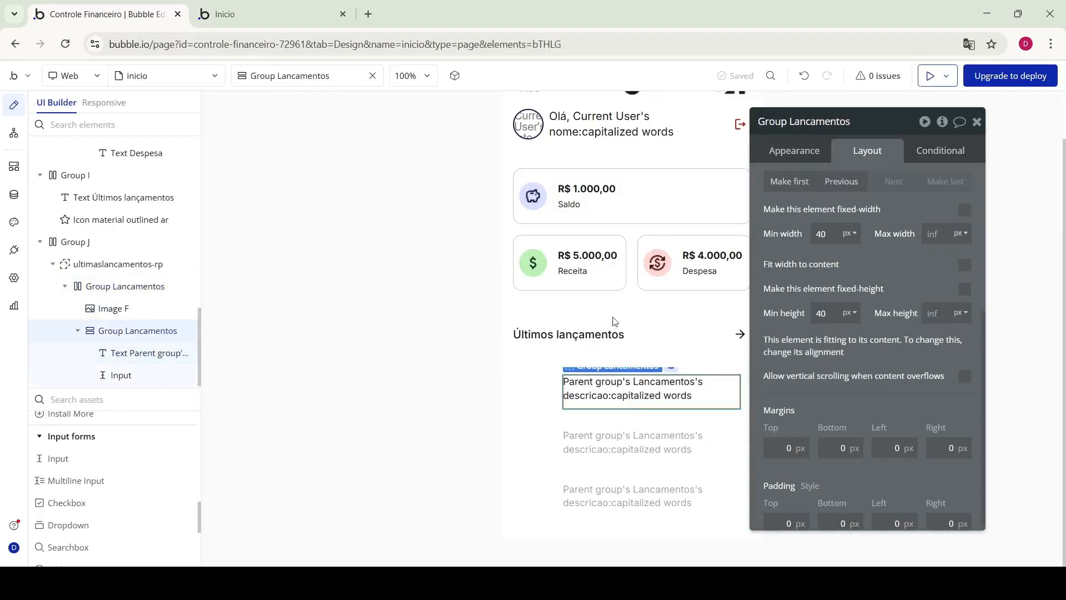
left_click(121, 374)
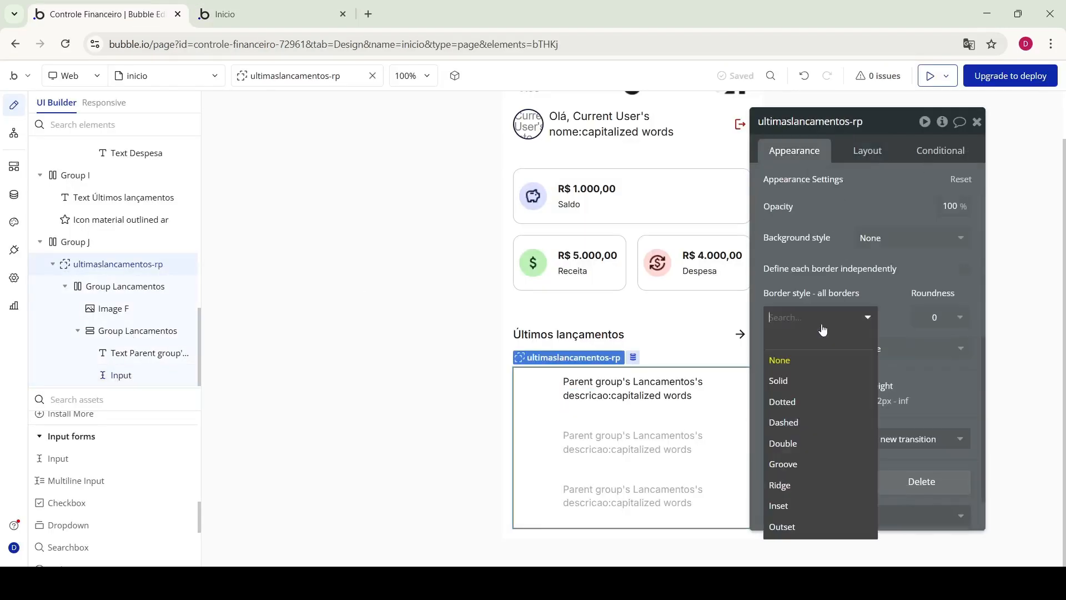
Try solid 2 px separator lines between the list rows
left_click(785, 381)
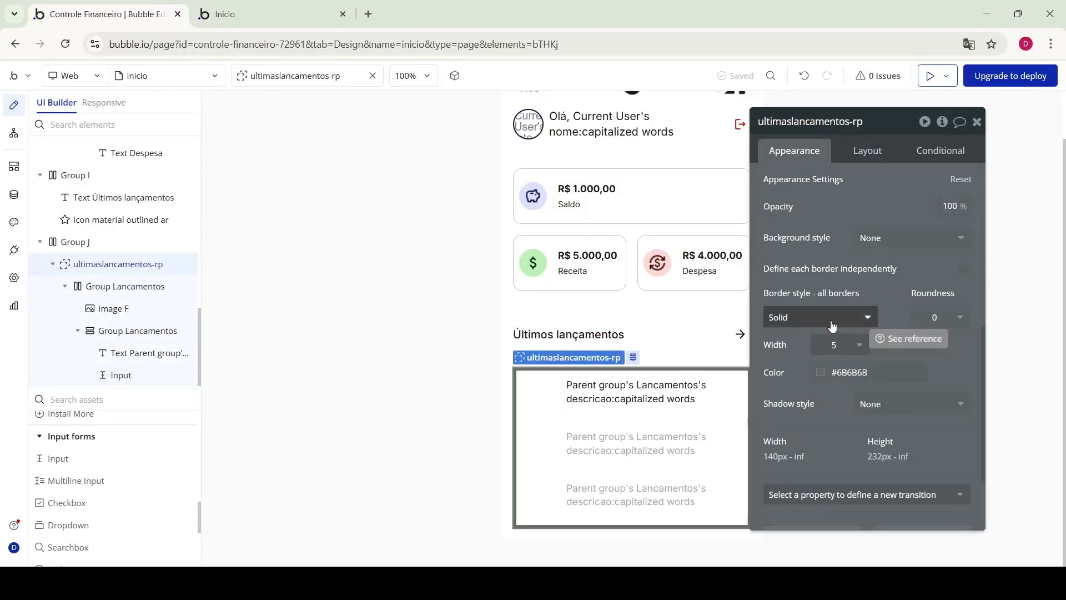
scroll(866, 336, "up", 5)
scroll(866, 336, "up", 1)
left_click(836, 386)
left_click(831, 449)
left_click(938, 389)
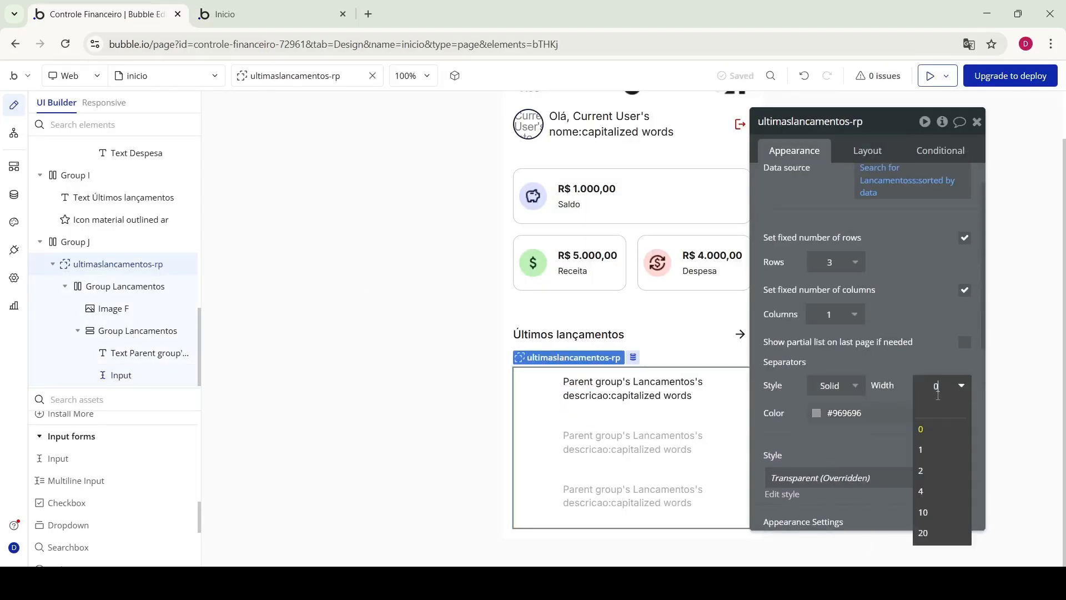
left_click(926, 470)
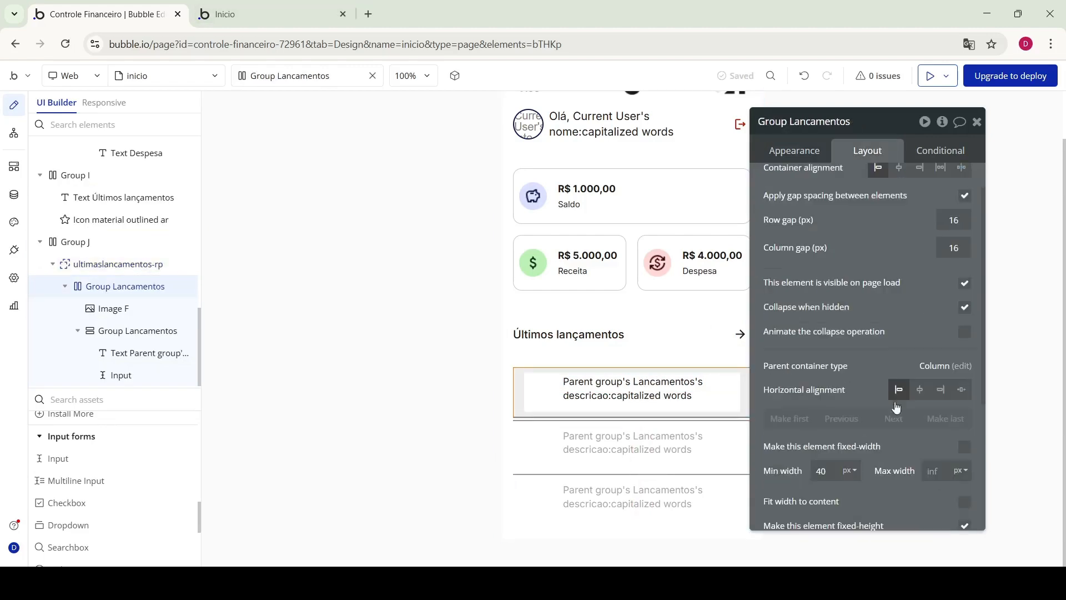
scroll(867, 389, "down", 3)
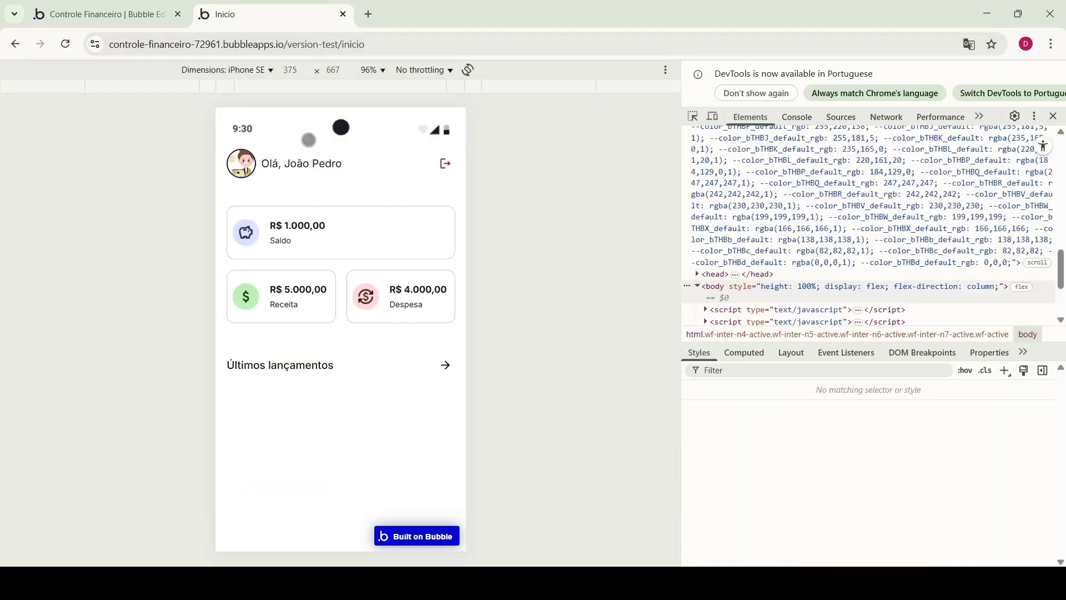
Inspect rows in DevTools, then untick fixed row count and set a 72 px minimum row height
key("ctrl+shift+c")
left_click(441, 452)
key("ctrl+shift+c")
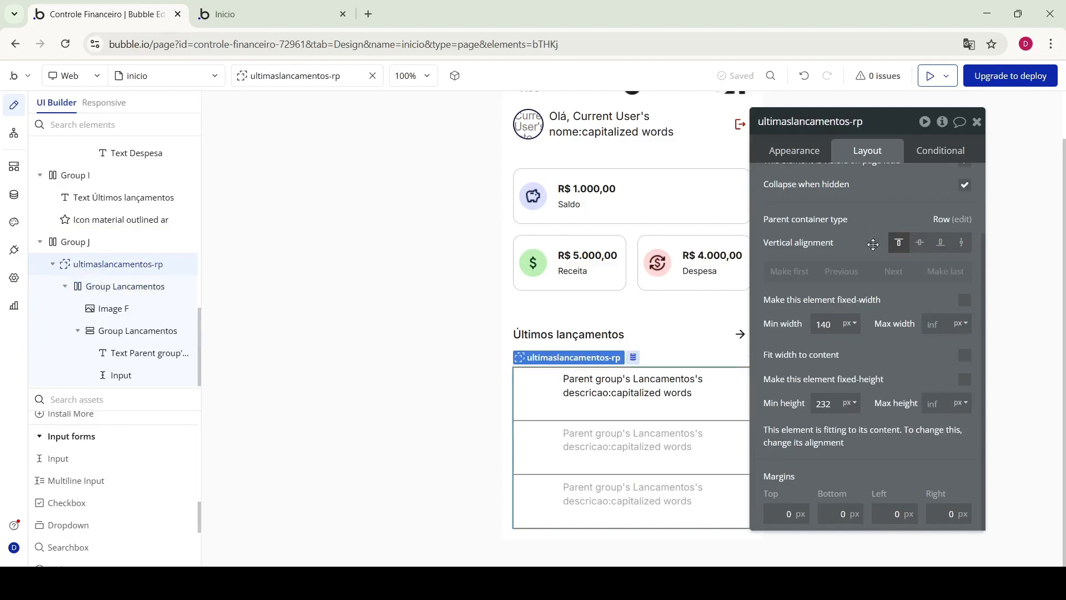
left_click(795, 149)
left_click(965, 236)
left_click(874, 260)
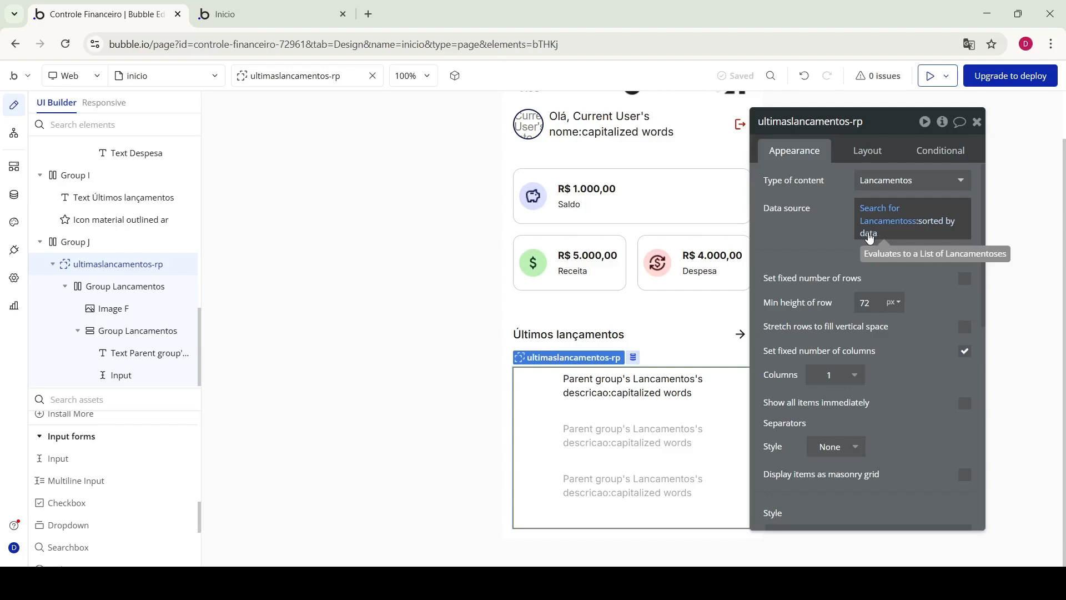
Change the list's data source to keep only the first 3 Lancamentos items
left_click(870, 238)
left_click(933, 231)
key("BackSpace")
left_click(905, 400)
type("3")
Sort the limited search by data in descending order and preview the list
left_click(891, 233)
type("so")
left_click(905, 270)
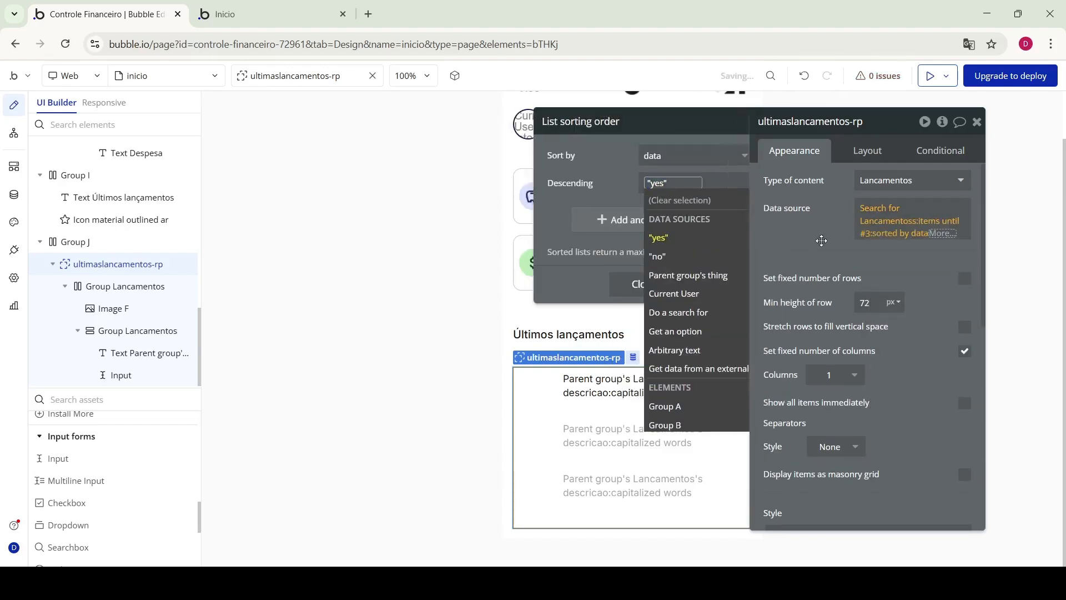
left_click(822, 239)
left_click(888, 233)
scroll(905, 361, "down", 1)
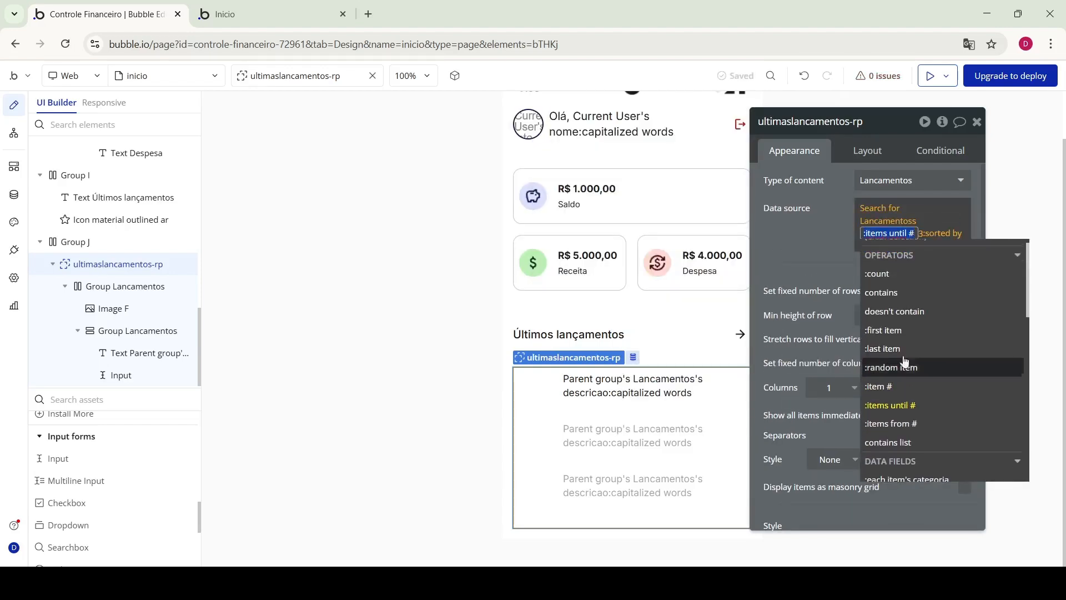
left_click(880, 250)
left_click(272, 15)
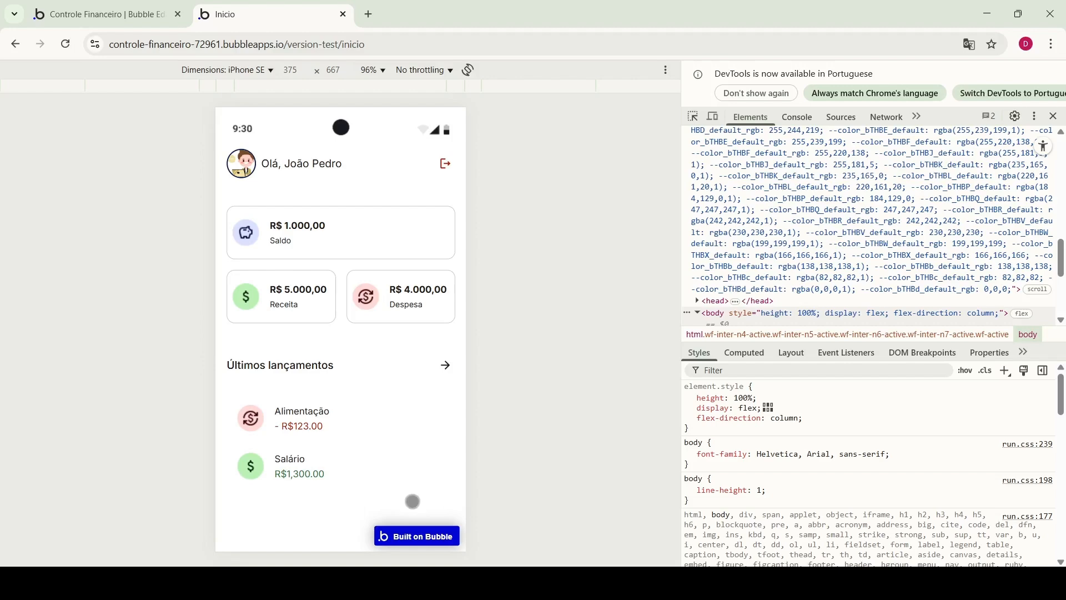
Add a filled gray home icon to the Menu-footer and start a condition on it
left_click(106, 14)
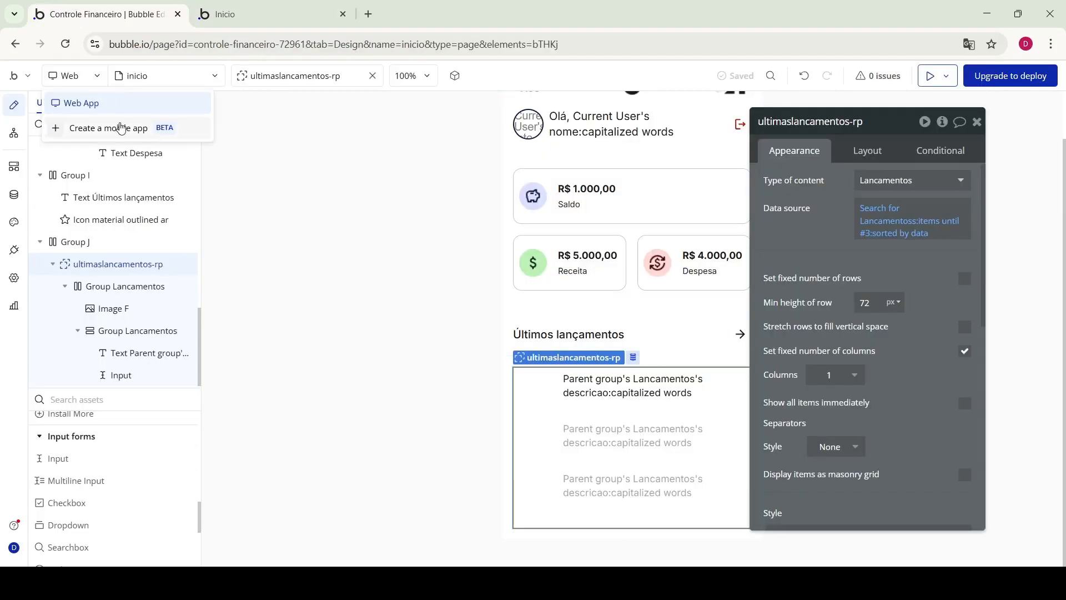
left_click(79, 355)
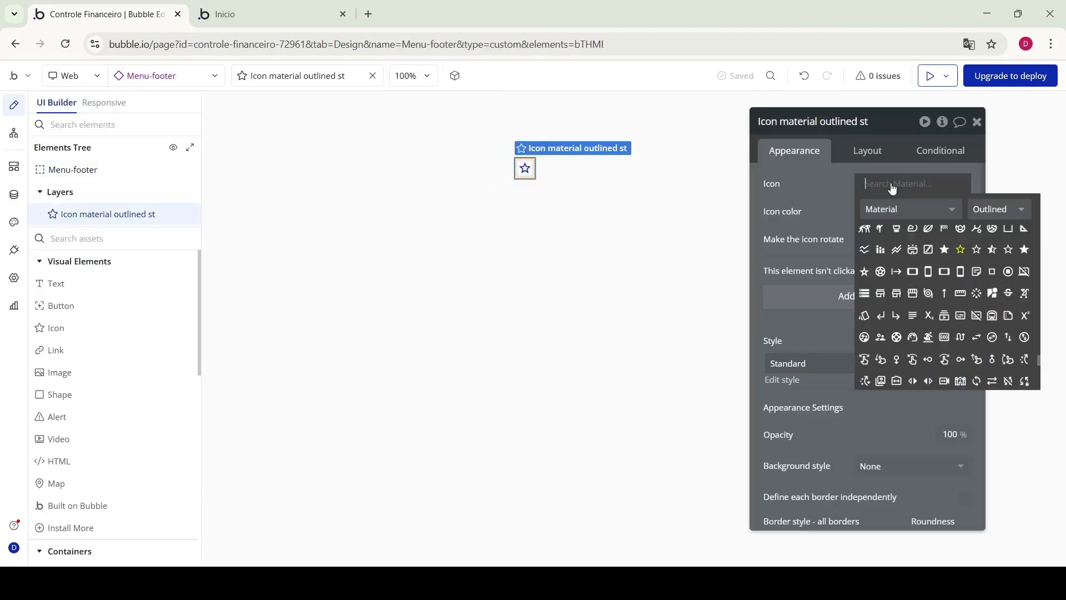
type("home")
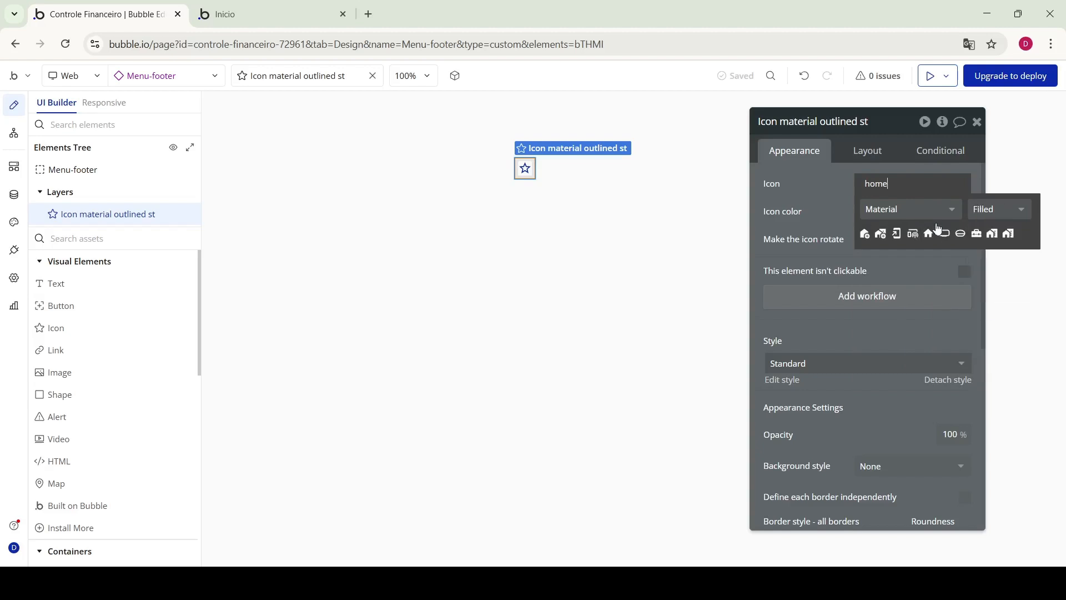
left_click(928, 234)
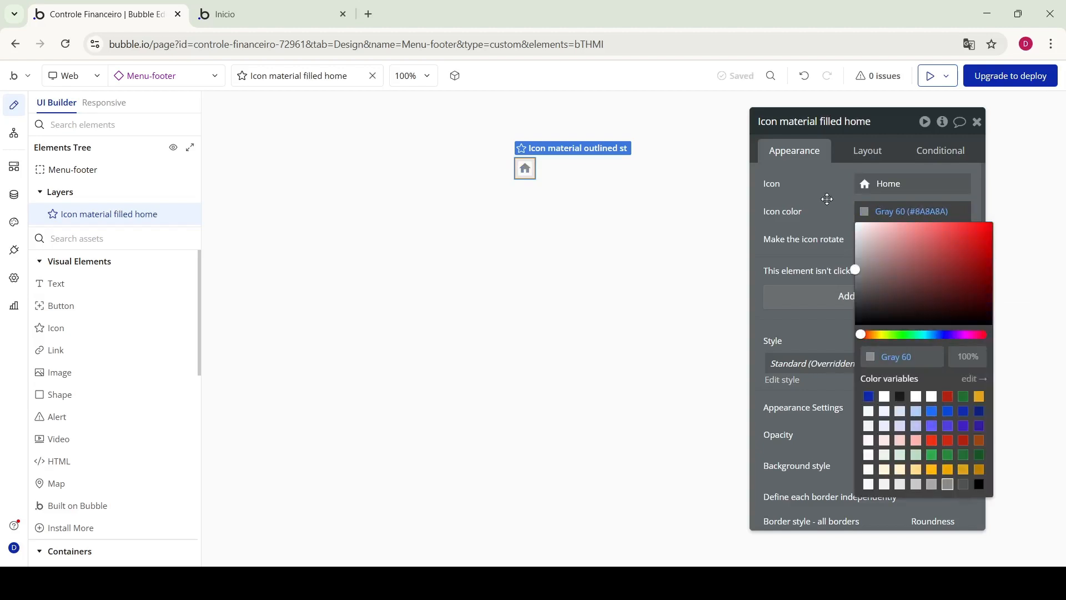
left_click(826, 201)
left_click(949, 154)
type("cu")
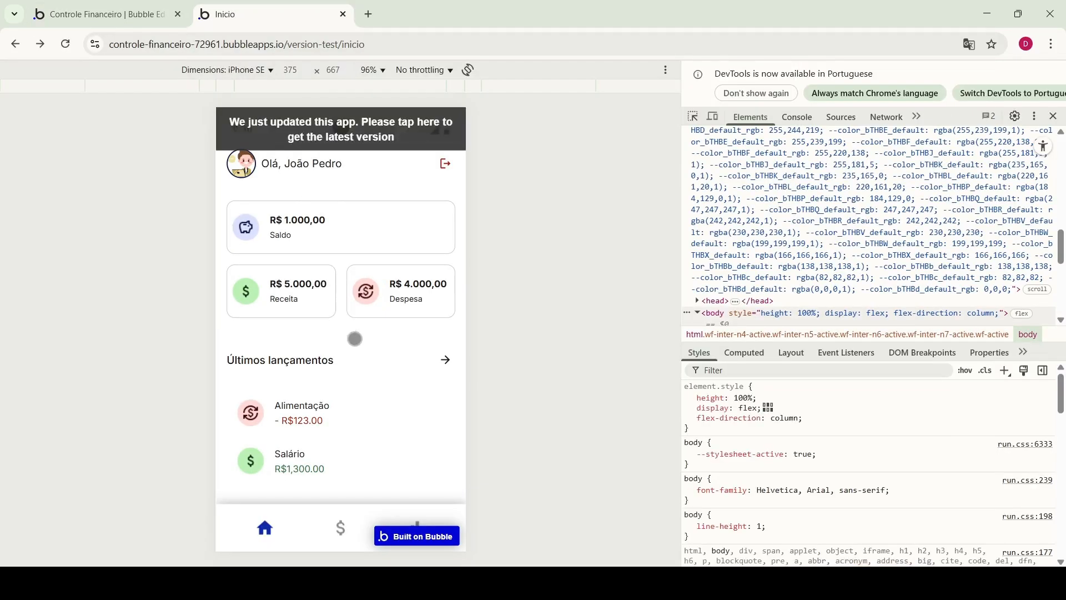
Reload the preview, follow the footer's money icon to lancamentos, then go back to Inicio
left_click(395, 122)
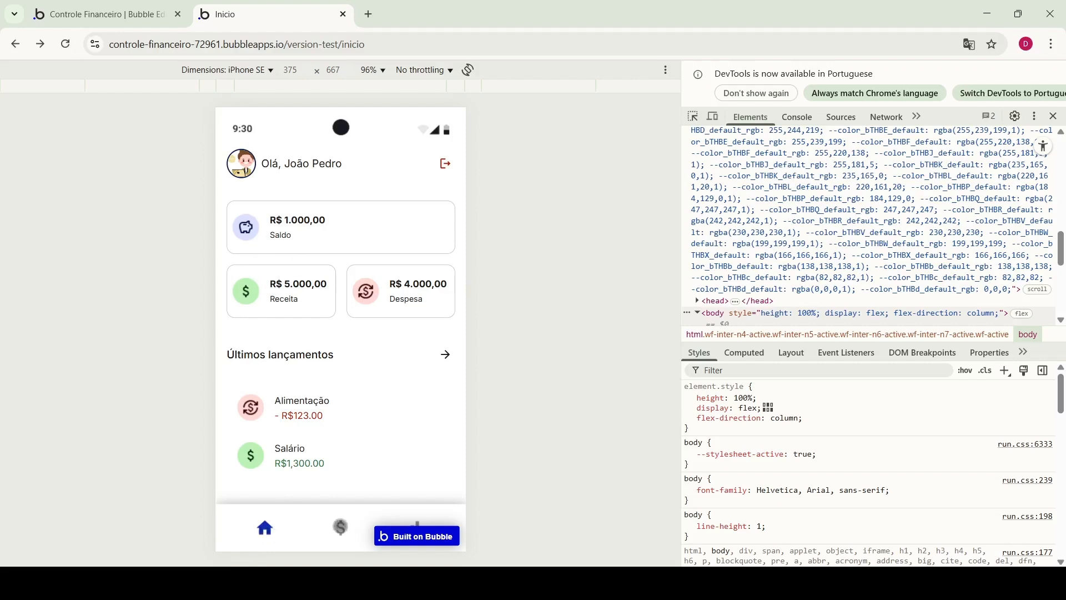
left_click(342, 529)
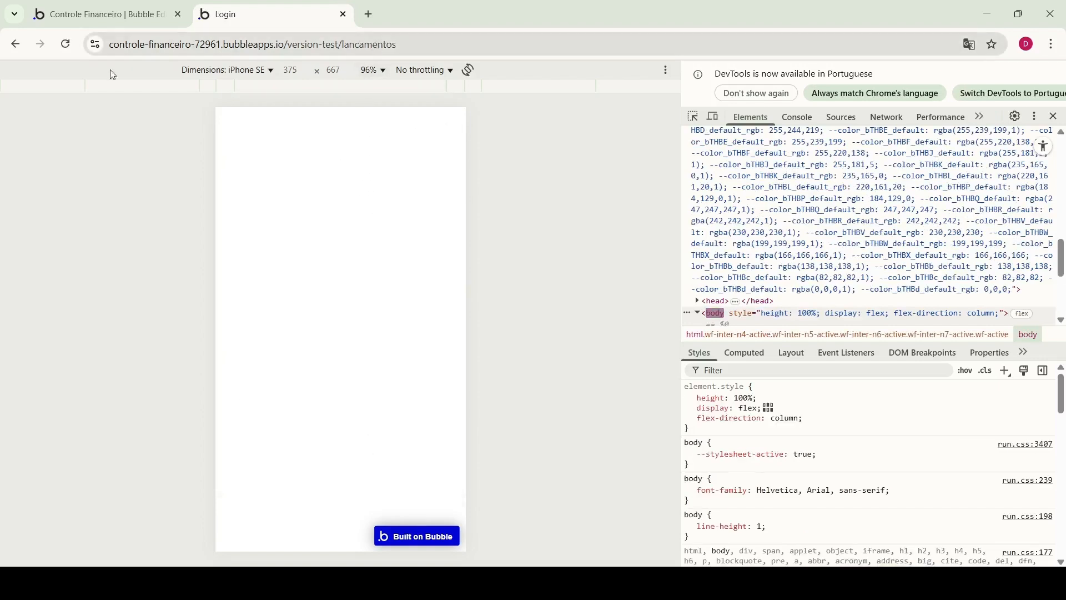
left_click(15, 44)
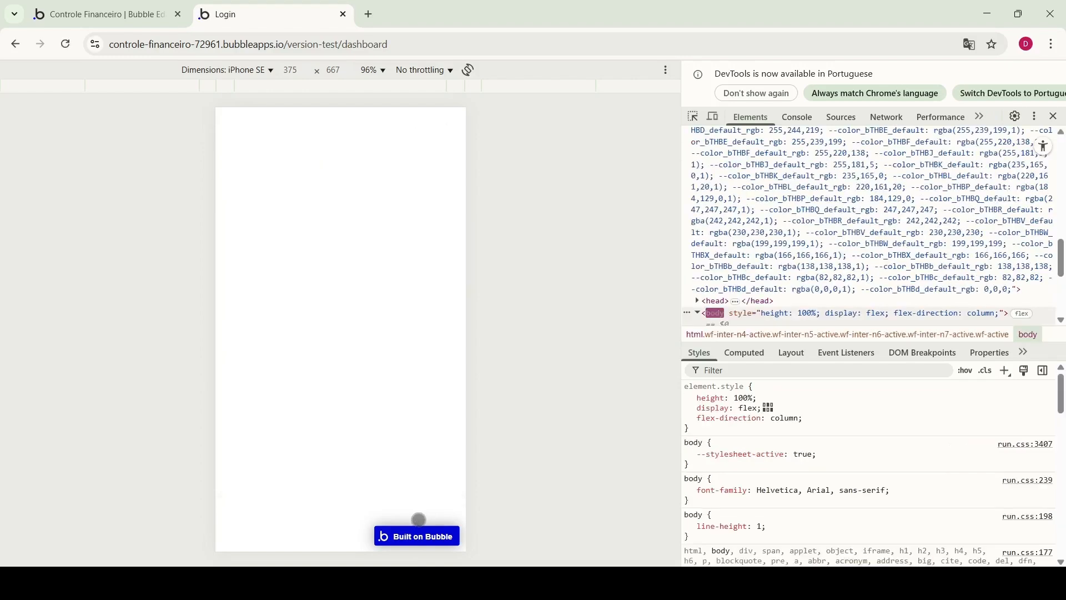
left_click(15, 44)
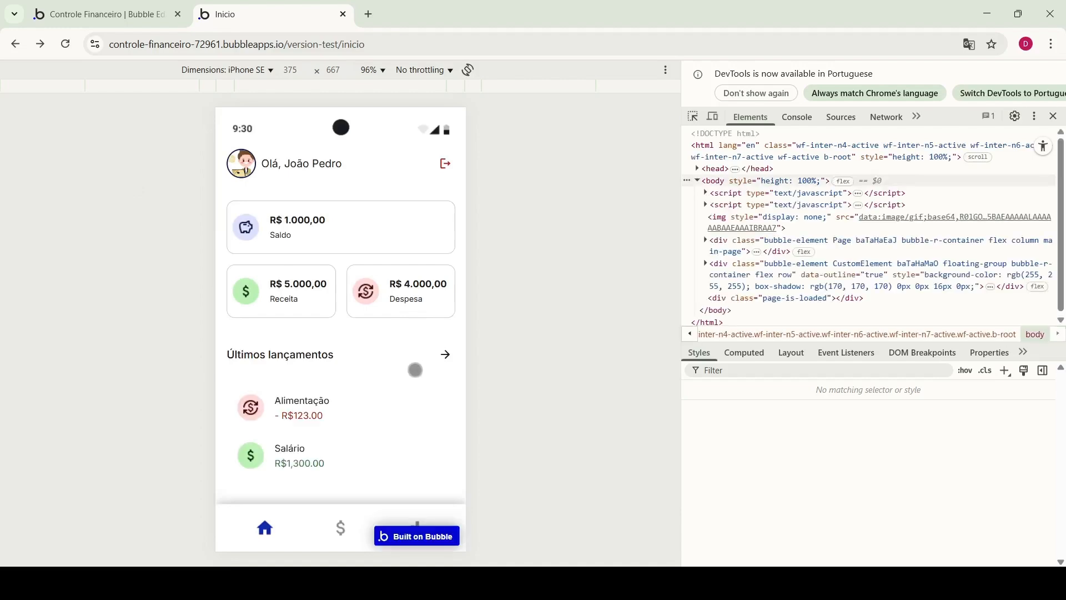
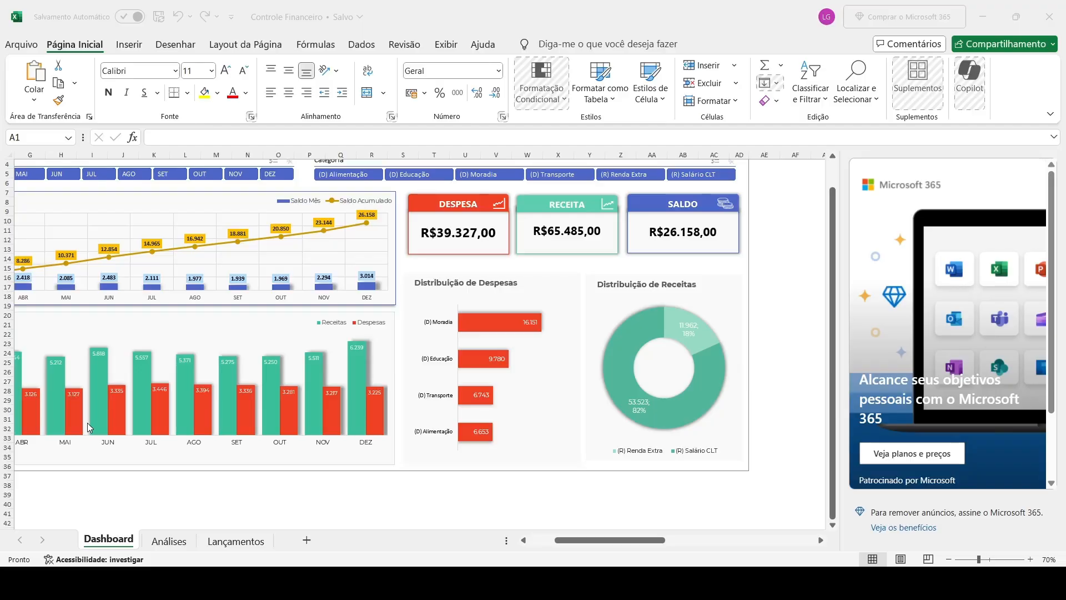
Open the Lançamentos sheet in Excel and scroll through its entries table
left_click(237, 541)
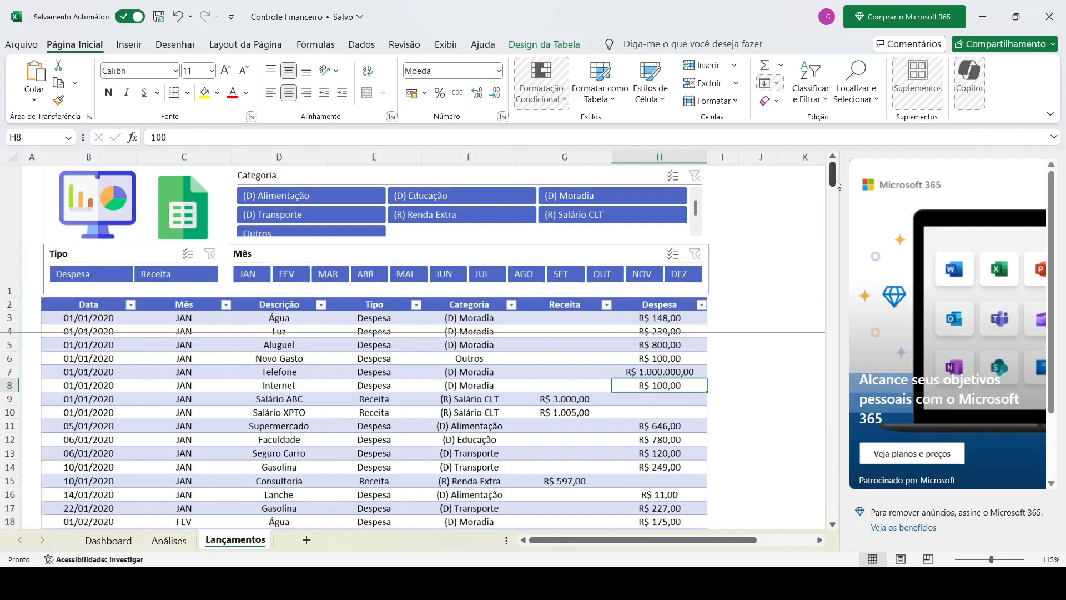
mouse_move(832, 173)
left_mouse_down()
mouse_move(832, 263)
mouse_move(833, 177)
left_mouse_up()
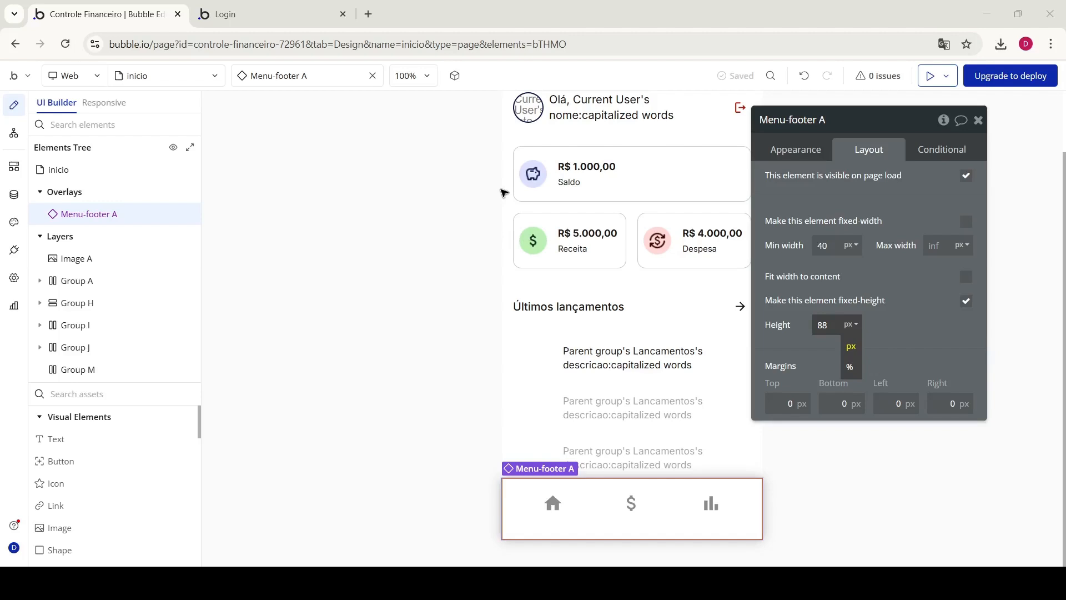
Open the lancamentos page and change its header text to 'Lançamentos'
left_click(192, 76)
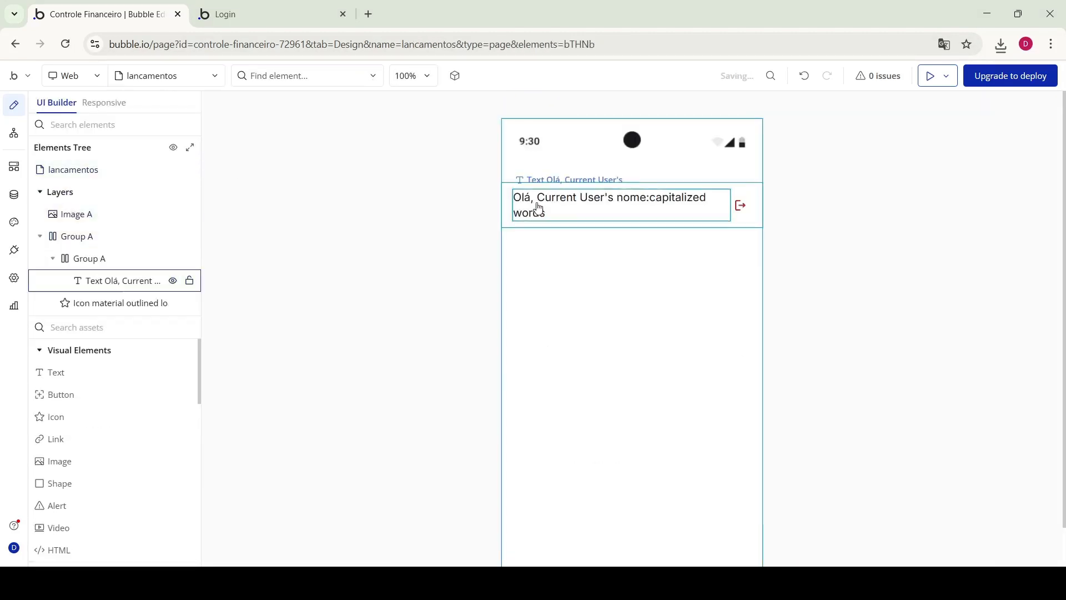
double_click(539, 208)
type("Lançamentos")
scroll(864, 389, "down", 5)
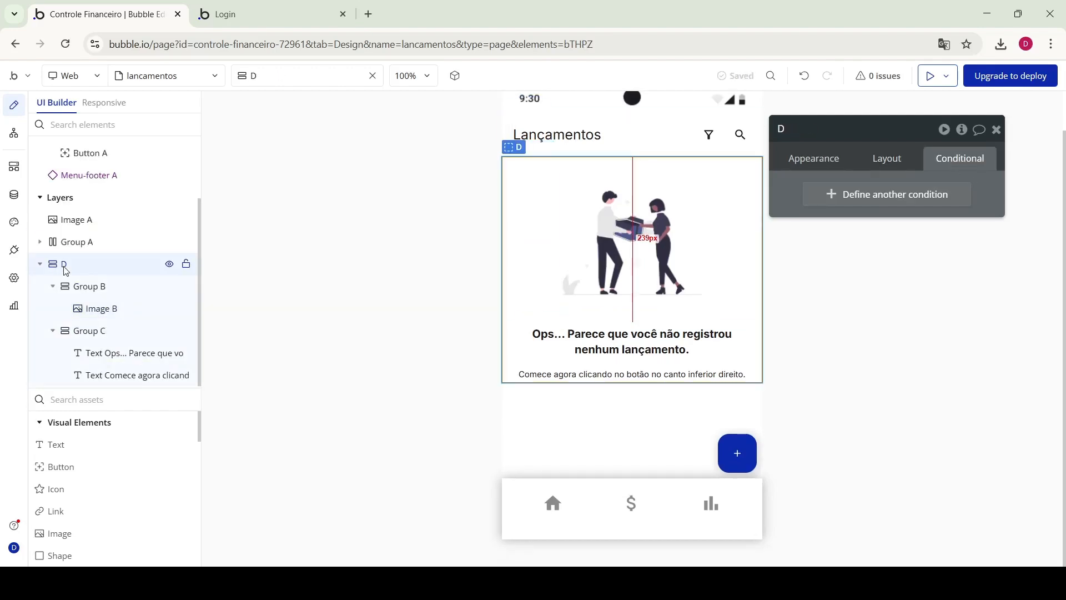
Select the empty-state illustration group and review the ultimaslancamentos-rp list's layout and appearance
left_click(89, 285)
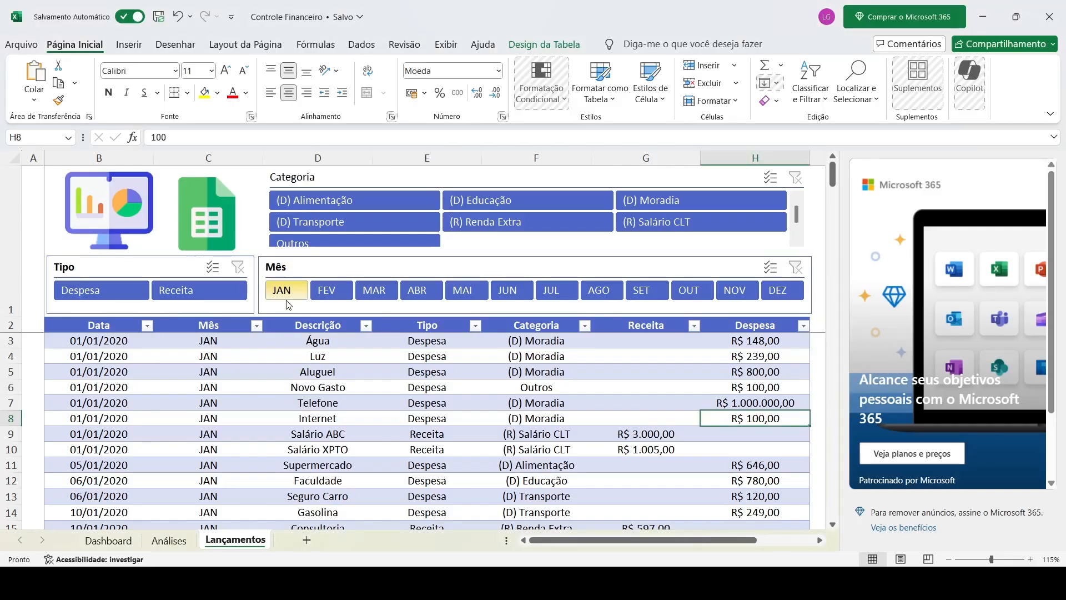
left_click(380, 300)
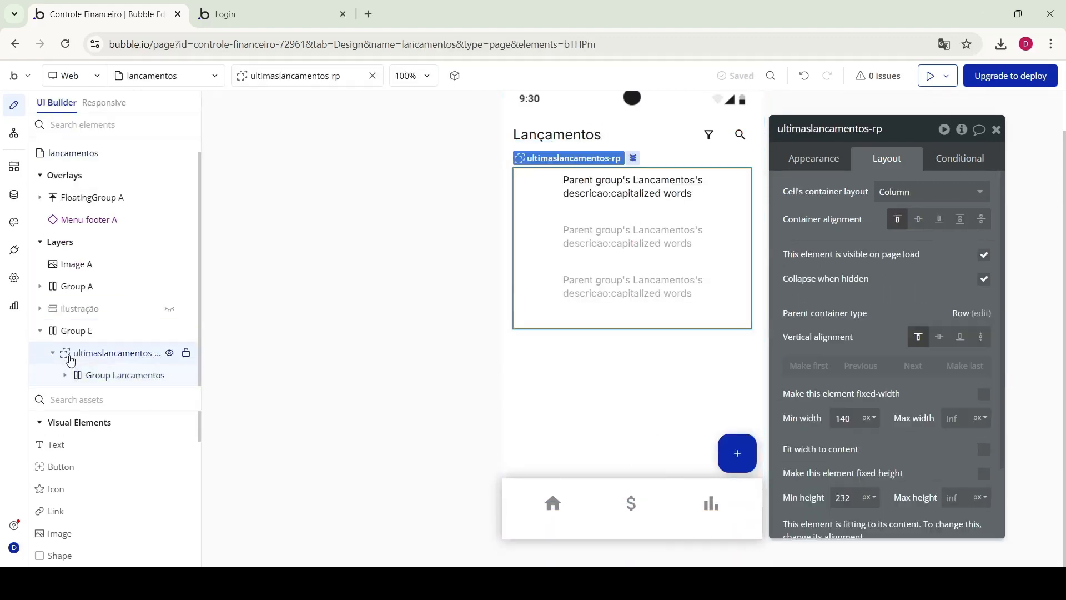
left_click(813, 158)
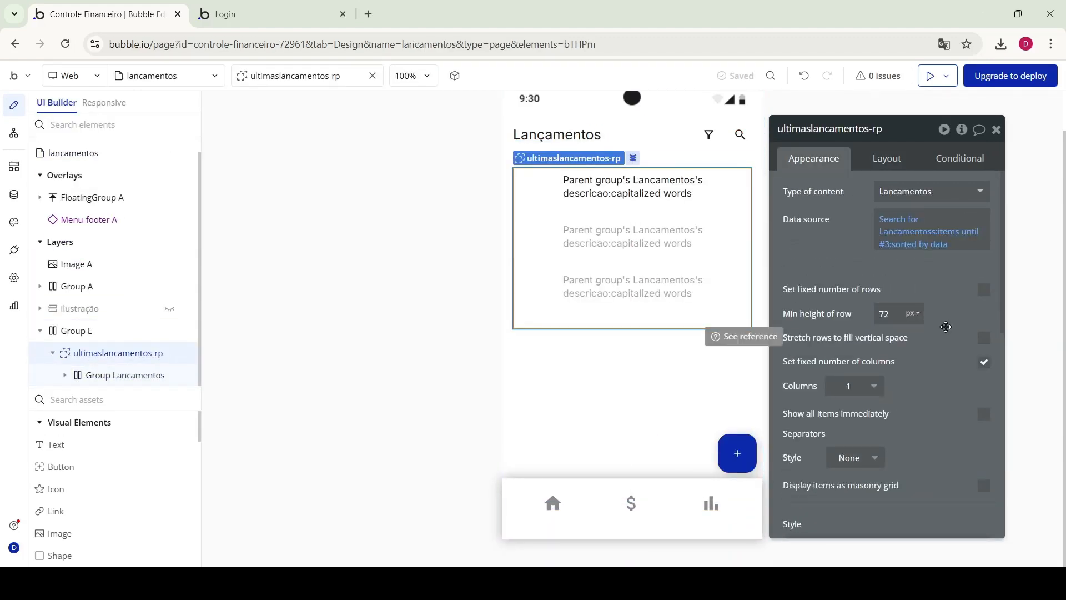
left_click(886, 158)
left_click(813, 159)
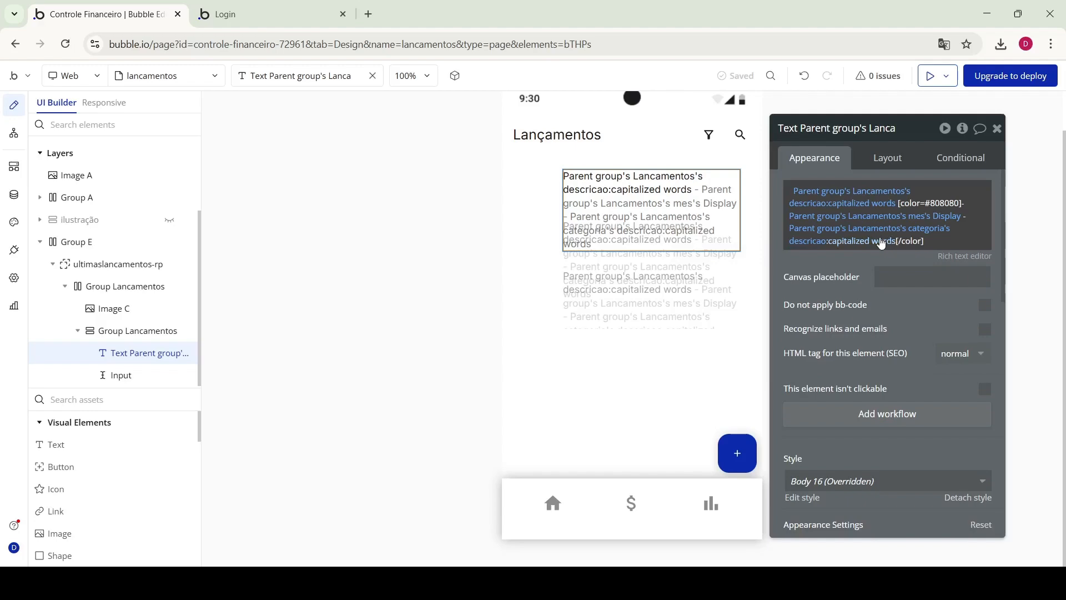
Inspect the entries list group, then add a new cadastro popup to the page's overlays
left_click(831, 241)
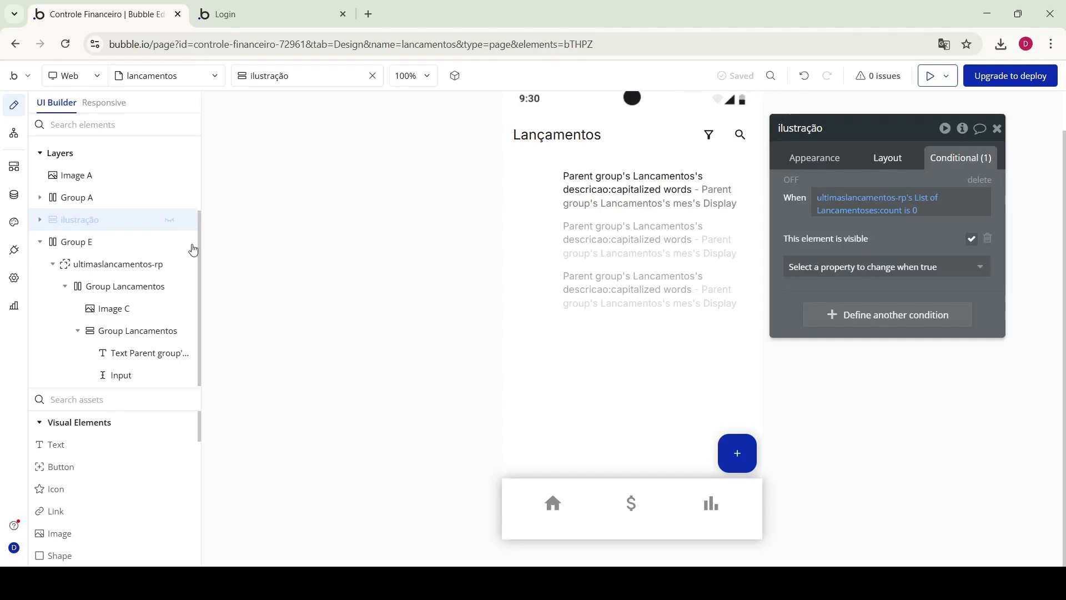
left_click(191, 243)
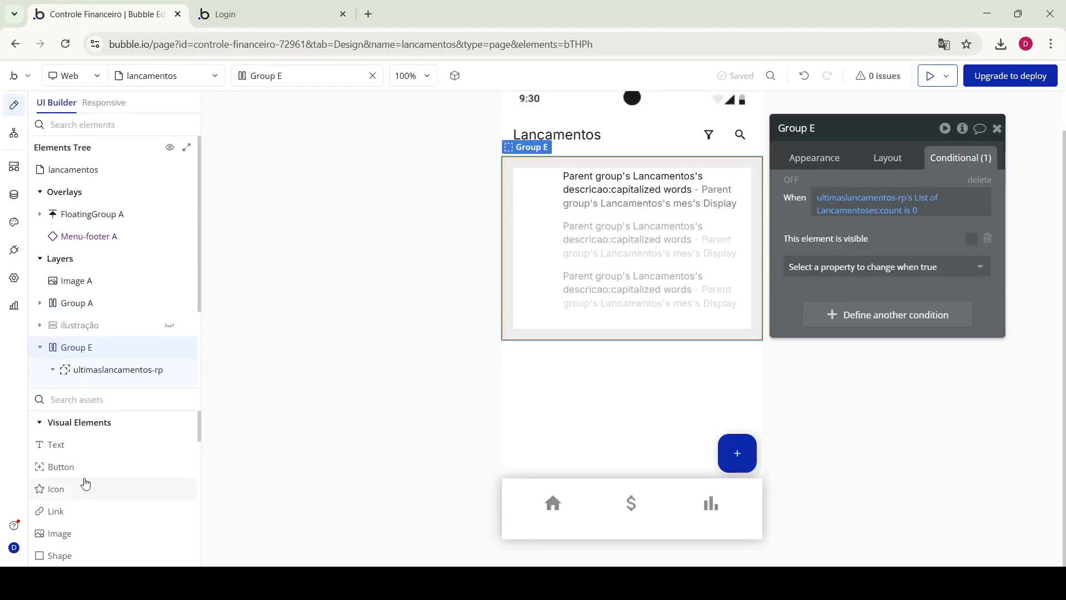
scroll(84, 481, "down", 3)
left_click_drag(57, 485, 111, 220)
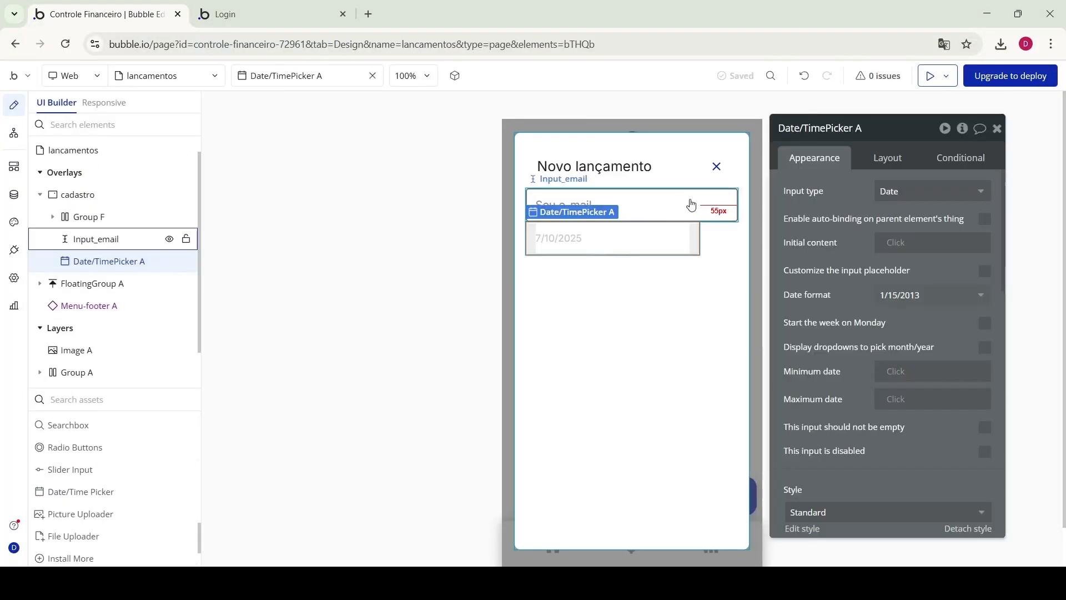
Give the popup's new button the Link Light Primary style
scroll(904, 315, "down", 5)
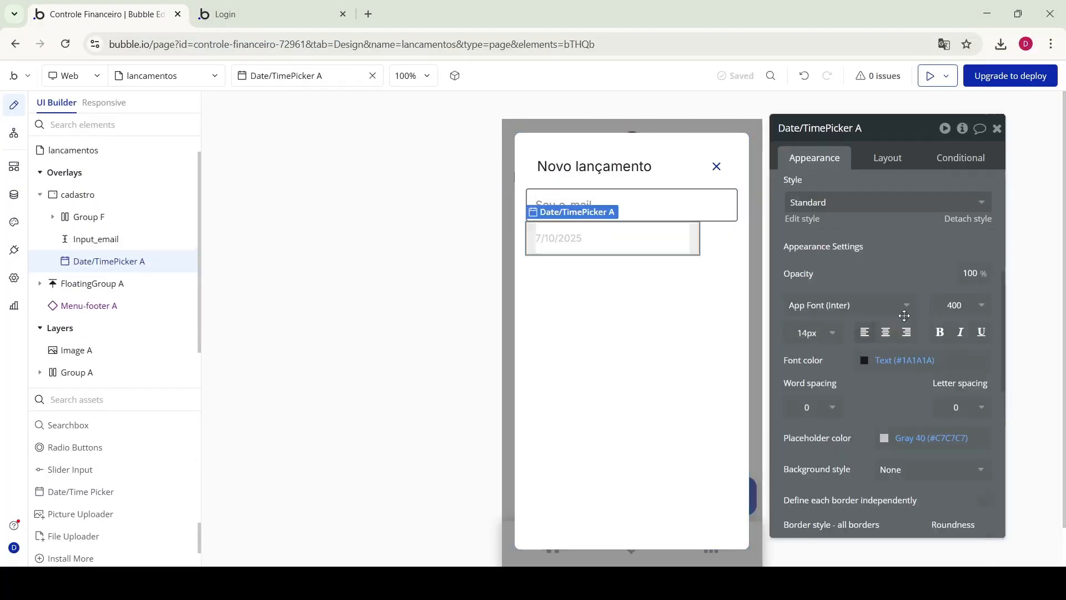
scroll(904, 315, "down", 3)
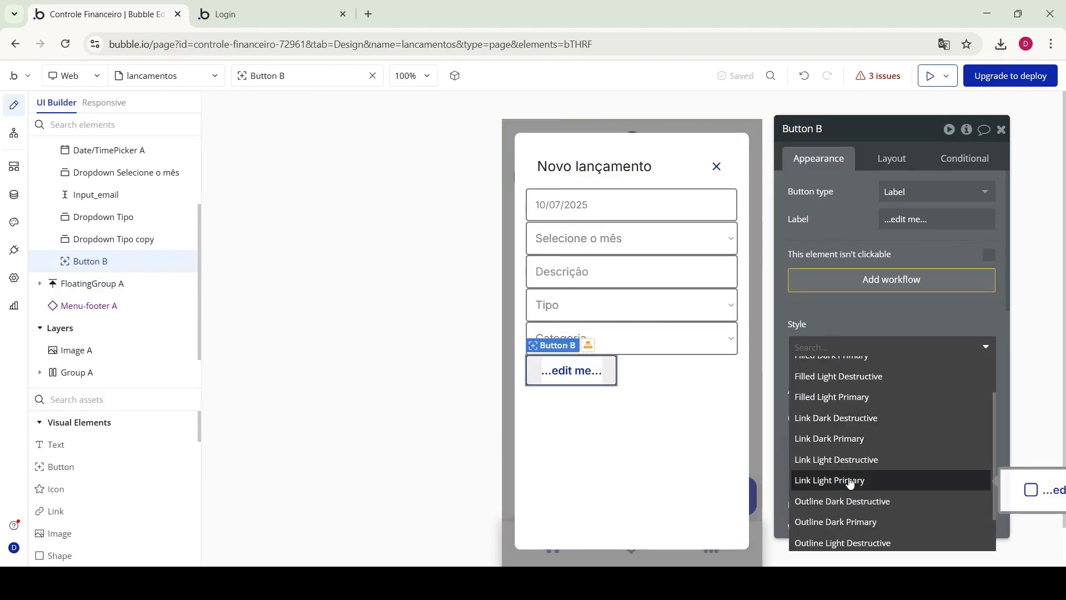
left_click(850, 480)
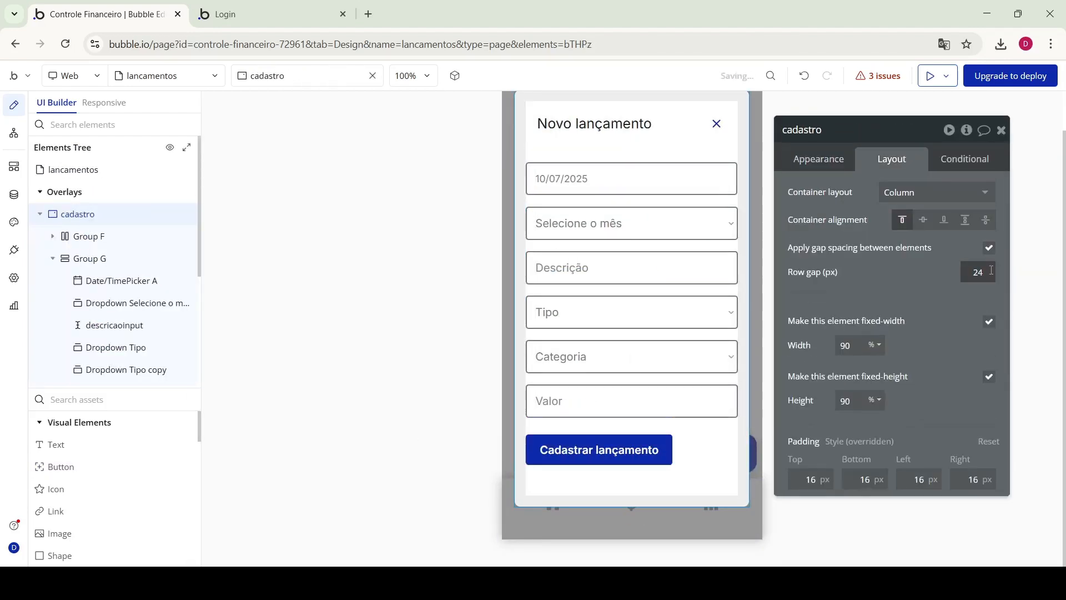
Make the Cadastrar lançamento button full width by unchecking Fit width to content
left_click(599, 480)
left_click(892, 159)
scroll(943, 355, "down", 5)
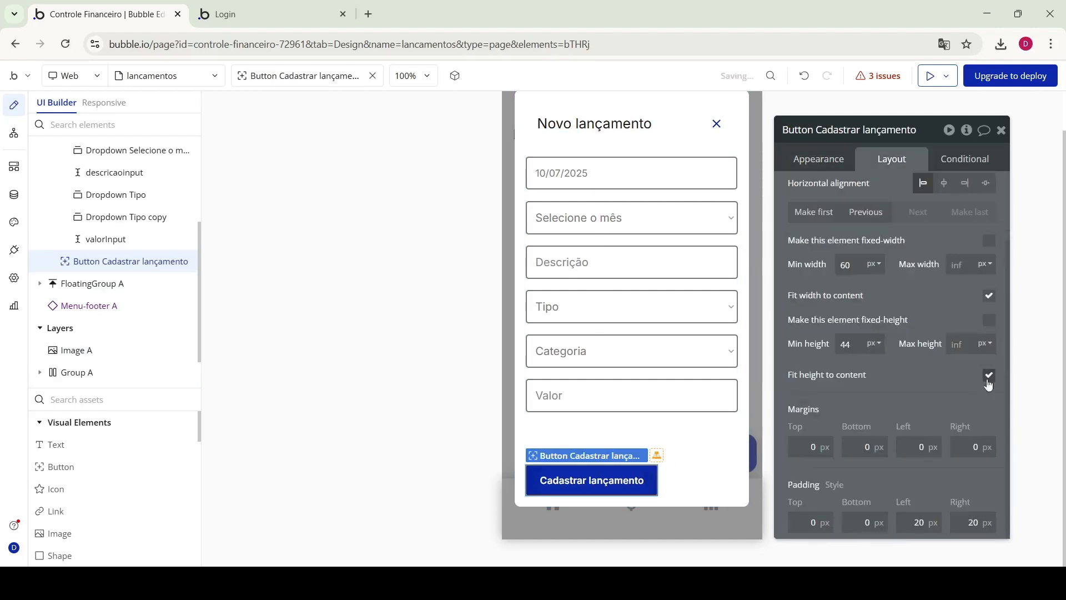
left_click(989, 295)
scroll(630, 296, "up", 2)
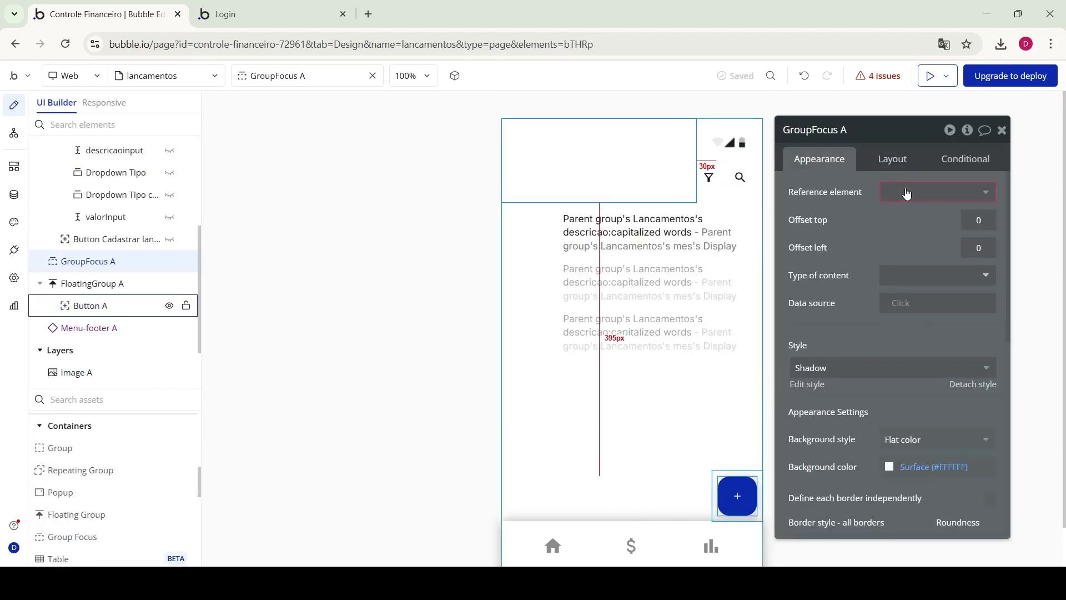
Add a focus group tied to the floating + button with offset 2 and a shadow
left_click(990, 222)
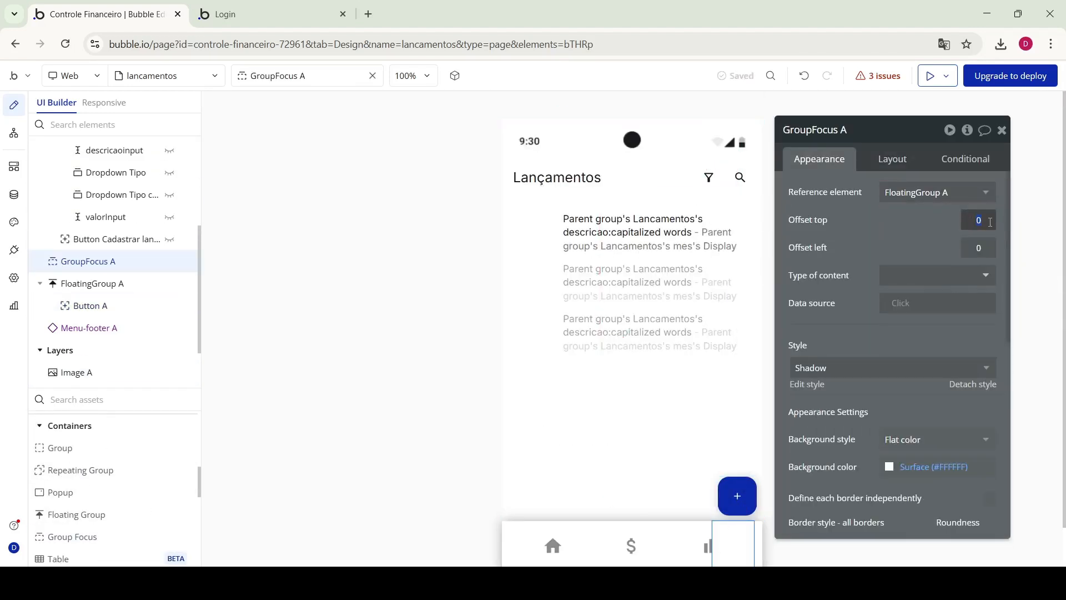
type("2")
scroll(900, 416, "down", 5)
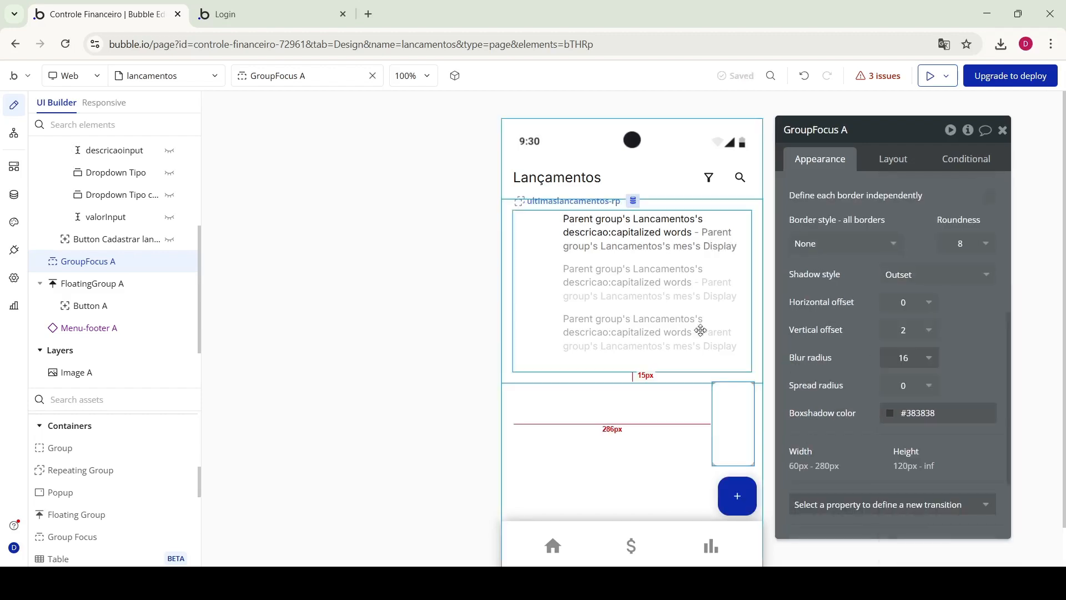
left_click(892, 159)
left_click(820, 95)
scroll(76, 478, "up", 5)
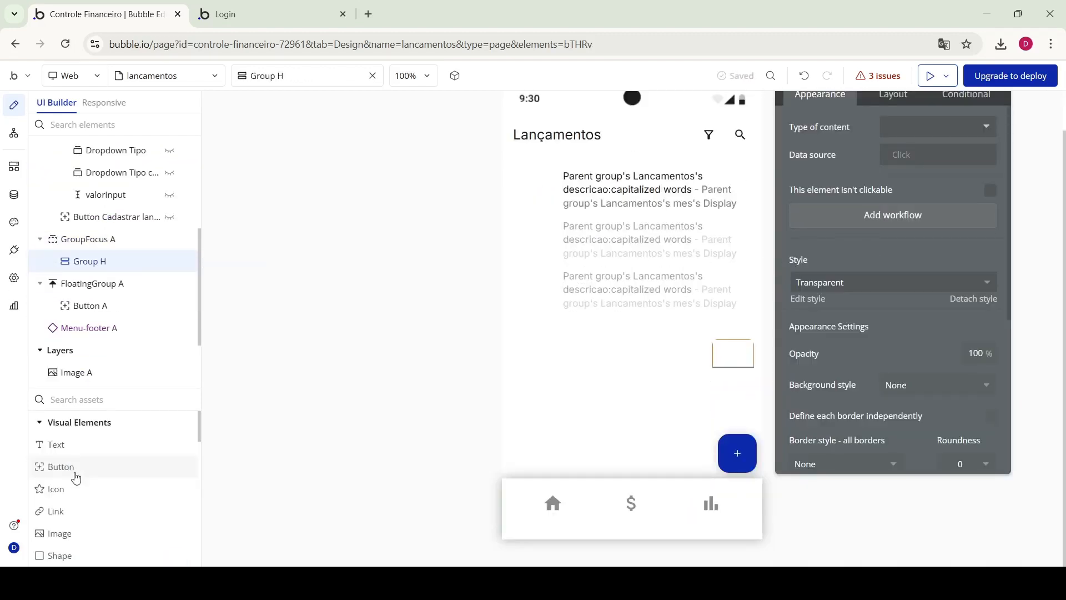
Insert a group holding a new button inside the focus group and arrange it
left_click(76, 471)
left_click(892, 95)
left_click(88, 217)
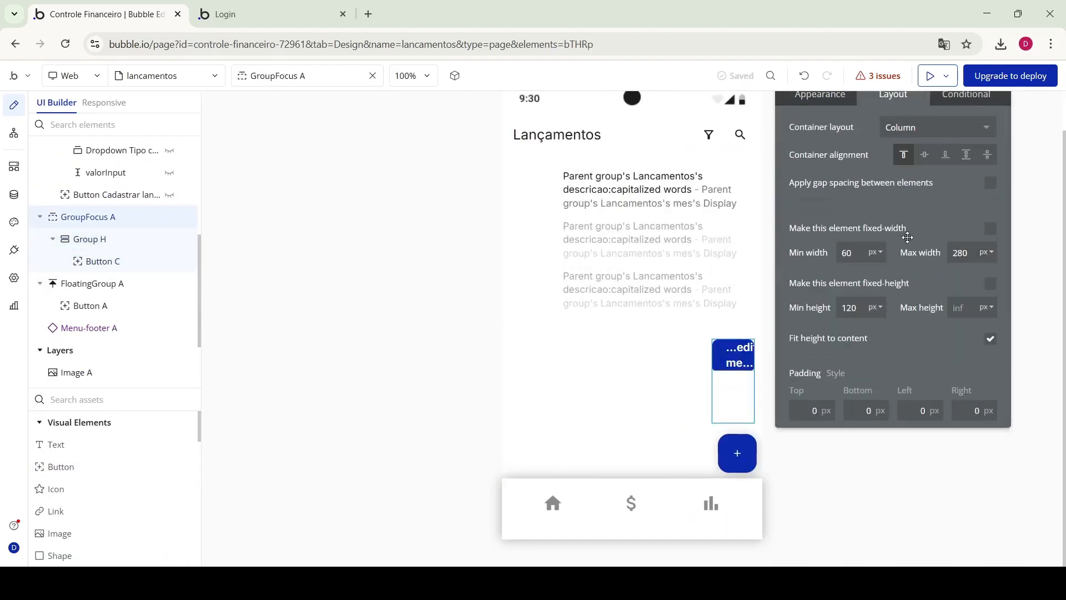
left_click(90, 239)
left_click(103, 261)
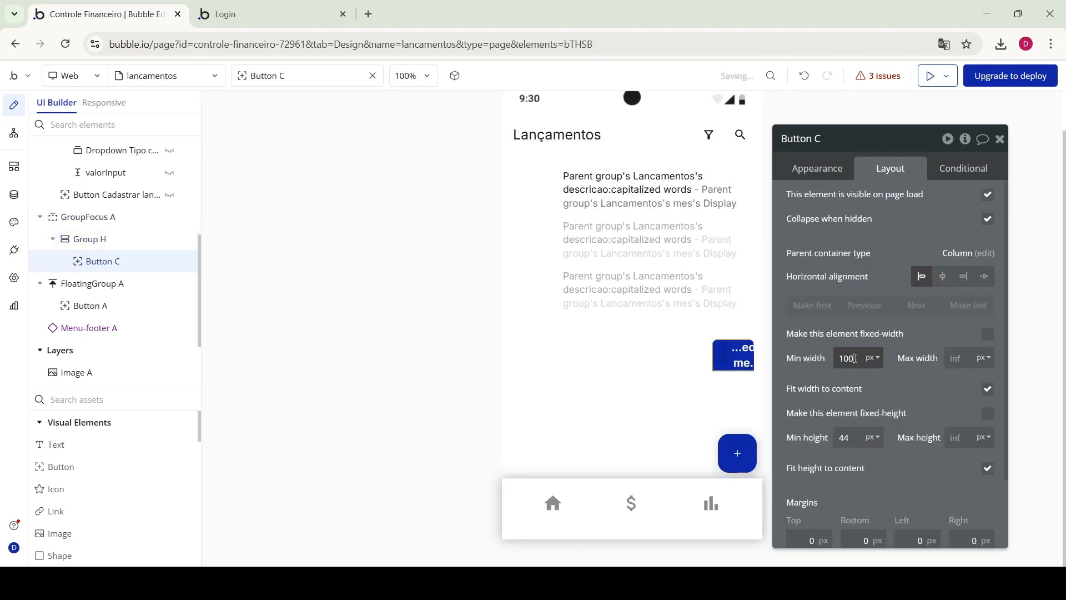
left_click_drag(102, 261, 100, 245)
left_click(88, 217)
left_click(892, 169)
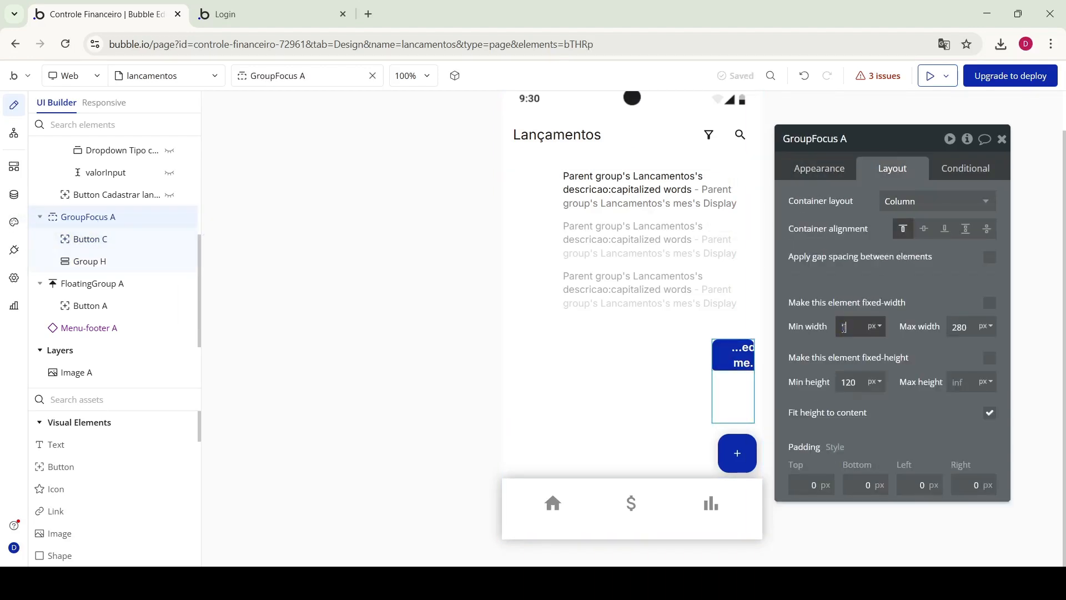
left_click(820, 168)
left_click(892, 169)
Wrap the button in a group with 8 px margins, full width and a background colour
left_click(90, 261)
key("Delete")
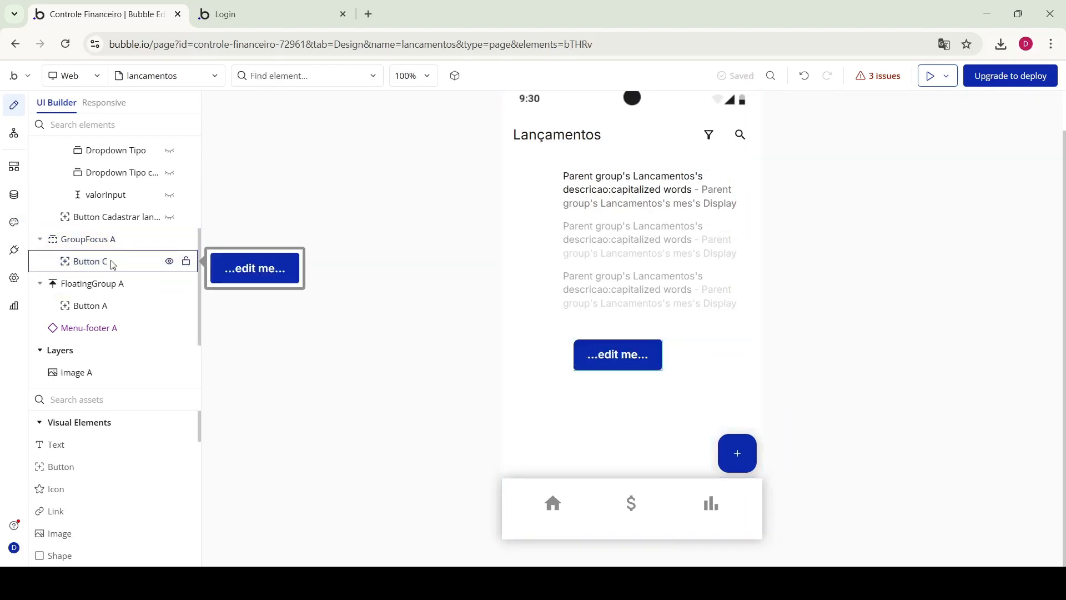
right_click(111, 263)
scroll(908, 340, "down", 5)
left_click(811, 455)
type("8\t8\t8\t8")
left_click(990, 281)
left_click(819, 168)
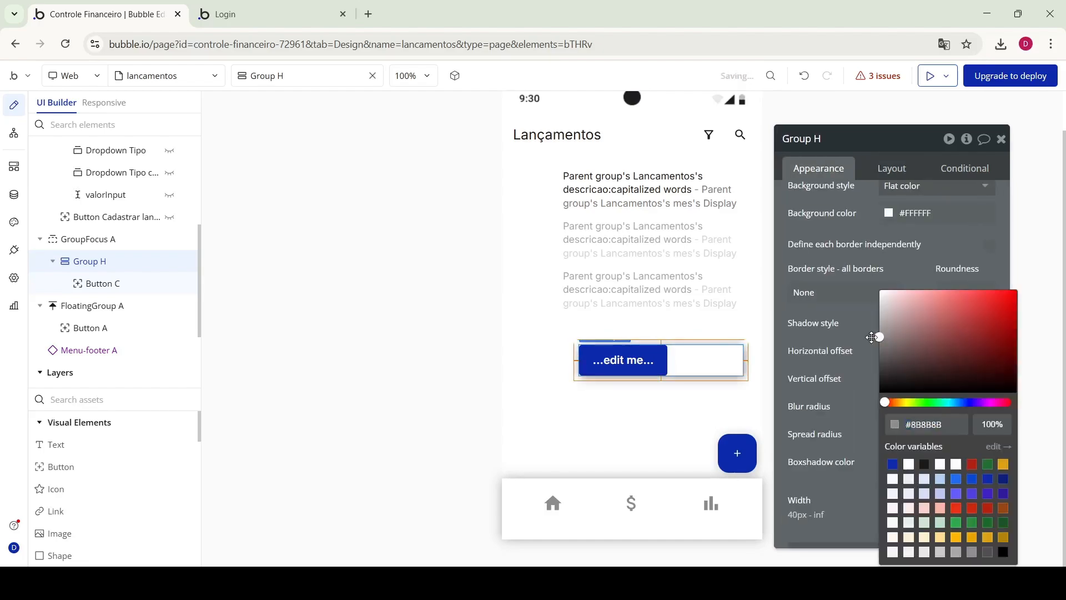
left_click(103, 283)
Style the button Link Light Primary and set the focus group's offsets
left_click(892, 168)
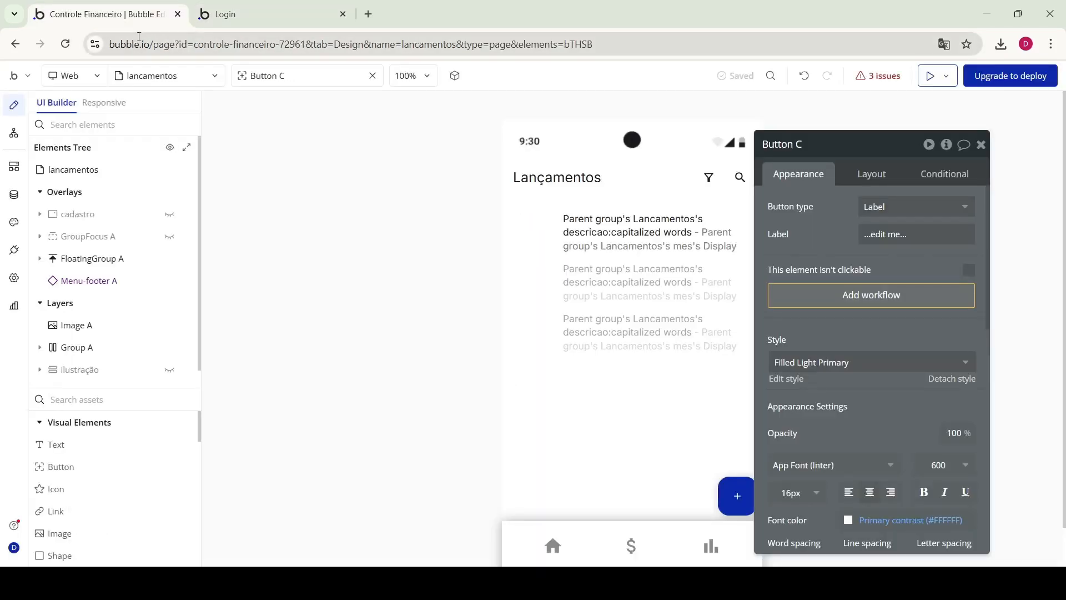
left_click(868, 361)
left_click(817, 521)
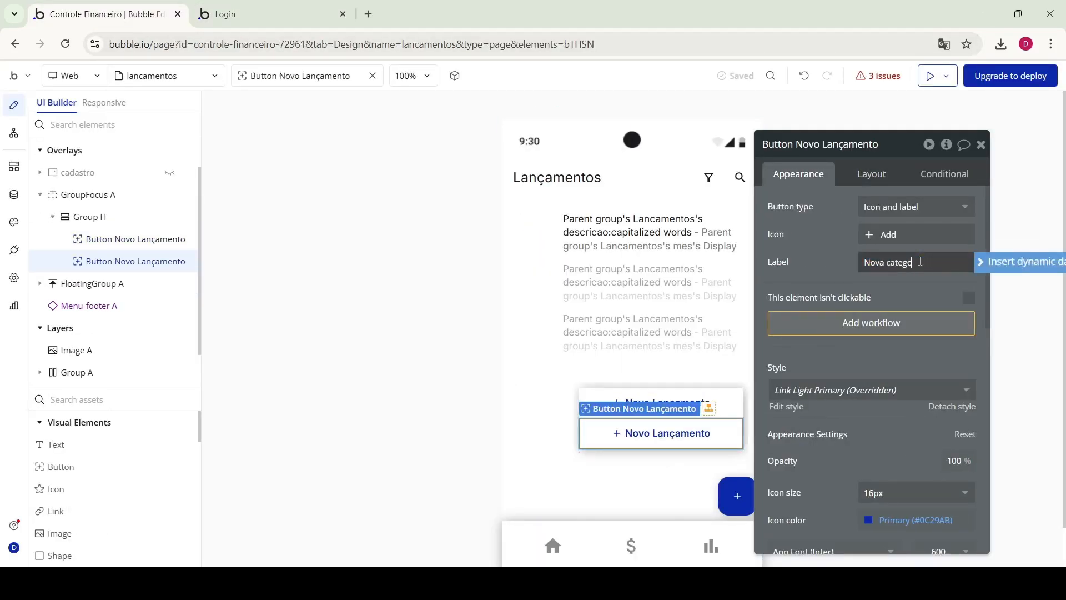
left_click(698, 344)
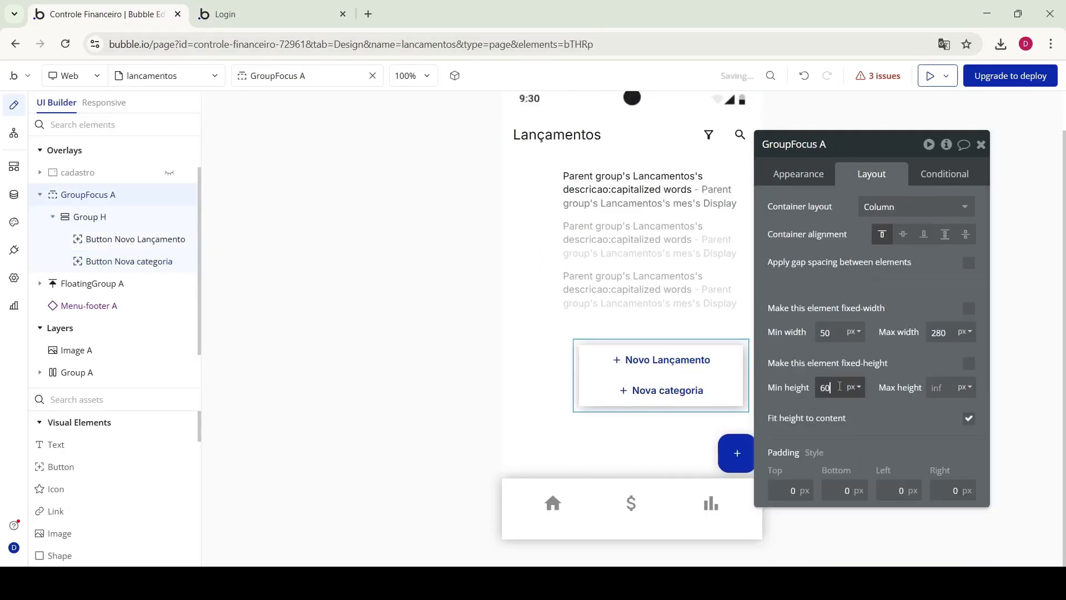
left_click(799, 173)
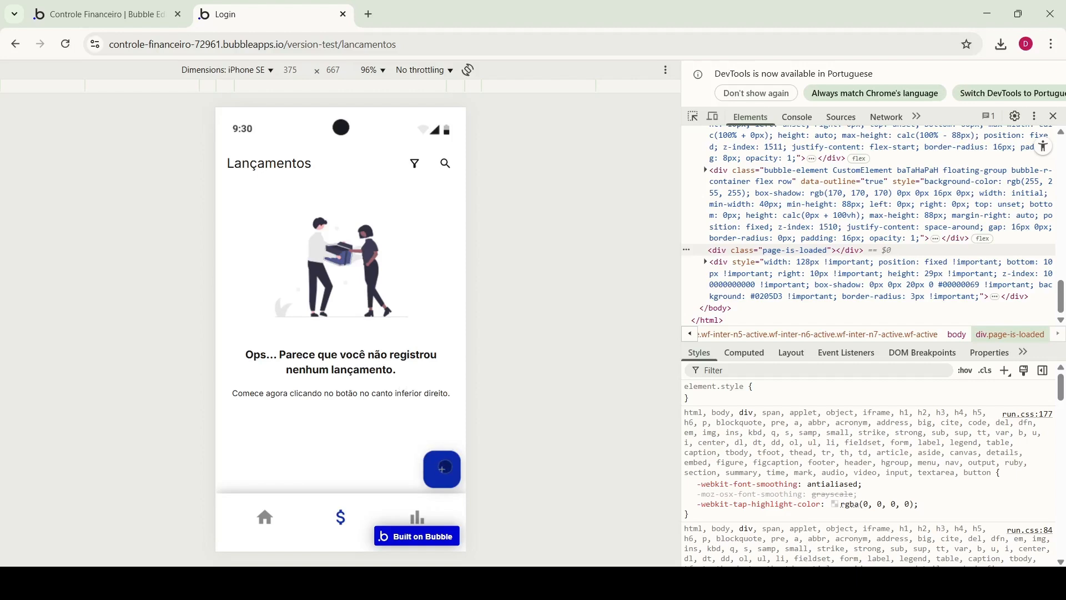
Open the + menu in the preview and try the Novo Lançamento popup
left_click(442, 468)
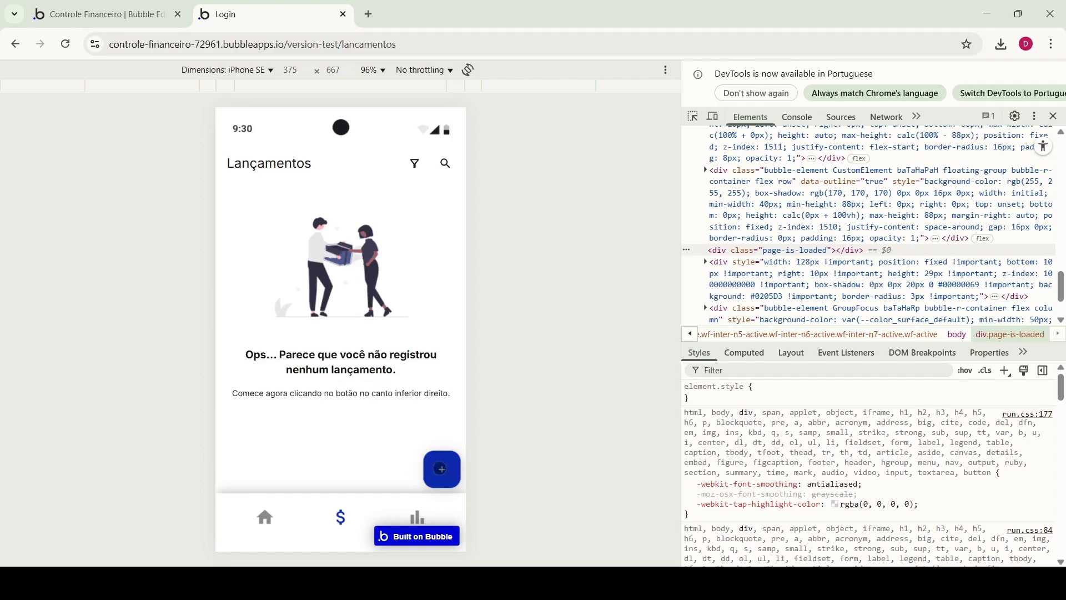
left_click(441, 468)
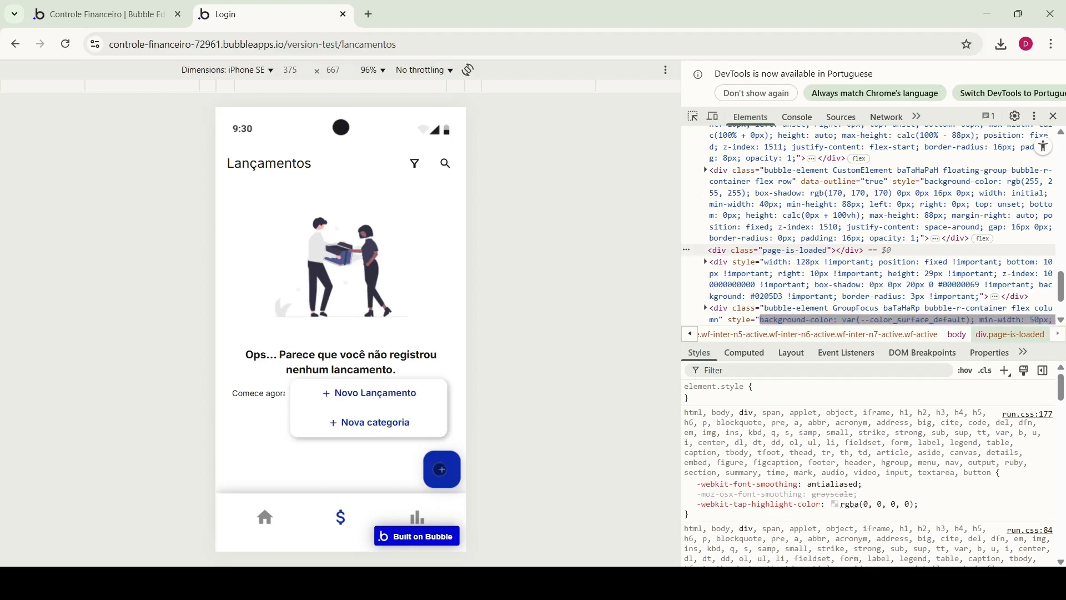
left_click(441, 469)
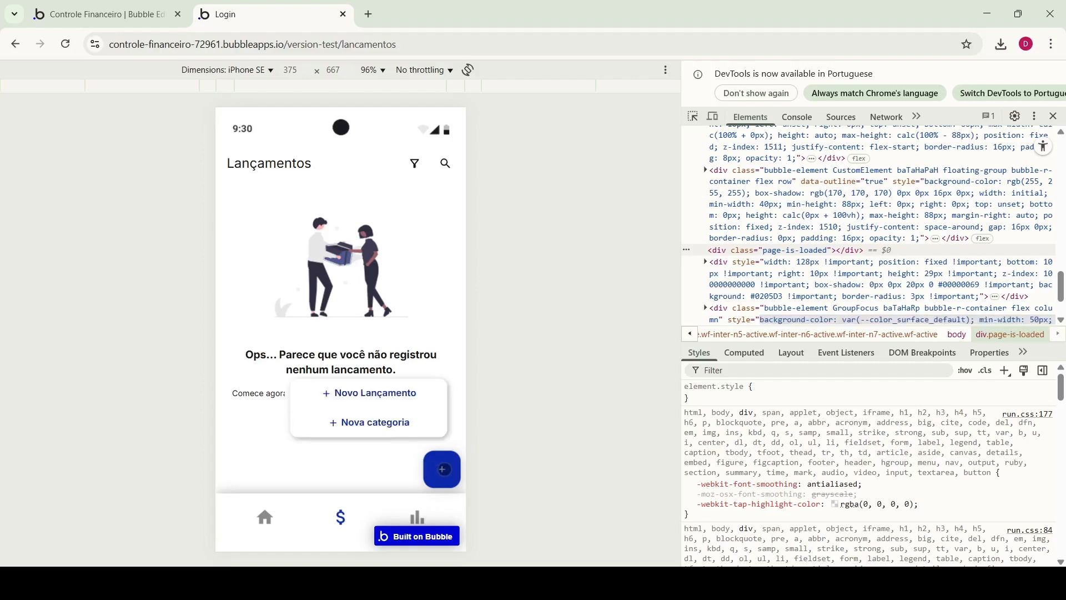
left_click(443, 470)
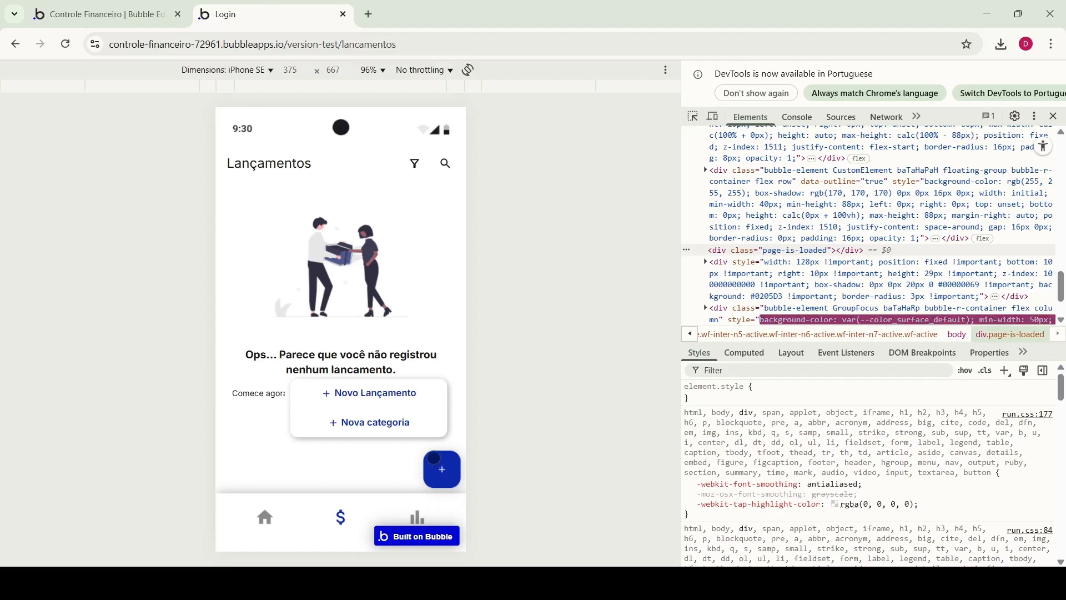
left_click(371, 393)
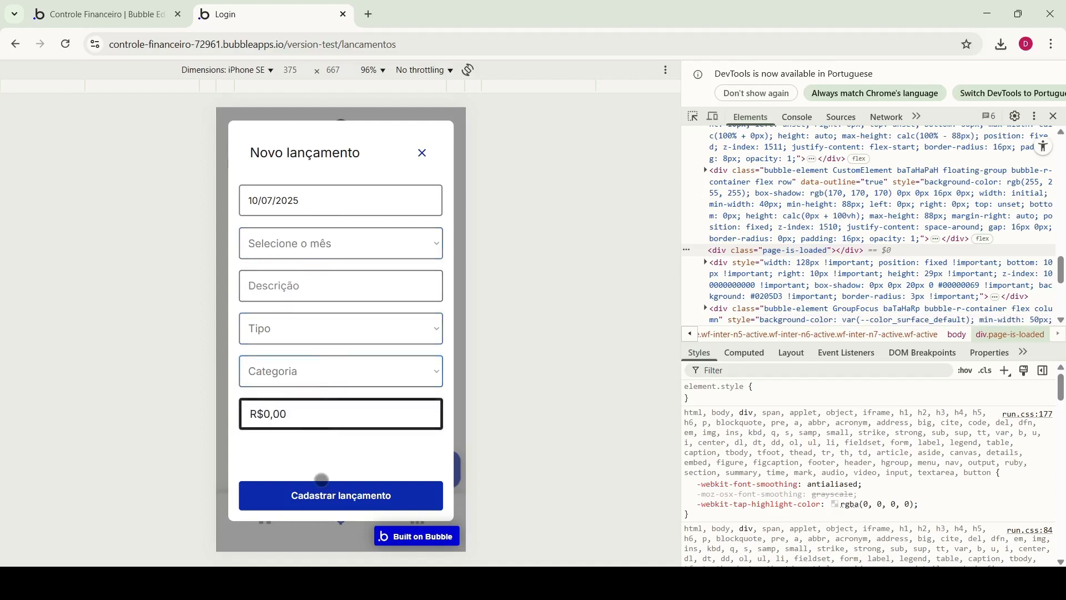
left_click(422, 153)
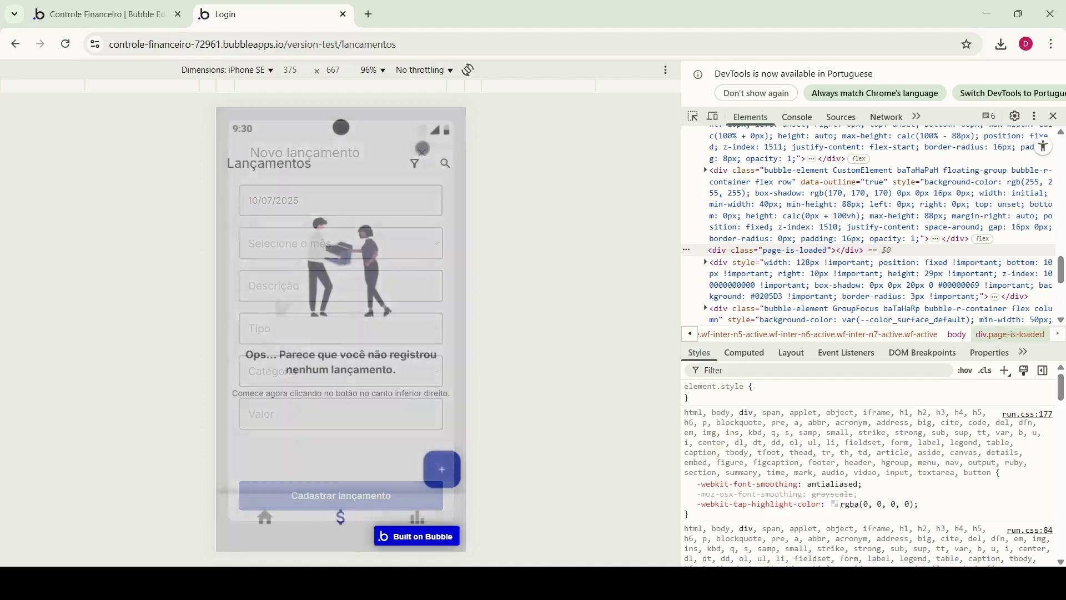
Test the Nova categoria popup and the entry form's category dropdown, closing each
left_click(383, 423)
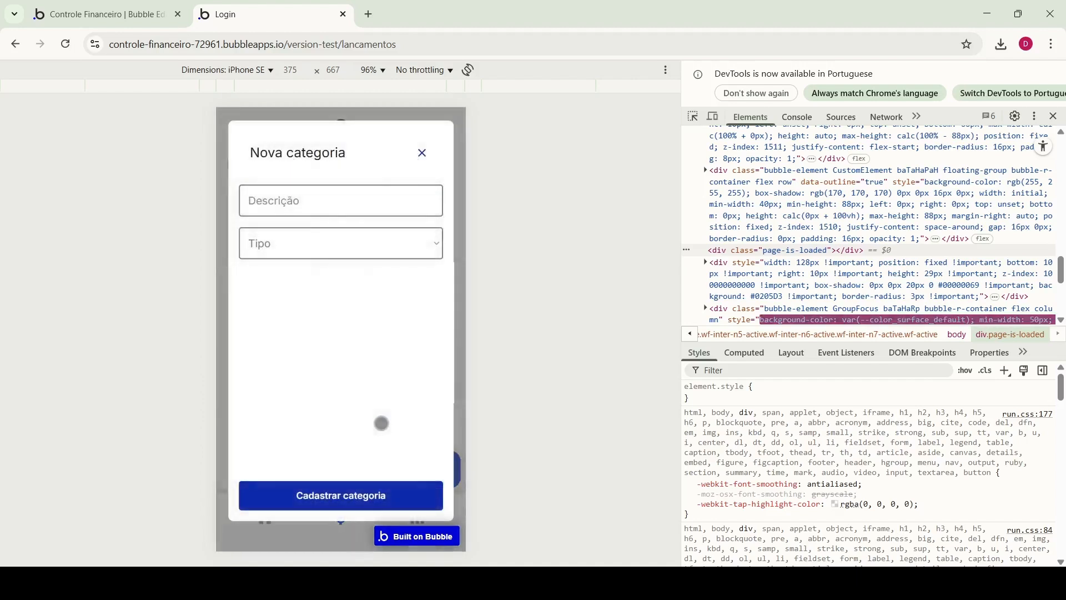
left_click(298, 201)
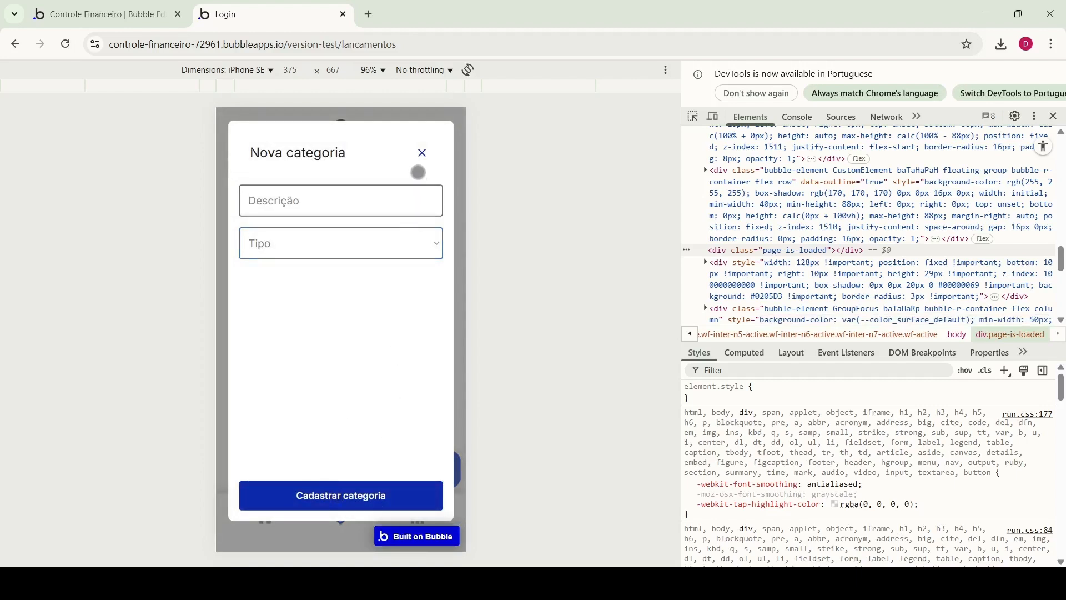
left_click(422, 153)
left_click(371, 393)
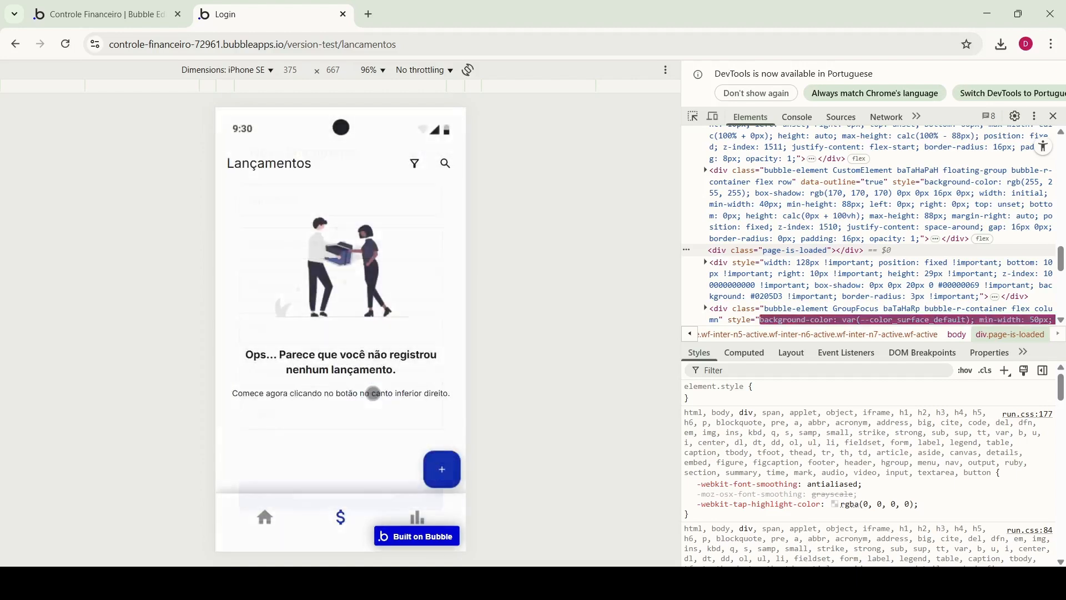
left_click(411, 379)
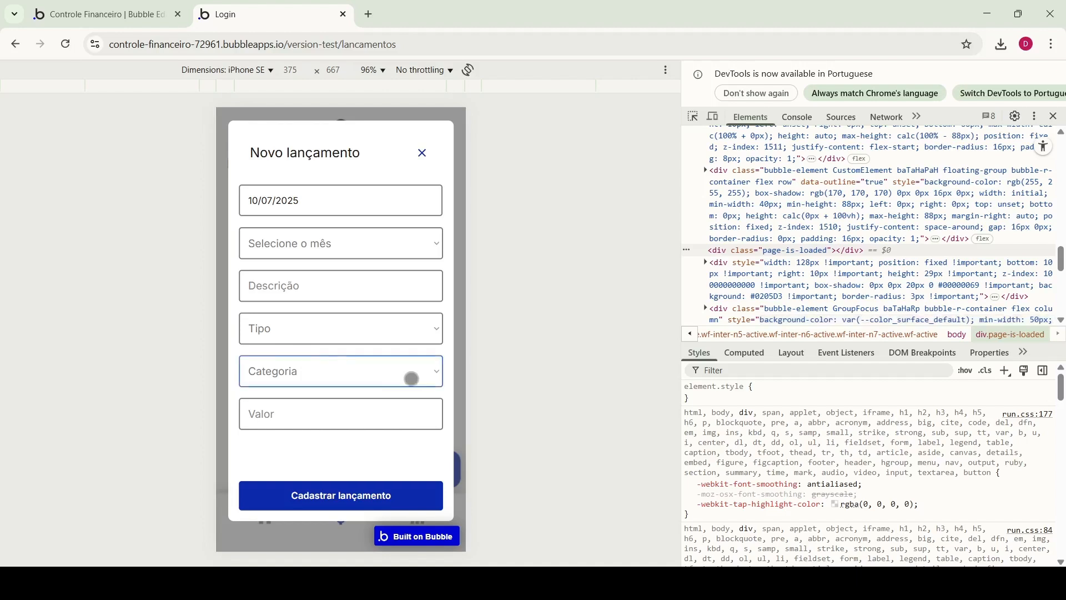
left_click(420, 148)
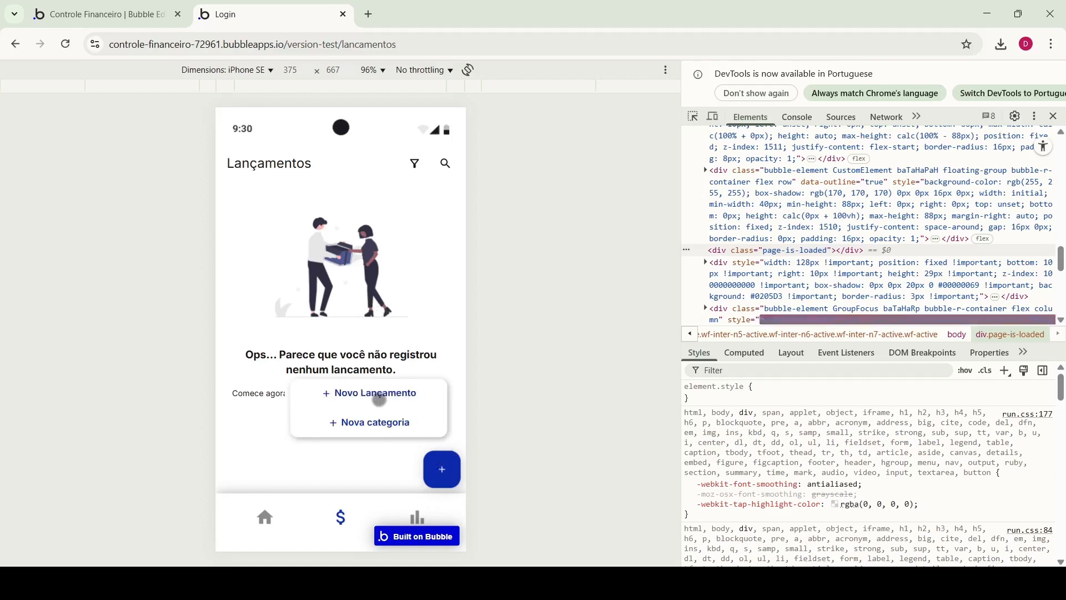
Recheck both popups from the add menu, including the entry form's category choices
left_click(382, 392)
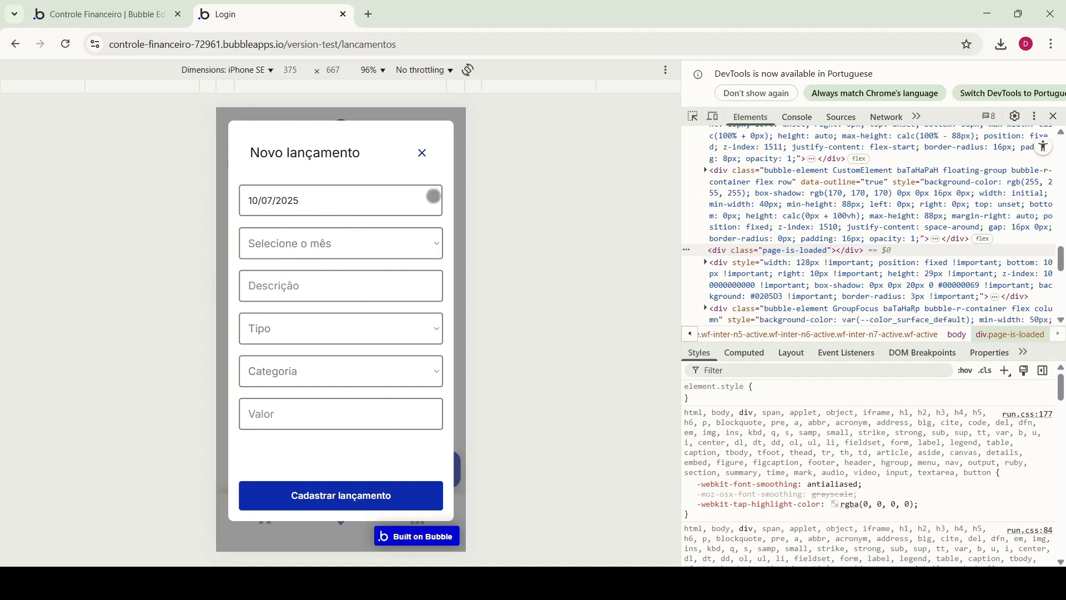
left_click(423, 155)
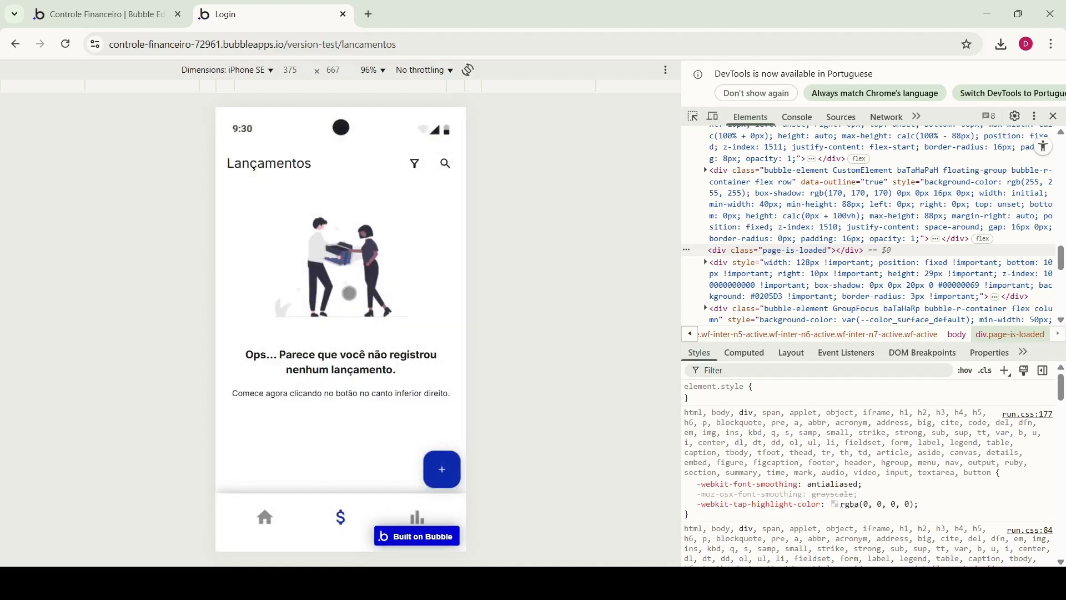
left_click(442, 472)
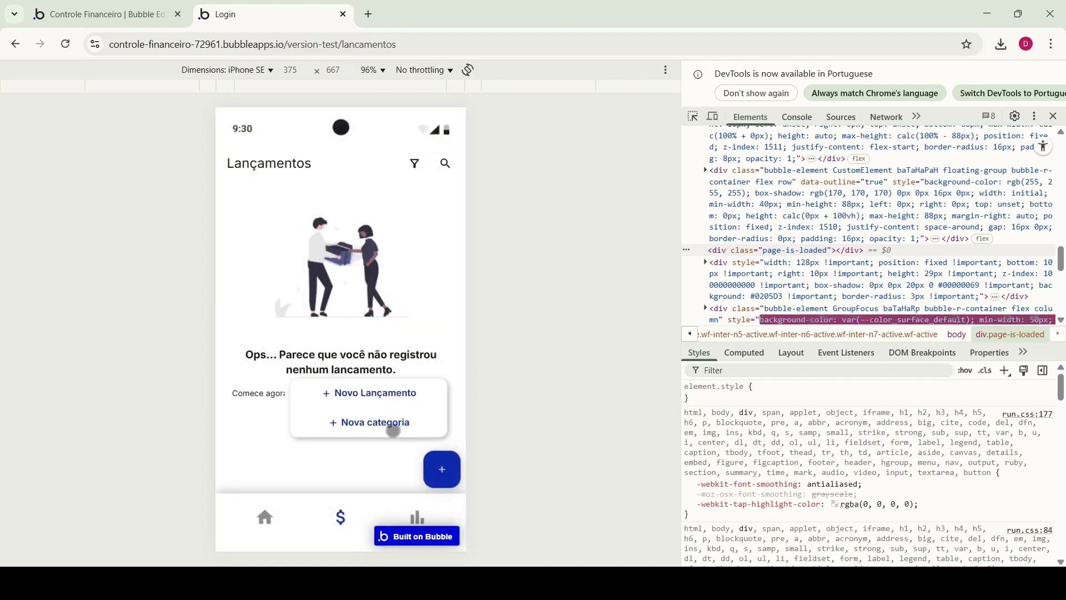
left_click(389, 427)
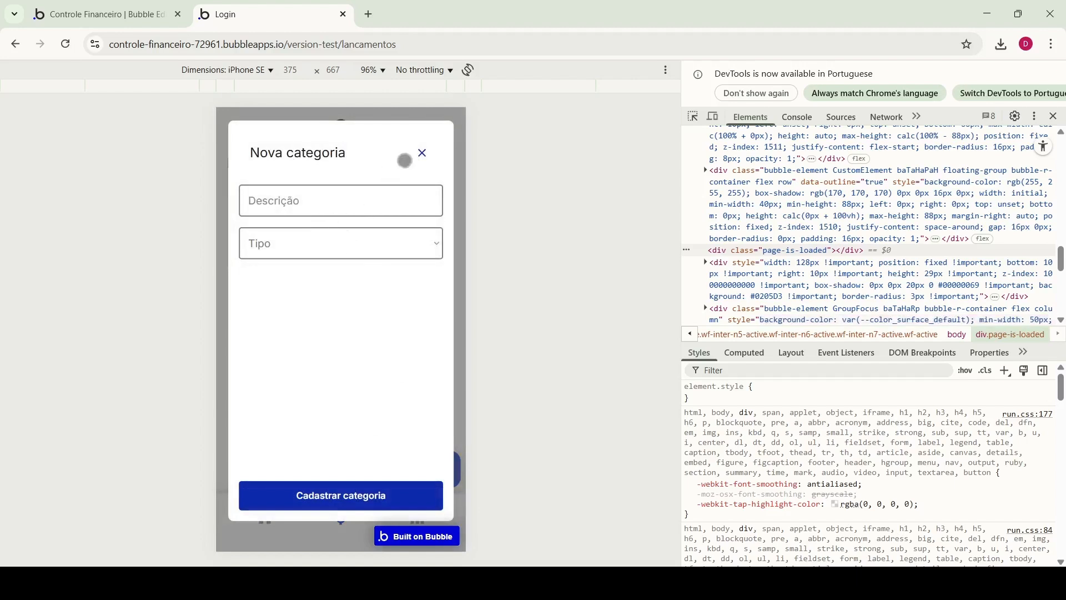
left_click(423, 152)
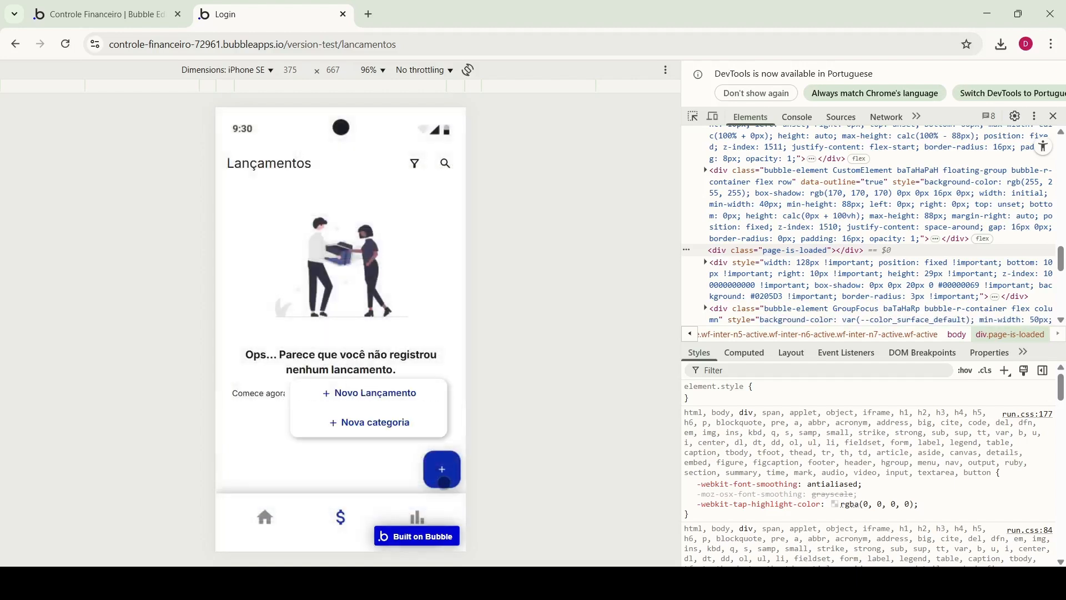
left_click(390, 395)
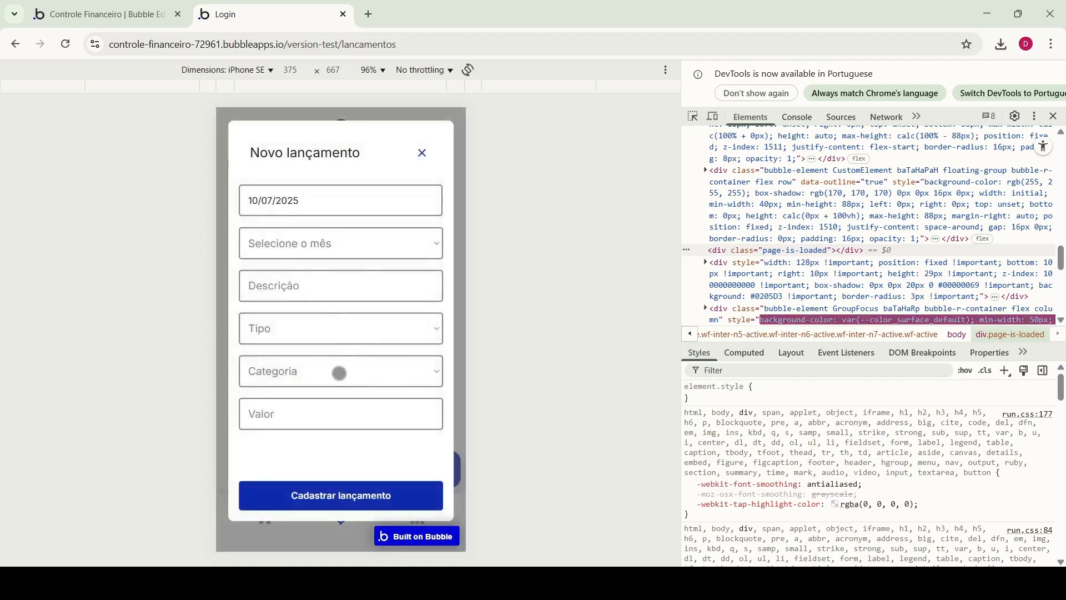
left_click(339, 372)
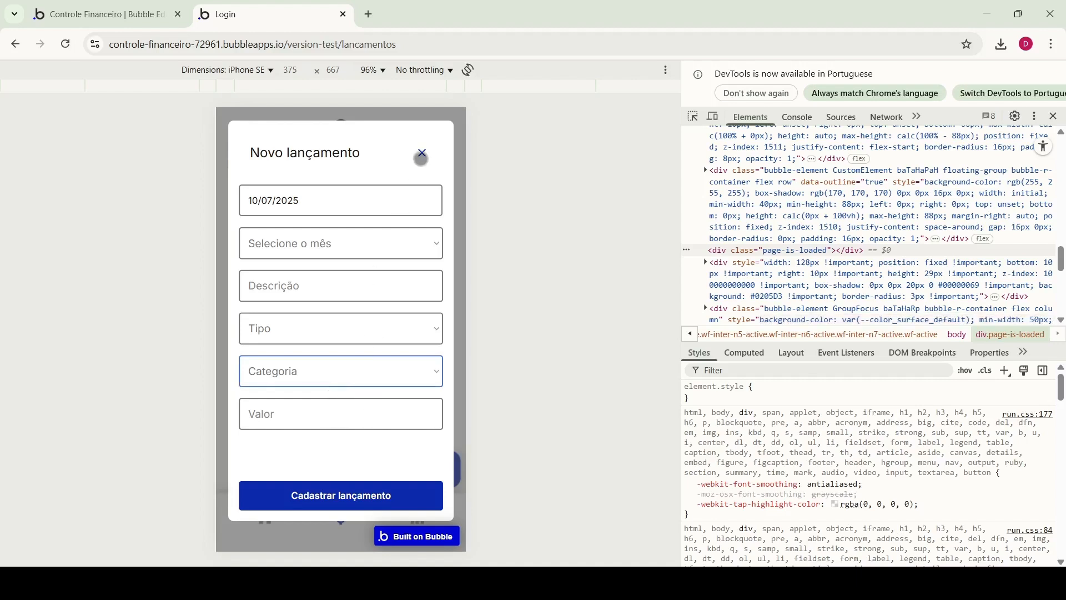
left_click(421, 152)
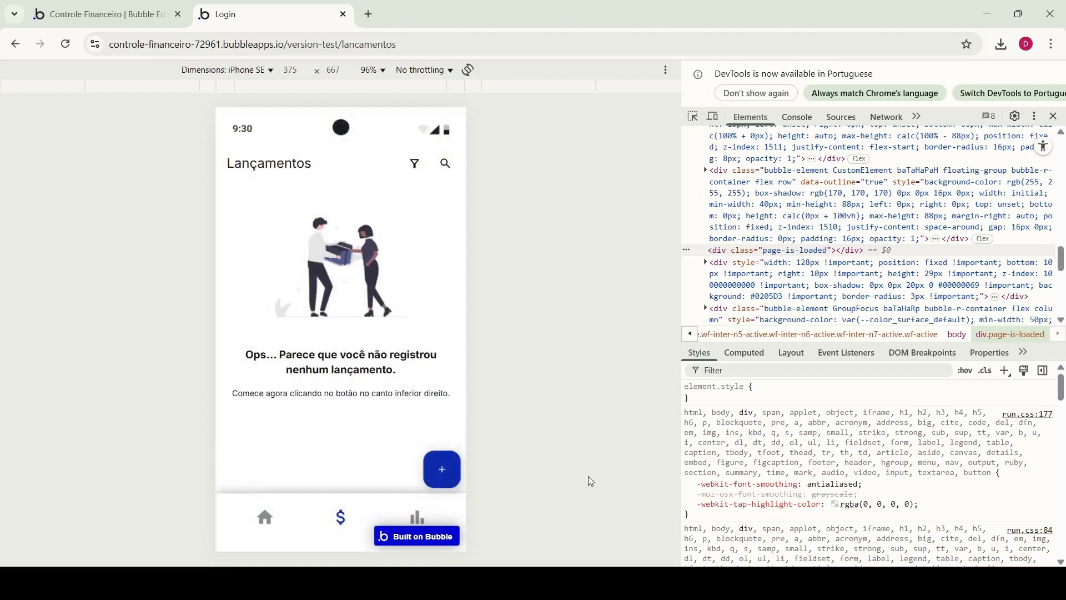
Show the cadastro popup in the editor and set the month dropdown's choices and caption
left_click(105, 14)
left_click(168, 216)
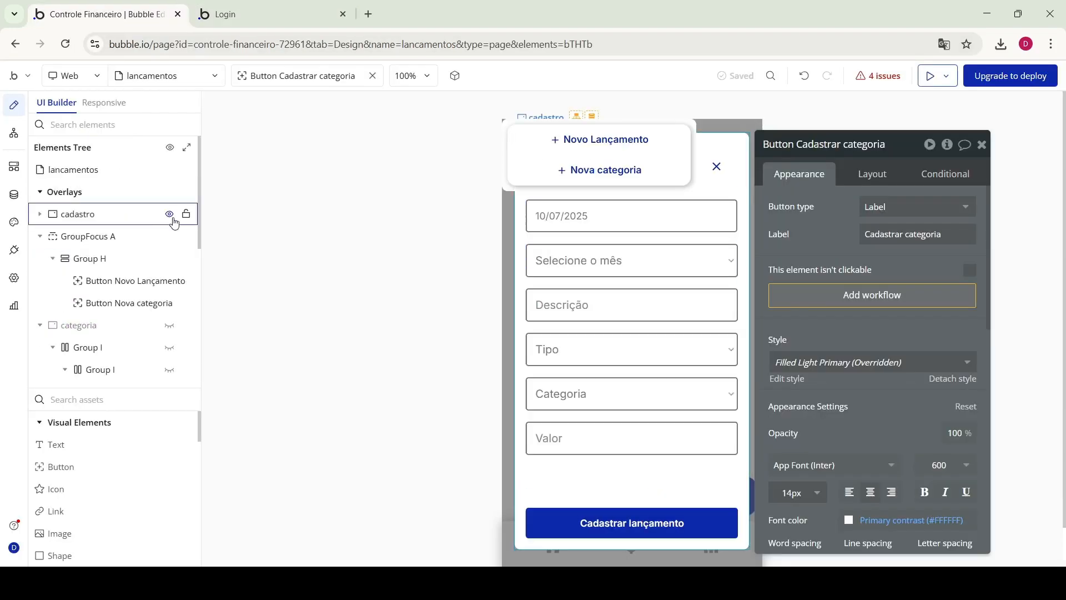
left_click(617, 216)
left_click(612, 260)
left_click(911, 262)
left_click(899, 289)
left_click(895, 344)
left_click(899, 318)
left_click(894, 370)
Search for a date-based default value for the month dropdown
scroll(904, 455, "down", 4)
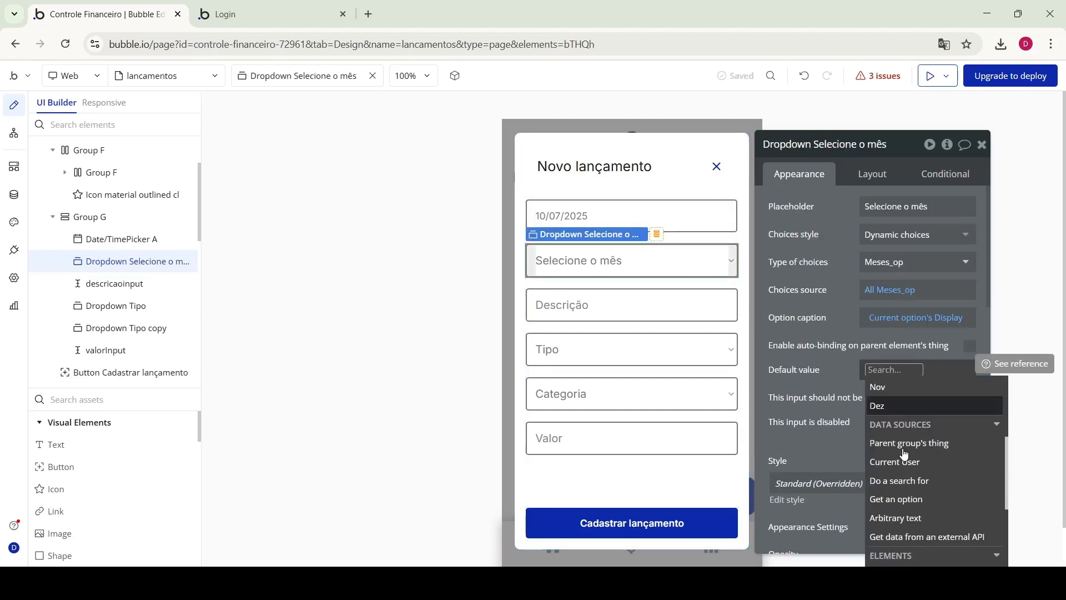
left_click(632, 215)
left_click(631, 261)
left_click(900, 370)
type("date")
left_click(894, 369)
left_click(838, 354)
left_click(916, 317)
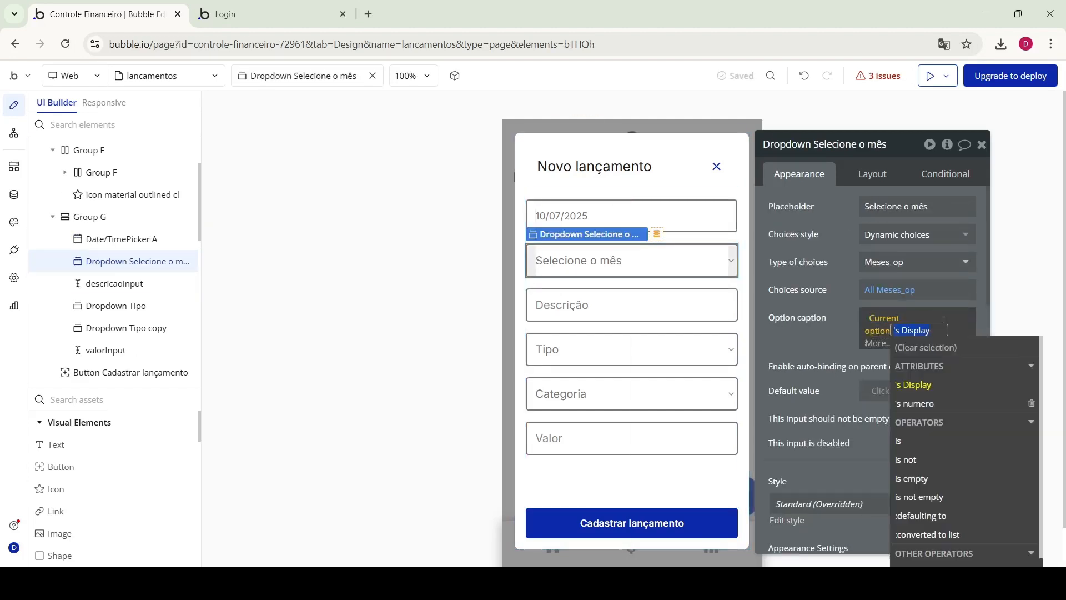
left_click(888, 371)
type("da")
left_click(916, 318)
left_click(831, 318)
Start a month dropdown condition on the date picker changing its default value
left_click(945, 174)
left_click(873, 405)
left_click(867, 404)
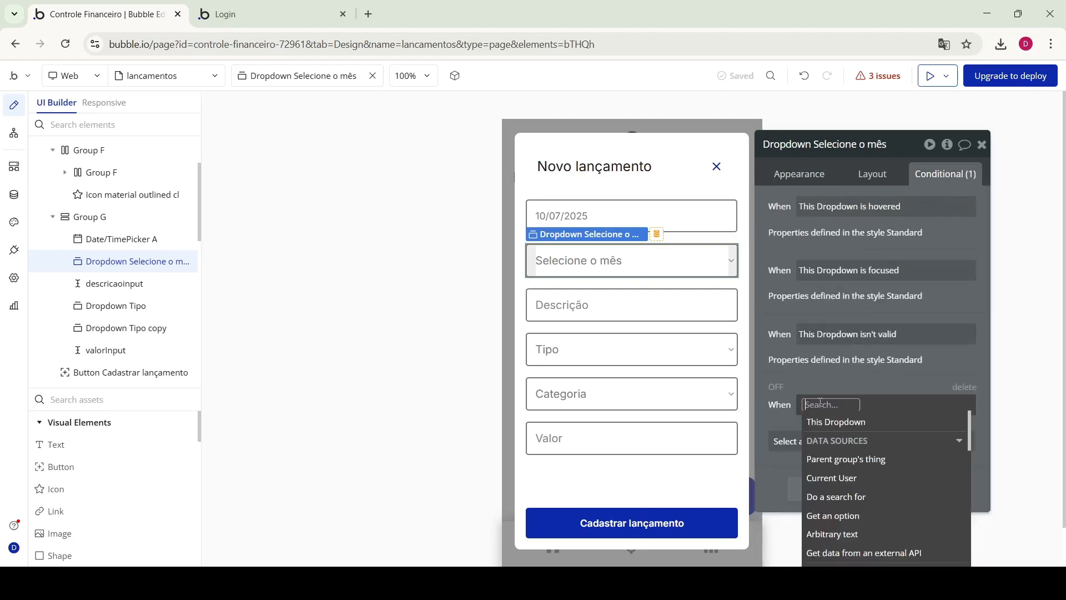
left_click(847, 483)
left_click(944, 425)
left_click(948, 494)
left_click(833, 352)
left_click(883, 347)
left_click(642, 272)
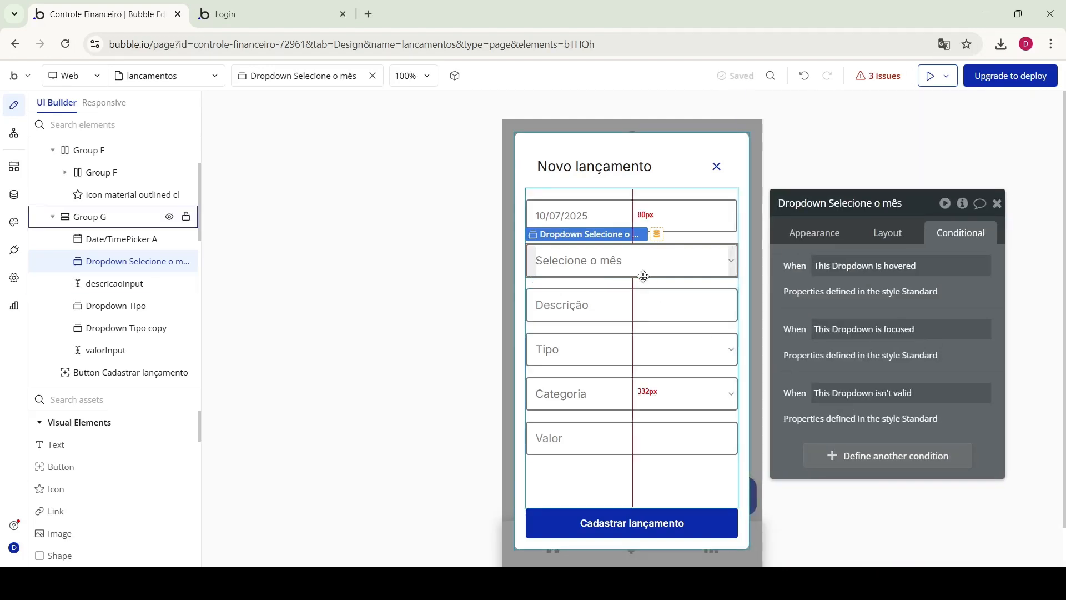
left_click(814, 232)
left_click(911, 429)
type("cu")
left_click(856, 366)
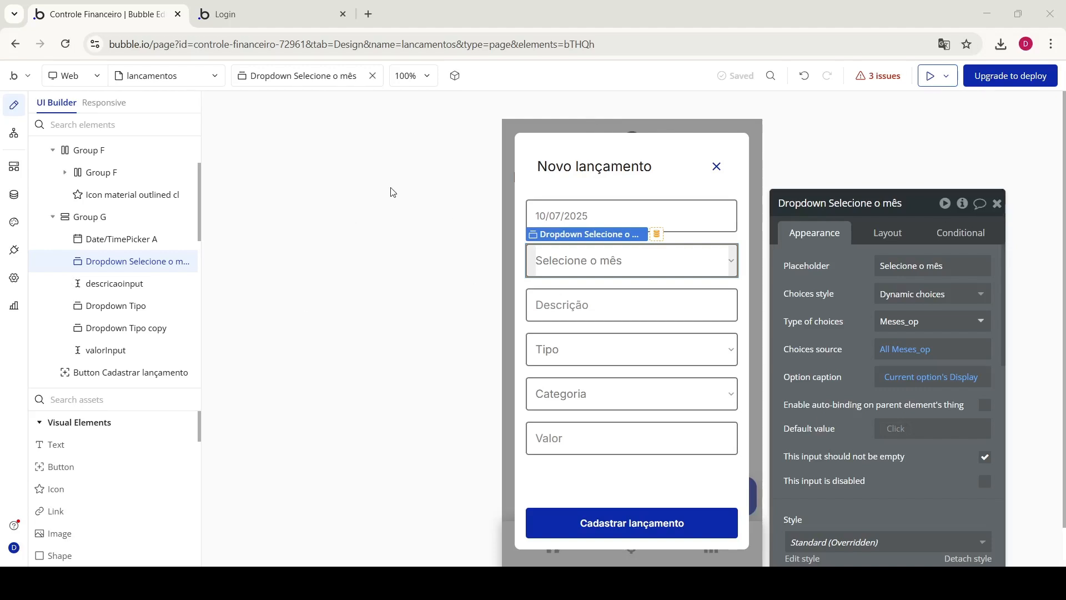
Check the month option set, then give the date picker Current date/time as initial content
left_click(14, 194)
left_click(65, 44)
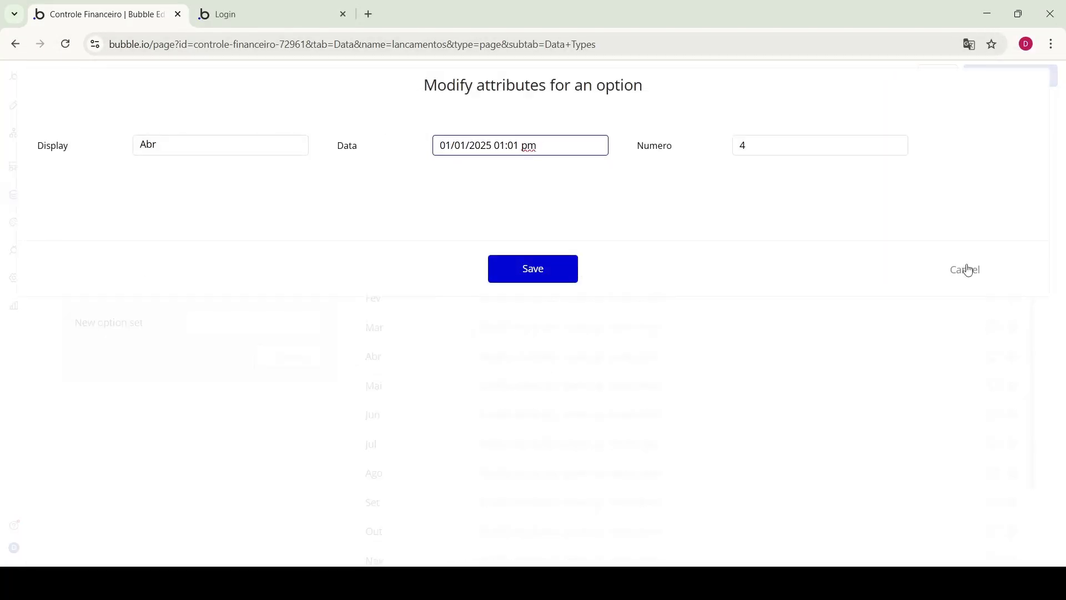
left_click(966, 270)
left_click(14, 105)
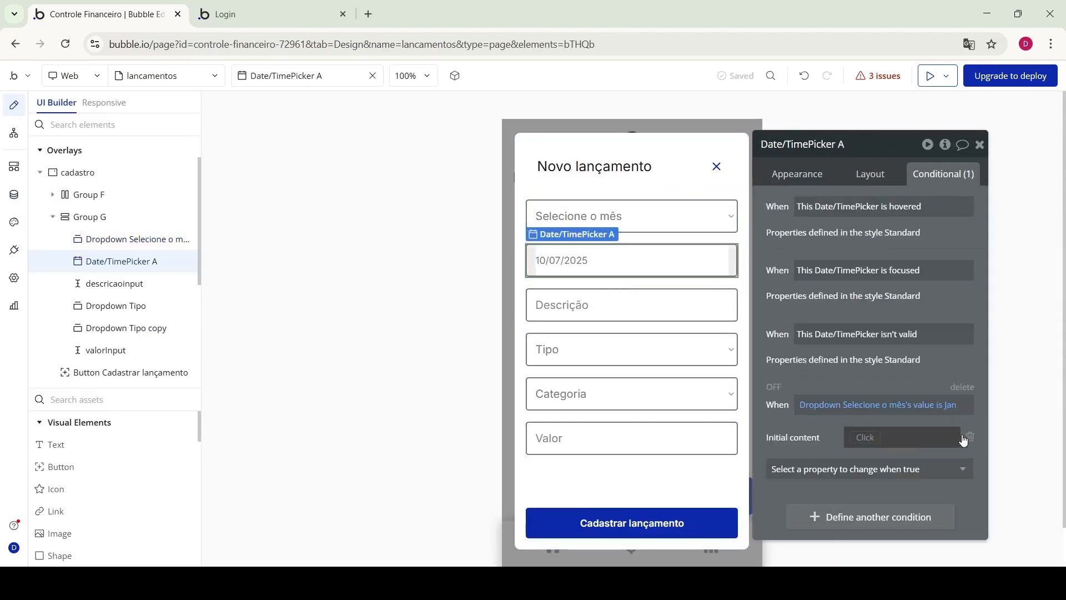
left_click(938, 441)
left_click(894, 467)
left_click(905, 483)
left_click(873, 495)
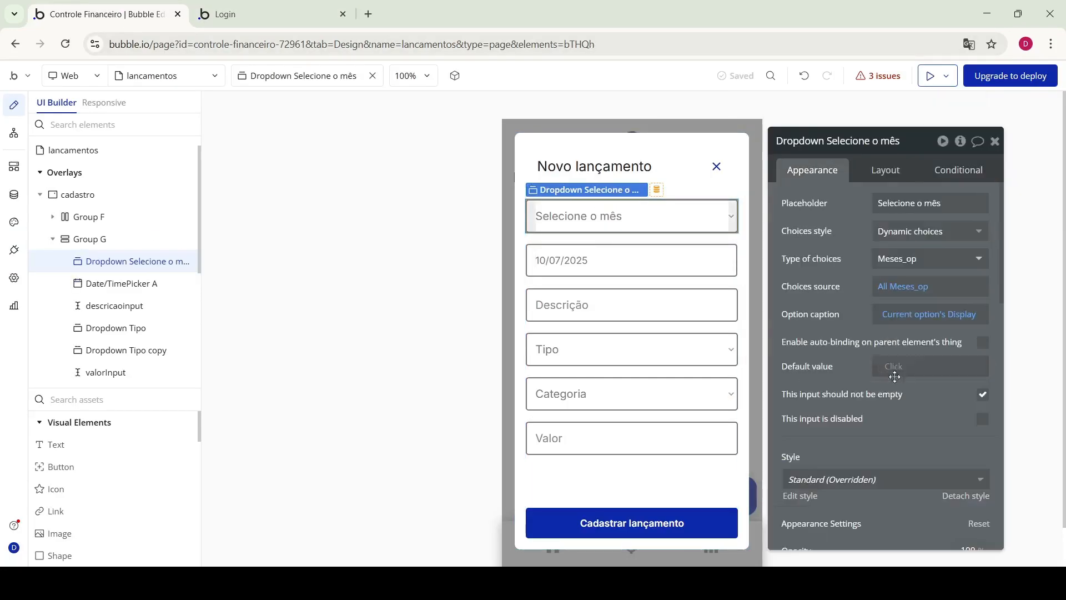
left_click(895, 369)
left_click(959, 170)
left_click(605, 260)
scroll(966, 486, "down", 2)
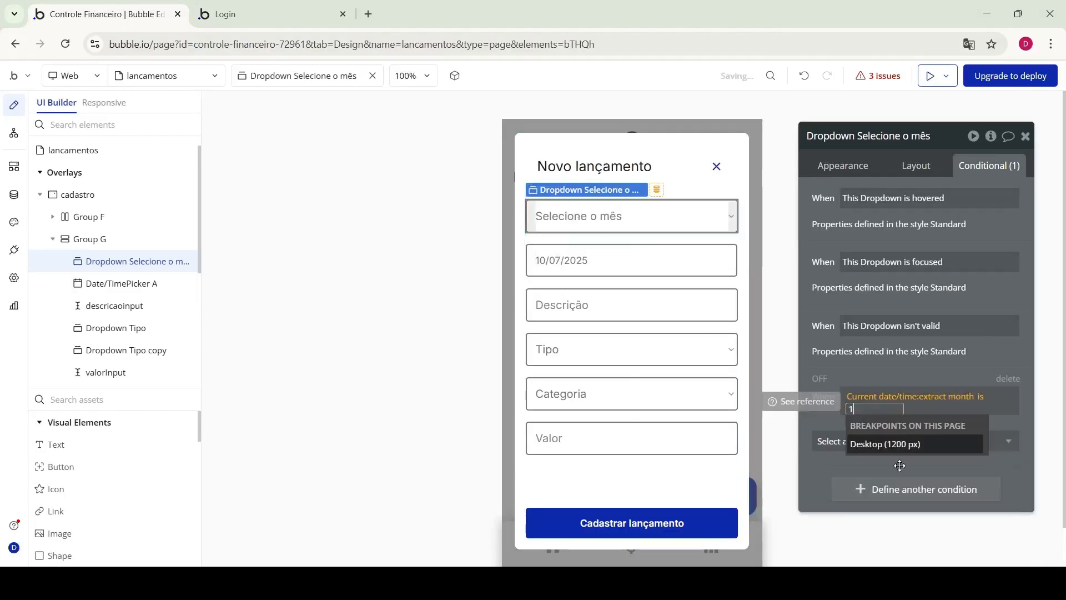
Duplicate the month condition for months 7, 8, 10 and onward, defaulting month 10 to Out
left_click(982, 336)
left_click(885, 421)
right_click(906, 337)
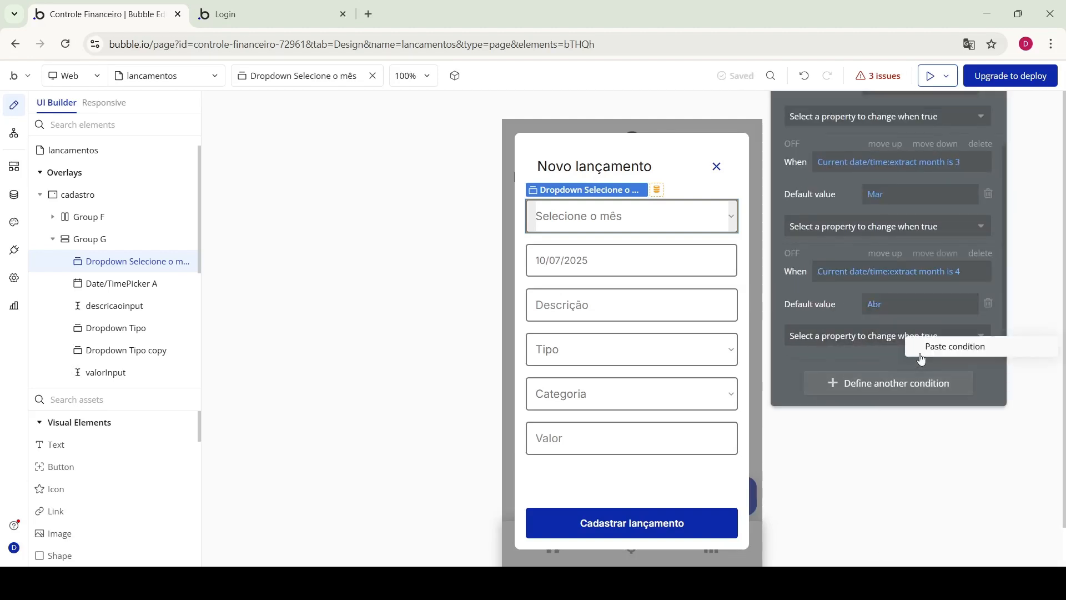
left_click(908, 349)
type("7")
left_click(957, 277)
type("8")
right_click(897, 356)
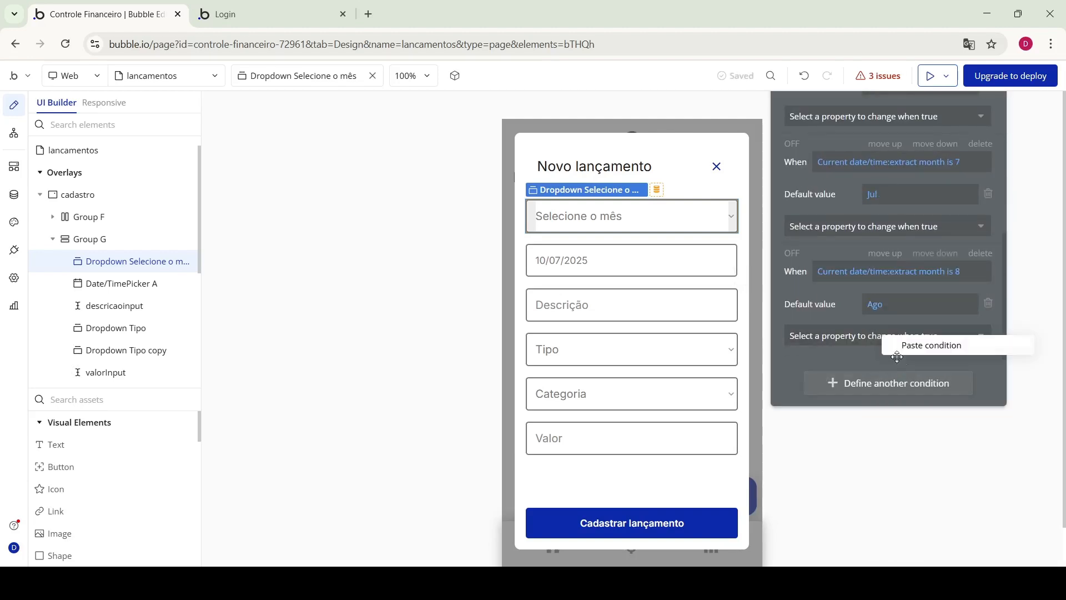
left_click(957, 271)
type("0")
left_click(888, 304)
left_click(883, 506)
right_click(896, 357)
left_click(919, 364)
left_click(957, 271)
type("12")
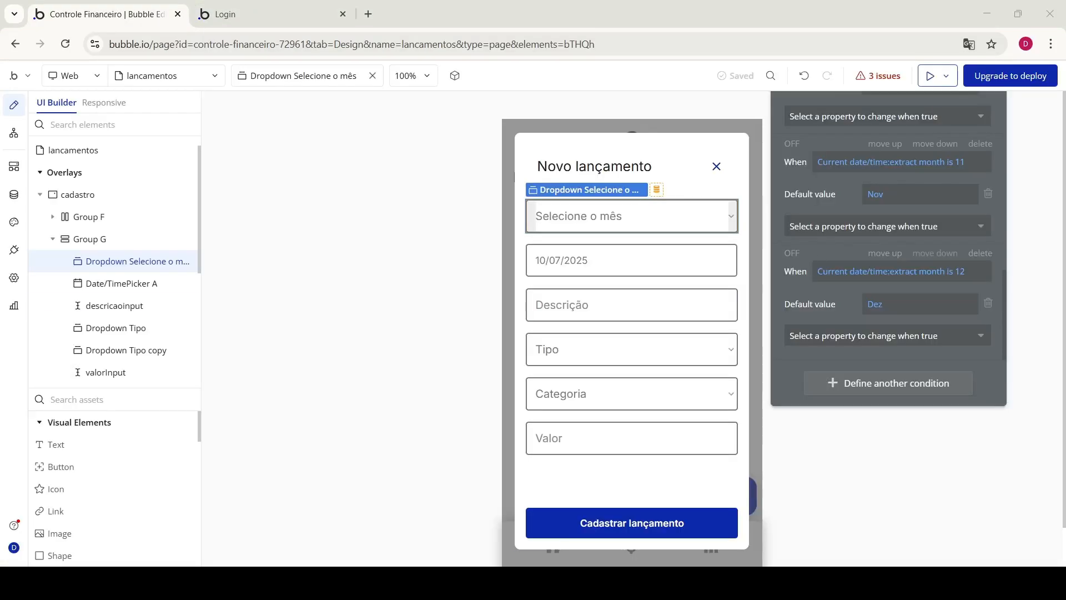
Back in the editor, make the type dropdown list the tipo_lancamento choices
left_click(578, 347)
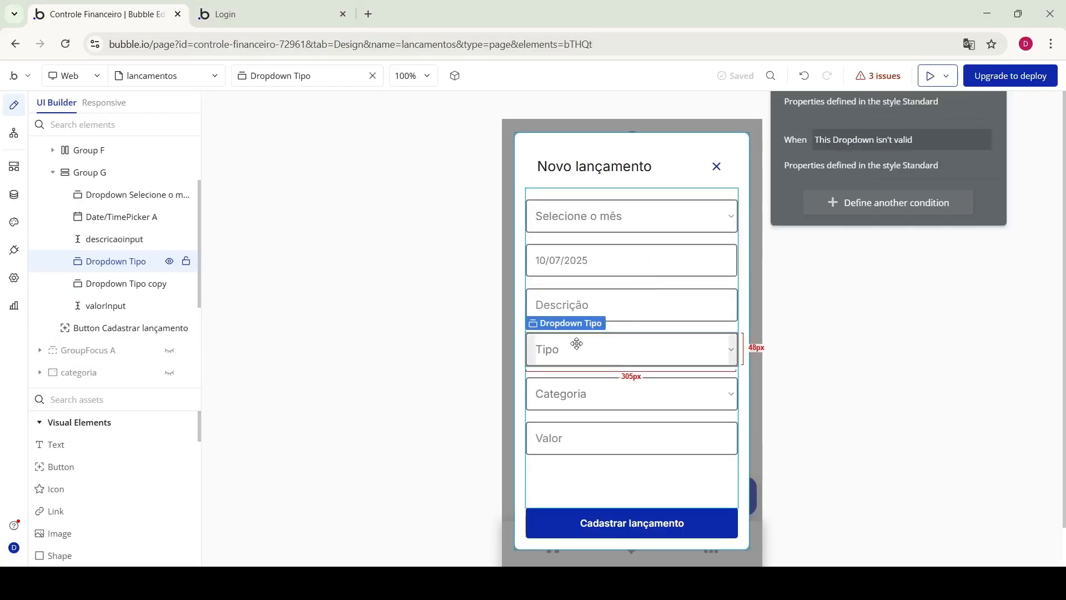
left_click(801, 141)
left_click(920, 229)
left_click(916, 286)
Make the category dropdown list searched Categorias with a capitalized caption
left_click(628, 392)
left_click(920, 229)
left_click(920, 258)
left_click(712, 147)
left_click(624, 205)
left_click(920, 286)
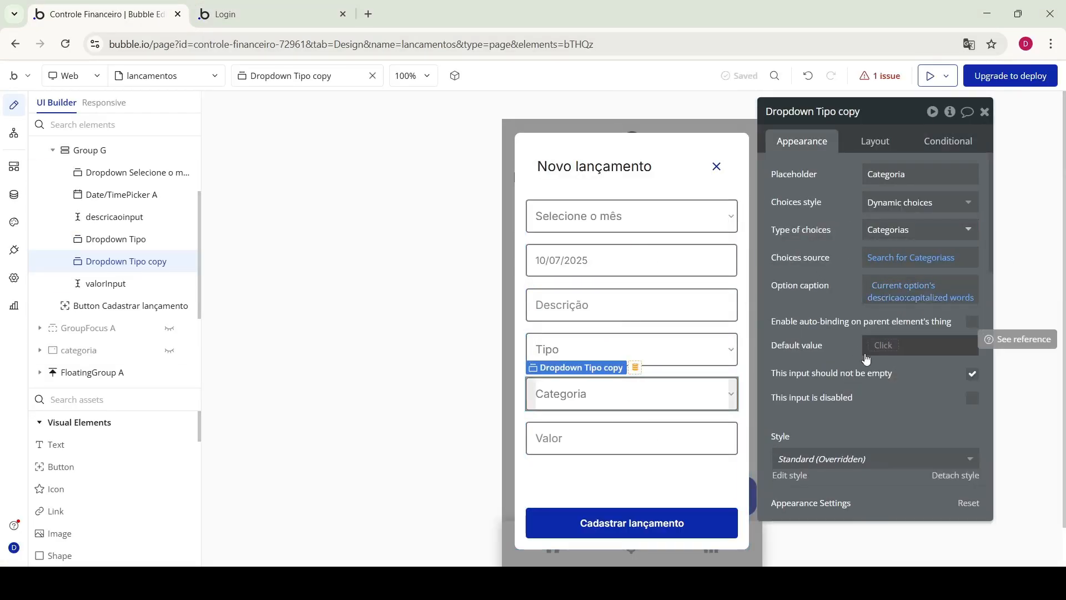
Link the save workflow's categoria field to the category dropdown, renamed 'categoria drop'
left_click(632, 305)
left_click(631, 523)
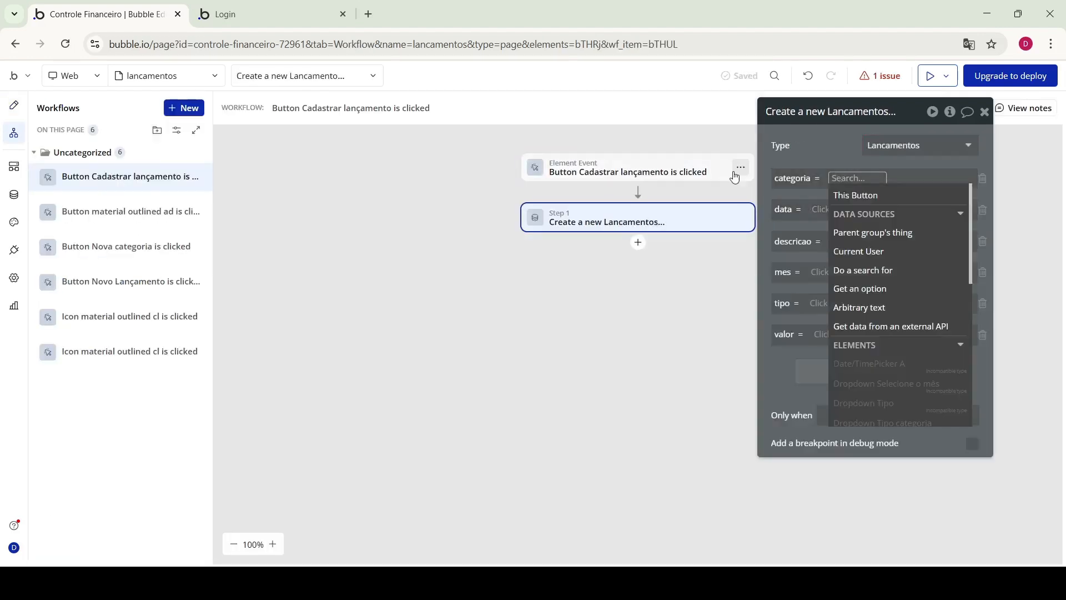
type("cat")
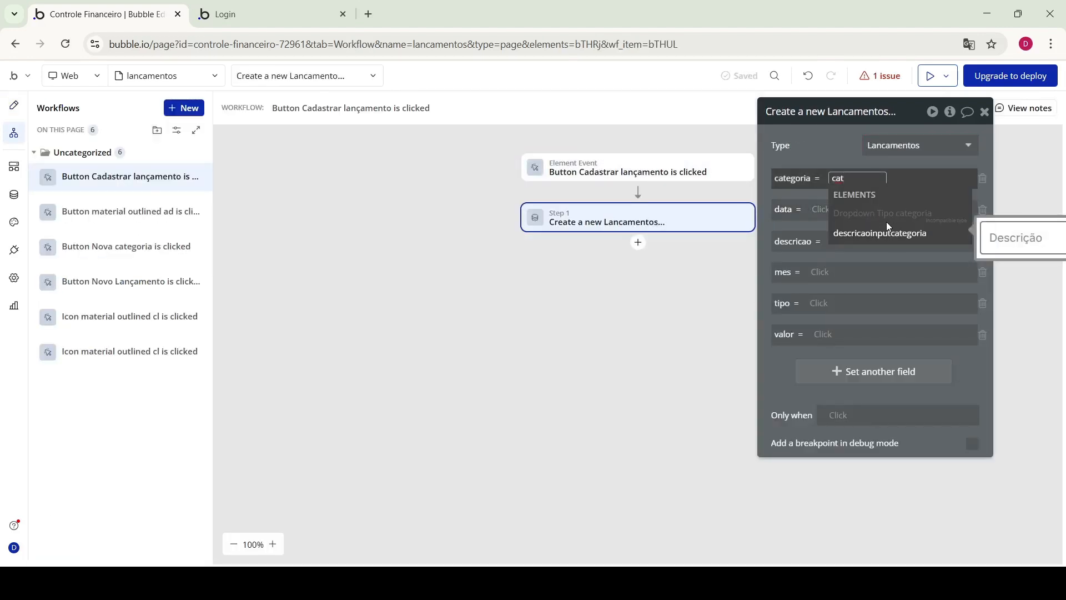
left_click(886, 222)
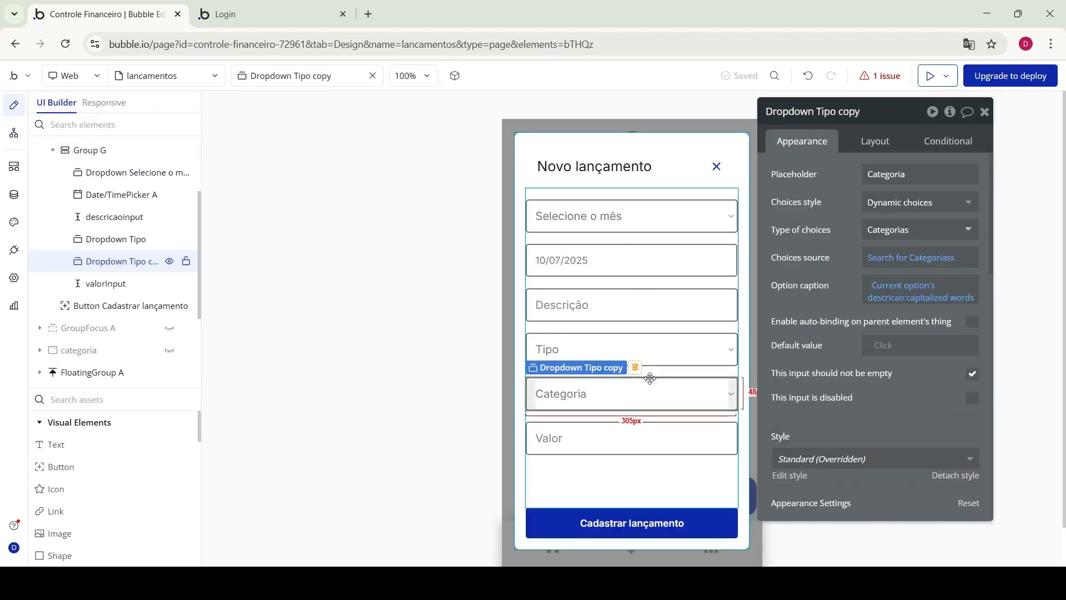
left_click(813, 112)
type("categoria drop")
Set the new entry's valor field to the value input's value
left_click(632, 260)
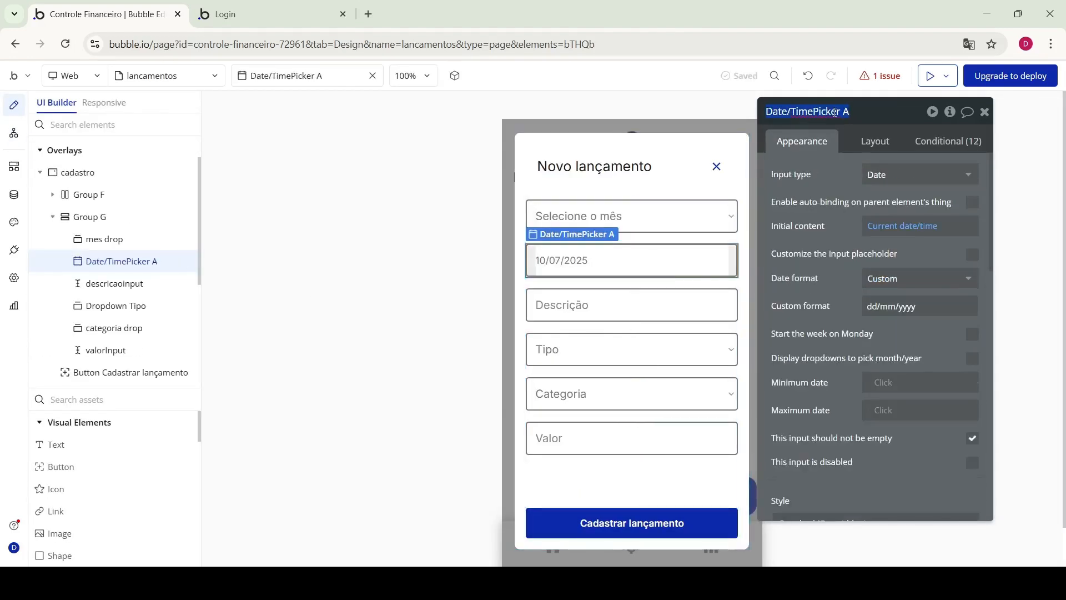
left_click(632, 348)
left_click(887, 233)
left_click(828, 271)
left_click(822, 334)
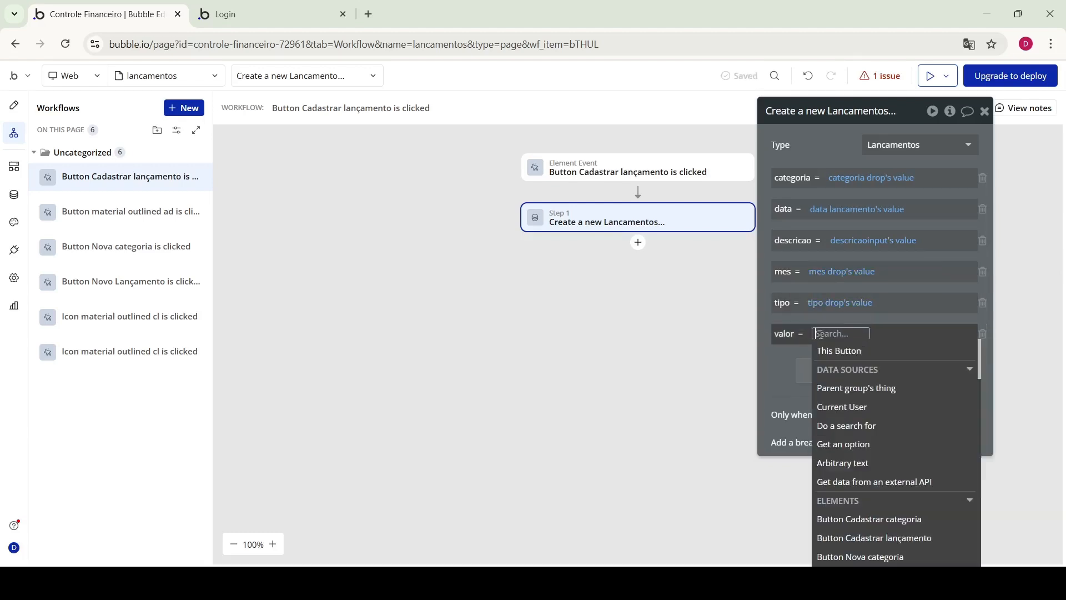
type("valo")
left_click(881, 369)
left_click(881, 371)
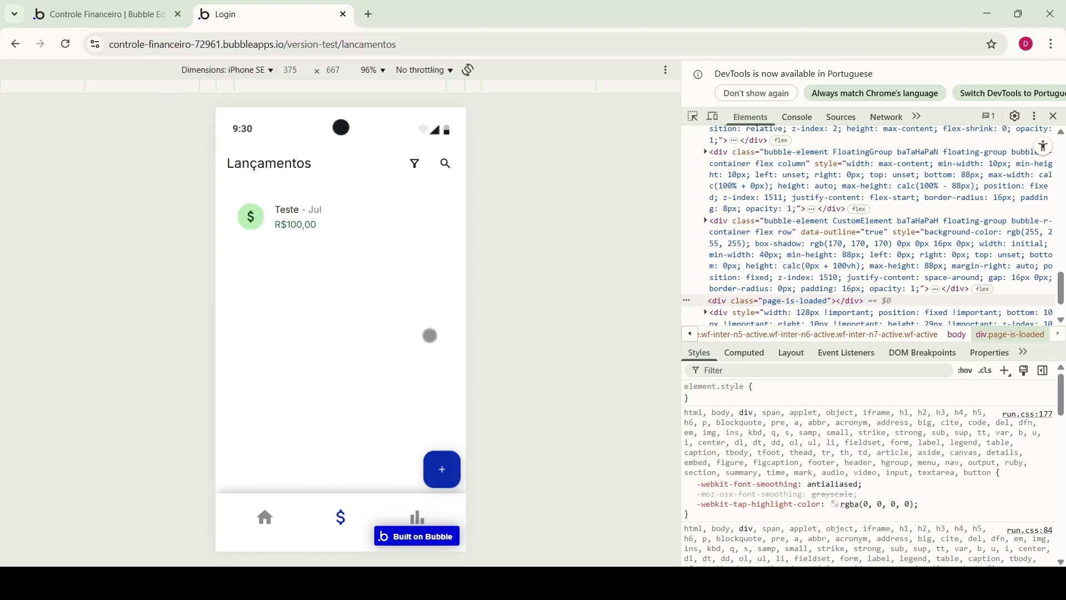
Open a new lançamento form in the preview and settle its month on Abr
left_click(443, 469)
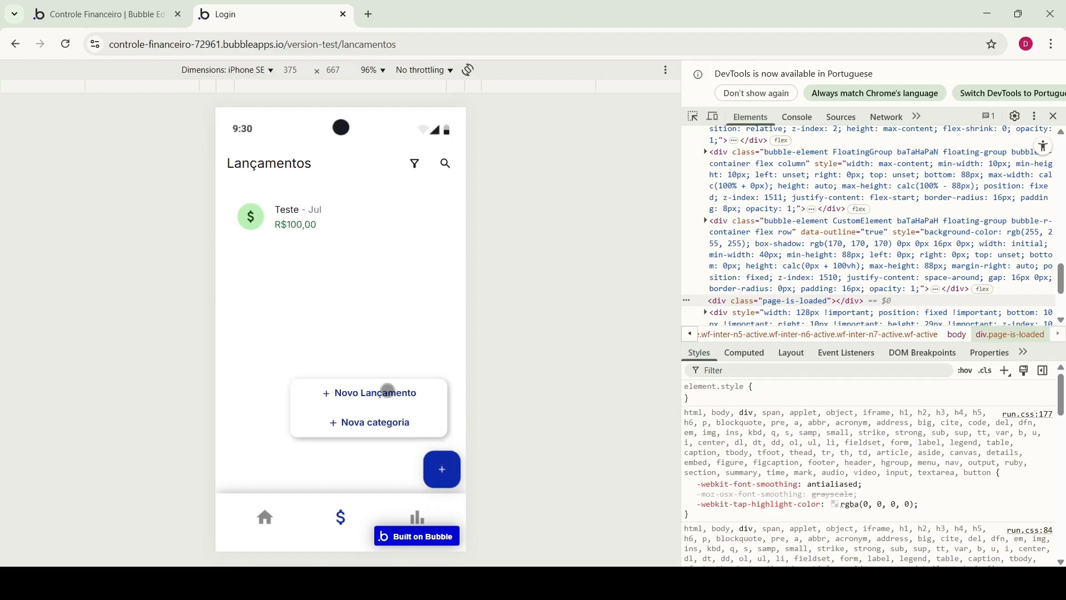
left_click(388, 392)
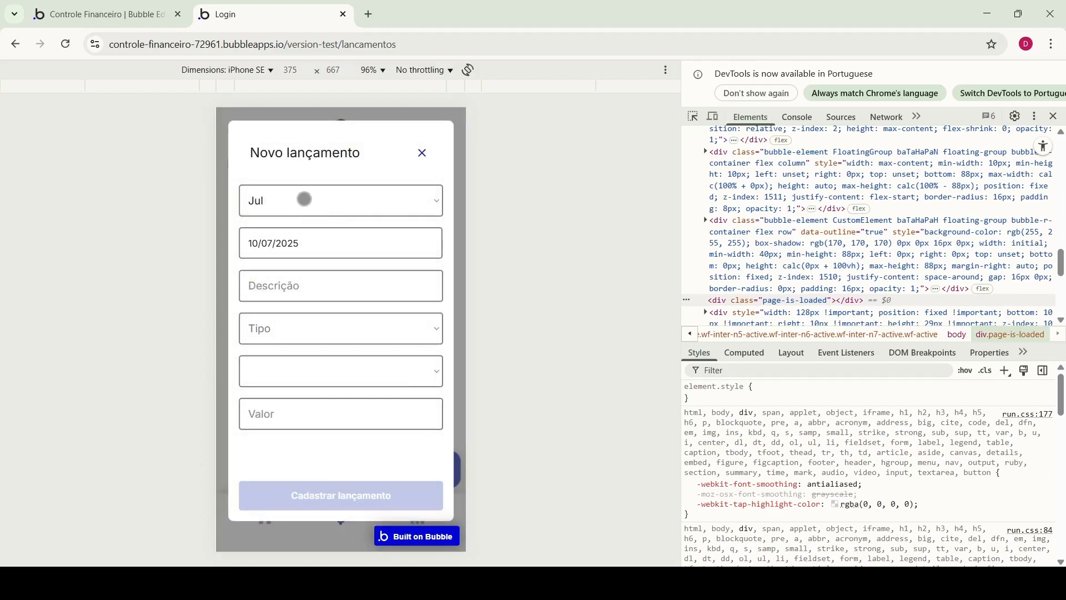
left_click(271, 201)
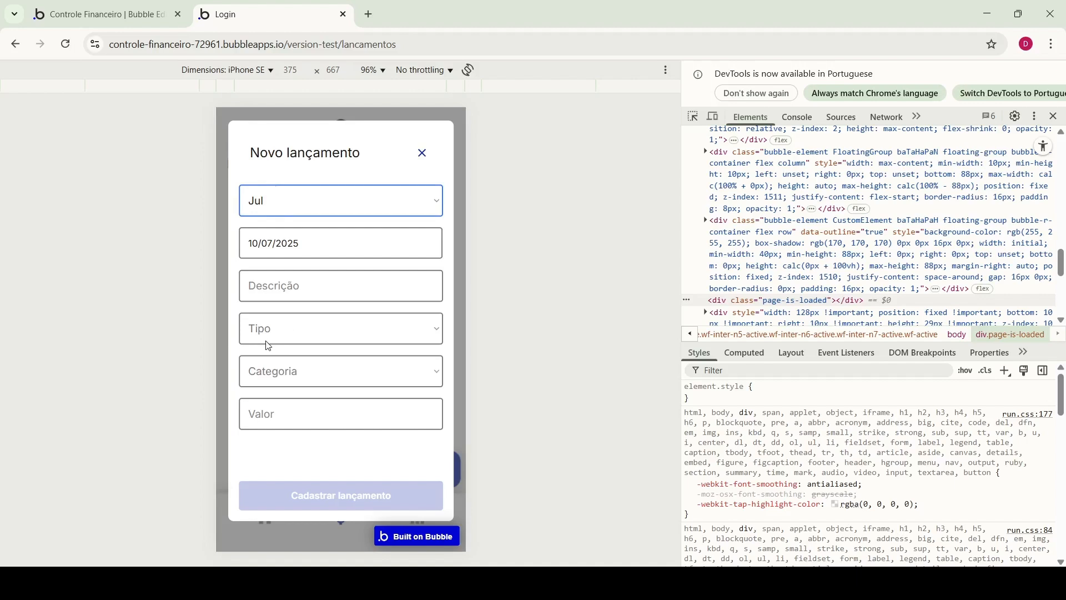
left_click(254, 181)
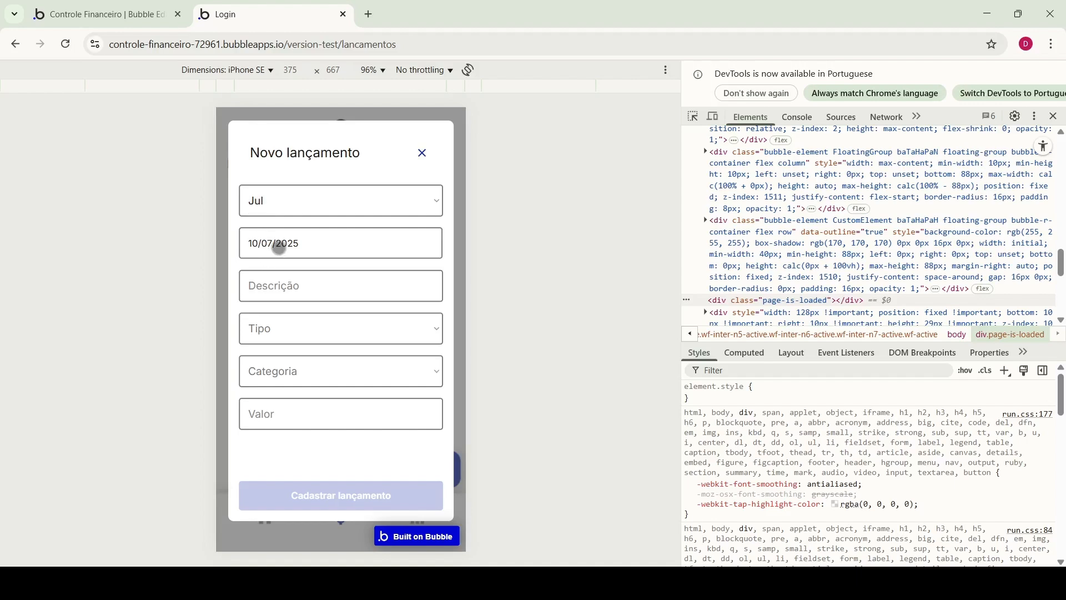
left_click(273, 196)
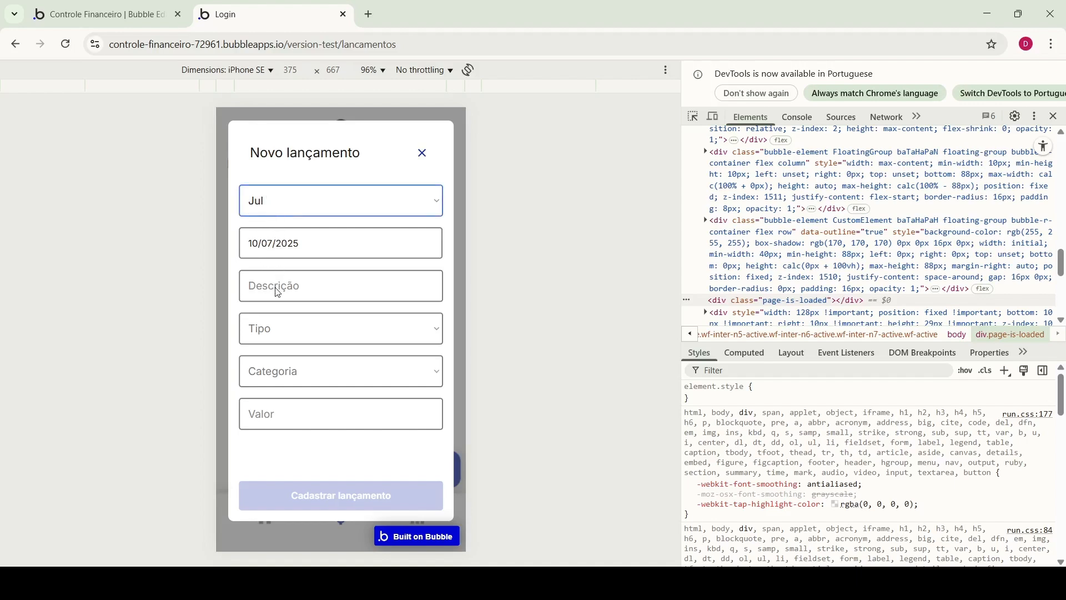
left_click(266, 365)
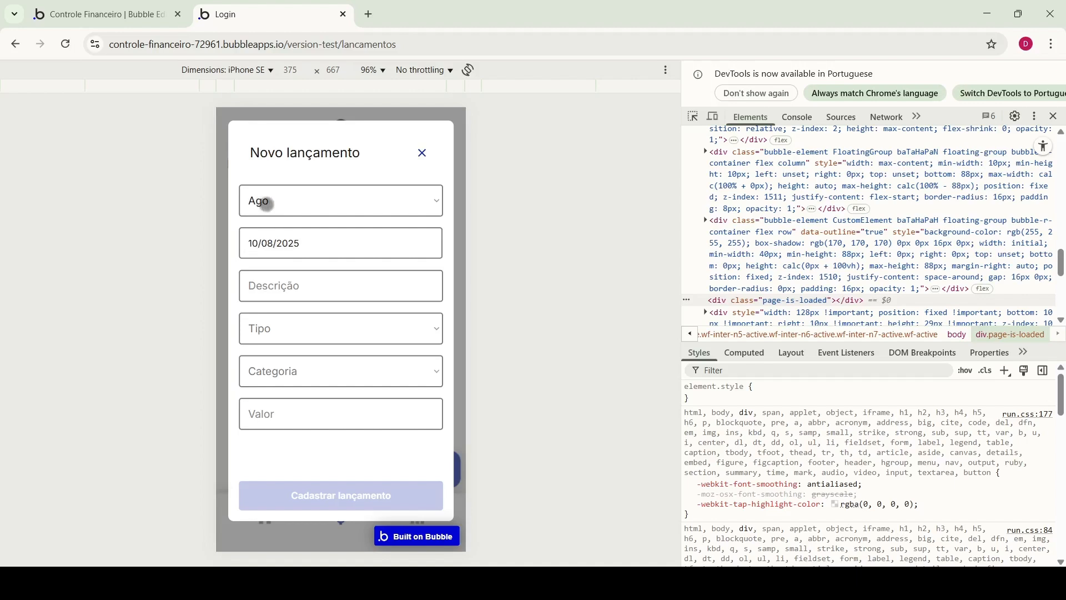
left_click(270, 203)
left_click(272, 414)
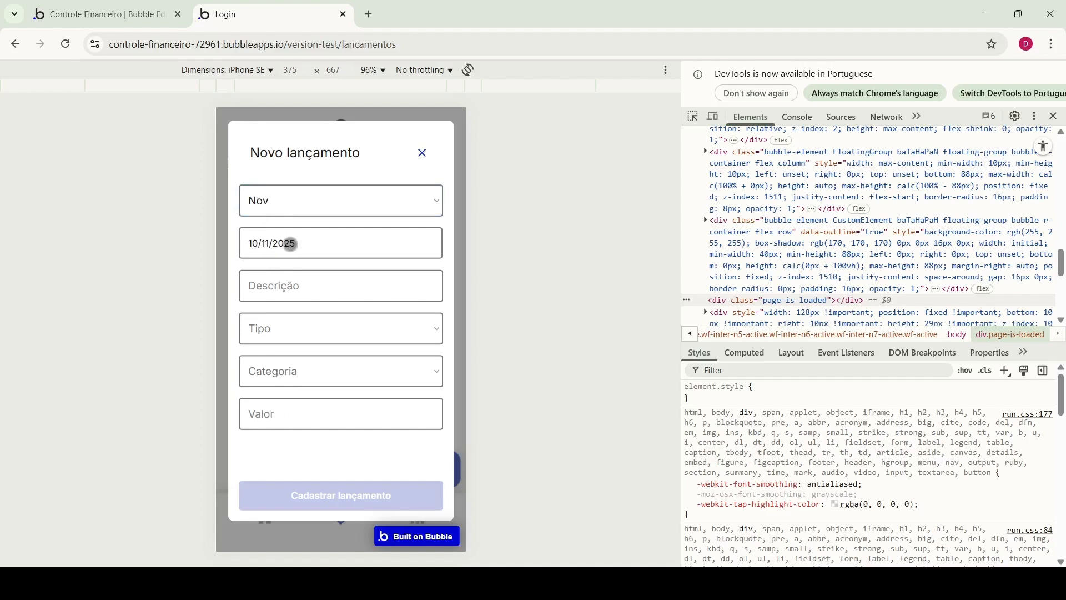
left_click(290, 244)
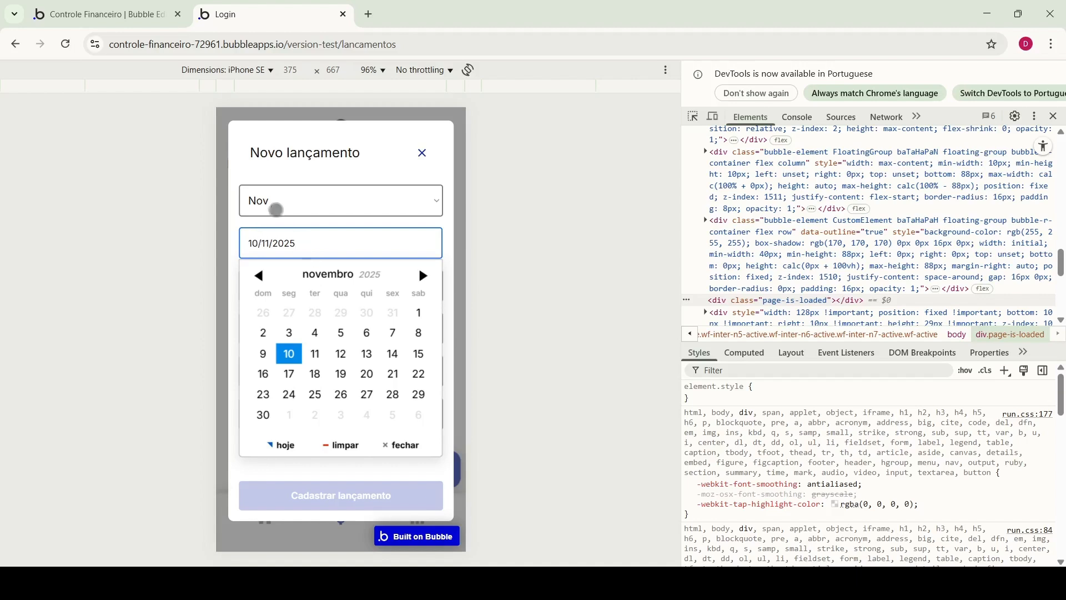
left_click(270, 194)
left_click(266, 335)
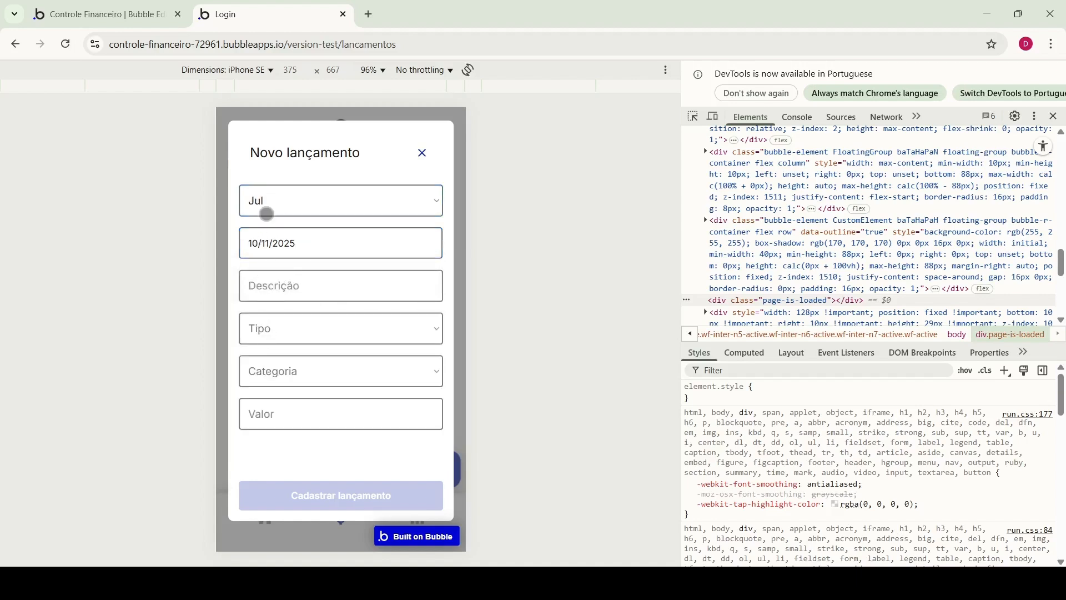
left_click(266, 286)
Enter 'teste abril' as a Receita under Salário worth 1.300 and save it
left_click(273, 286)
type("teste a")
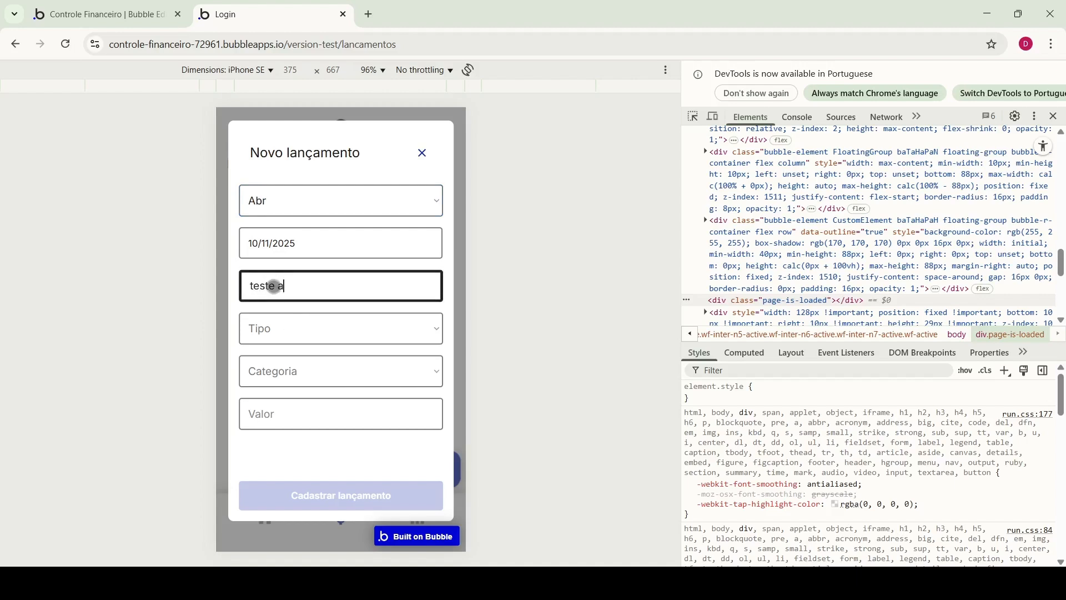
type("bril")
left_click(302, 334)
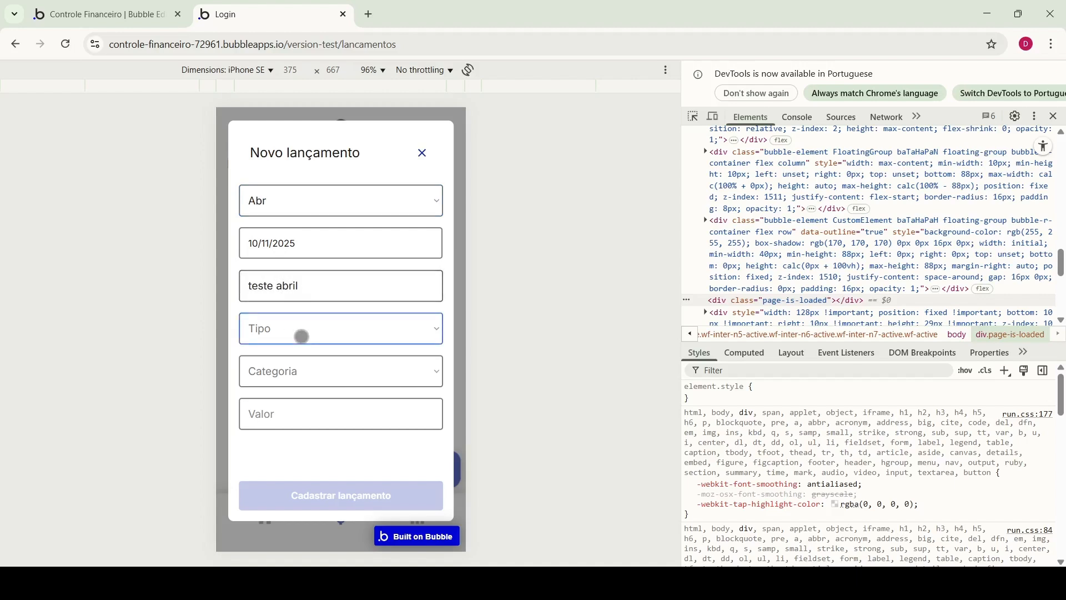
left_click(283, 352)
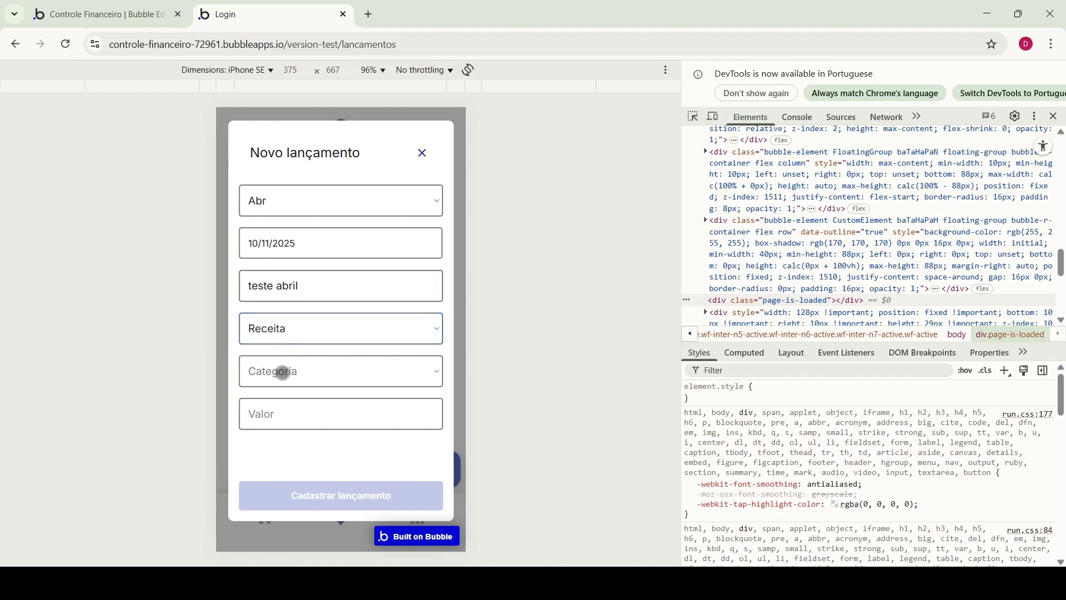
left_click(282, 372)
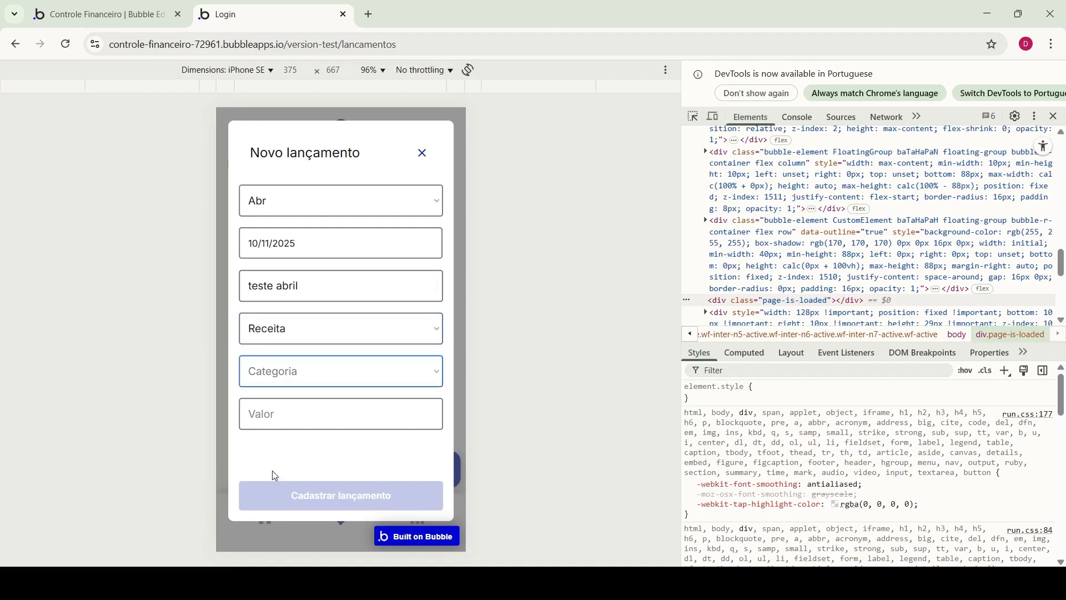
left_click(275, 488)
left_click(286, 416)
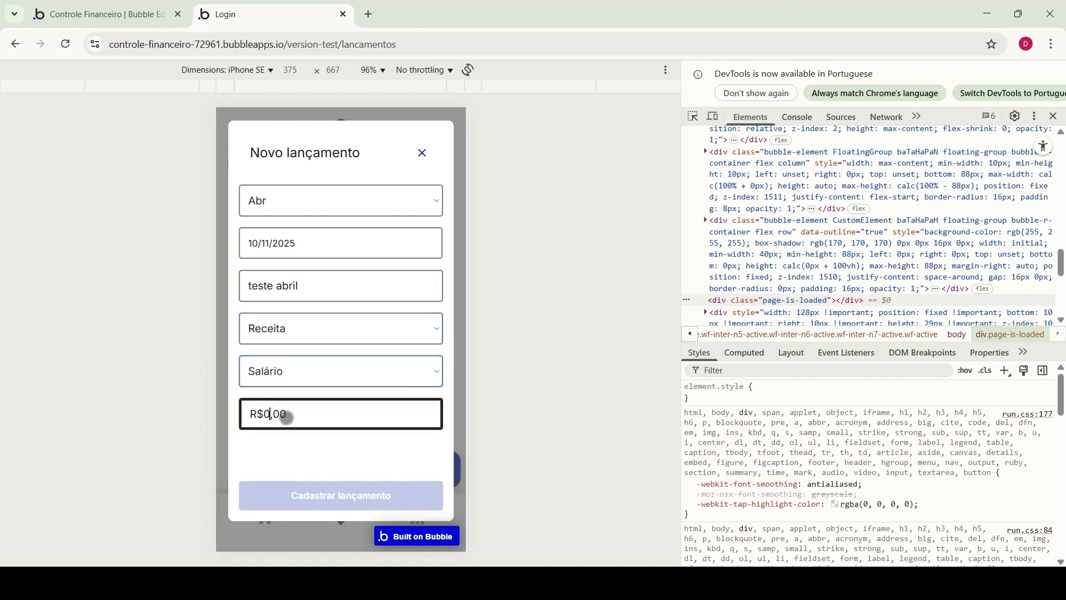
type("1.300")
left_click(338, 504)
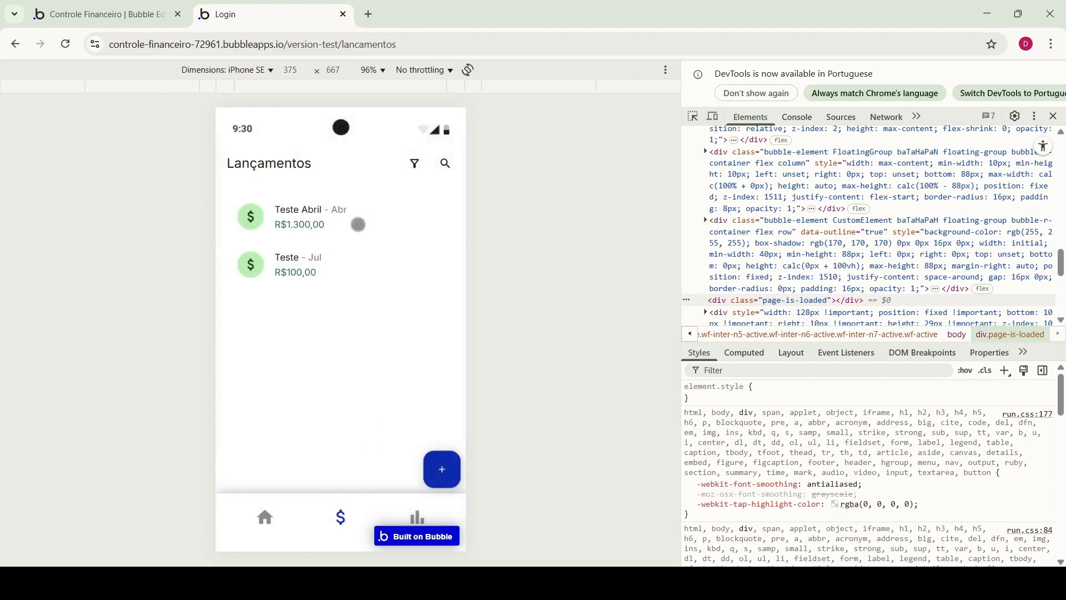
Create the Despesa category 'nova categoria', correcting the typo in its name
left_click(442, 469)
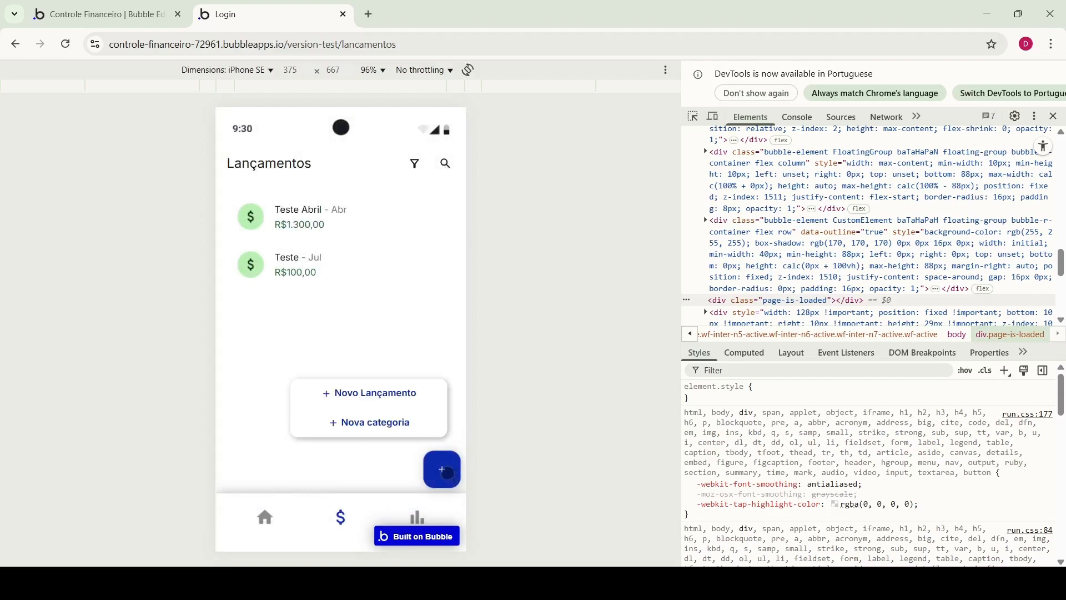
left_click(377, 424)
left_click(306, 206)
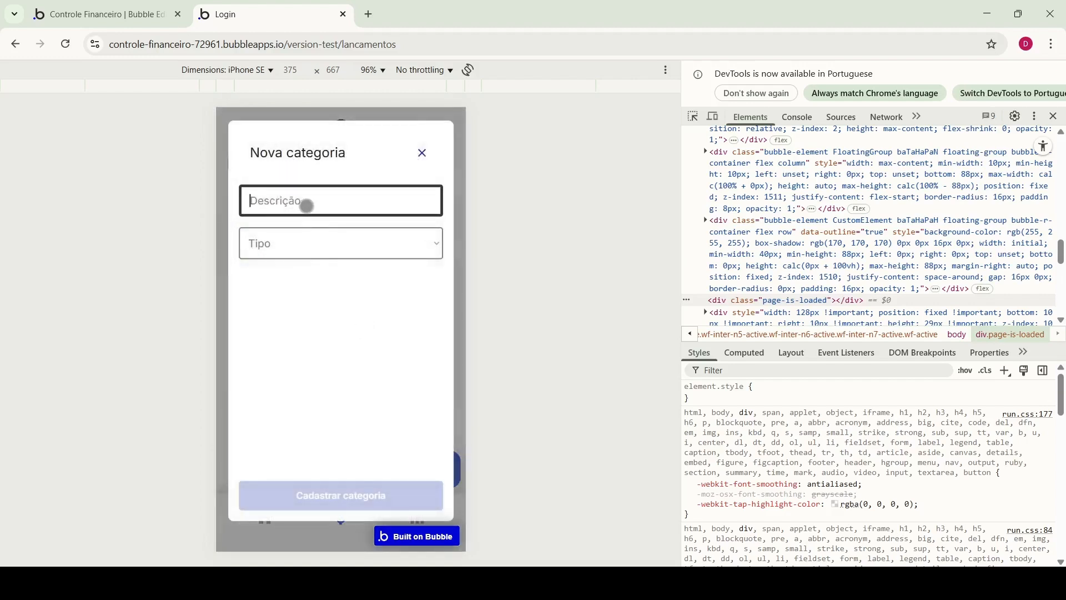
type("nova va")
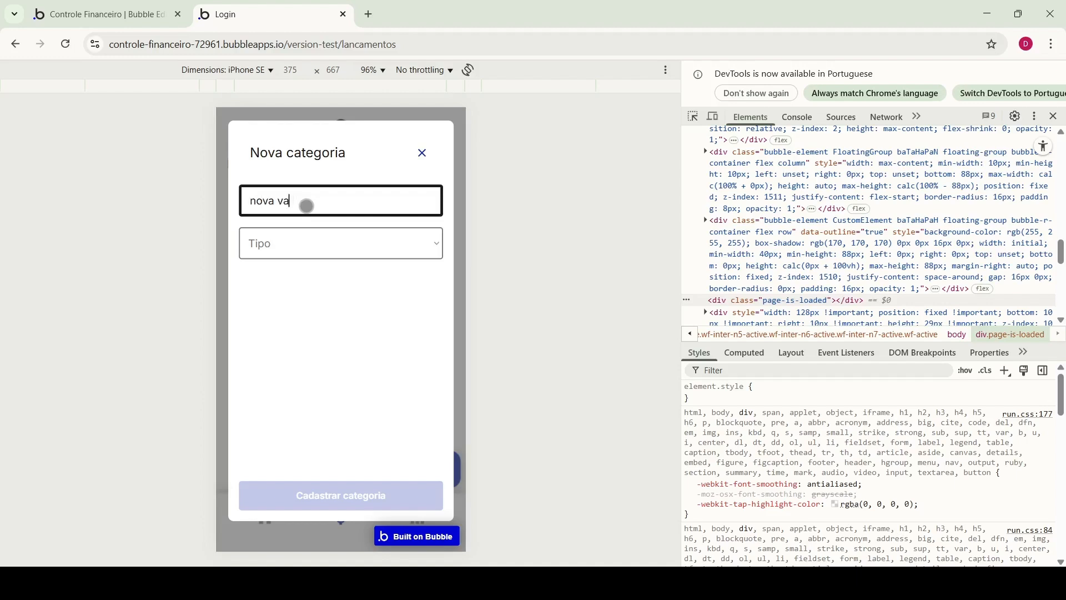
type("tegoria")
left_click(285, 204)
key("Delete")
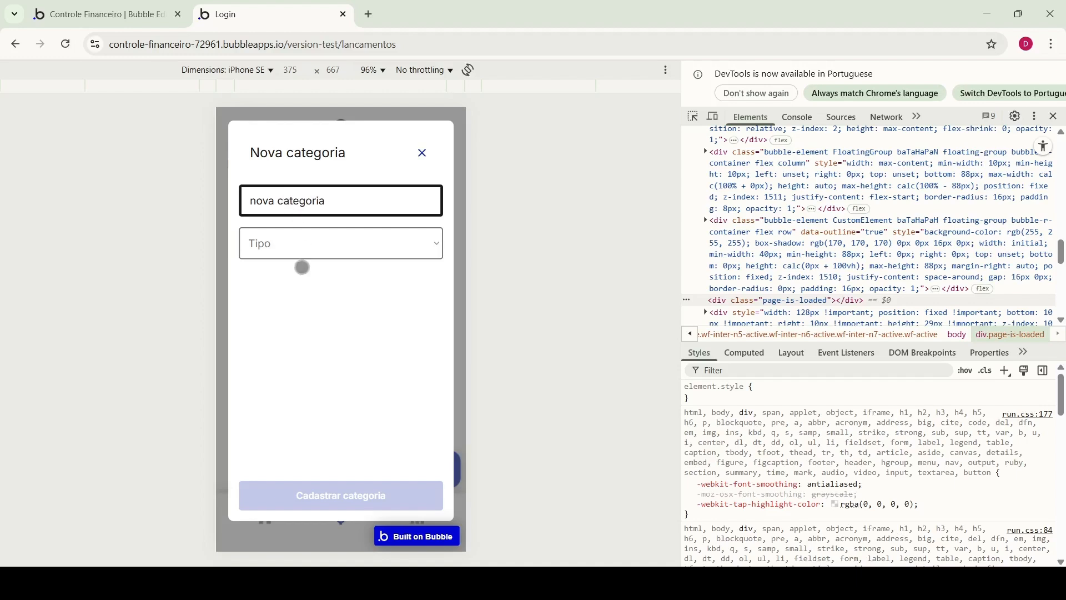
type("c")
key("Tab")
key("Down")
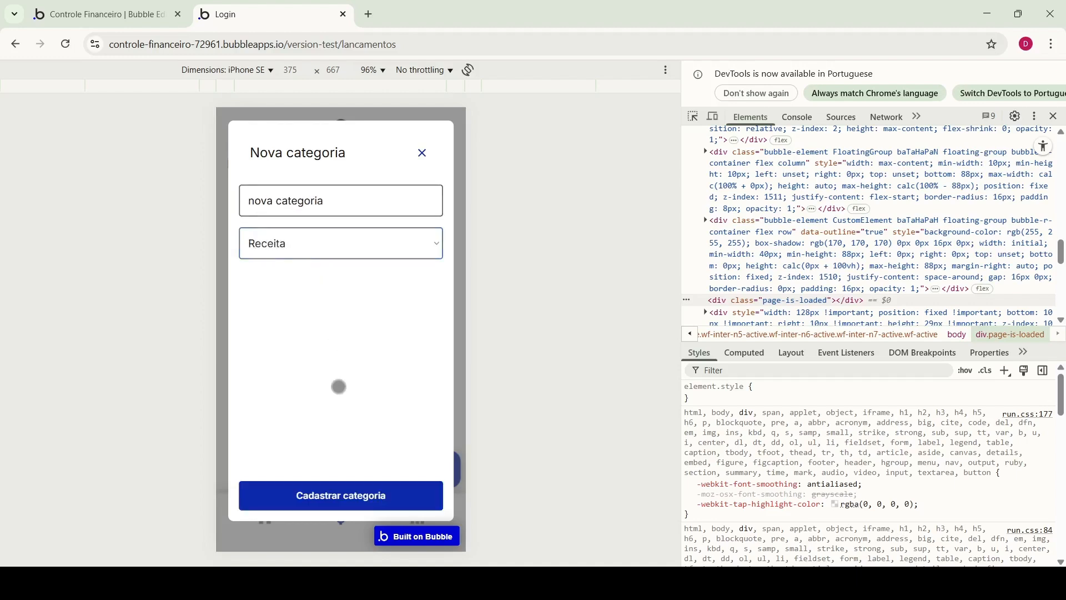
left_click(280, 290)
left_click(353, 494)
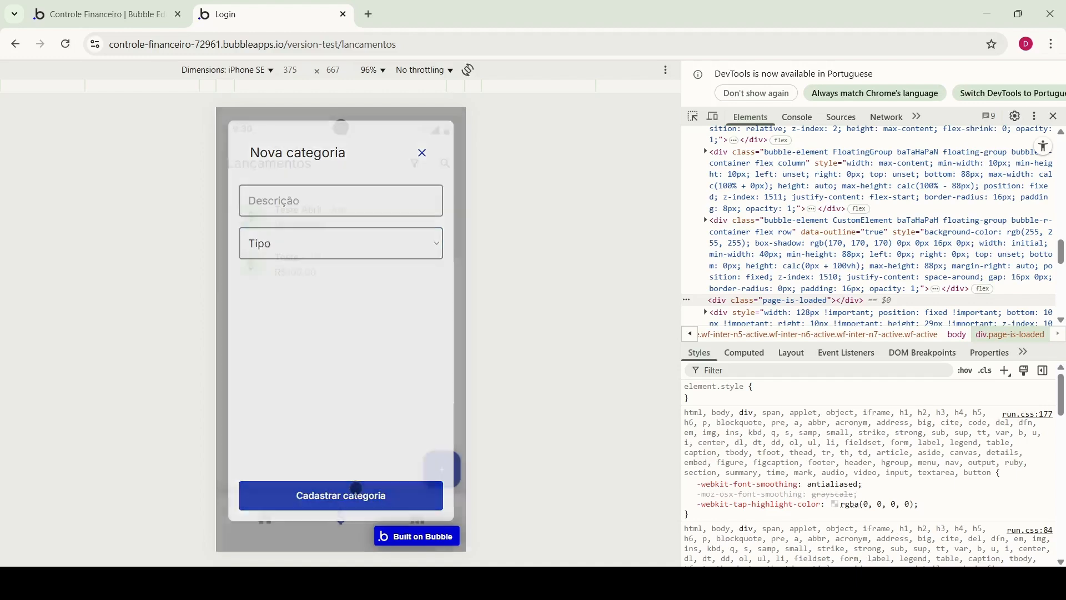
Save a Mai Despesa 'desp' under Nova Categoria for R$300,00, then reopen Novo Lançamento
left_click(441, 471)
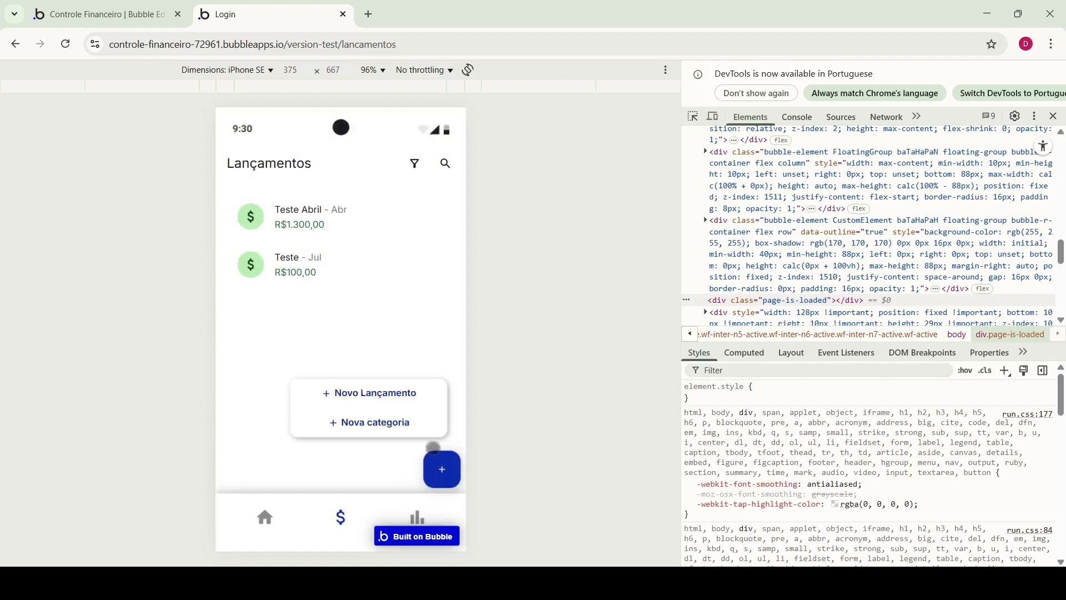
left_click(377, 395)
left_click(292, 288)
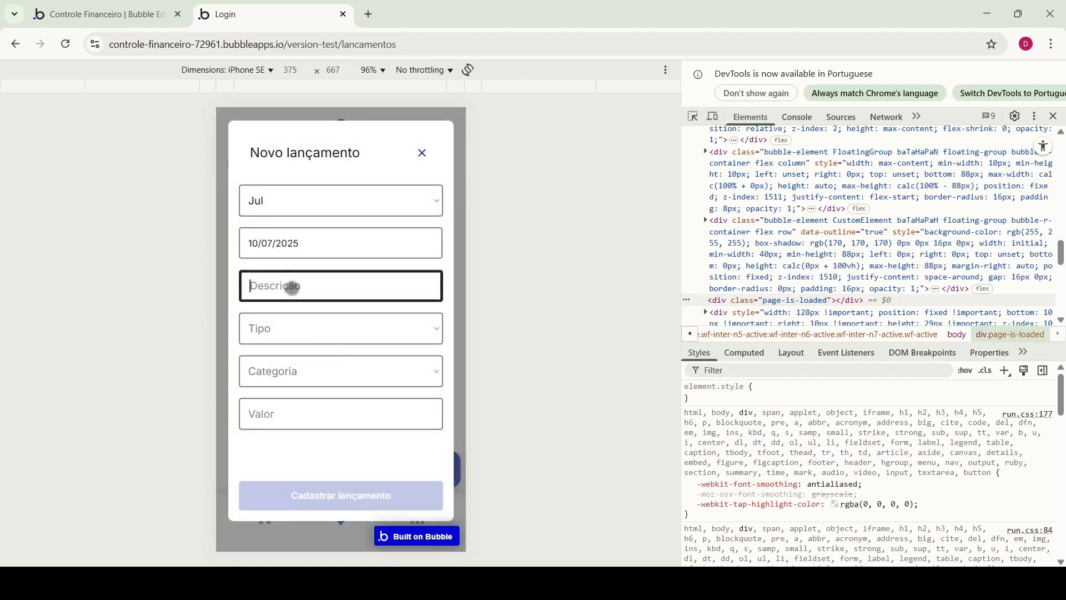
type("despesa")
left_click(278, 202)
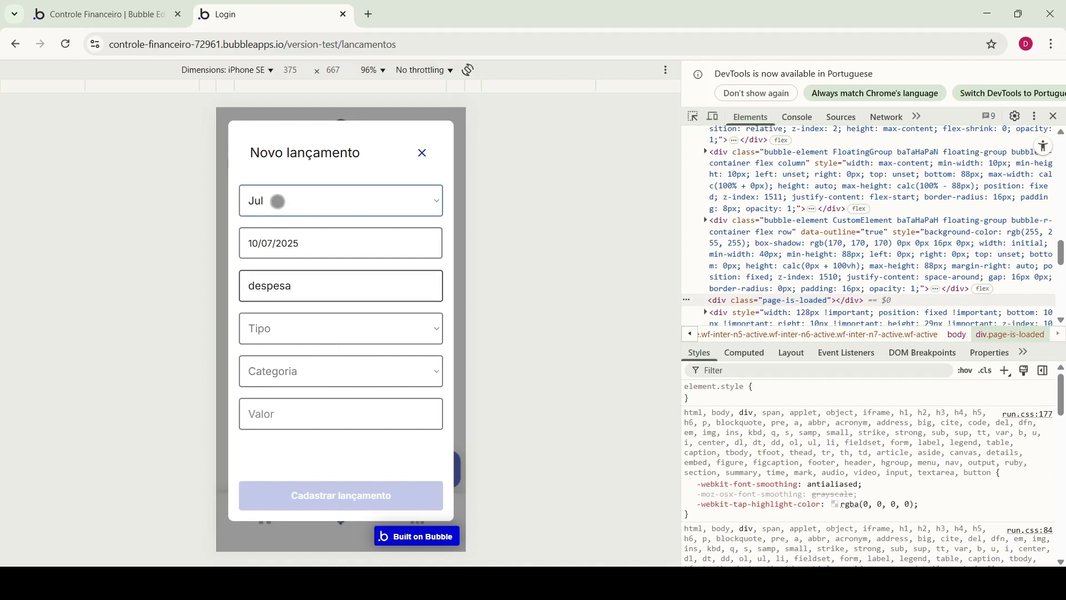
left_click(270, 300)
left_click(279, 324)
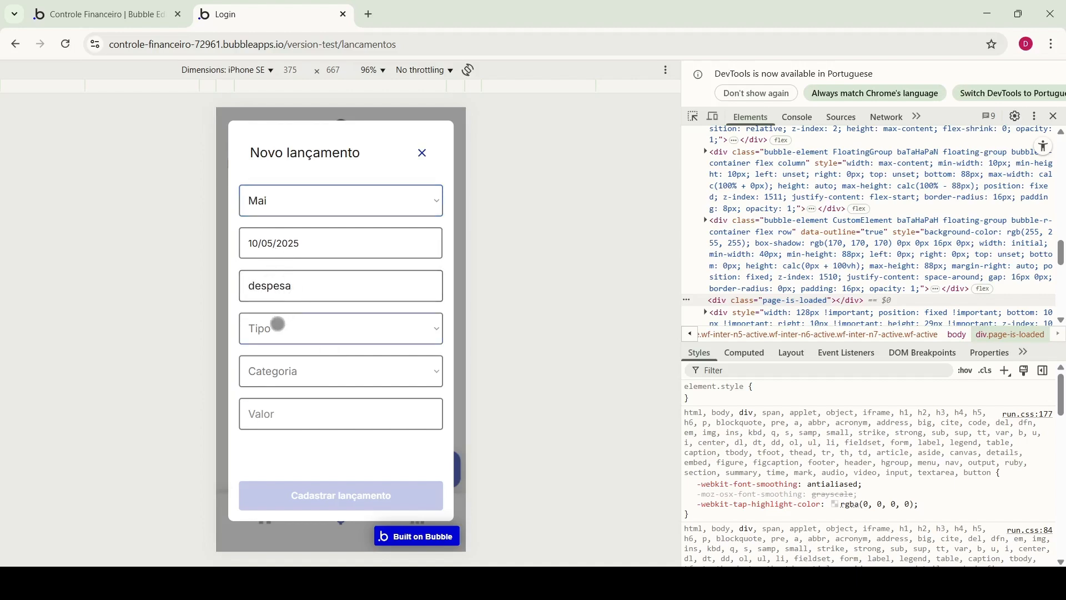
left_click(276, 374)
left_click(278, 374)
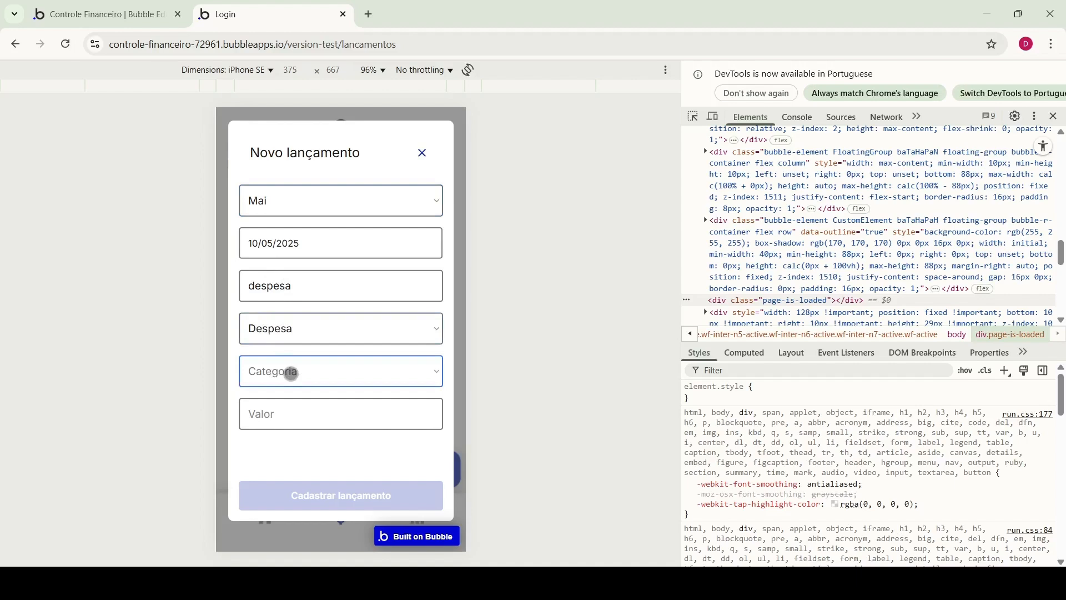
left_click(277, 535)
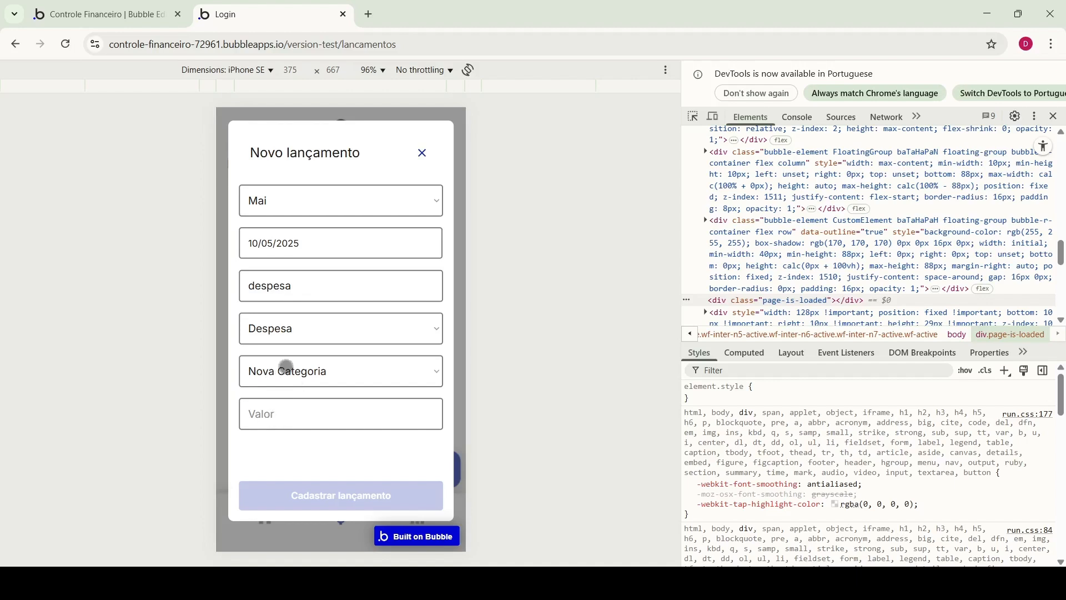
left_click(283, 409)
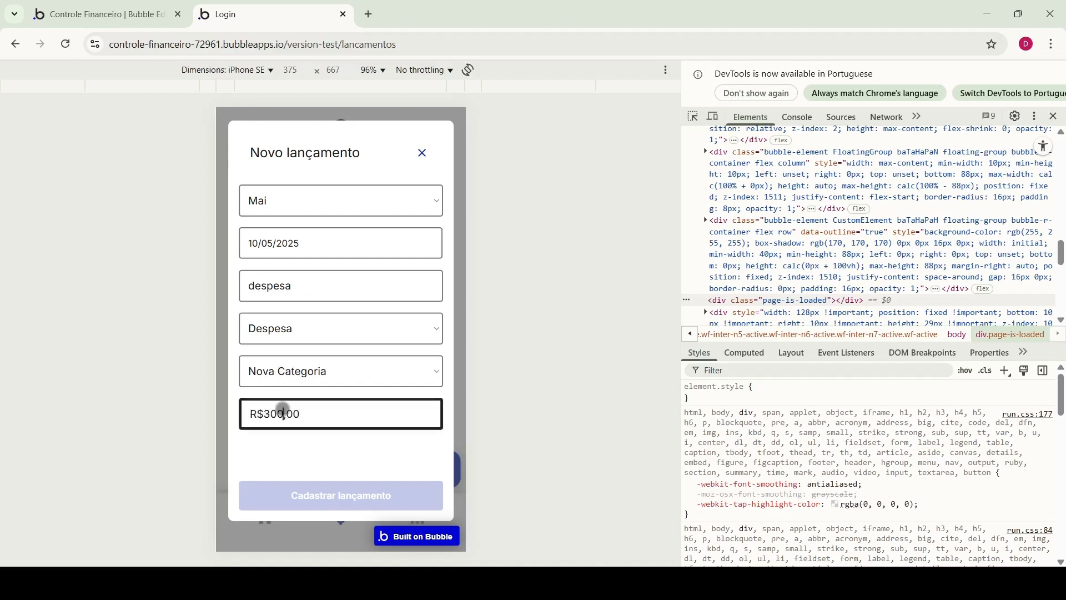
left_click(348, 452)
left_click(374, 492)
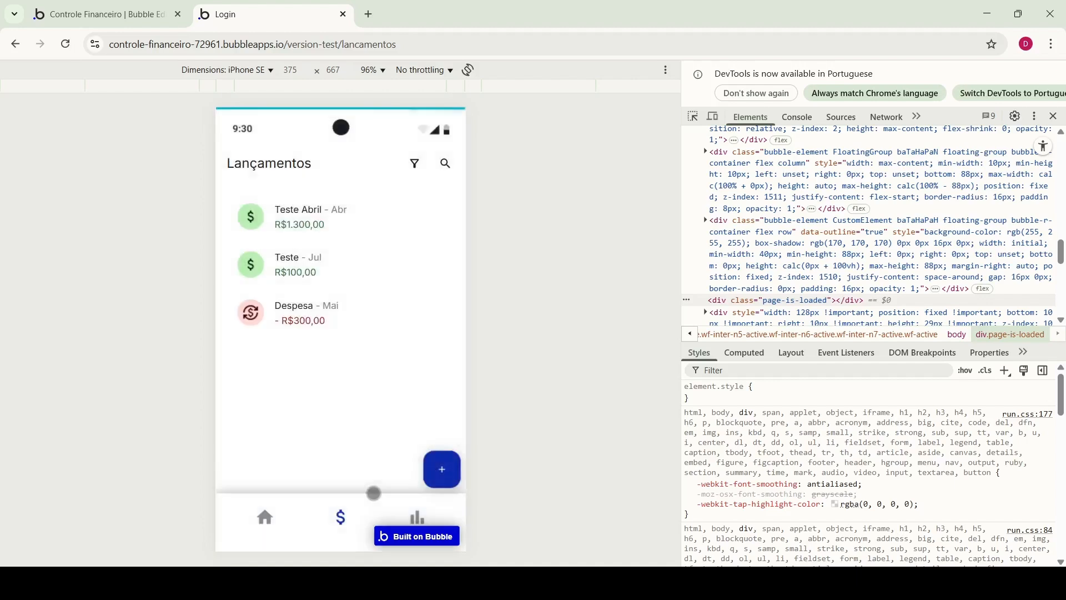
left_click(441, 471)
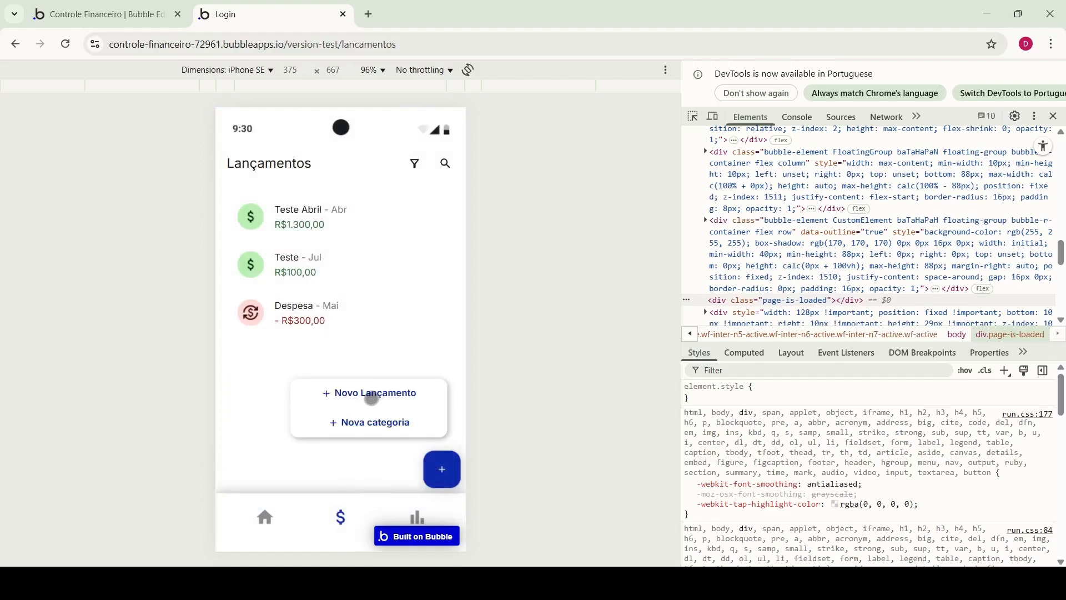
left_click(372, 398)
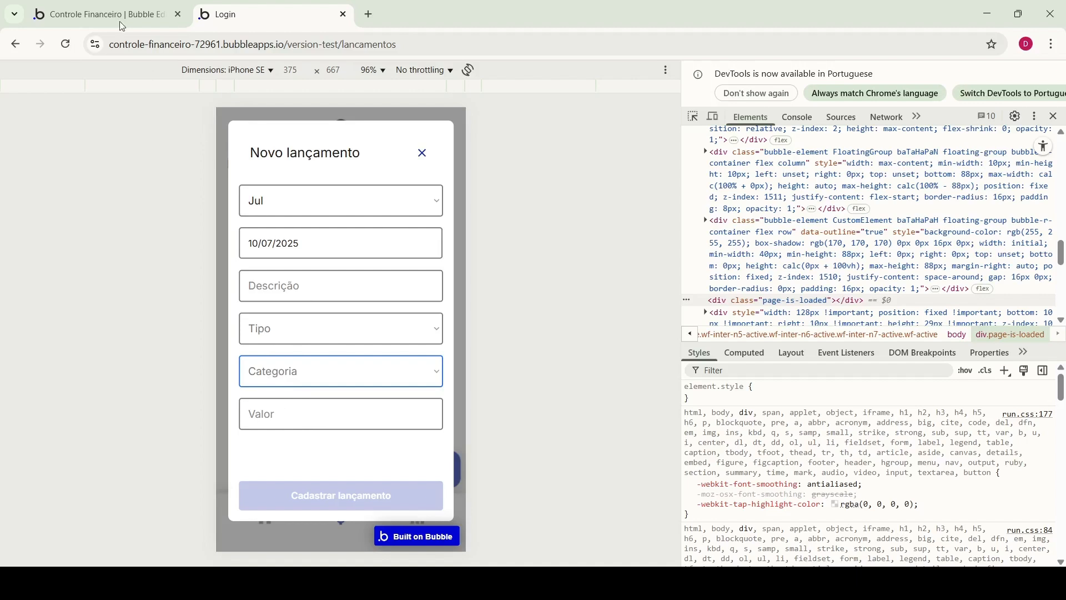
In the editor's design view, select the Novo lançamento popup's Categoria dropdown
left_click(89, 5)
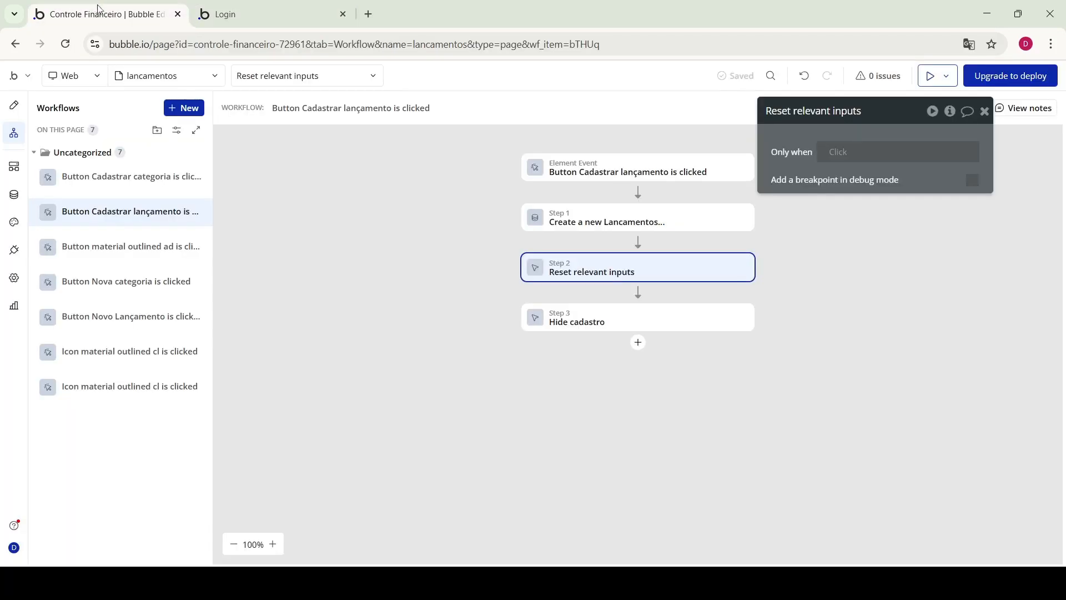
left_click(13, 105)
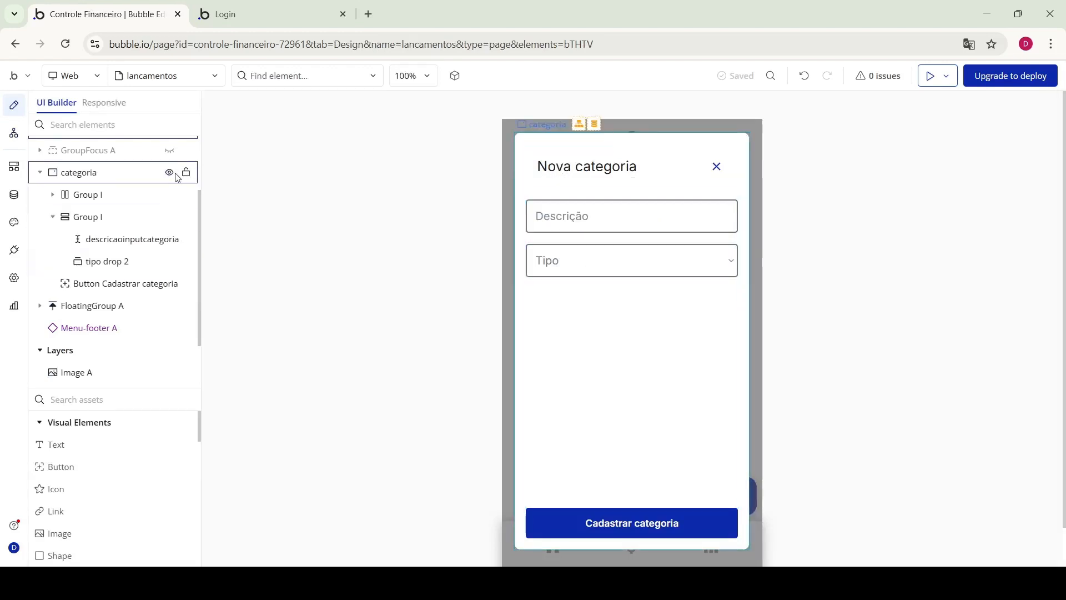
scroll(171, 183, "up", 3)
left_click(175, 217)
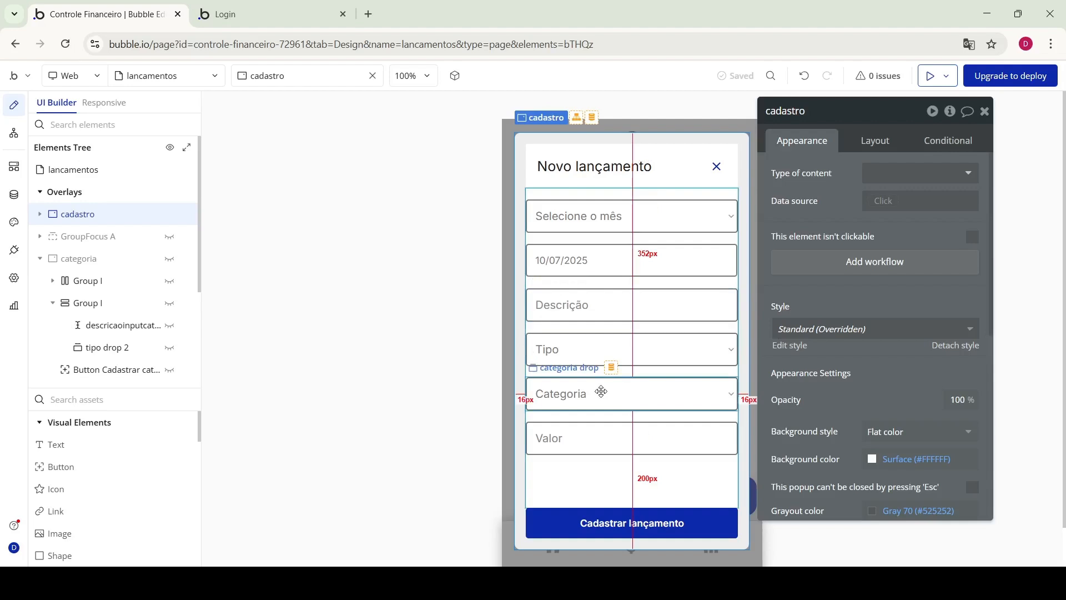
left_click(603, 399)
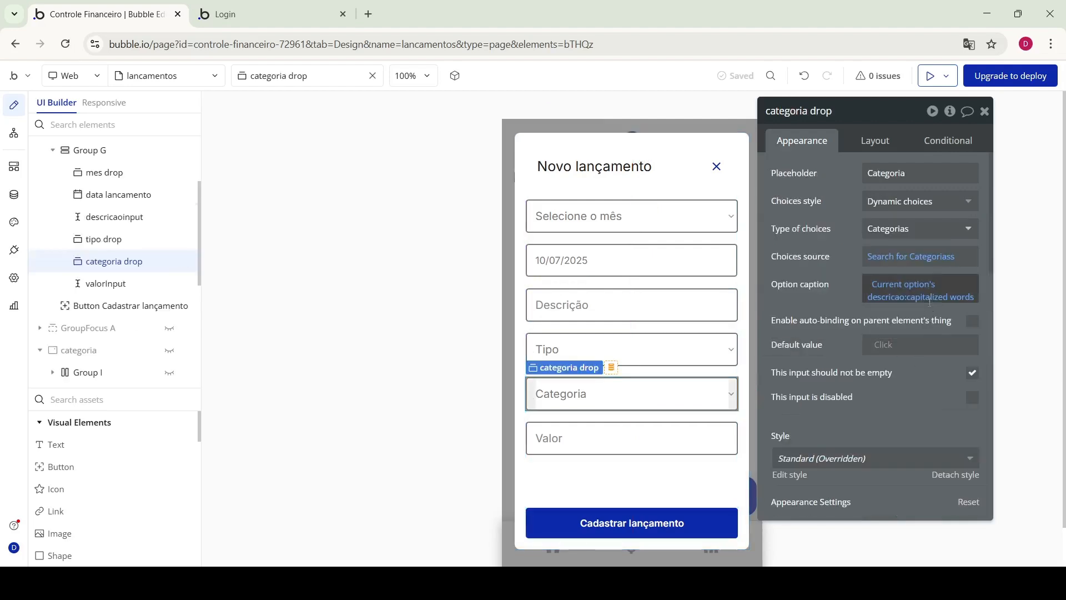
Set the category choices to Categorias:filtered with tipo = tipo drop's value
left_click(944, 262)
left_click(937, 269)
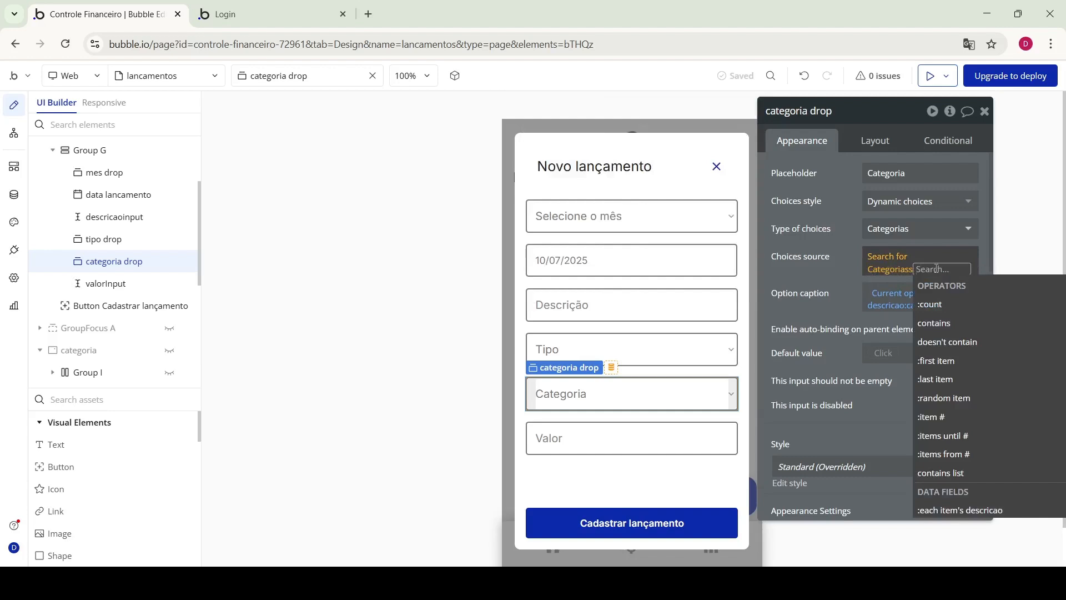
type("fil")
left_click(938, 303)
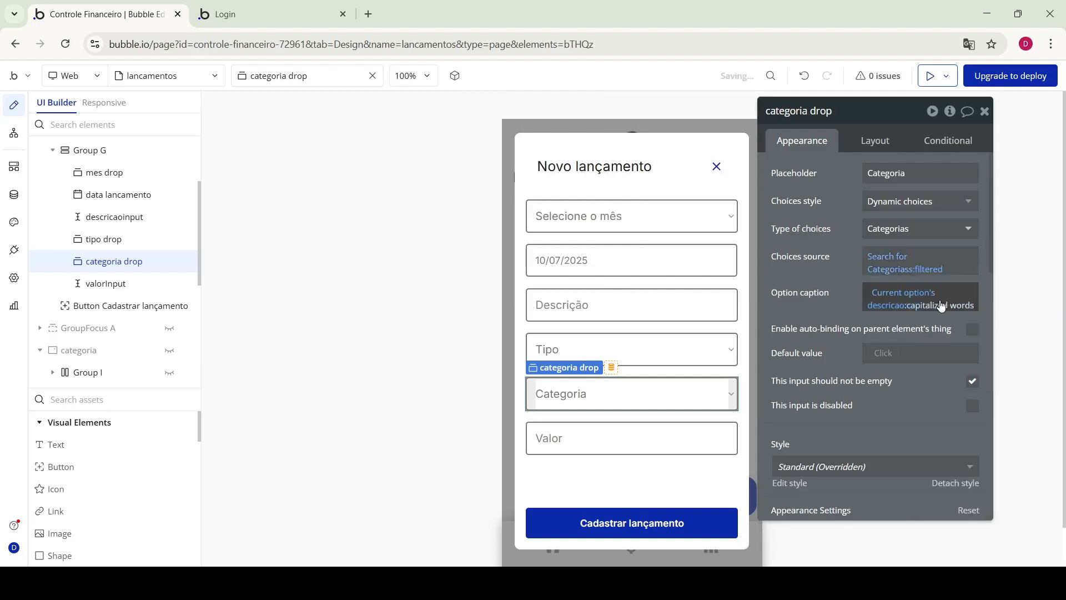
left_click(641, 161)
left_click(555, 151)
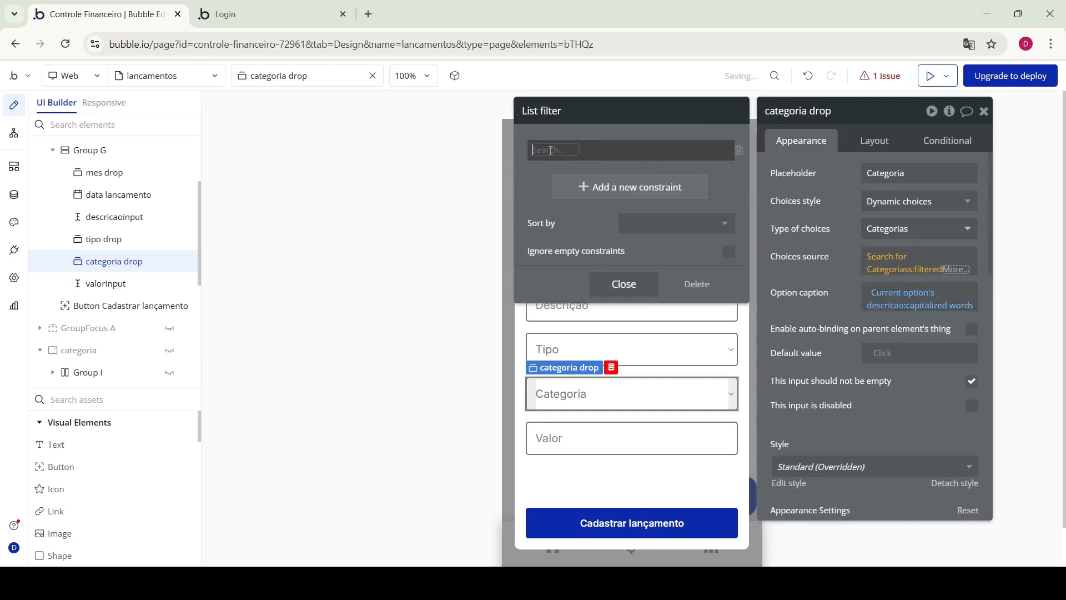
left_click(562, 183)
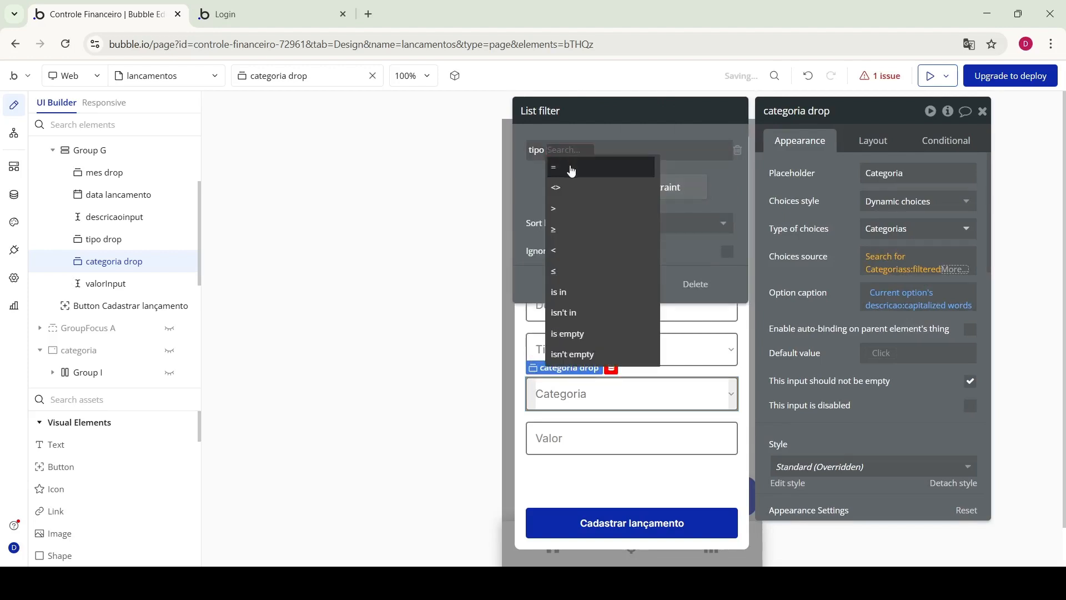
left_click(571, 169)
left_click(570, 151)
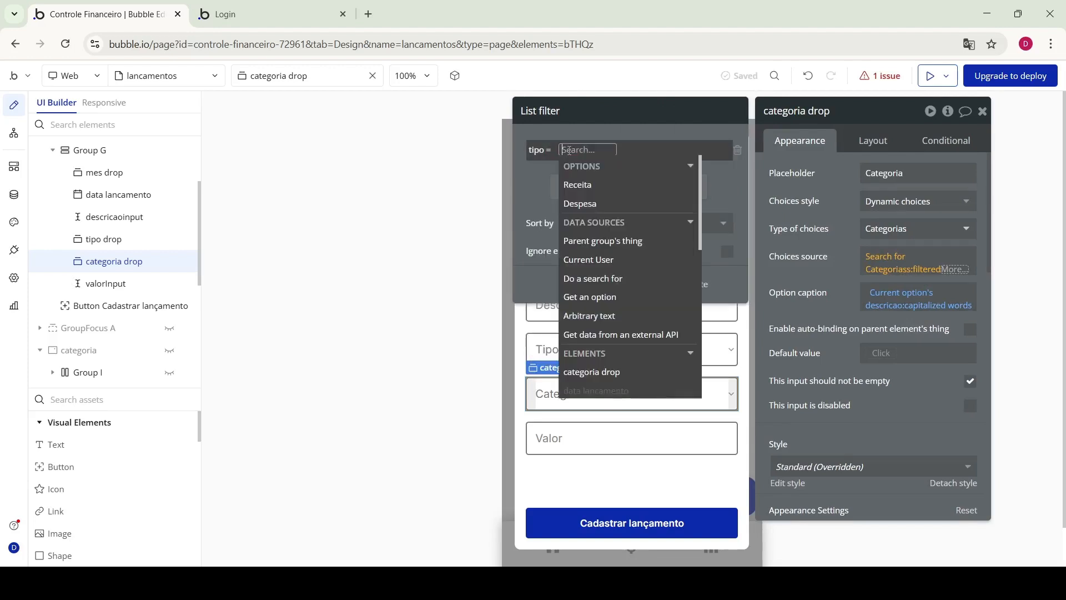
type("ti")
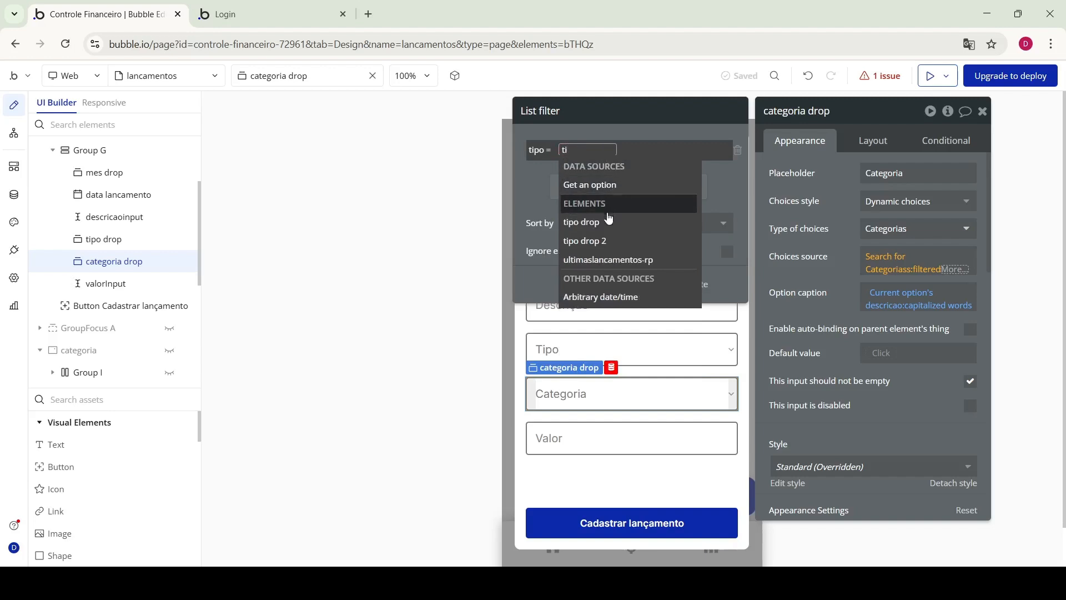
left_click(608, 224)
left_click(616, 184)
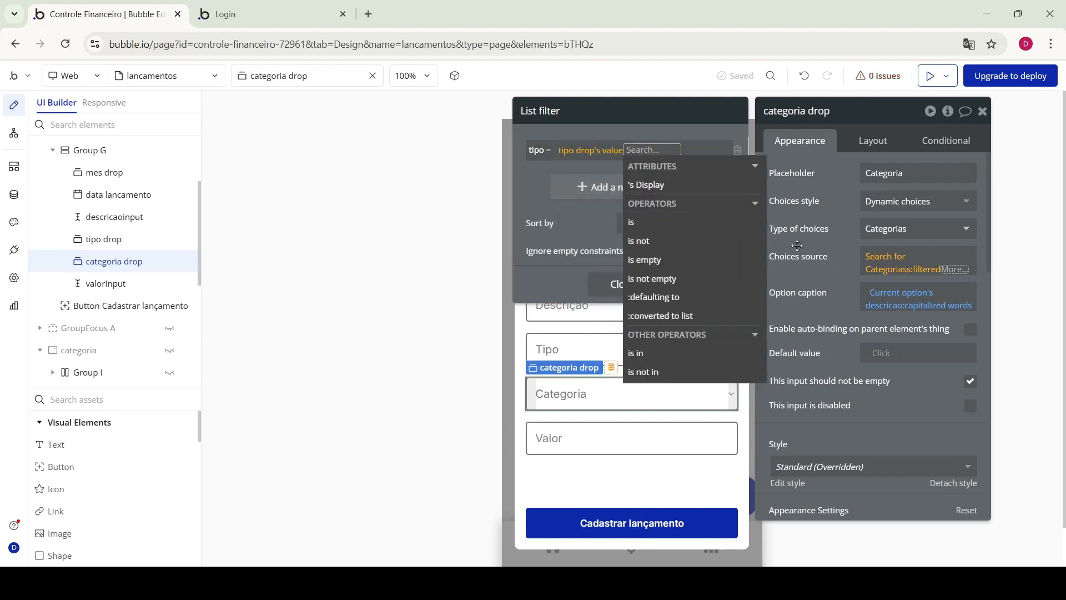
left_click(900, 279)
Enable Ignore empty constraints on the category filter and return to the preview
left_click(936, 275)
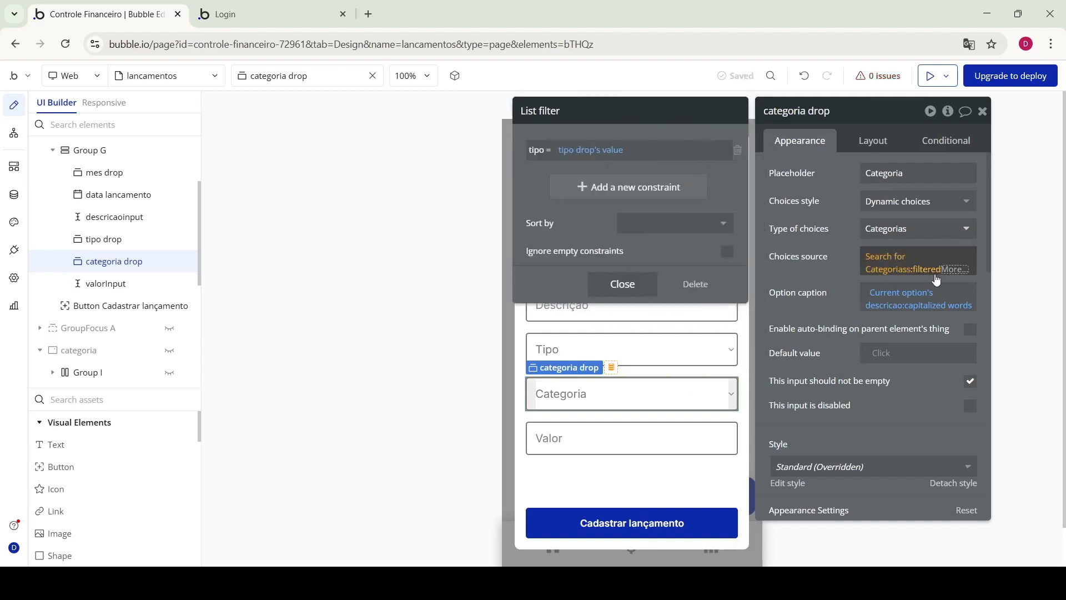
left_click(211, 12)
key("F12")
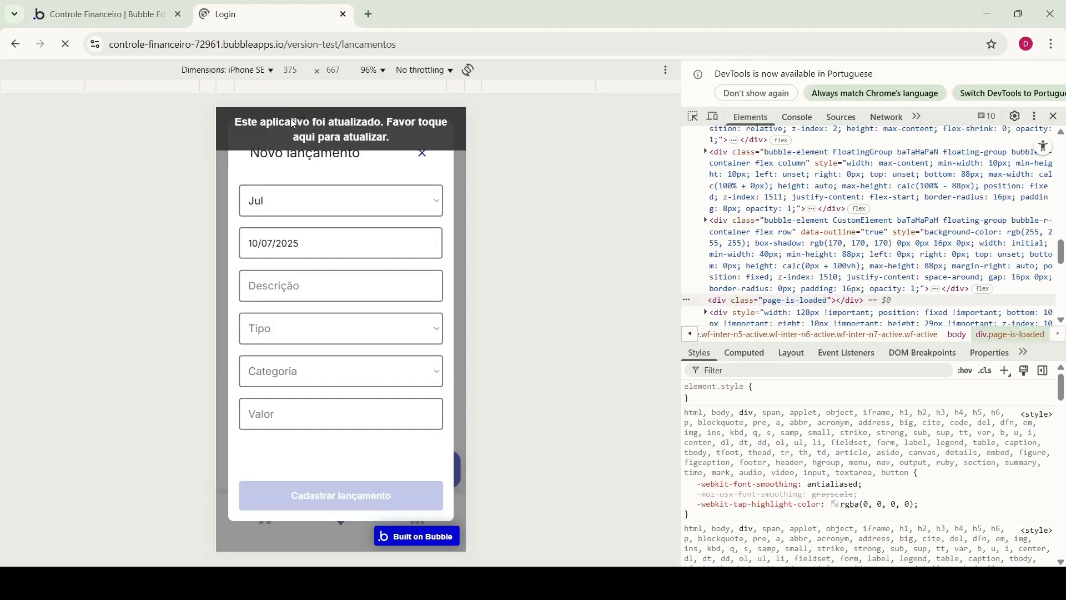
left_click(138, 22)
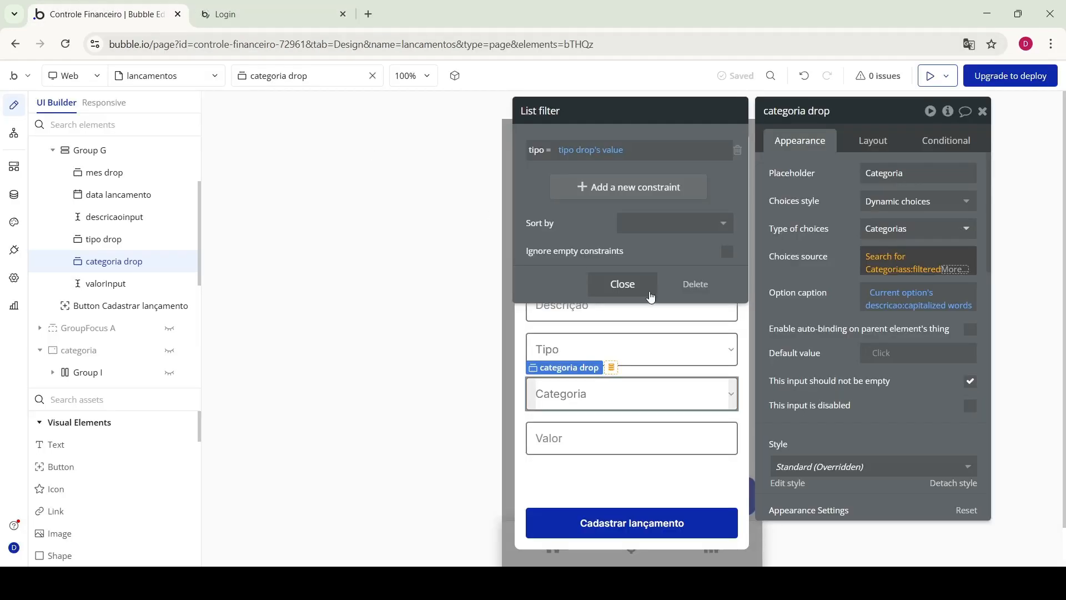
left_click(728, 253)
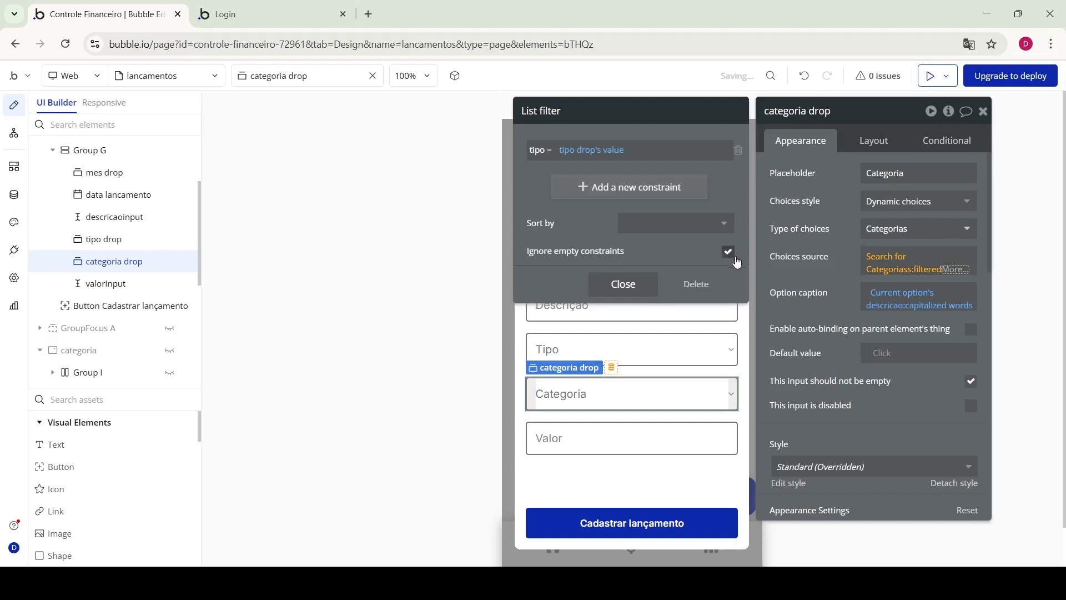
left_click(267, 14)
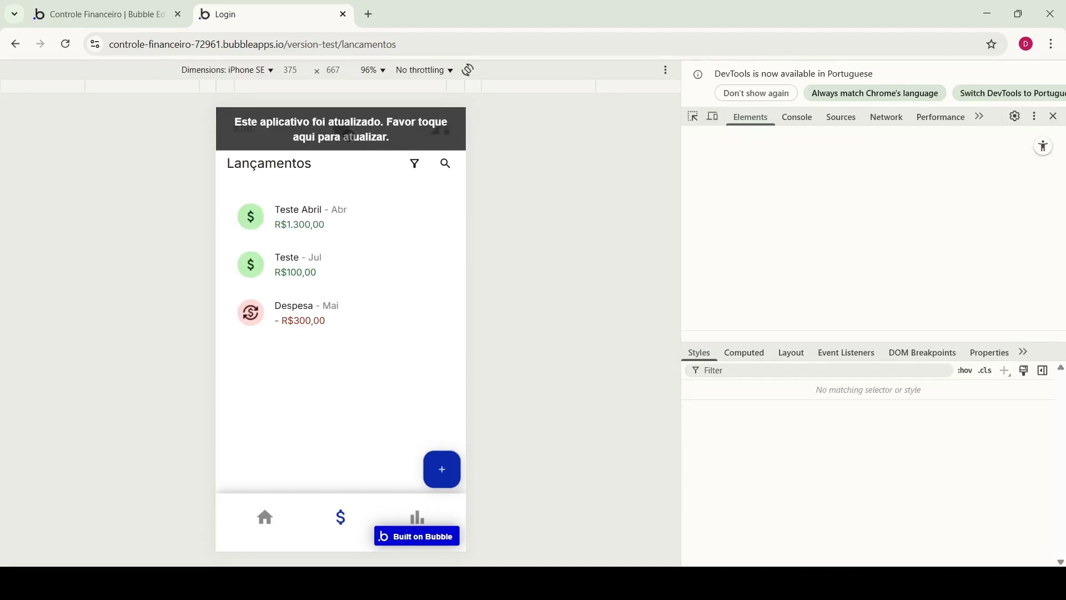
left_click(442, 467)
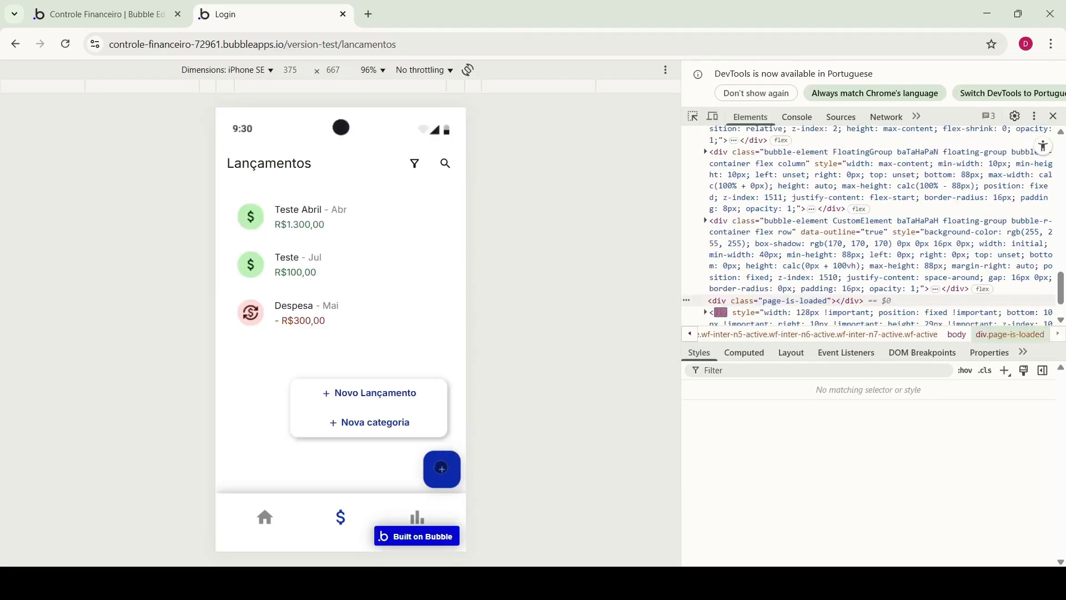
left_click(368, 395)
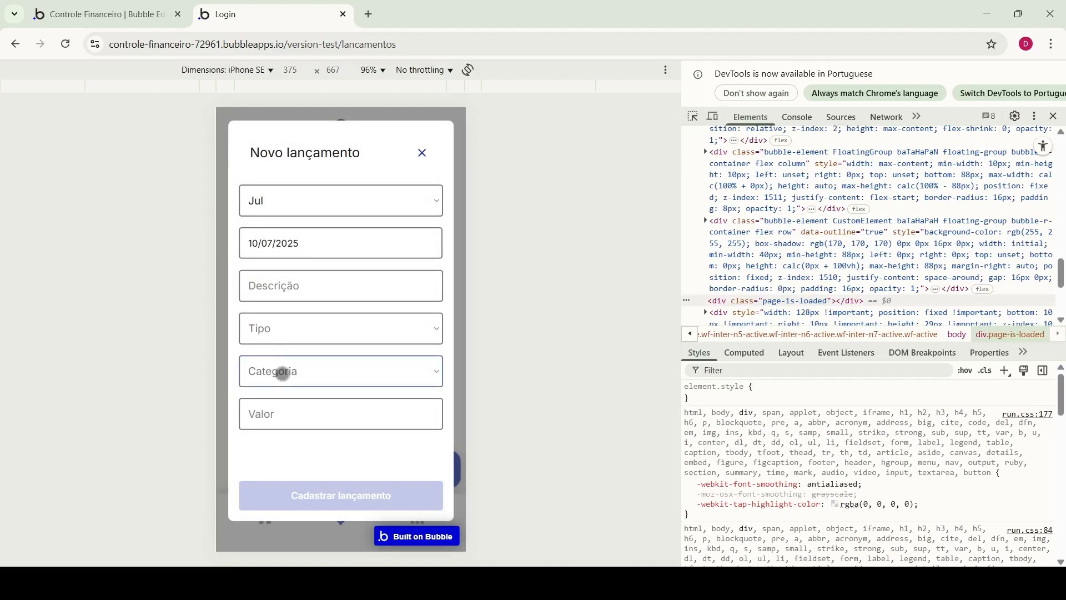
left_click(282, 373)
left_click(287, 332)
left_click(287, 351)
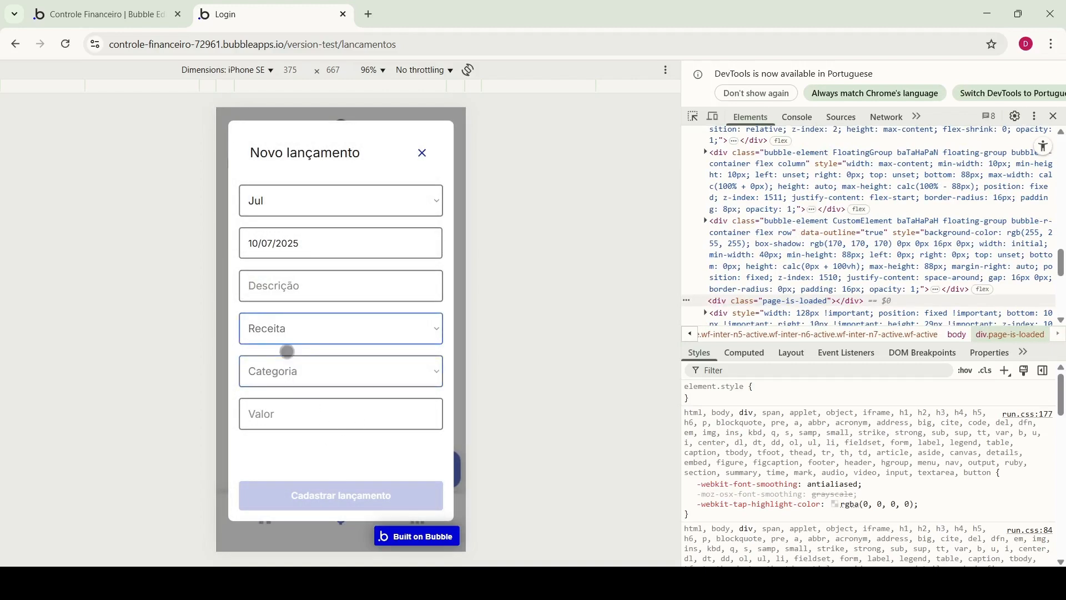
left_click(296, 321)
left_click(289, 375)
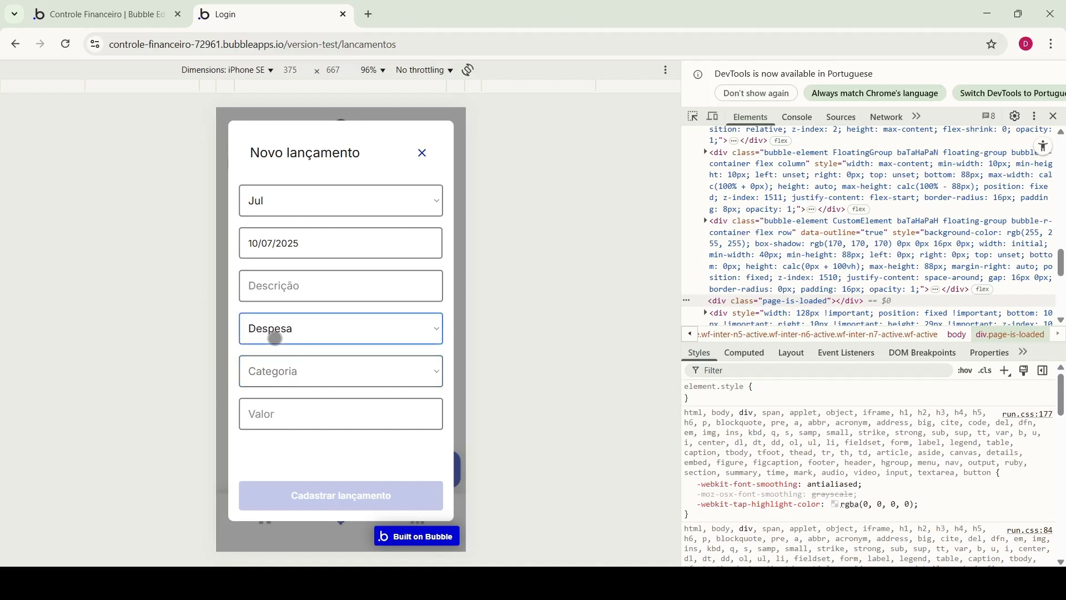
left_click(227, 322)
left_click(355, 392)
left_click(291, 363)
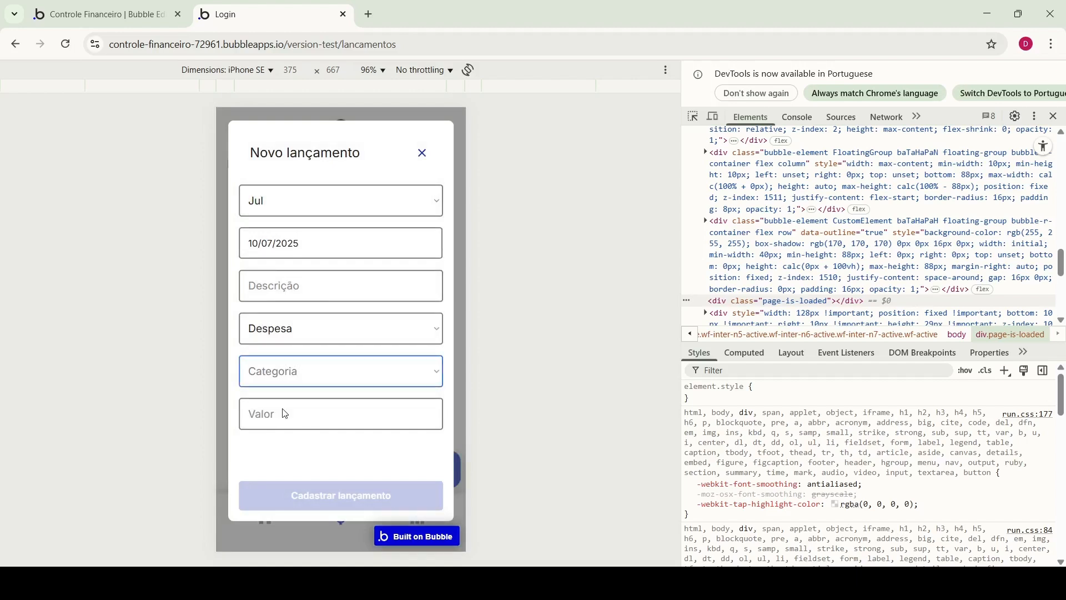
left_click(307, 337)
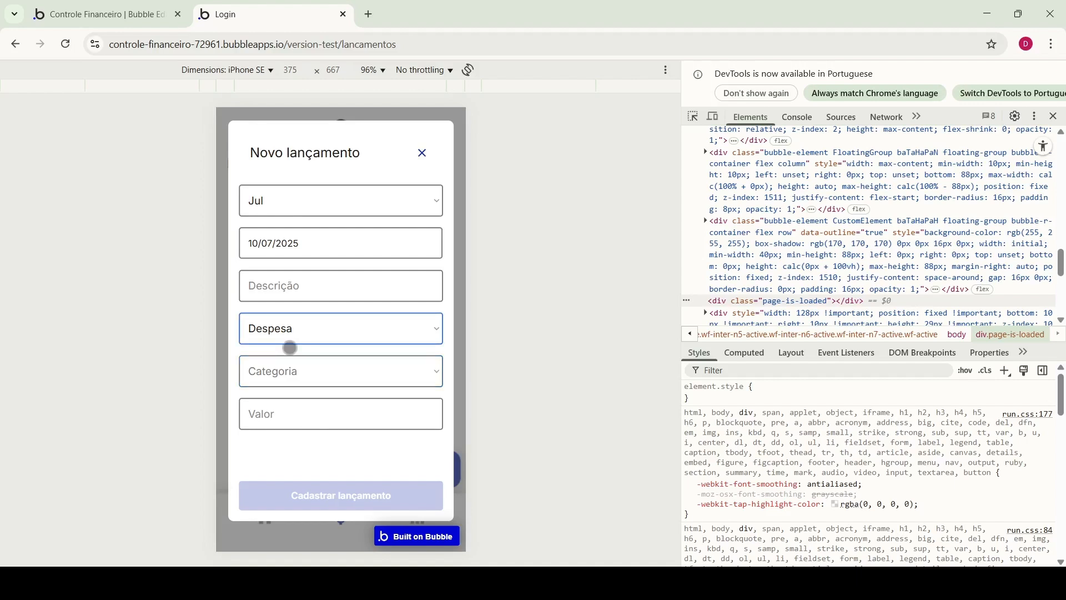
left_click(290, 348)
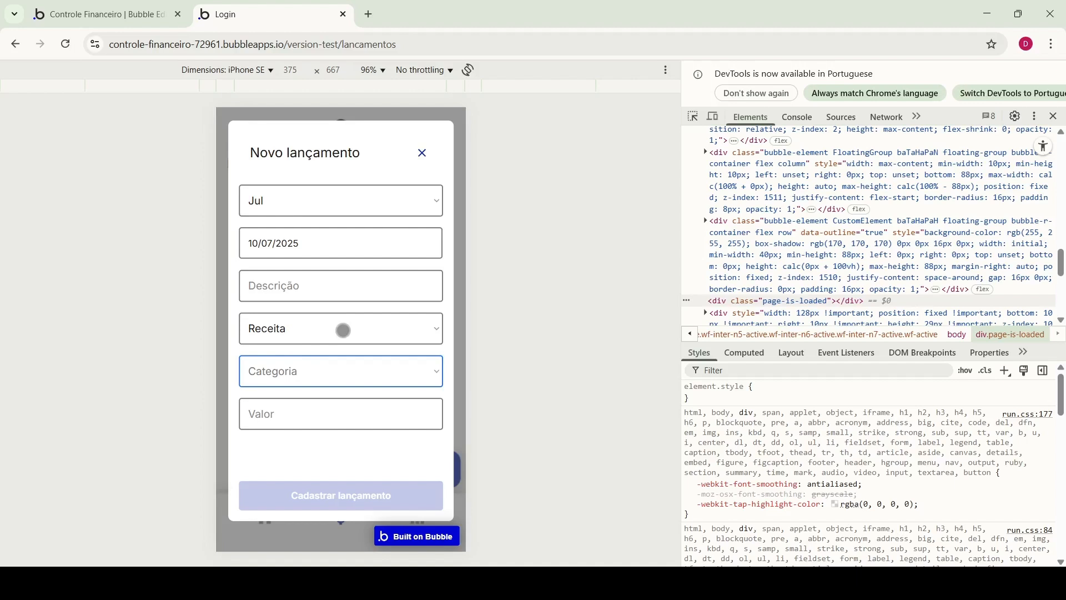
left_click(425, 151)
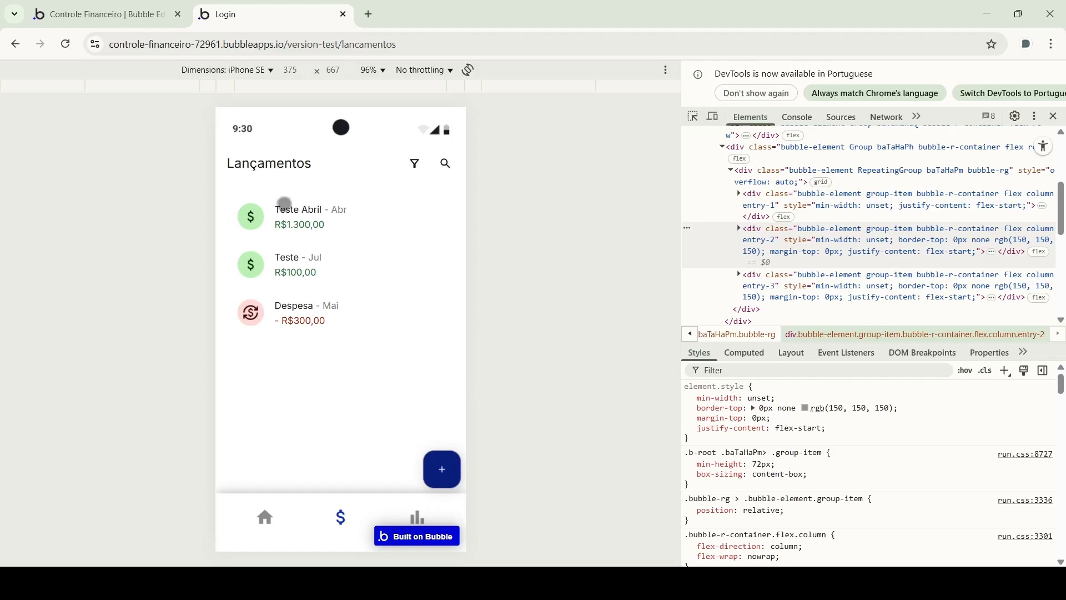
Start a new entry 'teste' and check the Receita categories, Renda Extra and Salário
left_click(444, 471)
left_click(373, 395)
left_click(297, 285)
type("teste")
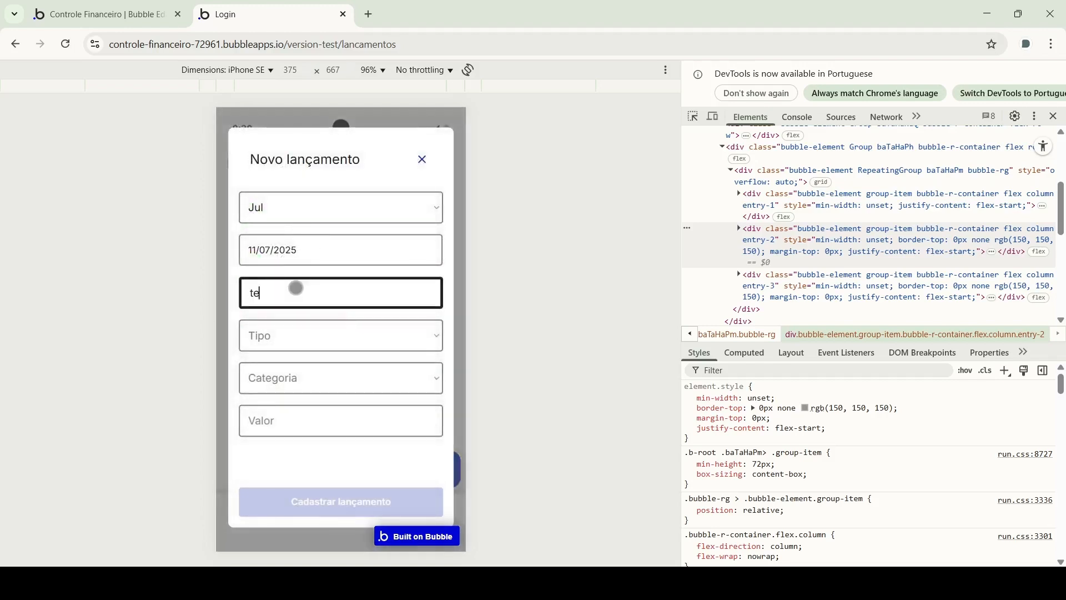
left_click(316, 333)
left_click(280, 368)
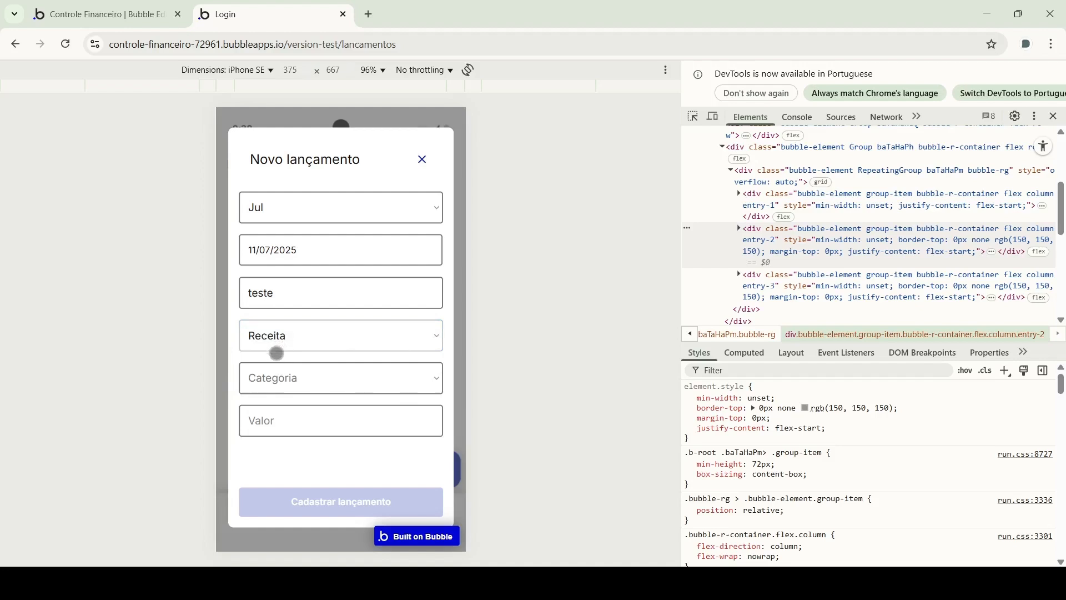
left_click(271, 376)
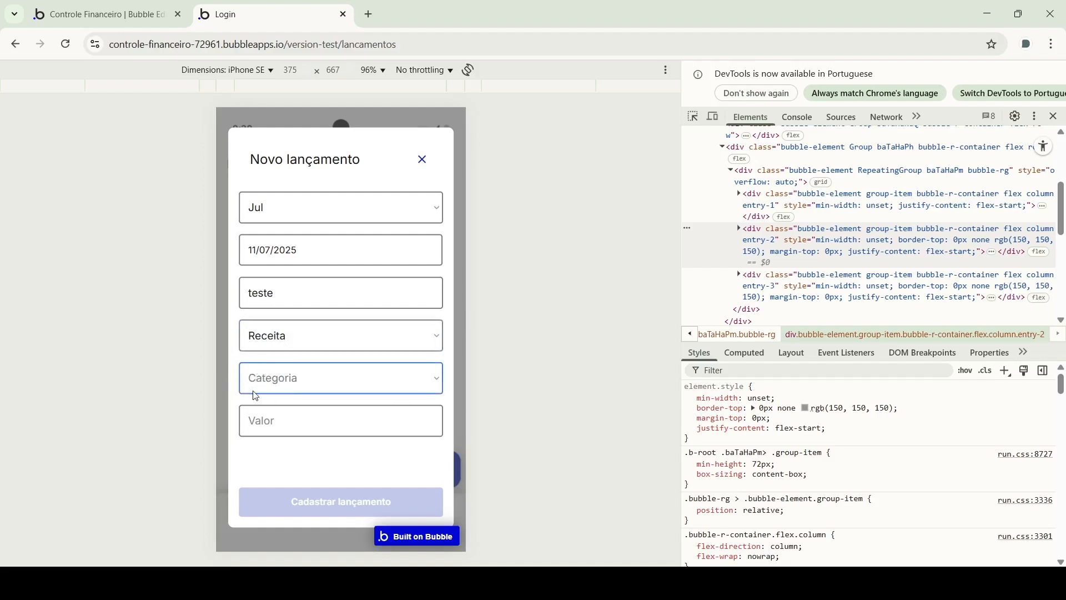
left_click(289, 400)
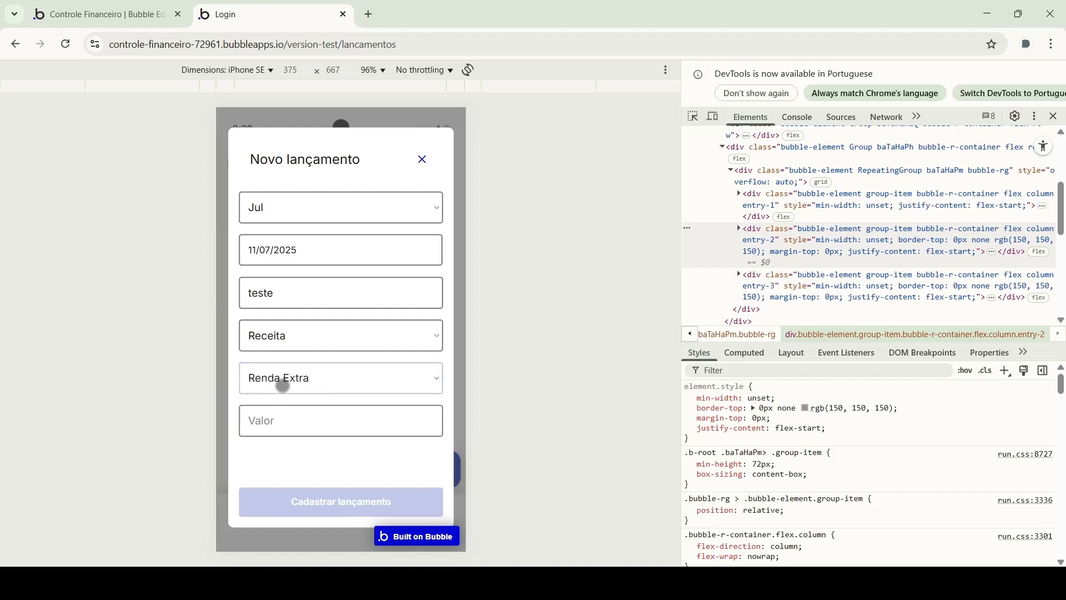
left_click(281, 384)
left_click(275, 419)
Switch the tipo to Despesa, choose category Nova, enter amount 34 and save
left_click(285, 340)
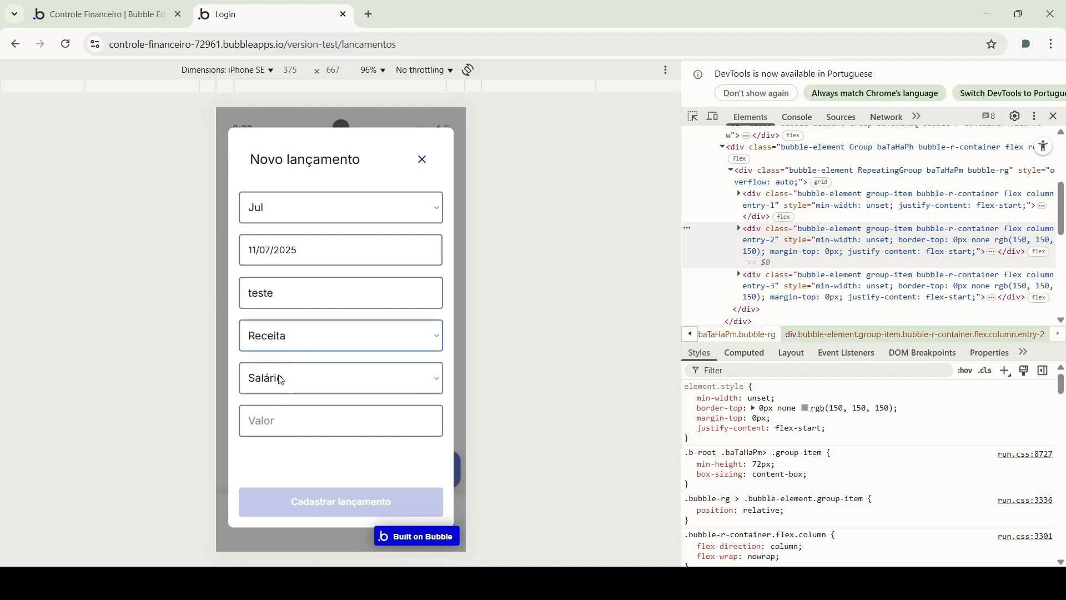
left_click(281, 376)
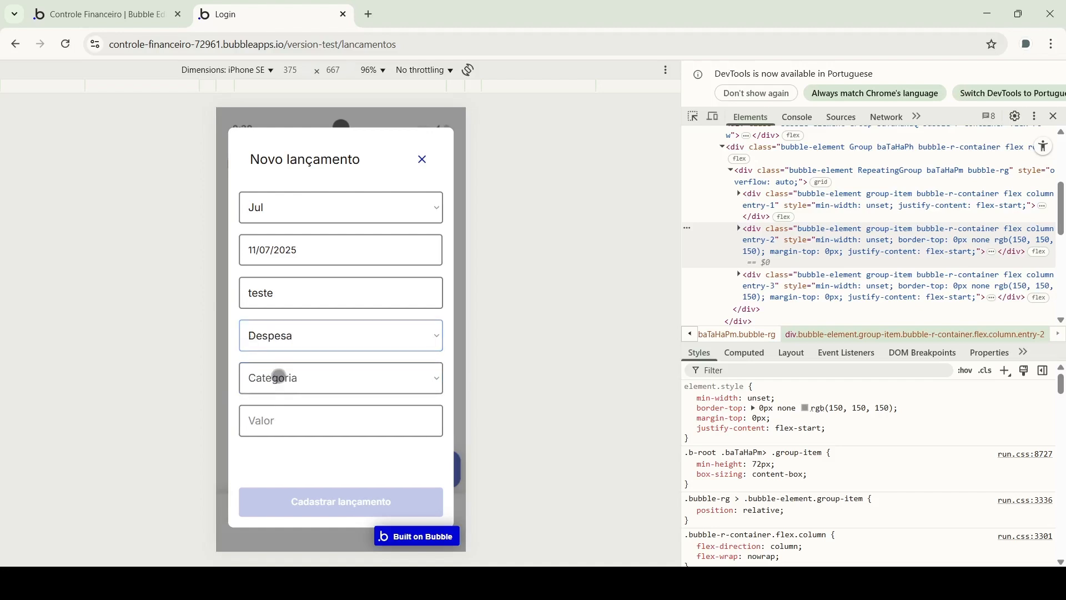
left_click(273, 420)
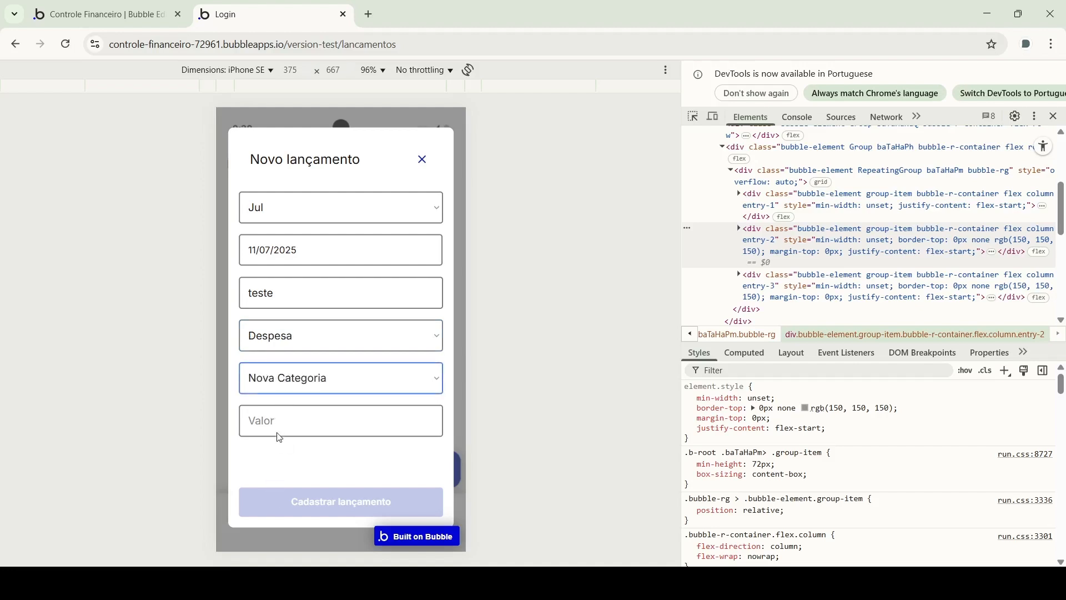
left_click(282, 388)
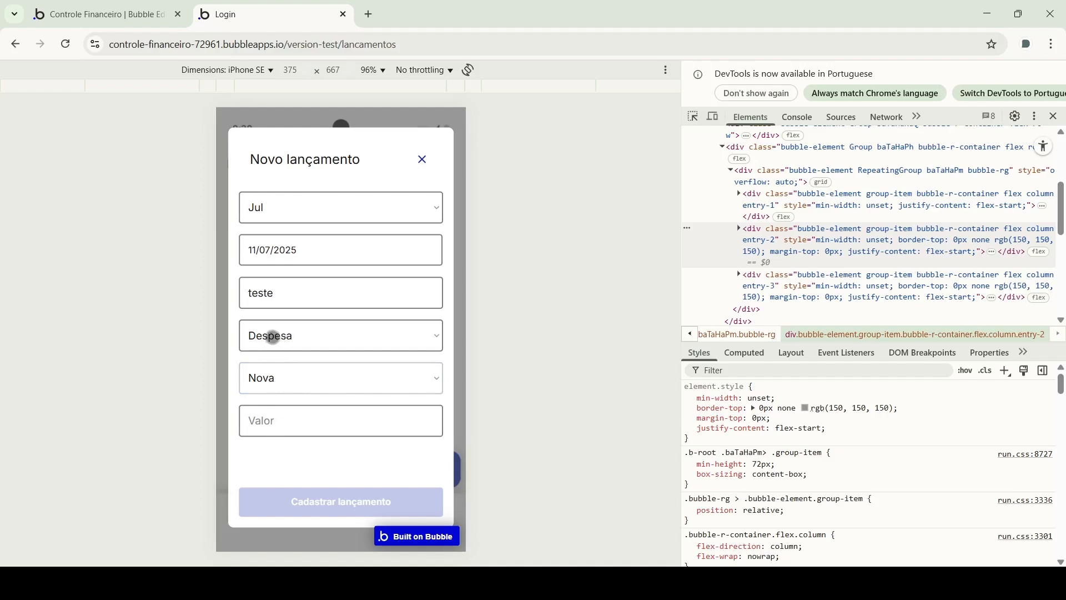
left_click(284, 428)
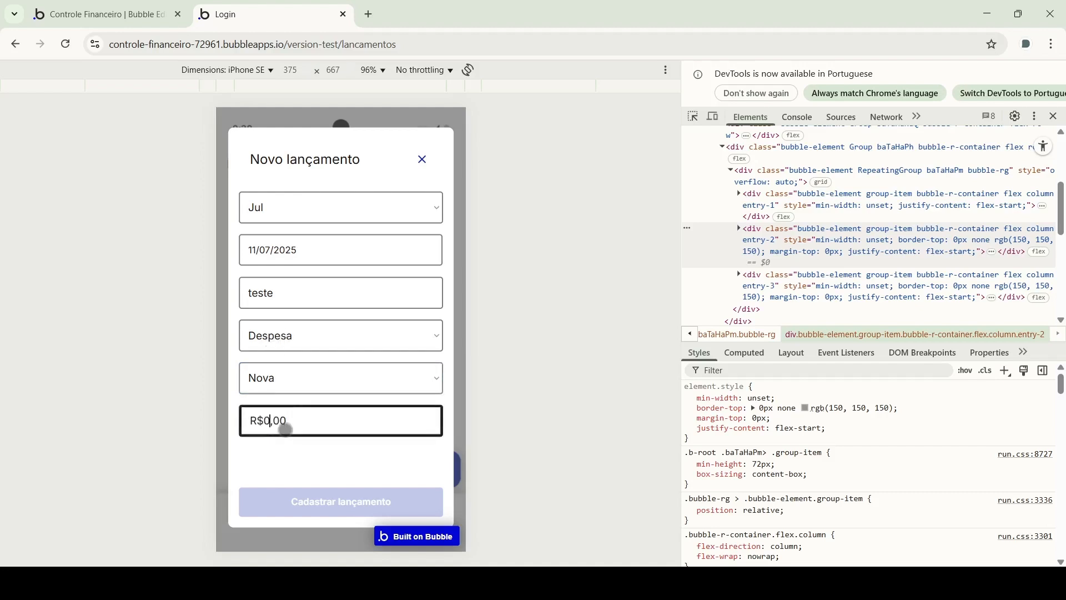
type("34")
left_click(330, 449)
left_click(316, 419)
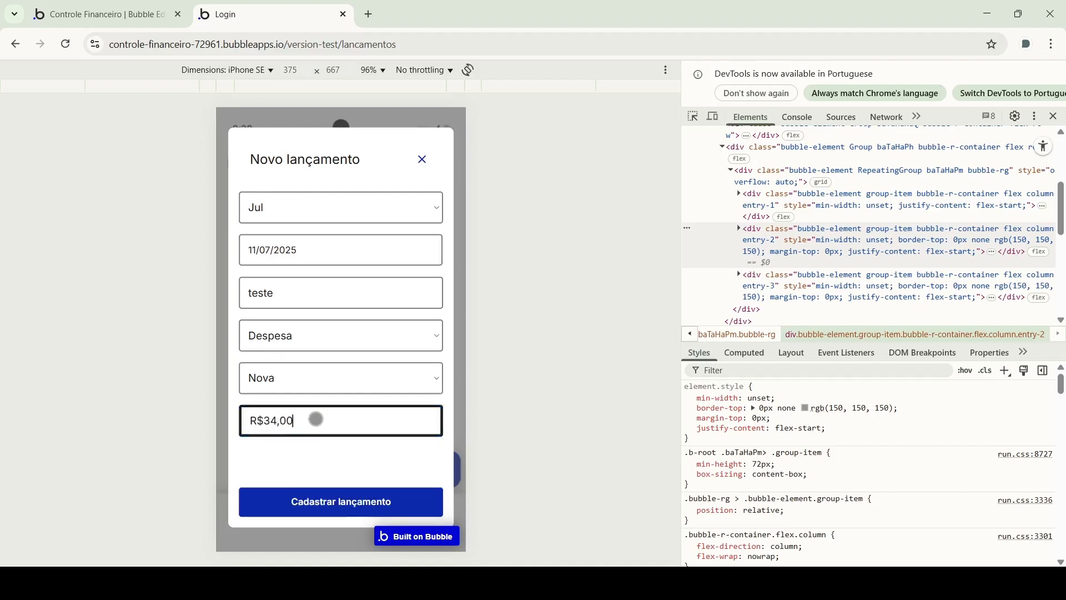
left_click(335, 489)
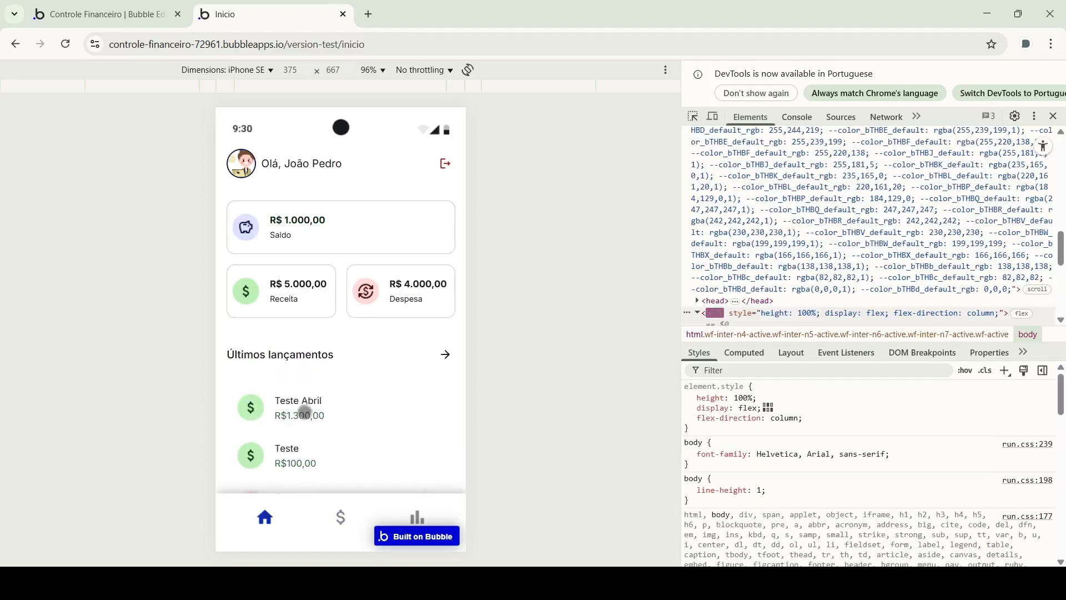
Show the preview's Lançamentos list, then the editor's All Lancamentos app data table
scroll(316, 416, "down", 1)
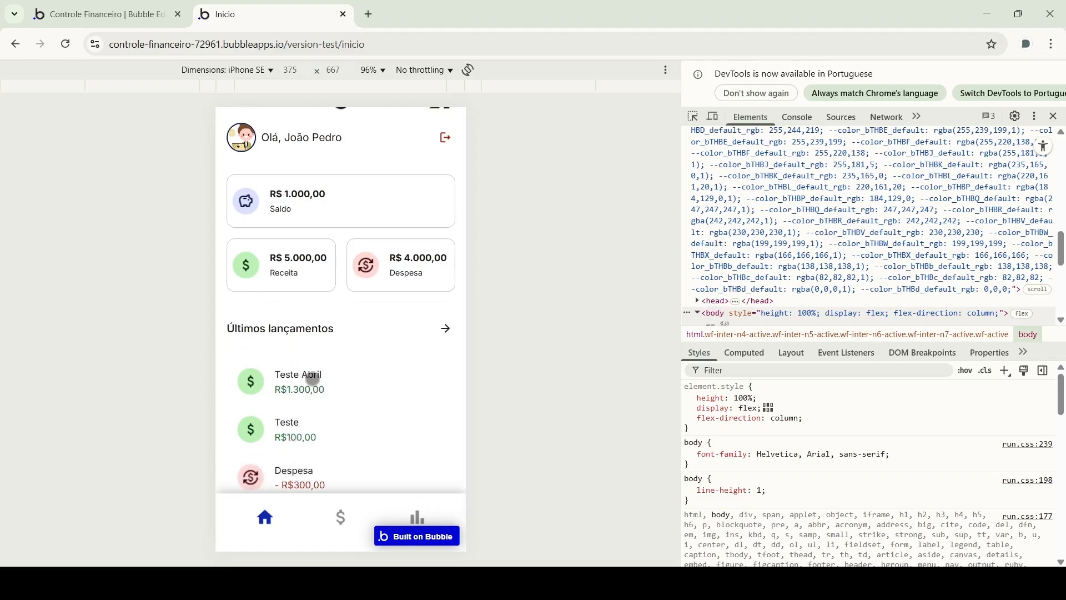
left_click(342, 519)
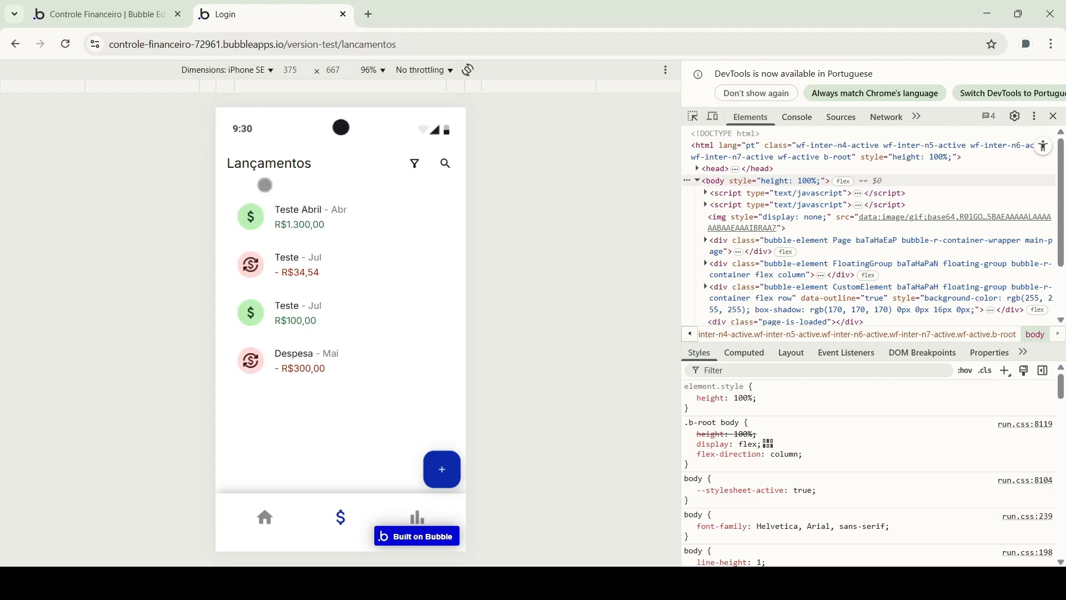
left_click(100, 14)
left_click(883, 236)
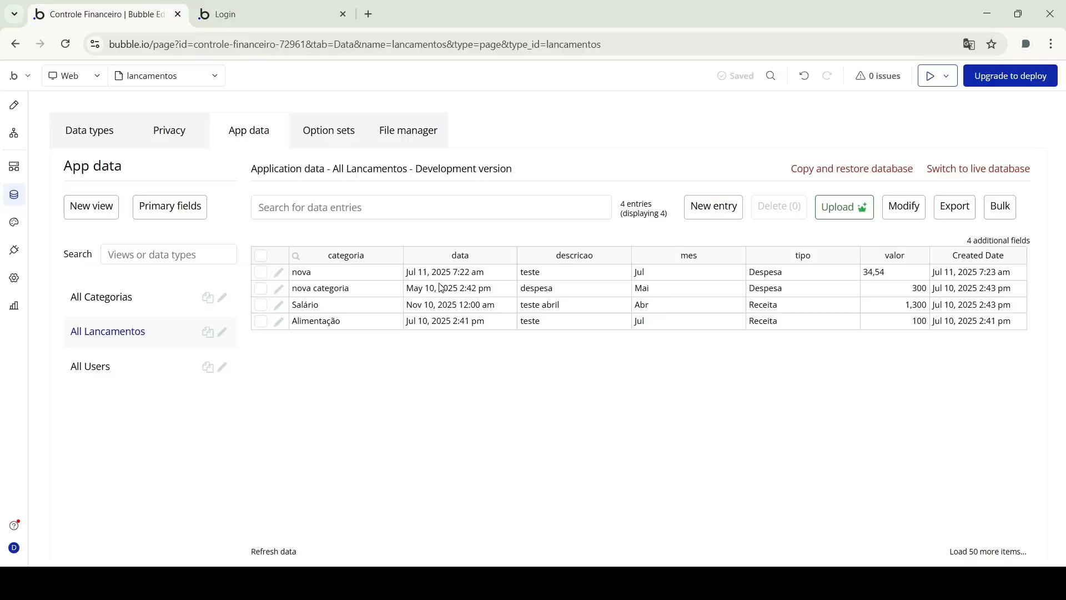
Return to page design and select the month dropdown in the Novo lançamento popup
left_click(14, 105)
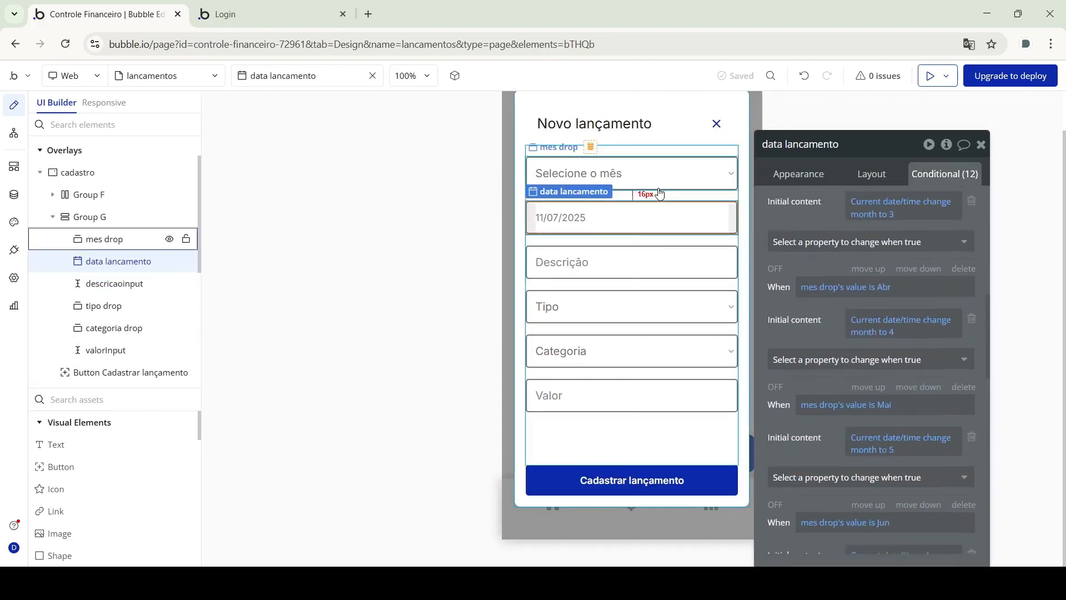
left_click(657, 189)
scroll(885, 348, "down", 1)
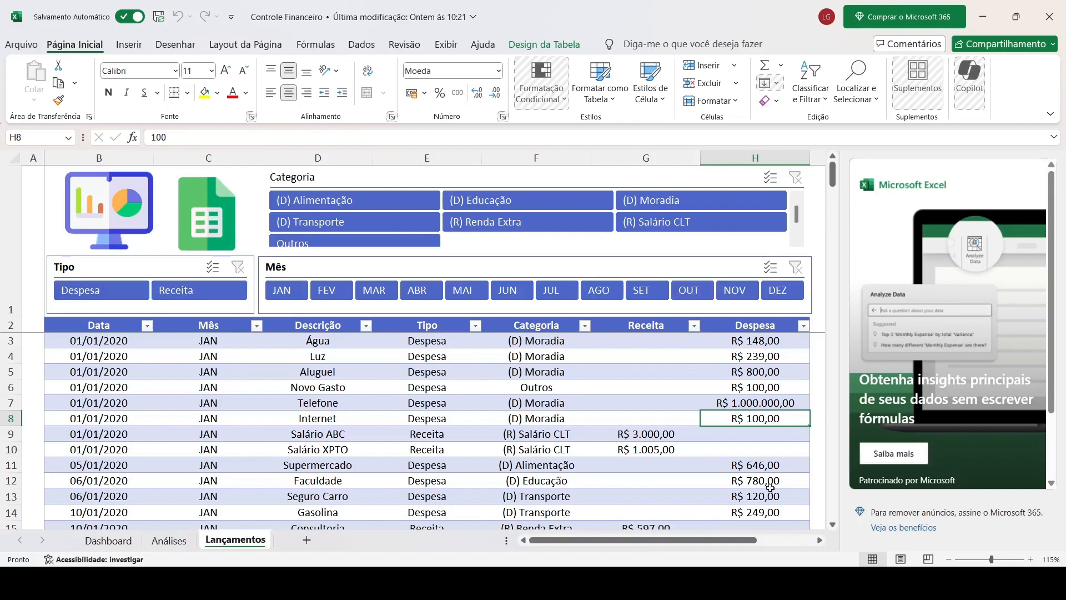
Leave the Excel workbook and return to the app's Lançamentos preview tab in Chrome
left_click(833, 583)
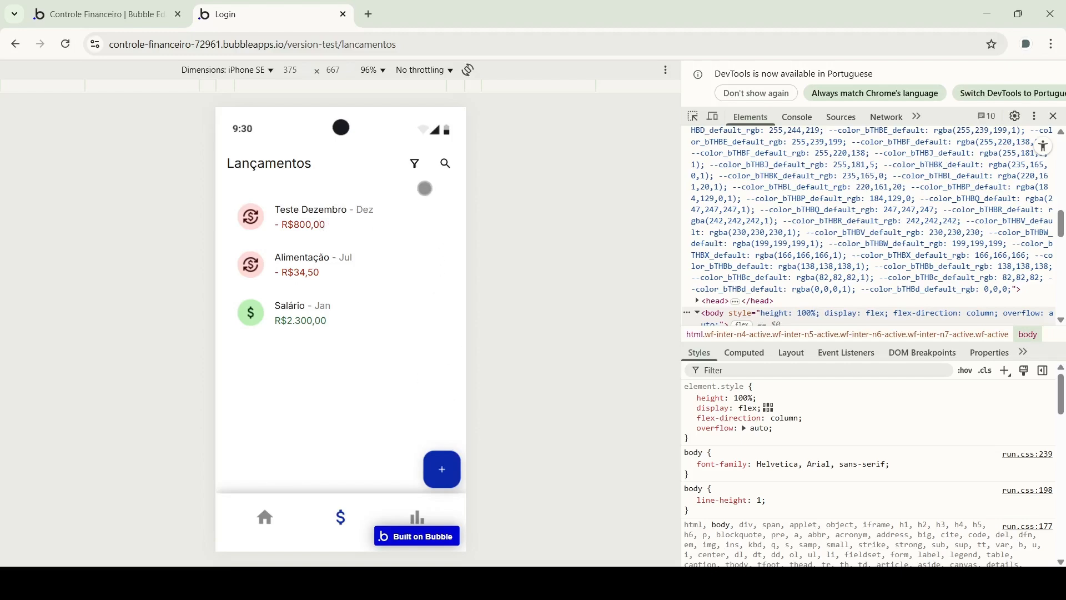
left_click(368, 14)
left_click_drag(440, 15, 660, 32)
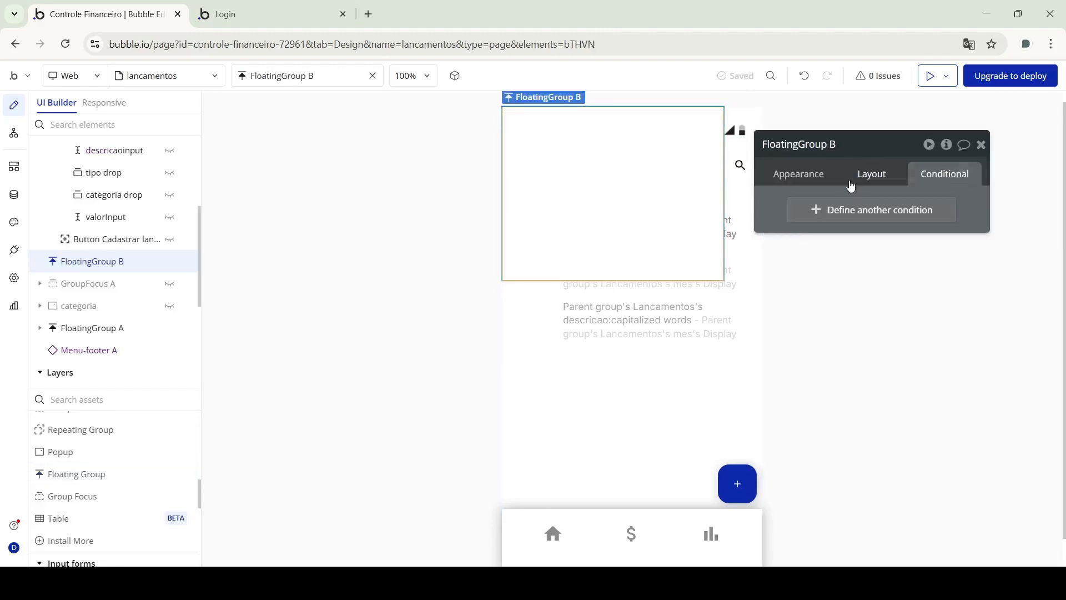
Give the floating group a fixed 780 height, rename it 'Floating filtro' and hide it on page load
left_click(871, 174)
left_click(971, 336)
left_click(971, 389)
type("780")
left_click(798, 144)
type("Floating filtro")
left_click(170, 262)
Add a filter-icon workflow whose first action shows Floating filtro
left_click(708, 177)
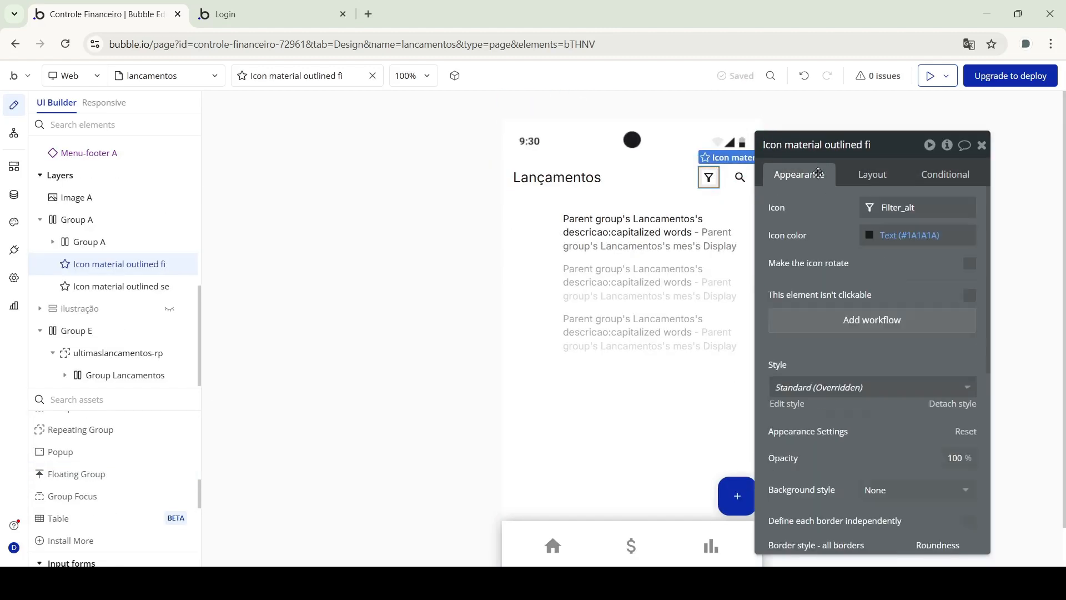
left_click(872, 320)
left_click(638, 192)
left_click(917, 179)
Add an Animate action on Floating filtro and browse the available animations
left_click(637, 241)
type("ani")
left_click(688, 277)
left_click(917, 207)
left_click(917, 208)
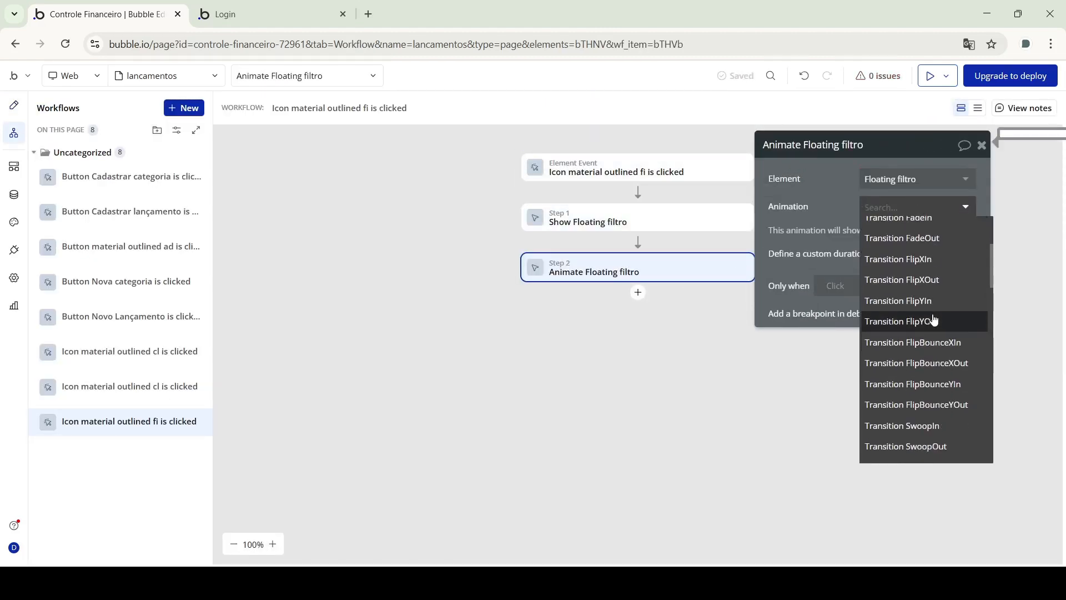
scroll(924, 344, "down", 5)
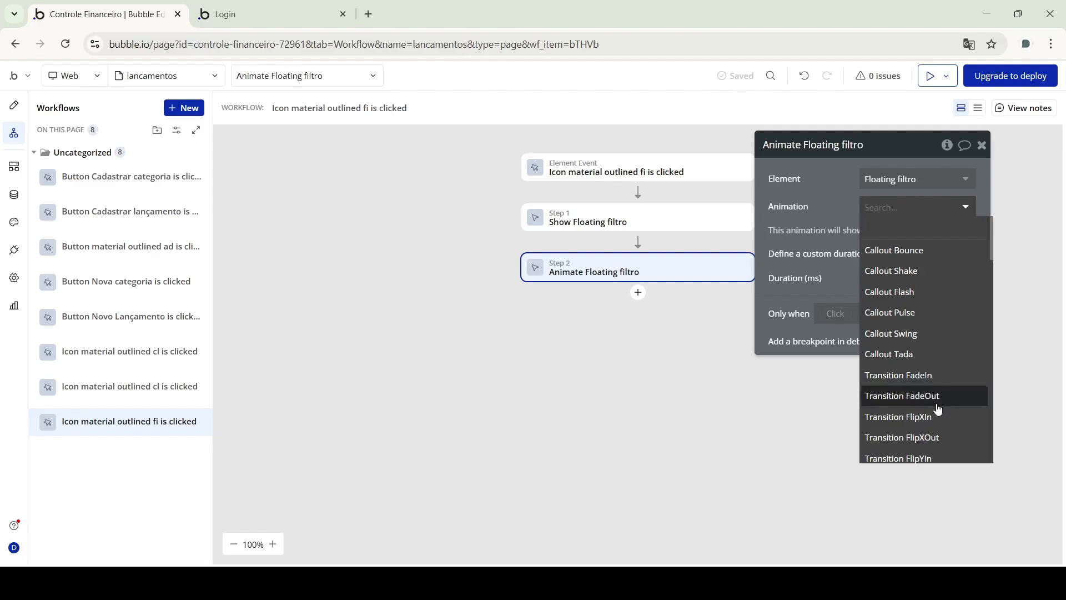
scroll(938, 389, "down", 4)
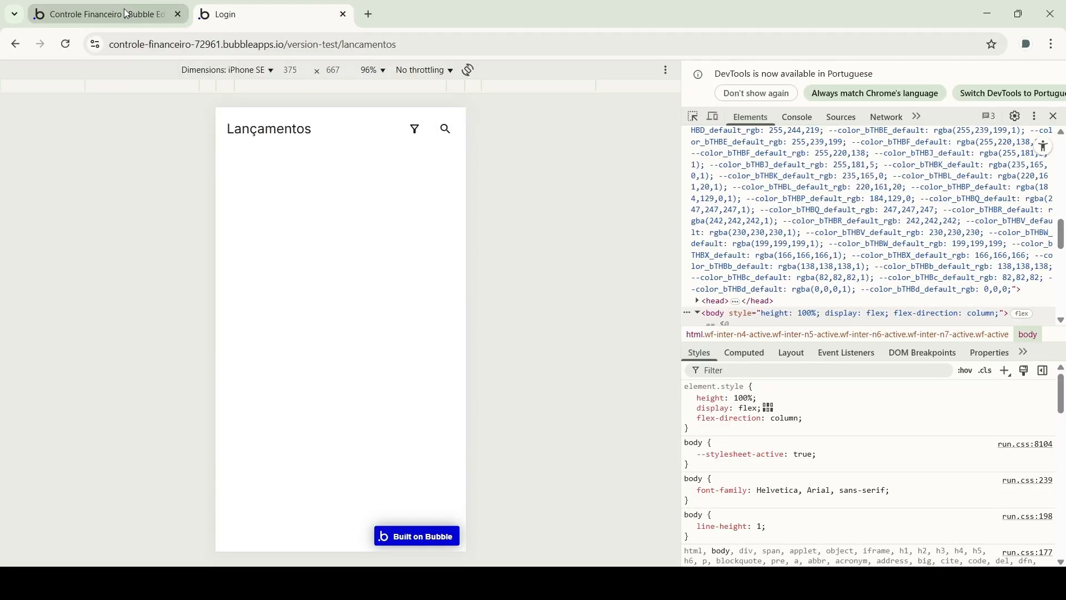
Switch back to the Bubble app editor
left_click(126, 13)
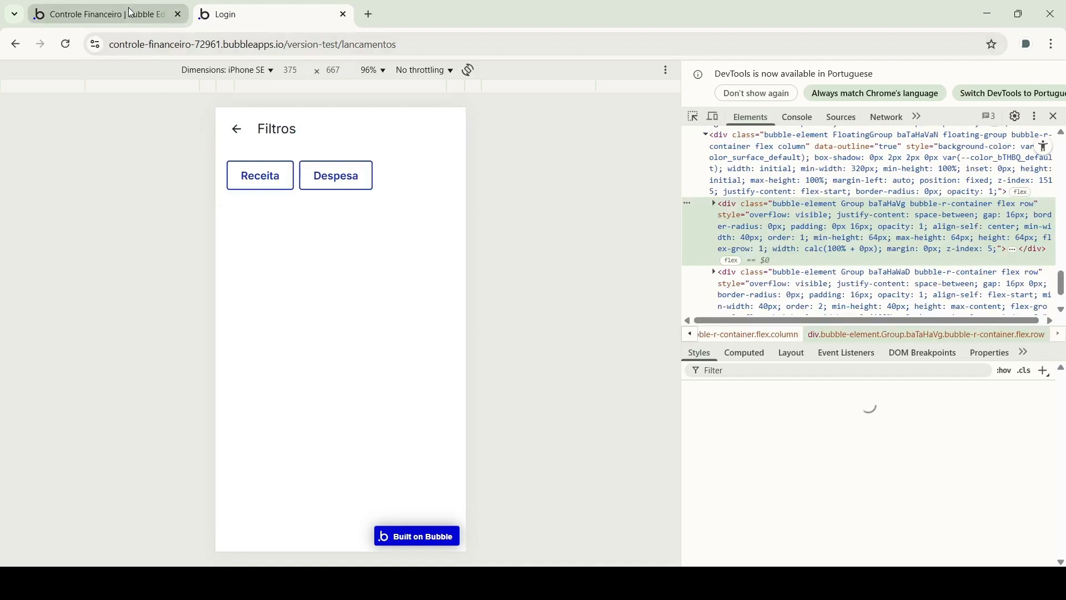
Create the tipo-filtro custom state, then begin an Only when condition on the button's click event
left_click(128, 8)
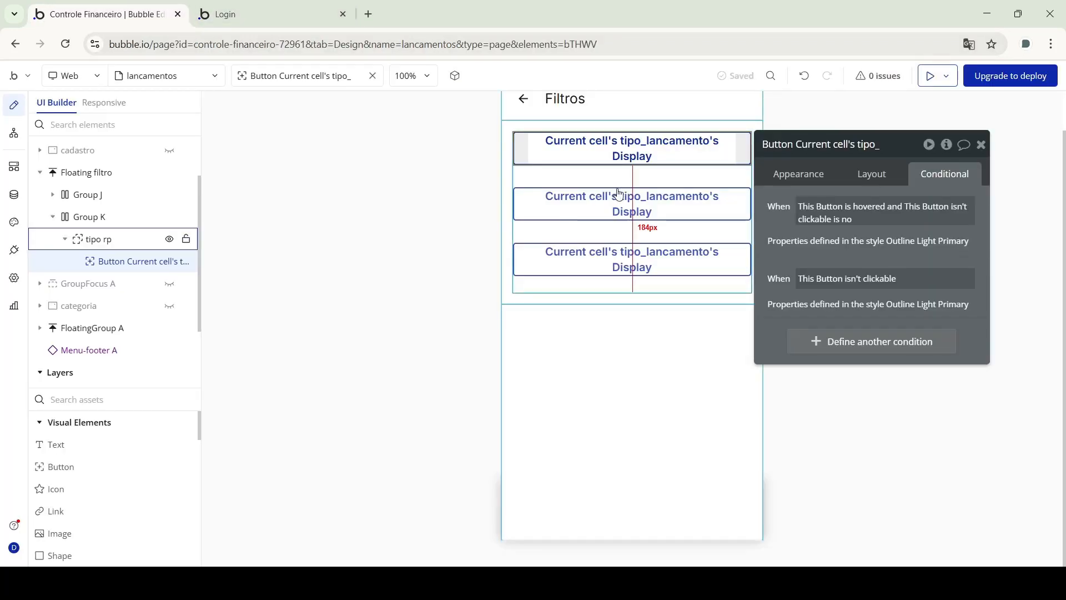
left_click(617, 308)
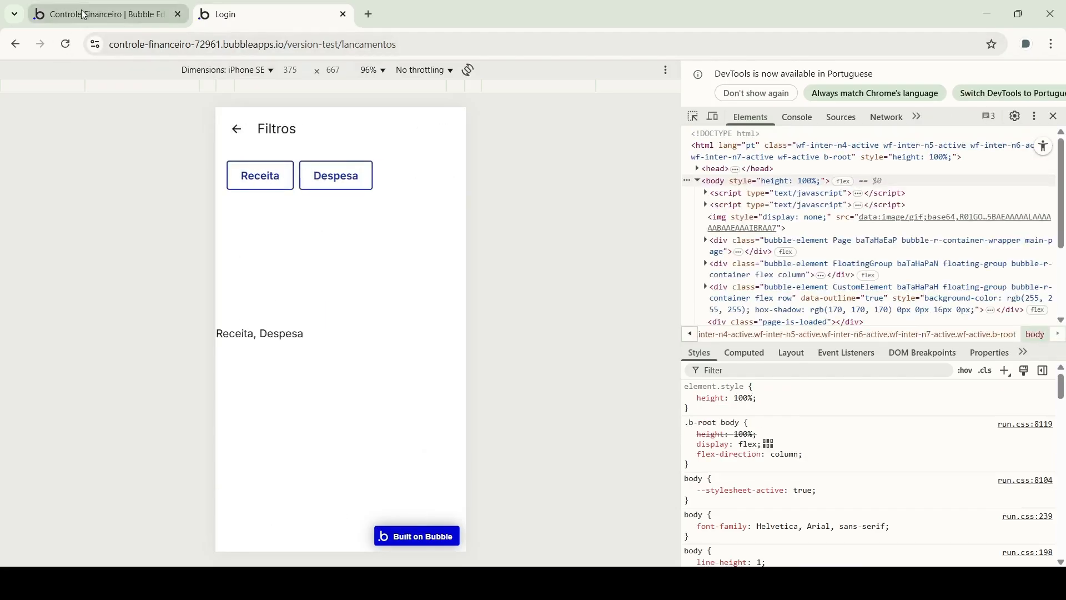
left_click(83, 15)
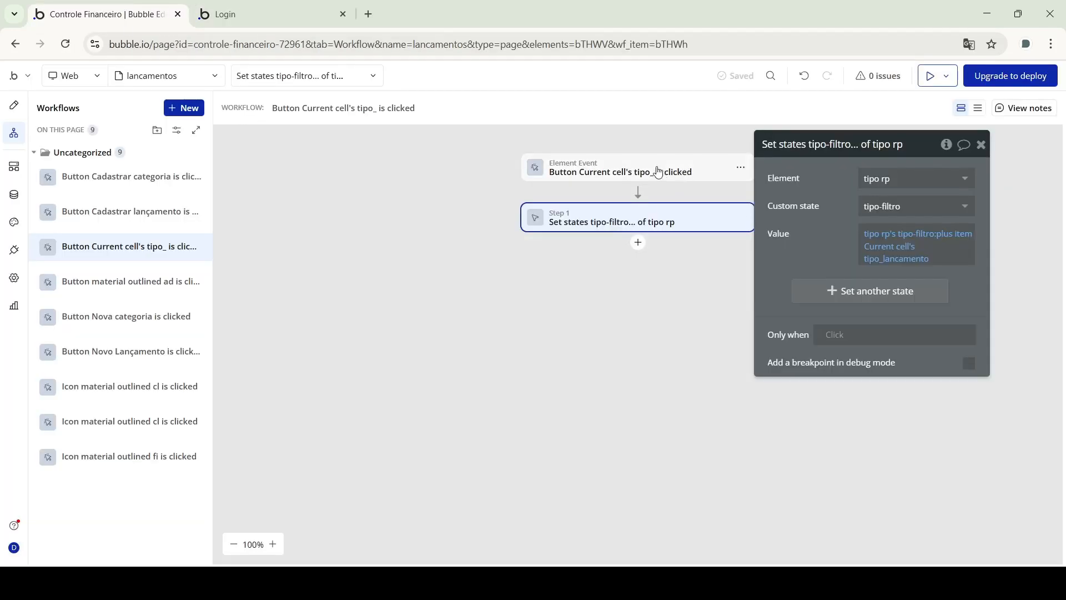
left_click(659, 172)
left_click(857, 214)
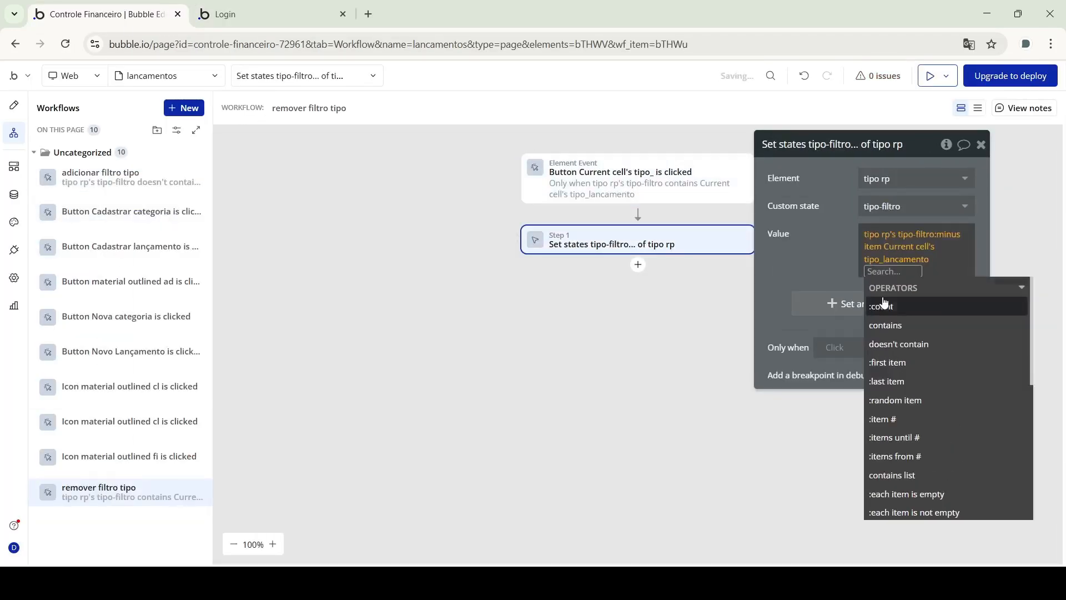
left_click(276, 170)
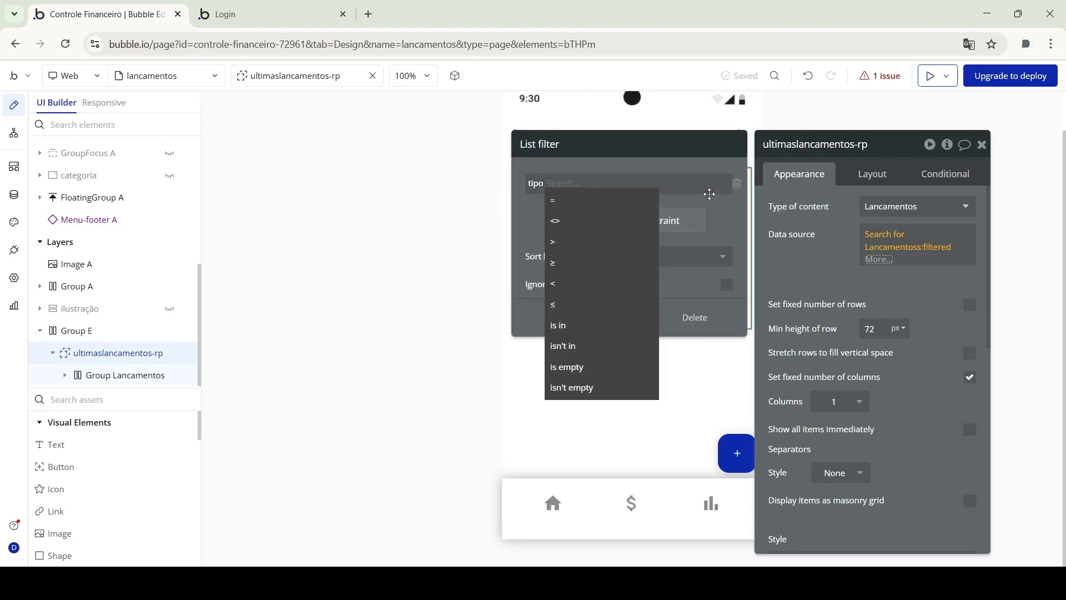
Rewrite the entries list filter to match each entry's tipo against tipo rp's tipo-filtro
left_click(647, 314)
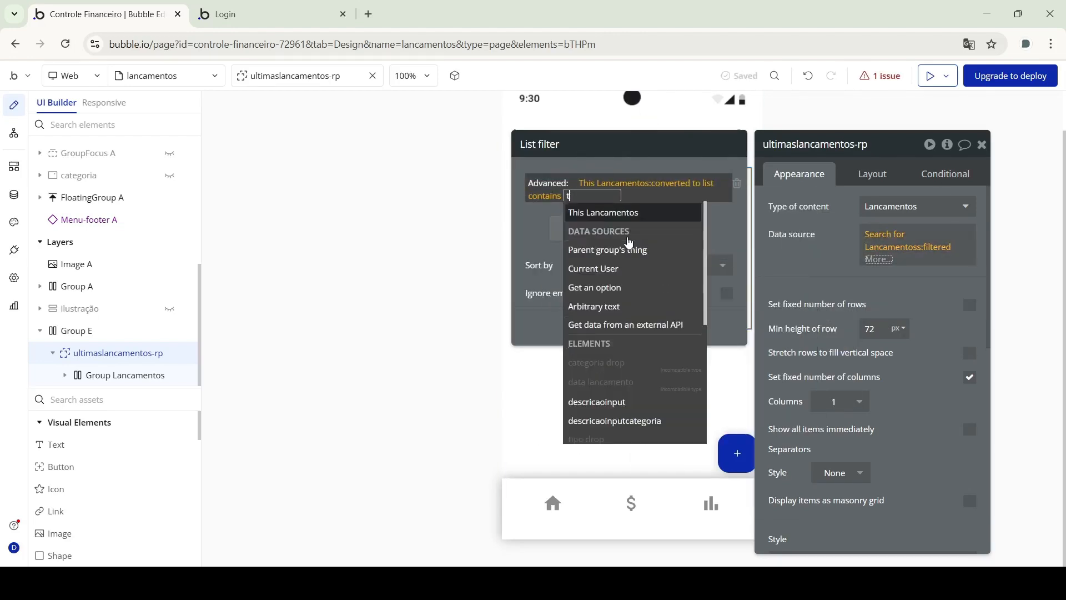
type("tipo rp's tipo-filtro contains")
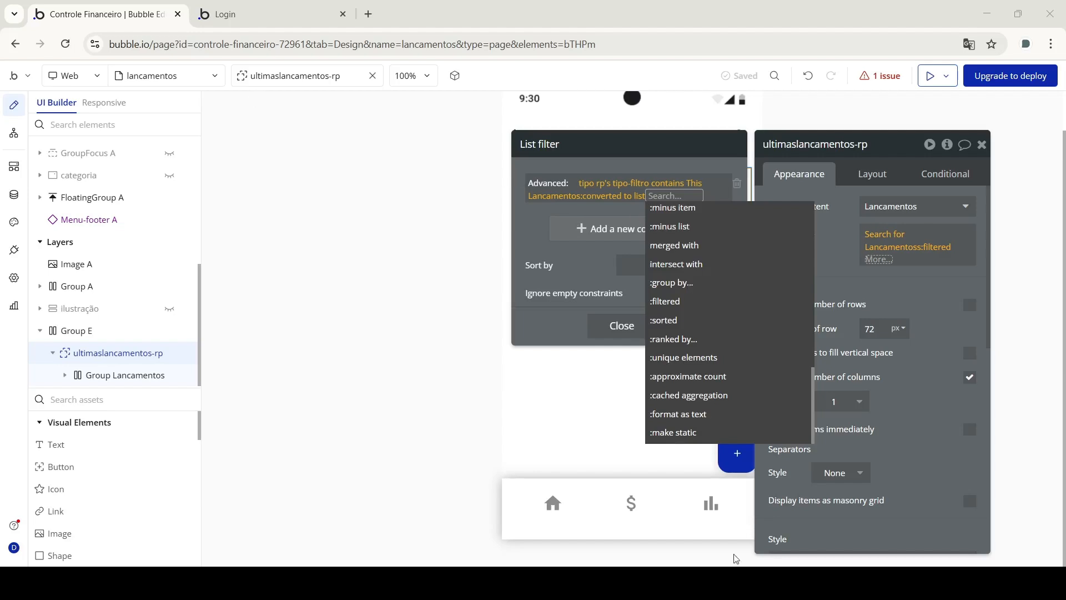
left_click(698, 184)
left_click(567, 212)
scroll(638, 326, "down", 5)
left_click(619, 412)
scroll(711, 338, "down", 2)
left_click(615, 197)
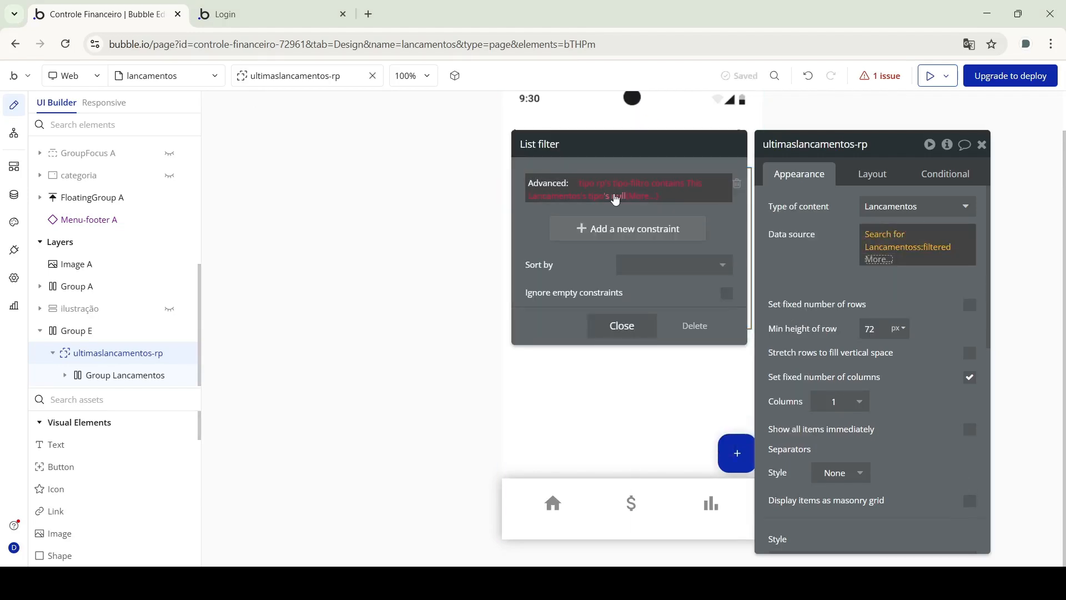
left_click(659, 196)
scroll(683, 272, "down", 3)
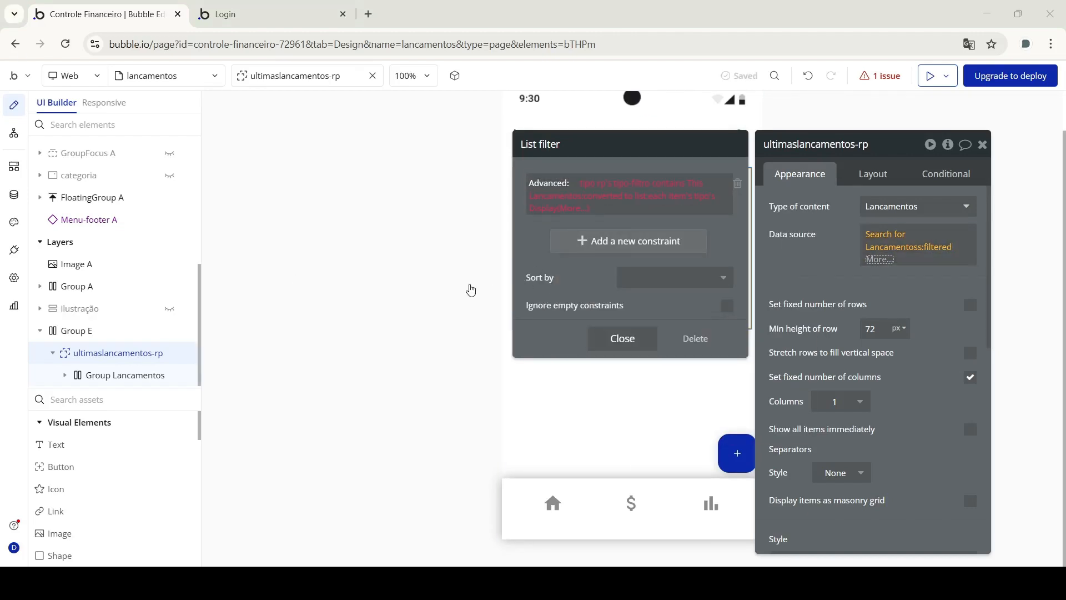
left_click(689, 183)
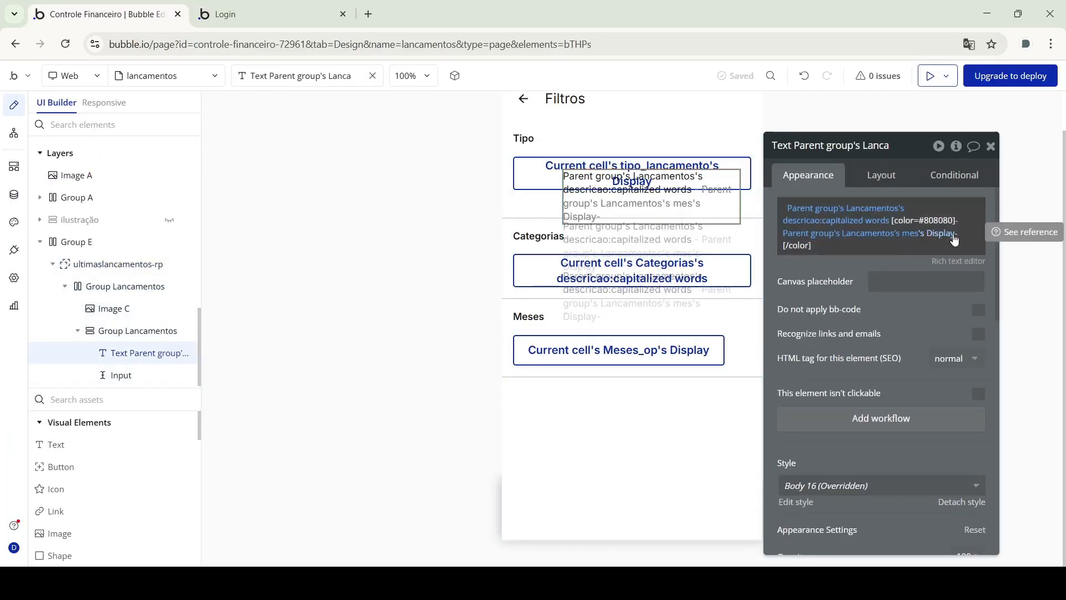
Show mes's full Display name on entries and uncheck Floating filtro's fixed height
left_click(955, 240)
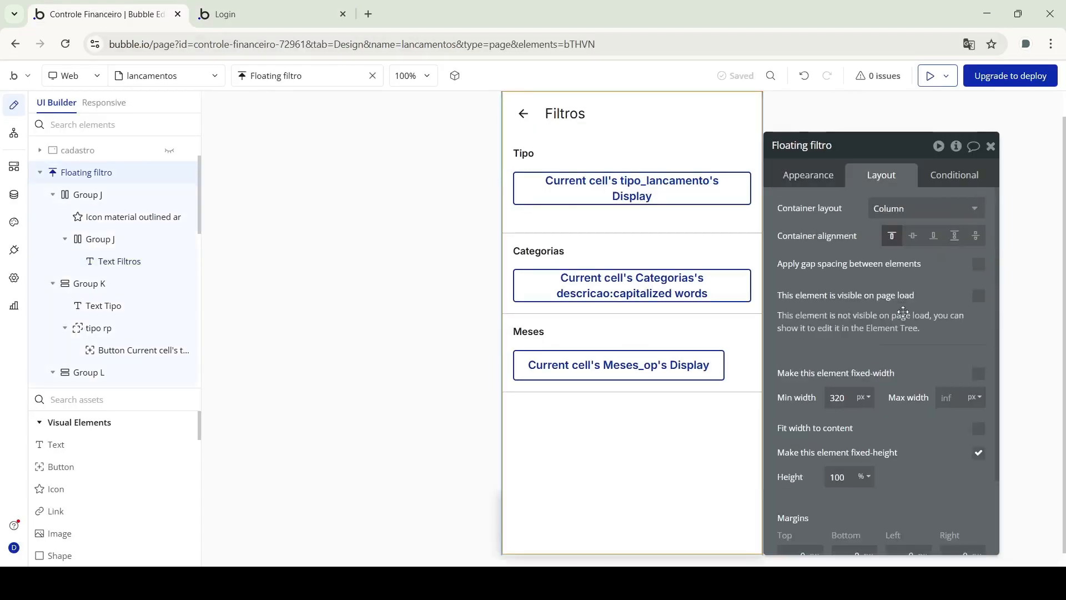
scroll(903, 312, "down", 2)
left_click(978, 364)
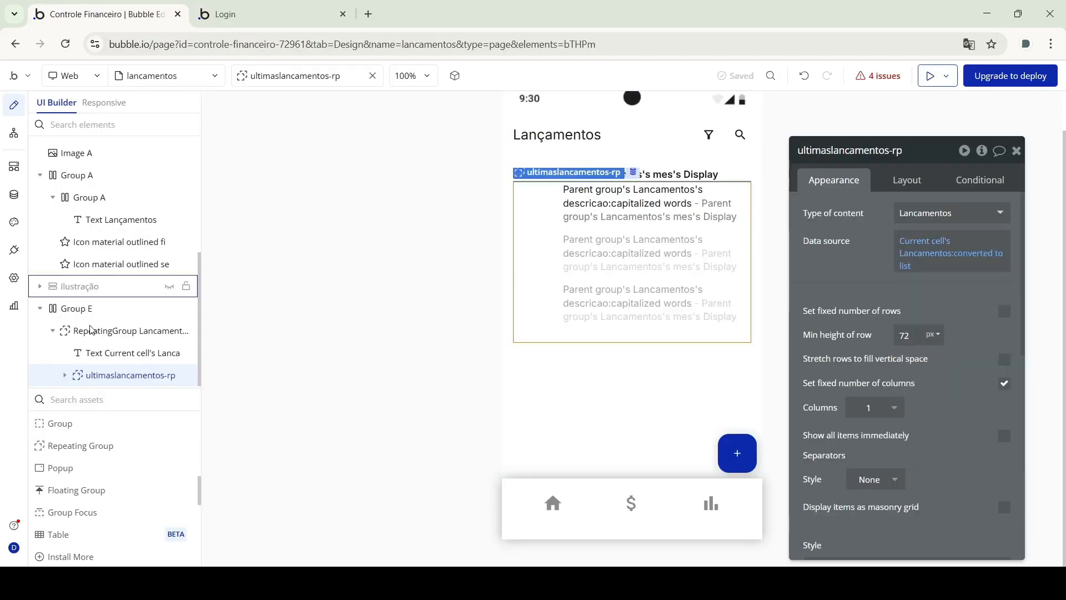
Try grouping the entries repeating group's data source by a field, then return to the editor
left_click(92, 330)
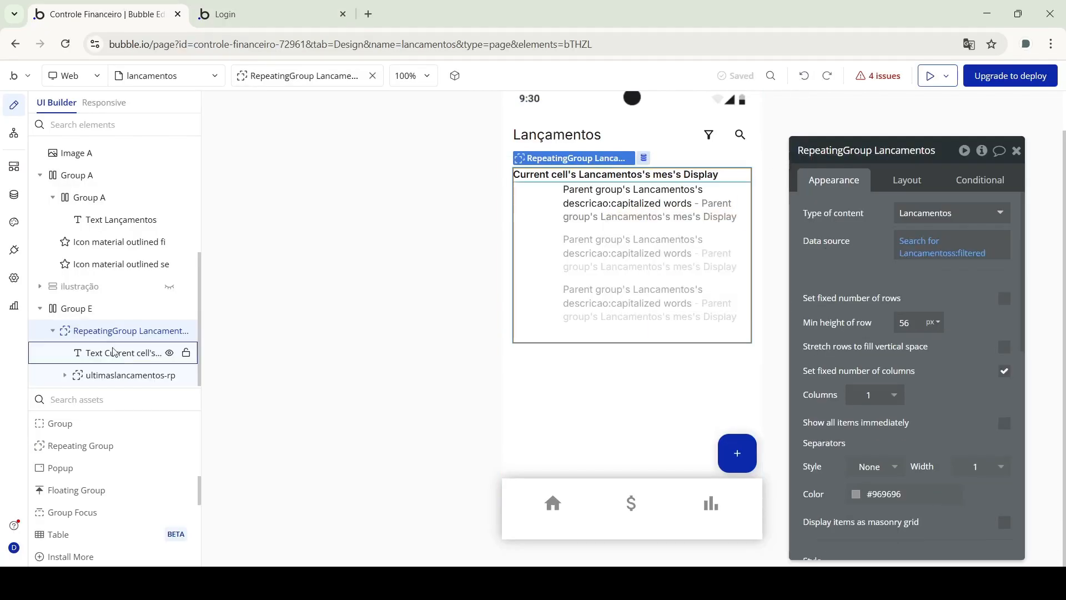
left_click(920, 266)
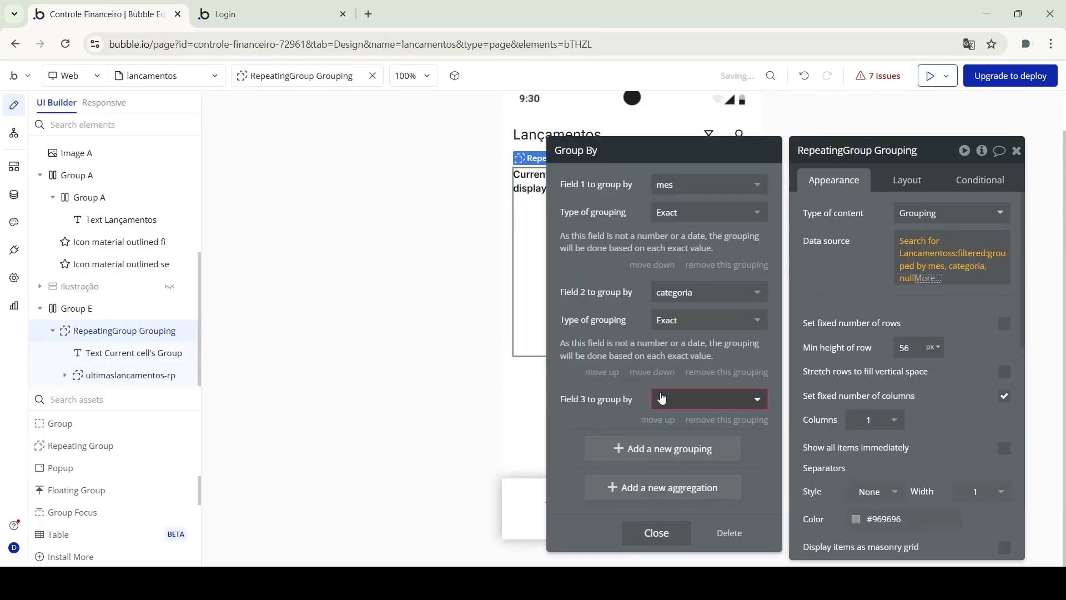
left_click(661, 400)
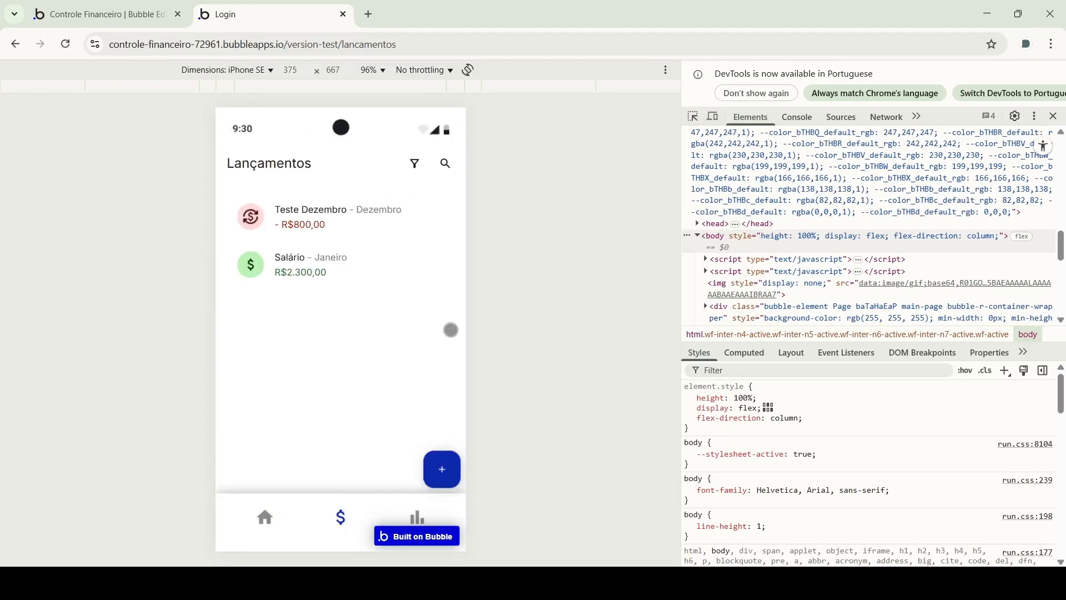
left_click(122, 19)
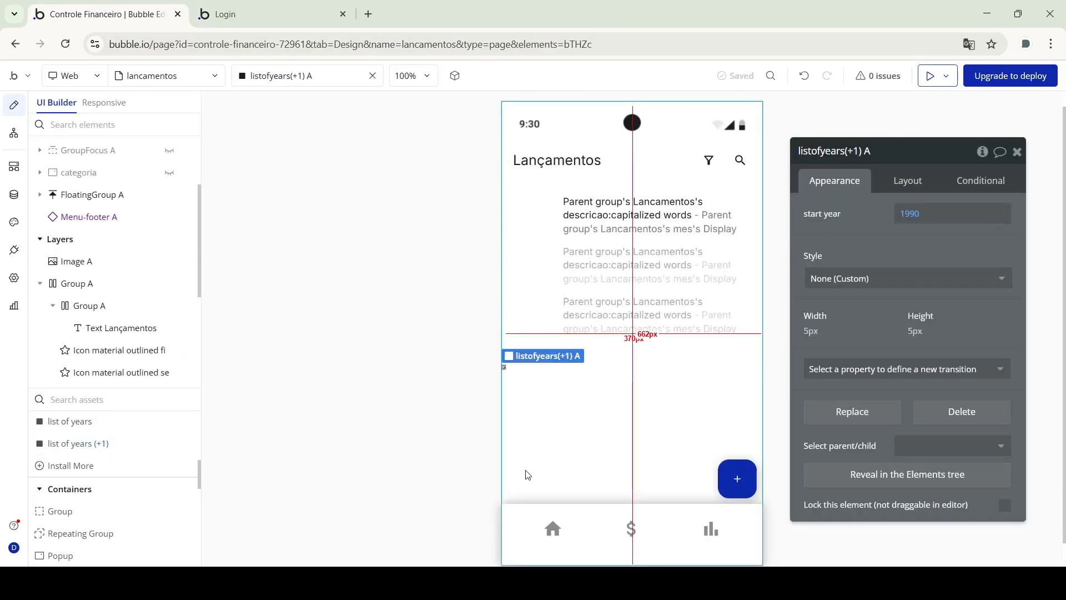
Set the list-of-years start year to Current date/time:extract year - 5
left_click(949, 319)
left_click(978, 377)
left_click(1010, 409)
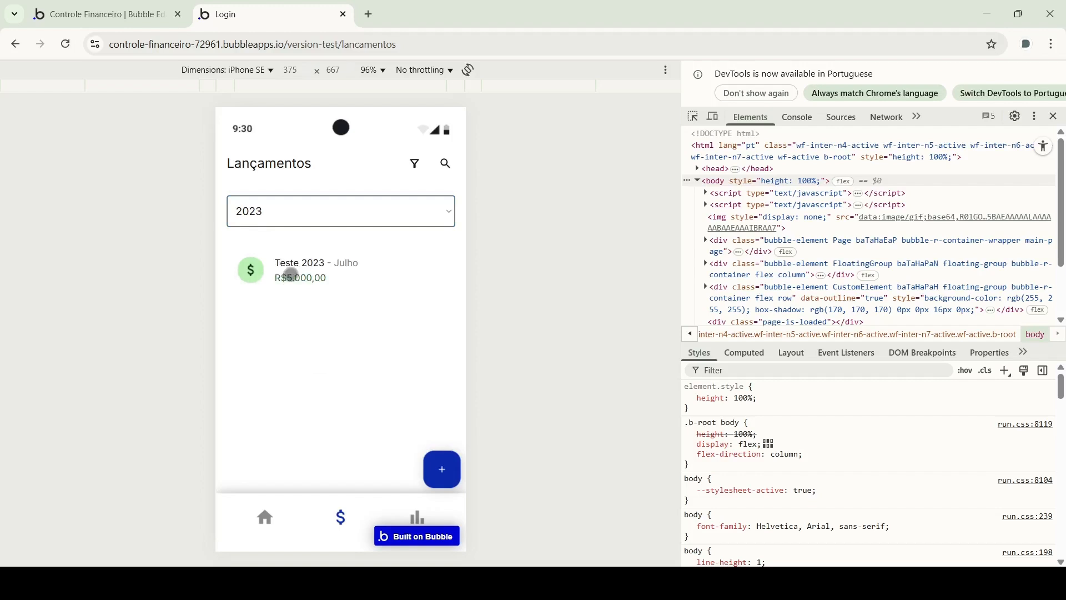
Pick 2025, 2020, then 2025 in the preview's year dropdown, then return to the editor
left_click(257, 335)
left_click(268, 242)
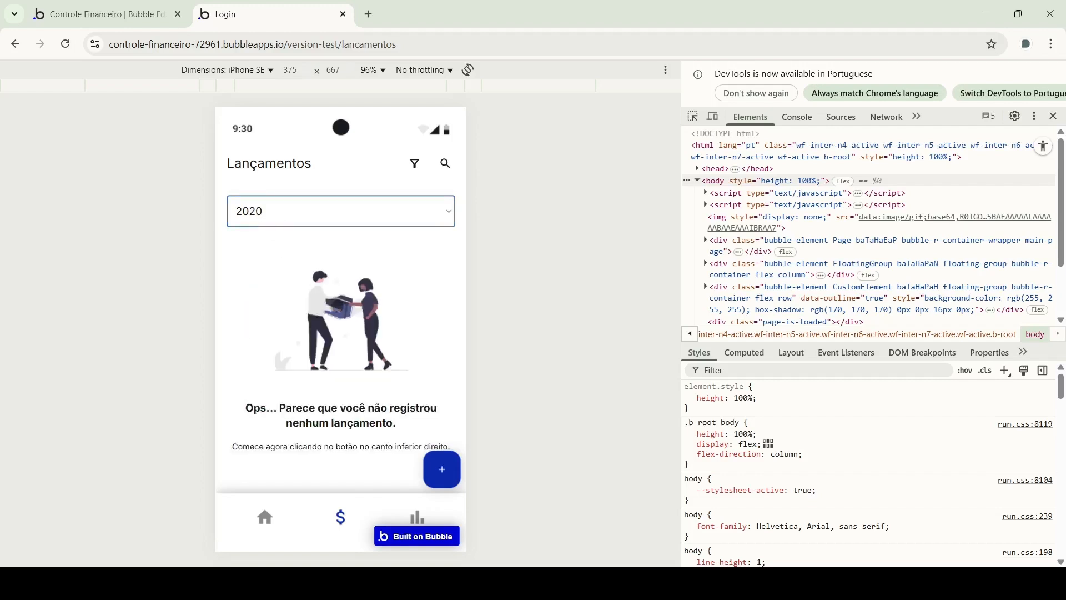
left_click(256, 341)
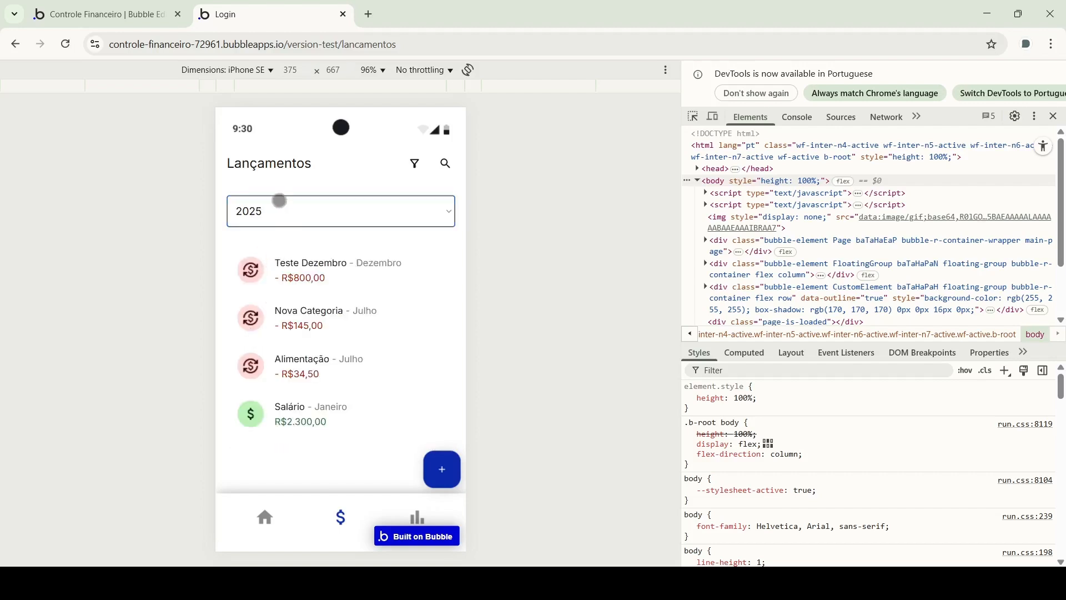
left_click(141, 18)
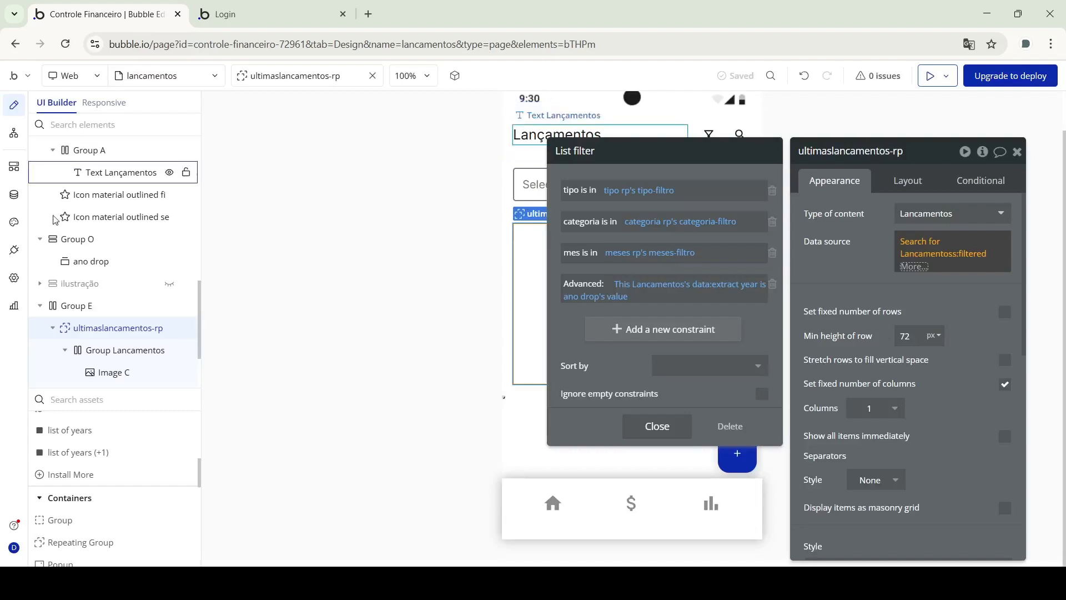
Look over the installed plugins, select the list-of-years element, then bring up the running preview
left_click(18, 252)
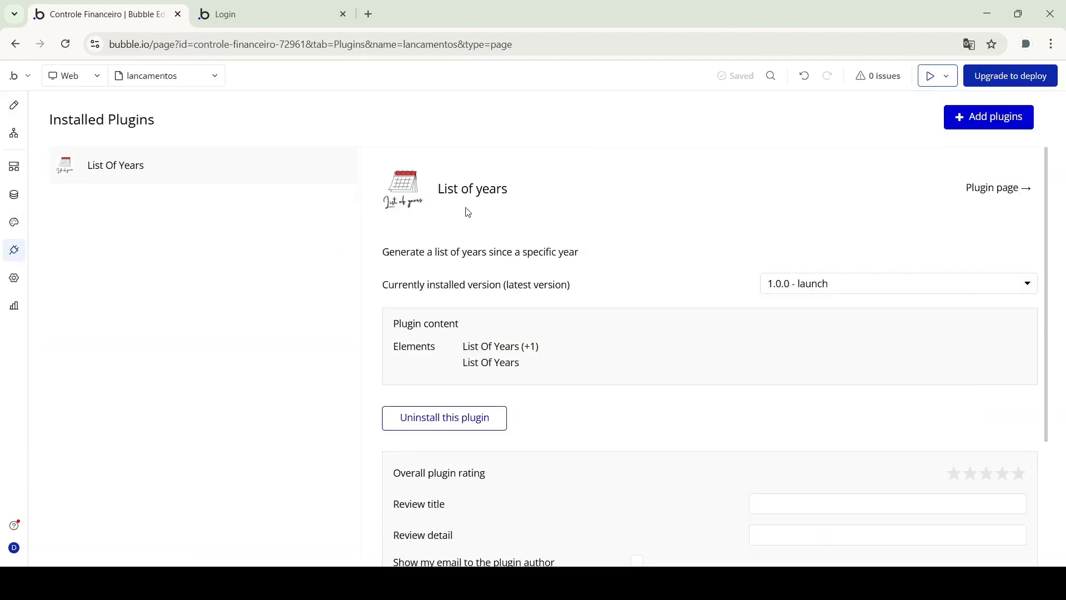
left_click(14, 104)
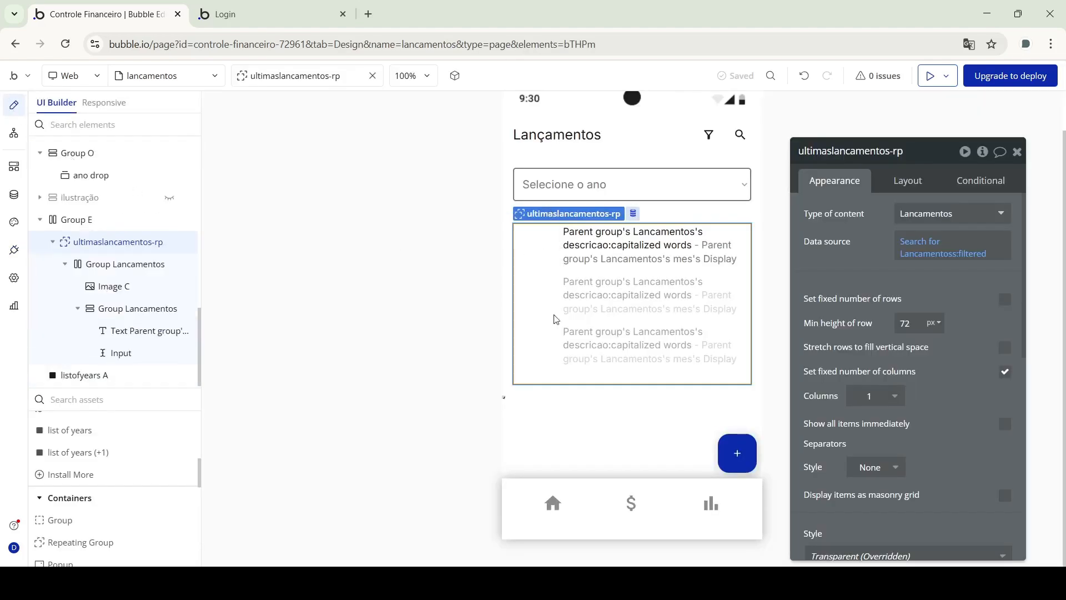
left_click(505, 398)
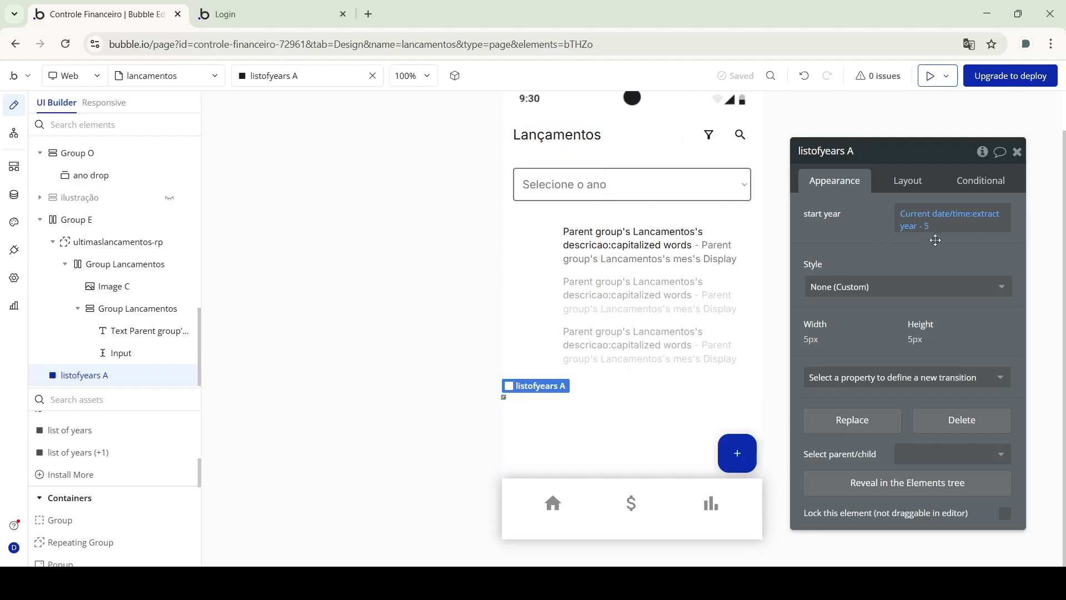
left_click(233, 15)
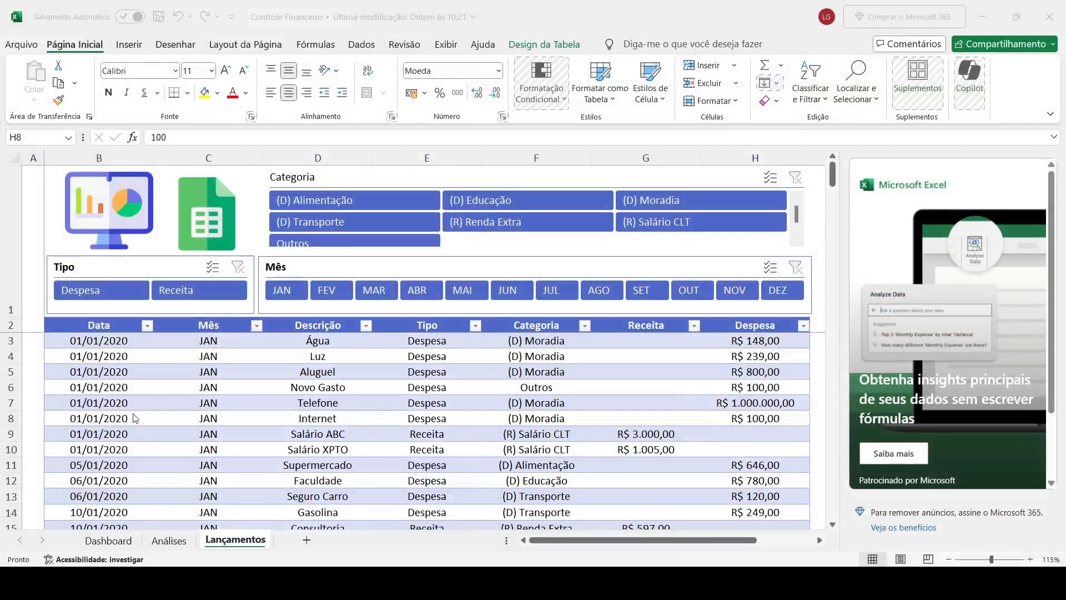
left_click(134, 418)
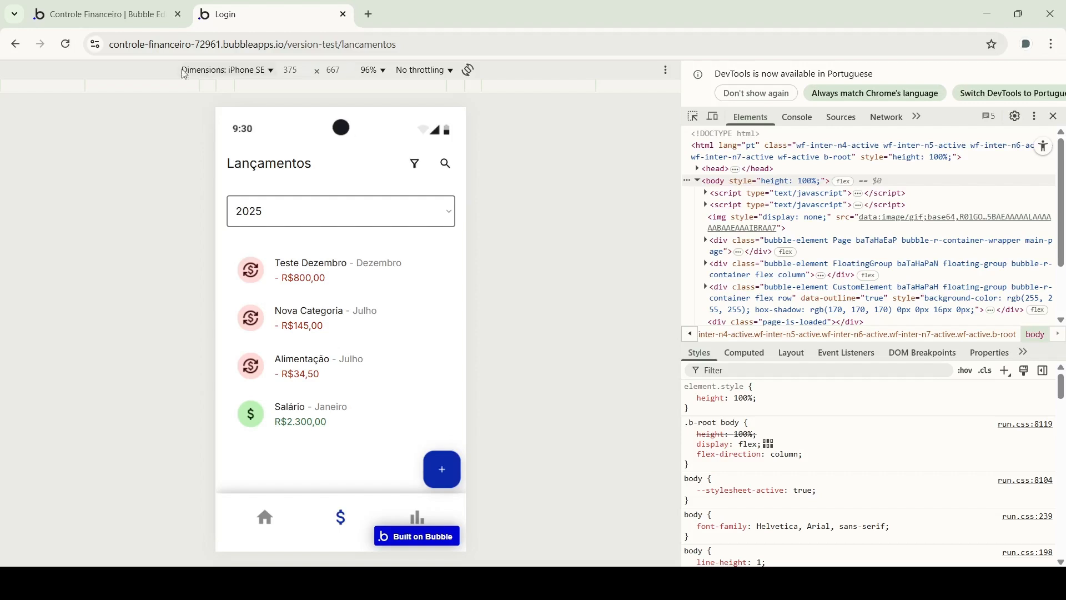
key("F5")
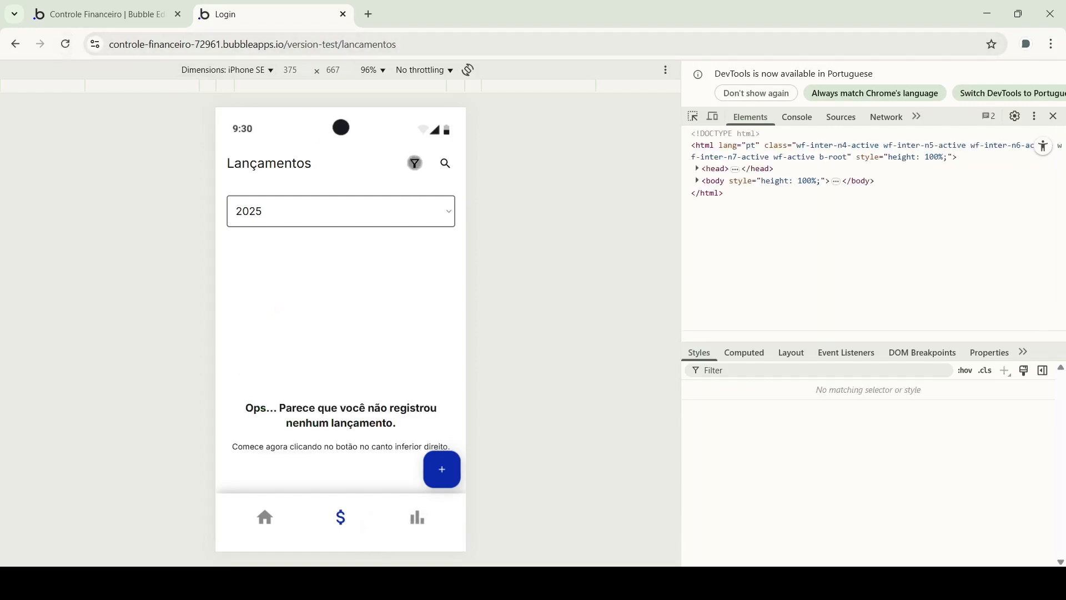
left_click(415, 163)
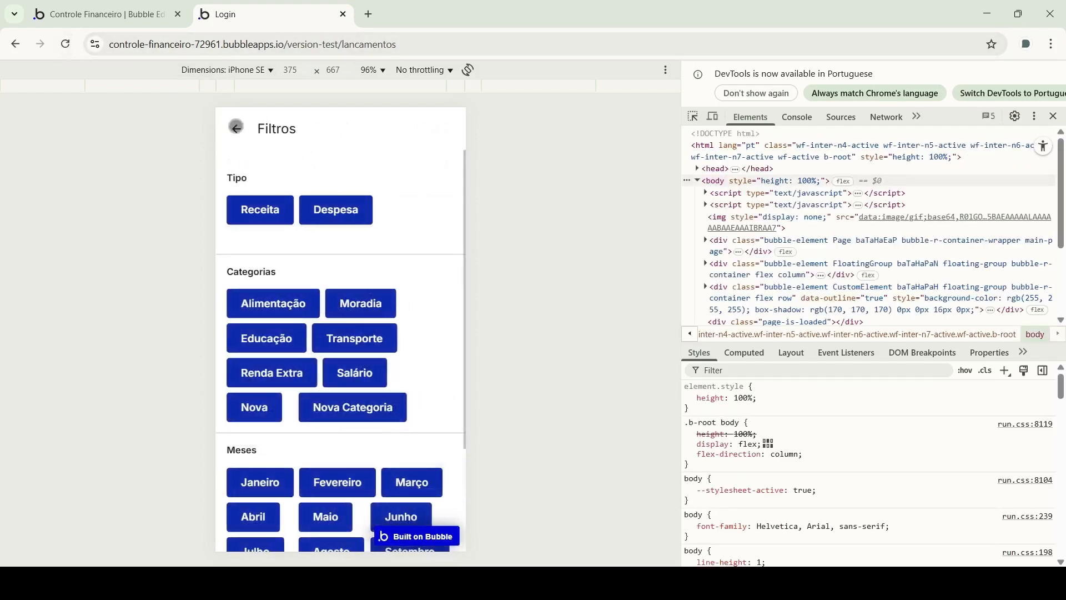
left_click(236, 127)
left_click(414, 165)
scroll(377, 384, "down", 3)
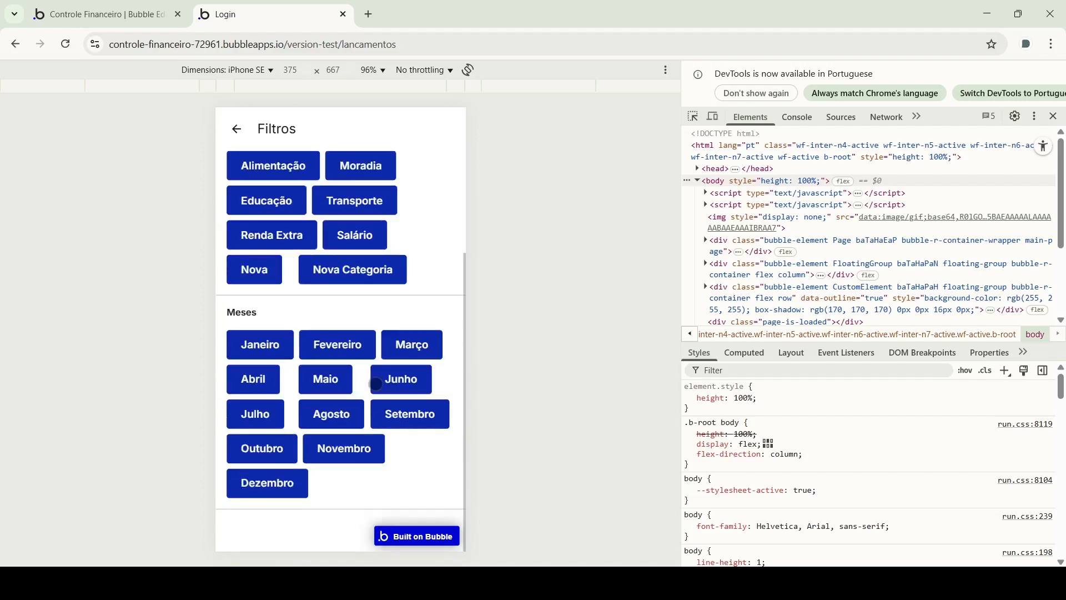
scroll(286, 333, "up", 3)
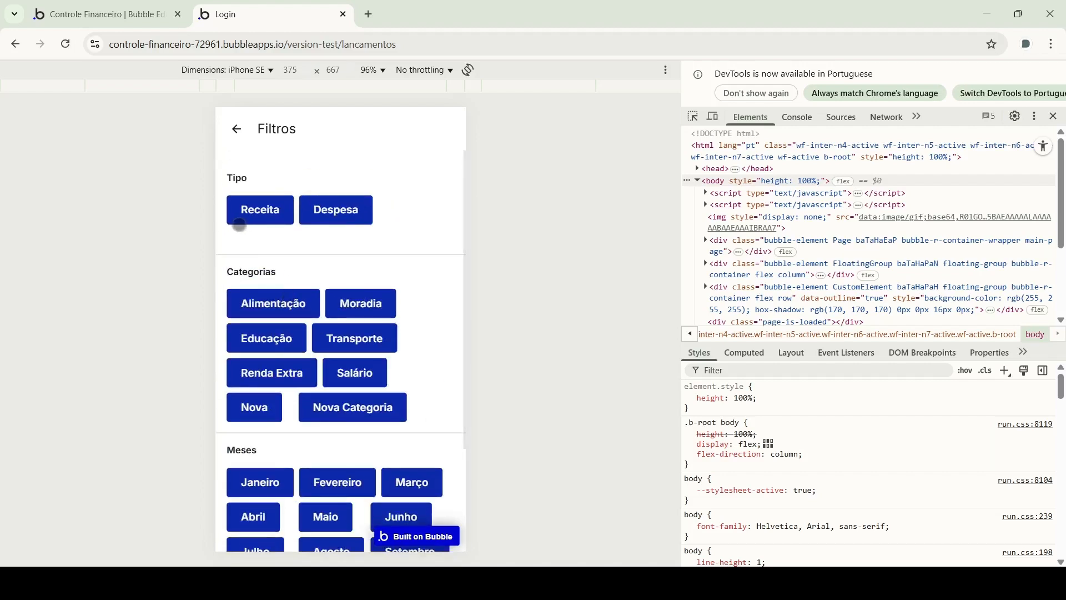
scroll(273, 302, "down", 3)
scroll(272, 220, "up", 3)
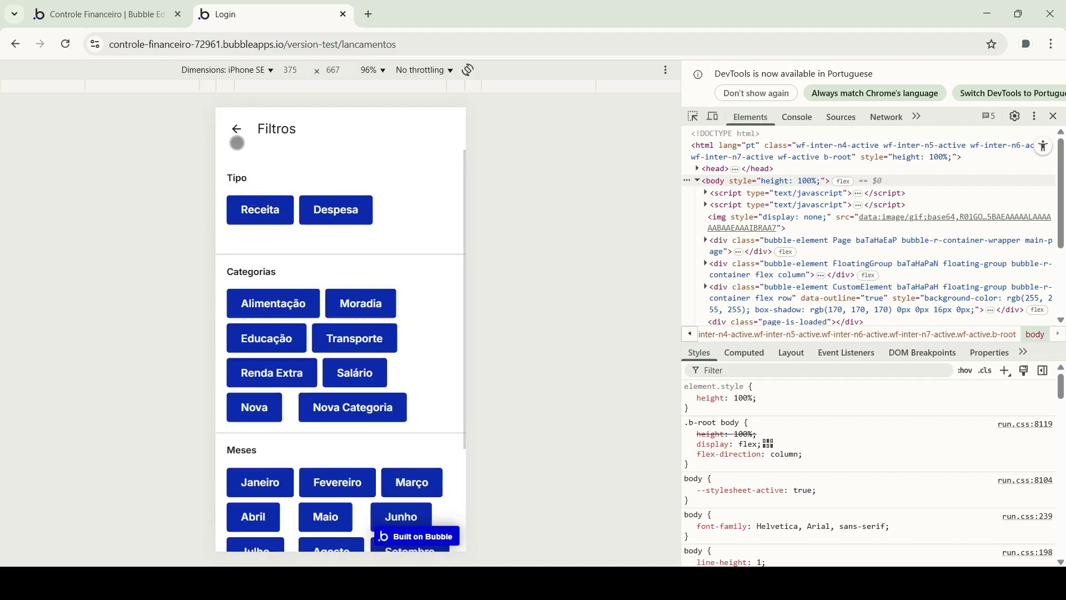
left_click(236, 128)
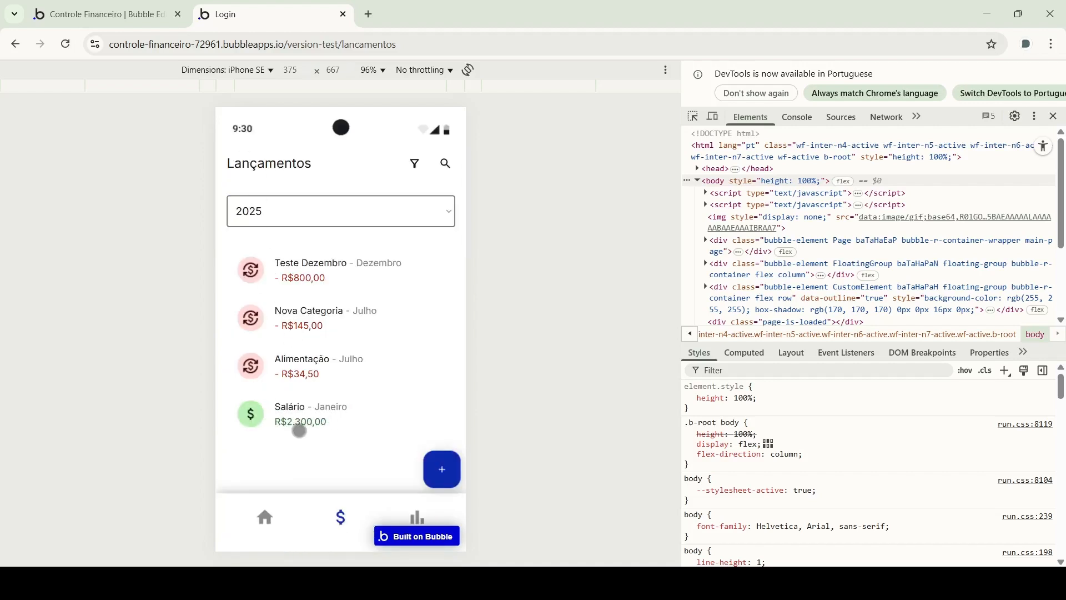
left_click(414, 160)
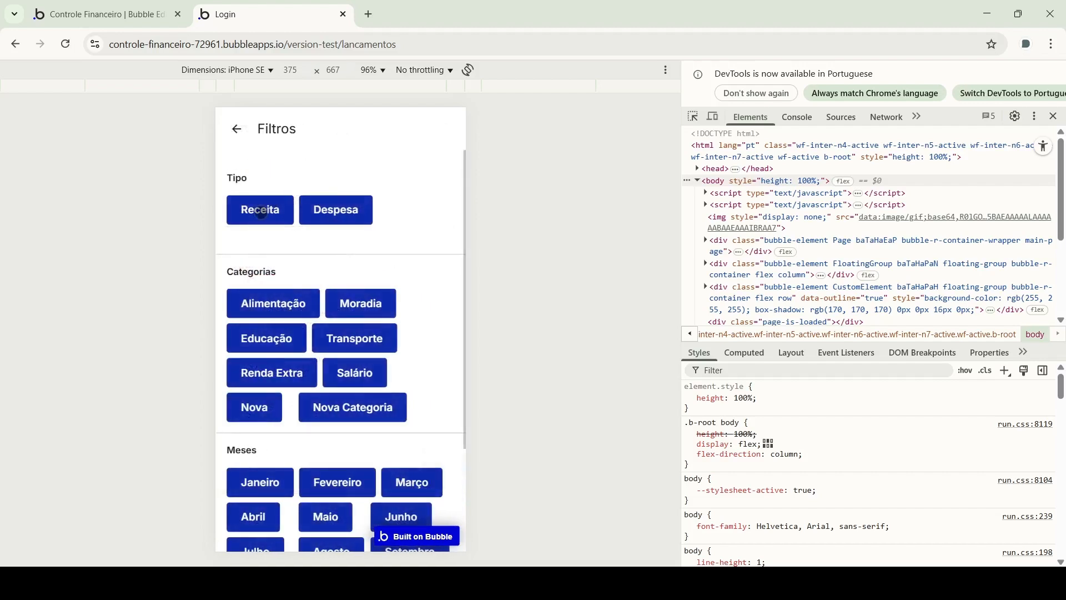
left_click(261, 213)
left_click(236, 129)
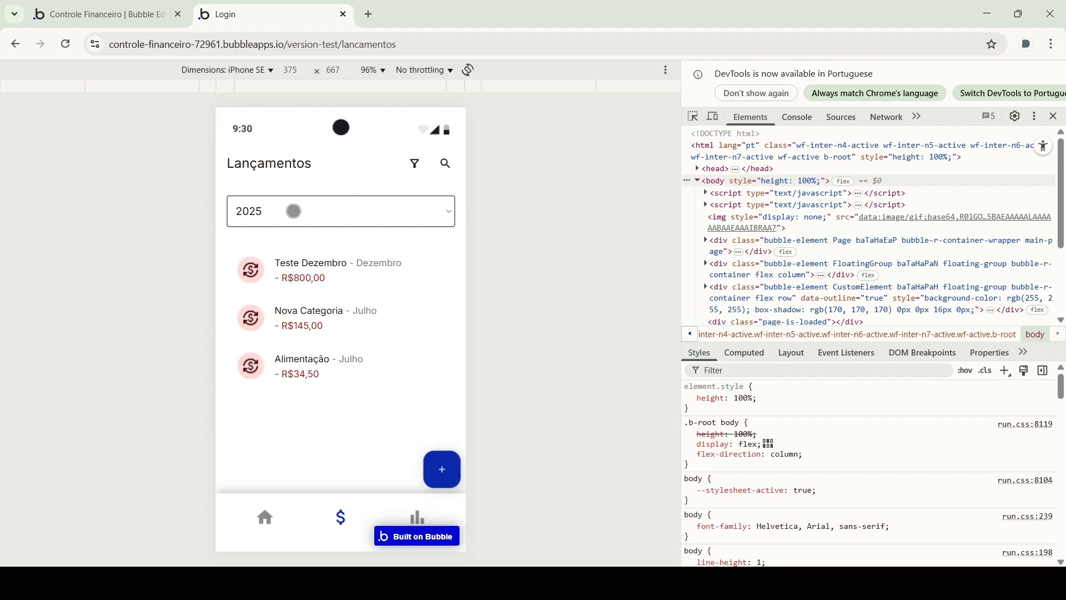
left_click(294, 211)
left_click(261, 292)
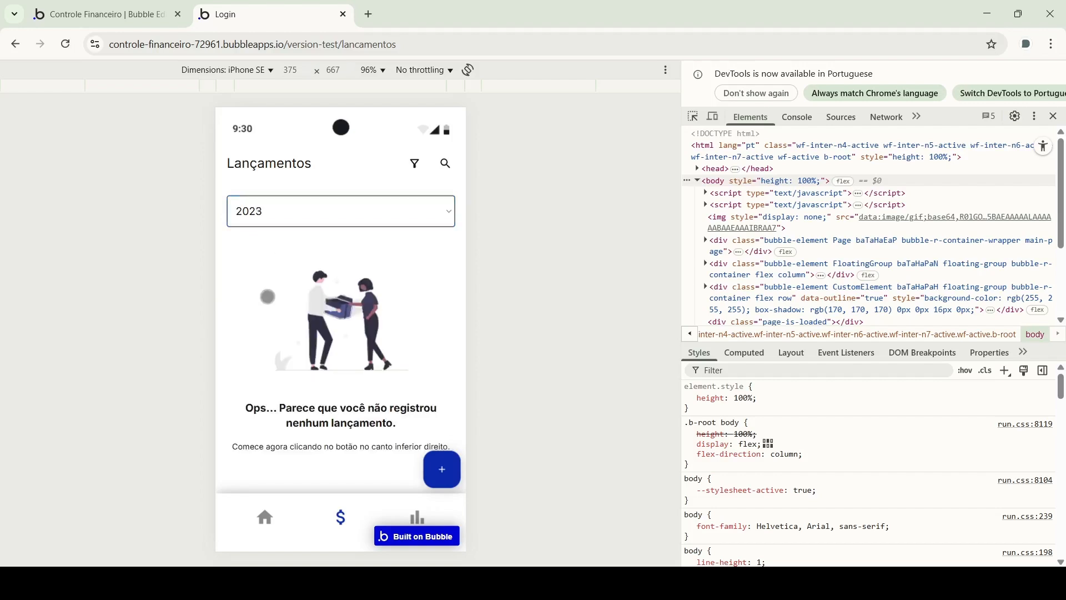
left_click(415, 162)
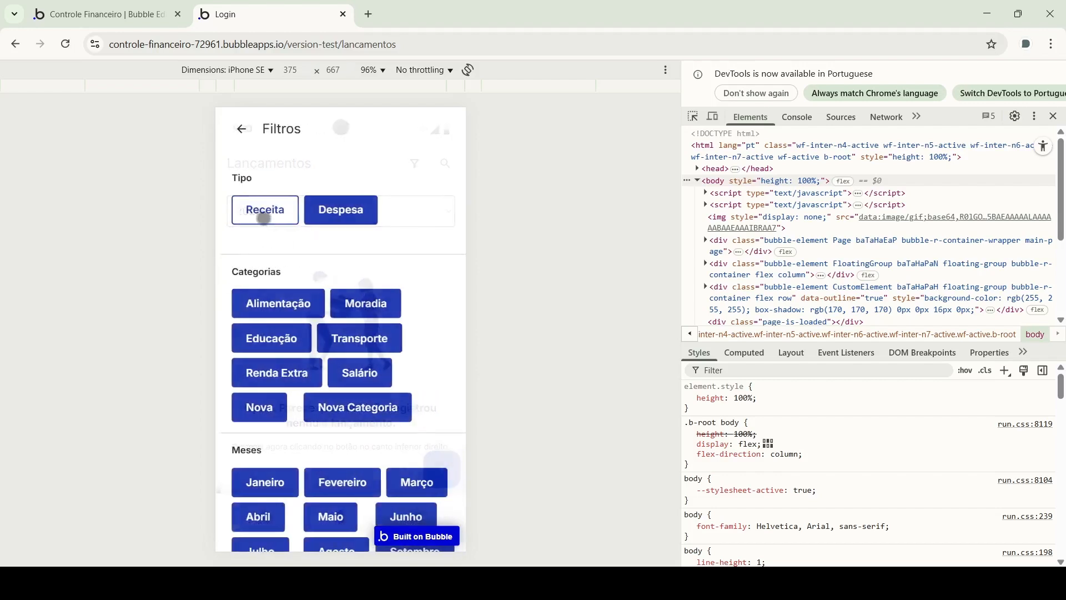
left_click(259, 210)
left_click(238, 128)
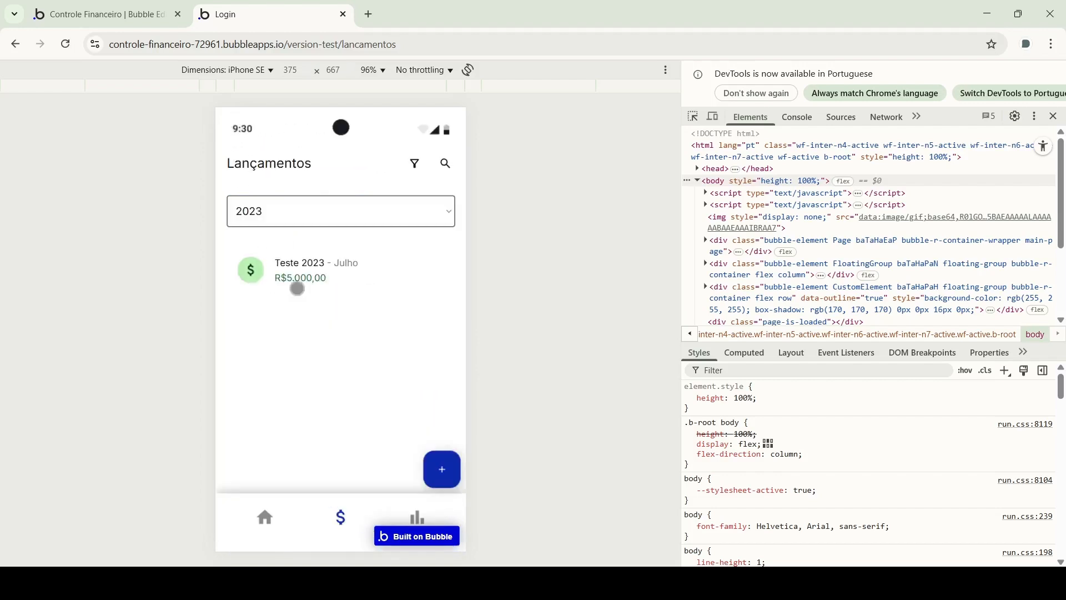
left_click(300, 217)
left_click(271, 333)
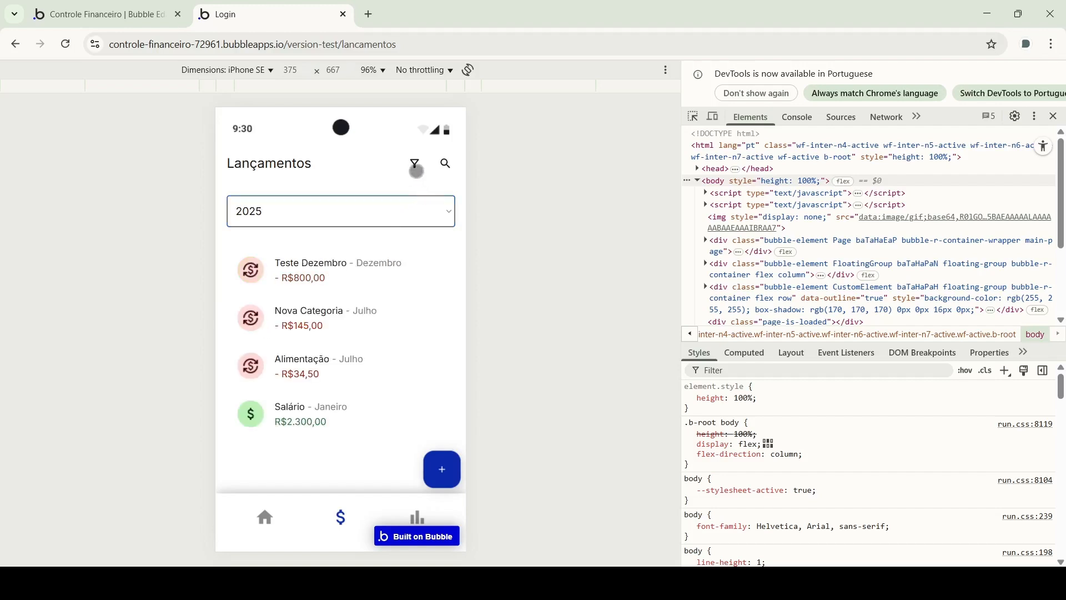
left_click(414, 162)
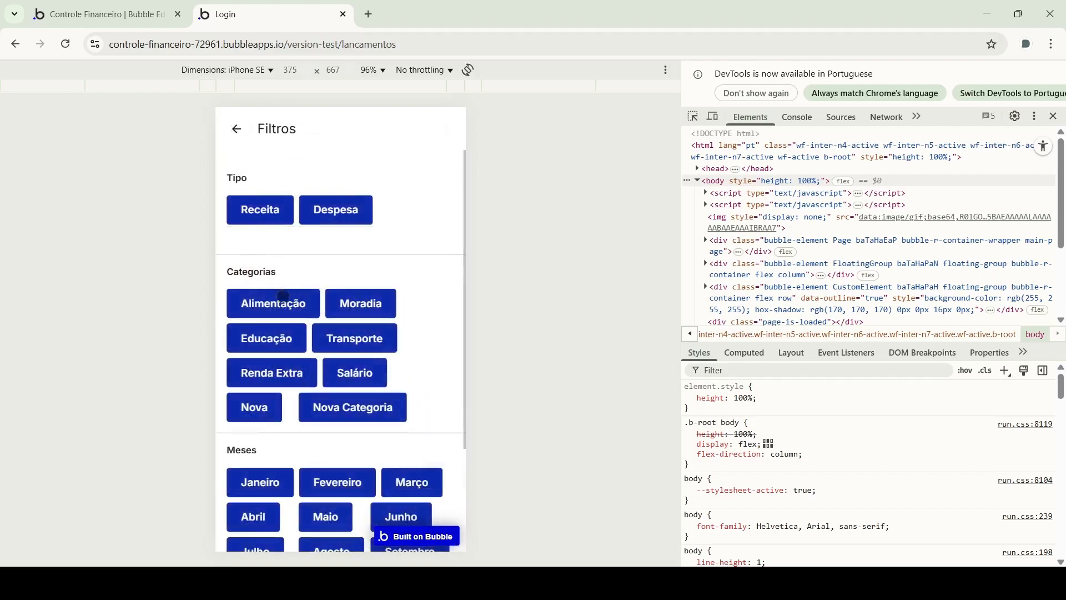
left_click(235, 128)
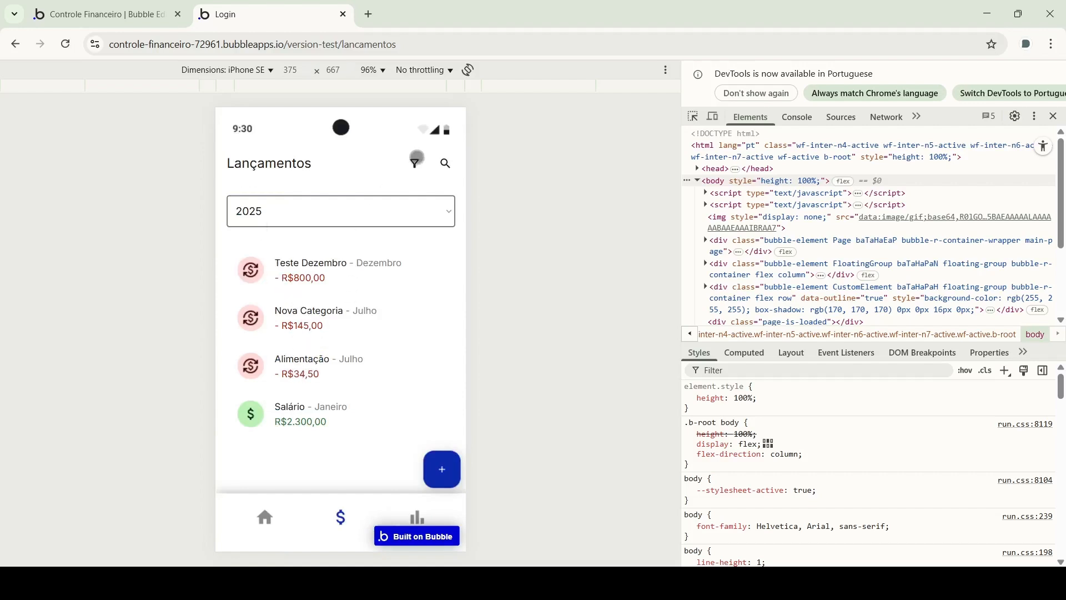
left_click(415, 161)
left_click(294, 300)
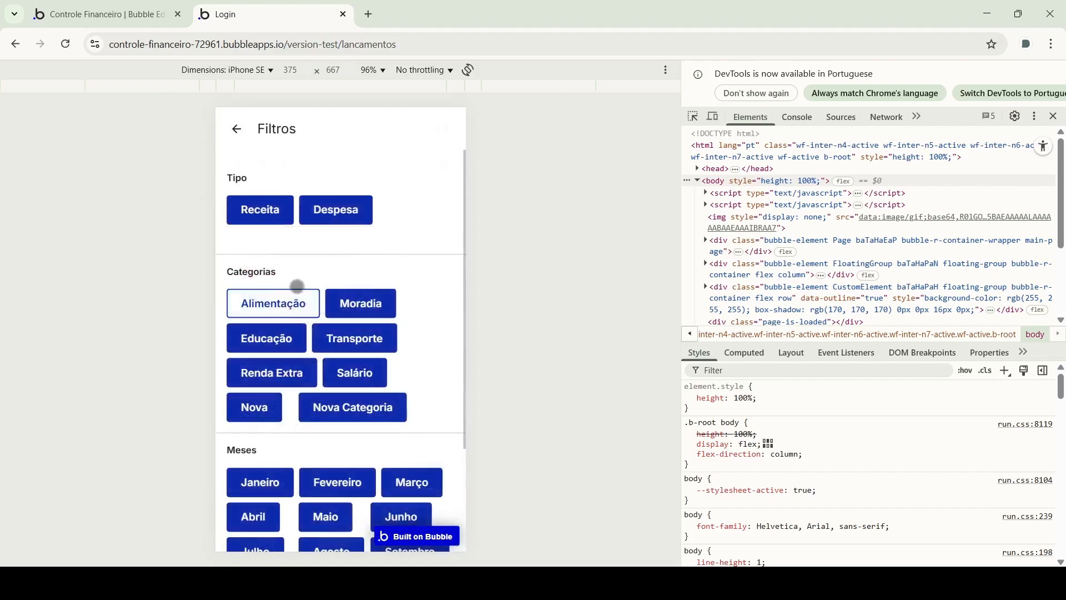
left_click(238, 128)
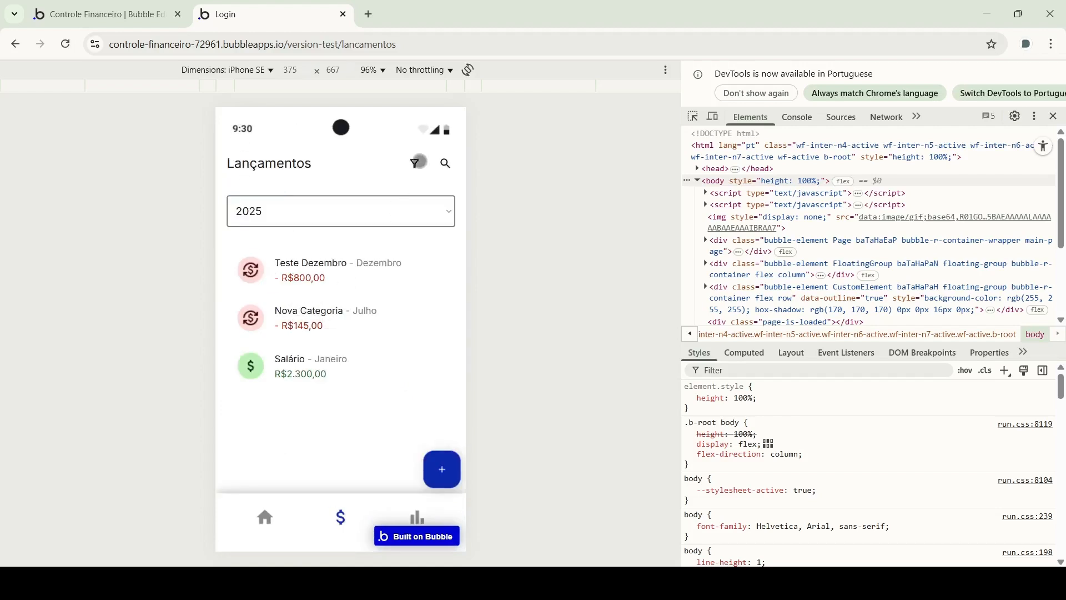
left_click(413, 163)
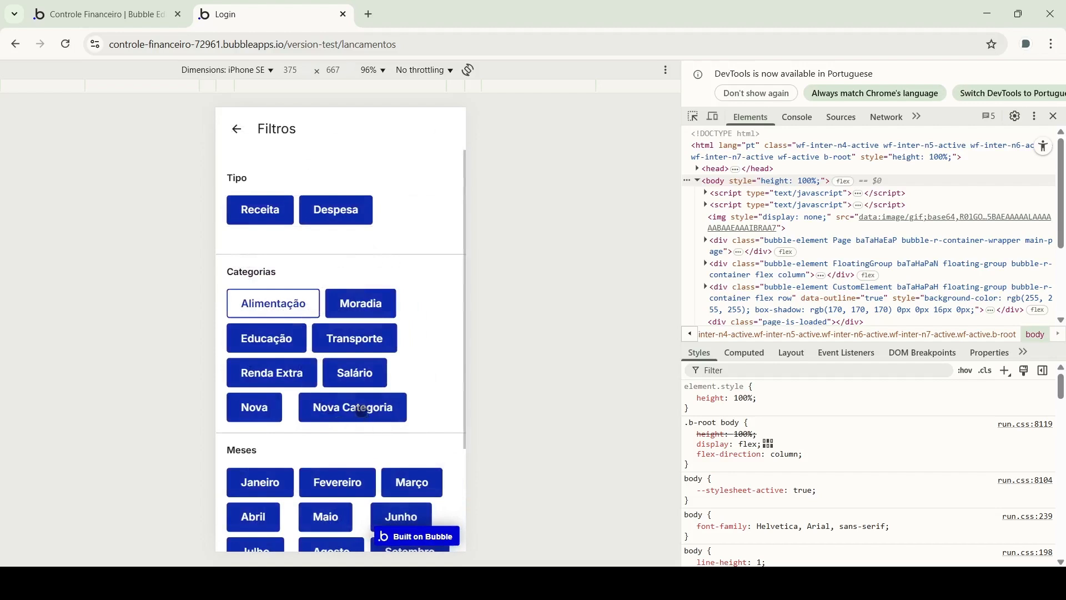
left_click(238, 130)
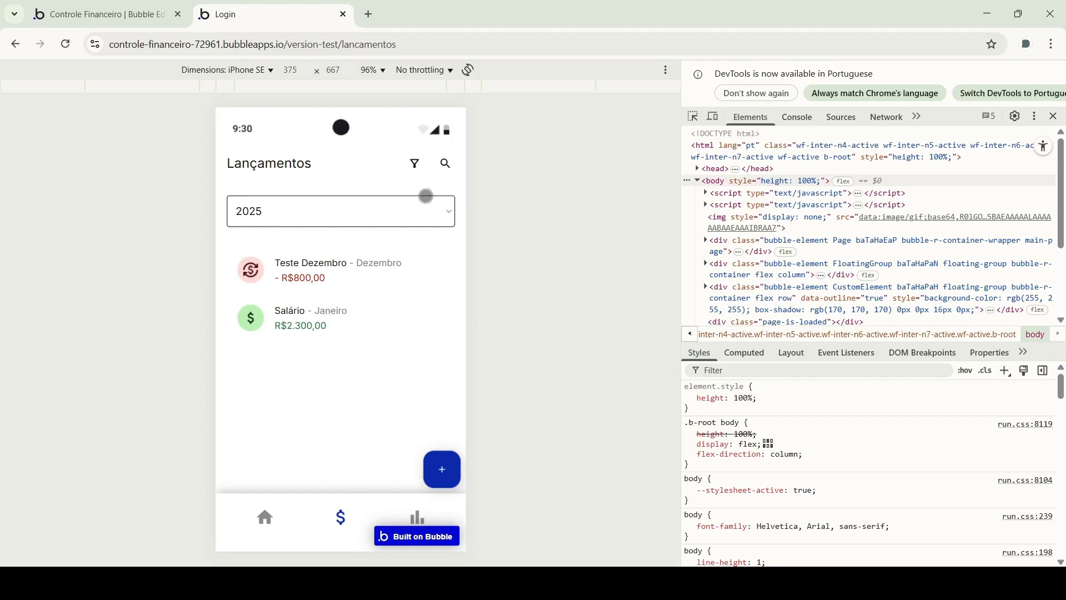
left_click(413, 165)
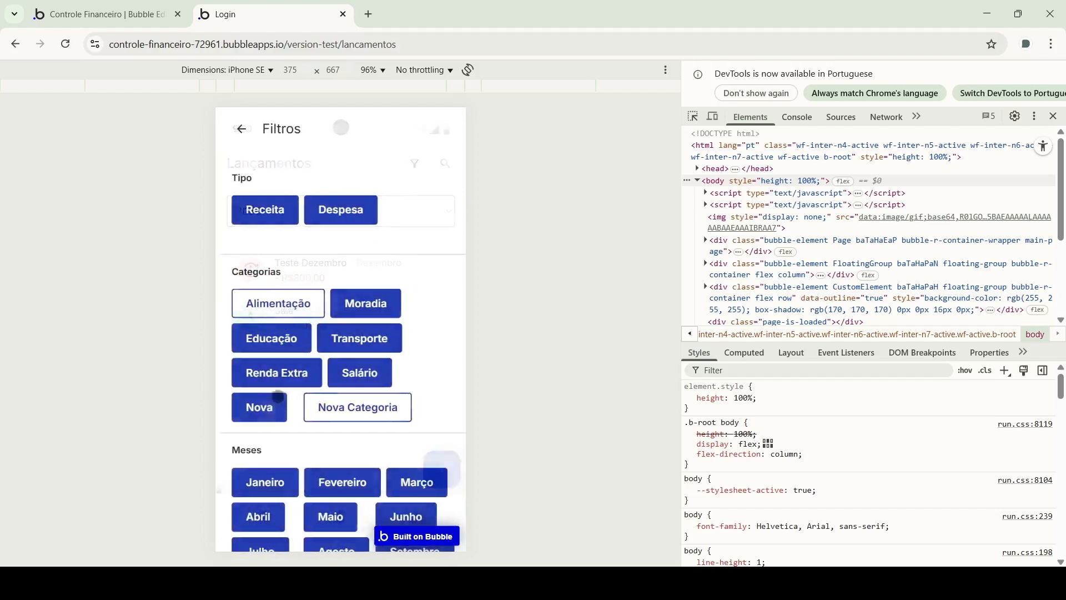
left_click(263, 388)
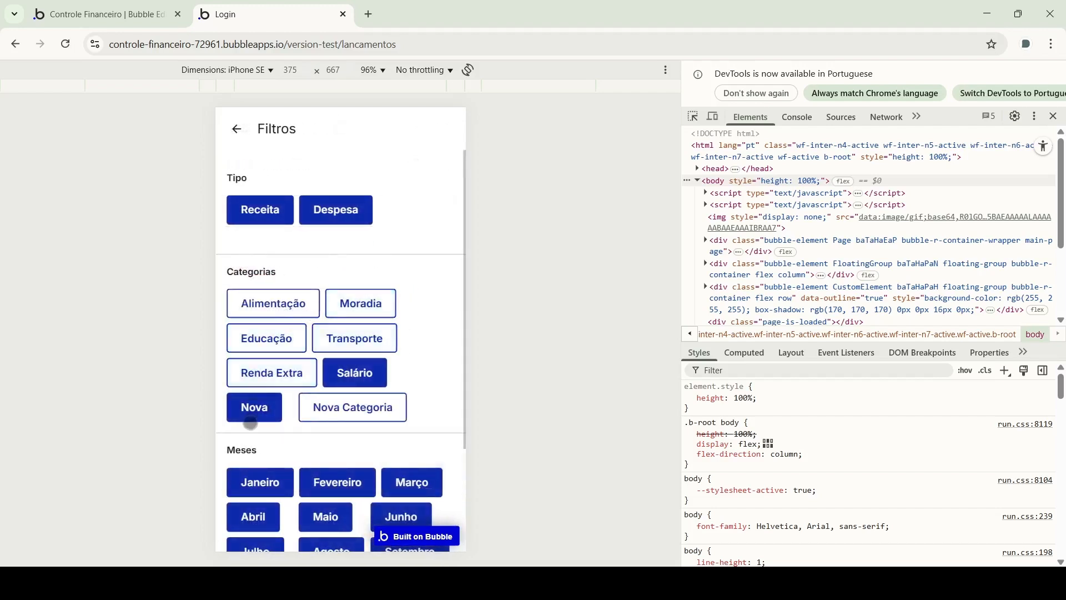
left_click(256, 409)
left_click(335, 385)
left_click(237, 131)
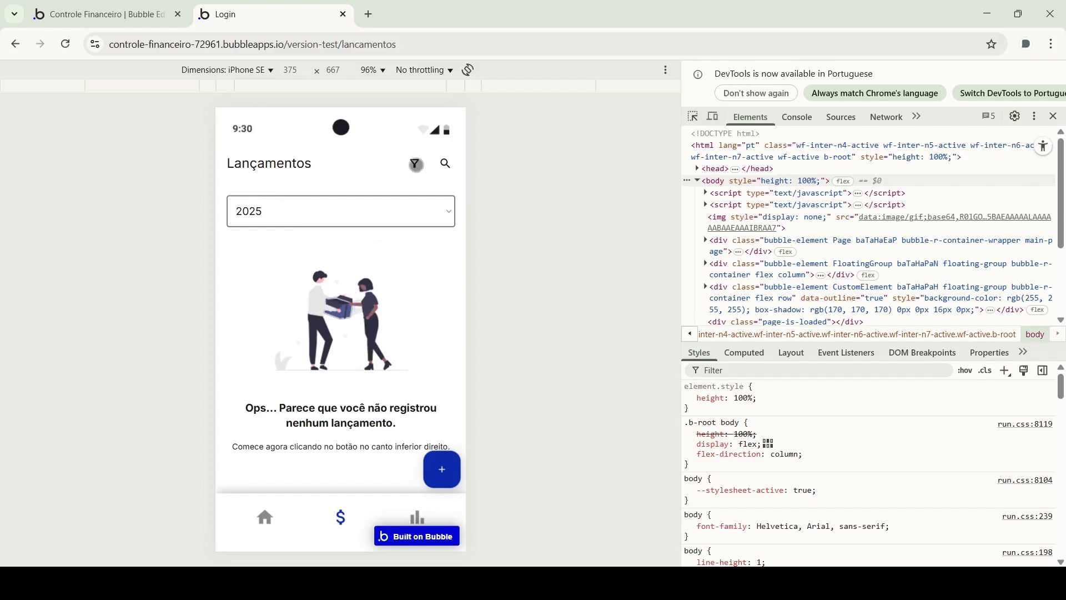
left_click(414, 164)
left_click(335, 305)
left_click(300, 338)
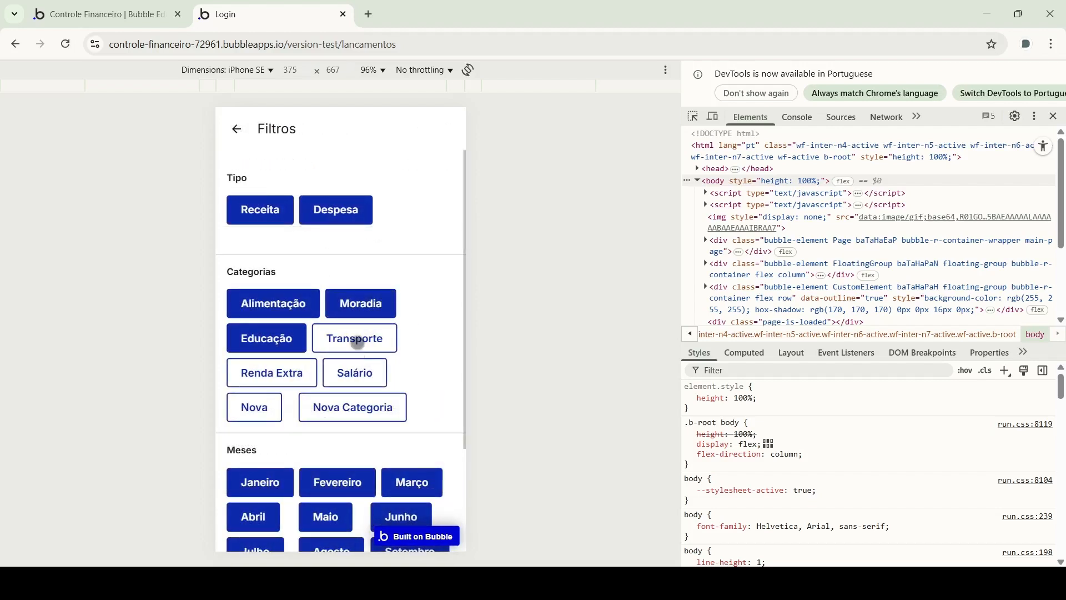
left_click(356, 345)
left_click(312, 370)
left_click(336, 373)
left_click(352, 424)
left_click(281, 407)
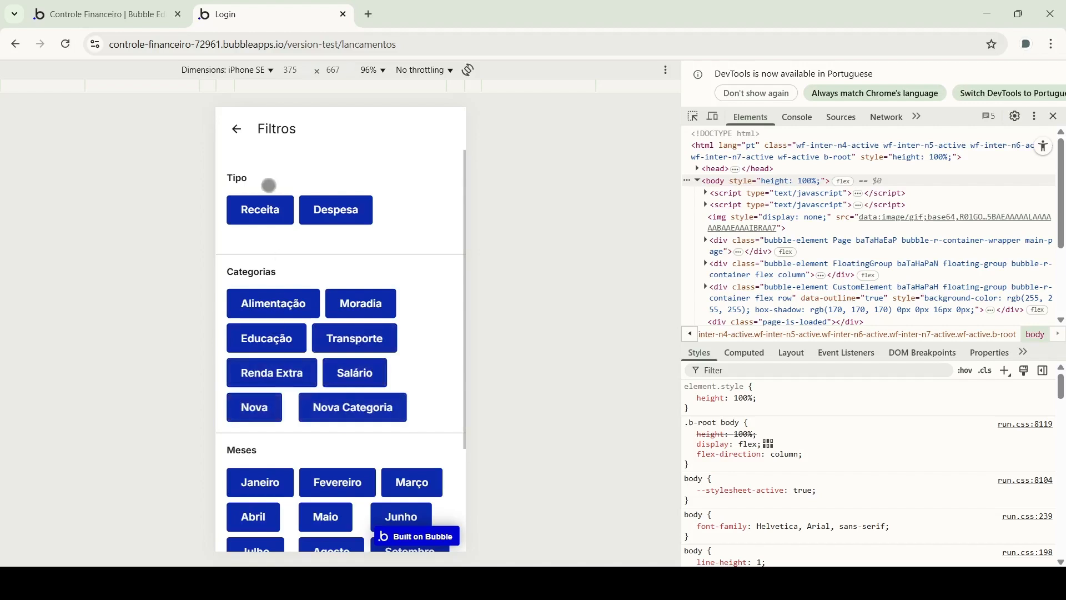
left_click(239, 135)
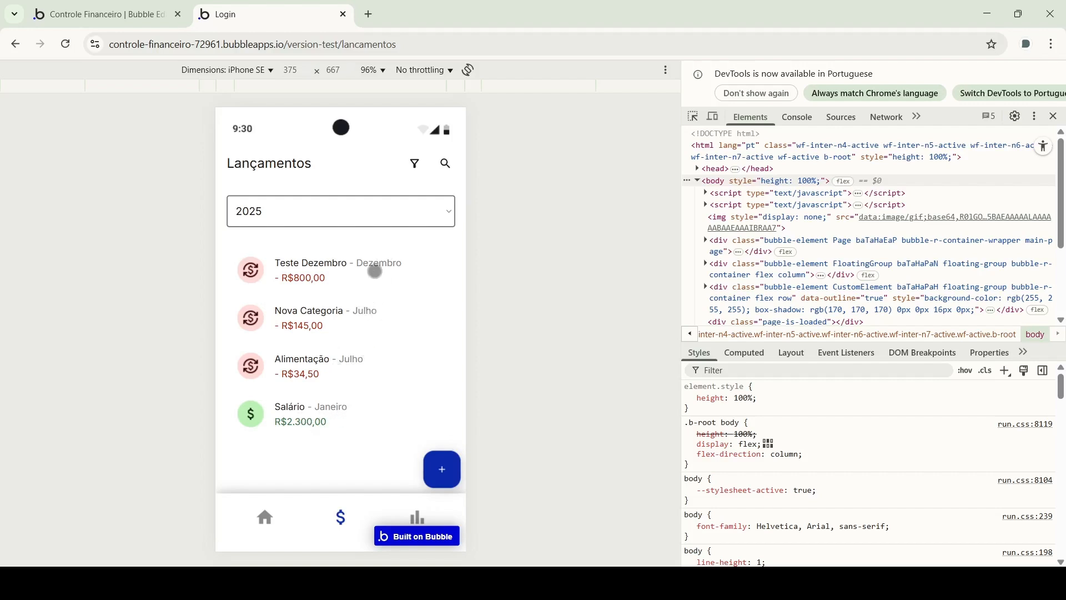
left_click(415, 164)
Exclude Julho from the month filter and check the Lançamentos list
scroll(309, 434, "down", 3)
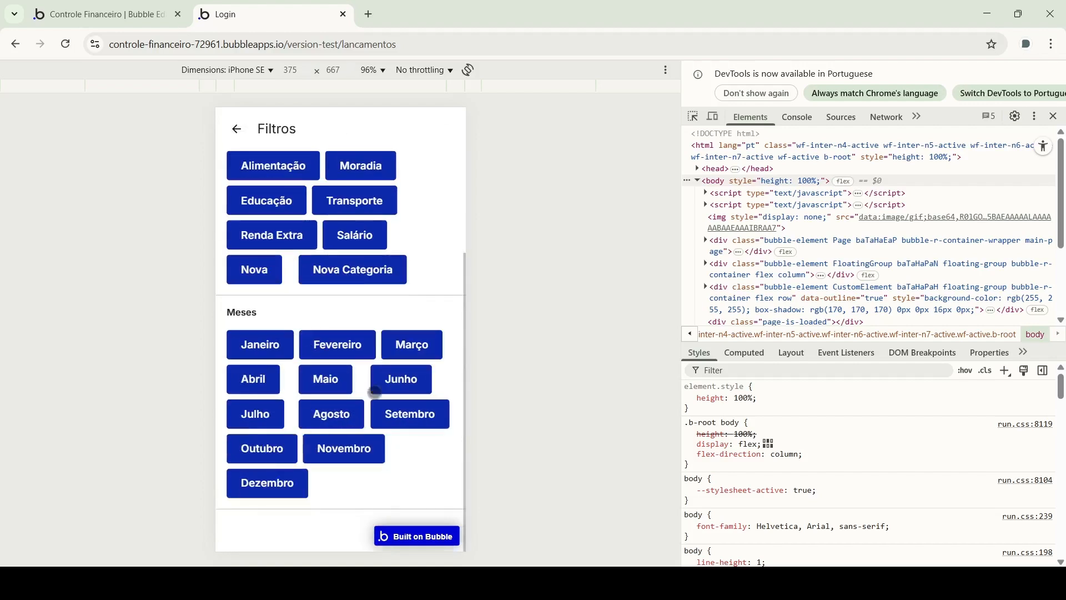
left_click(265, 414)
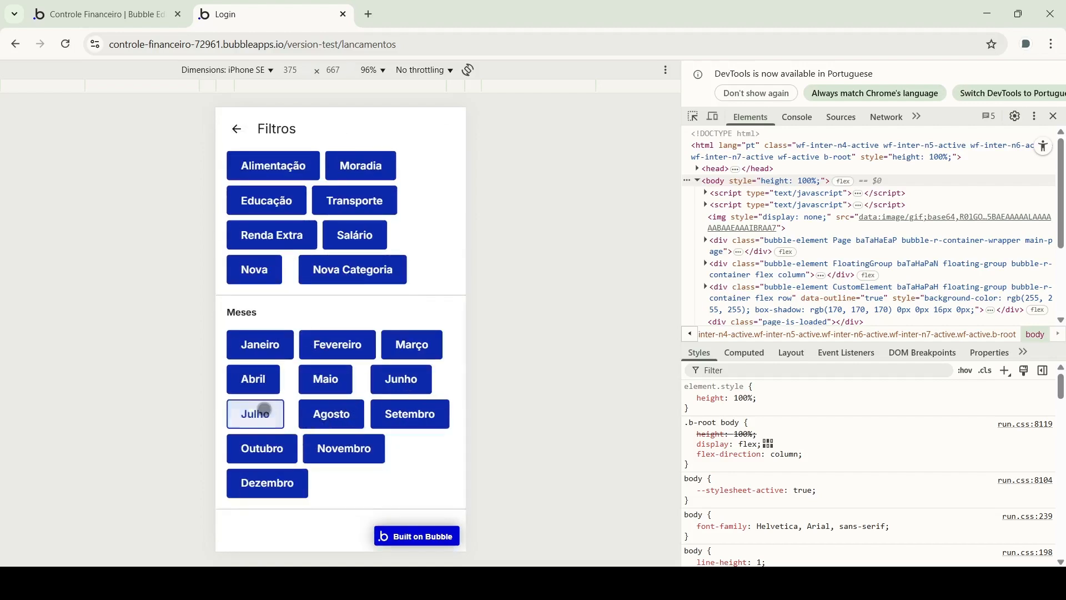
left_click(243, 131)
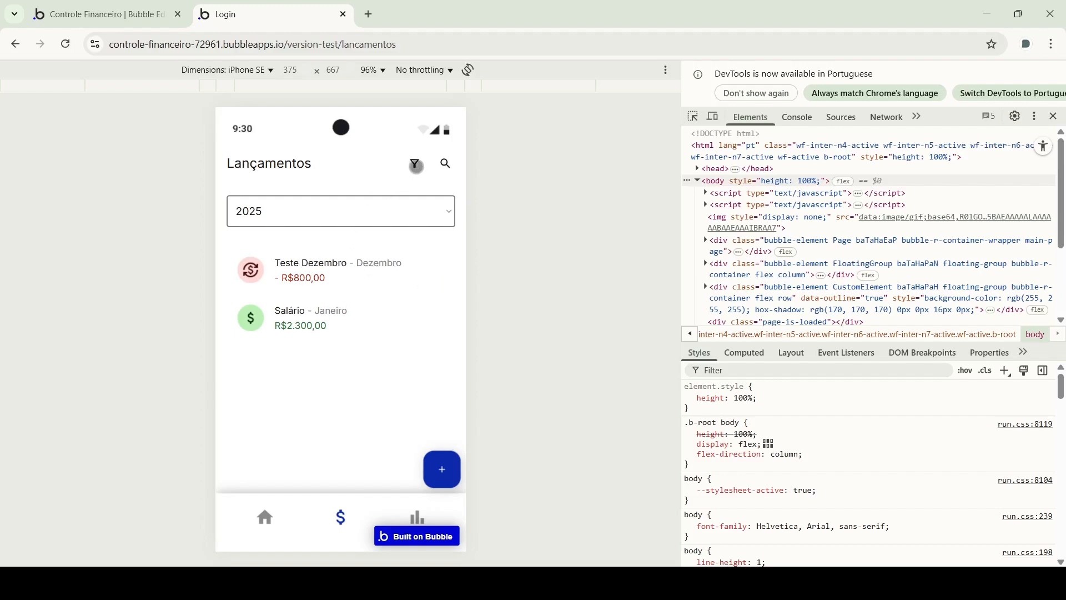
left_click(416, 166)
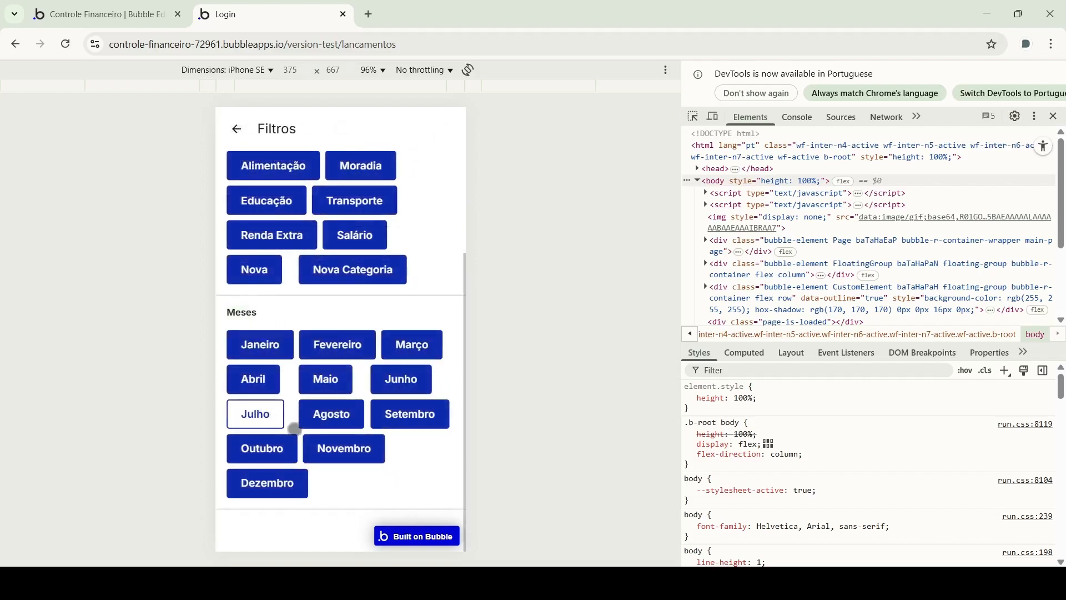
left_click(235, 126)
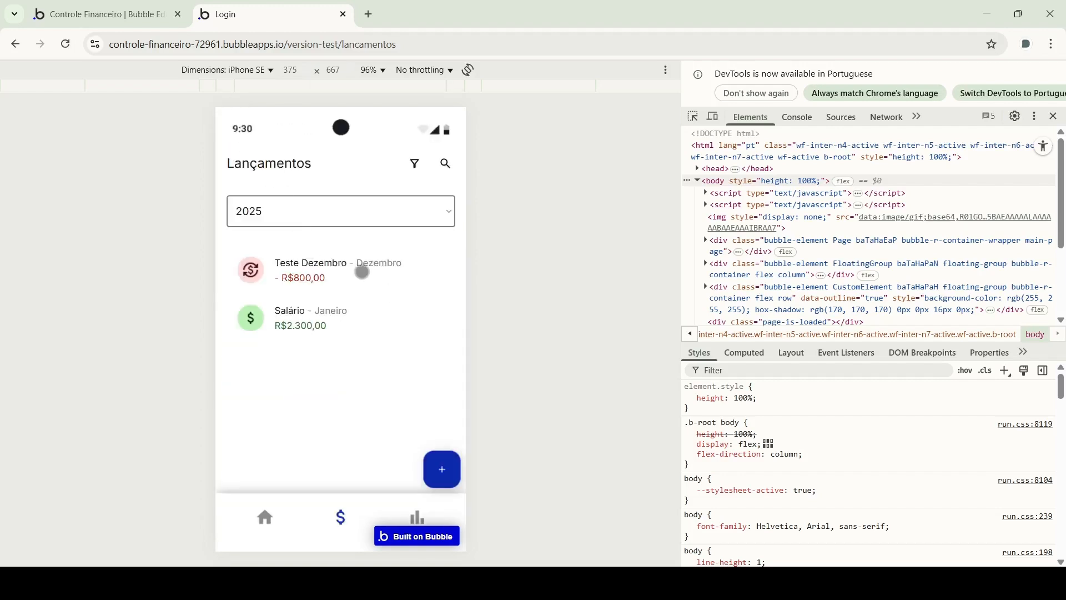
left_click(416, 158)
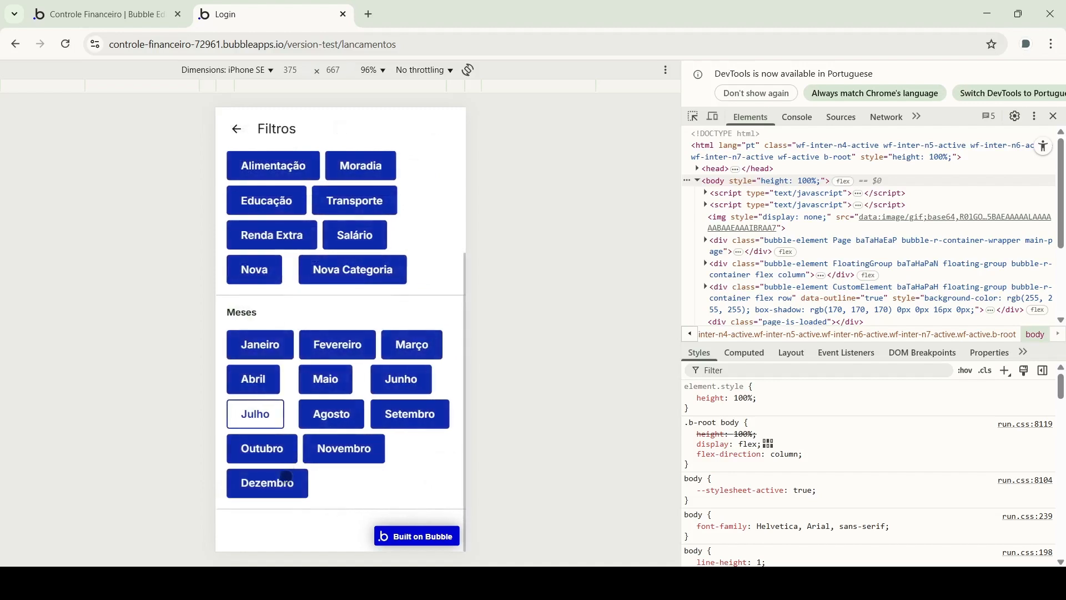
left_click(236, 130)
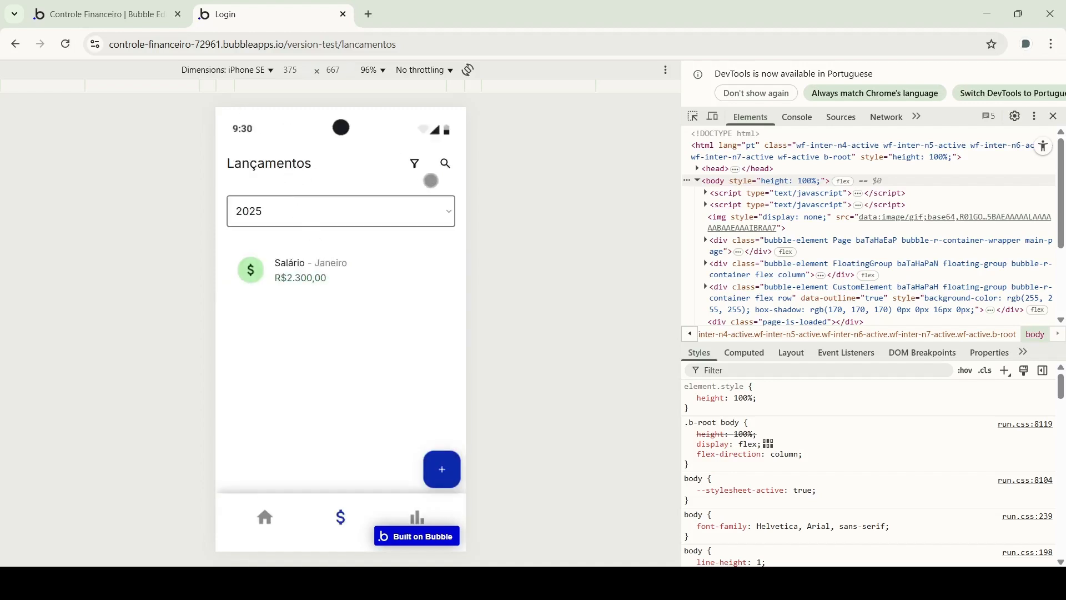
left_click(416, 159)
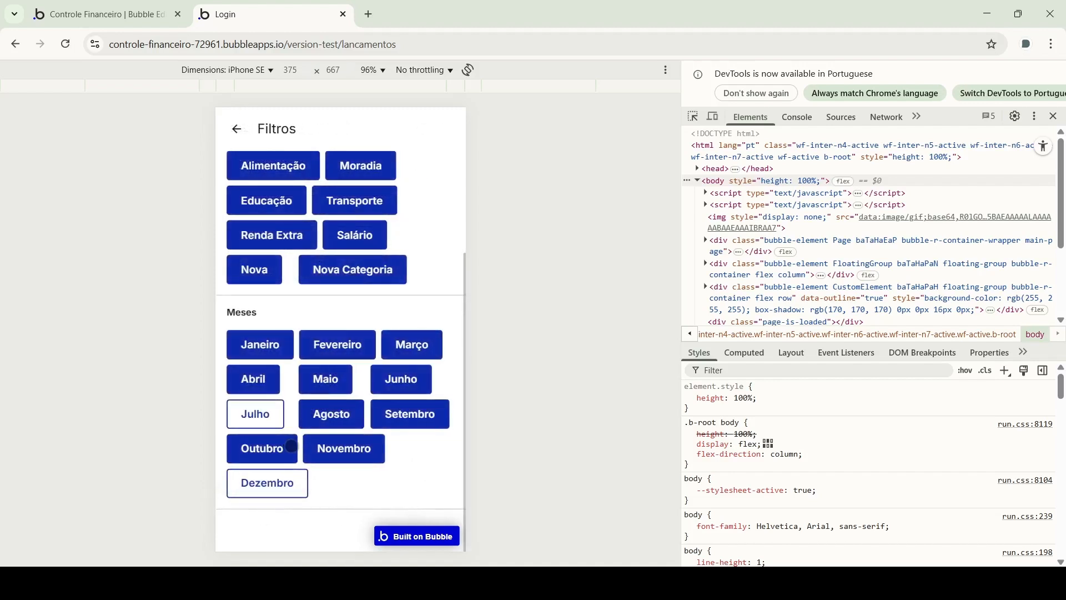
Deselect every month except Dezembro and view the Dezembro-only entries
left_click(253, 379)
left_click(338, 344)
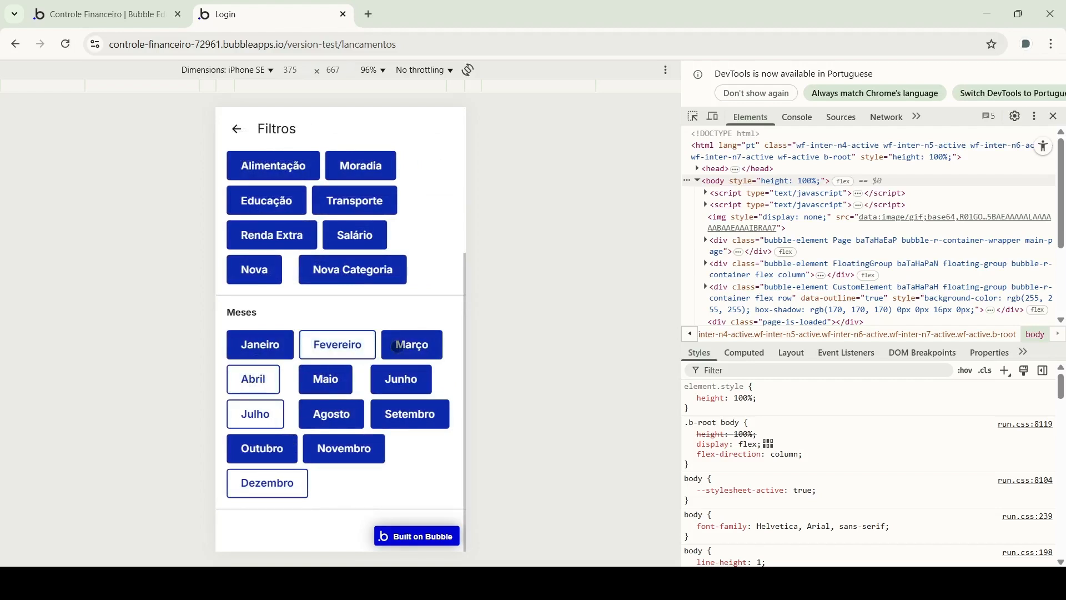
left_click(412, 345)
left_click(401, 379)
left_click(326, 379)
left_click(346, 417)
left_click(402, 417)
left_click(363, 444)
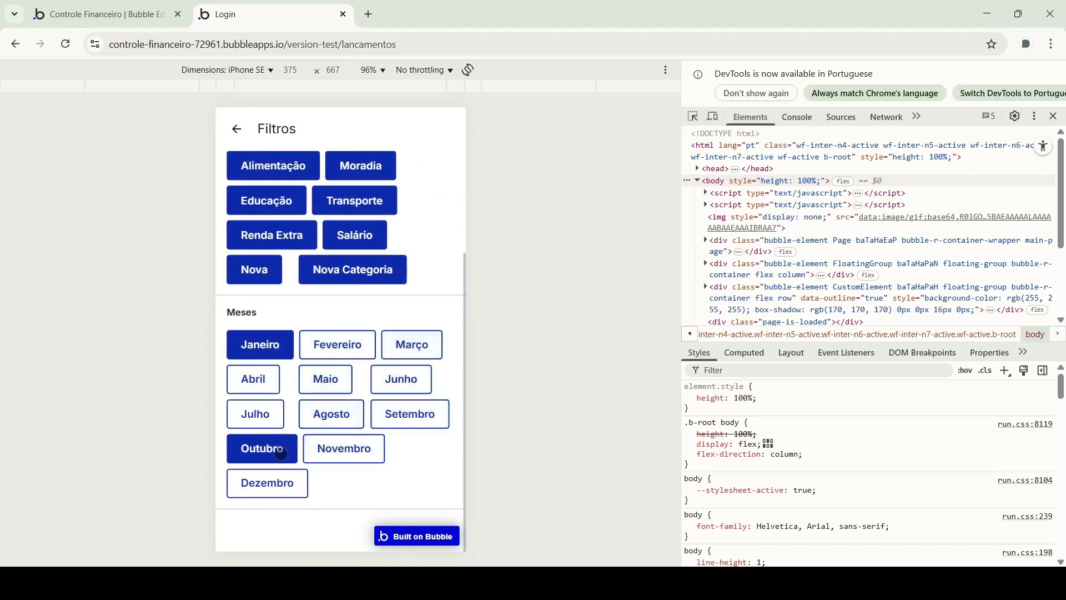
left_click(280, 452)
left_click(257, 348)
left_click(259, 482)
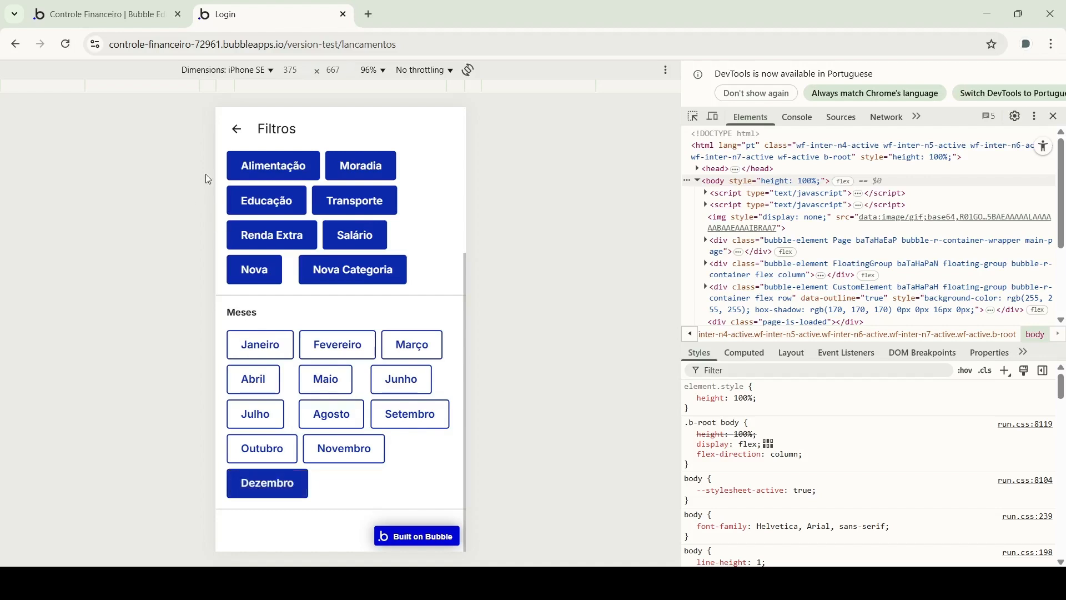
left_click(240, 128)
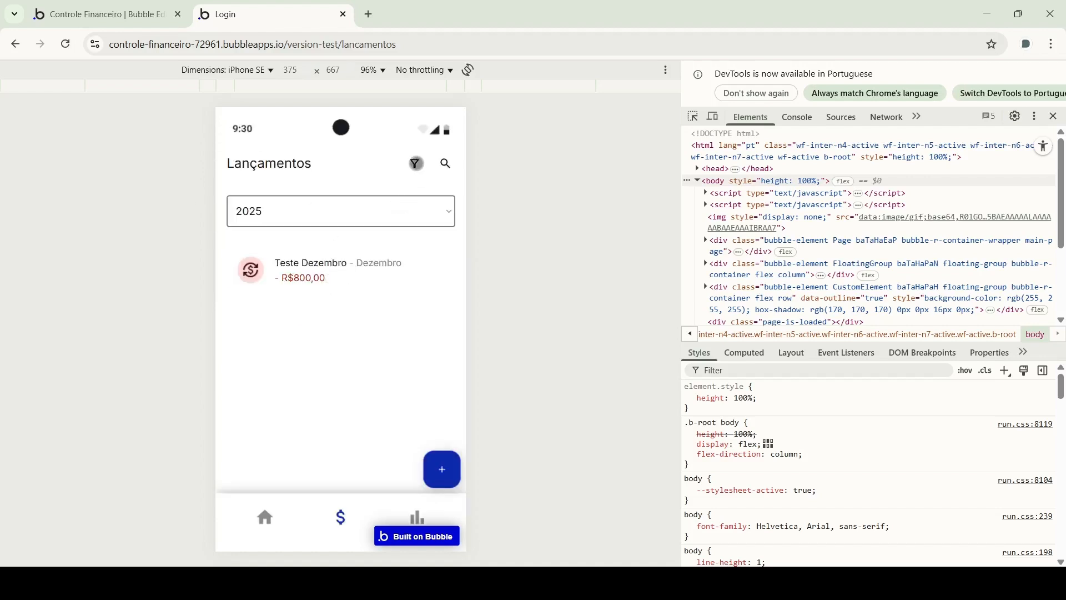
Switch the month filter from Dezembro to Julho only and view the entries
left_click(415, 164)
left_click(268, 482)
left_click(255, 413)
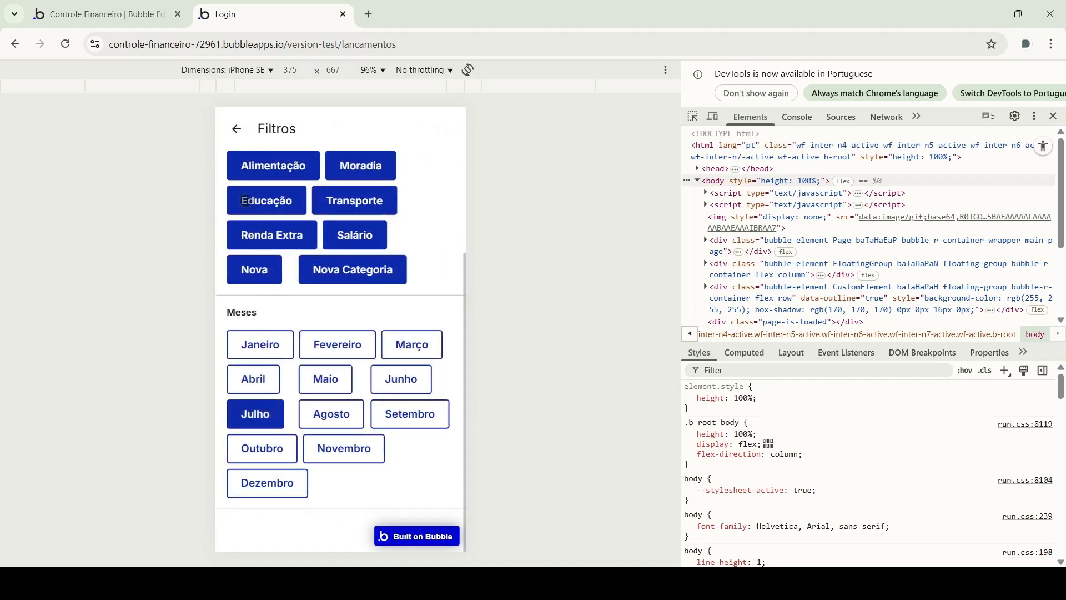
left_click(239, 128)
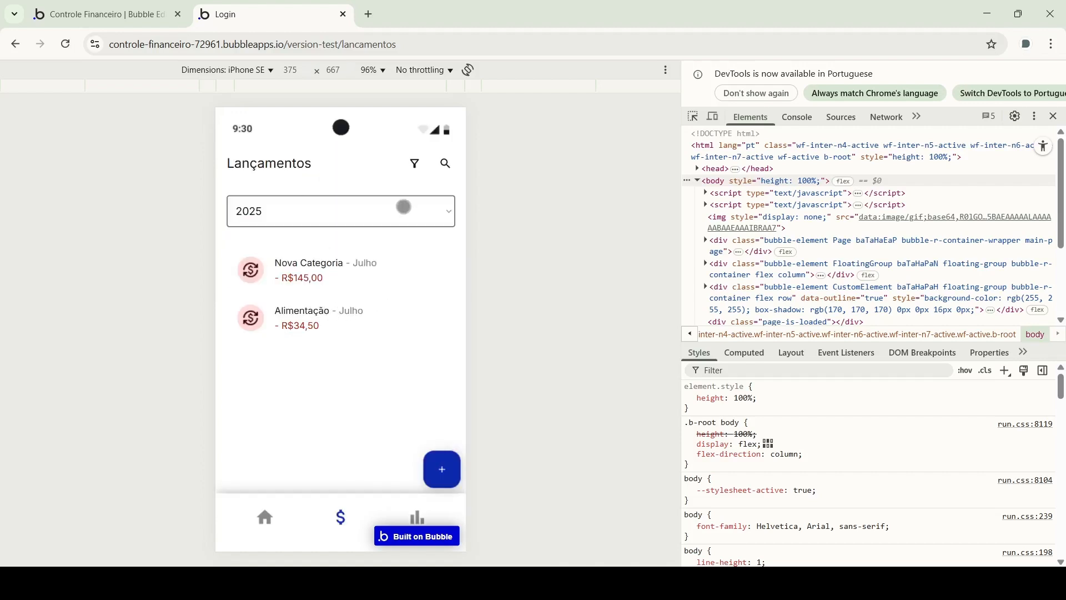
Reselect all twelve months, Janeiro through Dezembro, in the Filtros panel
left_click(411, 166)
left_click(260, 353)
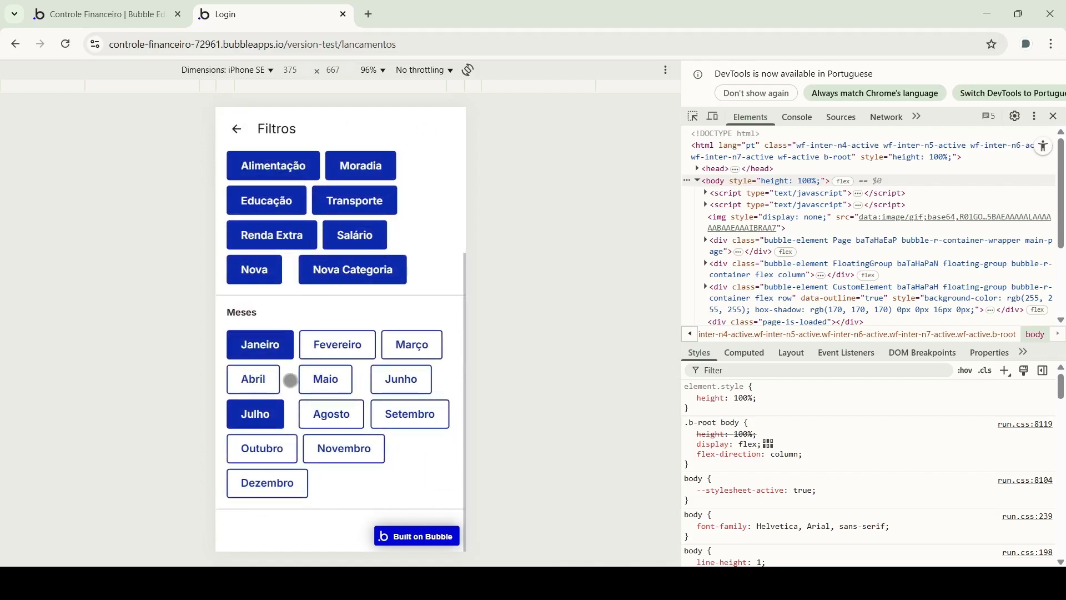
left_click(257, 384)
left_click(326, 387)
left_click(338, 347)
left_click(412, 345)
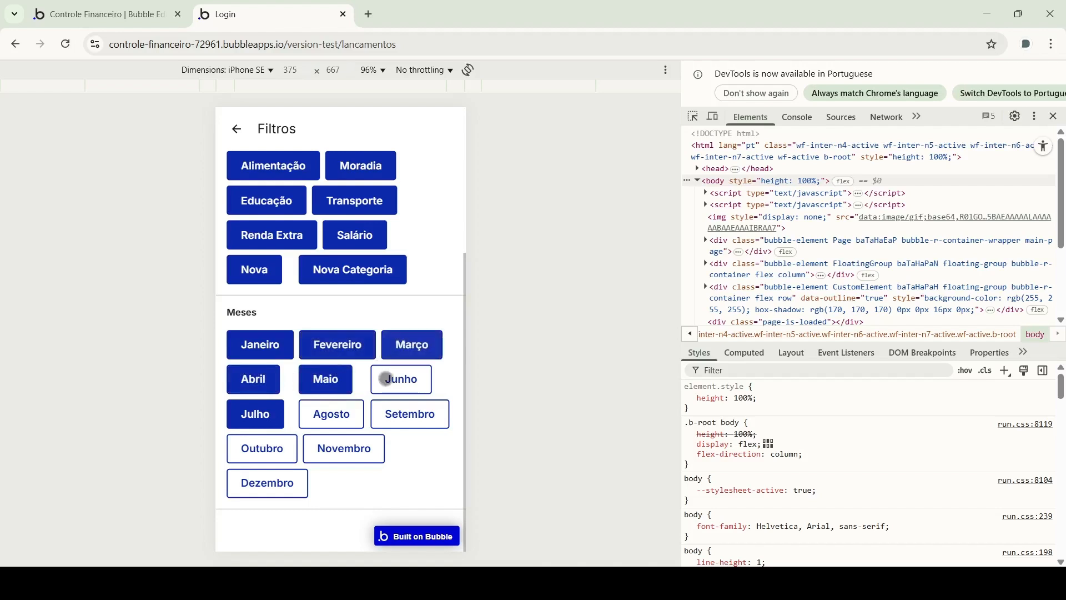
left_click(398, 378)
left_click(407, 415)
left_click(350, 416)
left_click(344, 449)
left_click(284, 449)
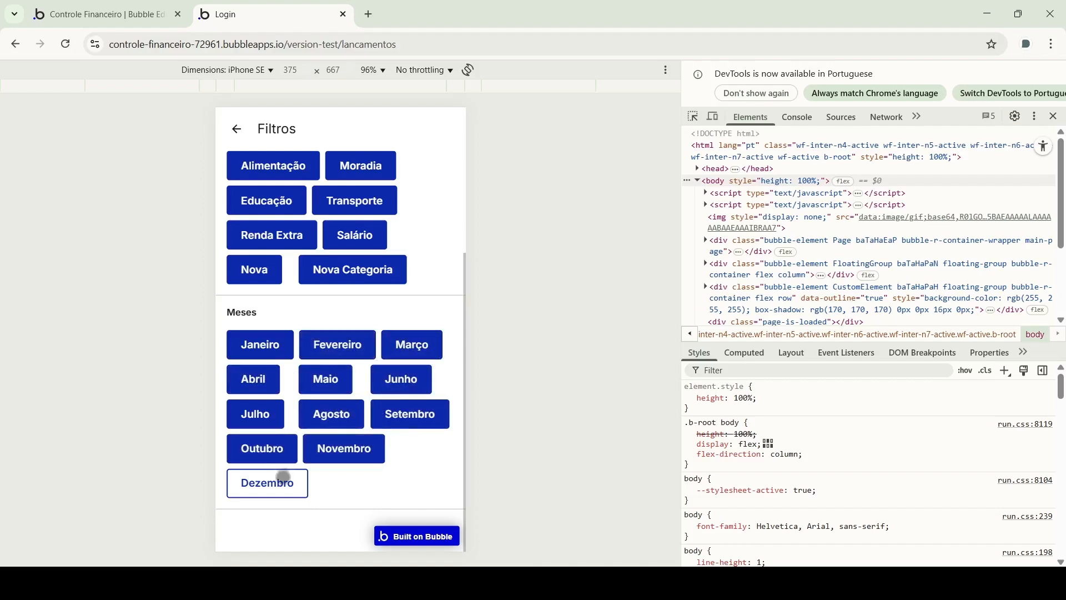
left_click(282, 478)
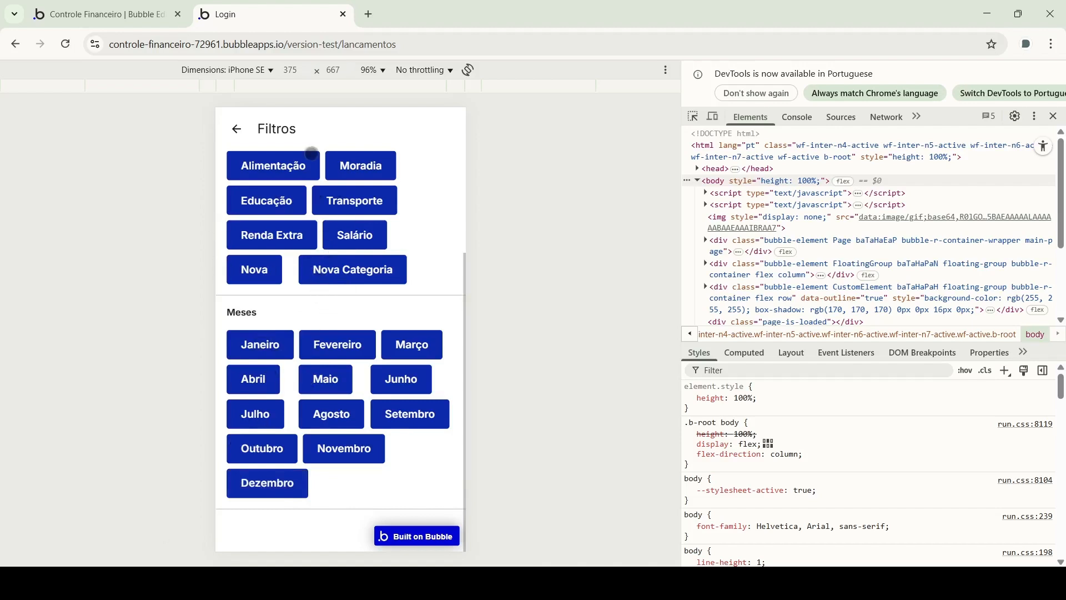
scroll(294, 287, "up", 3)
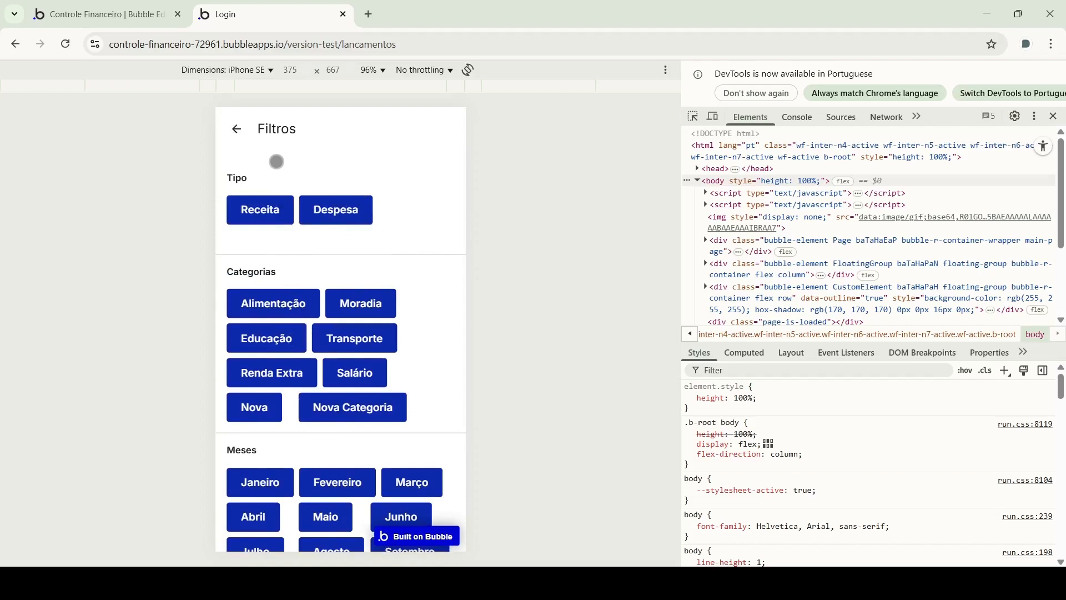
Close the Filtros panel to return to the Lançamentos list, then scroll down through the entries
left_click(237, 129)
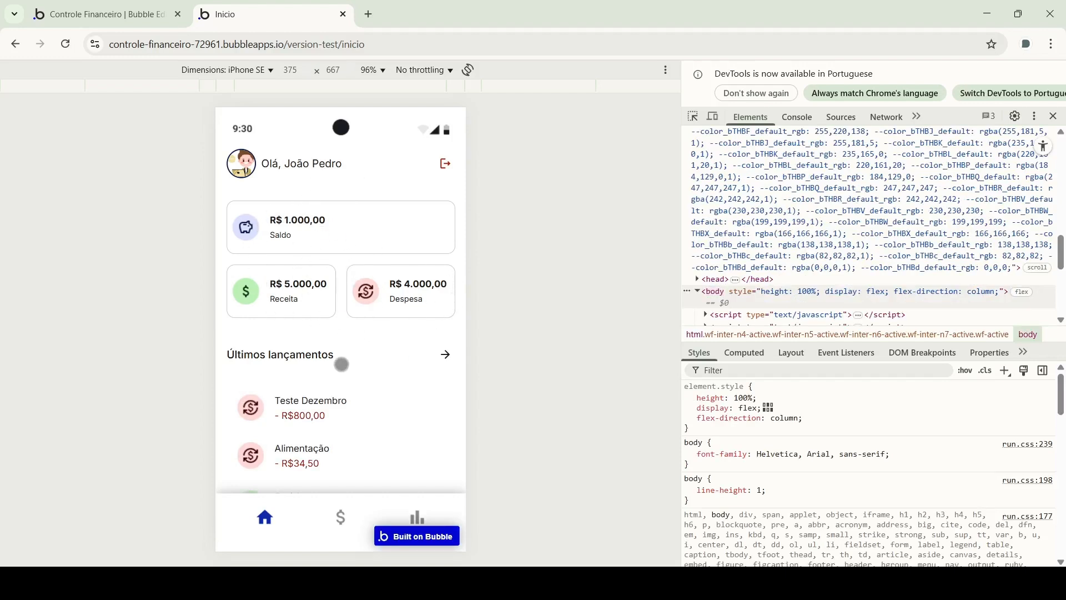
scroll(340, 416, "down", 1)
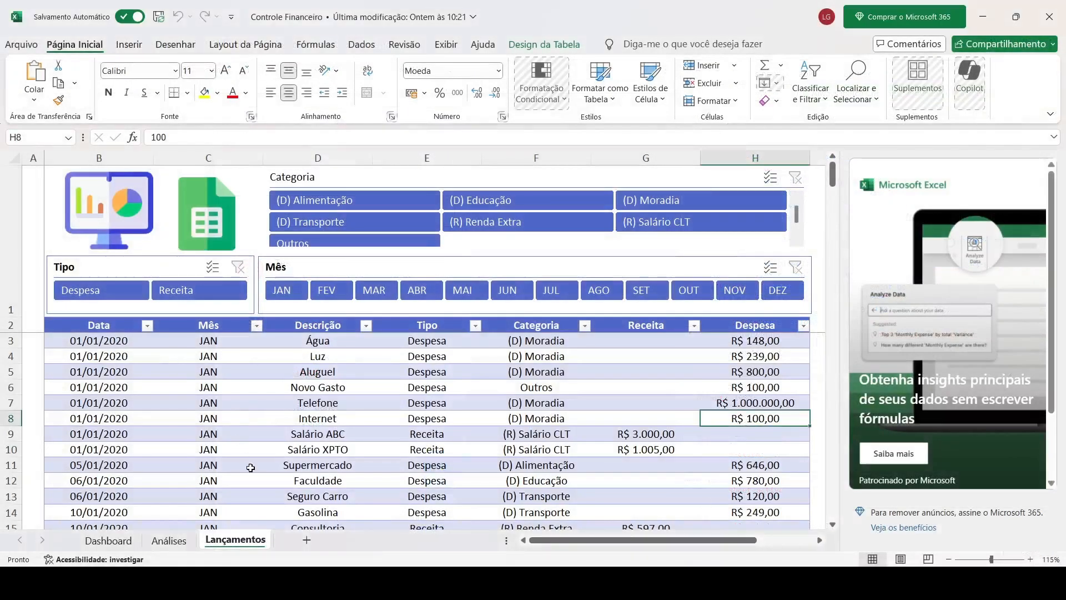
Scroll through the Lançamentos table's January 2020 entries in the Controle Financeiro workbook
scroll(651, 372, "down", 7)
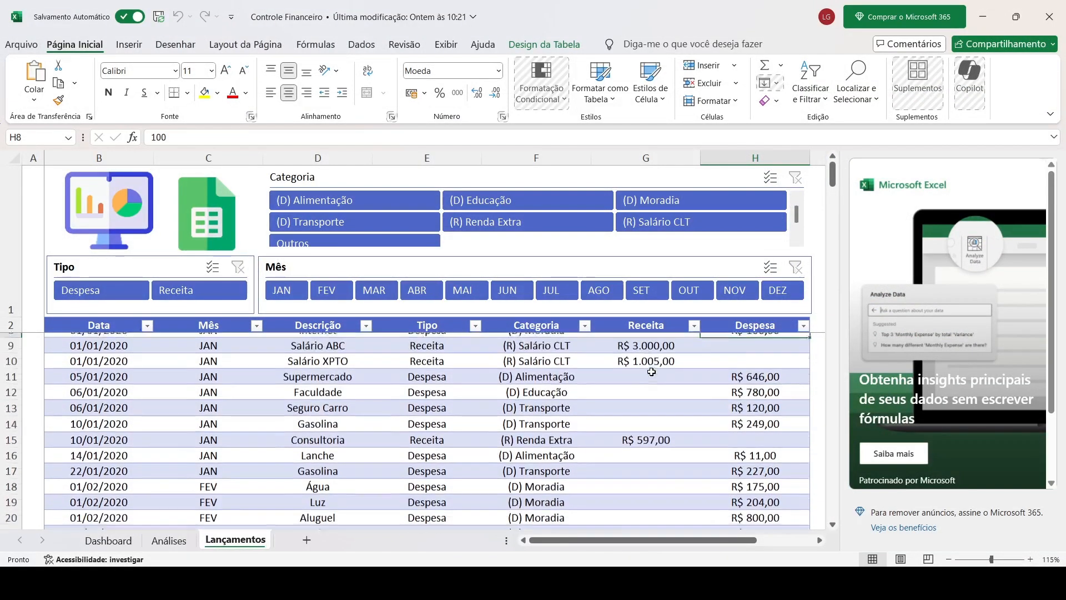
scroll(514, 431, "up", 4)
scroll(393, 428, "up", 3)
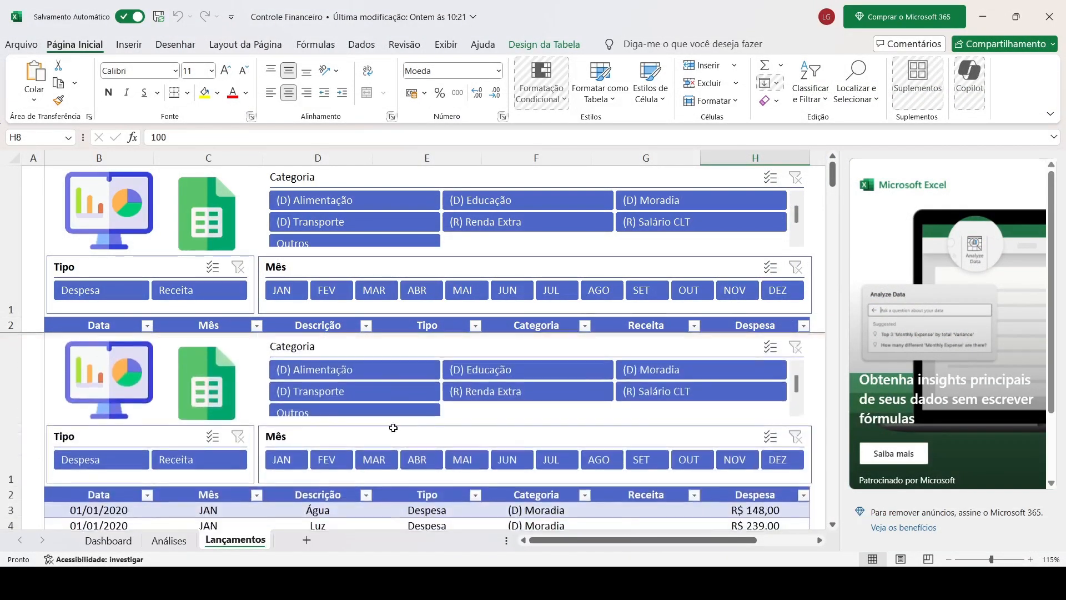
scroll(352, 457, "down", 4)
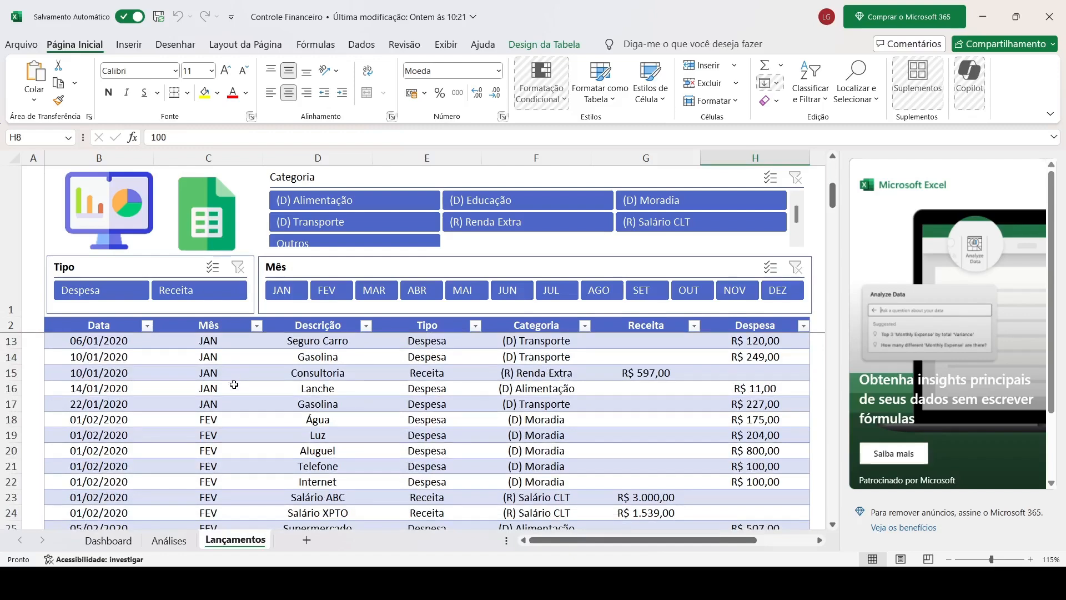
scroll(246, 385, "up", 4)
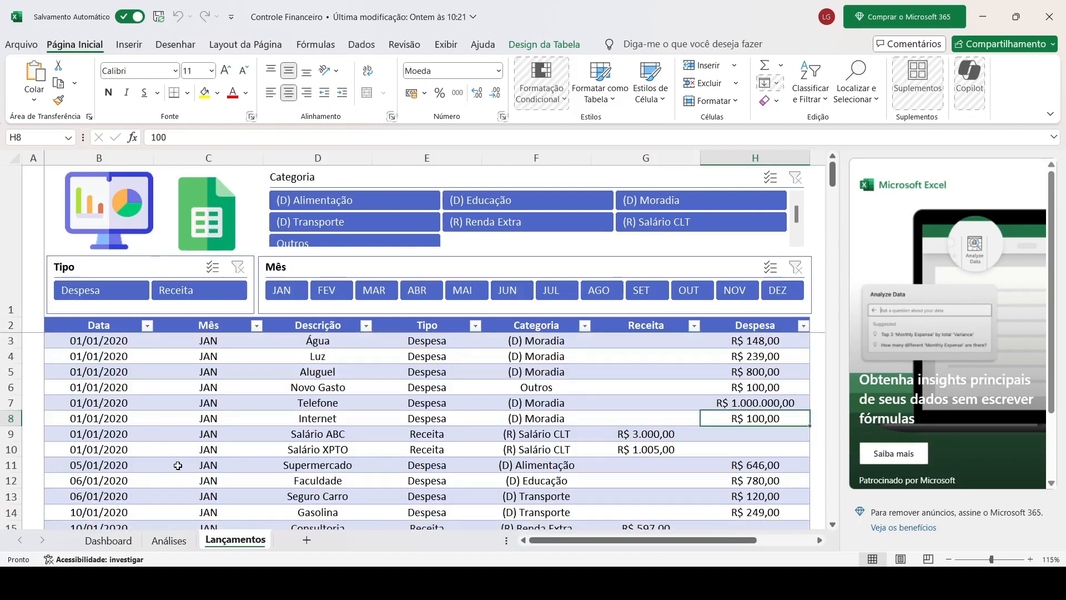
Review the Análises pivot tables, then view the Dashboard's Análise de Saldo and Receitas x Despesas charts
left_click(110, 538)
left_click(169, 539)
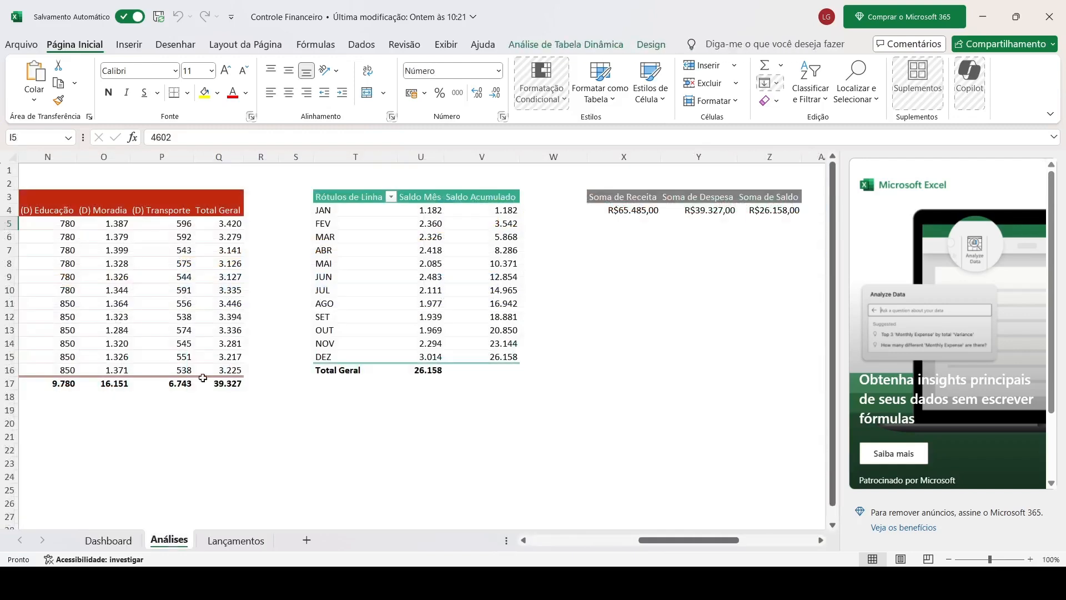
scroll(248, 330, "left", 10)
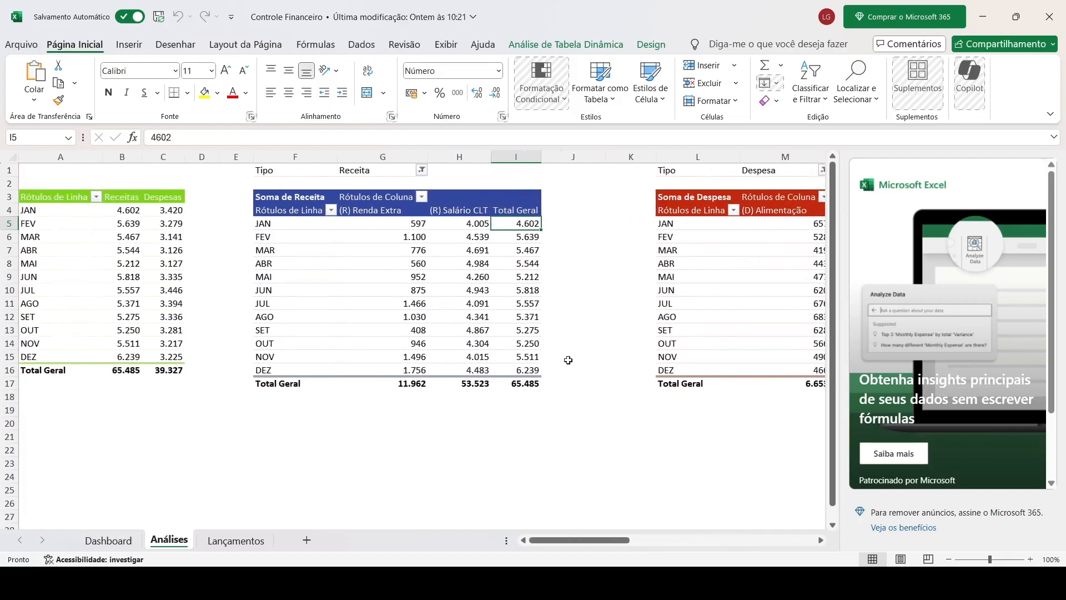
scroll(643, 311, "right", 14)
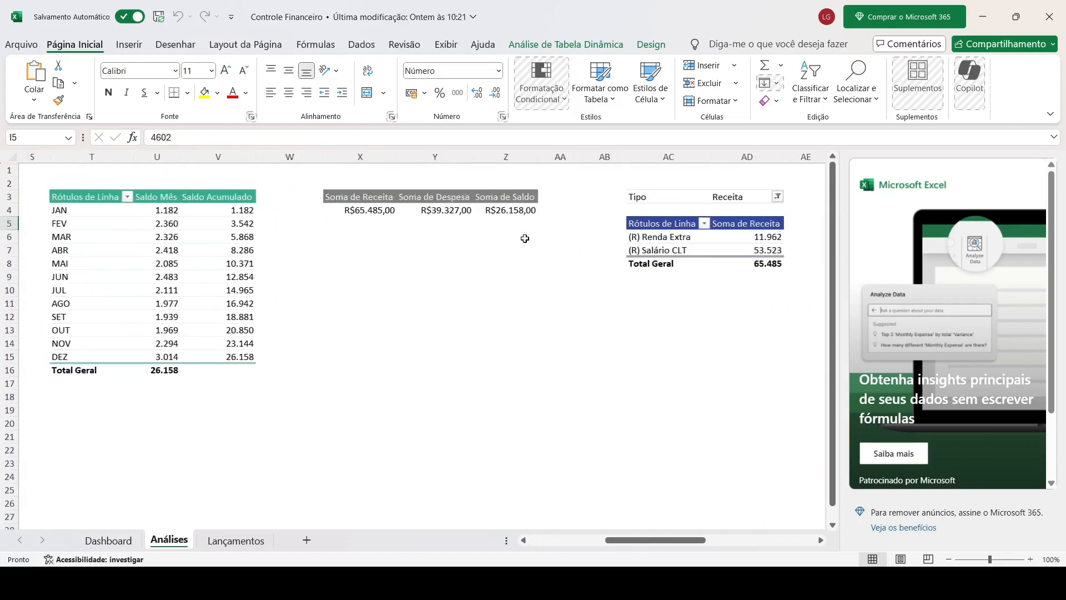
scroll(542, 238, "right", 8)
scroll(698, 264, "left", 18)
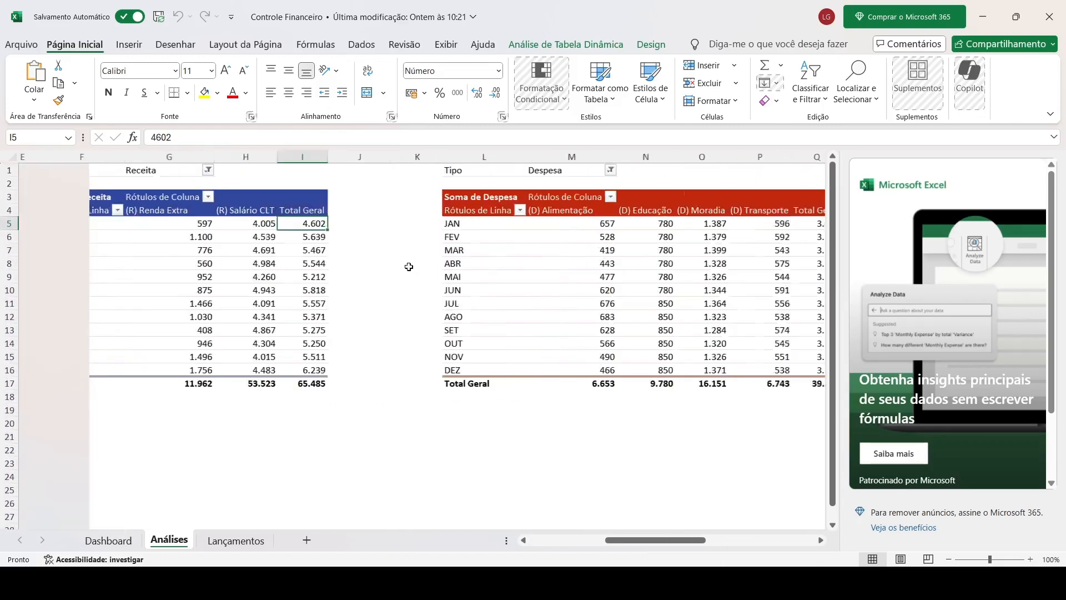
scroll(409, 267, "left", 3)
scroll(391, 305, "left", 3)
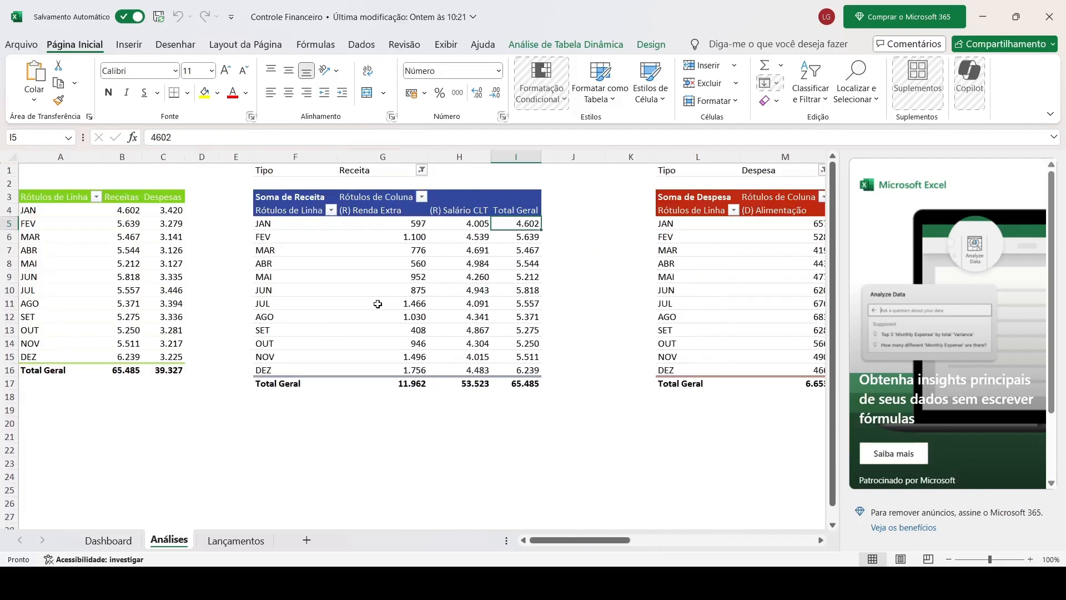
left_click(108, 541)
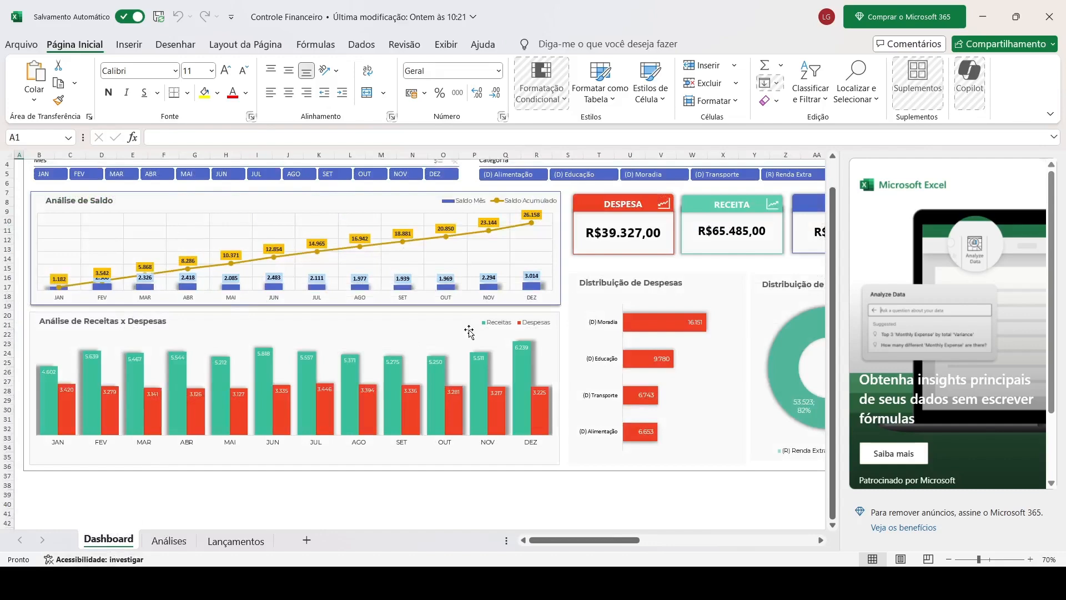
scroll(472, 298, "down", 2)
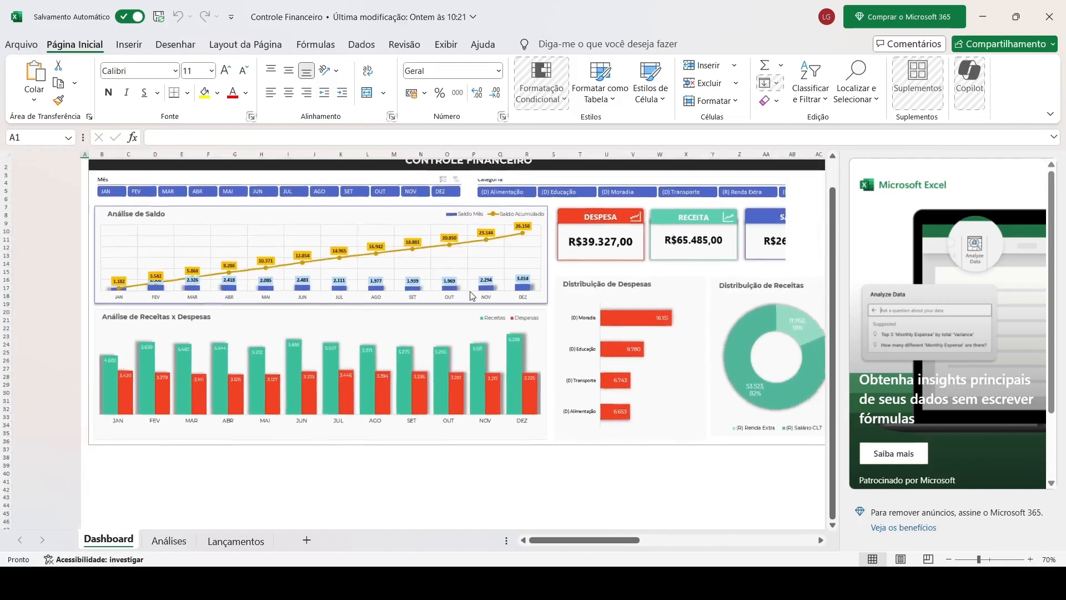
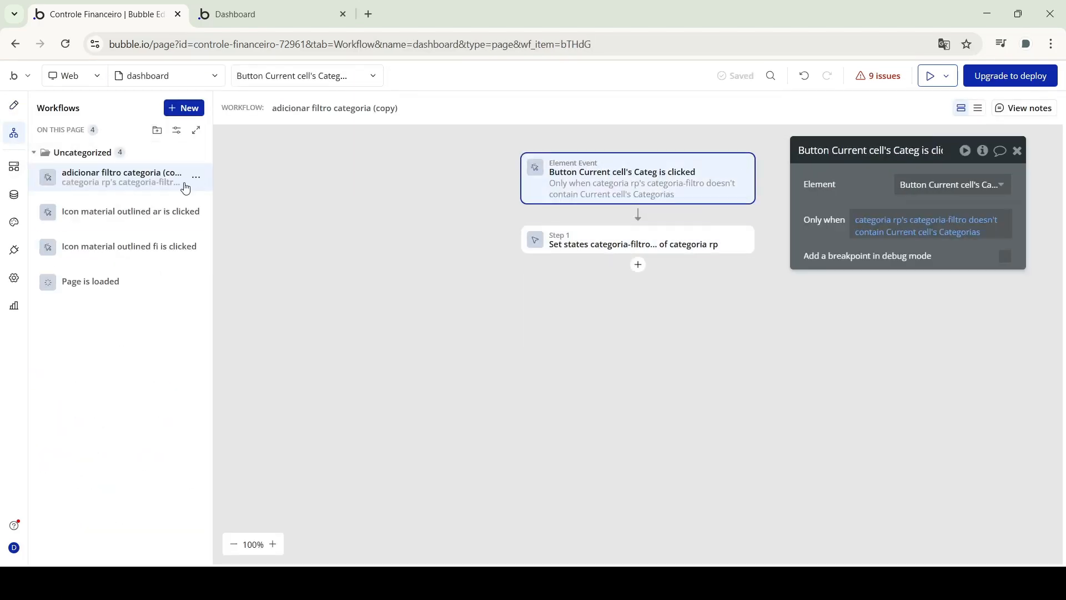
Paste a copied workflow onto the dashboard page
right_click(178, 381)
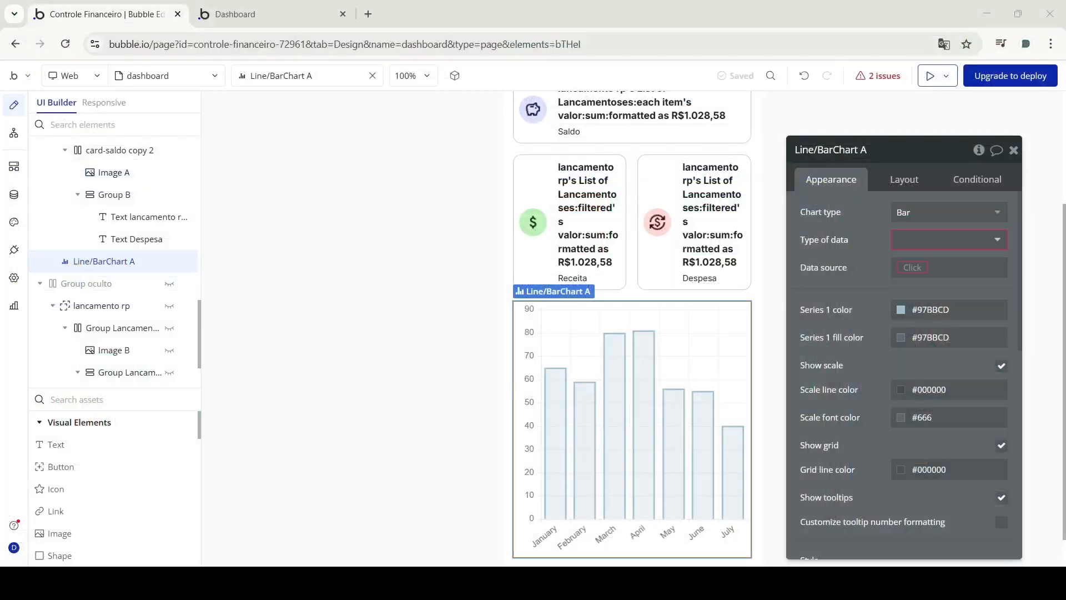
Set the chart's data type to Lancamentos and its value to each entry's valor
left_click(902, 276)
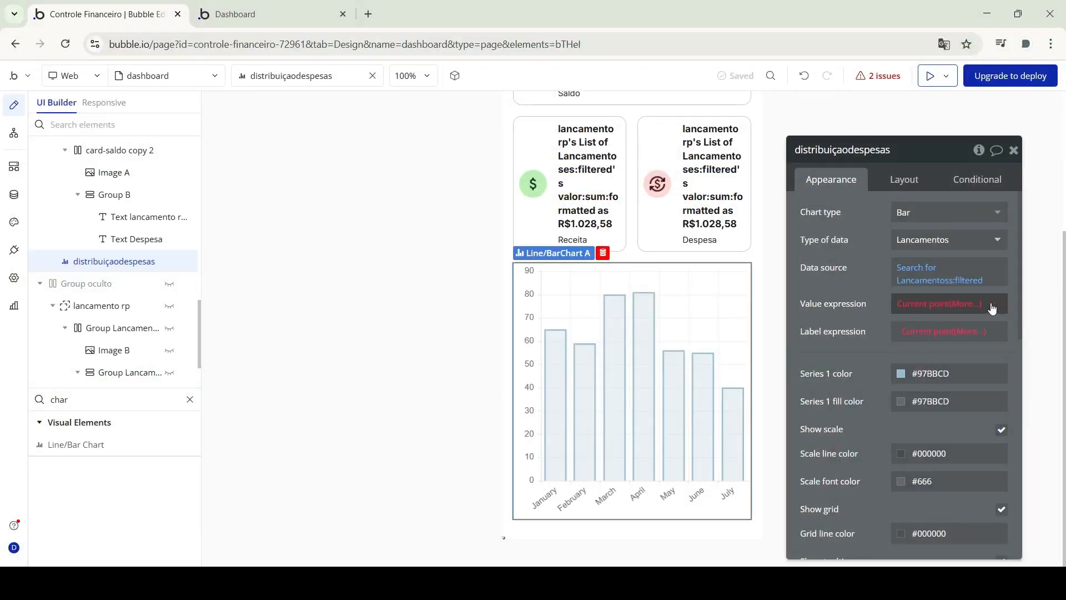
left_click(992, 309)
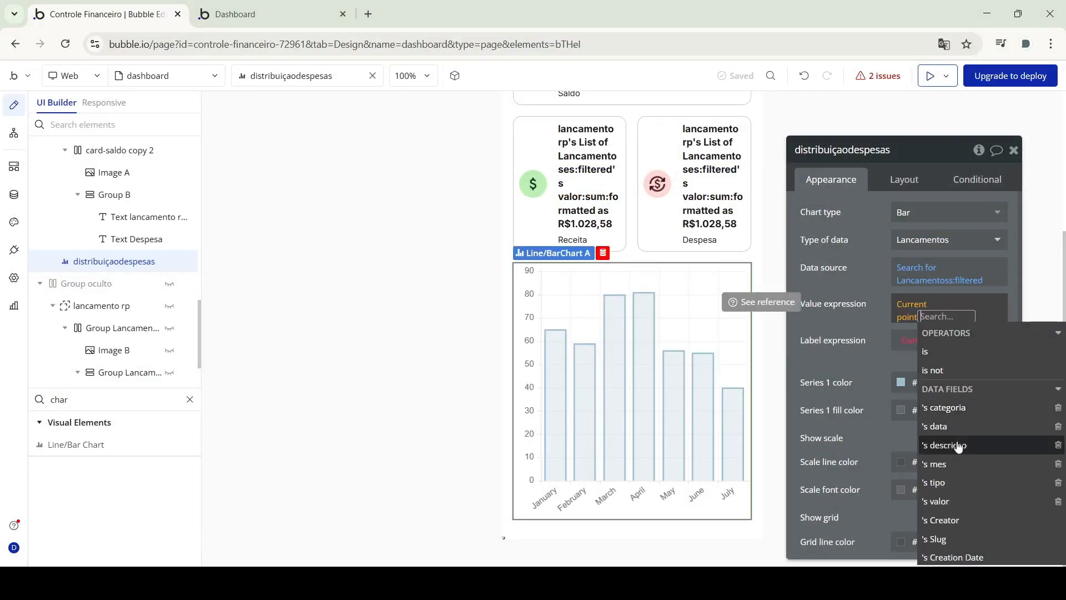
left_click(944, 331)
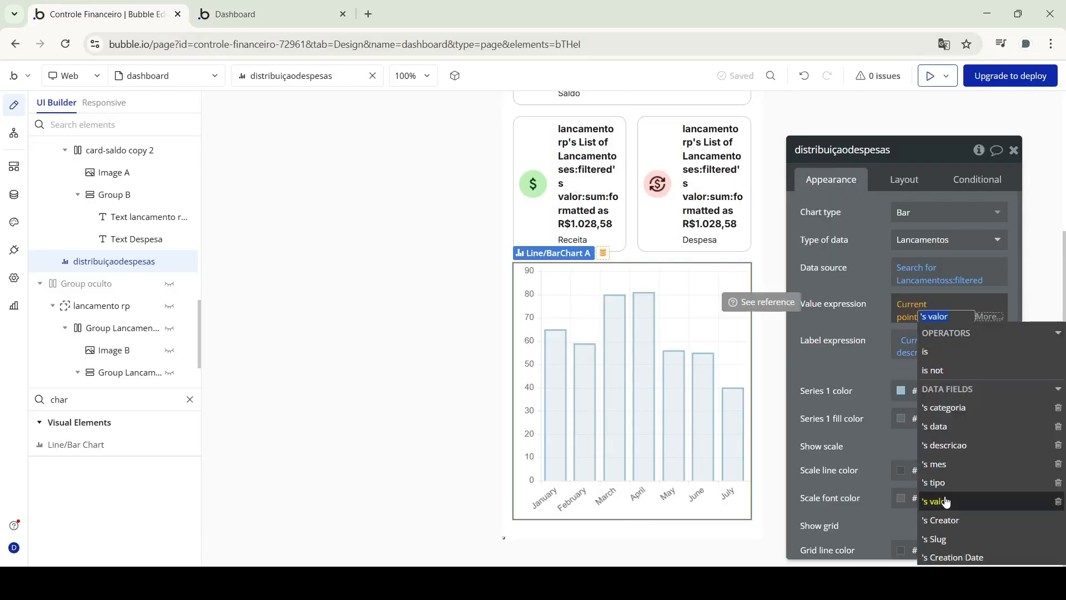
left_click(1002, 417)
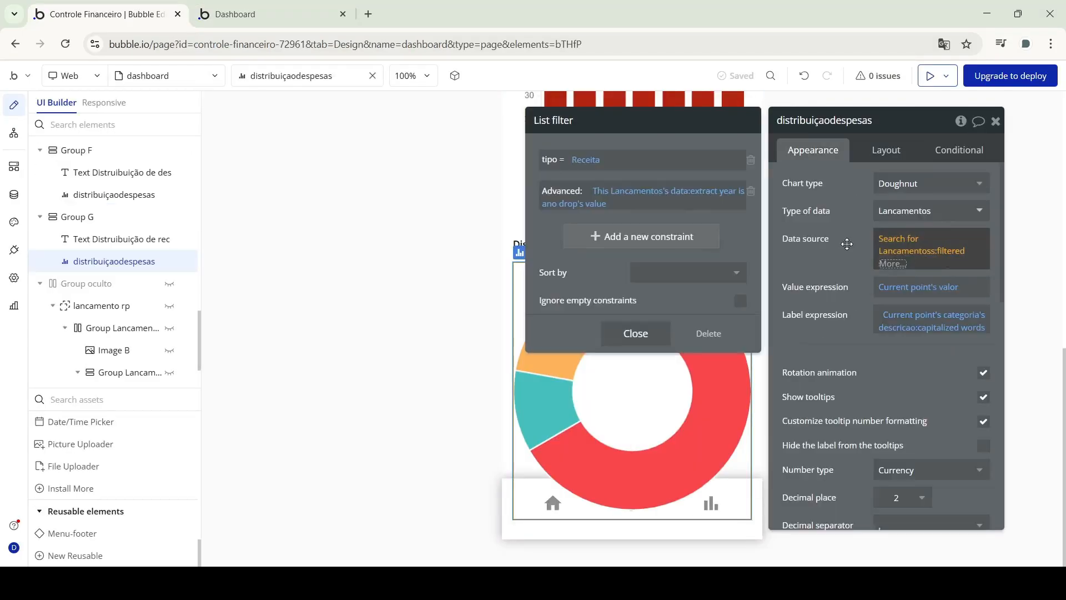
Retitle the copied chart section 'Despesas x receitas'
left_click(847, 245)
scroll(945, 350, "down", 1)
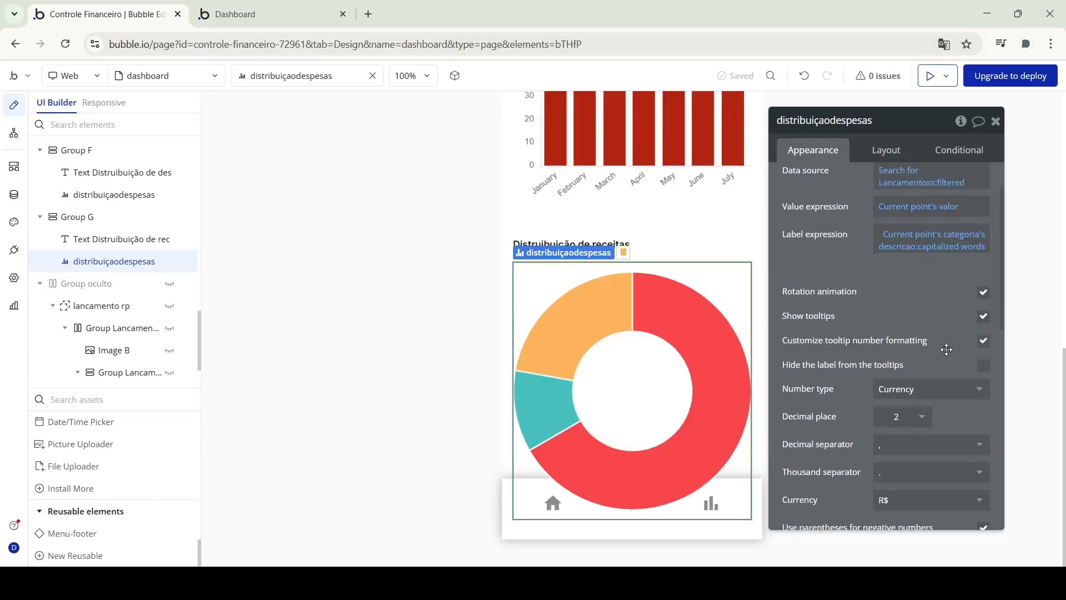
scroll(917, 314, "up", 1)
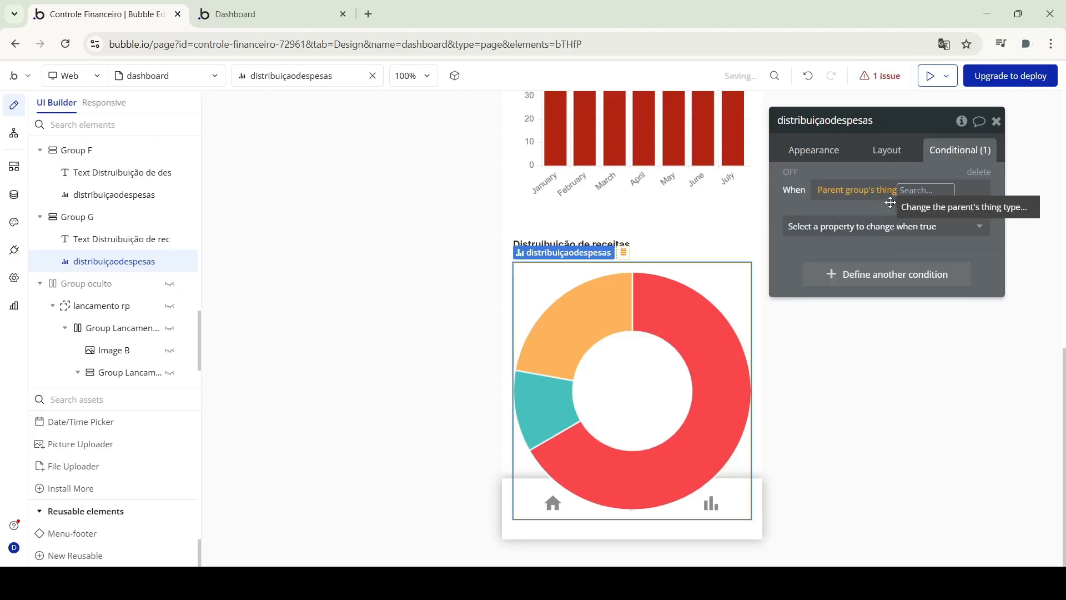
left_click(887, 227)
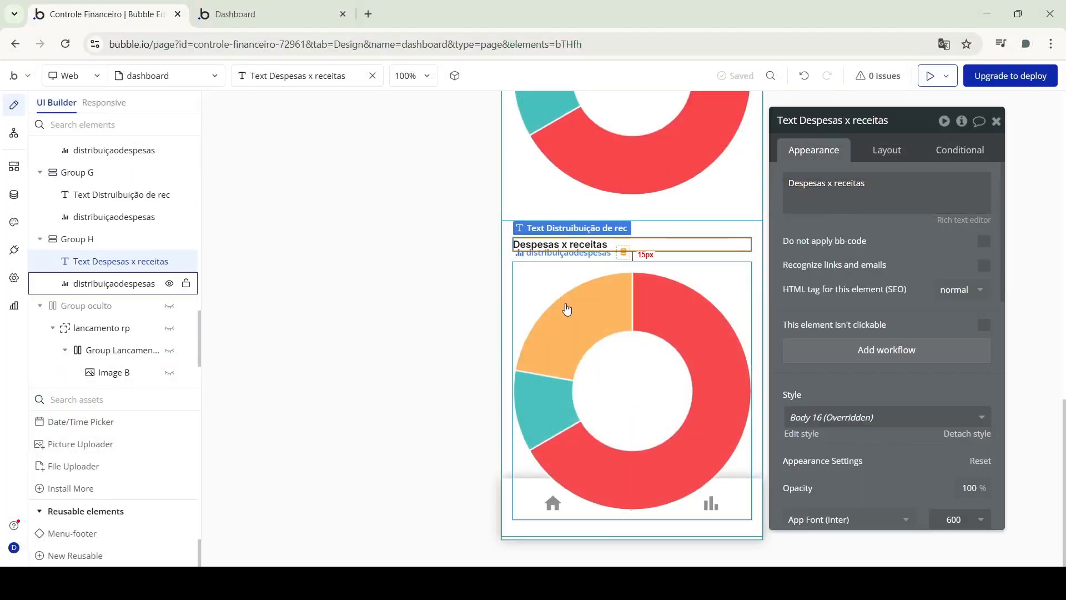
left_click(564, 310)
Extend the new section's bar chart value expression and review its axis-scale appearance setting
left_click(911, 184)
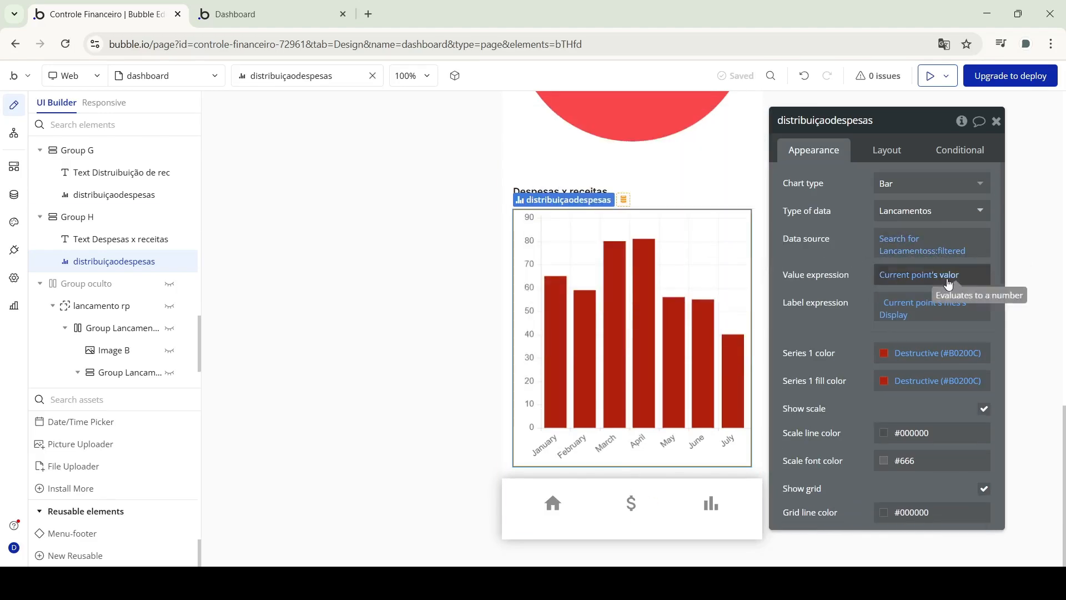
left_click(949, 284)
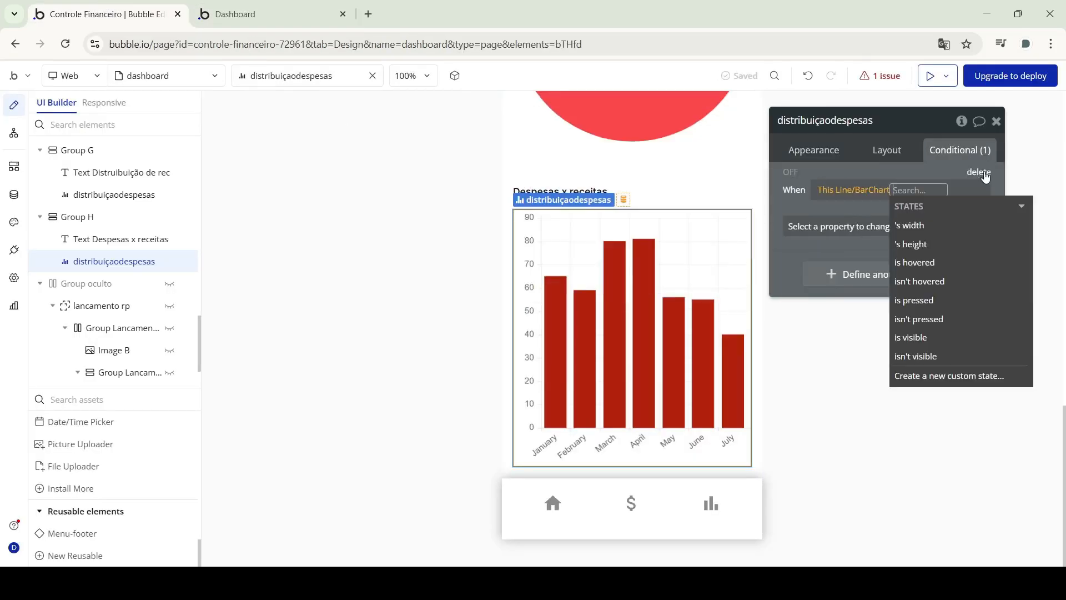
left_click(814, 150)
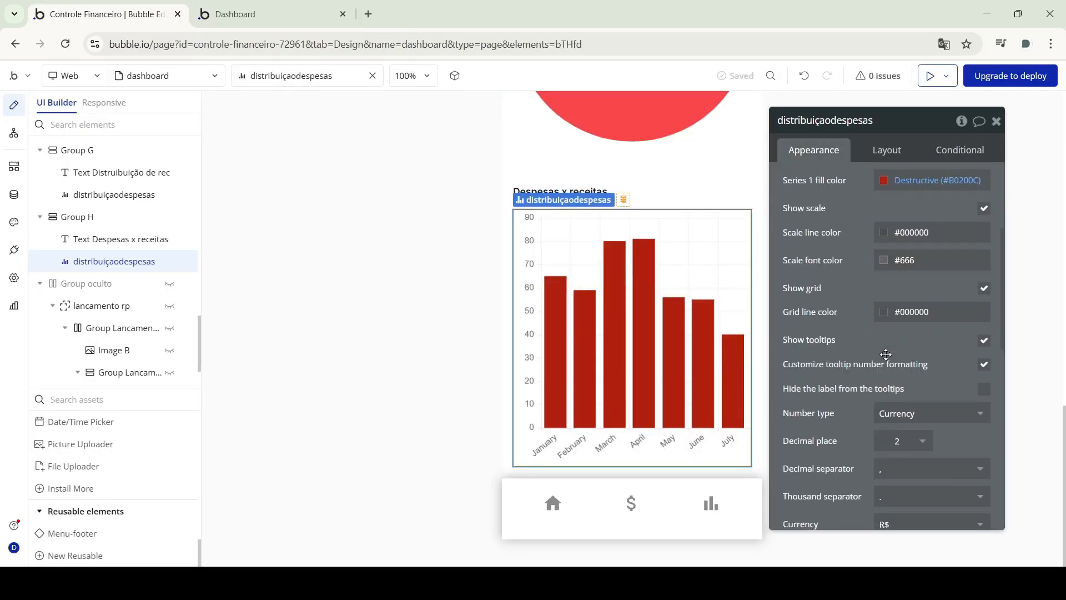
scroll(888, 333, "up", 3)
left_click(985, 327)
left_click(984, 327)
scroll(888, 333, "up", 3)
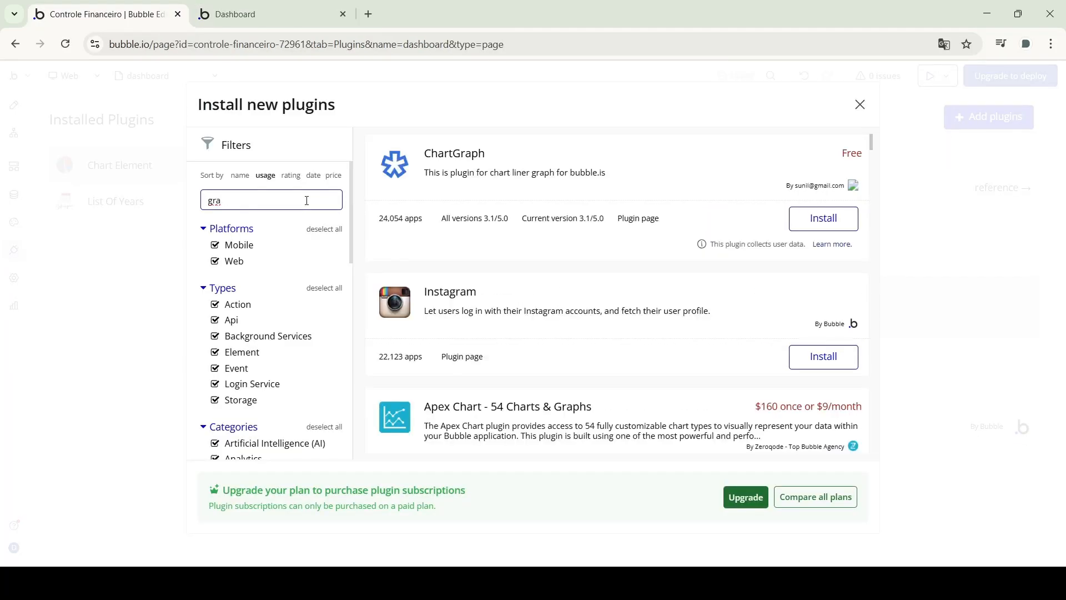
Install the Google Charts plugin and add a Google chart of type Bar
type("r")
scroll(848, 323, "down", 3)
left_click(847, 323)
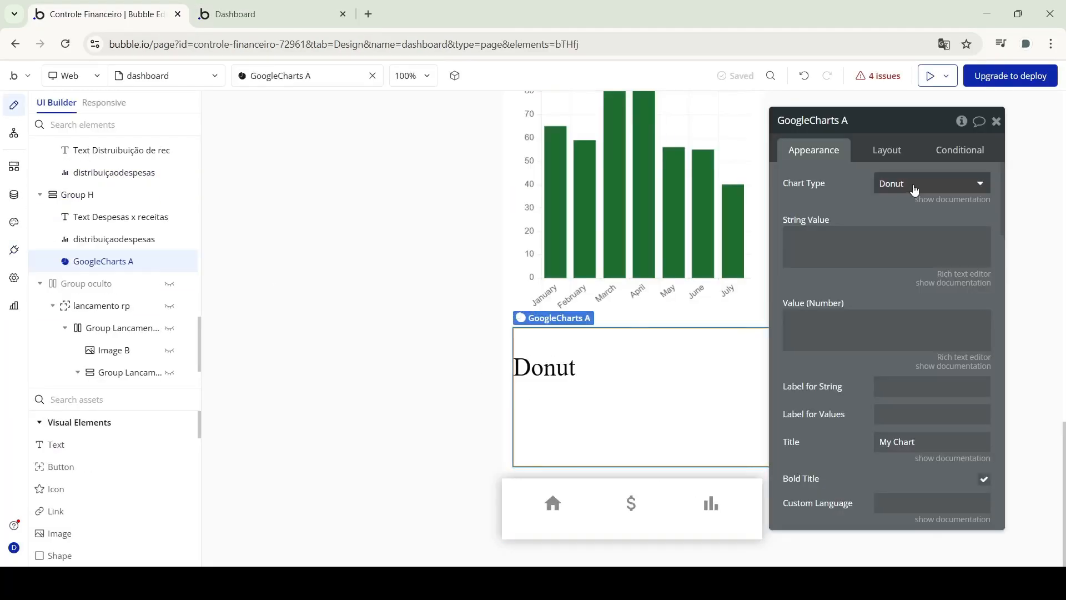
left_click(932, 183)
left_click(911, 205)
left_click(788, 244)
Set the chart's String Value to each Lancamento's month and start a Lancamentos search for values
left_click(770, 240)
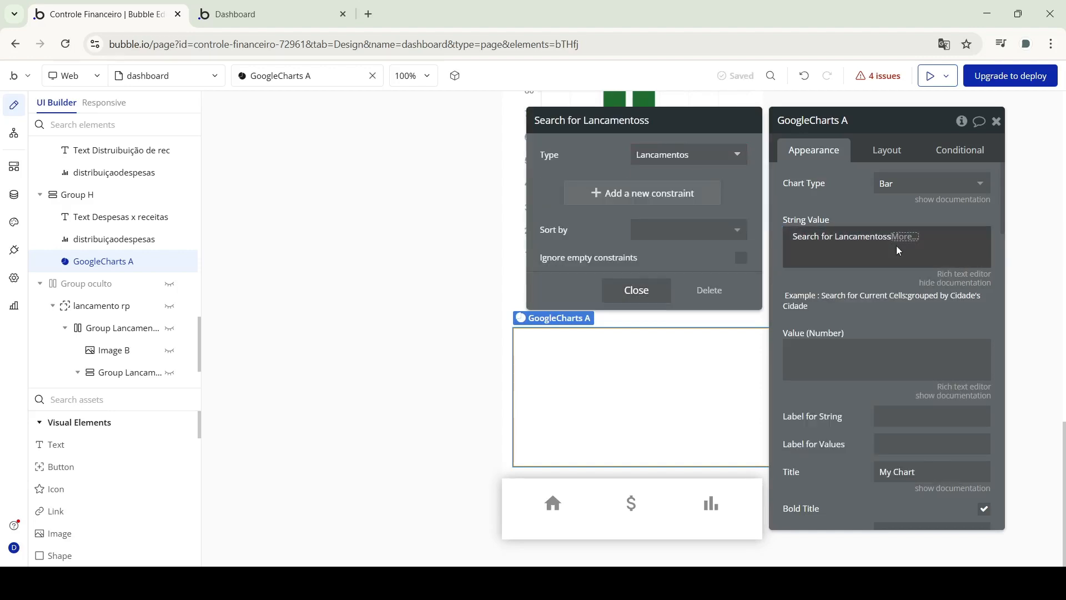
left_click(897, 248)
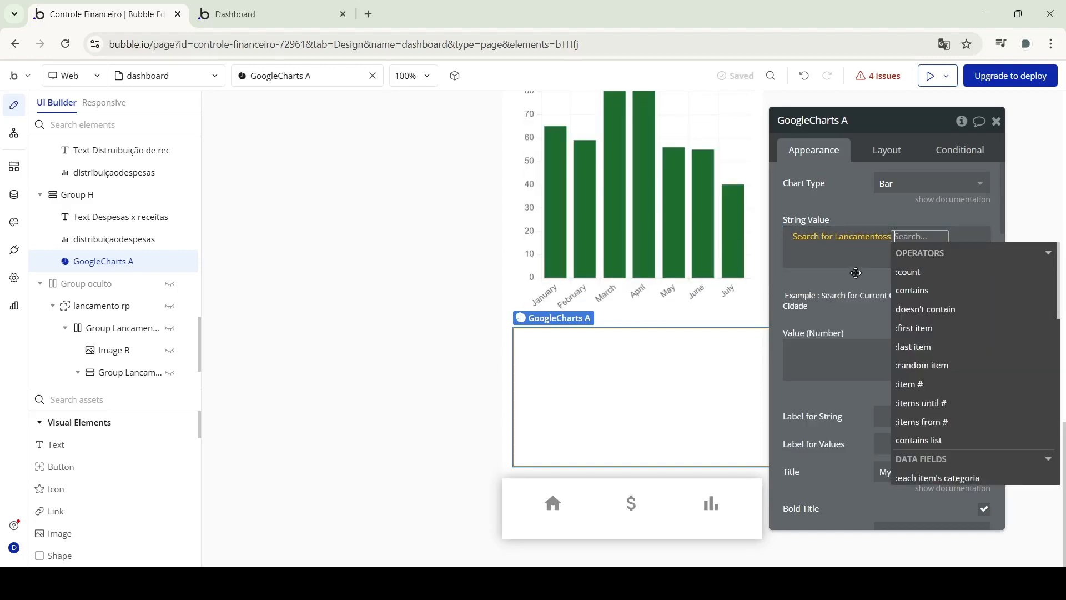
scroll(968, 385, "down", 3)
left_click(927, 343)
left_click(953, 395)
left_click(891, 374)
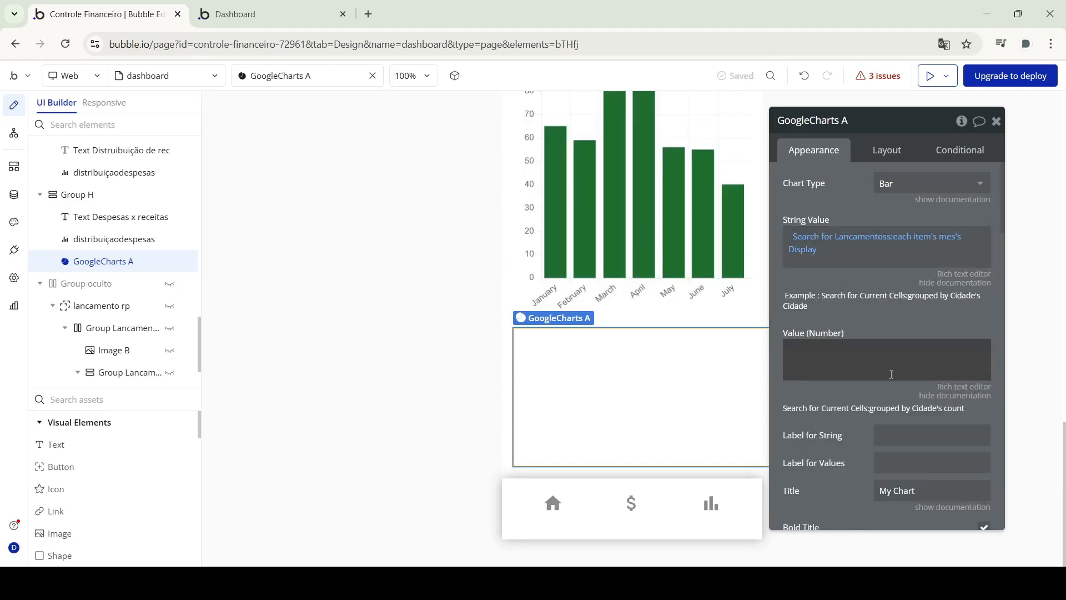
scroll(944, 488, "down", 2)
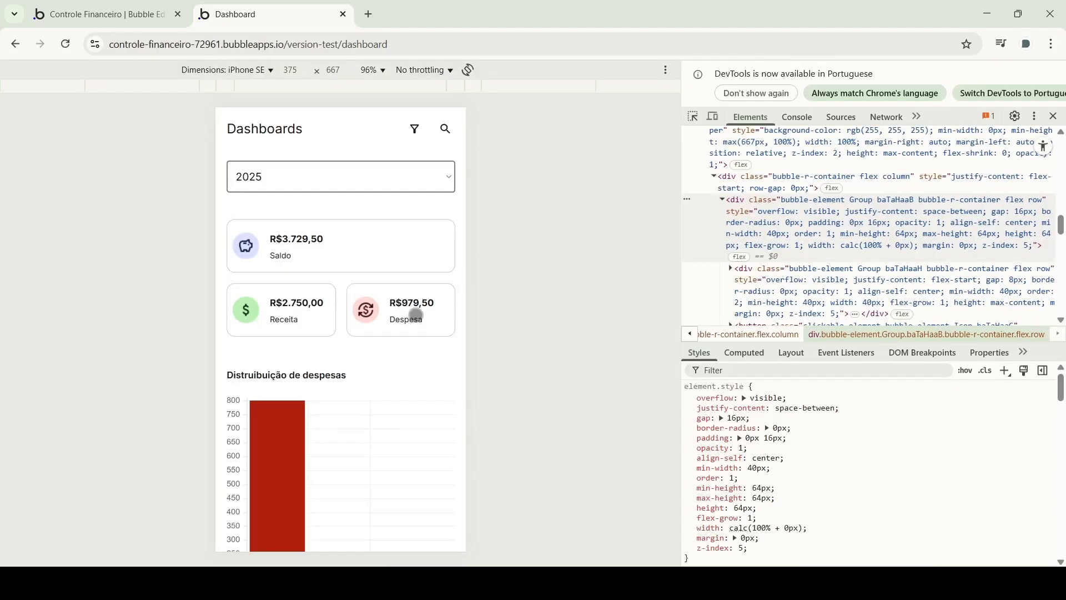
scroll(417, 315, "down", 5)
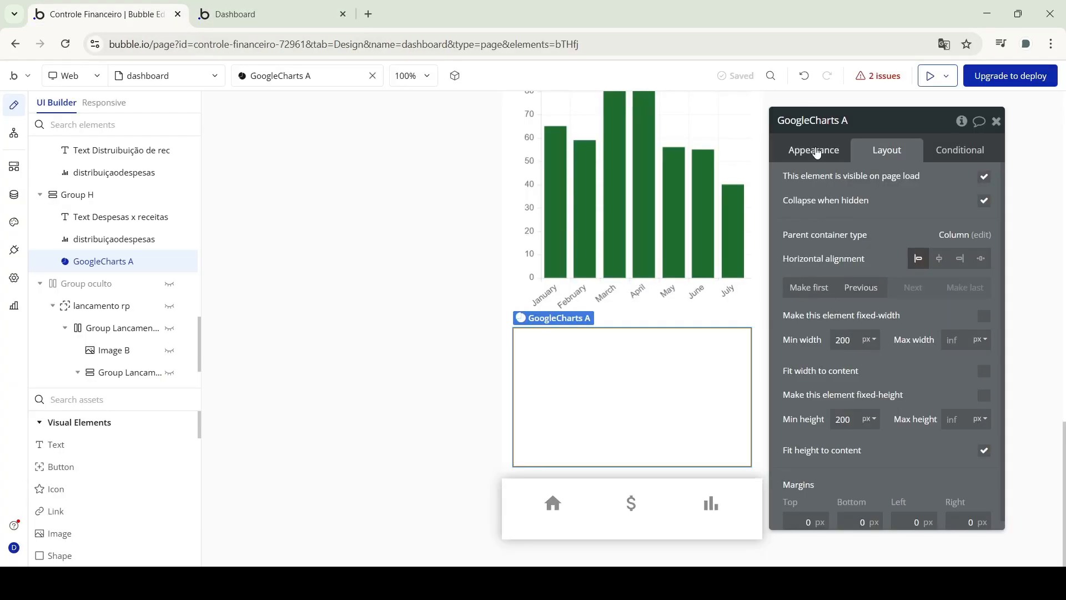
Point the Label for String at a Lancamentos search and open its constraint settings
left_click(817, 153)
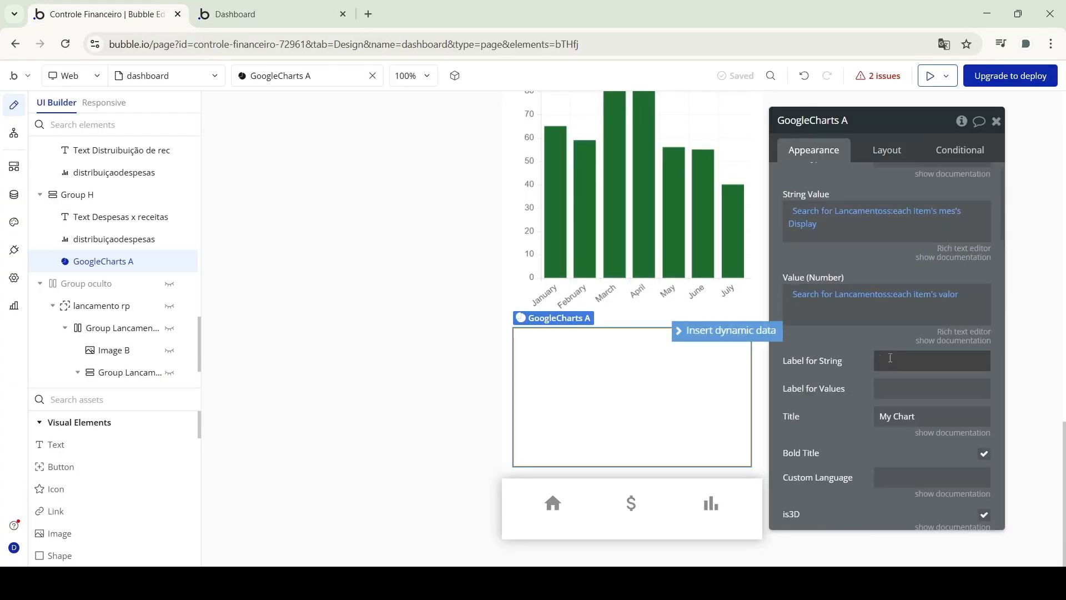
left_click(775, 369)
left_click(888, 201)
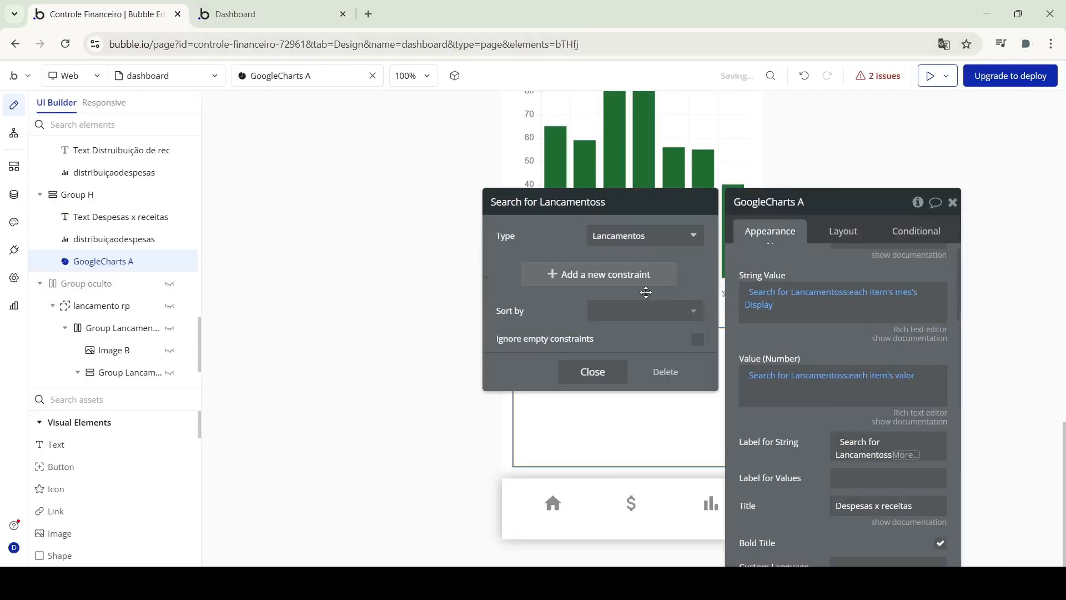
left_click(590, 368)
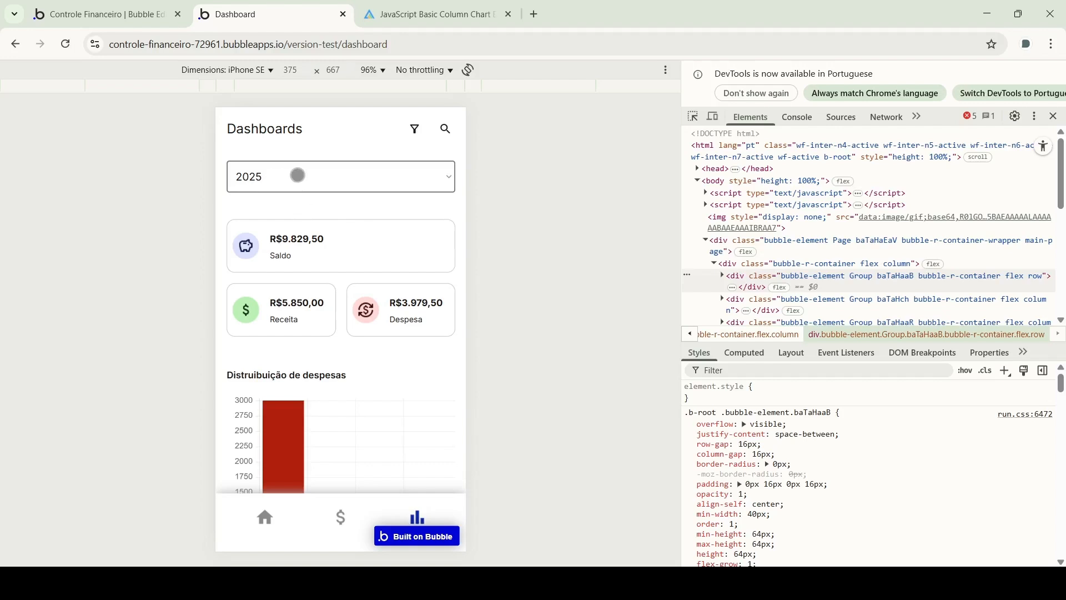
In the preview, check the year selector, visit Filtros, and return to the dashboard
left_click(291, 181)
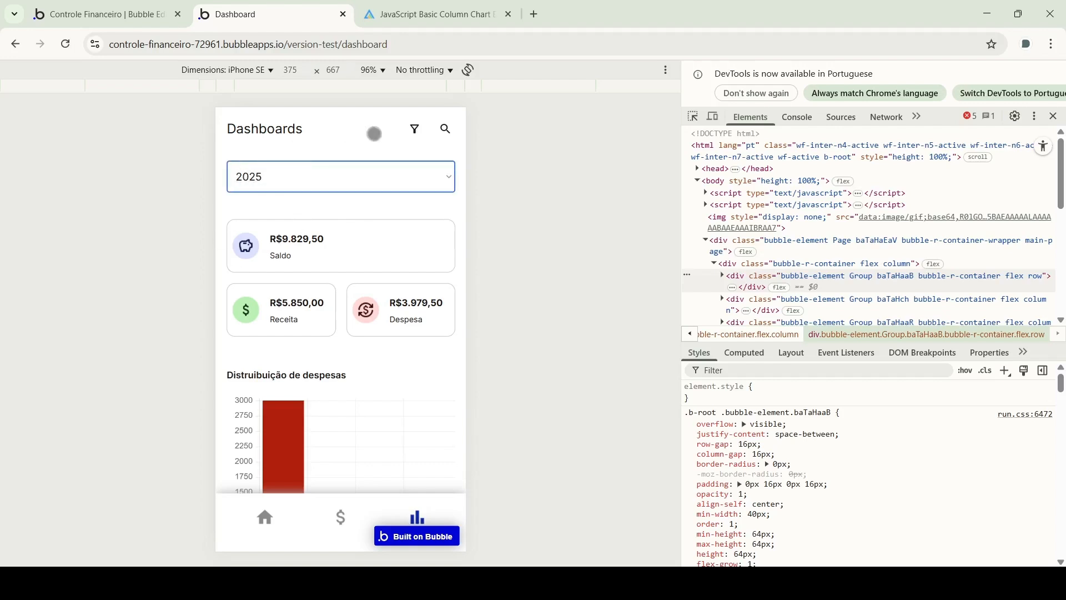
left_click(413, 128)
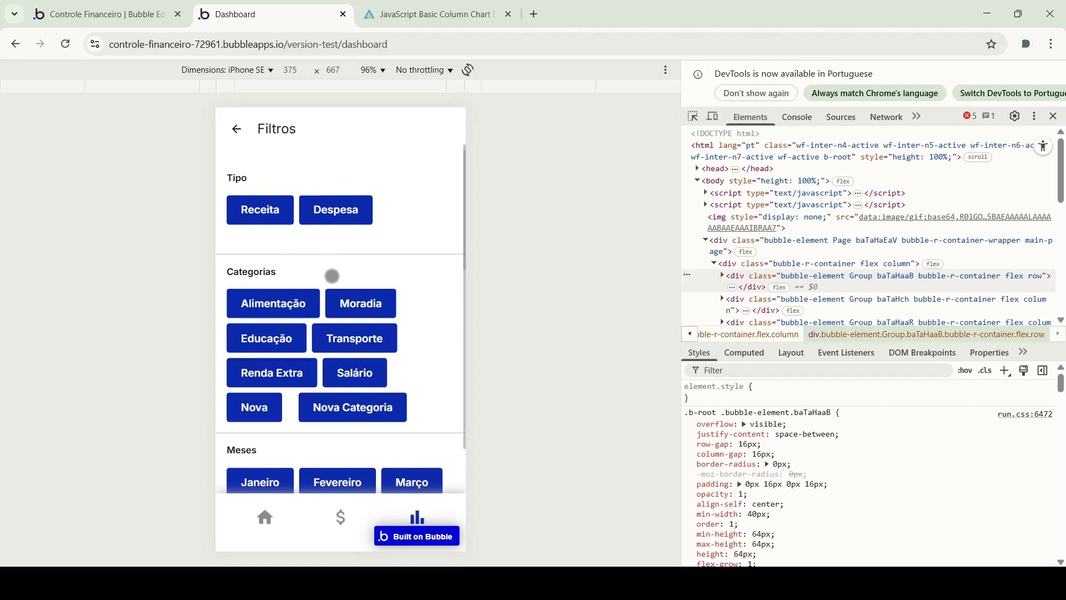
scroll(345, 250, "down", 2)
scroll(333, 222, "up", 2)
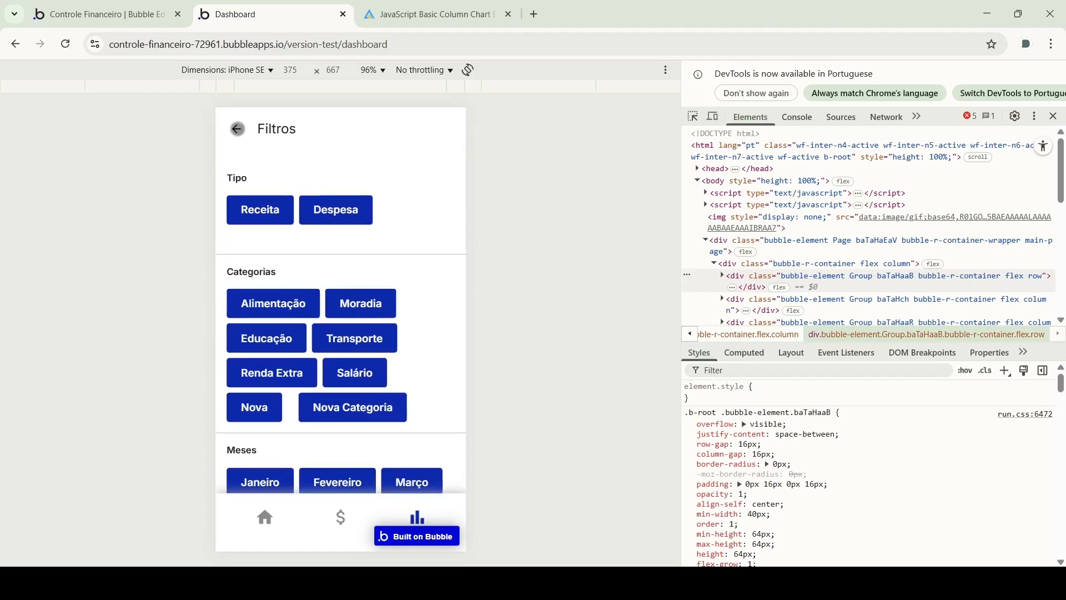
left_click(237, 129)
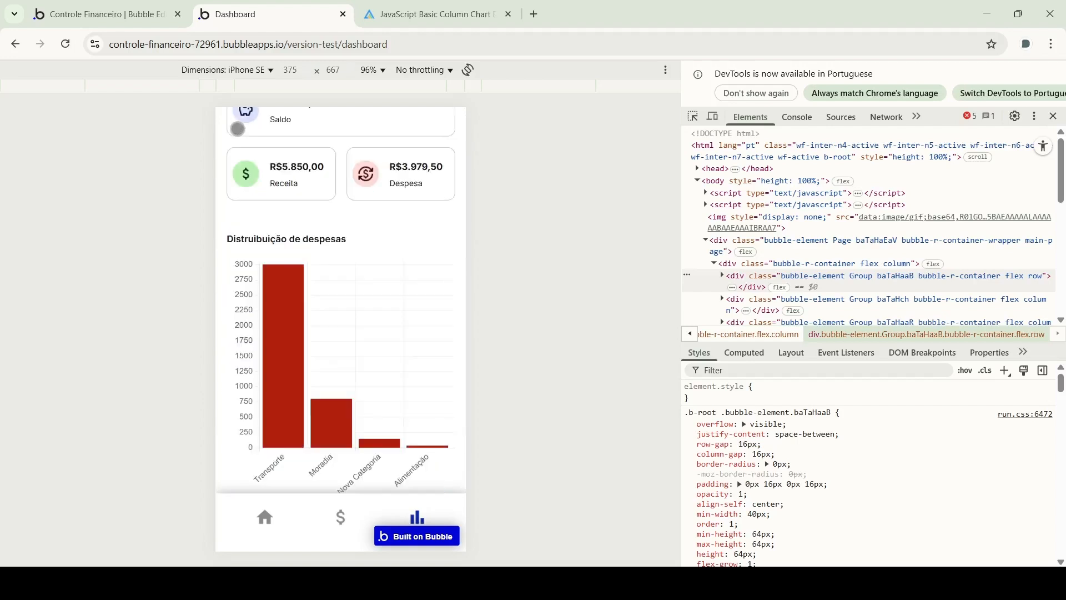
scroll(325, 213, "up", 2)
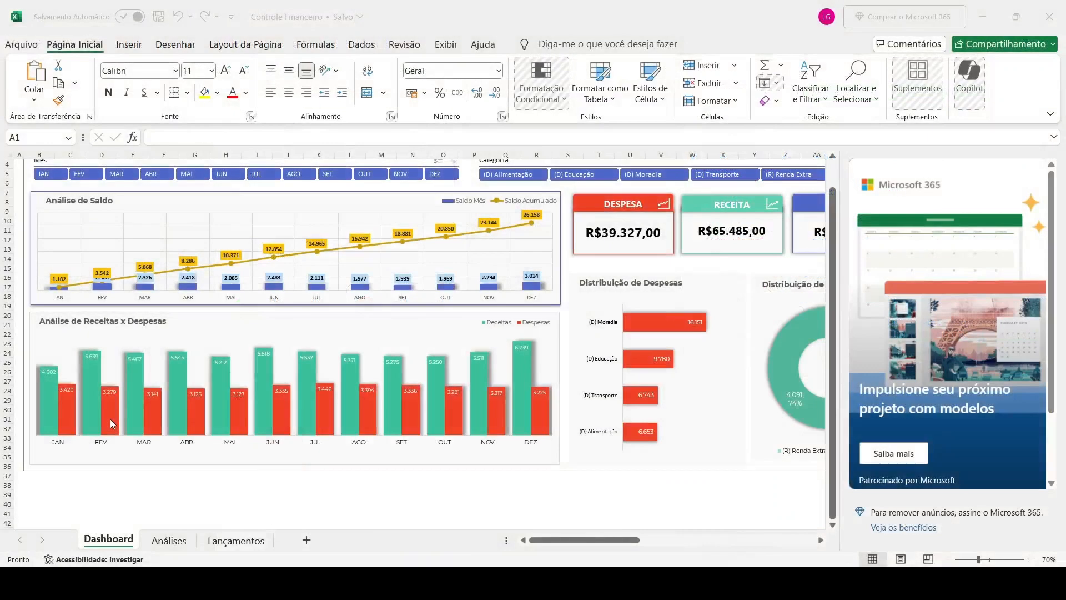
View the Excel SALDO card and Receitas doughnut, then return to the browser preview
scroll(672, 268, "right", 5)
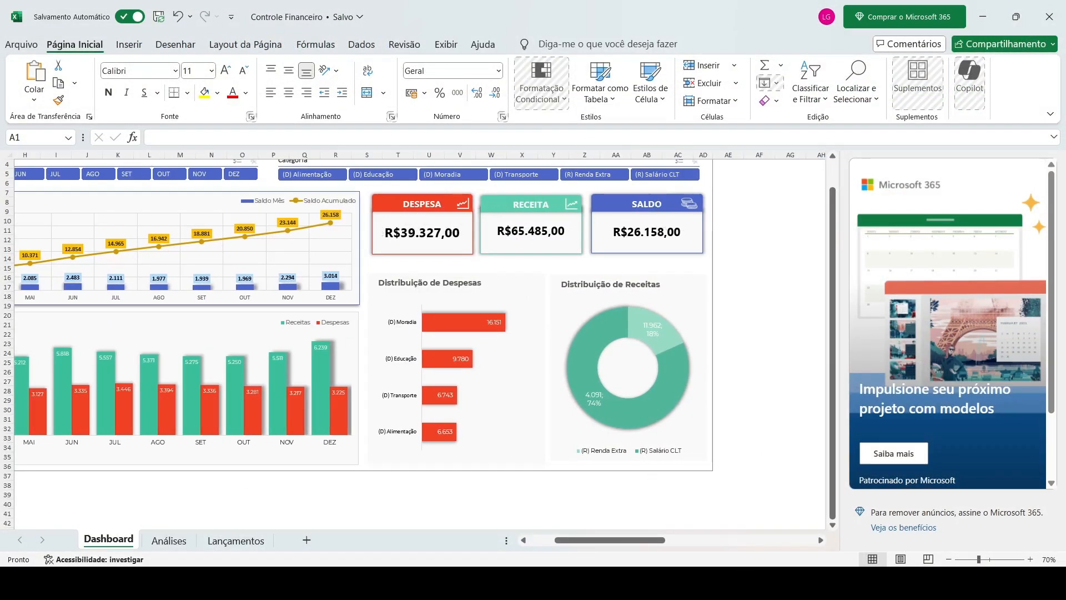
key("alt+Tab")
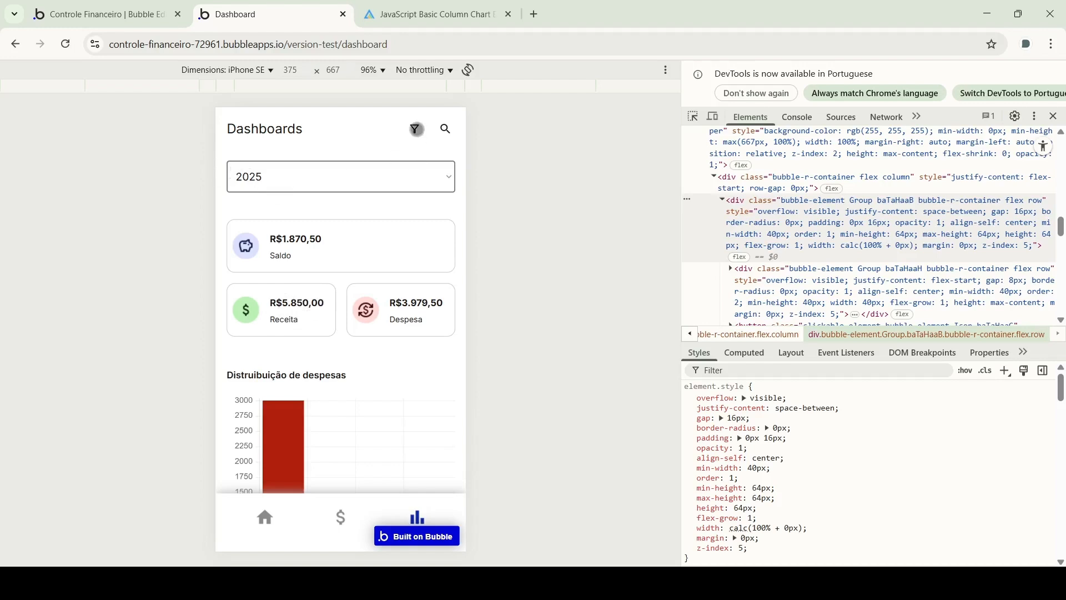
Switch the preview dashboard's year through 2020, 2023 and finally 2025
left_click(416, 129)
left_click(238, 135)
left_click(327, 178)
left_click(257, 203)
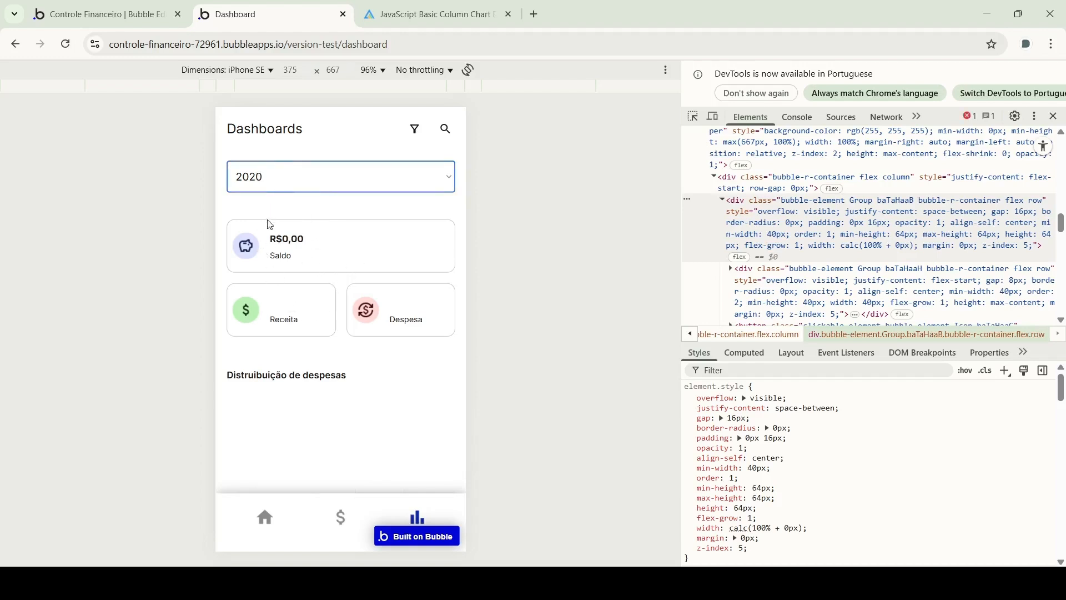
left_click(258, 256)
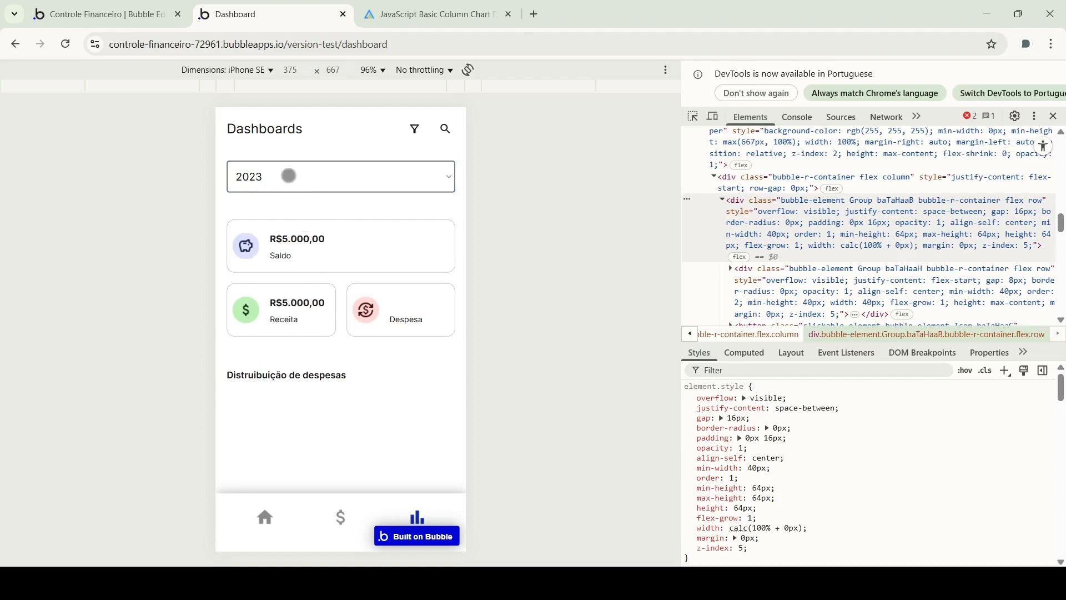
left_click(263, 290)
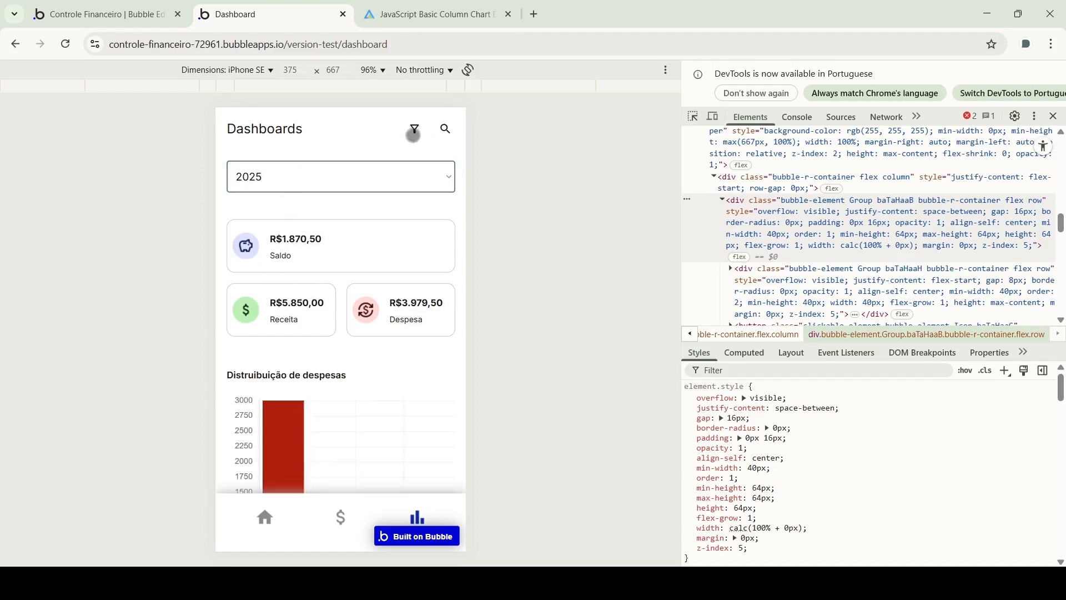
Apply the Julho month filter, check the dashboard, then remove it
left_click(413, 127)
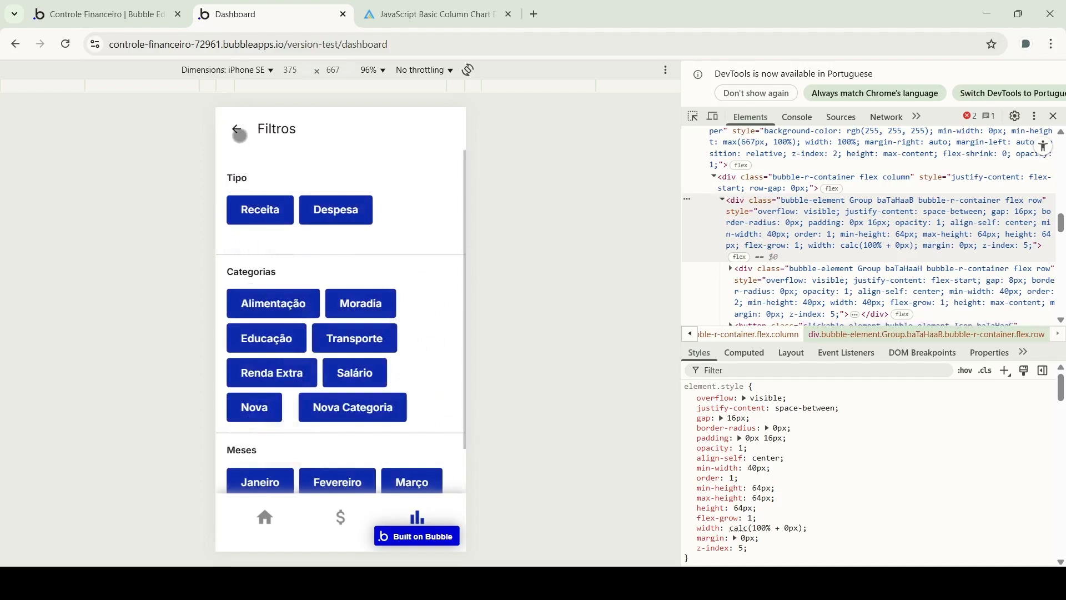
scroll(291, 305, "down", 3)
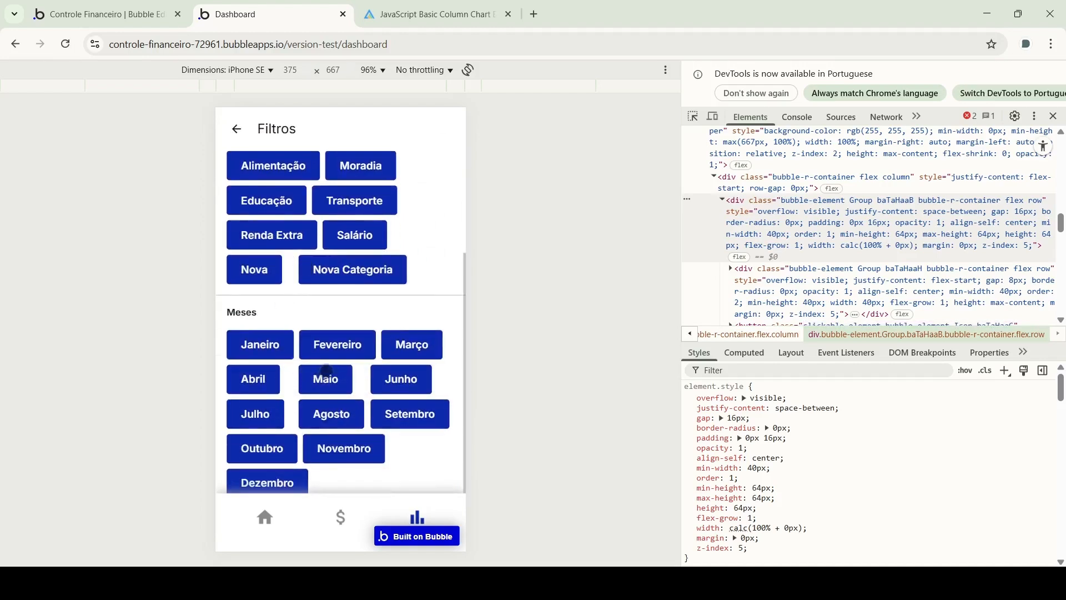
left_click(253, 415)
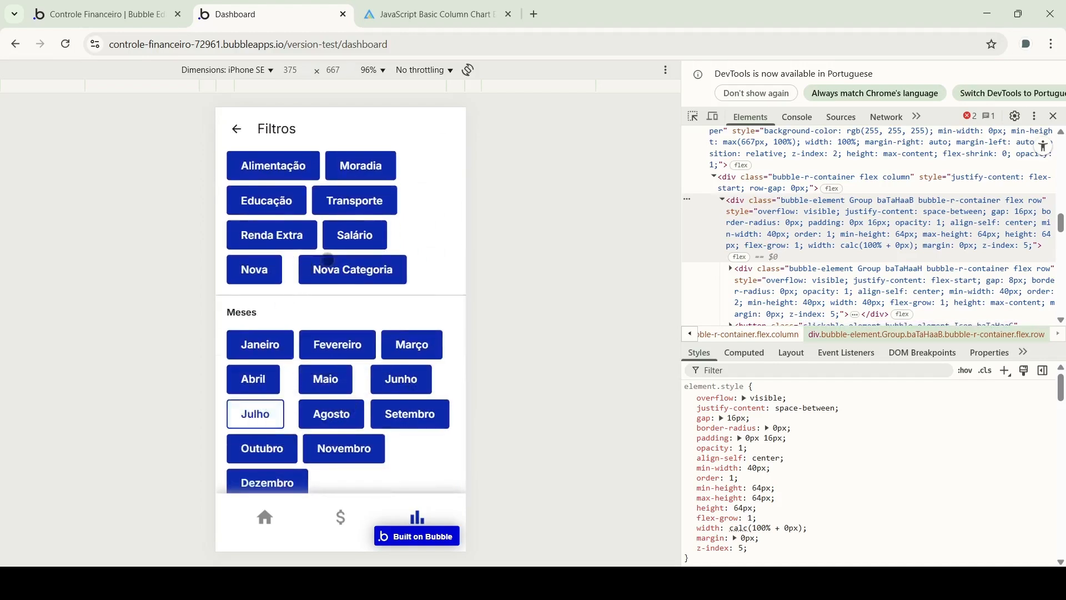
left_click(236, 129)
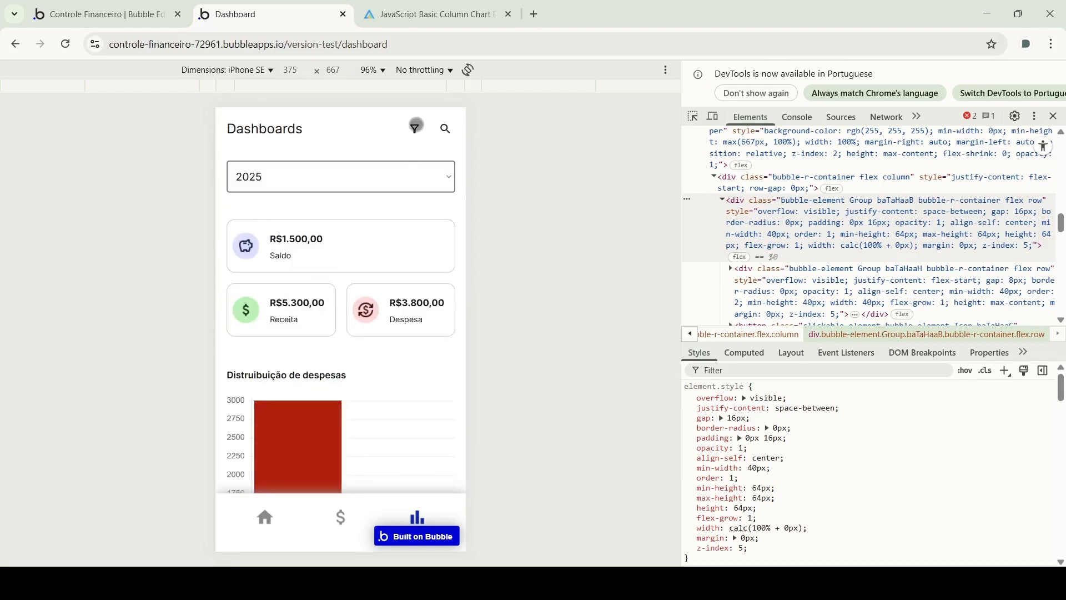
left_click(415, 125)
left_click(253, 415)
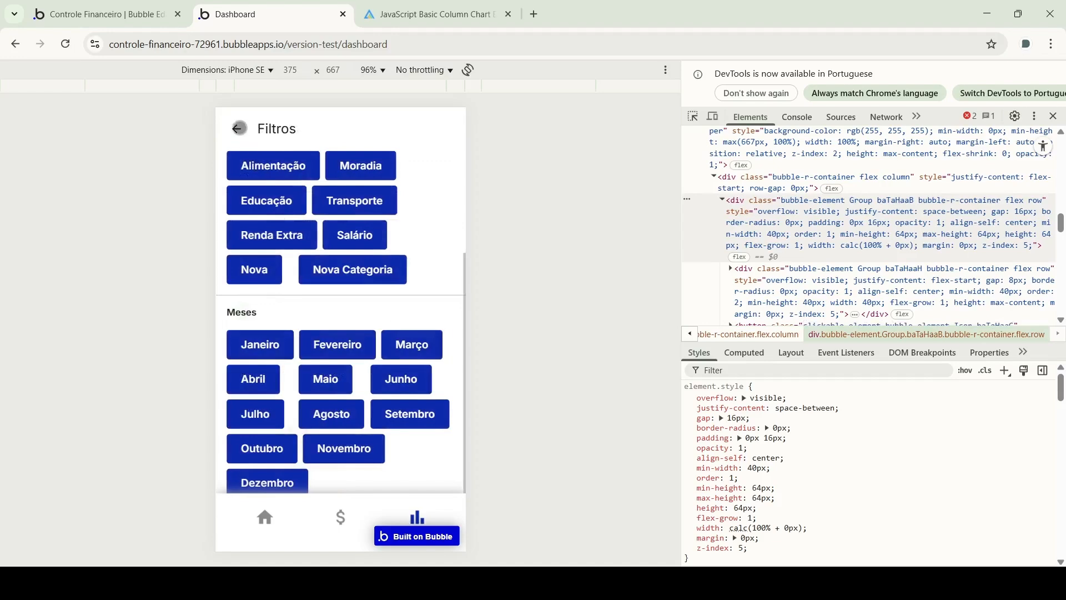
left_click(239, 128)
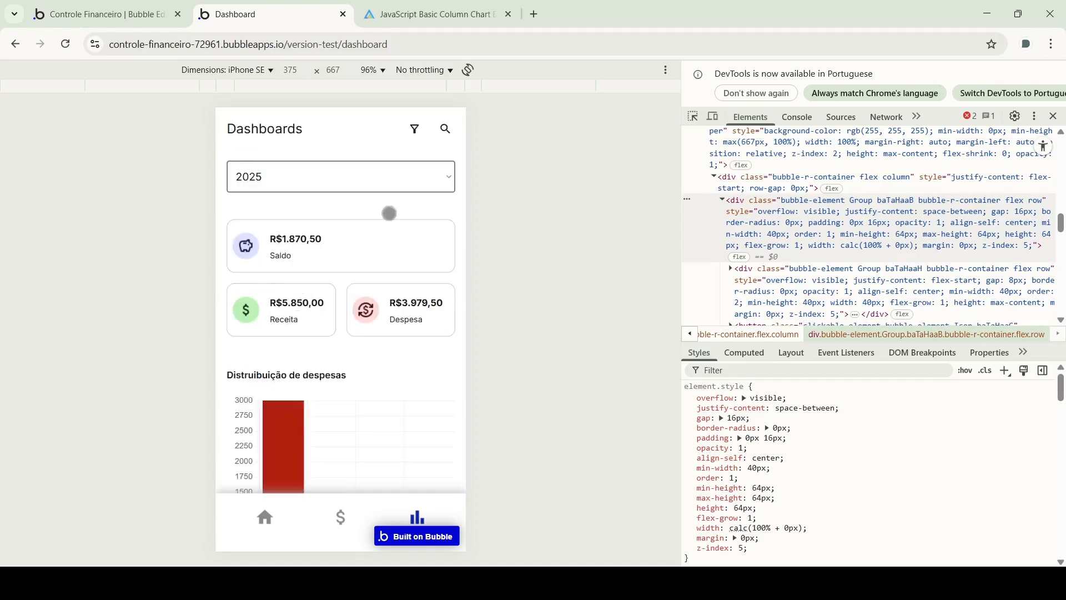
Filter the dashboard to Janeiro and add the Alimentação category filter
left_click(416, 131)
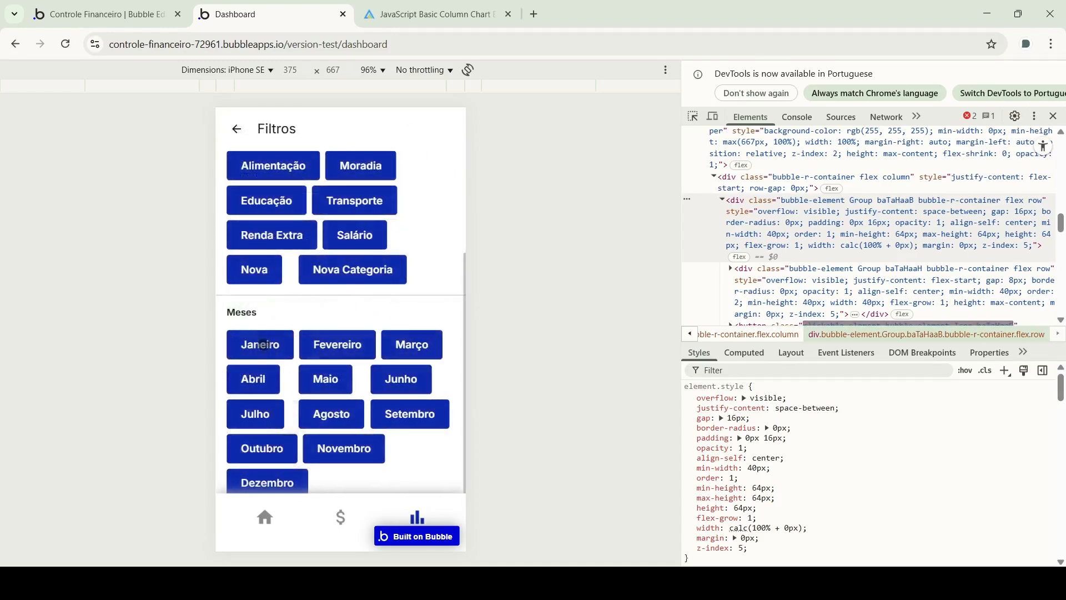
left_click(263, 345)
left_click(233, 129)
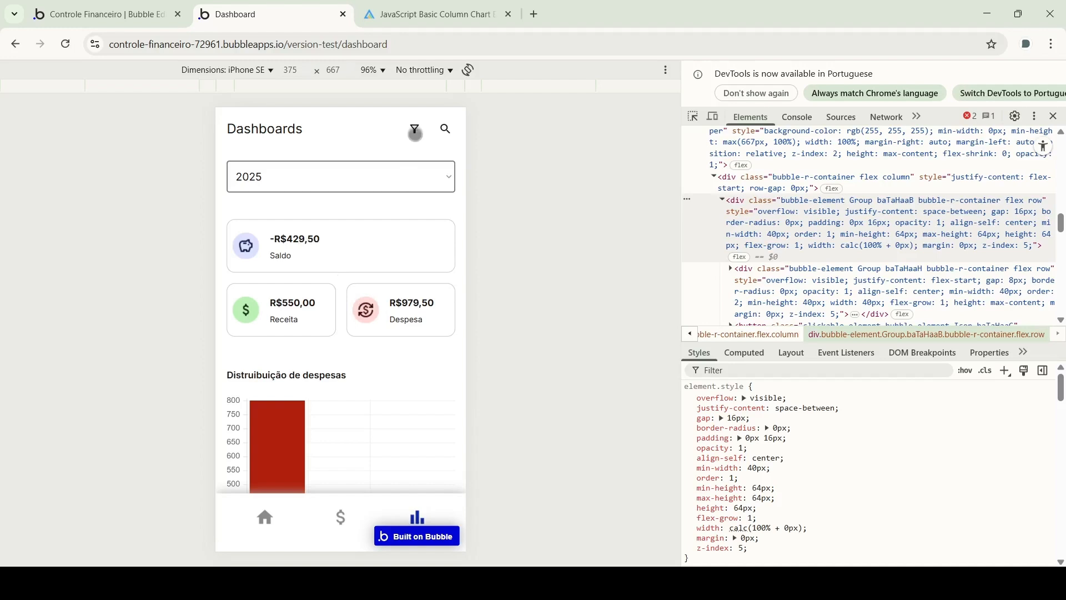
left_click(415, 133)
scroll(287, 265, "up", 2)
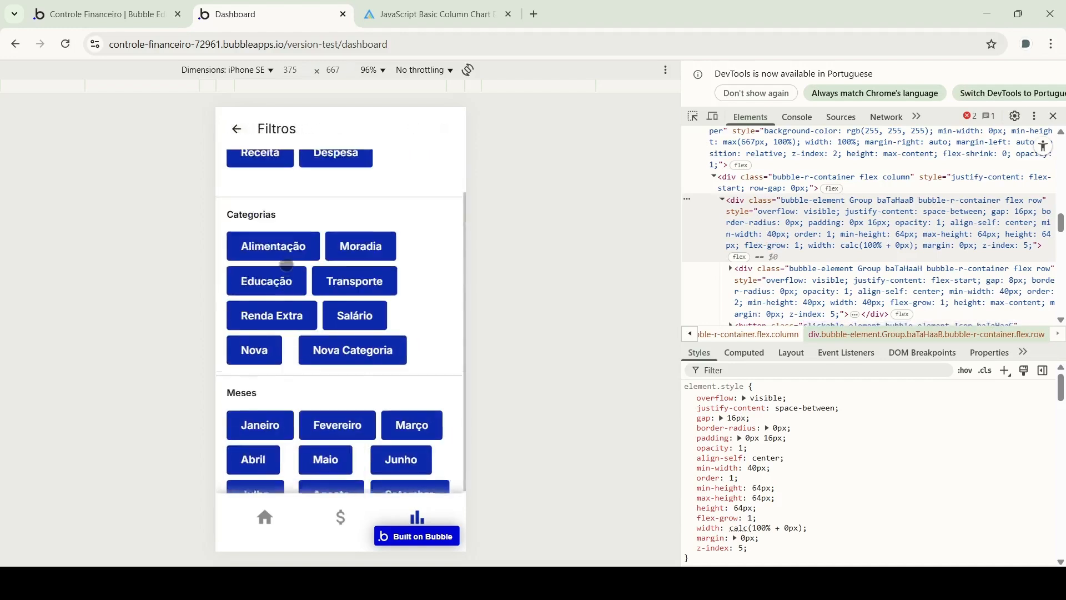
left_click(290, 269)
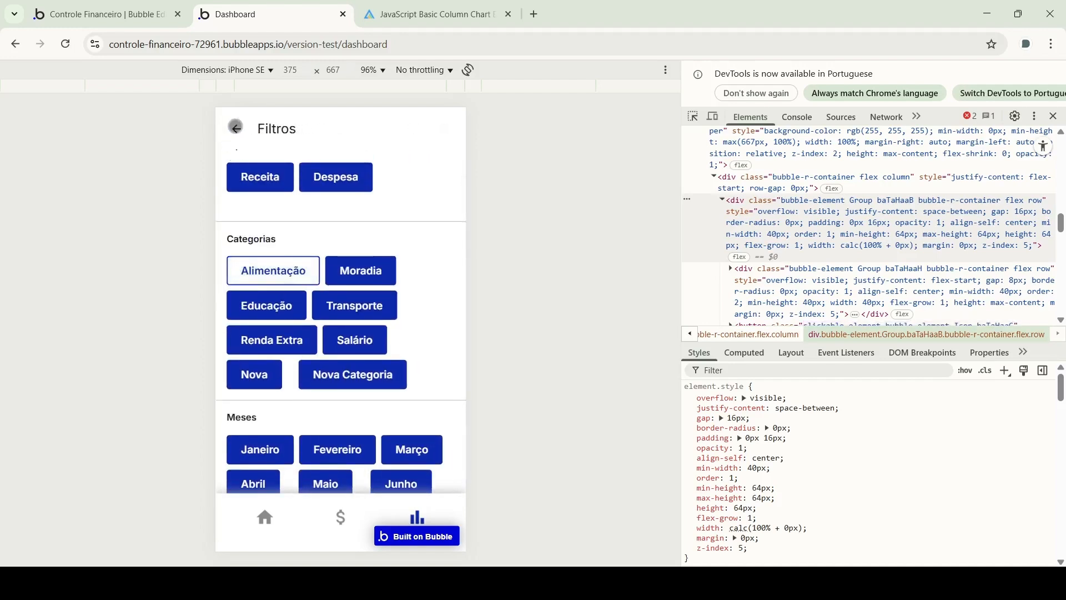
left_click(236, 127)
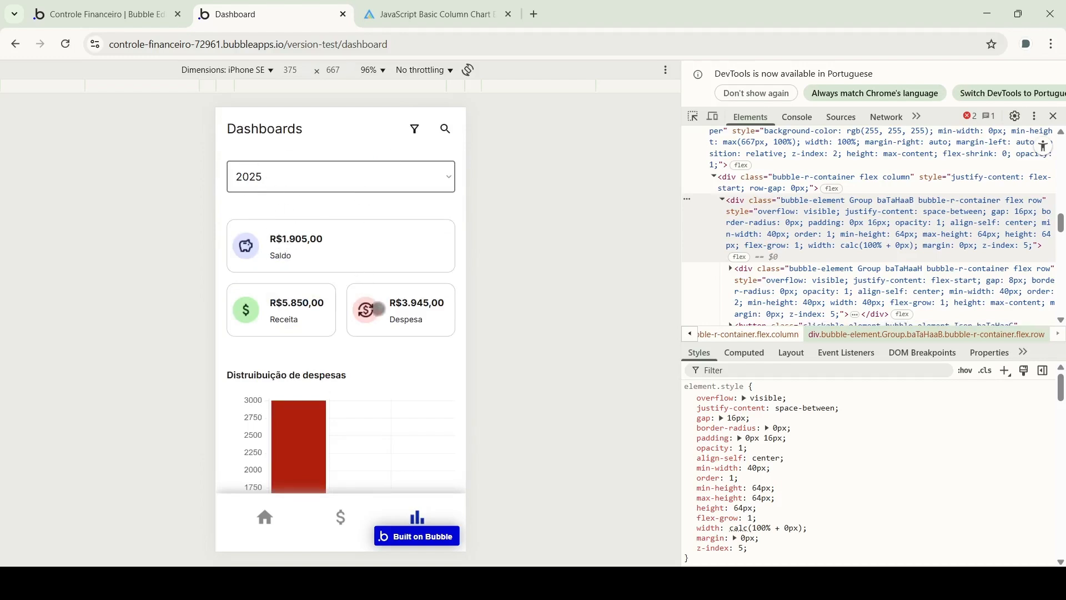
Add the Moradia category filter, toggling Salário on and back off
left_click(414, 129)
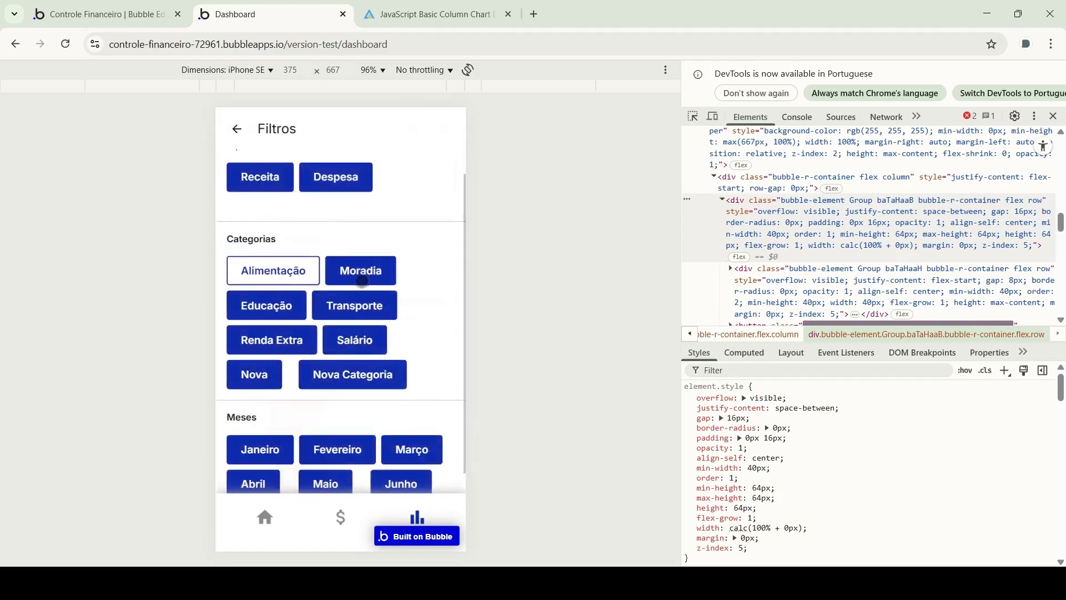
left_click(357, 259)
left_click(240, 131)
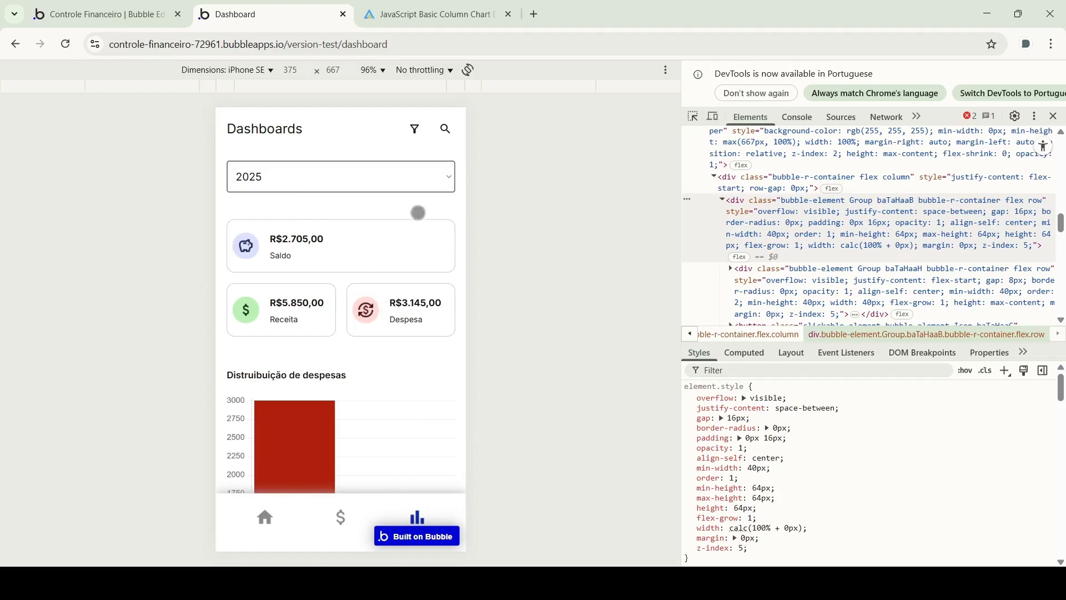
left_click(415, 129)
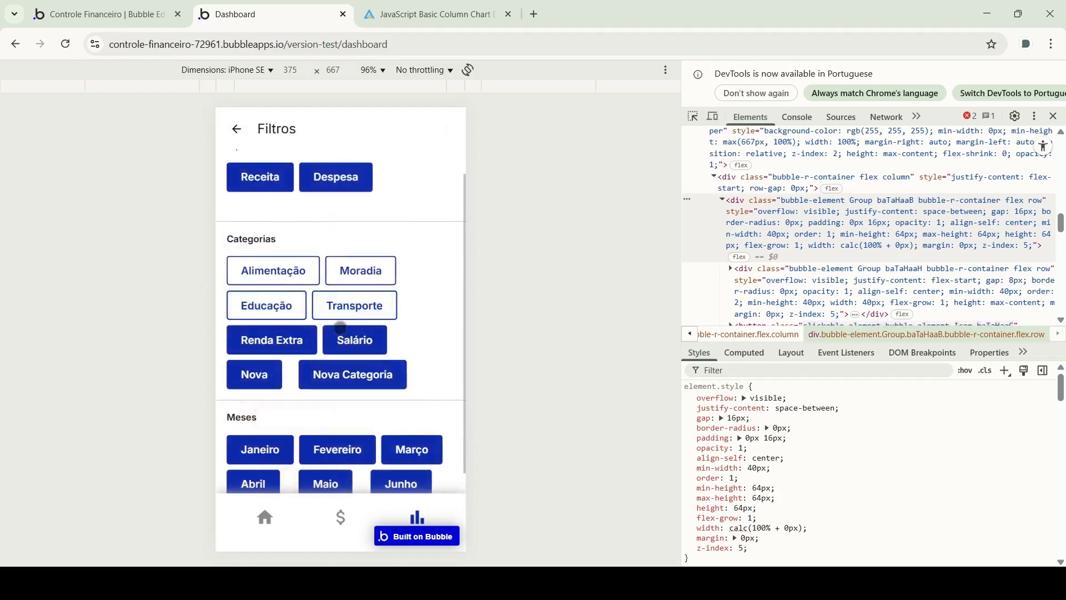
left_click(340, 329)
left_click(343, 335)
left_click(237, 130)
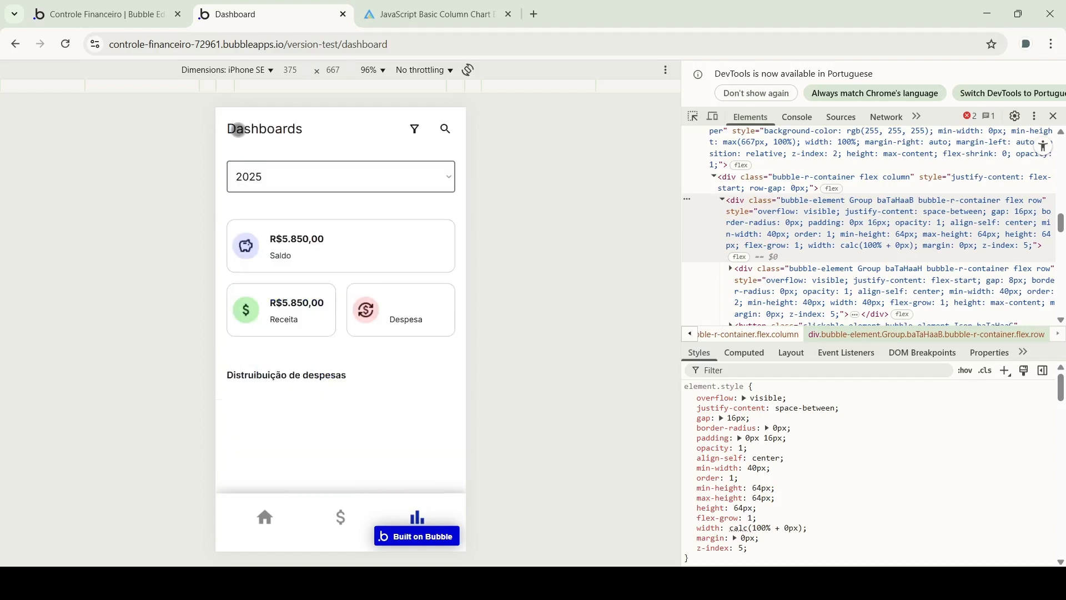
Clear the Moradia, Alimentação, Educação, Transporte and Nova filters to show the unfiltered dashboard
left_click(414, 129)
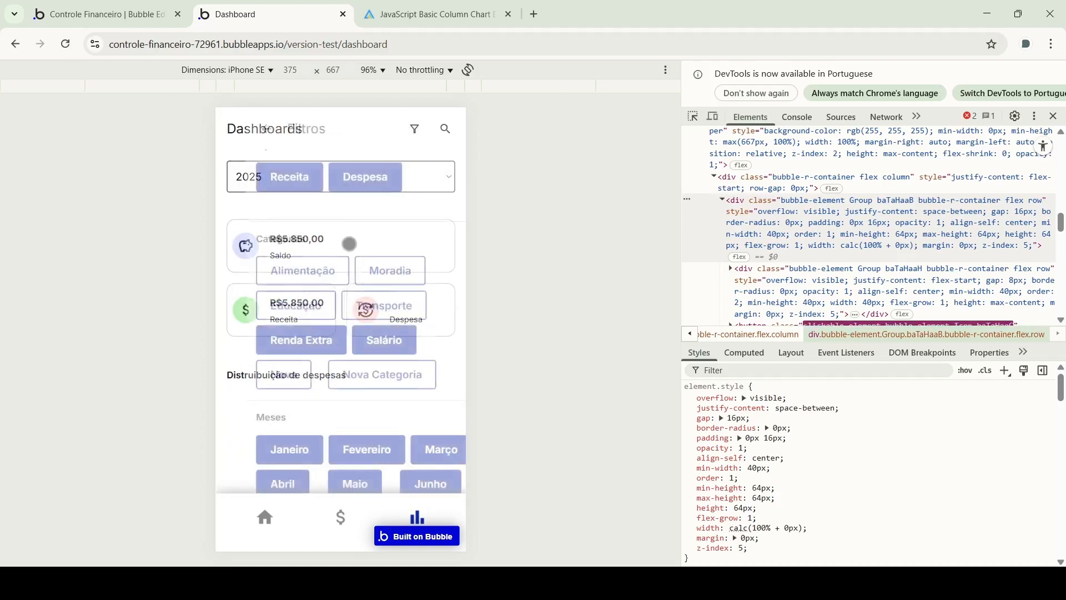
left_click(365, 272)
left_click(245, 127)
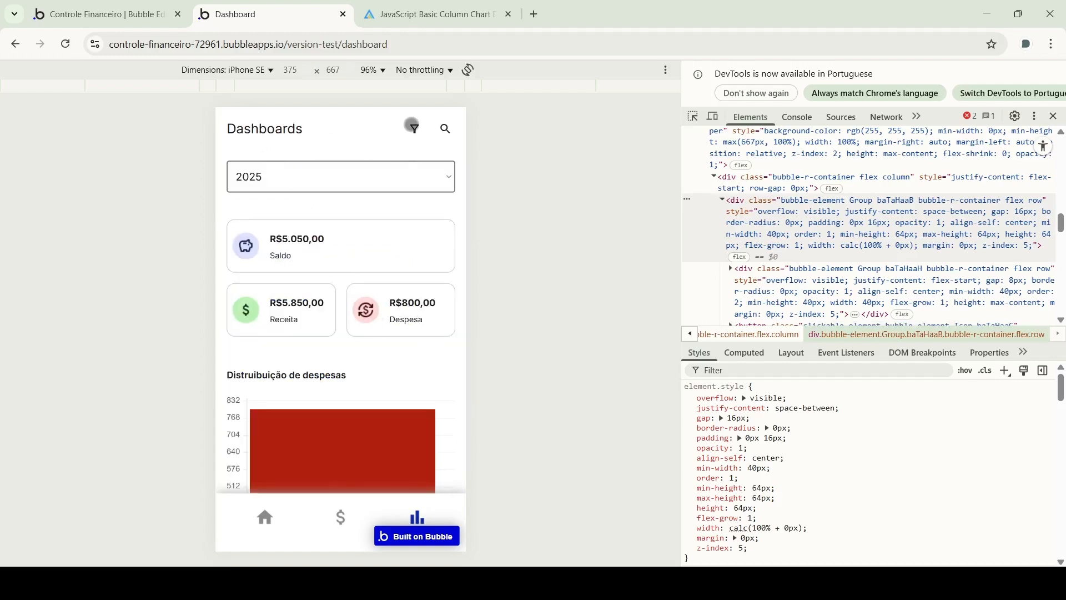
left_click(411, 125)
left_click(278, 272)
left_click(281, 304)
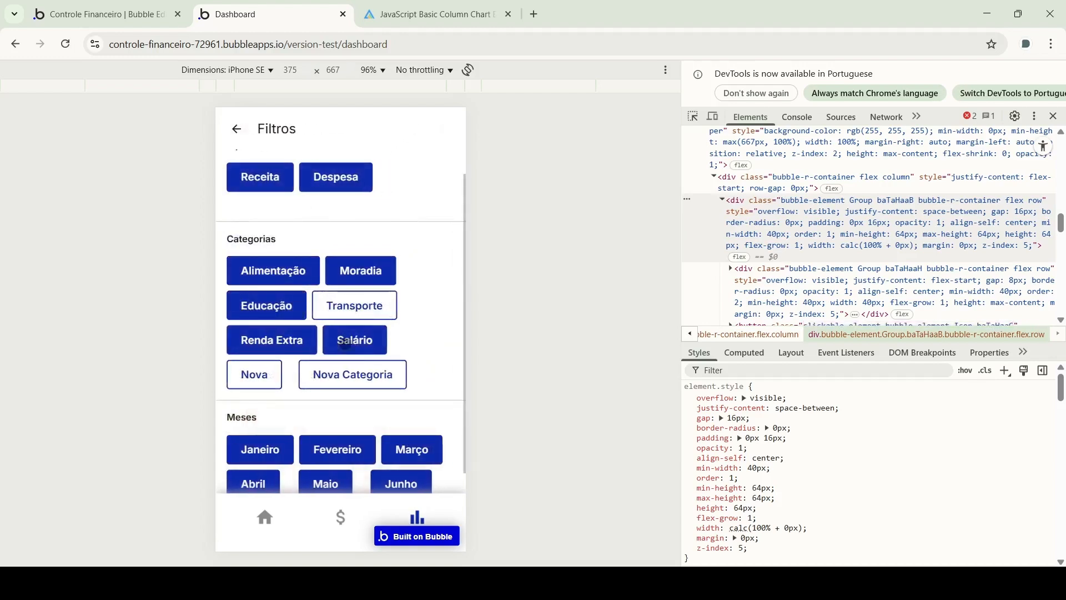
left_click(345, 375)
left_click(276, 370)
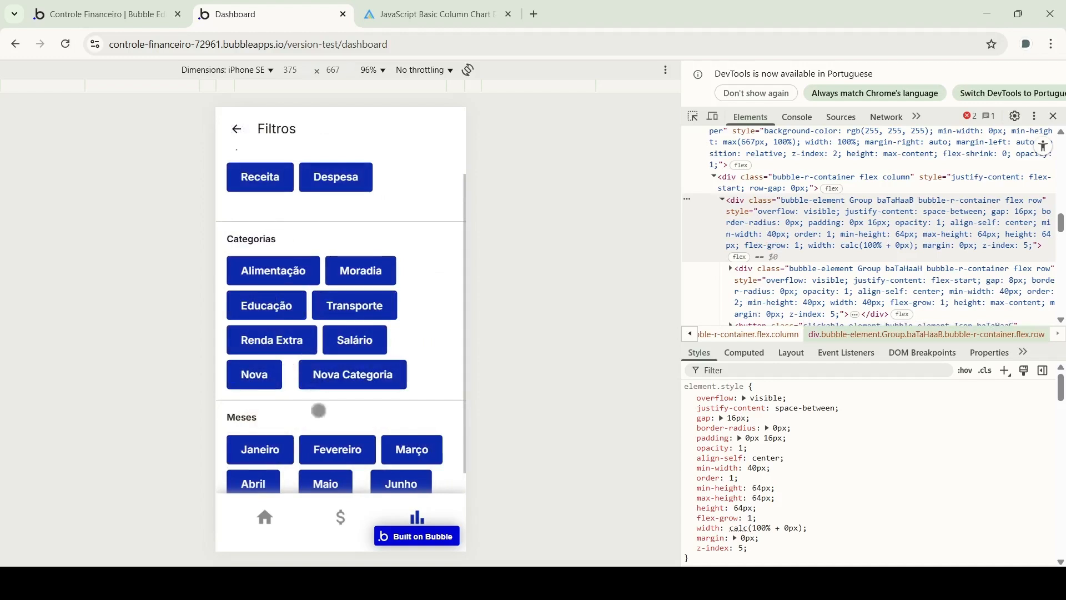
left_click(238, 127)
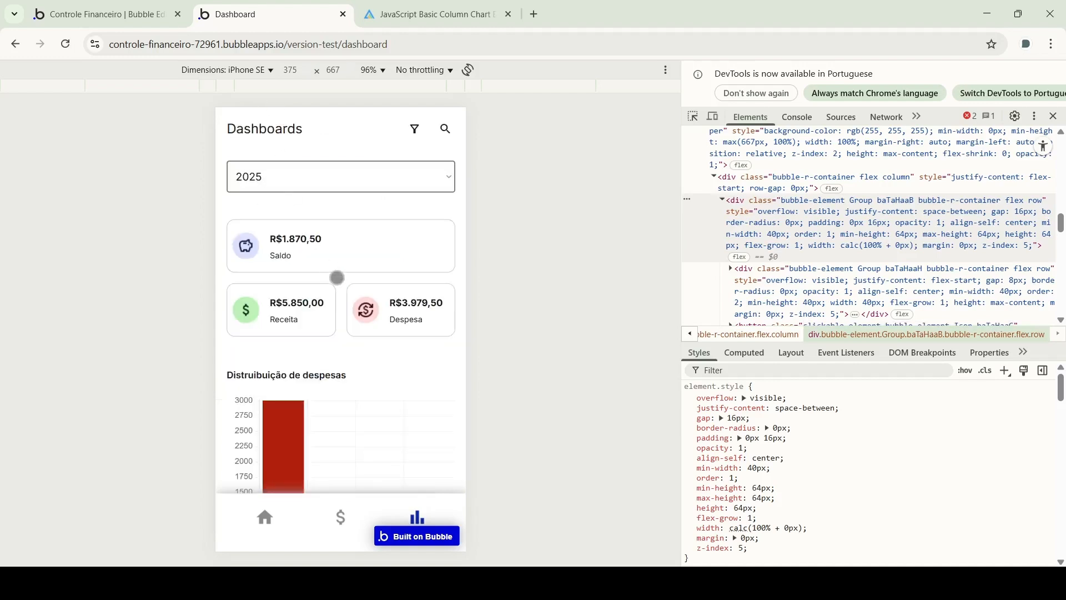
scroll(333, 278, "down", 2)
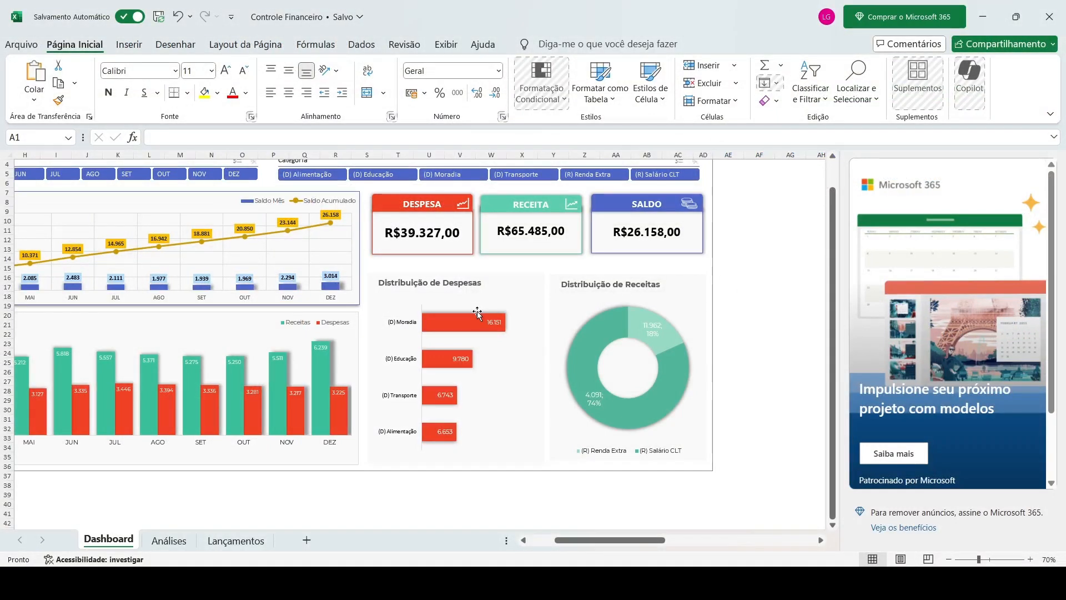
Scroll around the Excel Dashboard sheet to view its cards and charts
scroll(478, 313, "left", 4)
scroll(479, 312, "down", 1)
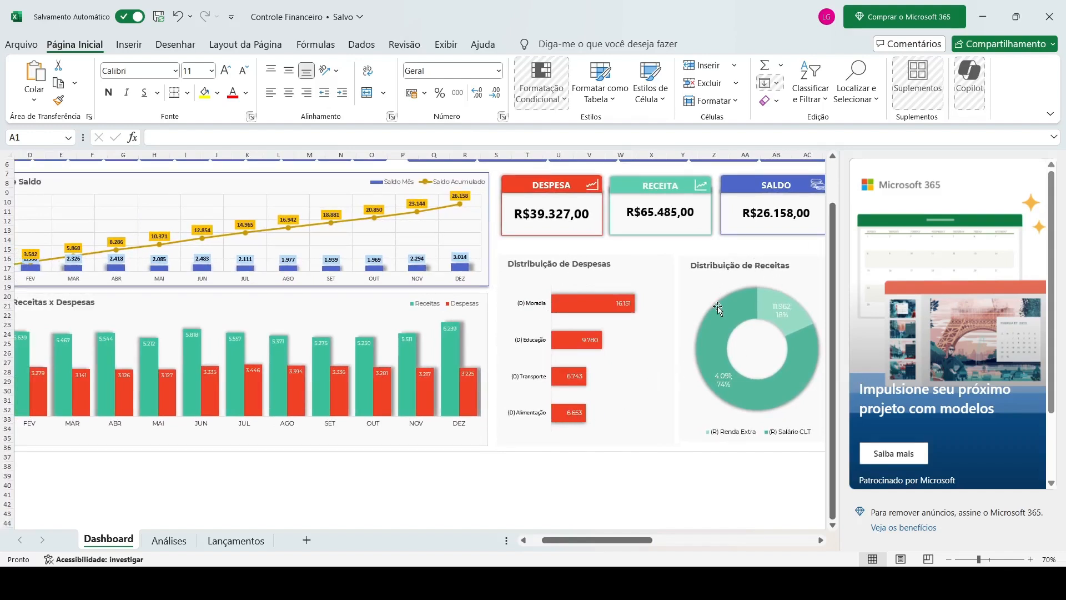
scroll(364, 265, "left", 3)
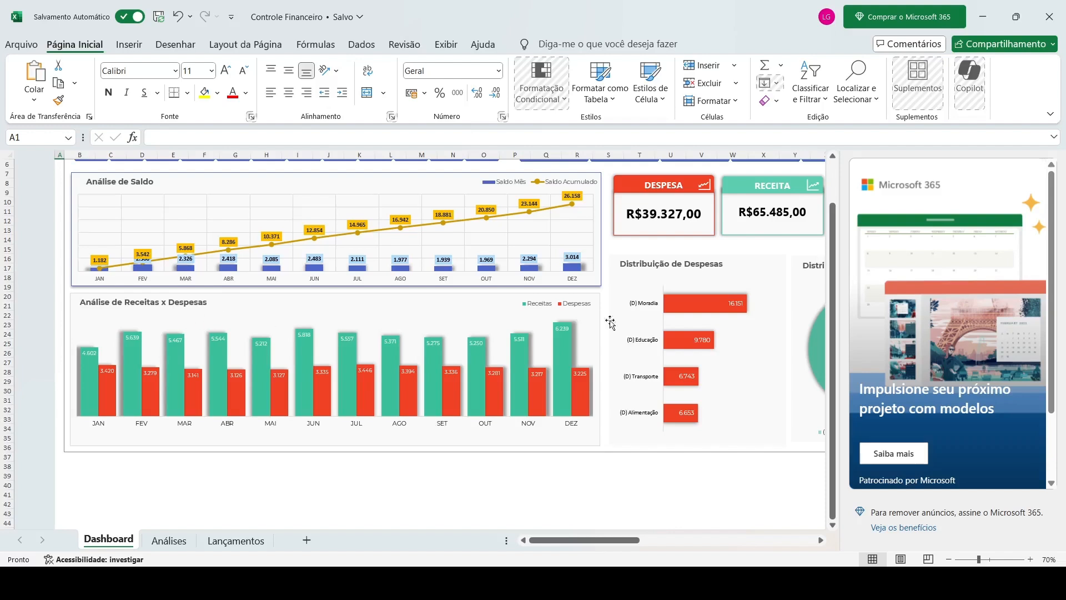
scroll(730, 323, "right", 3)
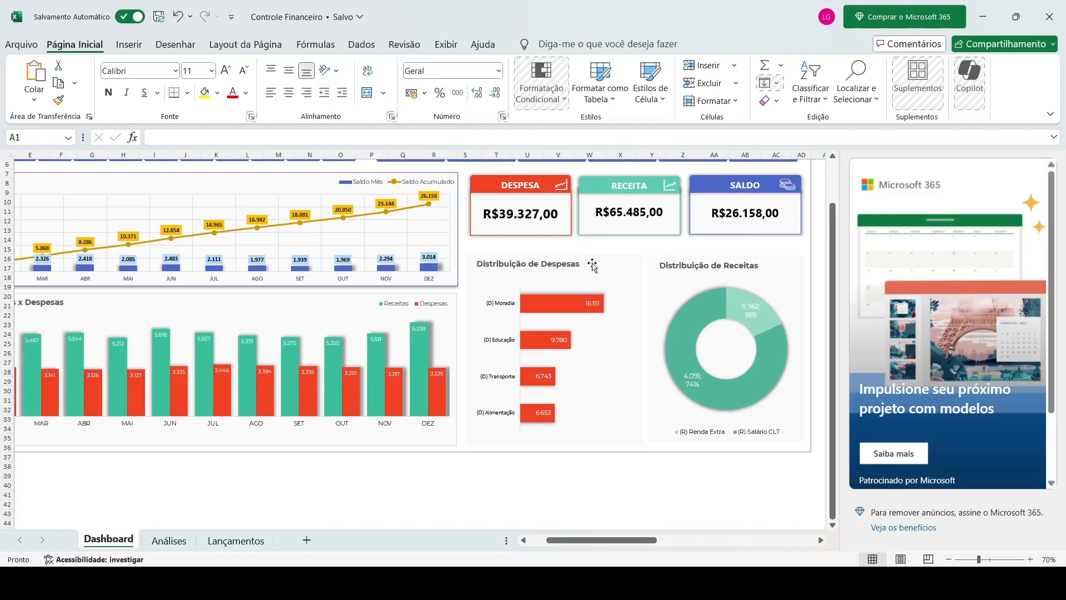
scroll(557, 286, "left", 3)
scroll(489, 280, "up", 2)
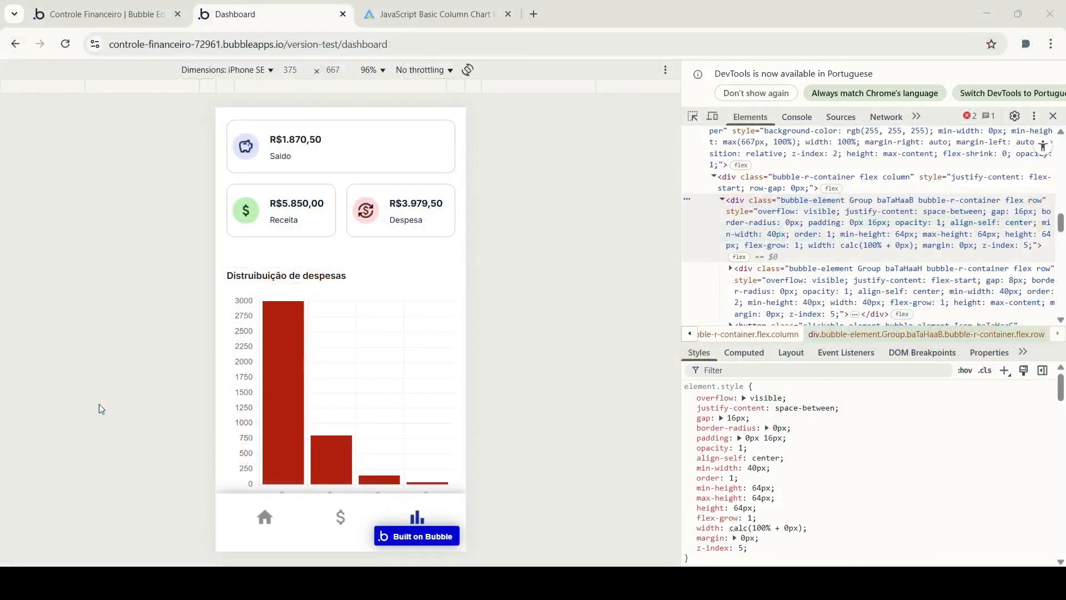
left_click(618, 473)
scroll(353, 305, "down", 2)
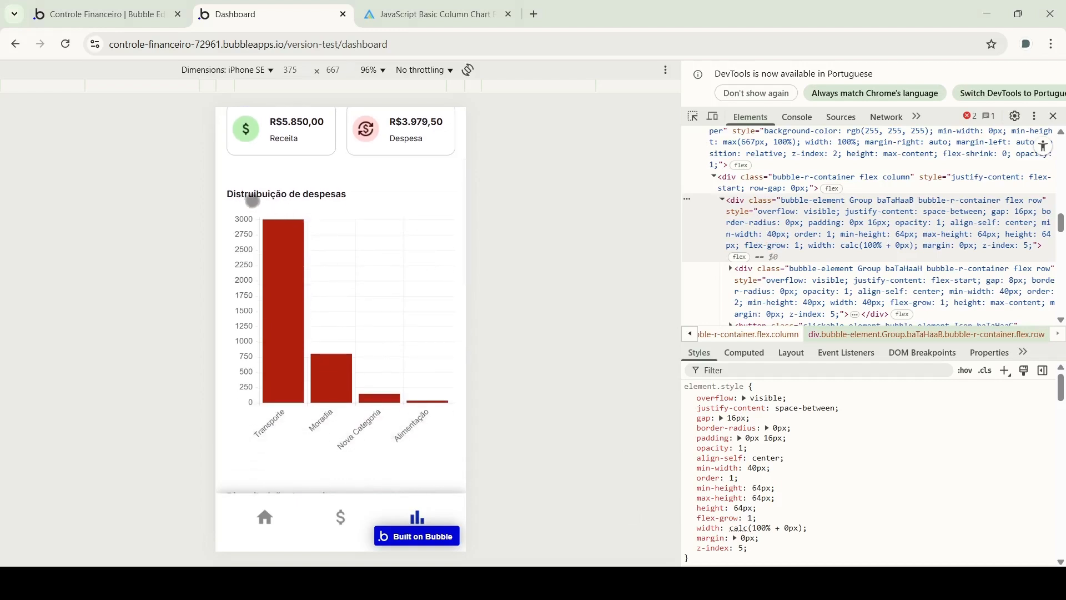
scroll(250, 211, "down", 1)
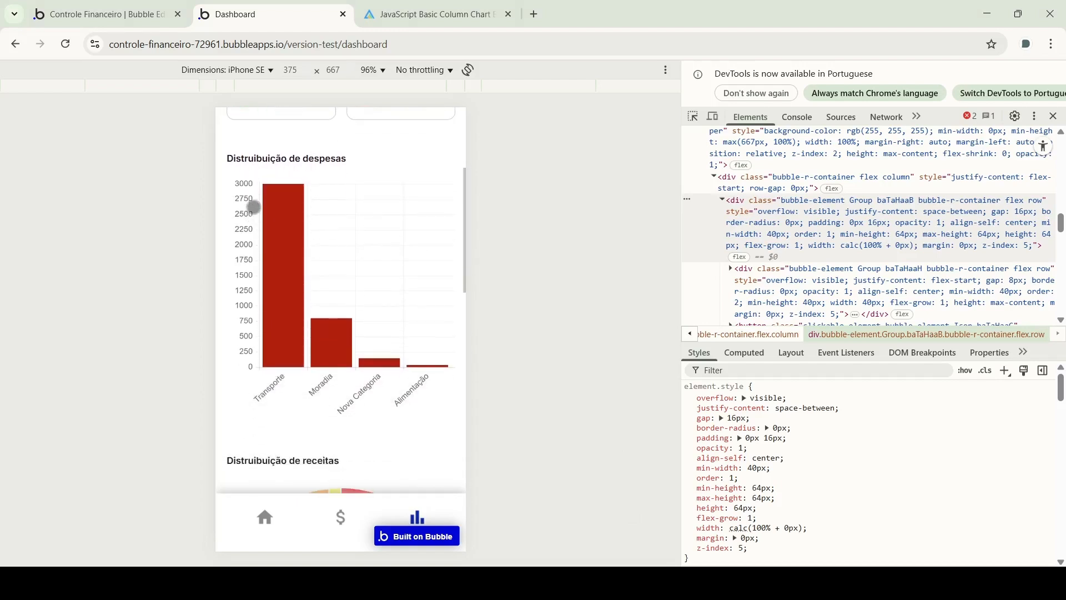
scroll(285, 247, "down", 1)
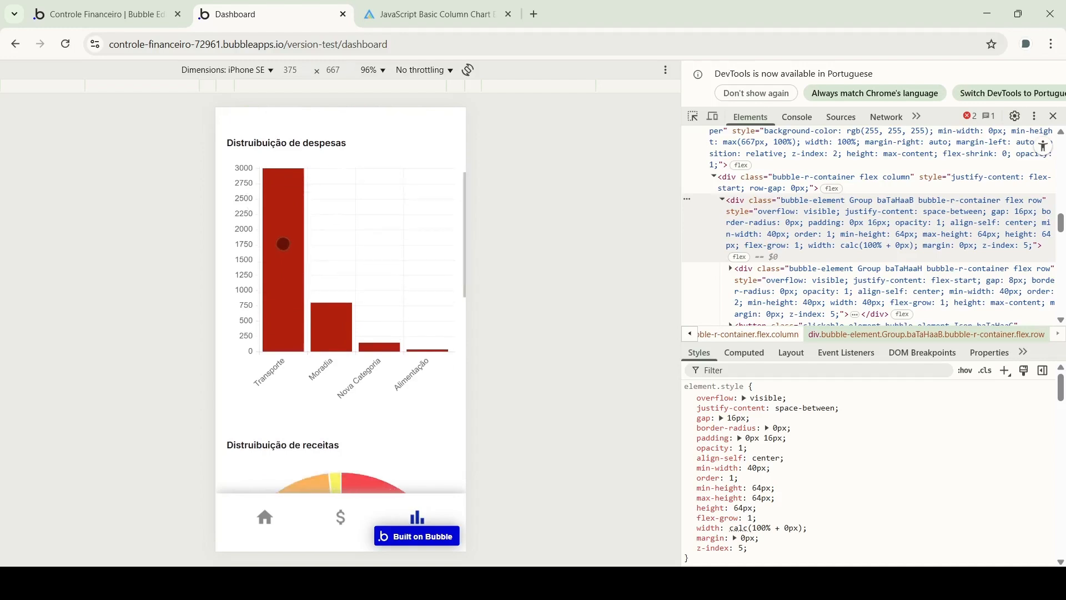
left_click(282, 253)
left_click(327, 321)
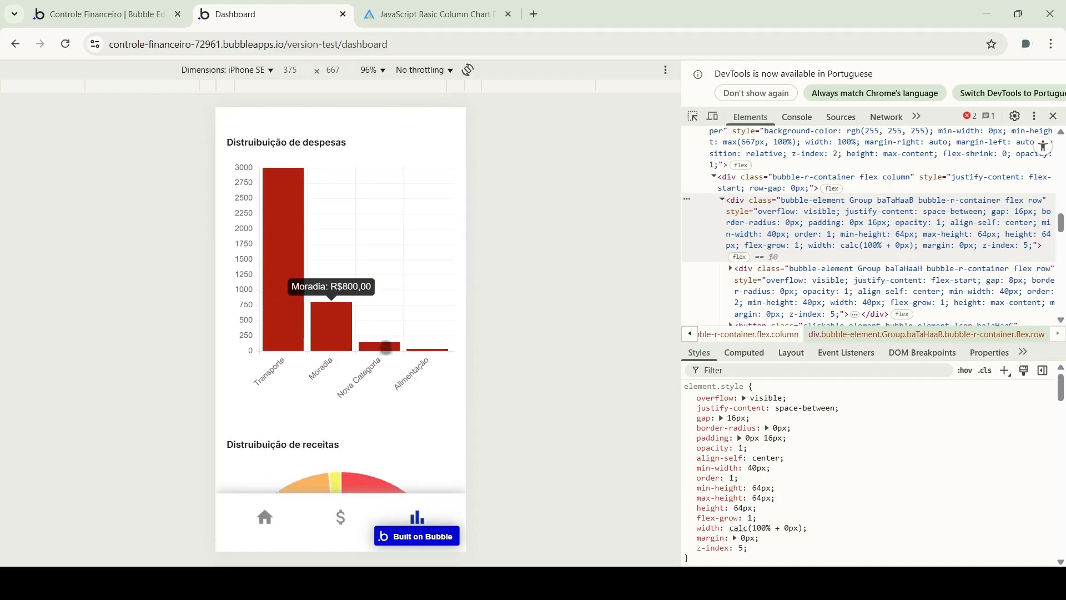
left_click(390, 344)
left_click(431, 351)
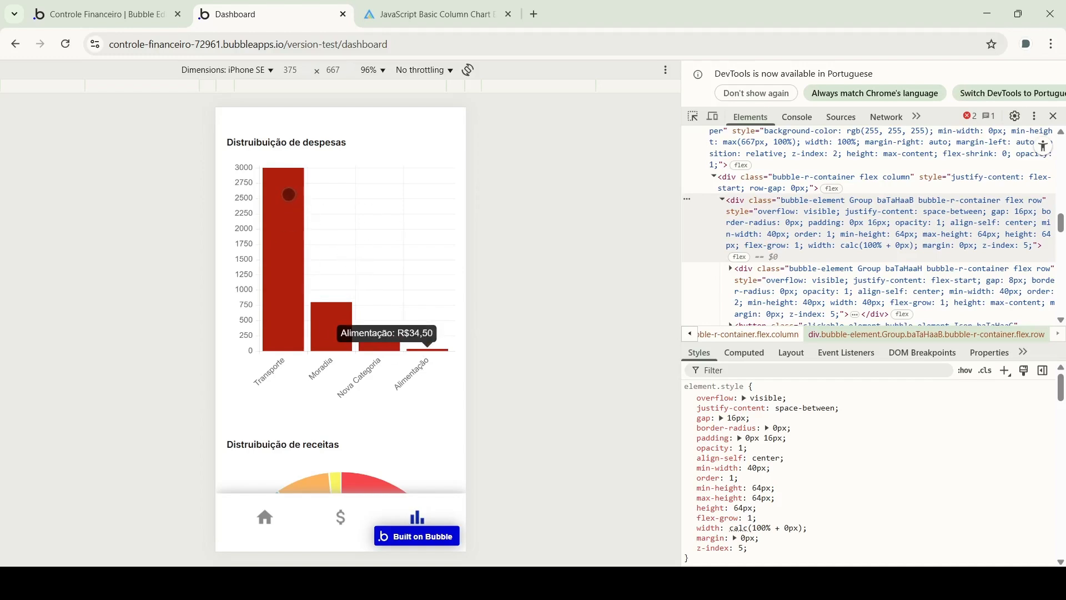
scroll(314, 198, "down", 4)
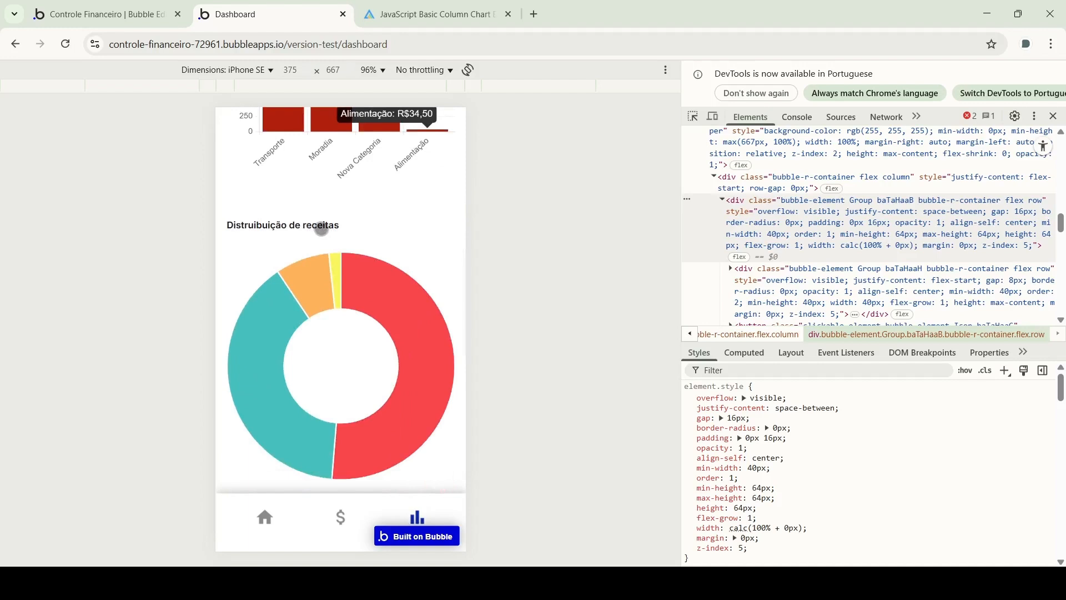
scroll(322, 228, "up", 5)
scroll(321, 227, "down", 6)
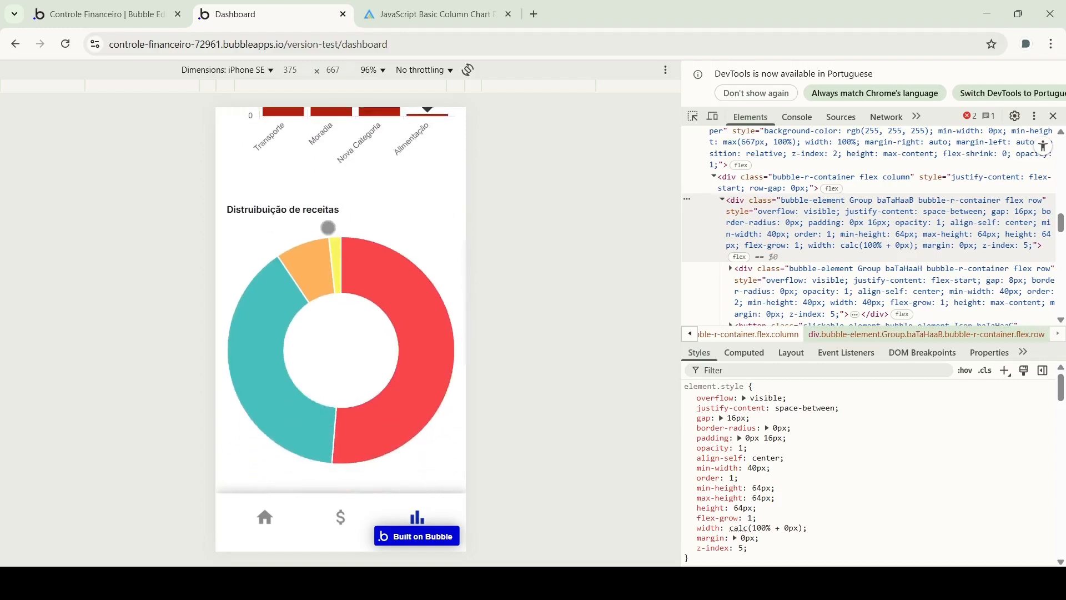
scroll(352, 243, "down", 2)
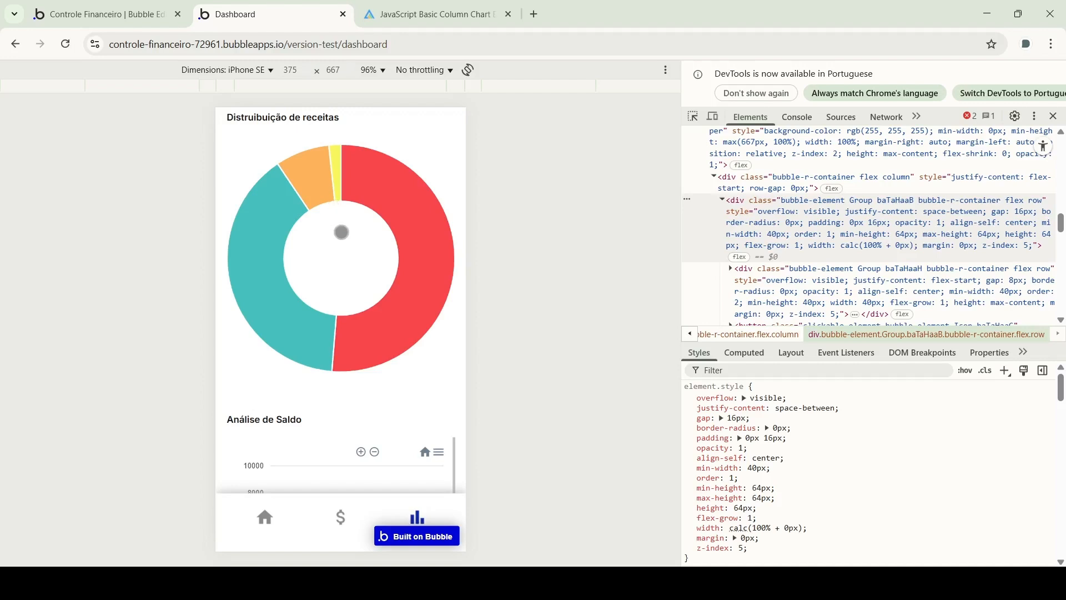
left_click(382, 202)
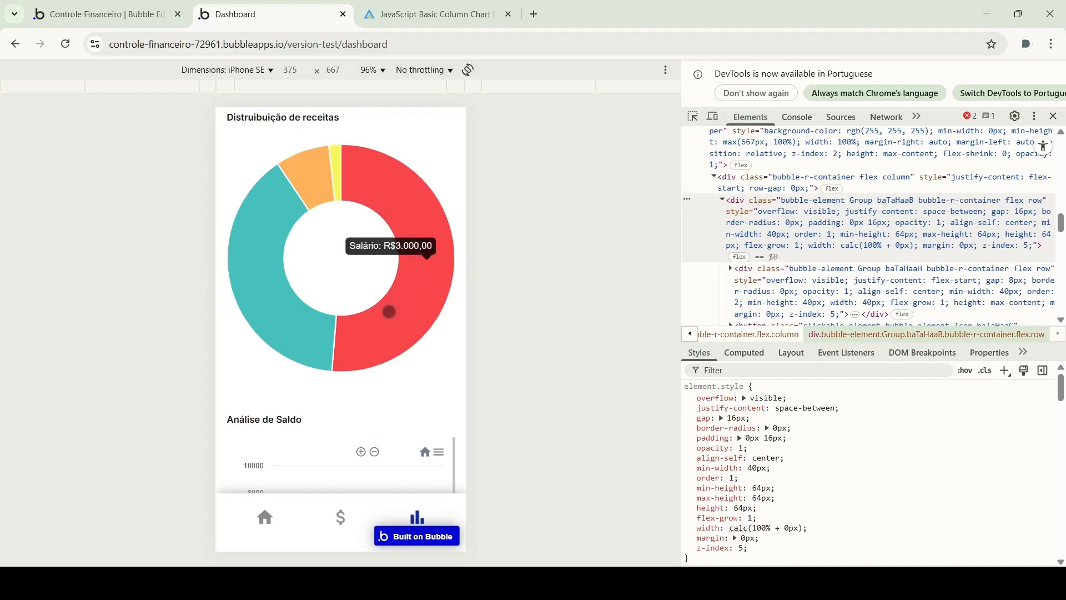
left_click(306, 326)
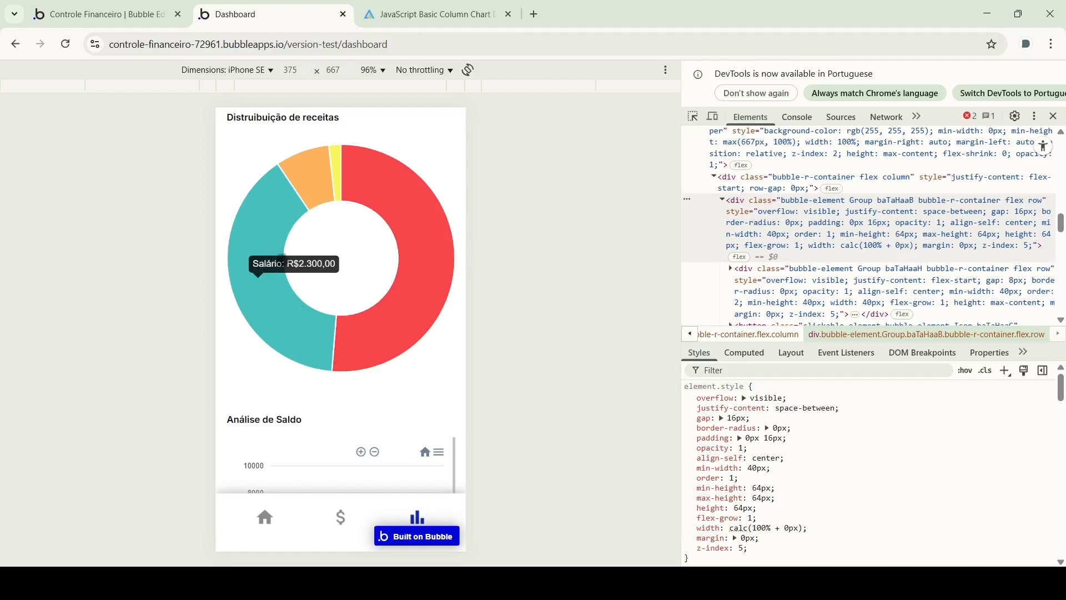
left_click(312, 170)
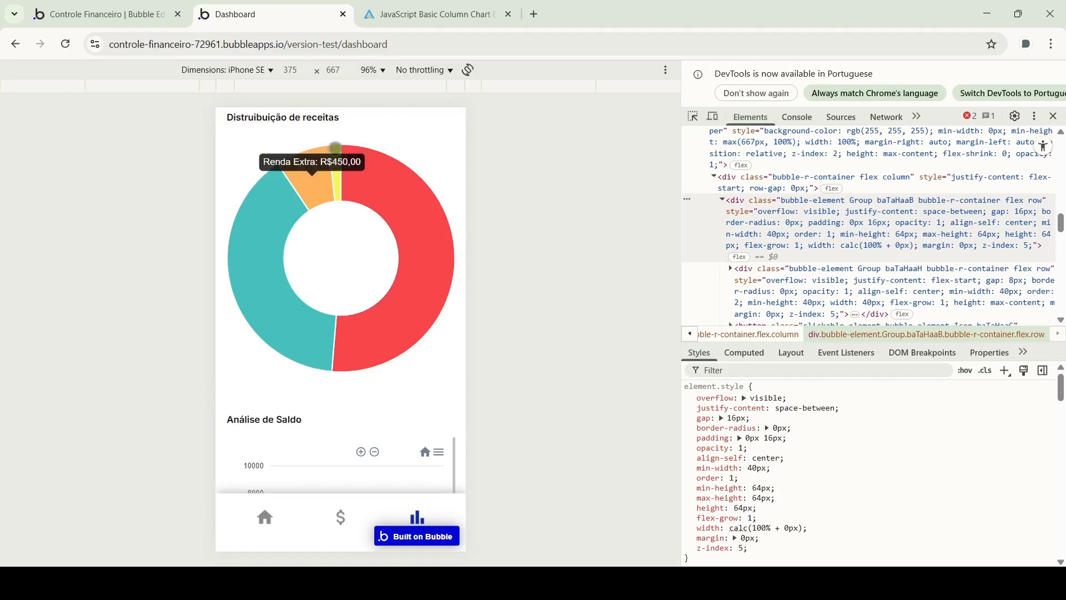
left_click(336, 147)
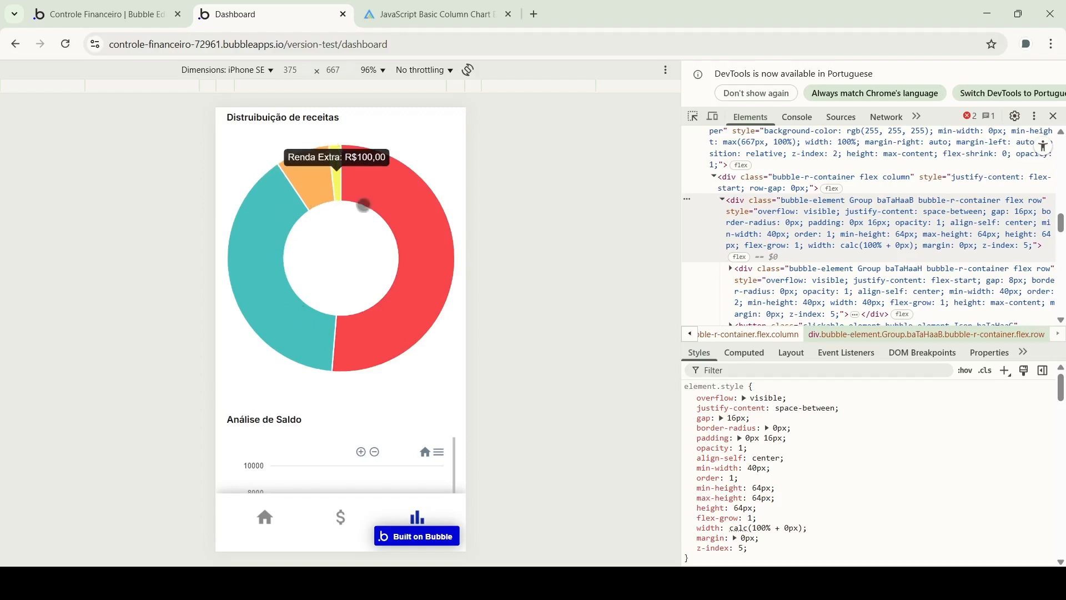
scroll(348, 245, "up", 10)
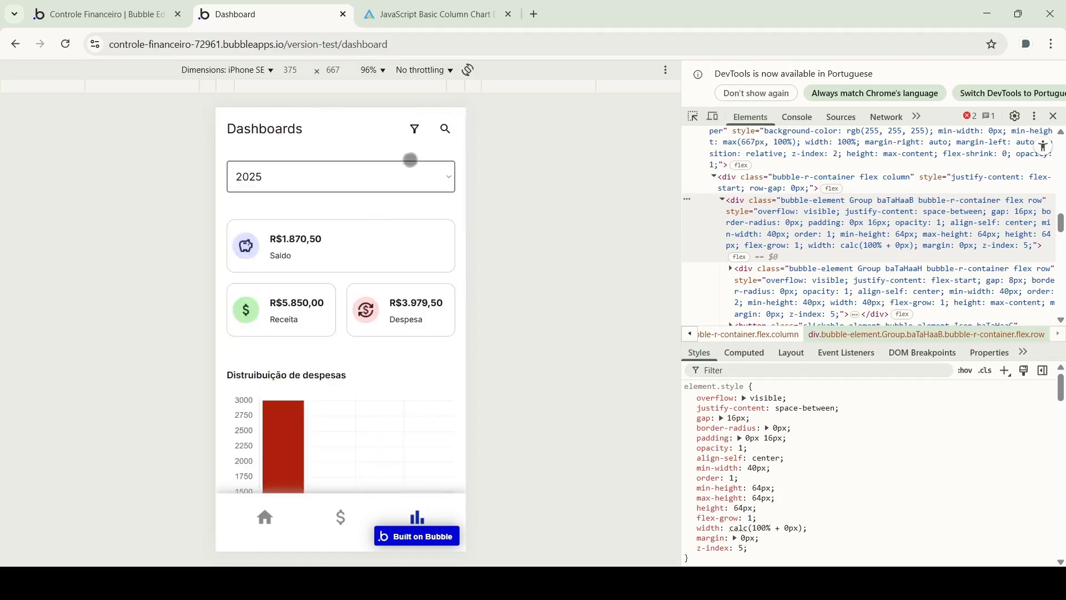
Review the Filtros page, scroll down to Análise de Saldo, then reload the preview
left_click(415, 128)
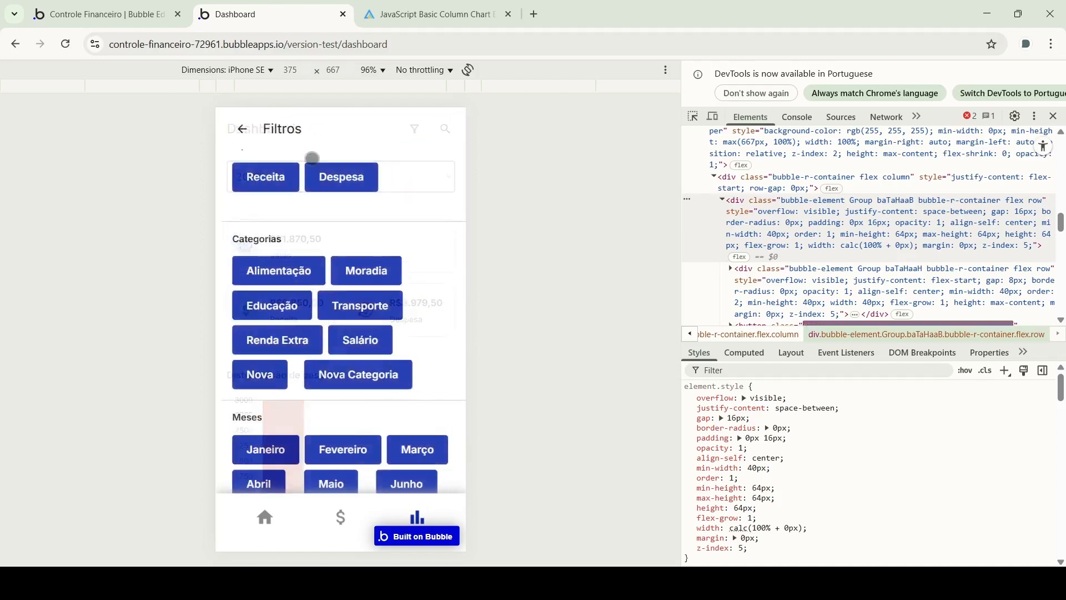
scroll(288, 391, "down", 2)
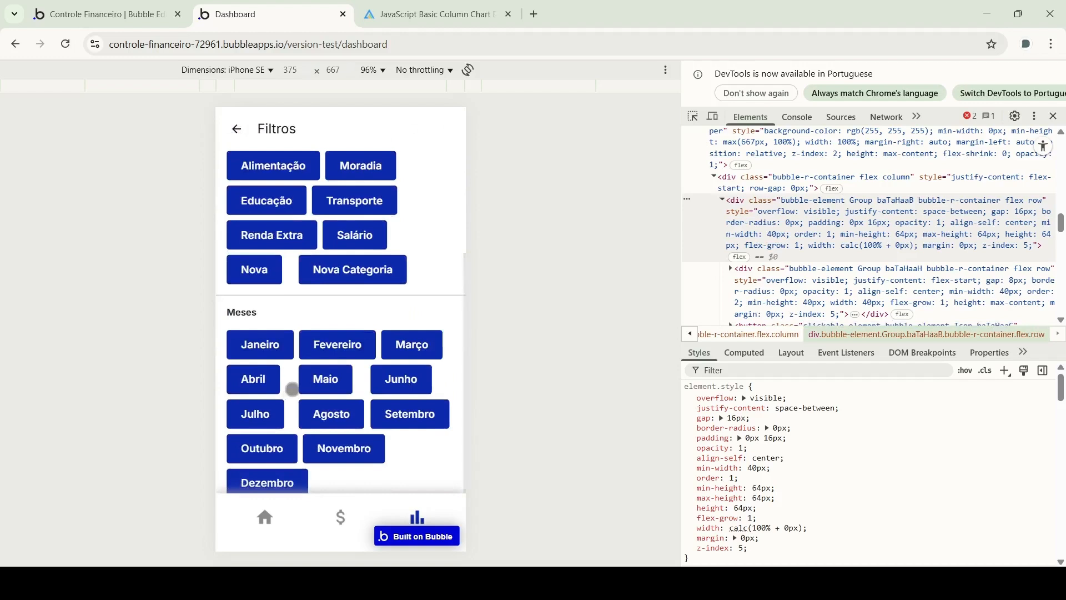
scroll(316, 245, "up", 3)
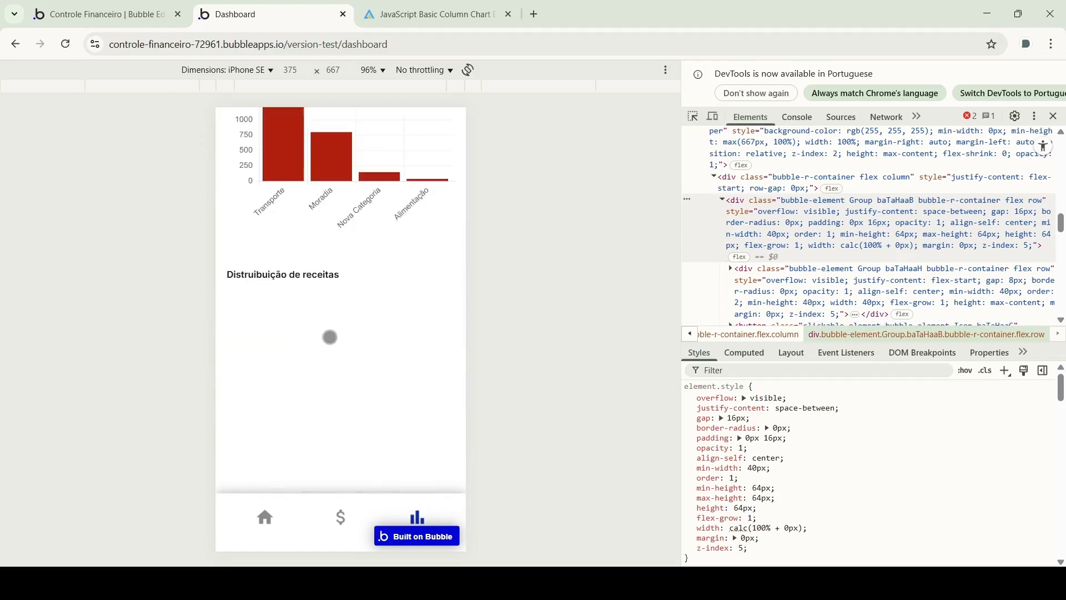
scroll(330, 336, "down", 2)
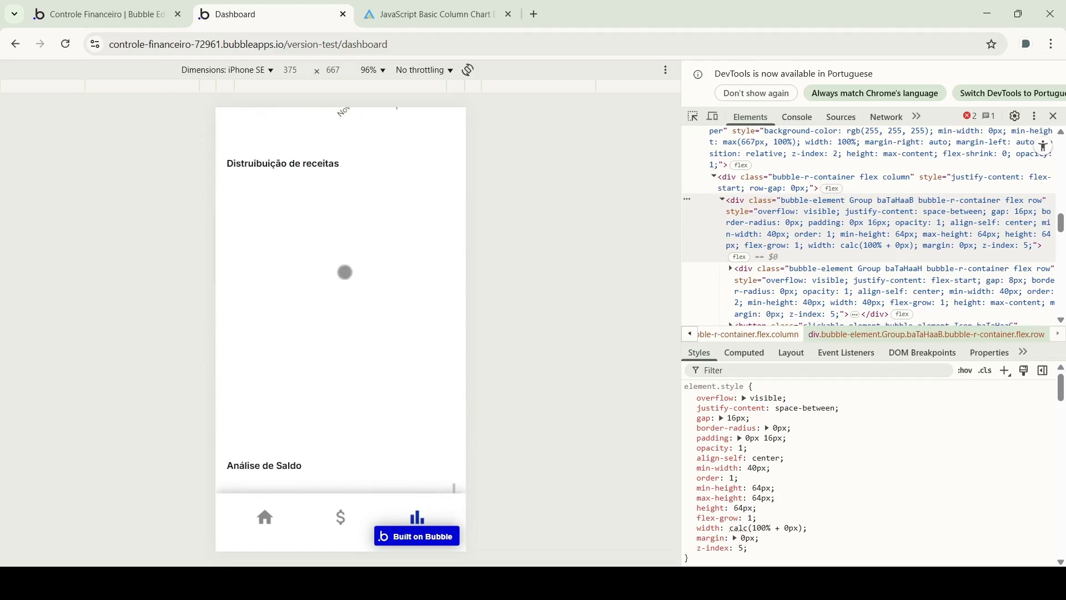
scroll(343, 274, "up", 8)
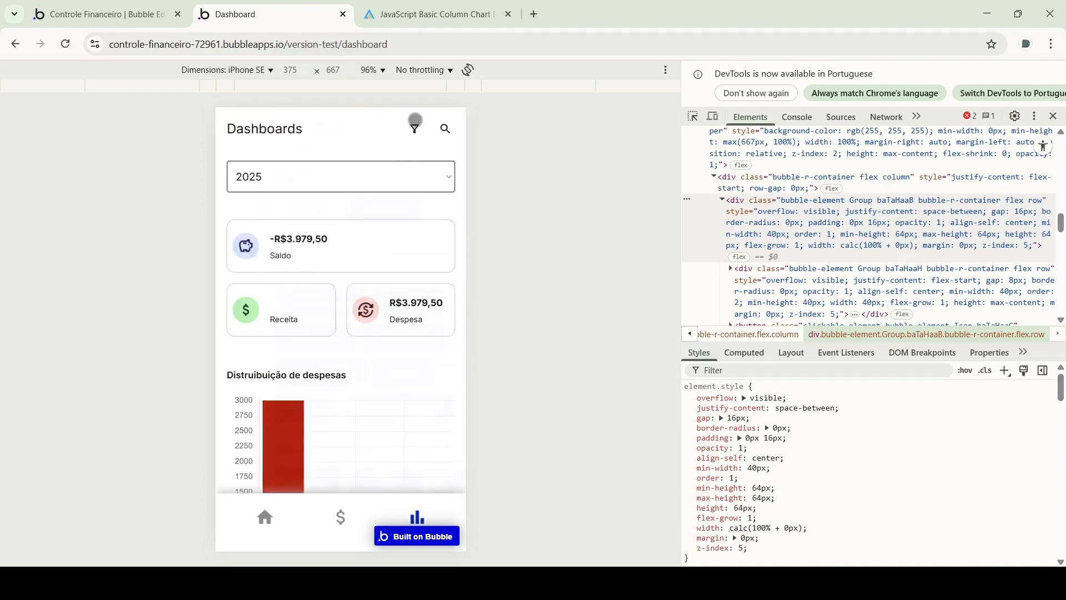
left_click(415, 128)
left_click(236, 129)
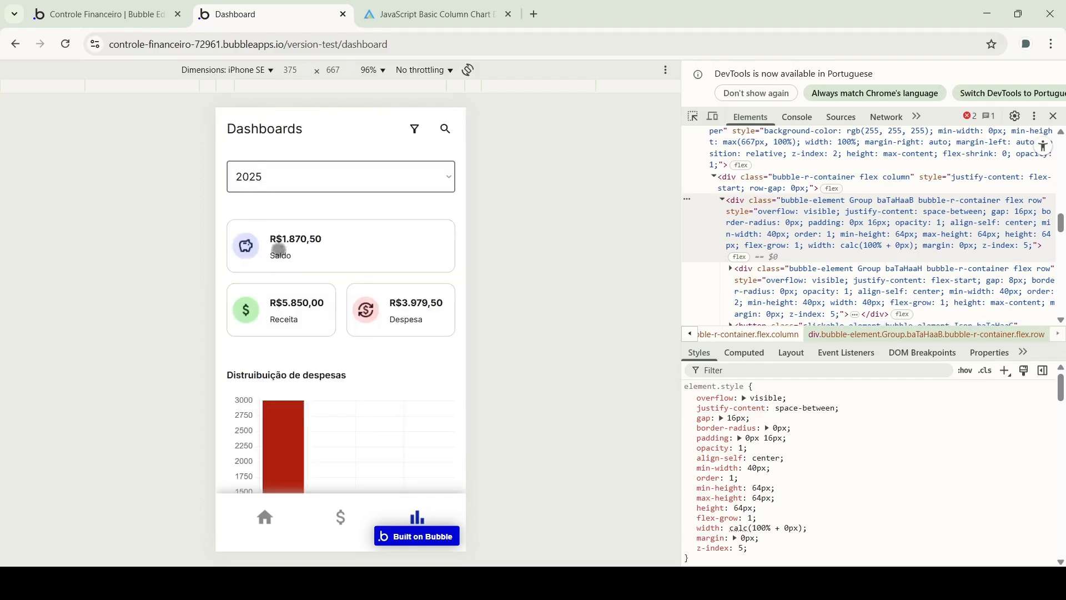
scroll(299, 278, "down", 5)
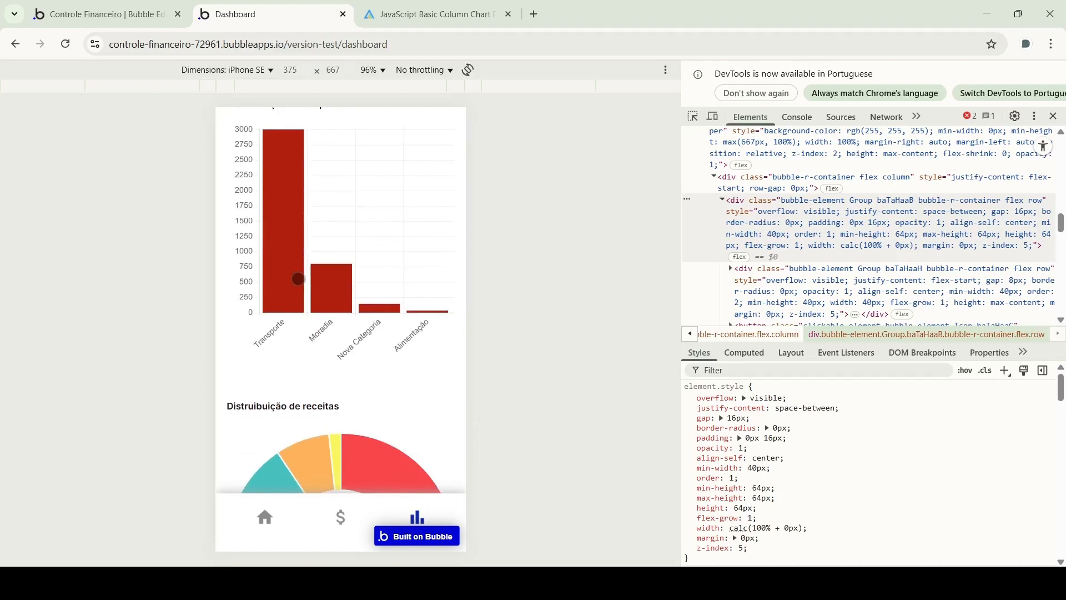
scroll(298, 279, "down", 5)
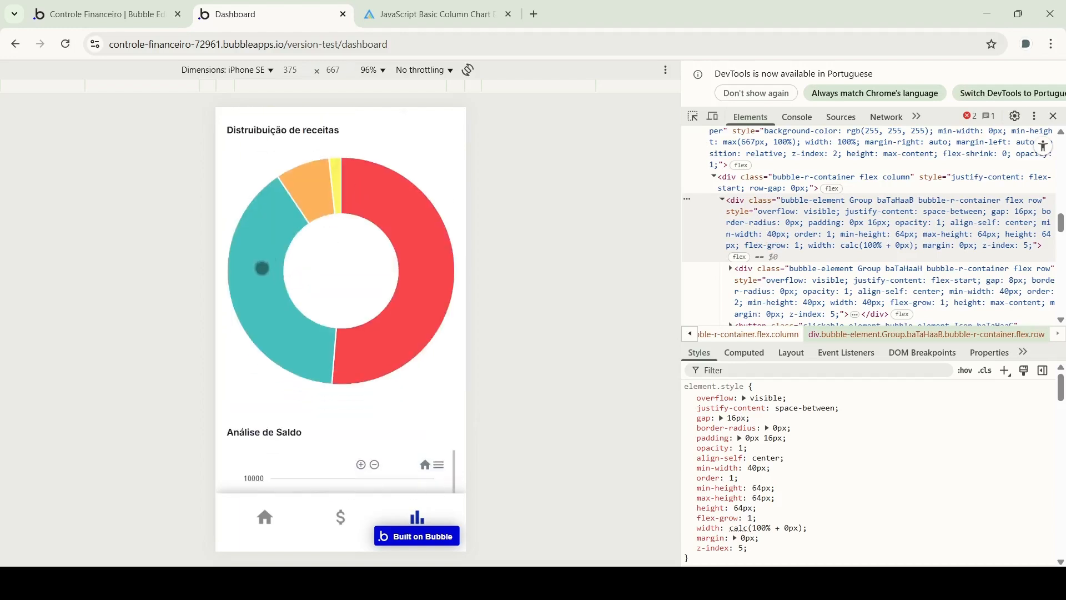
scroll(263, 268, "down", 5)
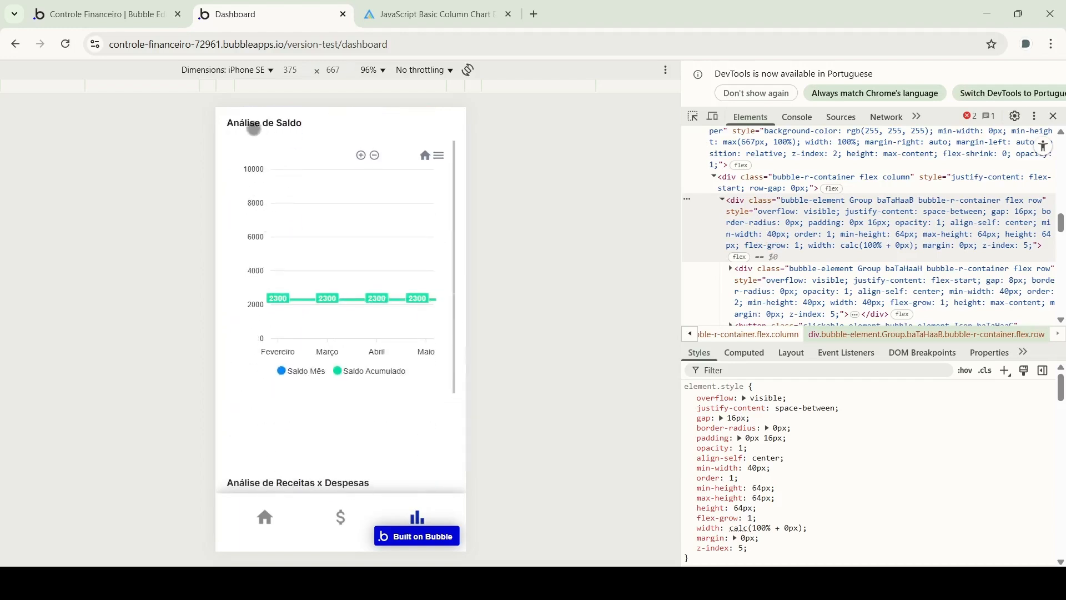
left_click(69, 43)
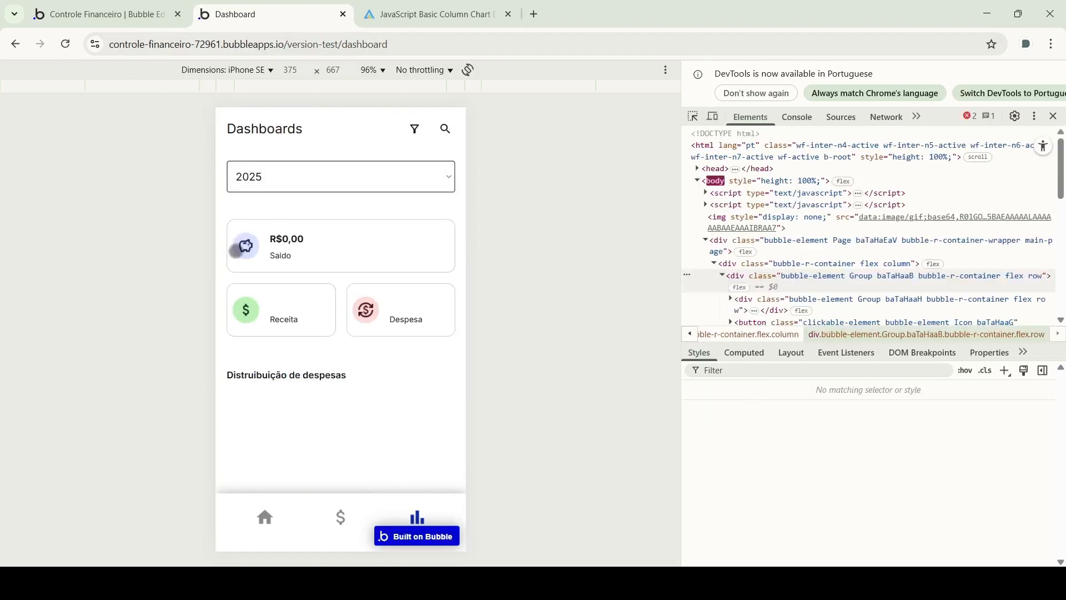
Zoom the Análise de Saldo chart back out to all months, then scroll to Receitas x Despesas
scroll(228, 259, "down", 5)
scroll(228, 258, "down", 5)
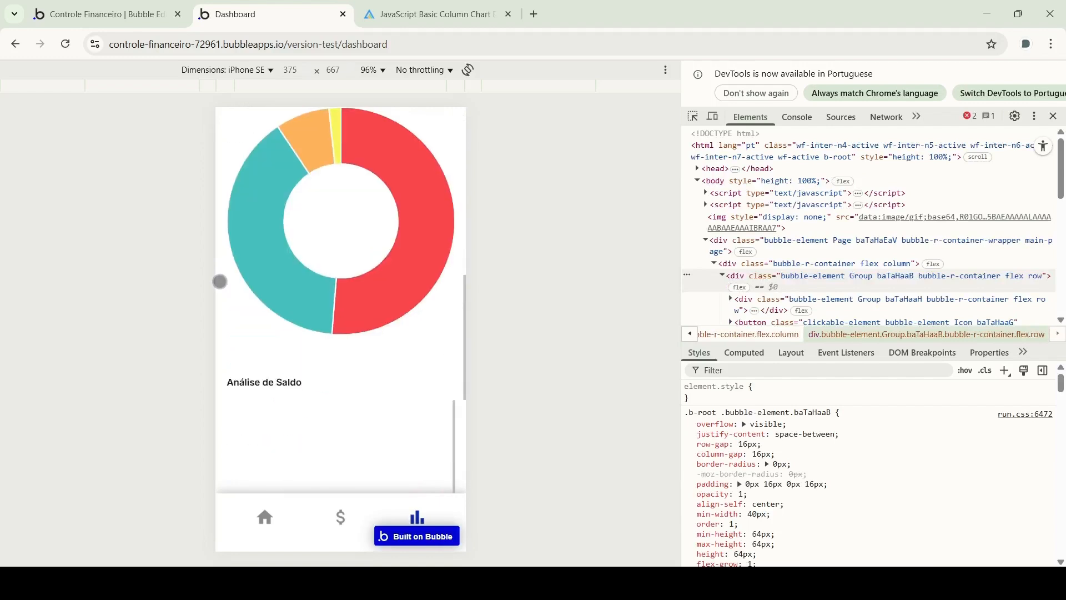
scroll(233, 219, "up", 2)
scroll(281, 292, "down", 4)
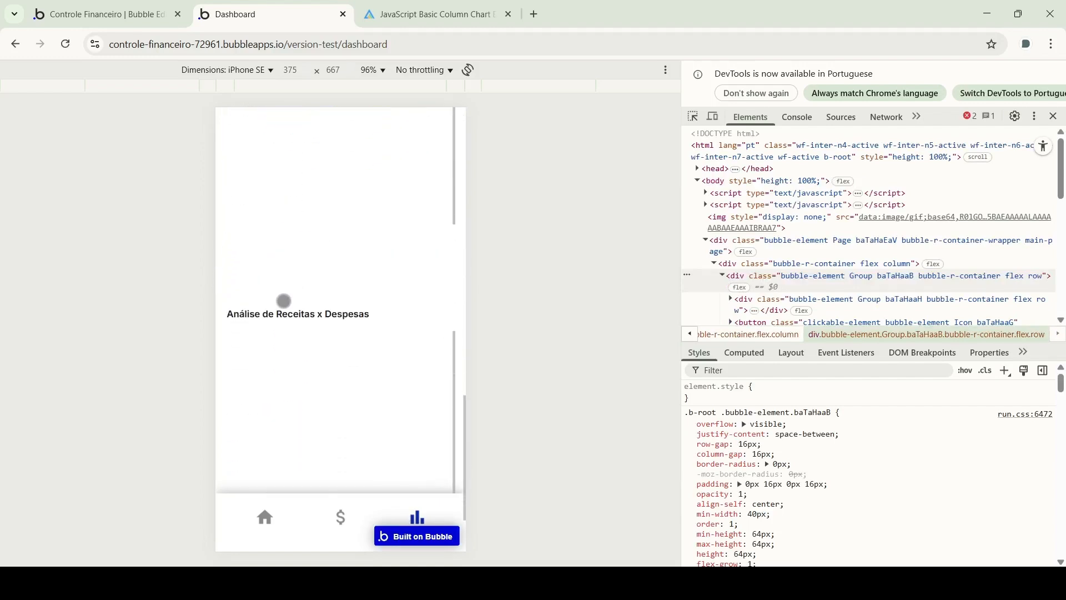
scroll(278, 294, "up", 3)
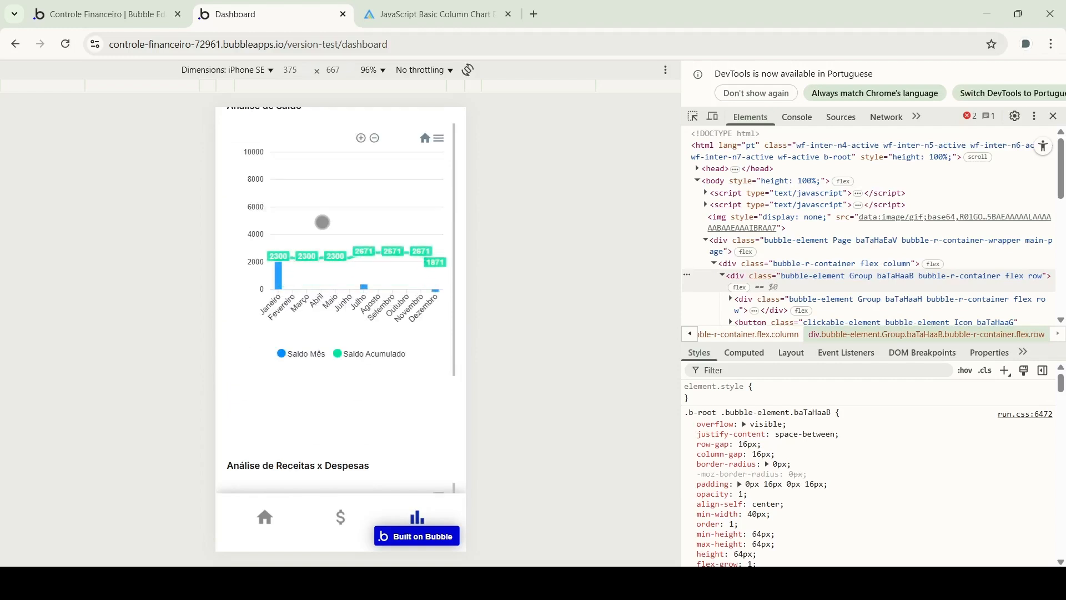
scroll(321, 265, "up", 2)
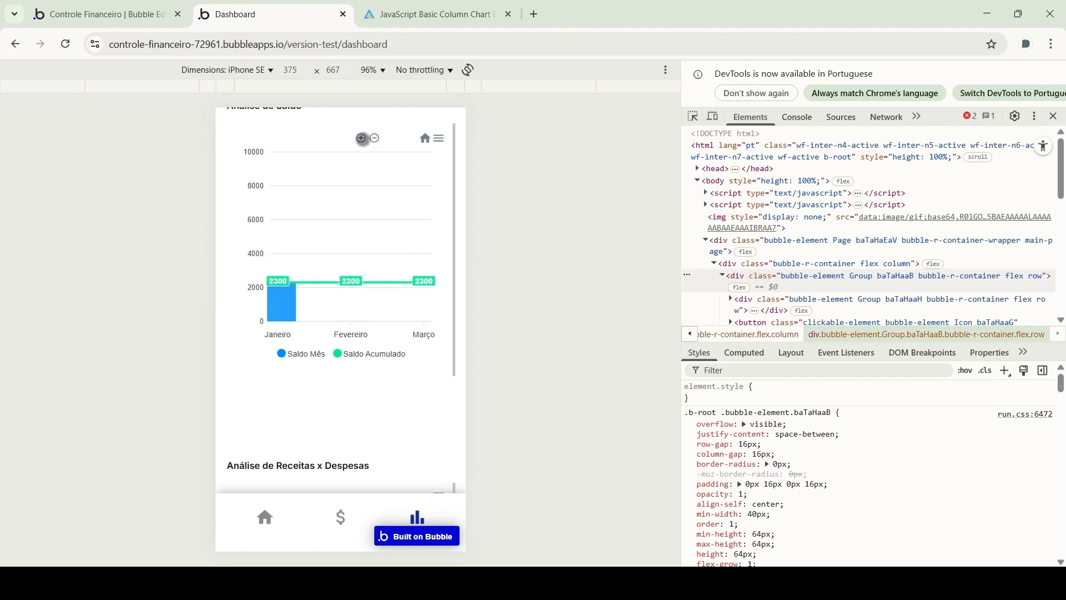
left_click(375, 138)
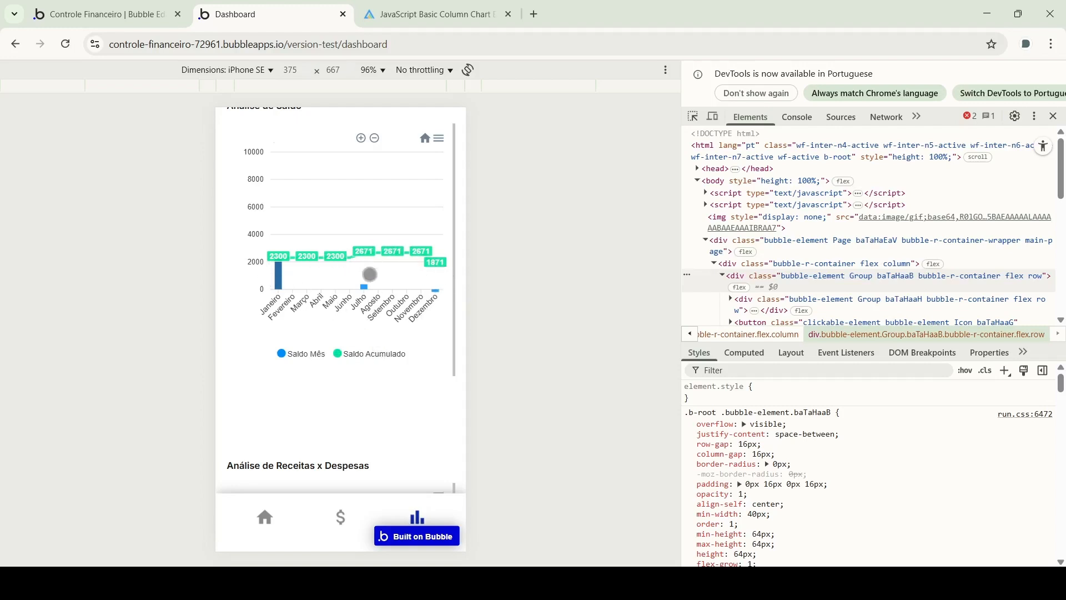
scroll(229, 280, "up", 2)
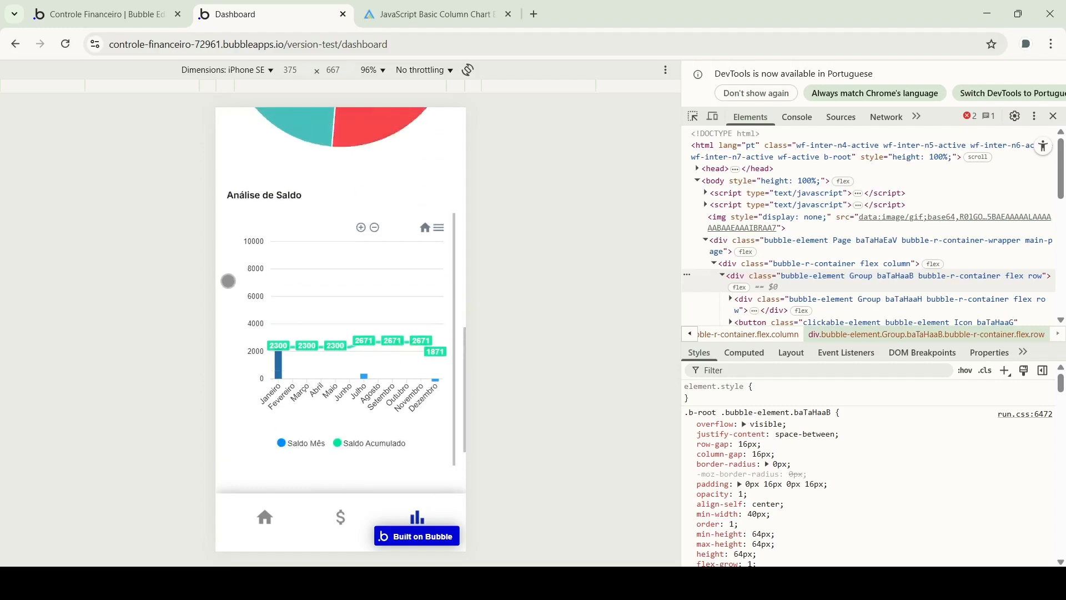
scroll(228, 281, "down", 4)
scroll(229, 250, "down", 2)
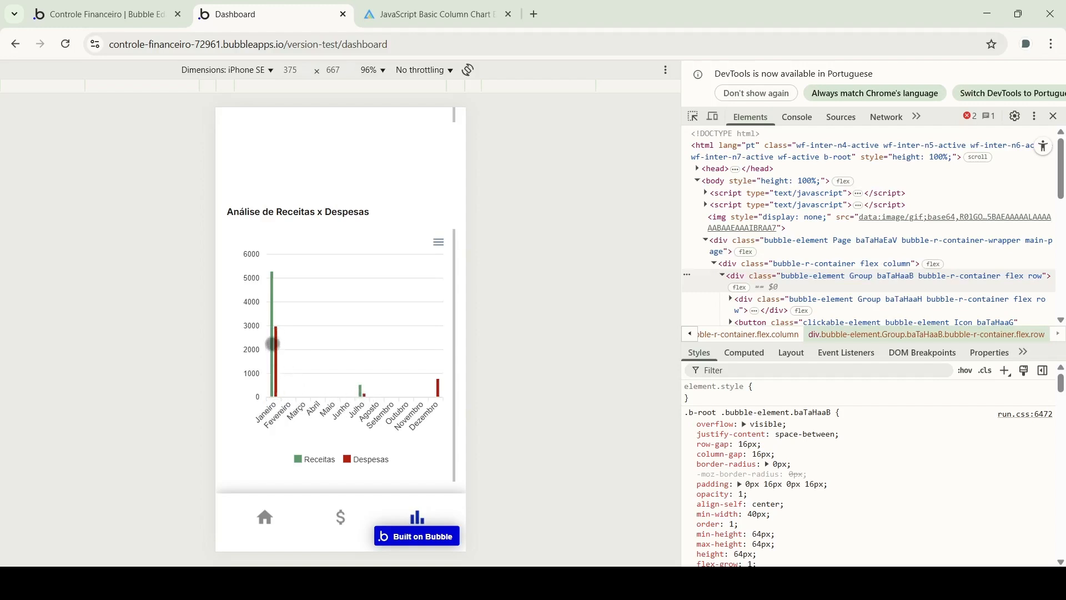
Read the Janeiro, Julho and Dezembro bar tooltips, ending on Dezembro Despesas of 800
left_click(270, 297)
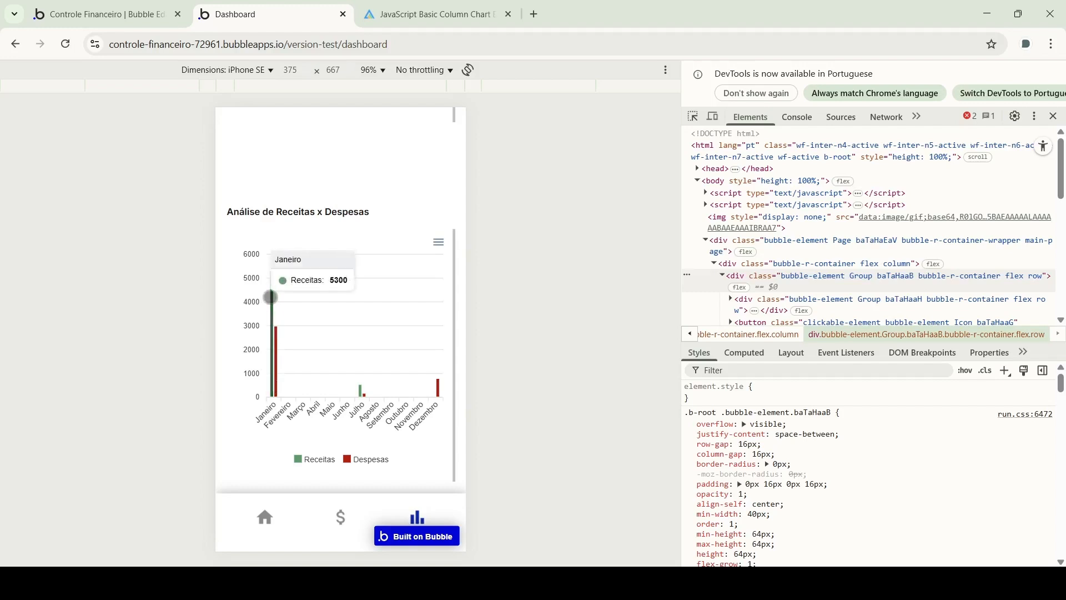
left_click(276, 339)
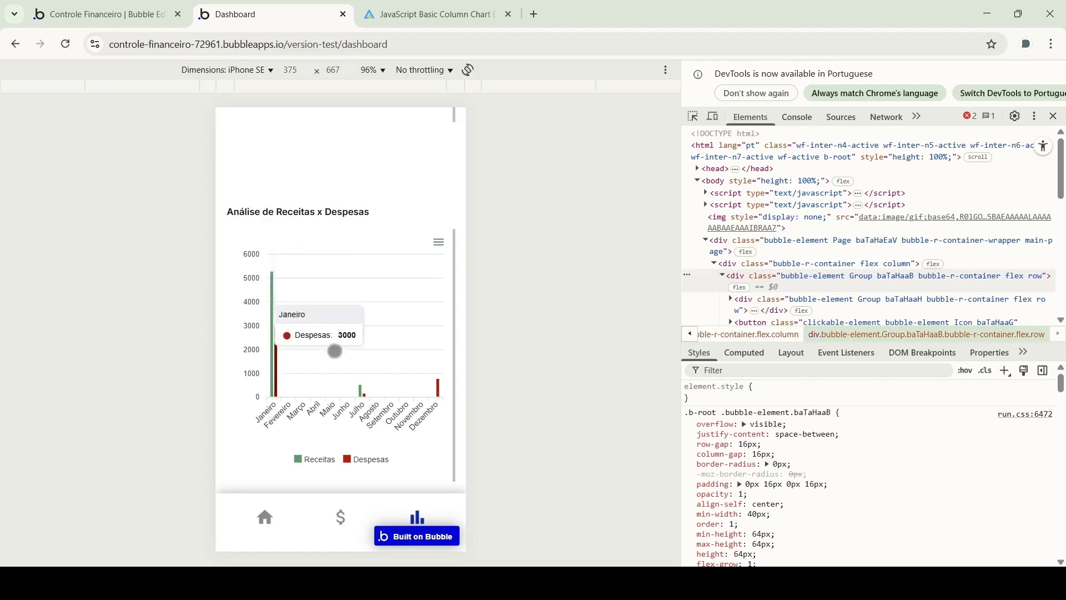
left_click(361, 392)
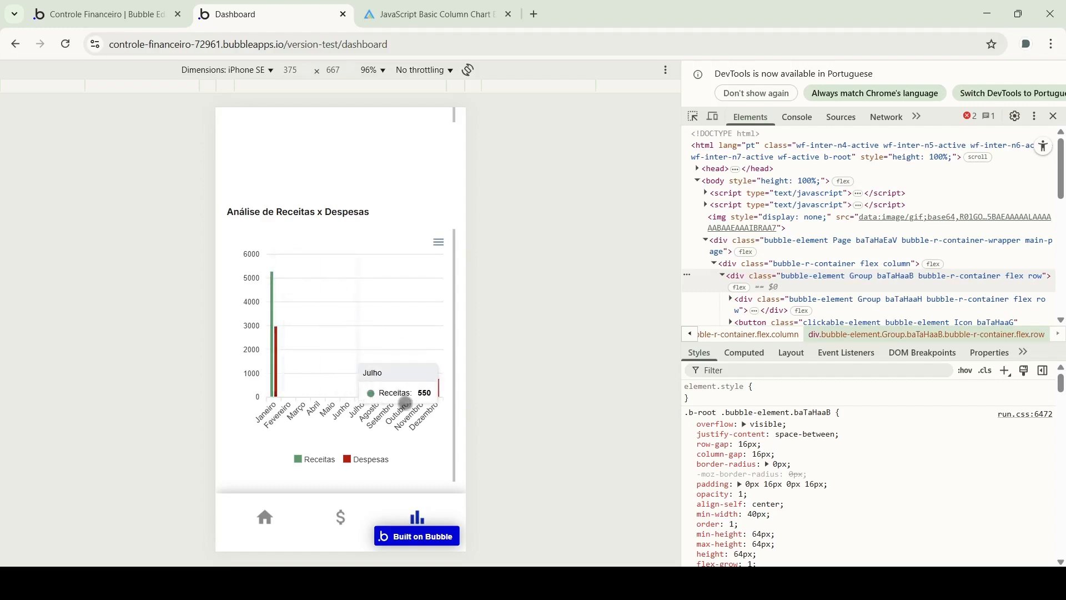
left_click(439, 391)
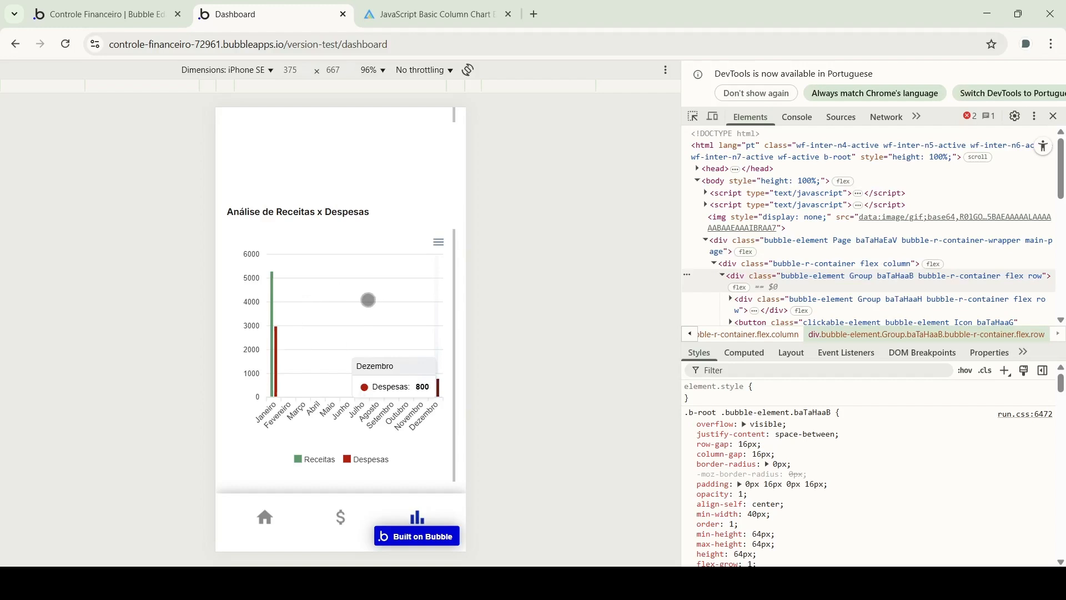
scroll(226, 232, "up", 6)
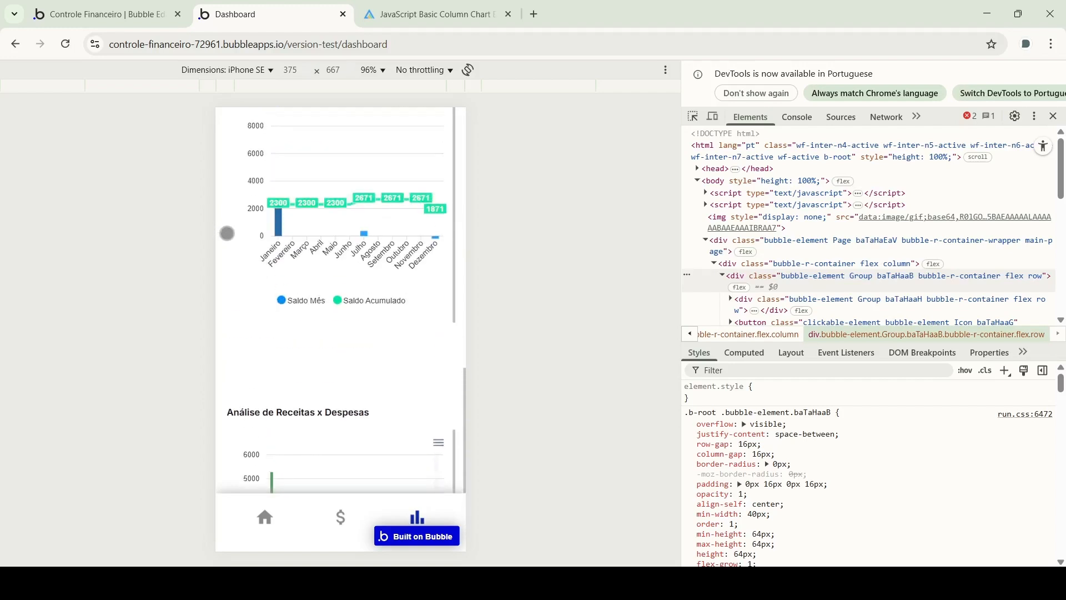
scroll(226, 237, "up", 8)
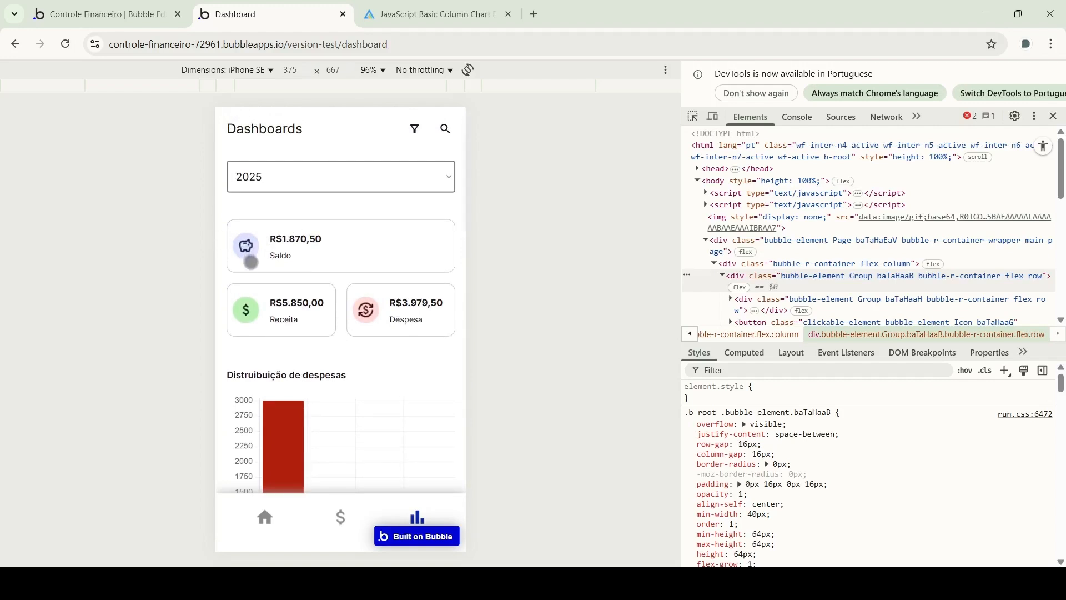
scroll(228, 264, "down", 14)
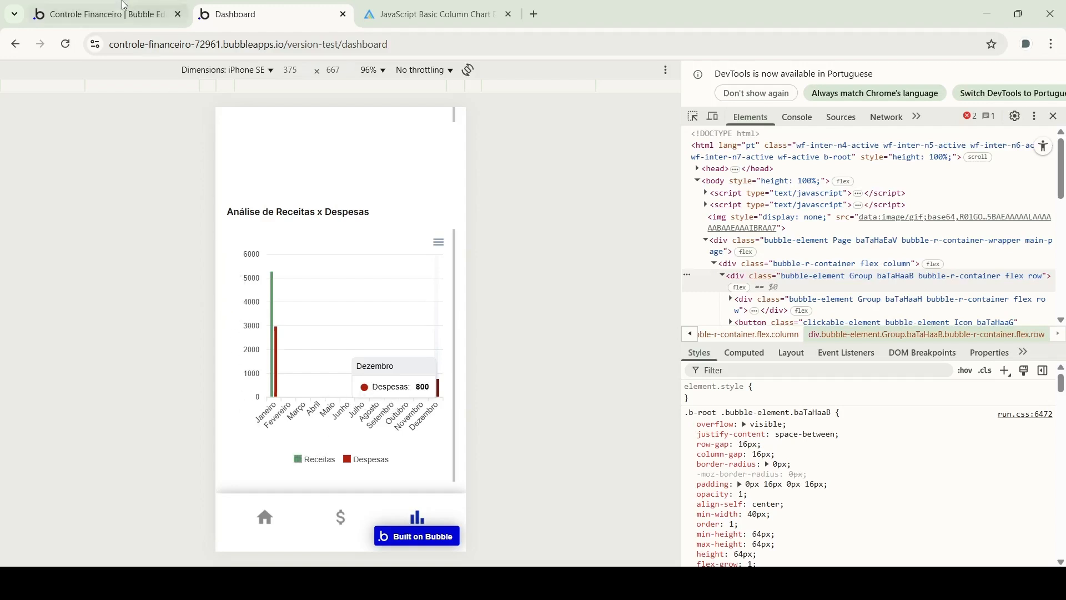
Back in the editor, select Group oculto, the hidden group holding the Lancamentos lists
left_click(100, 14)
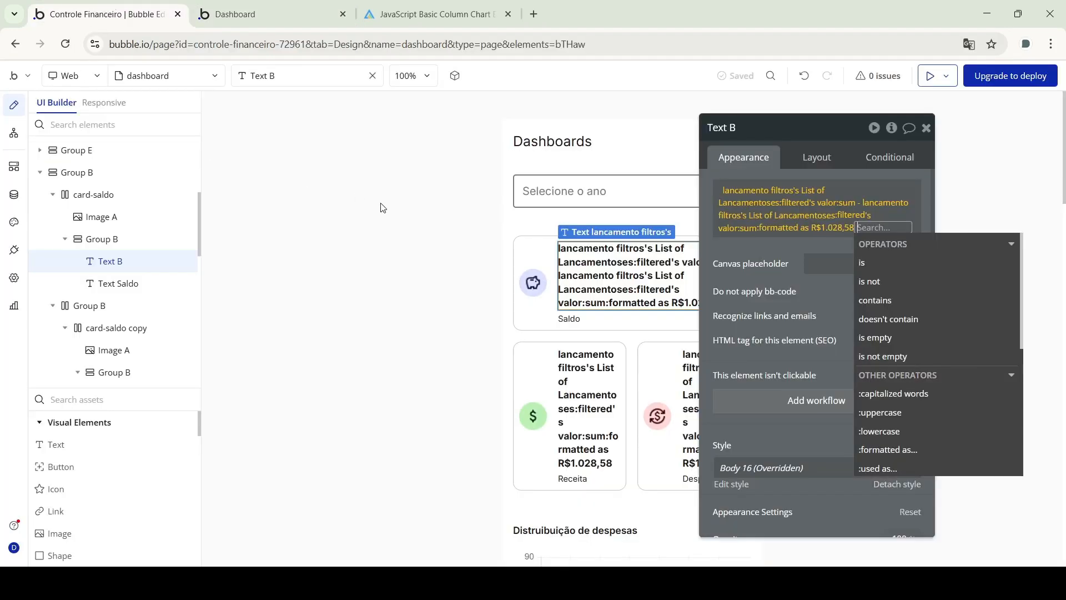
left_click_drag(833, 131, 924, 152)
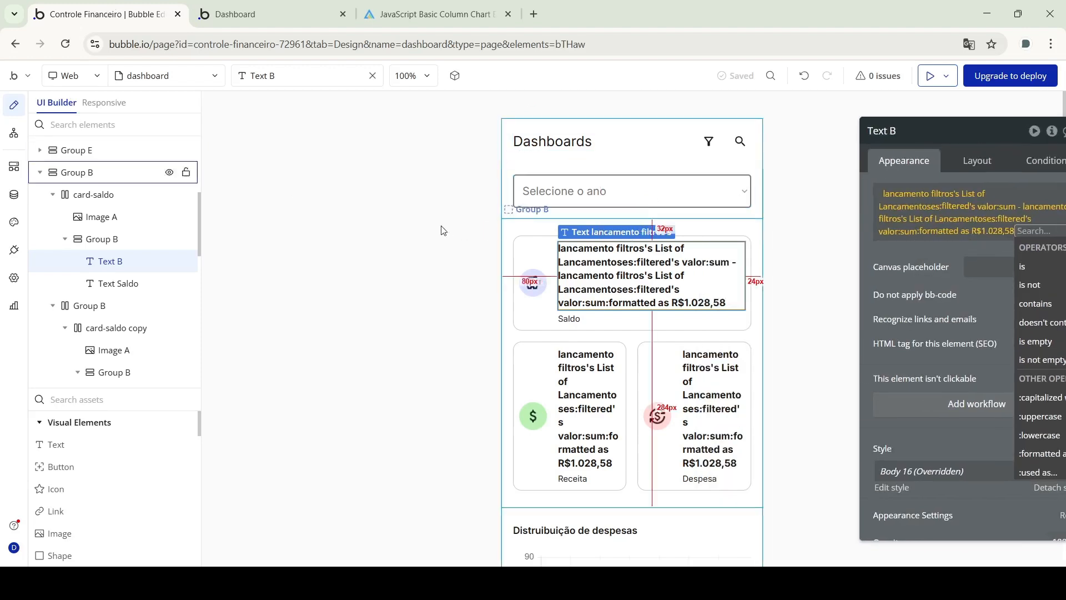
left_click(622, 166)
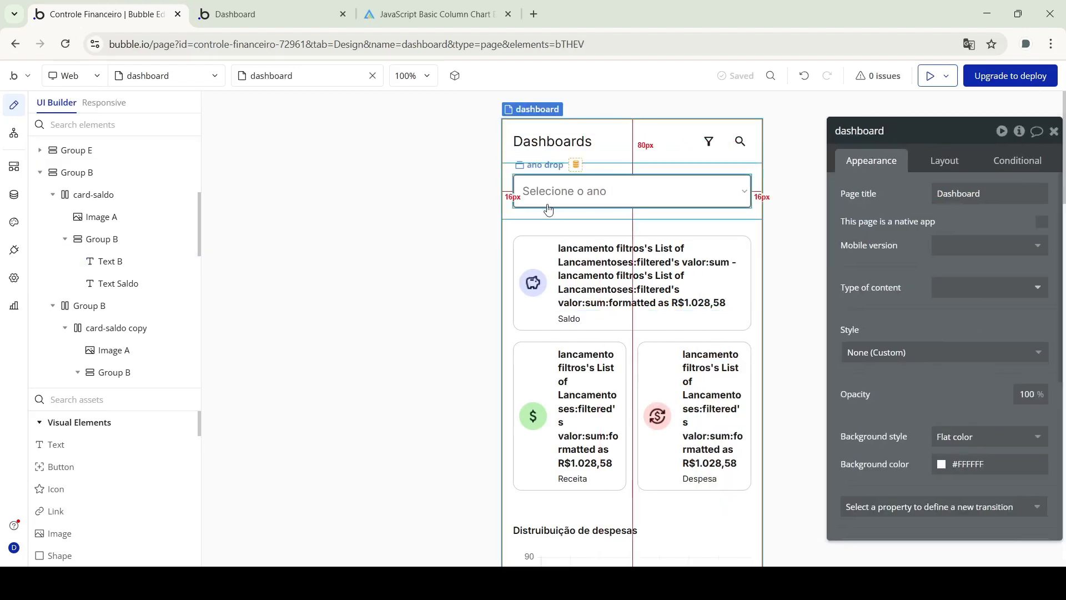
left_click(601, 272)
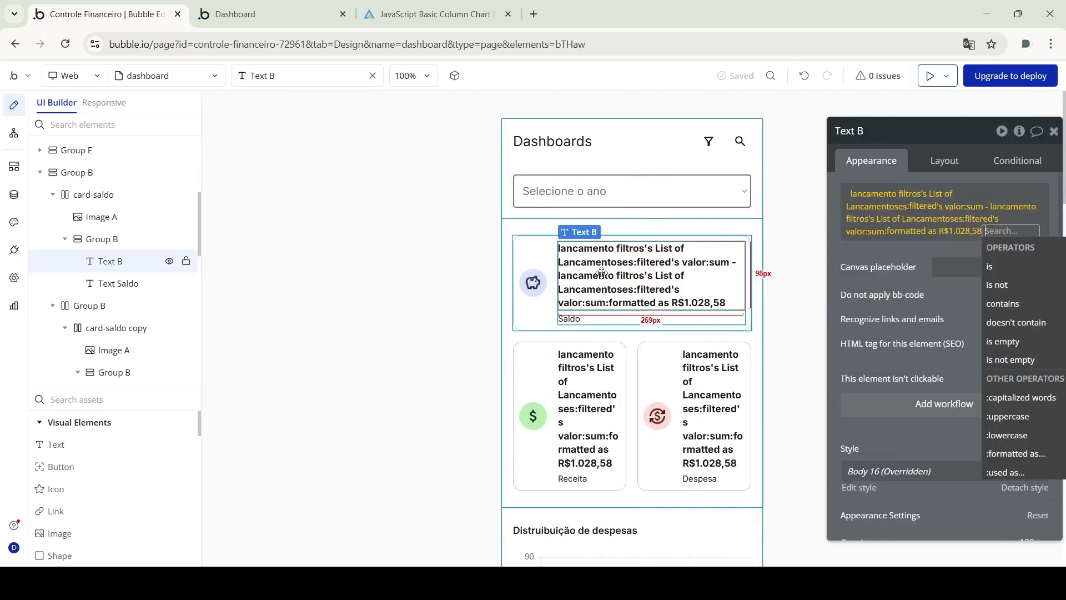
scroll(92, 319, "down", 10)
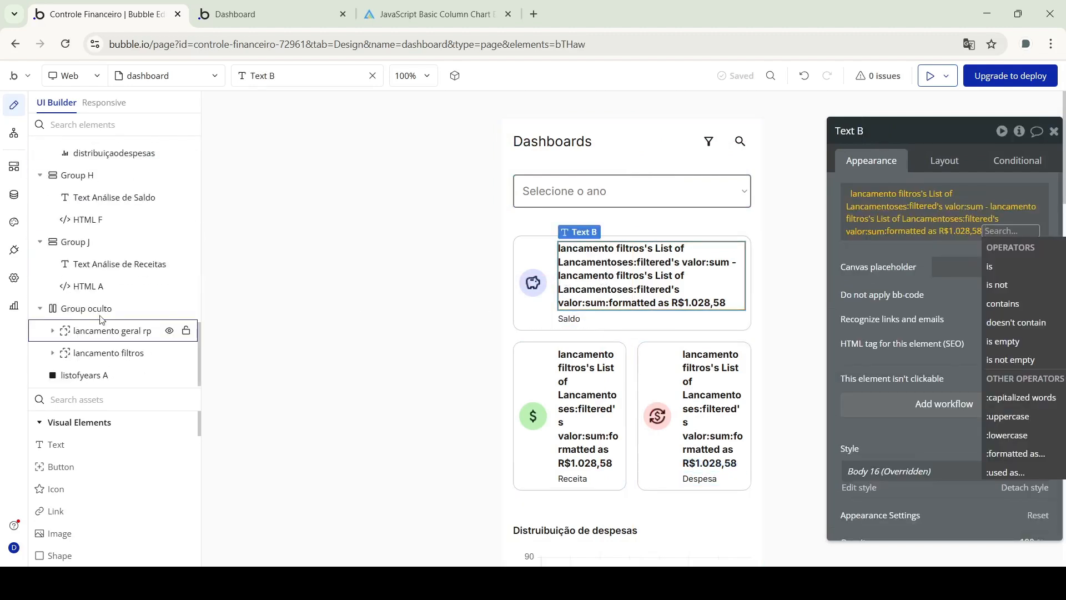
left_click(102, 317)
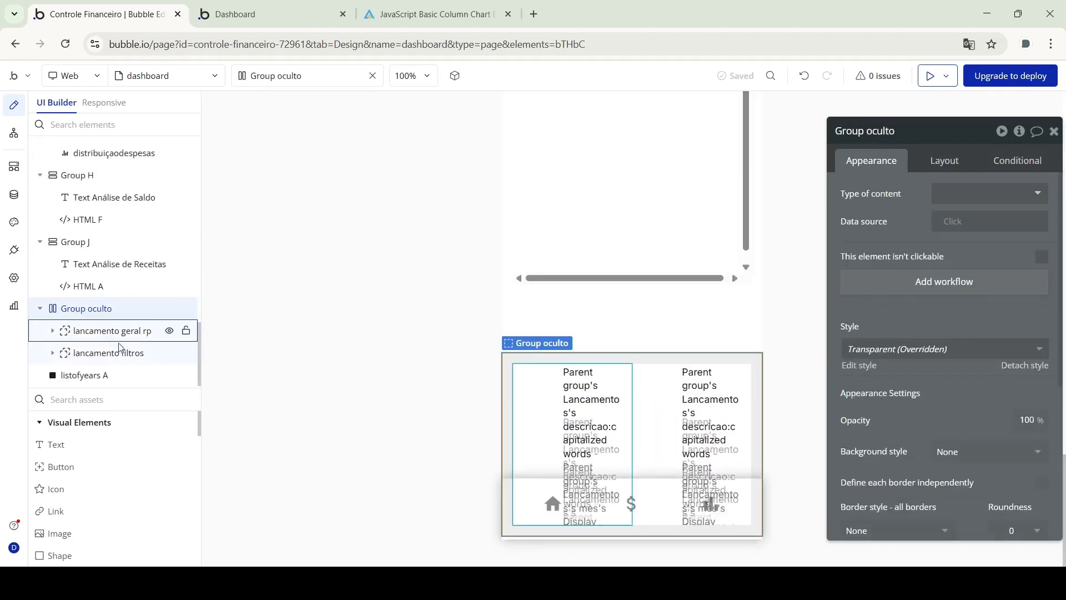
Inspect lancamento geral rp's year filter and lancamento filtros' tipo, categoria and mes filters
left_click(112, 333)
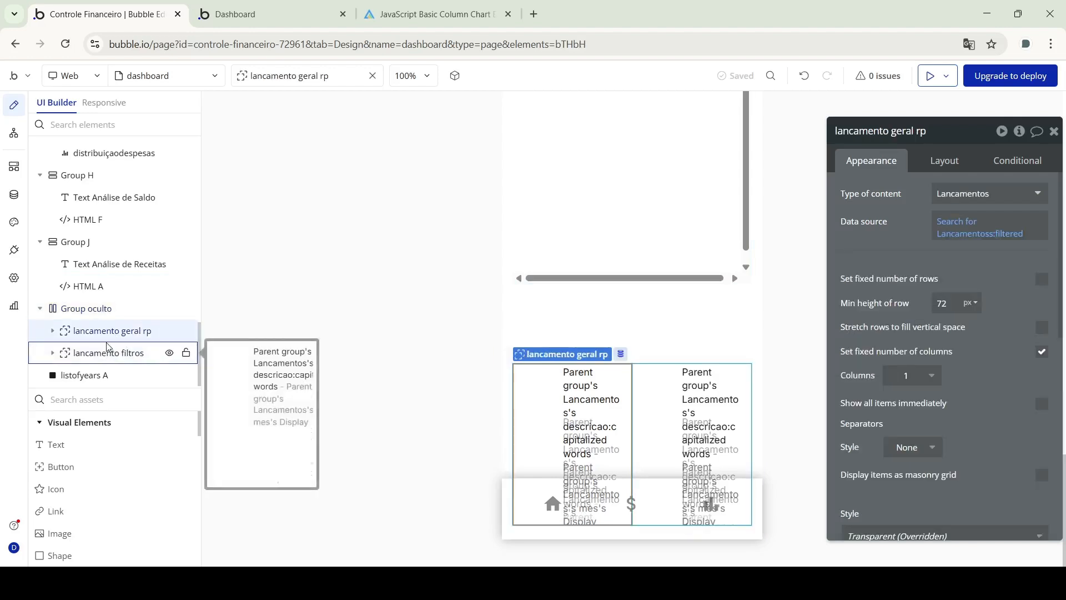
left_click(978, 234)
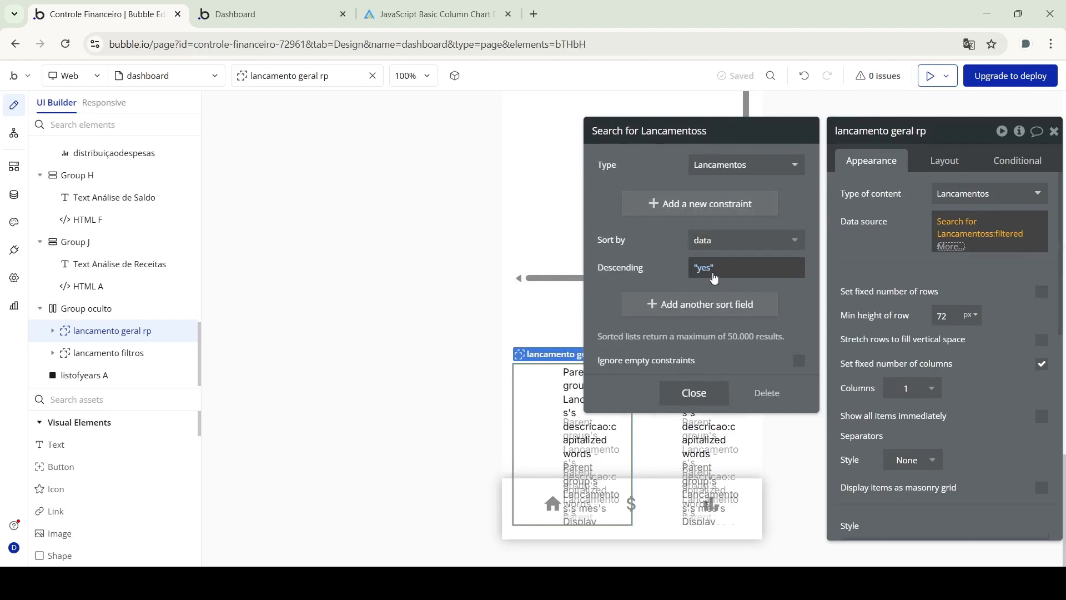
left_click(1012, 233)
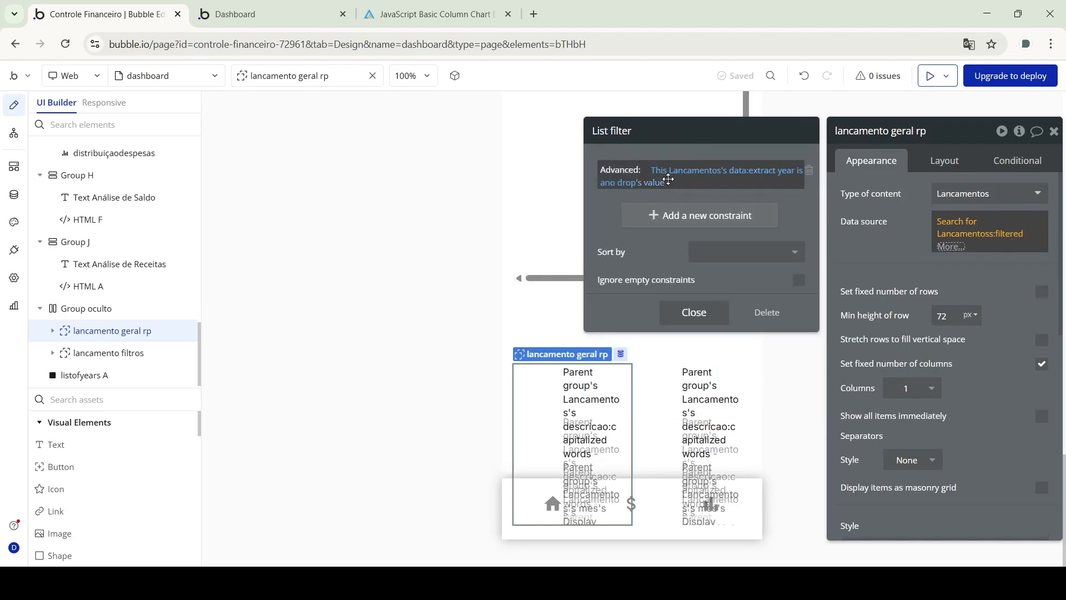
left_click(97, 354)
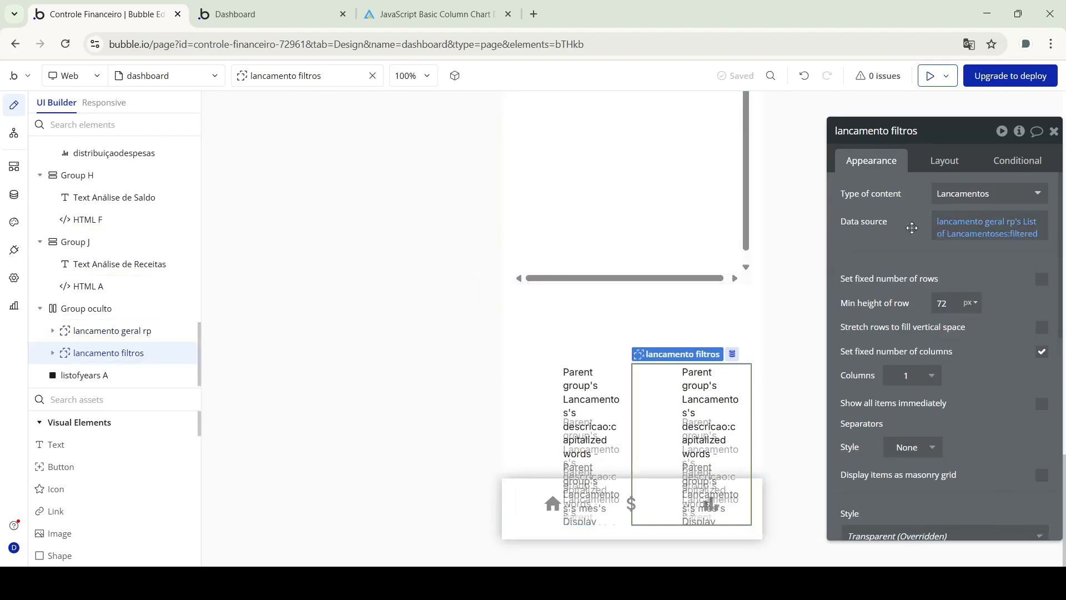
left_click(1022, 234)
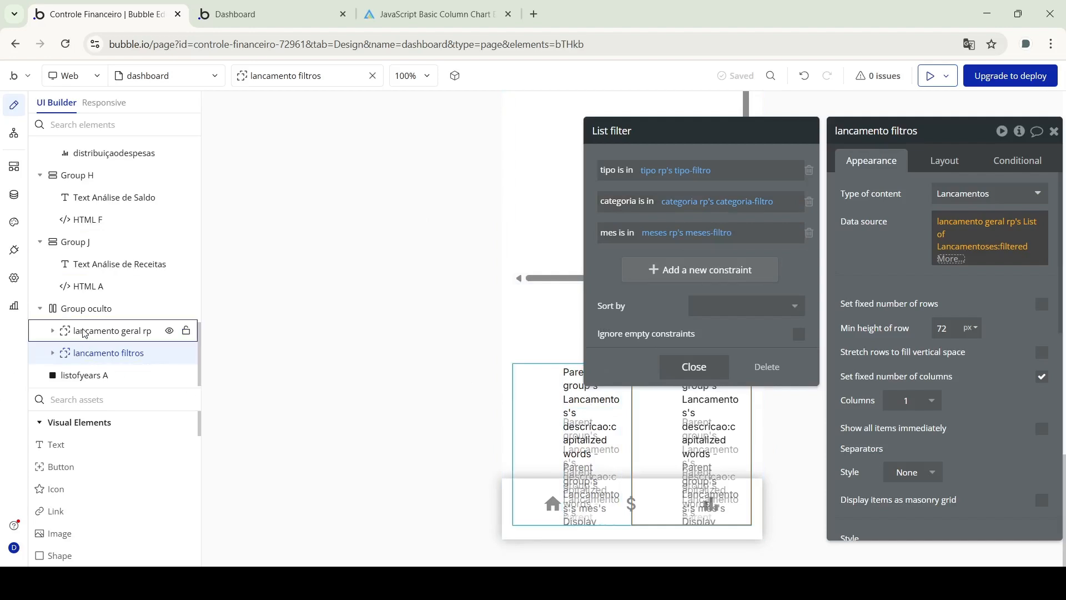
Close the List filter popup and select the Saldo card's value text
left_click(460, 258)
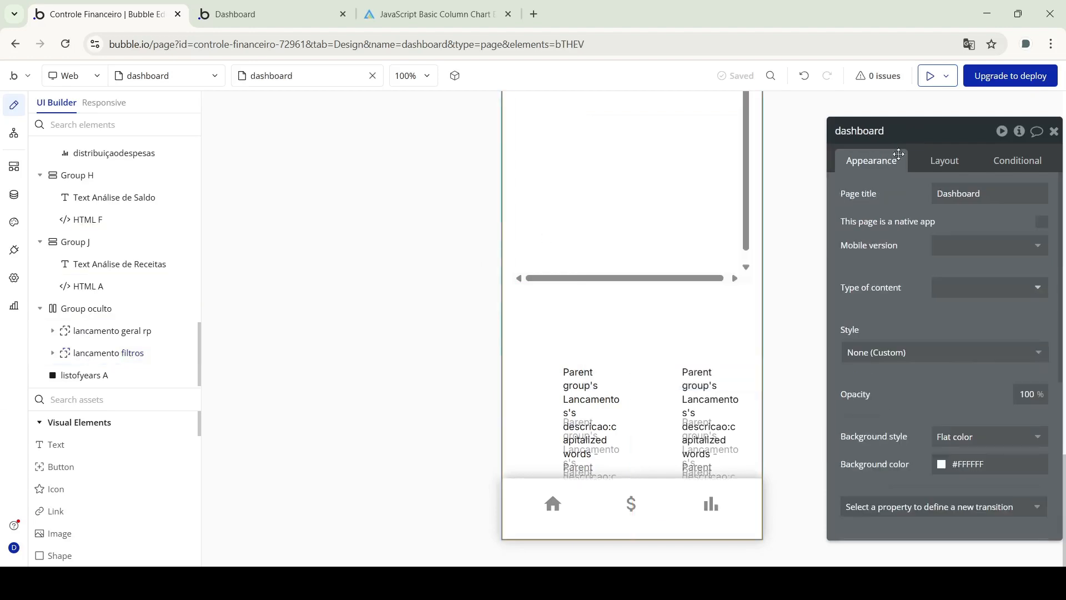
scroll(683, 211, "up", 10)
scroll(678, 215, "up", 5)
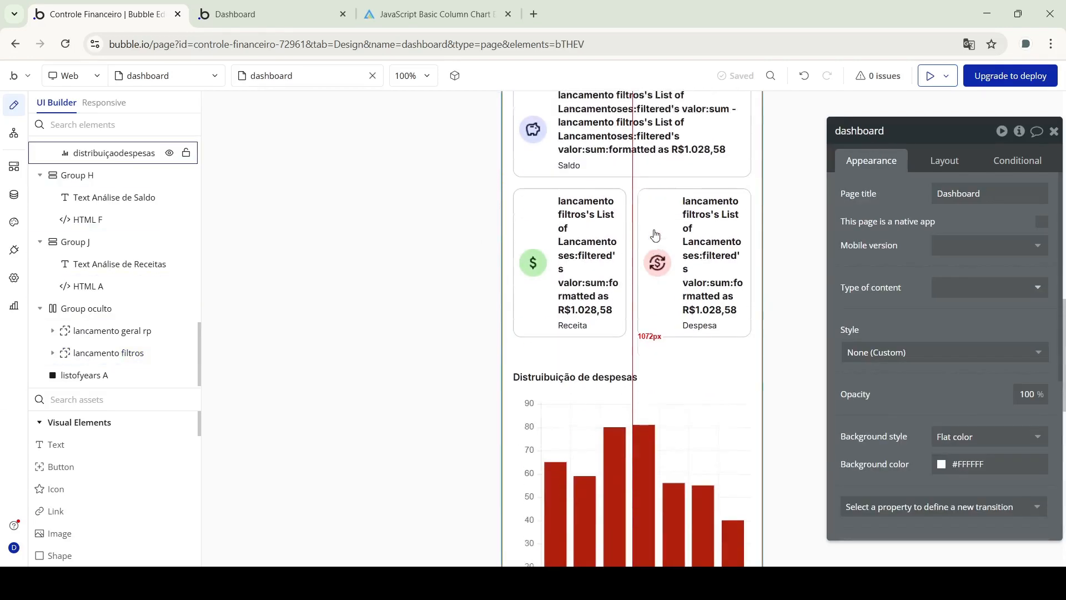
left_click(602, 230)
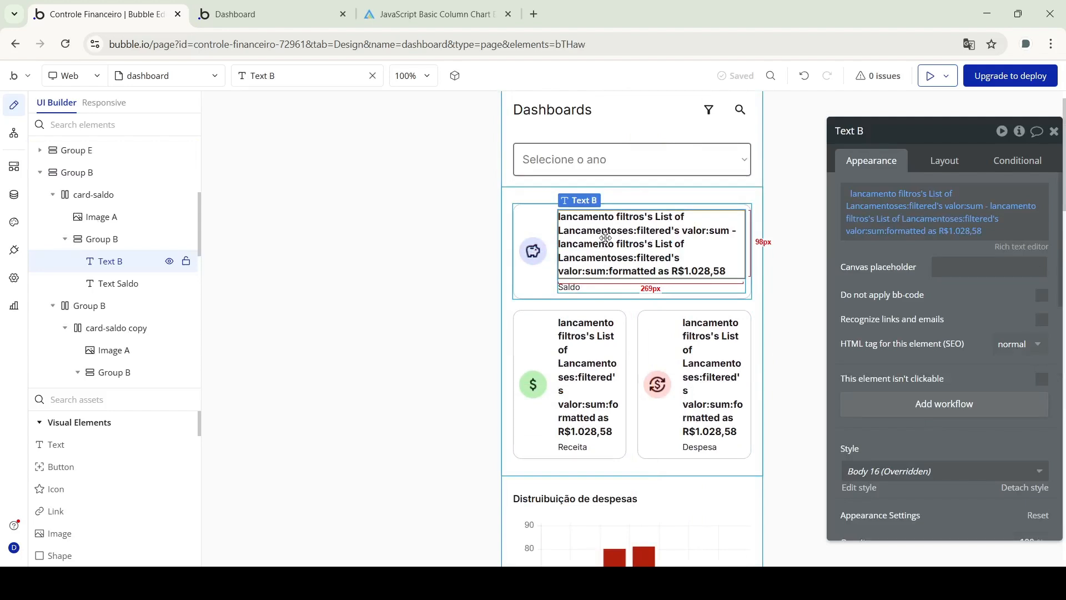
Review the Saldo expression's Receita and Despesa filters on lancamento filtros, then close them
left_click(892, 195)
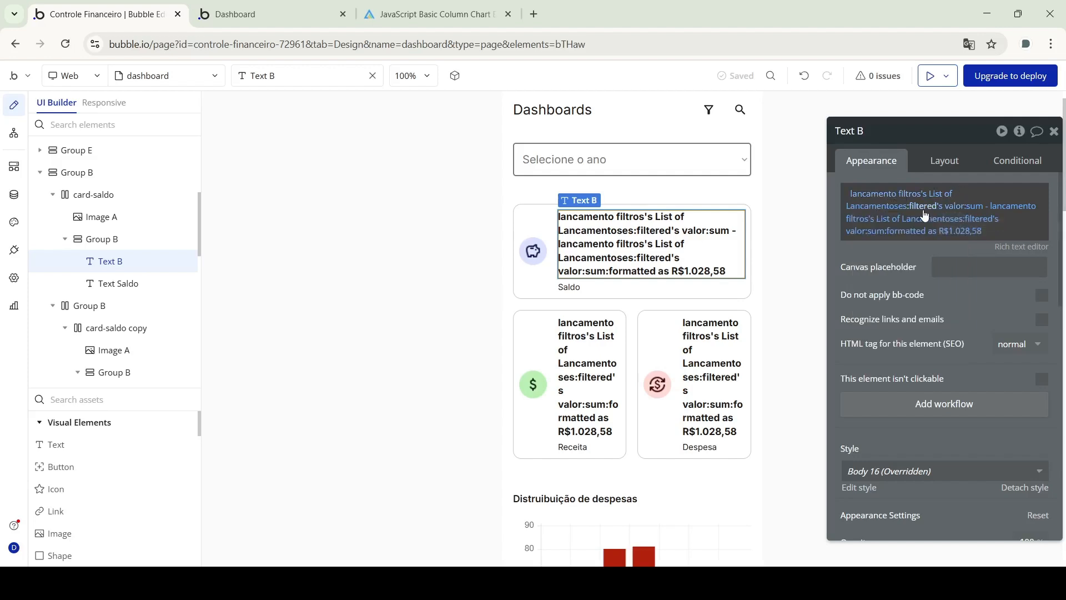
left_click(931, 216)
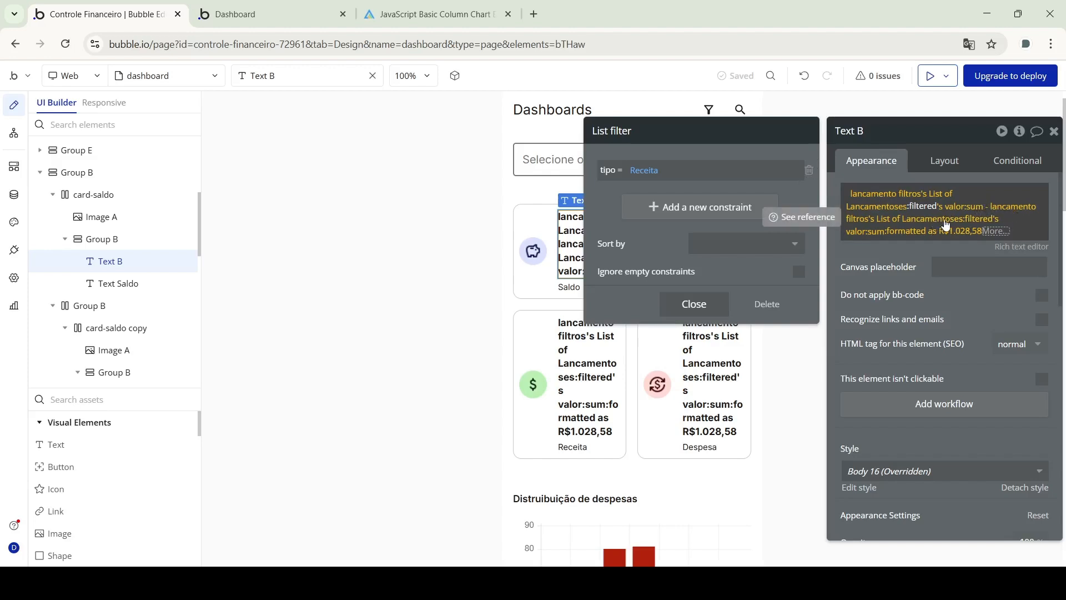
left_click(972, 220)
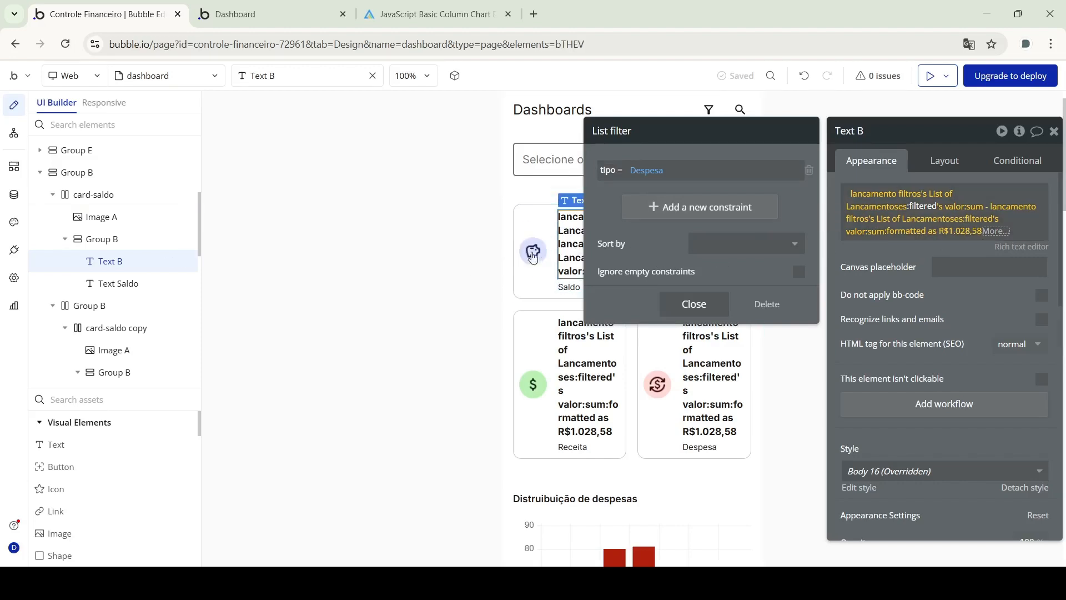
left_click(473, 271)
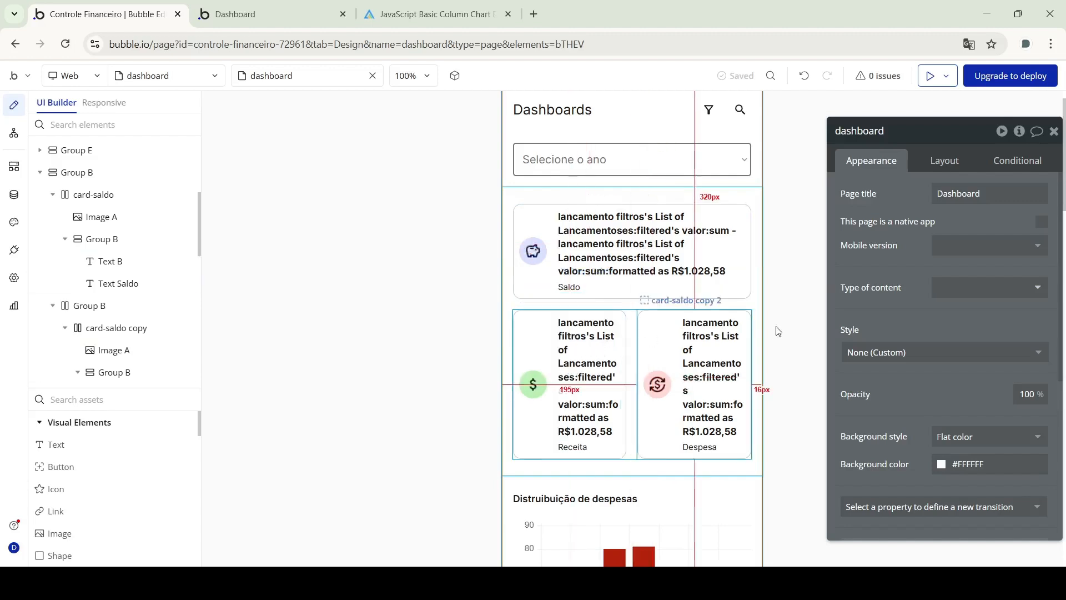
Inspect the Distruibuição de despesas bar chart's source: tipo Despesa, sorted by valor descending
scroll(717, 328, "down", 5)
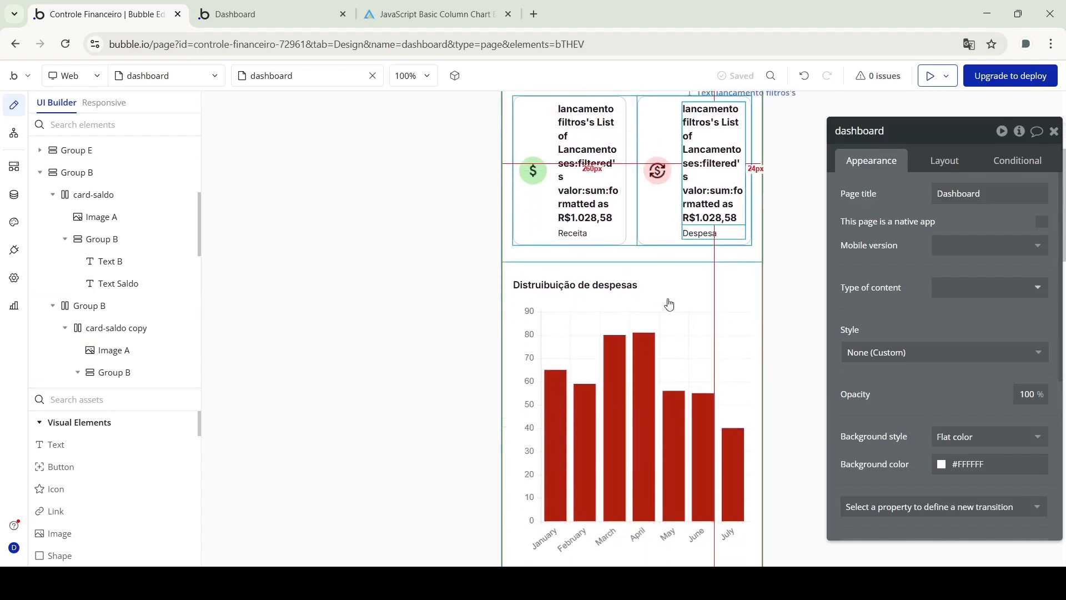
left_click(539, 293)
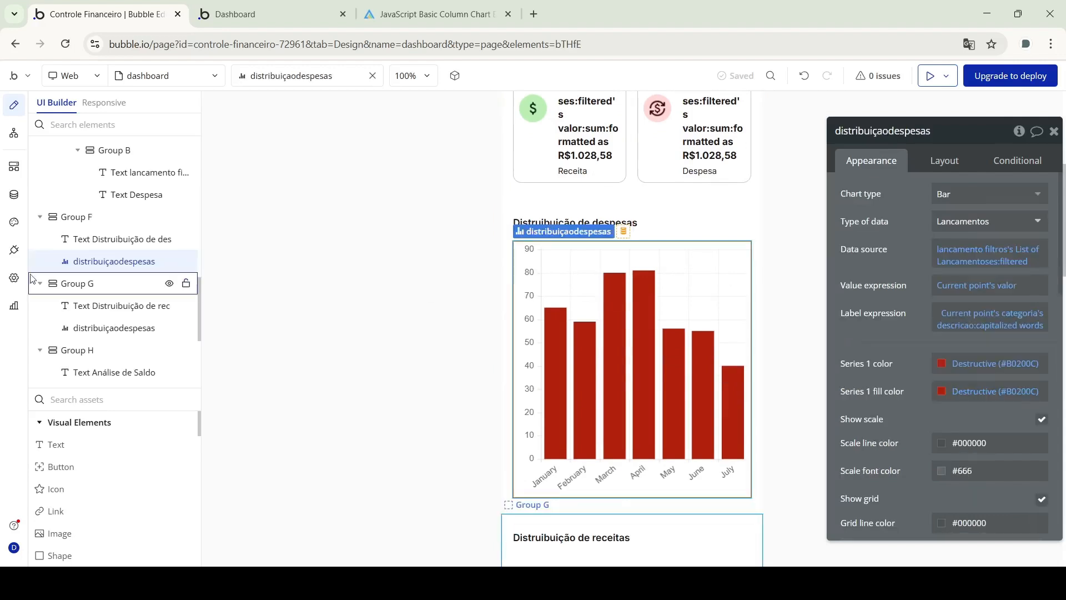
left_click(14, 251)
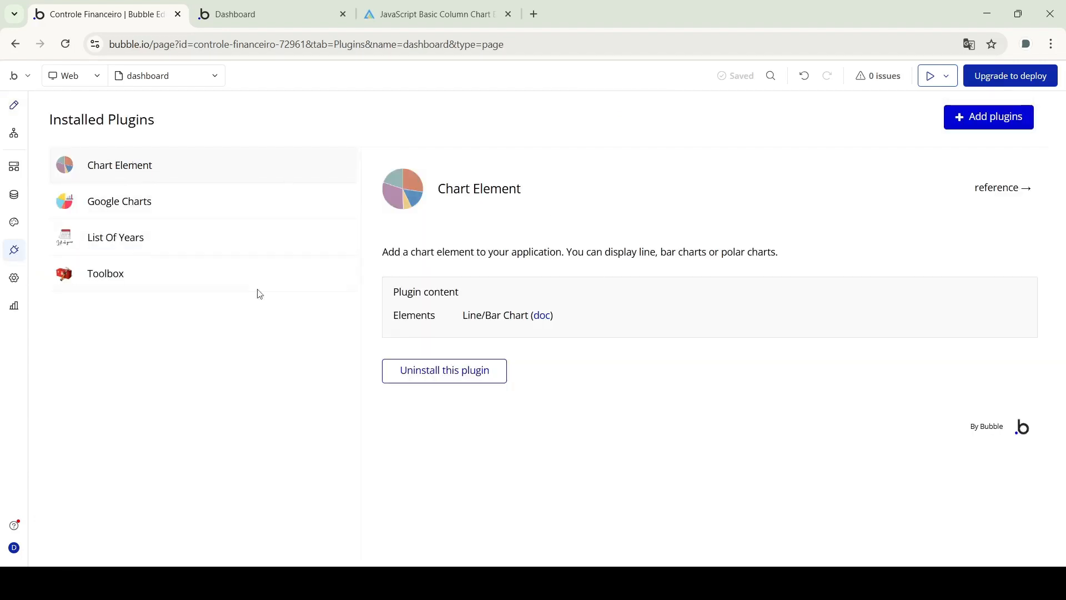
left_click(19, 109)
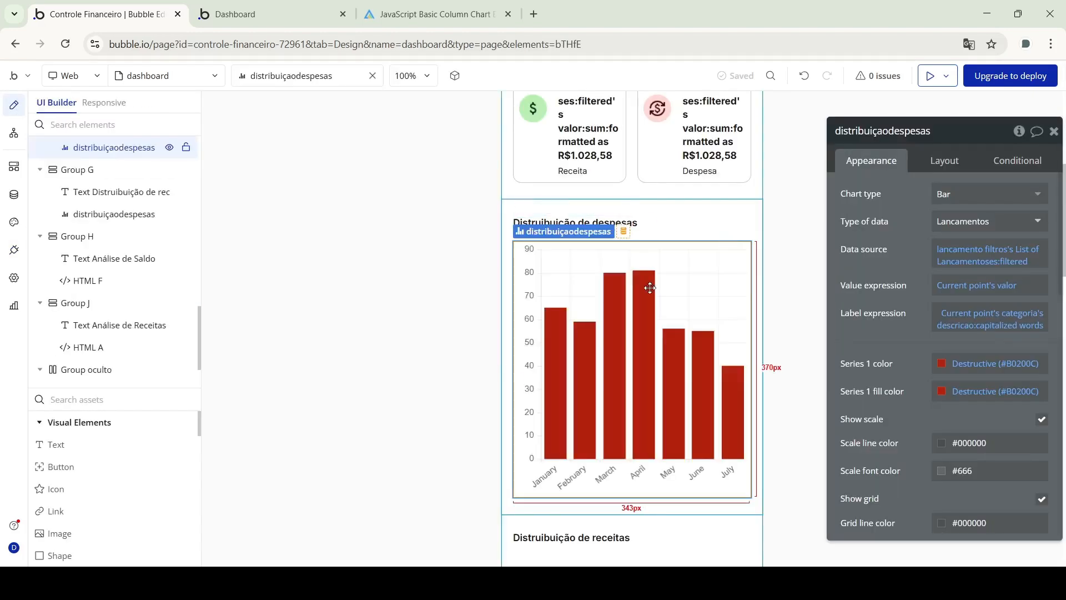
scroll(648, 286, "down", 5)
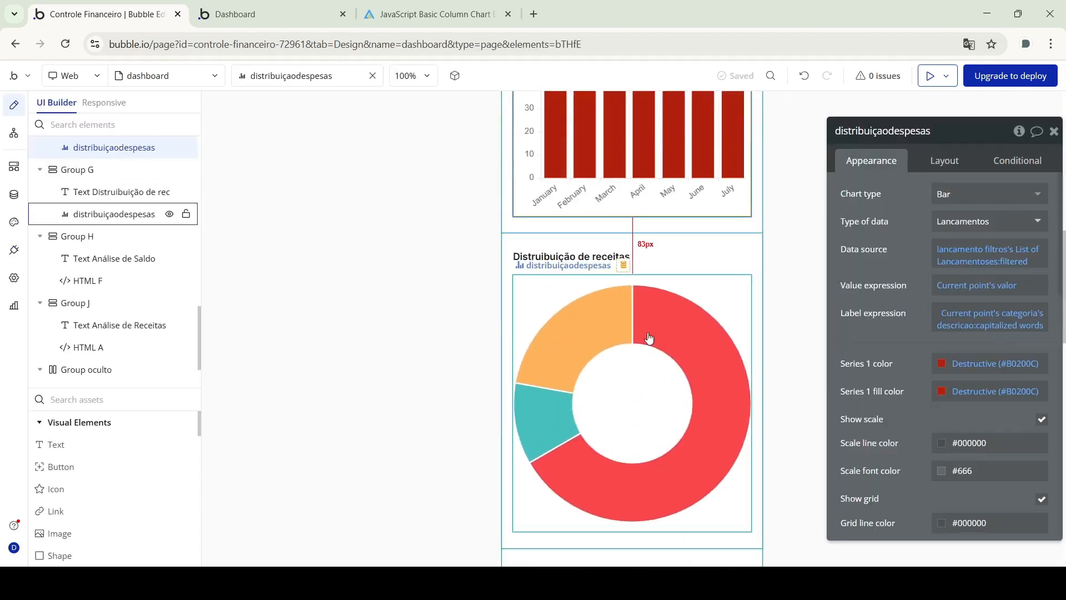
scroll(649, 338, "up", 3)
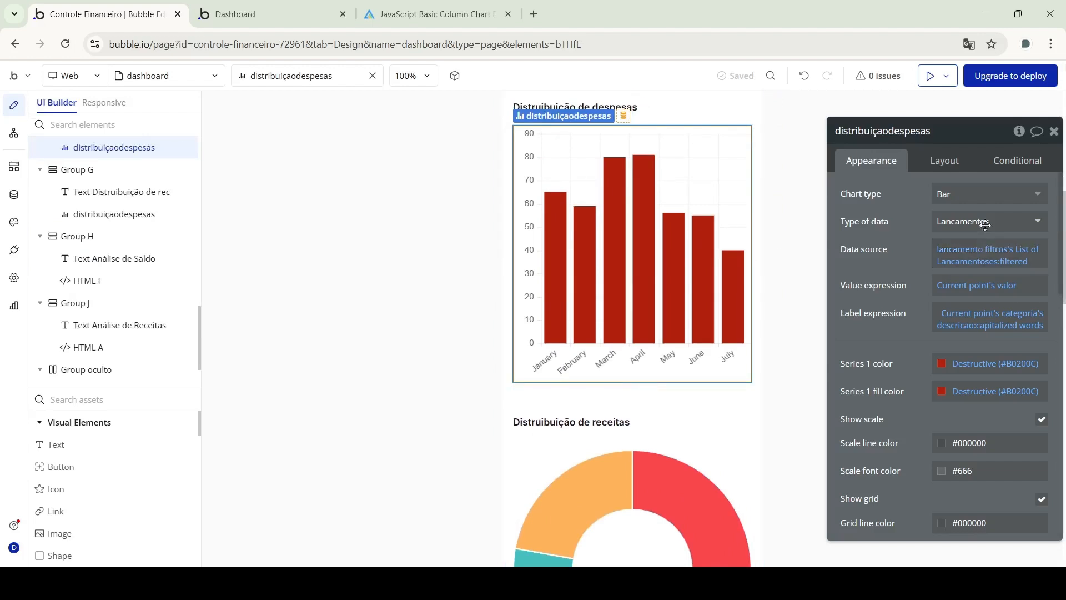
left_click(993, 252)
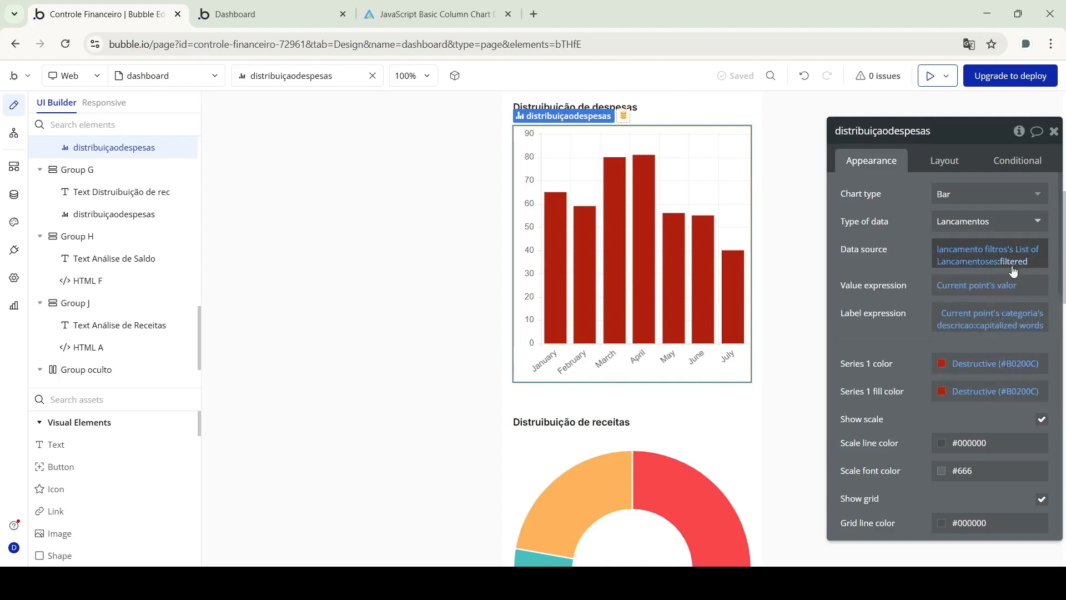
left_click(1014, 262)
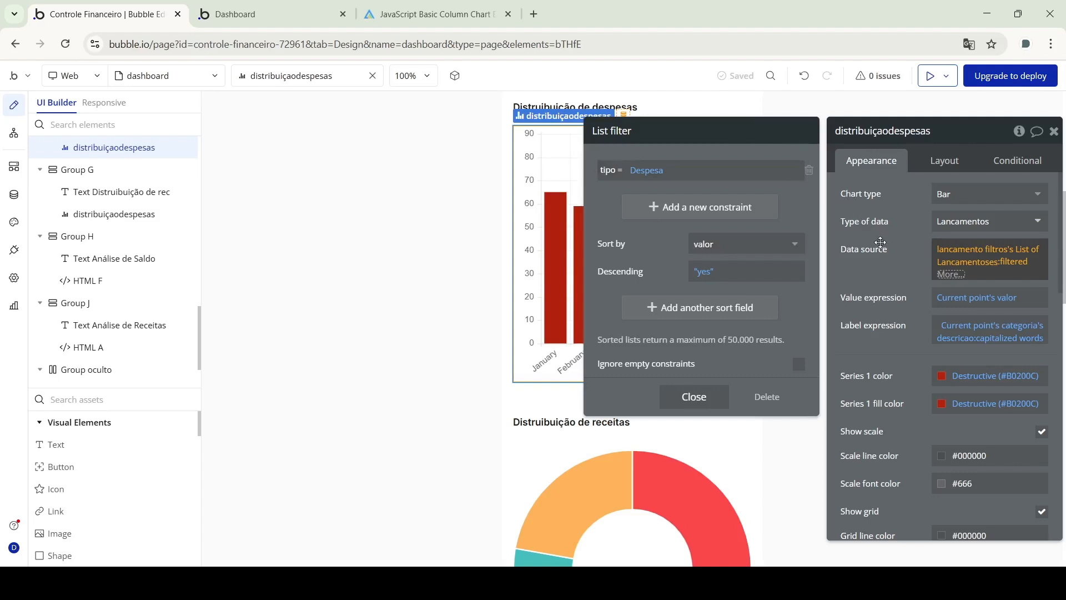
left_click(581, 182)
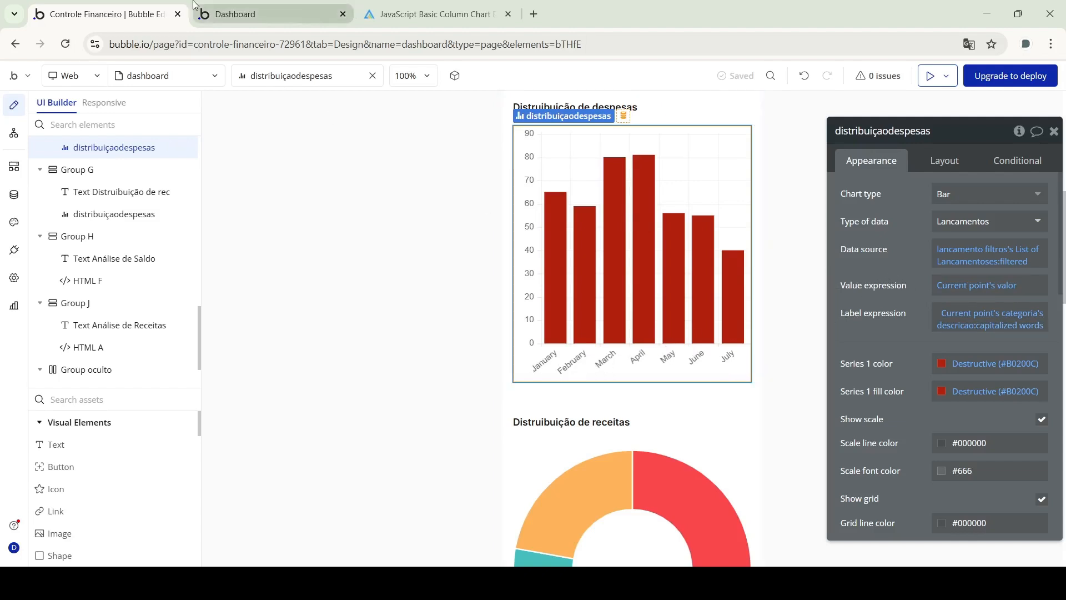
Glance at the live dashboard preview, then return to the editor
left_click(272, 14)
left_click_drag(367, 141, 304, 223)
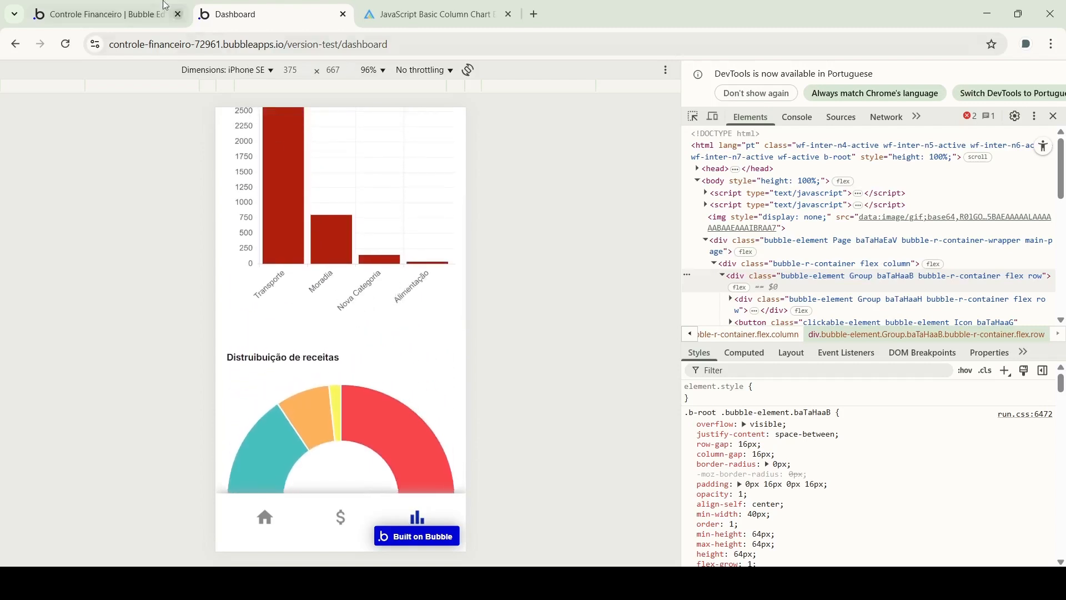
left_click(105, 14)
Inspect the Distruibuição de receitas doughnut's filtered lancamento filtros data source
scroll(610, 311, "down", 3)
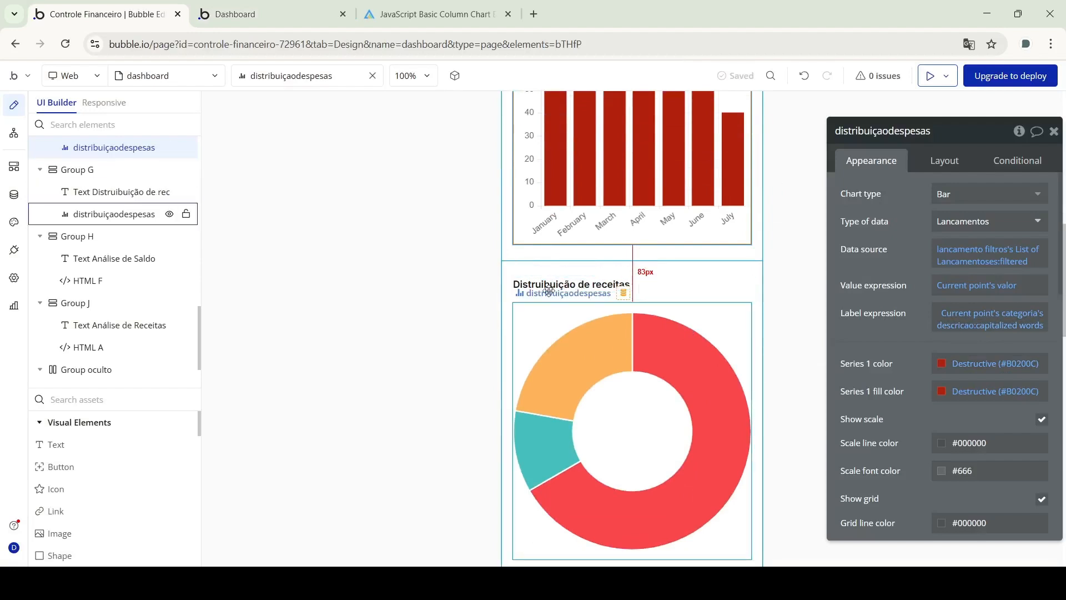
left_click(549, 290)
left_click(1015, 262)
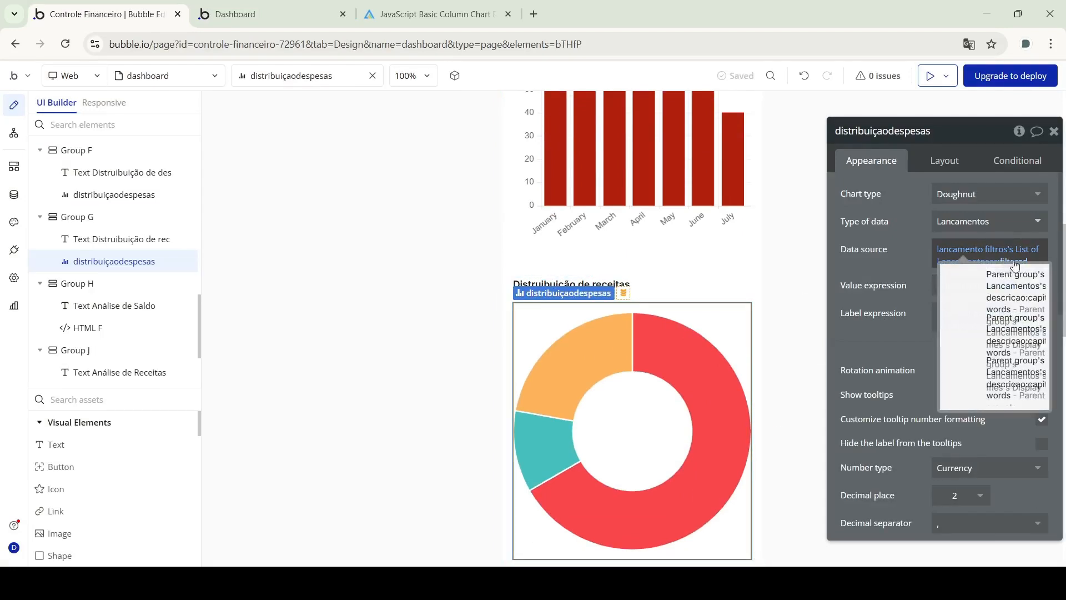
left_click(922, 268)
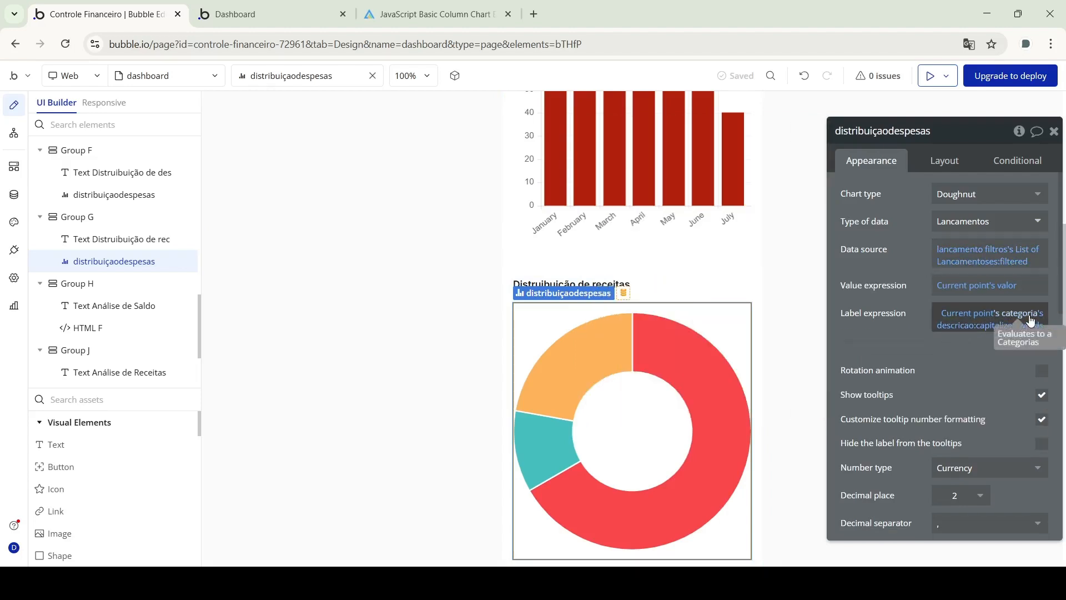
scroll(908, 327, "down", 4)
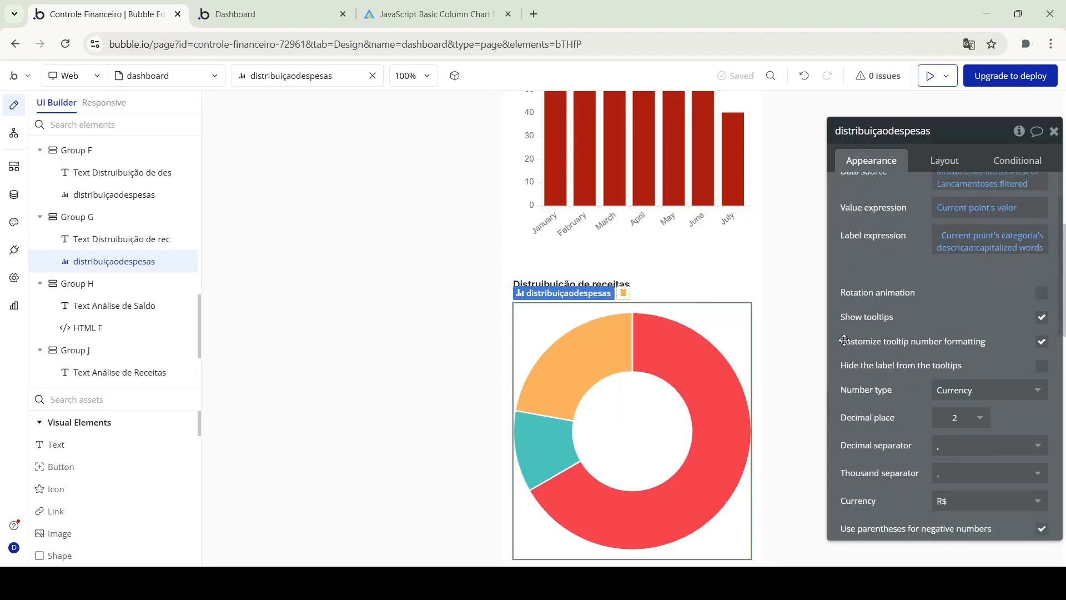
scroll(855, 248, "up", 4)
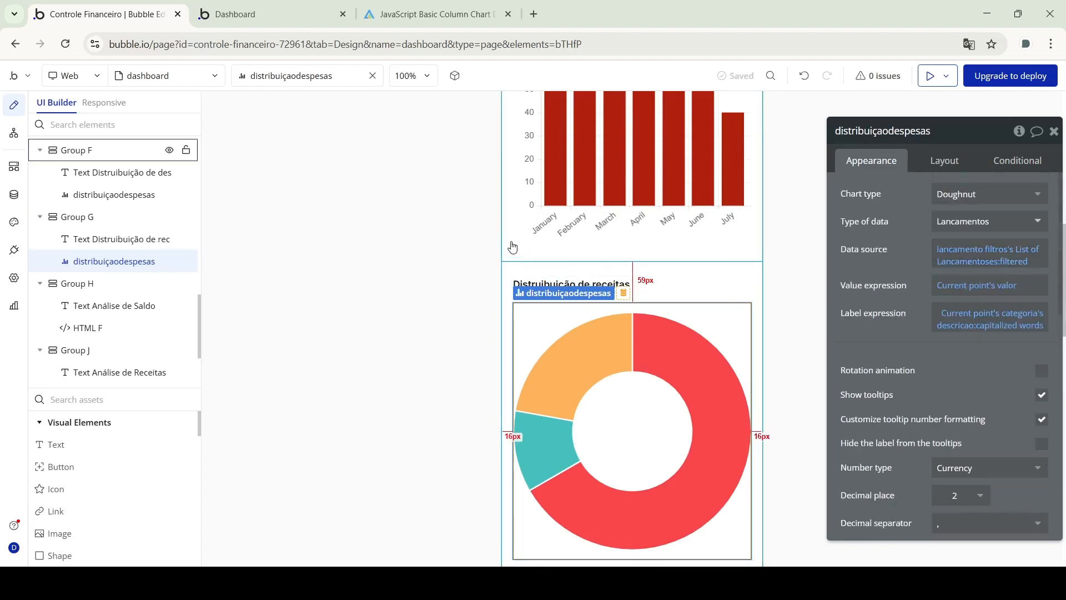
scroll(512, 244, "down", 7)
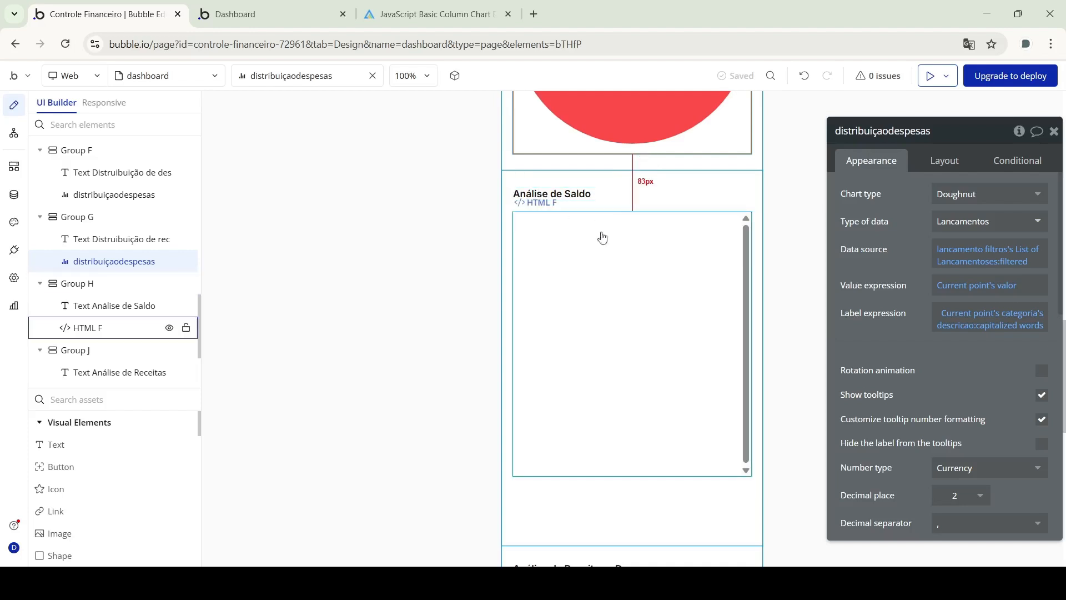
scroll(582, 284, "down", 8)
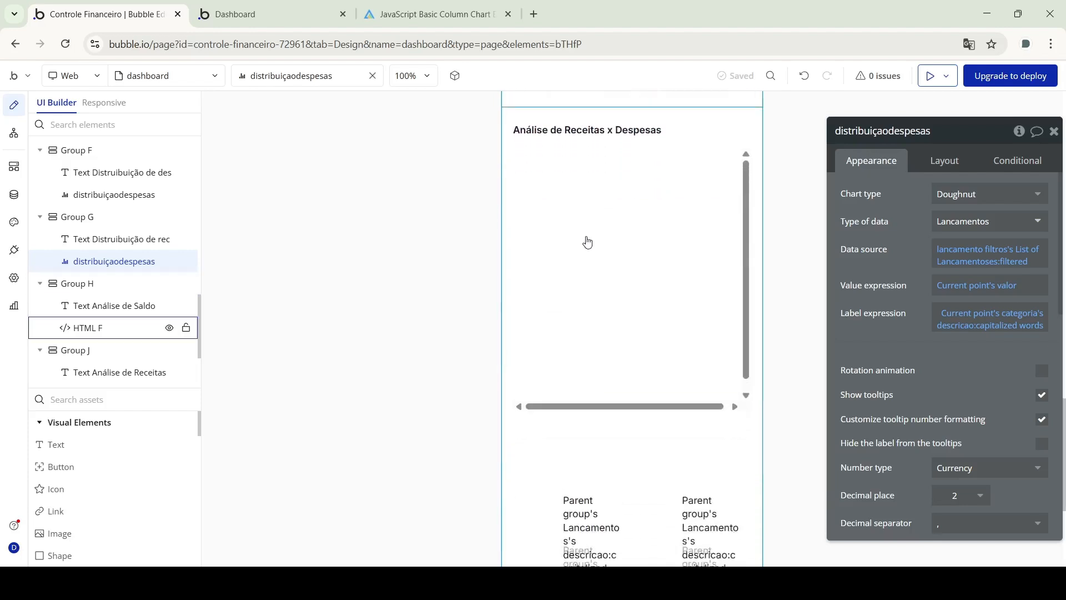
scroll(588, 242, "up", 6)
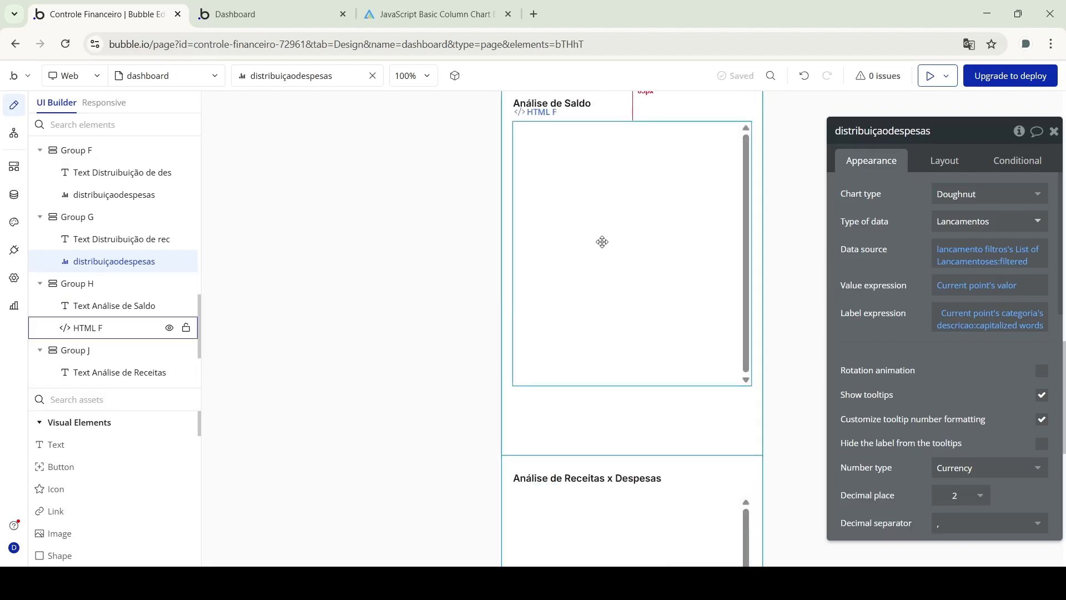
Select the Análise de Saldo HTML block and compare it with ApexCharts' basic column example
left_click(602, 241)
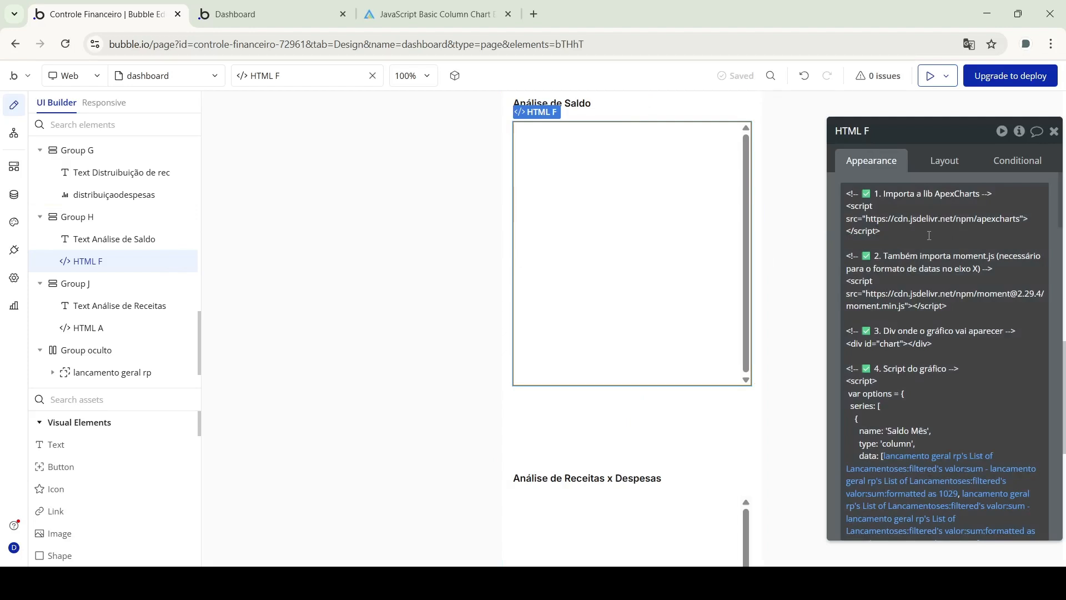
left_click(393, 22)
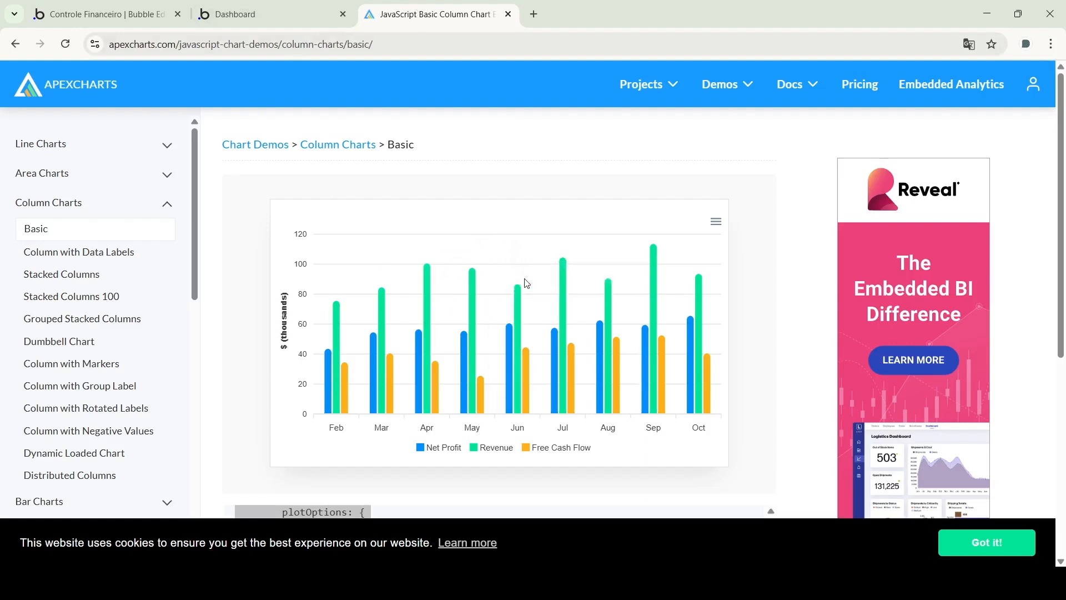
scroll(259, 304, "down", 7)
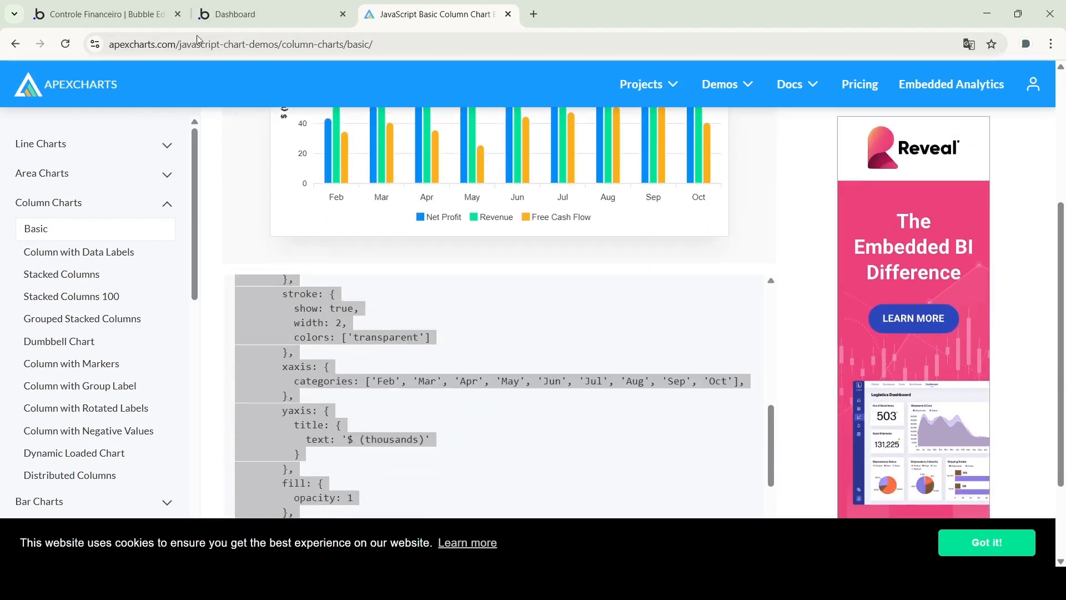
left_click(109, 14)
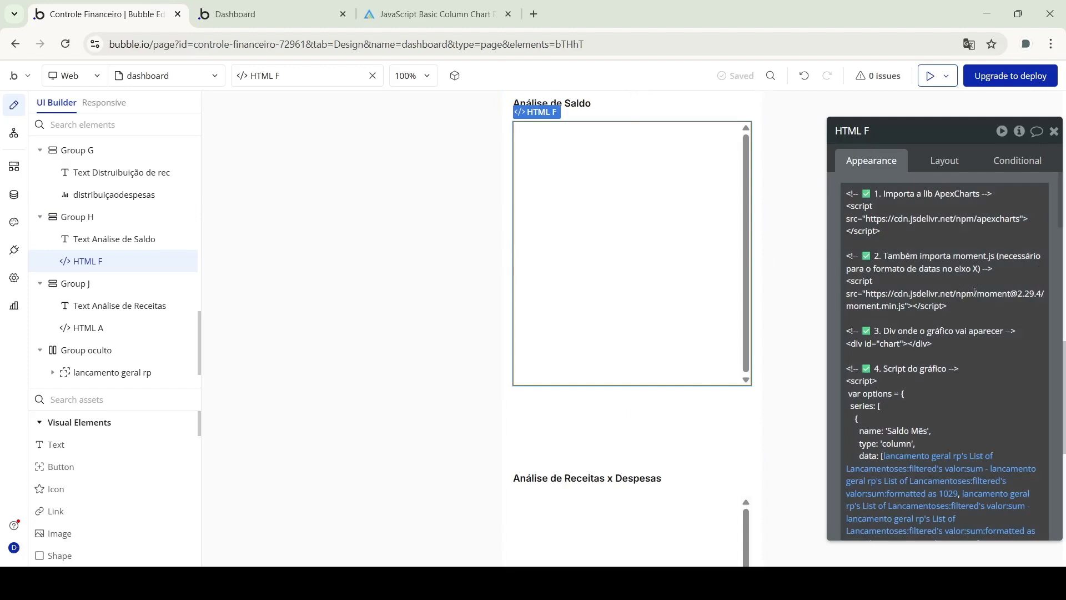
scroll(975, 291, "down", 5)
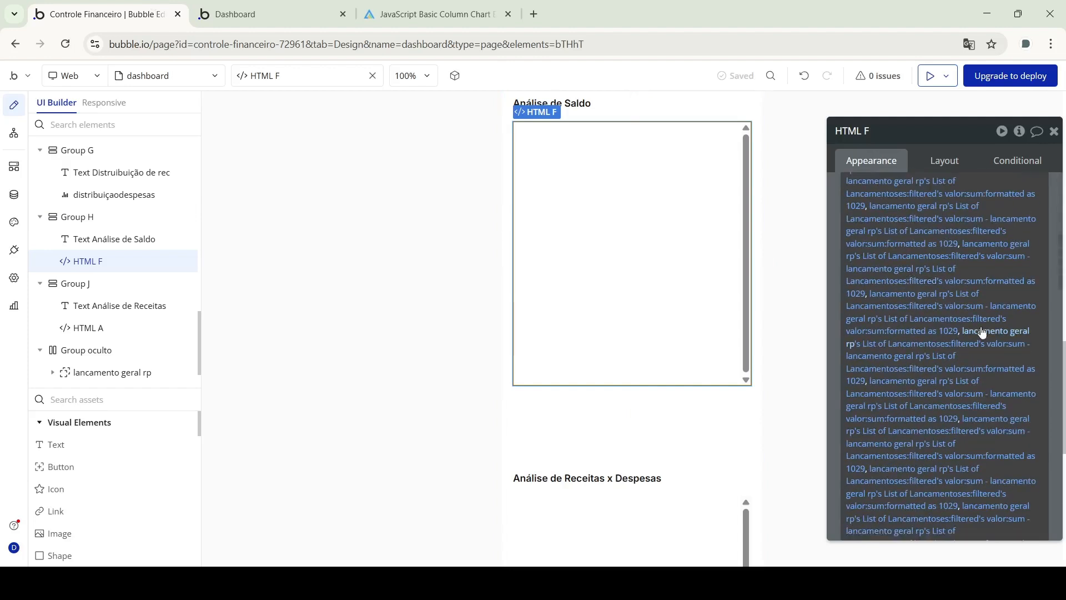
scroll(946, 279, "up", 3)
scroll(947, 279, "up", 1)
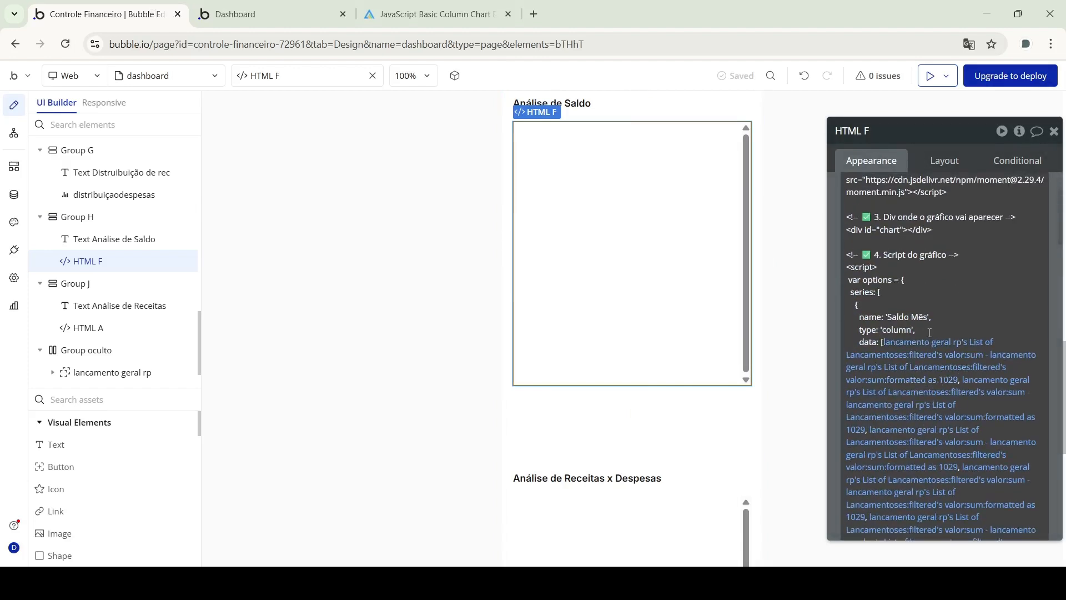
scroll(923, 344, "down", 2)
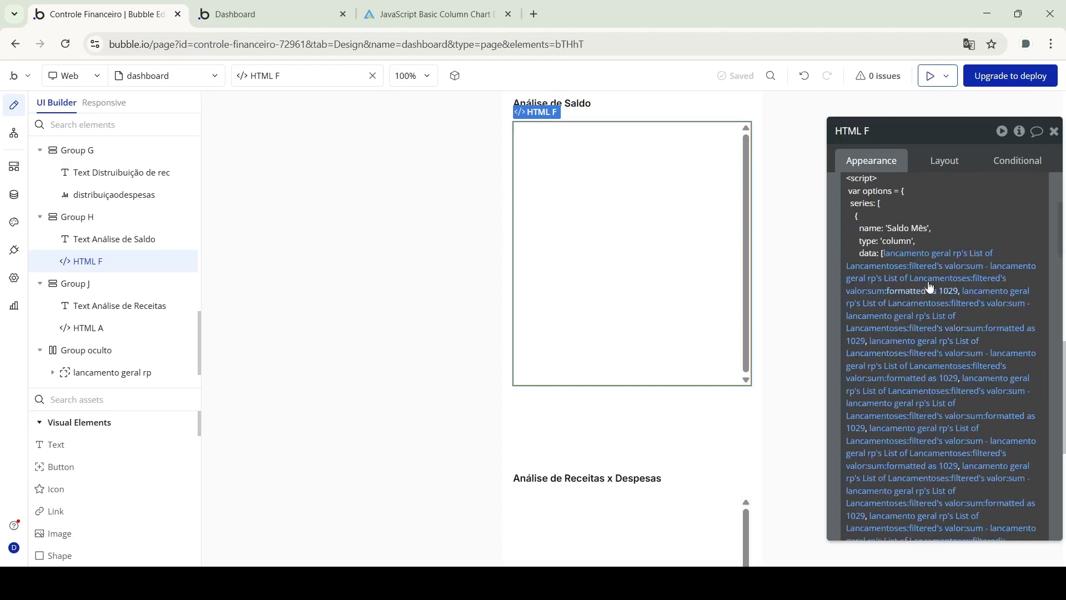
Review the script's monthly and accumulated balance expressions, then view the Saldo chart in preview
left_click(891, 228)
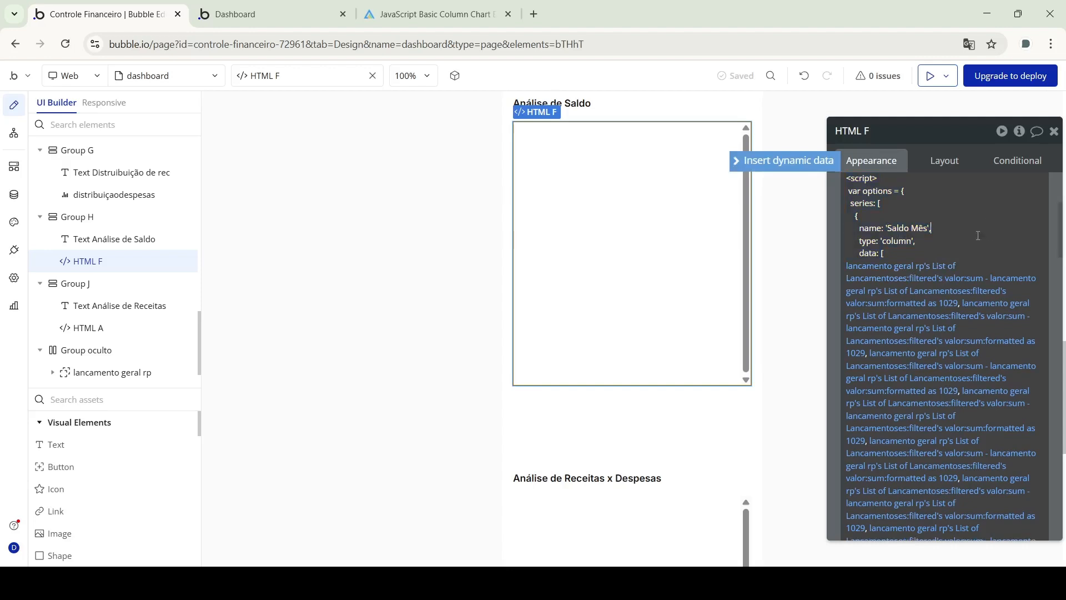
scroll(932, 259, "down", 2)
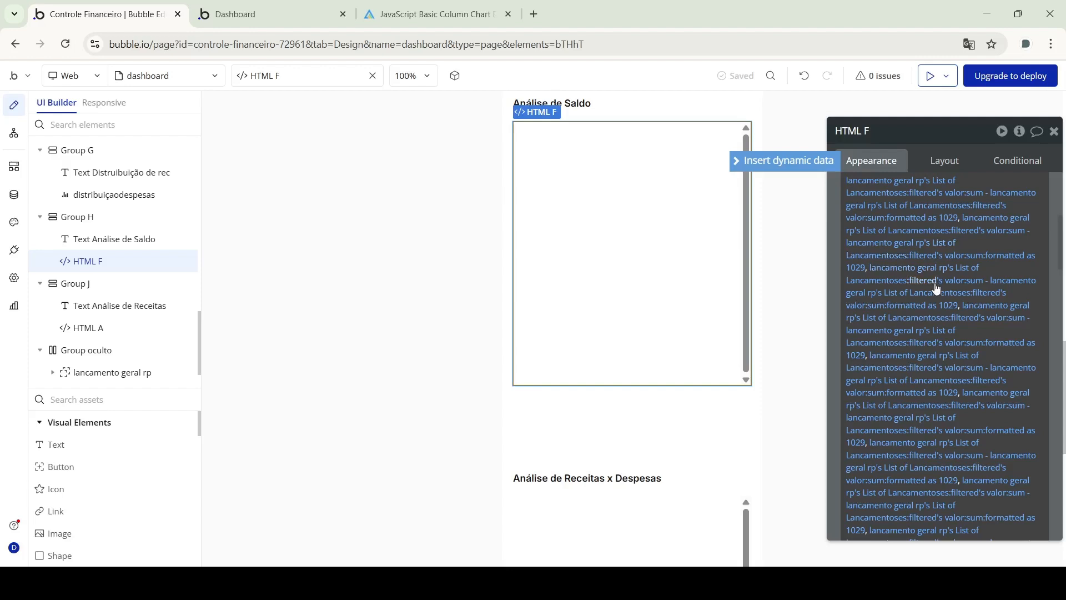
scroll(938, 294, "down", 3)
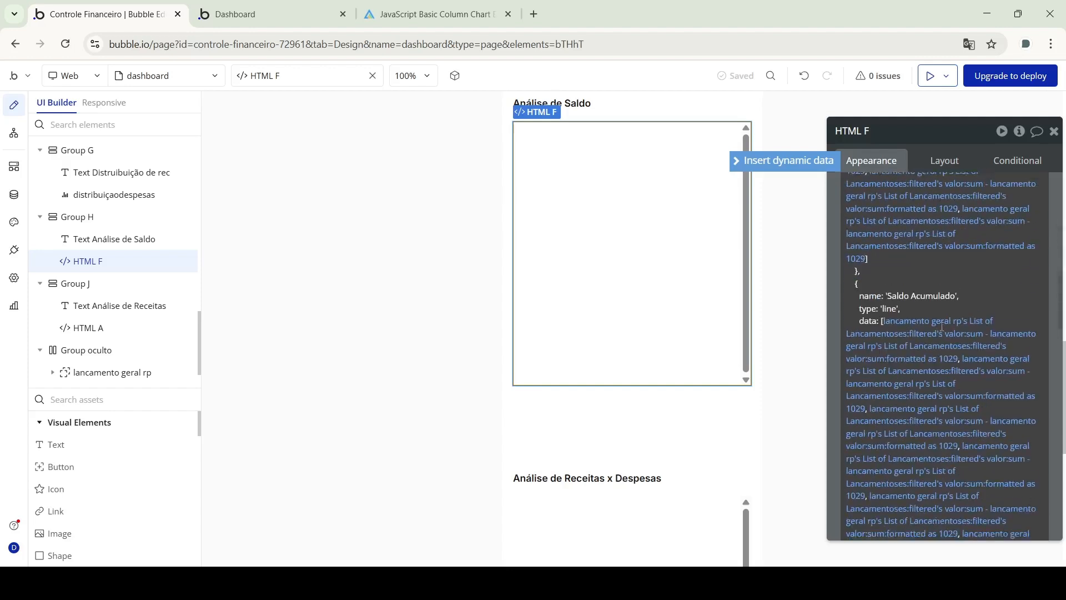
scroll(941, 327, "down", 1)
left_click(939, 315)
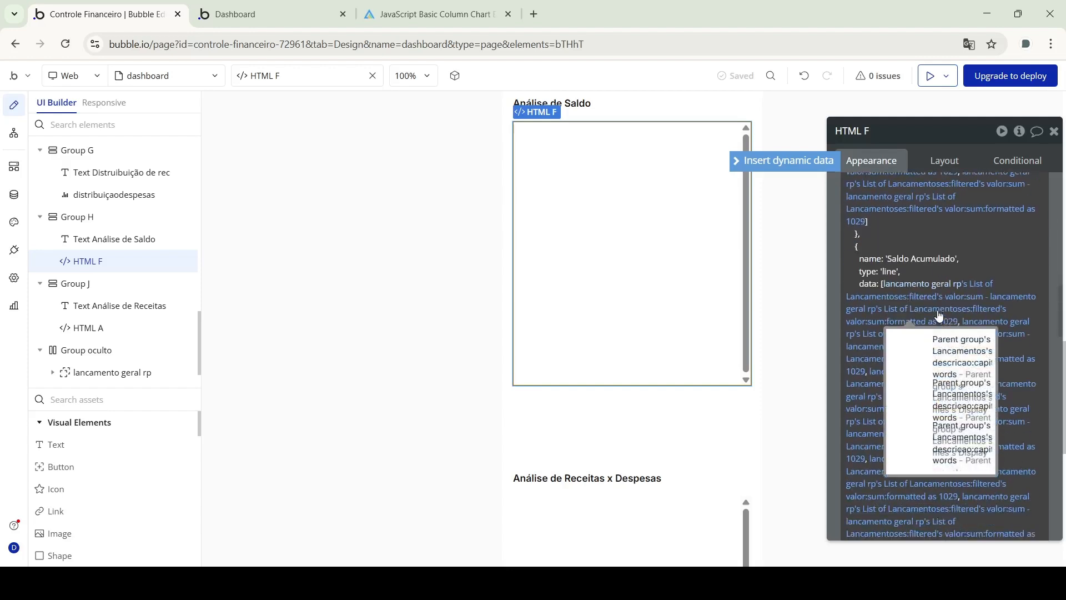
scroll(955, 306, "down", 1)
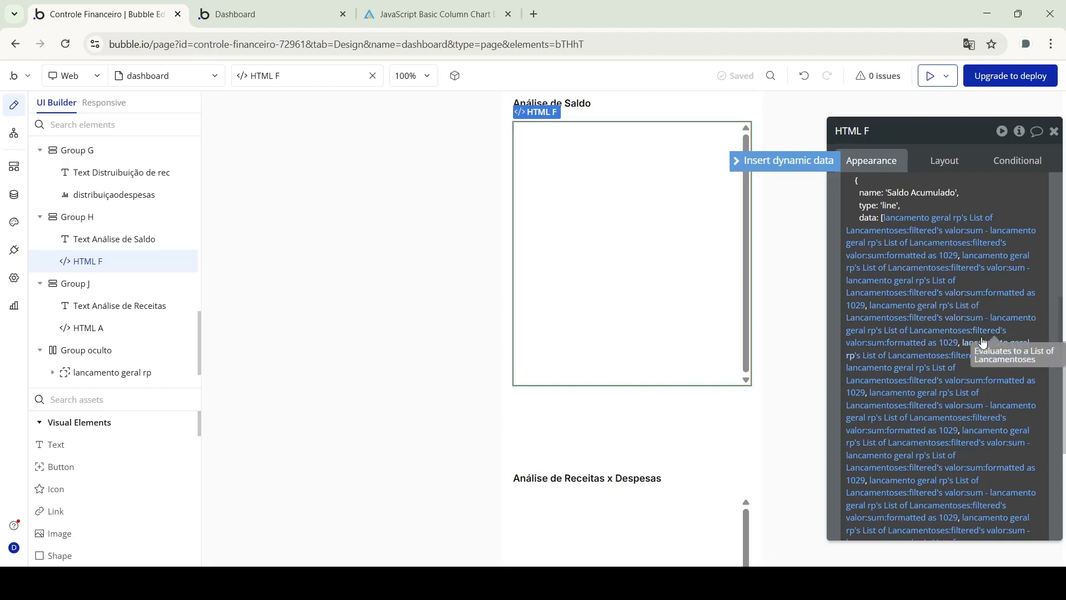
scroll(969, 353, "down", 1)
scroll(969, 353, "down", 5)
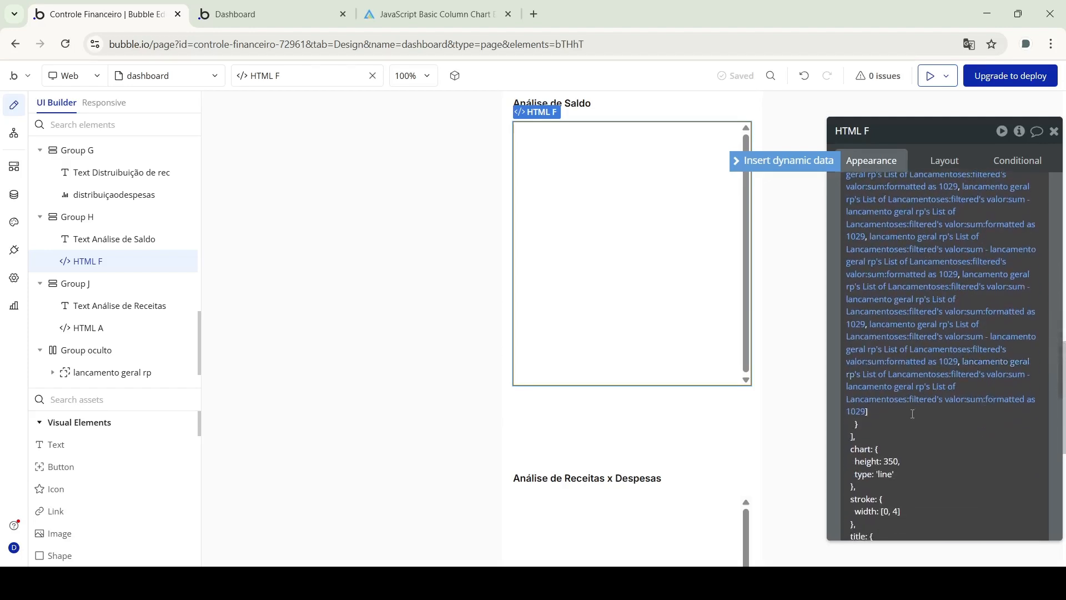
left_click(912, 304)
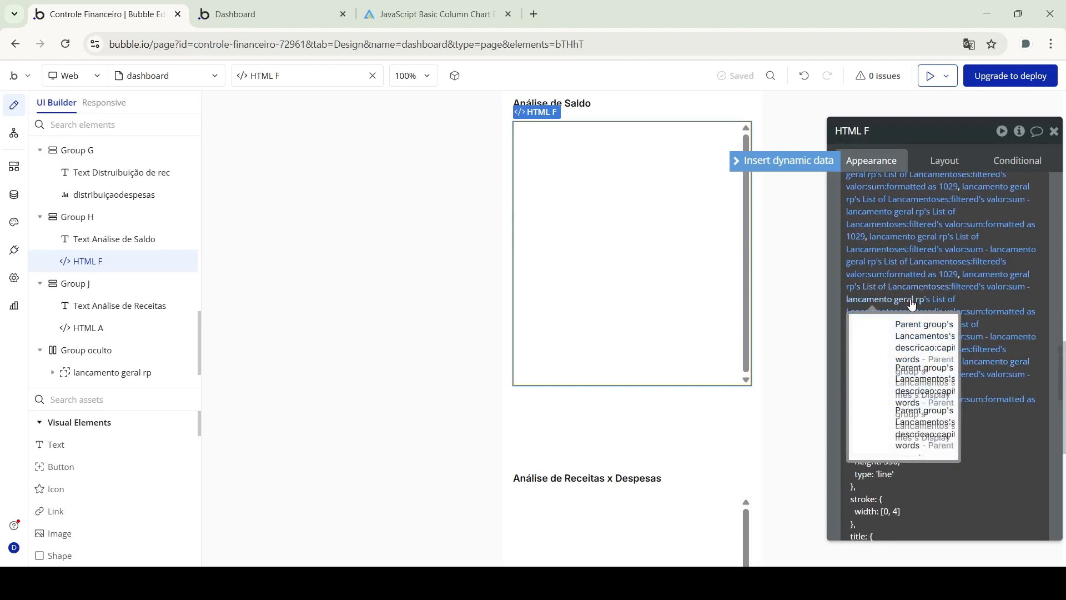
left_click(272, 14)
scroll(340, 345, "down", 5)
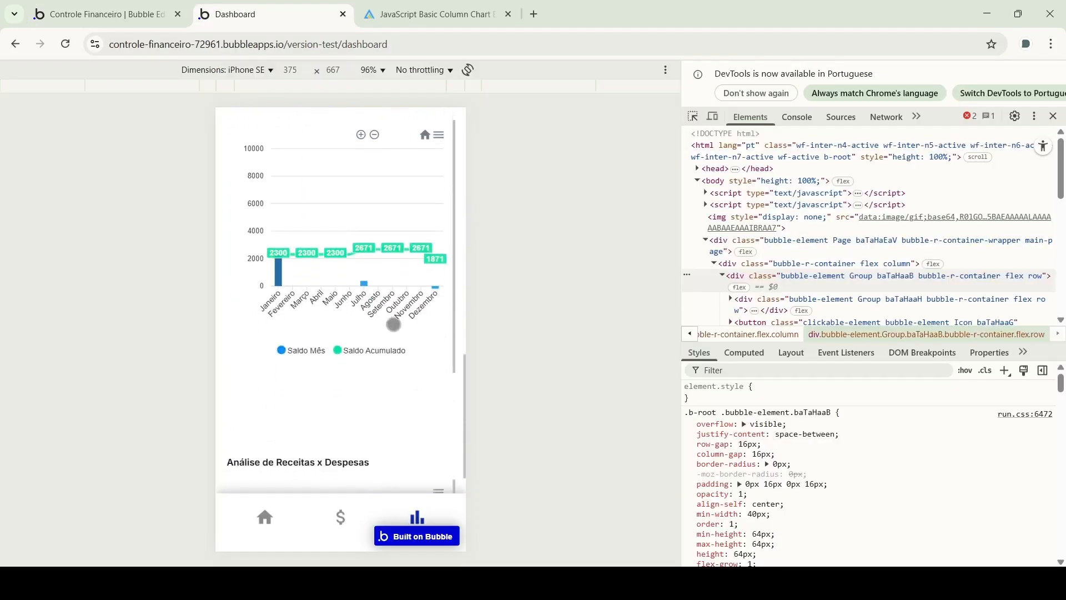
Zoom the preview Saldo chart to Outubro–Dezembro (2671, 2671, 1871) and recheck HTML F's code
scroll(429, 227, "up", 1)
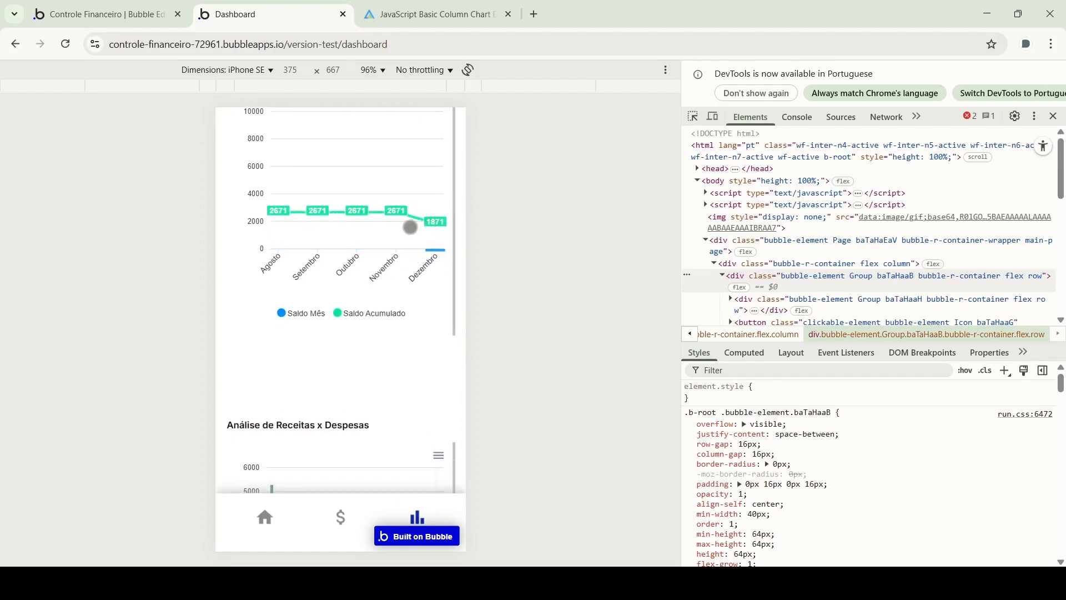
scroll(410, 227, "up", 1)
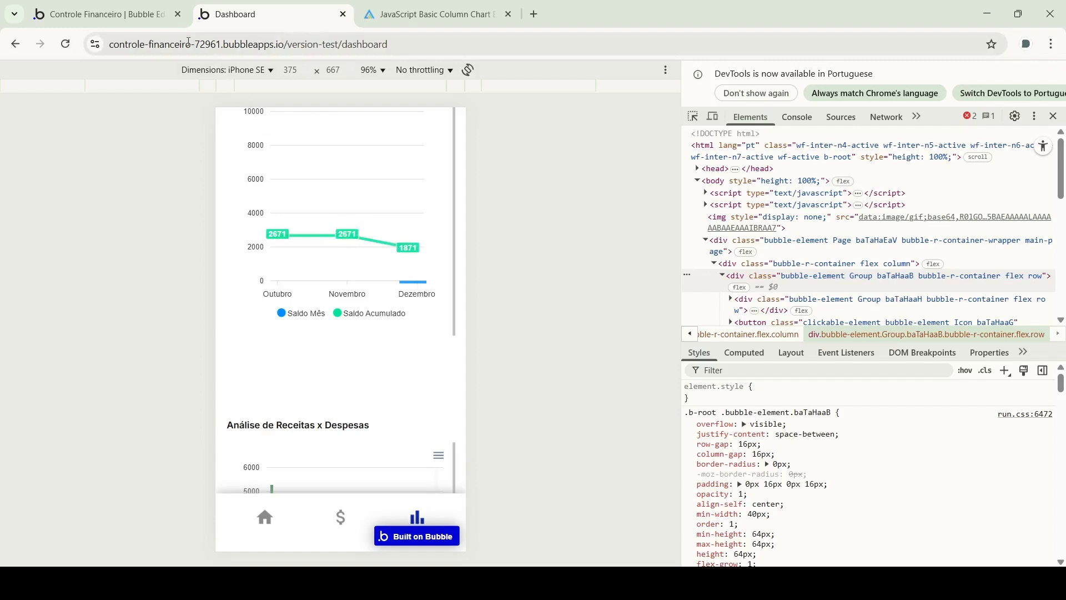
left_click(103, 14)
scroll(926, 364, "down", 5)
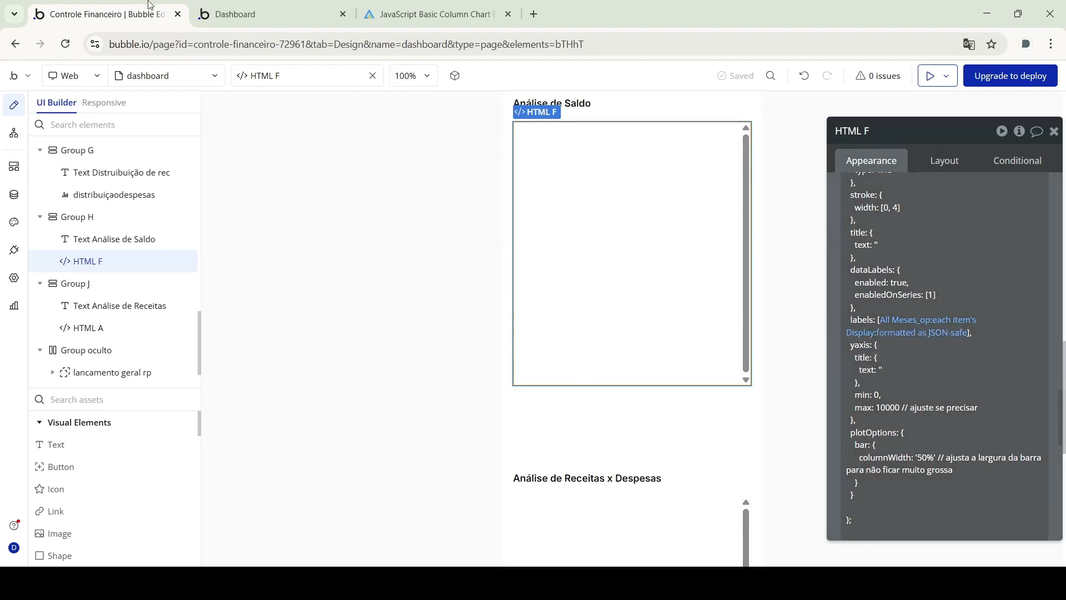
left_click(235, 14)
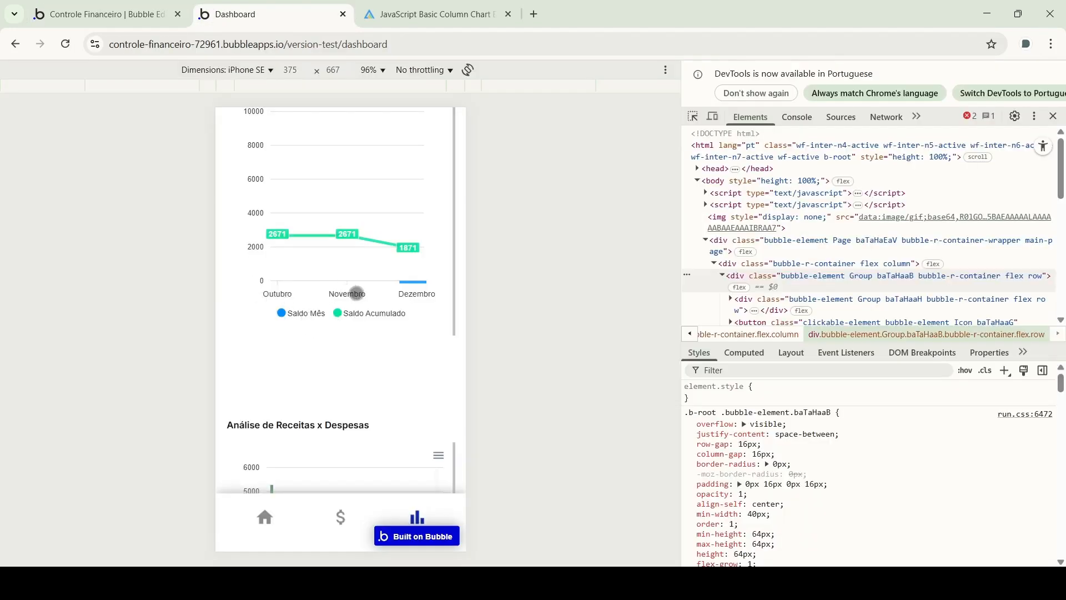
Select HTML A and scroll through its Receitas x Despesas series and bar settings code
left_click(133, 7)
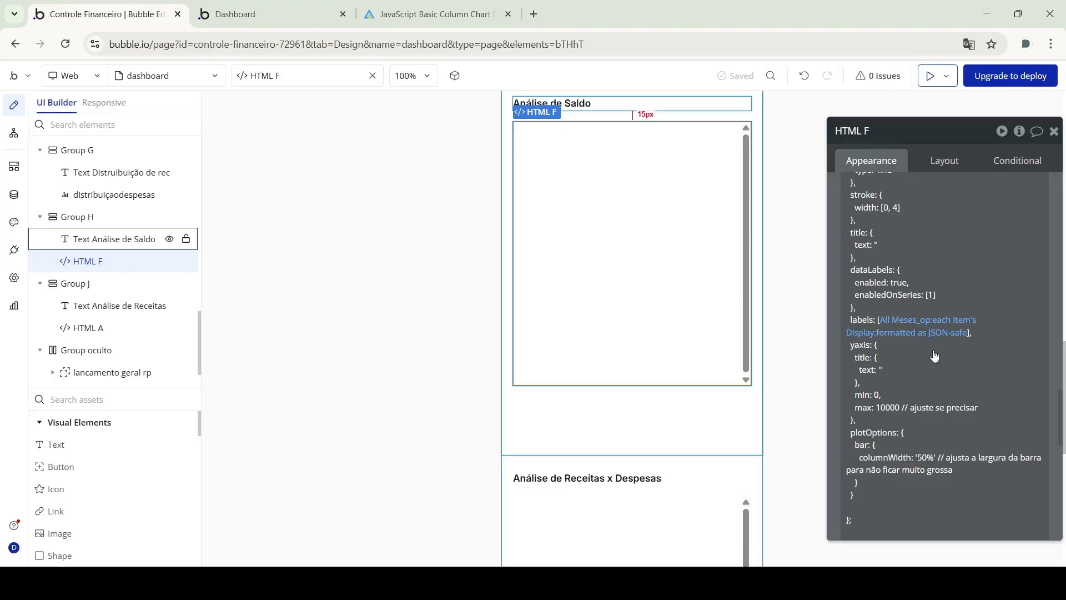
scroll(550, 499, "down", 4)
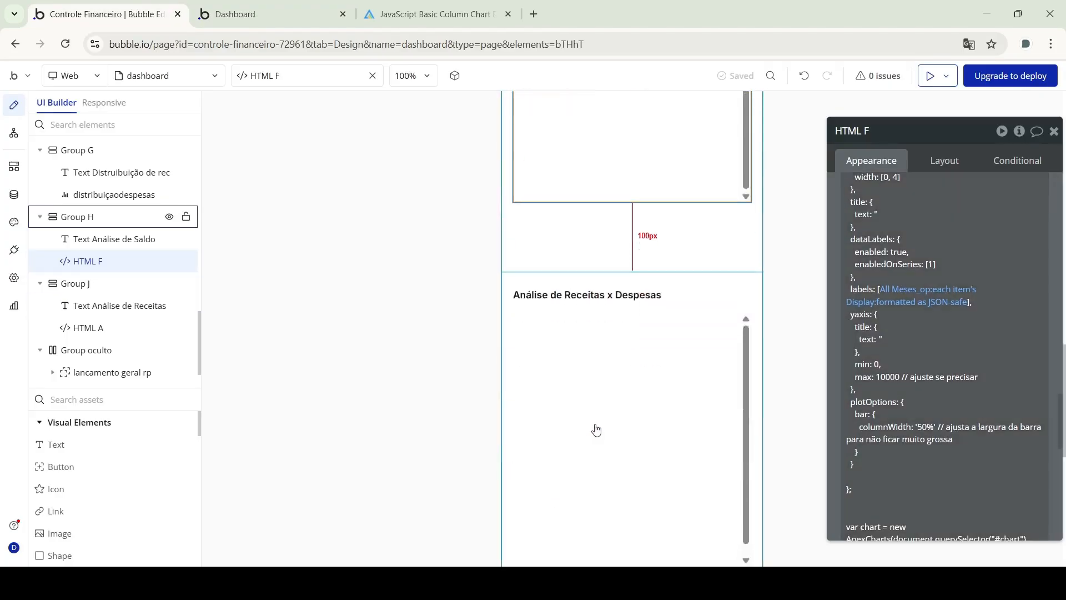
left_click(551, 280)
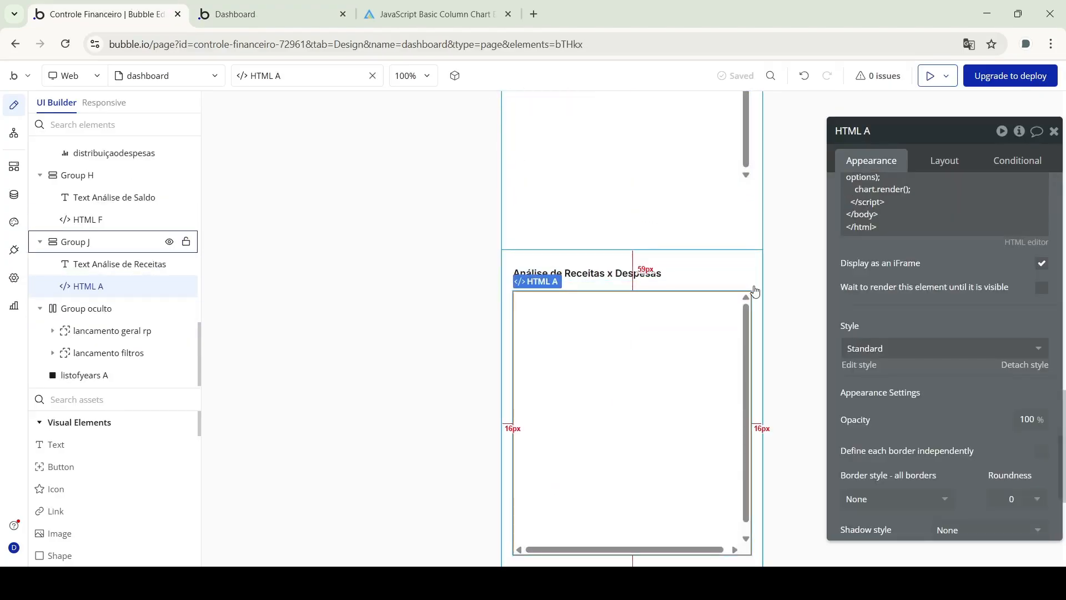
scroll(954, 262, "up", 3)
scroll(953, 262, "up", 8)
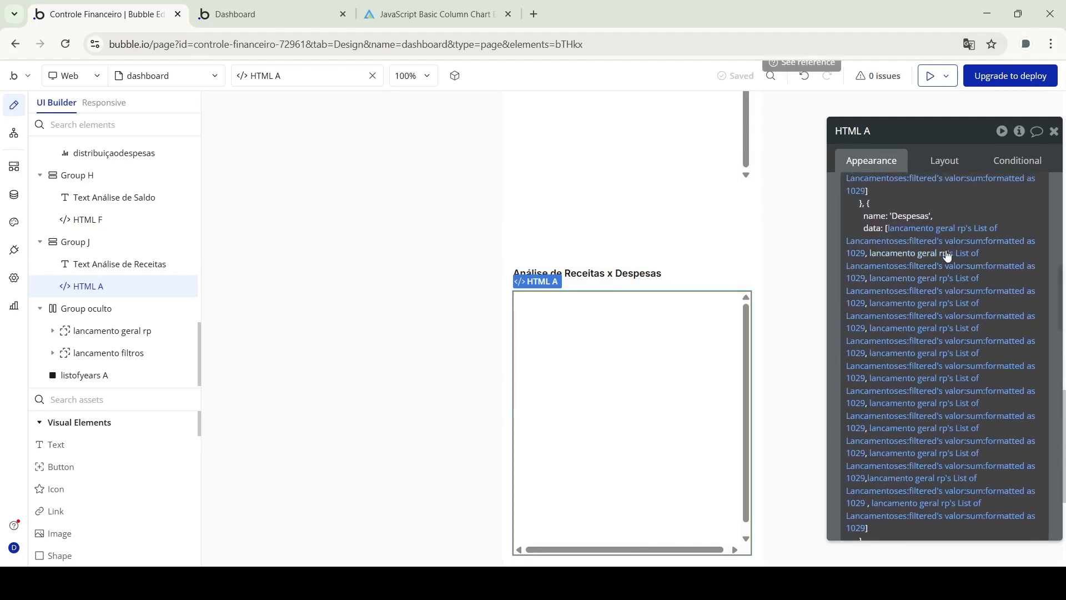
scroll(947, 257, "up", 3)
scroll(905, 255, "up", 3)
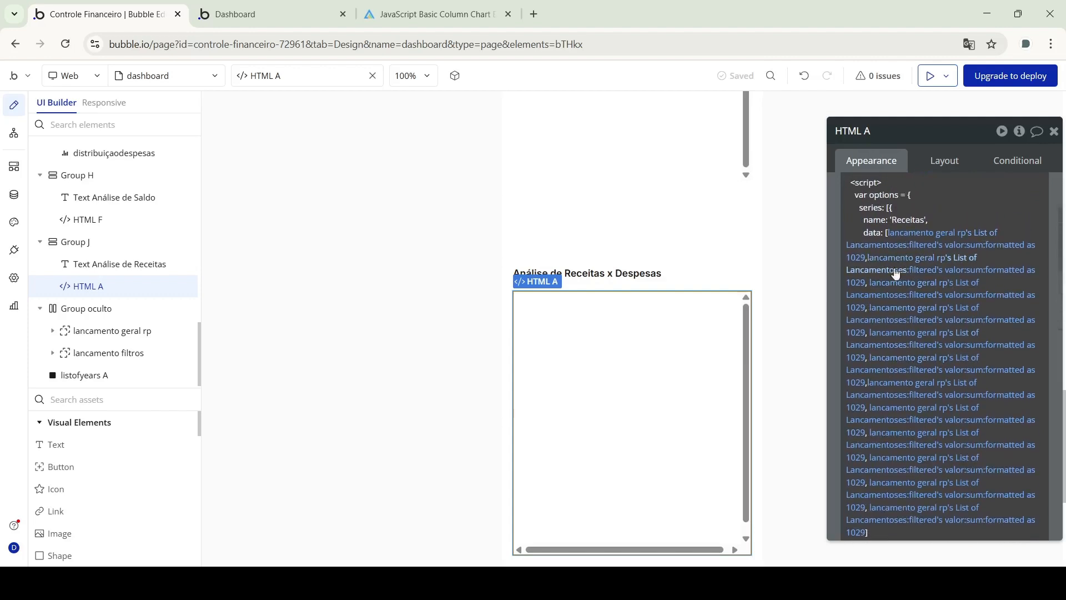
scroll(888, 333, "down", 5)
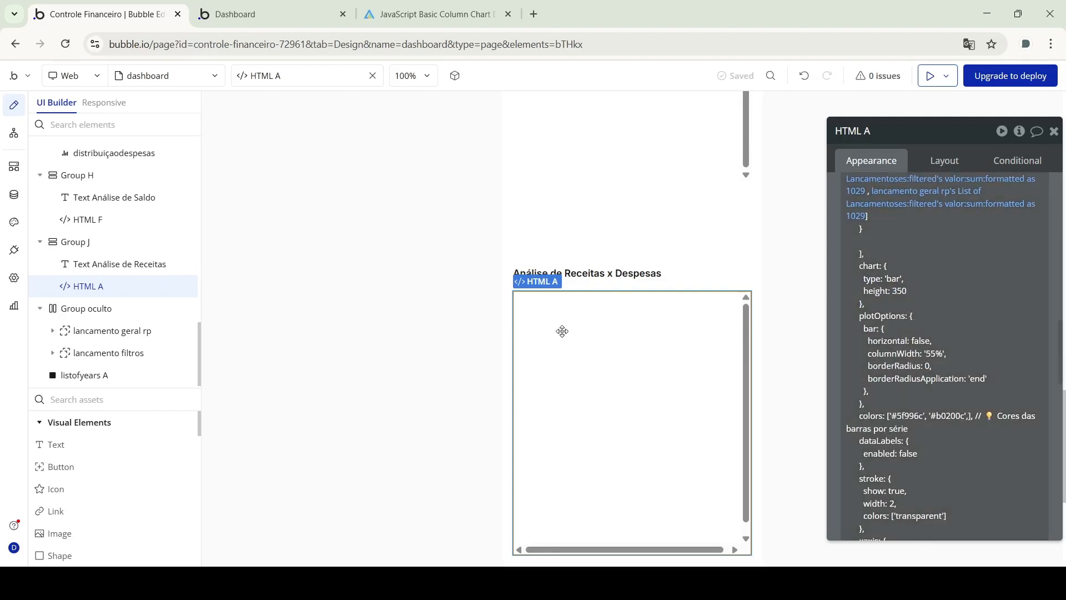
scroll(606, 363, "down", 3)
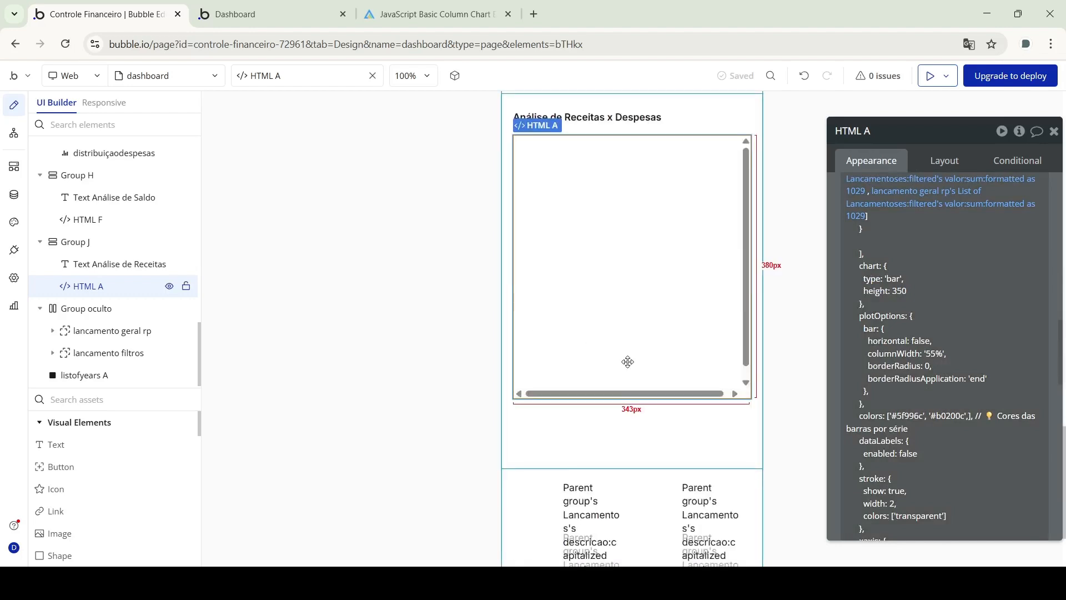
scroll(628, 362, "down", 3)
scroll(628, 362, "up", 5)
In the preview, open the Lançamentos page and its add-entry-or-category options
left_click(239, 13)
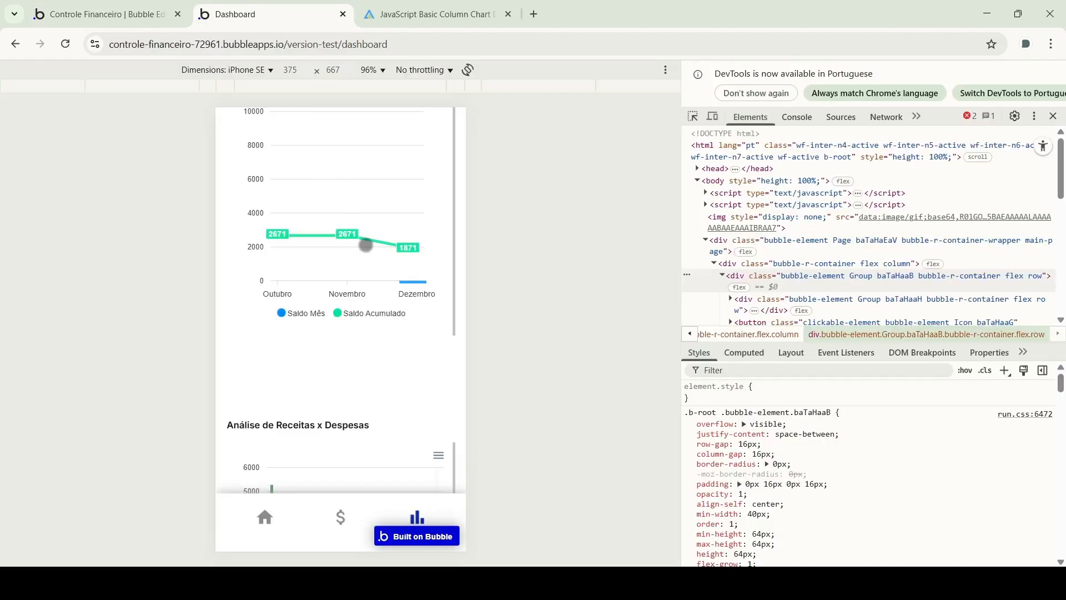
scroll(365, 245, "down", 4)
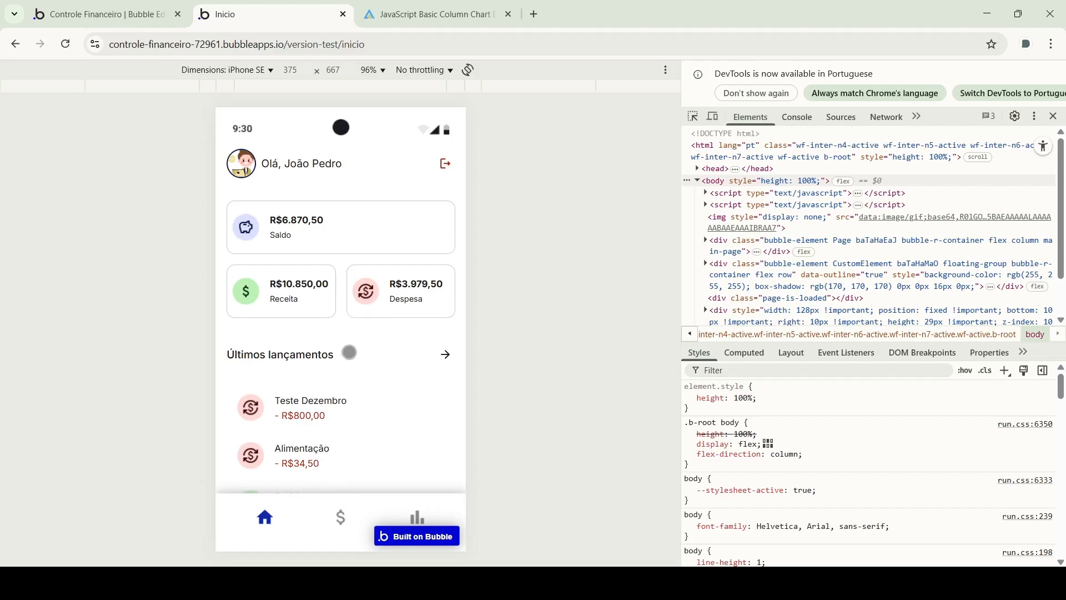
left_click(341, 514)
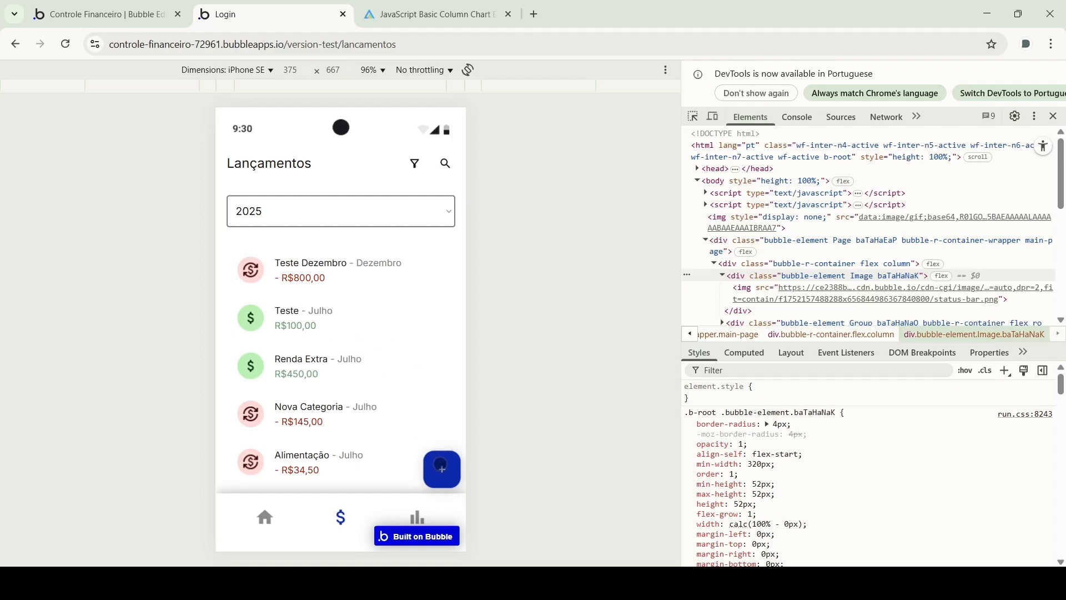
left_click(441, 466)
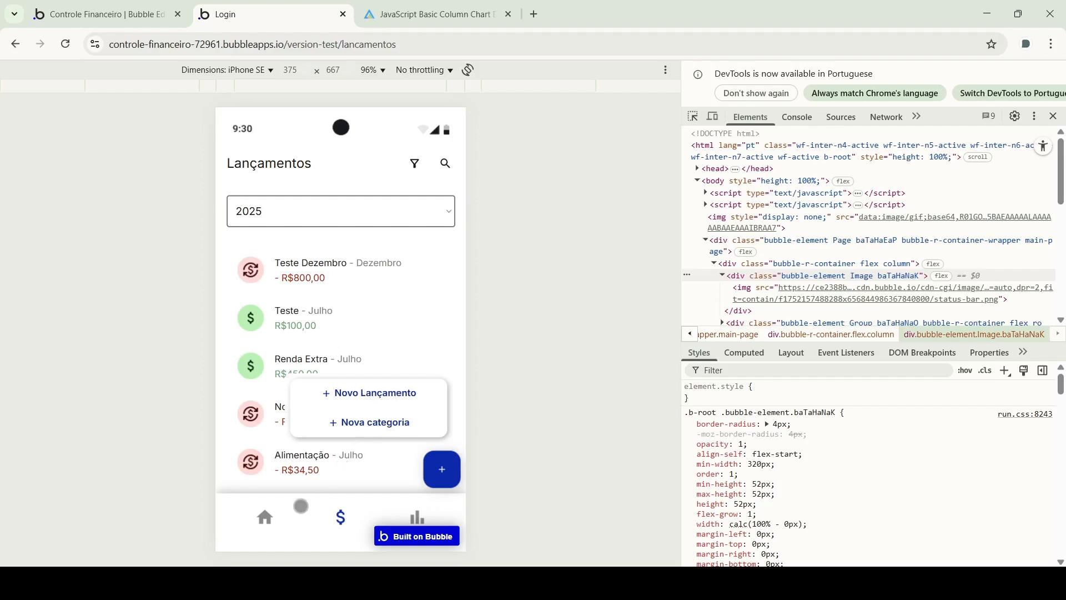
Visit the dashboard page, then return to Lançamentos with the add-new options open
left_click(418, 515)
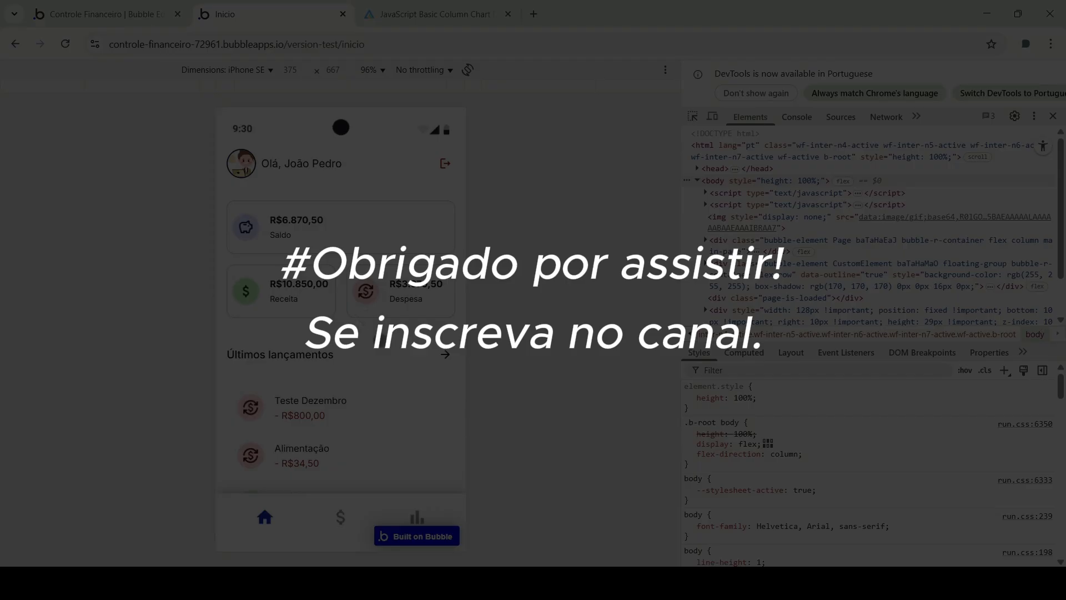
left_click(340, 516)
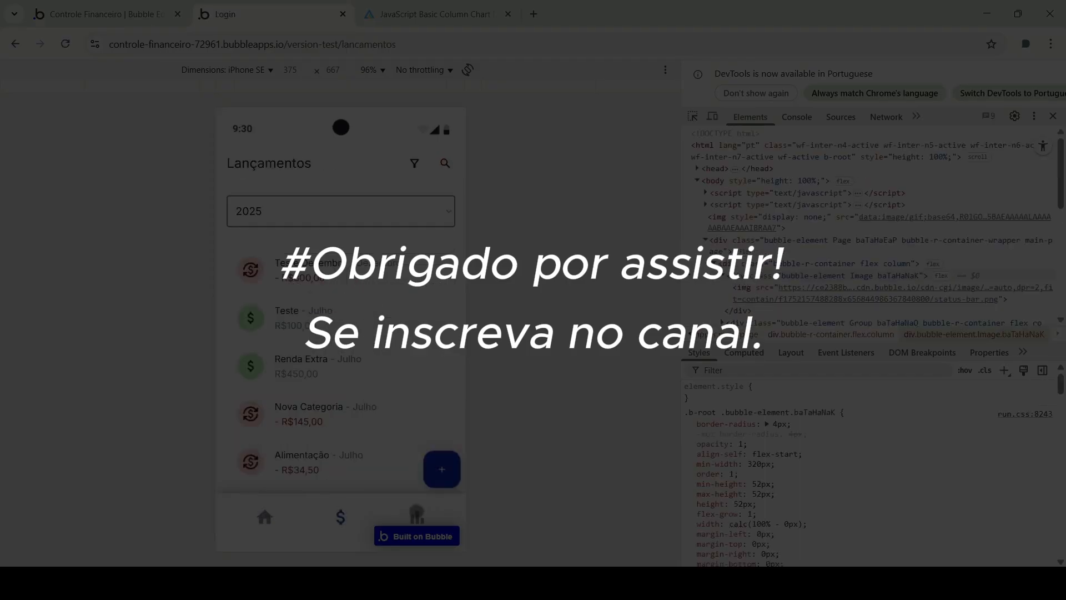
left_click(443, 471)
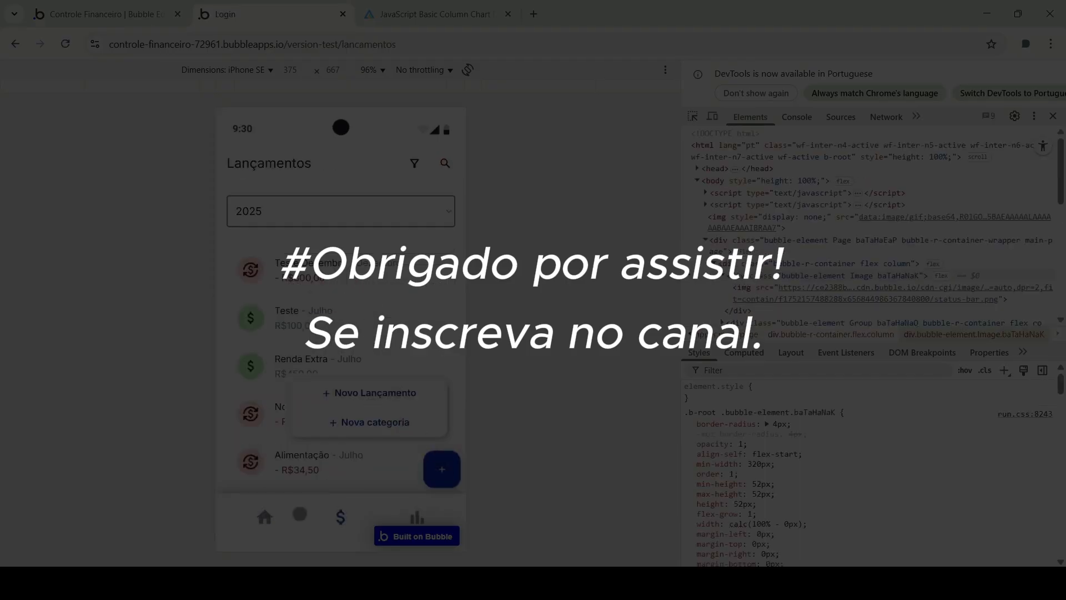